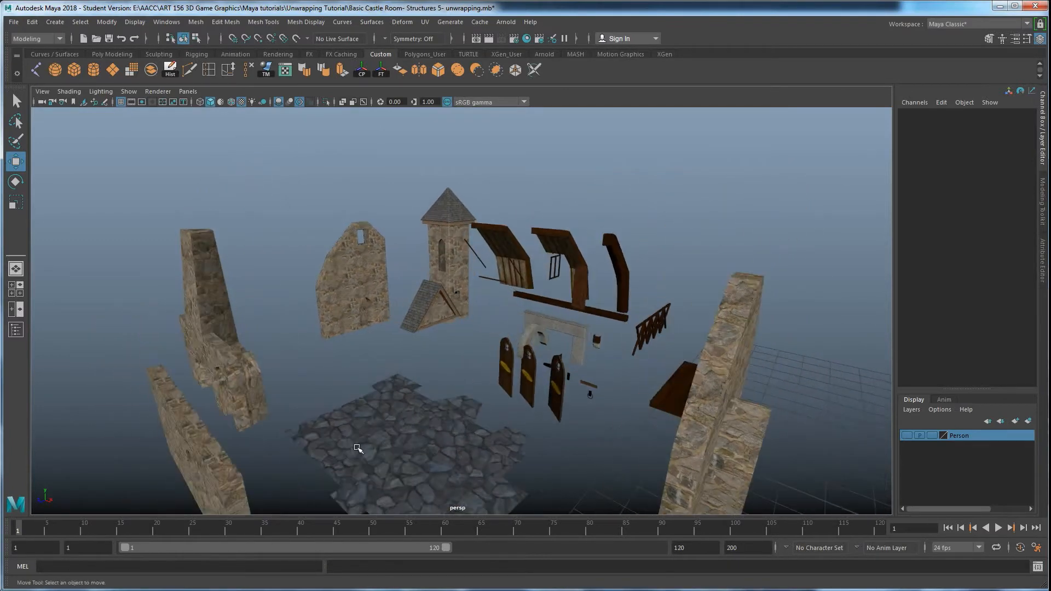
# Switch to the Unwrapping Structures Modeling Video Demo scene, select the ground plane and open the UV Editor with the UV Toolkit
pyautogui.hotkey('alt', 'Tab')
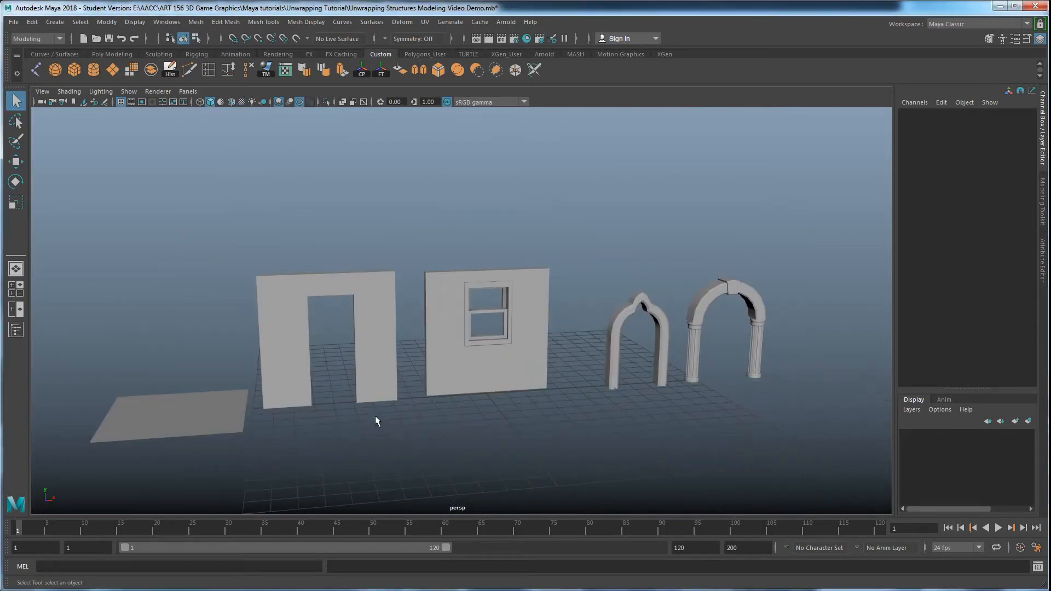
pyautogui.click(224, 418)
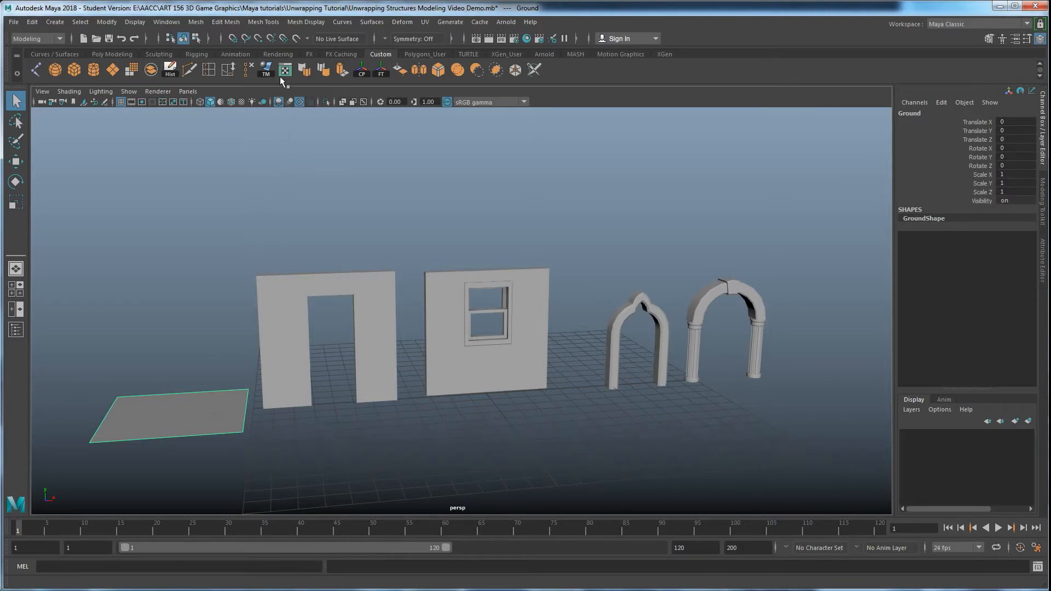
pyautogui.click(424, 22)
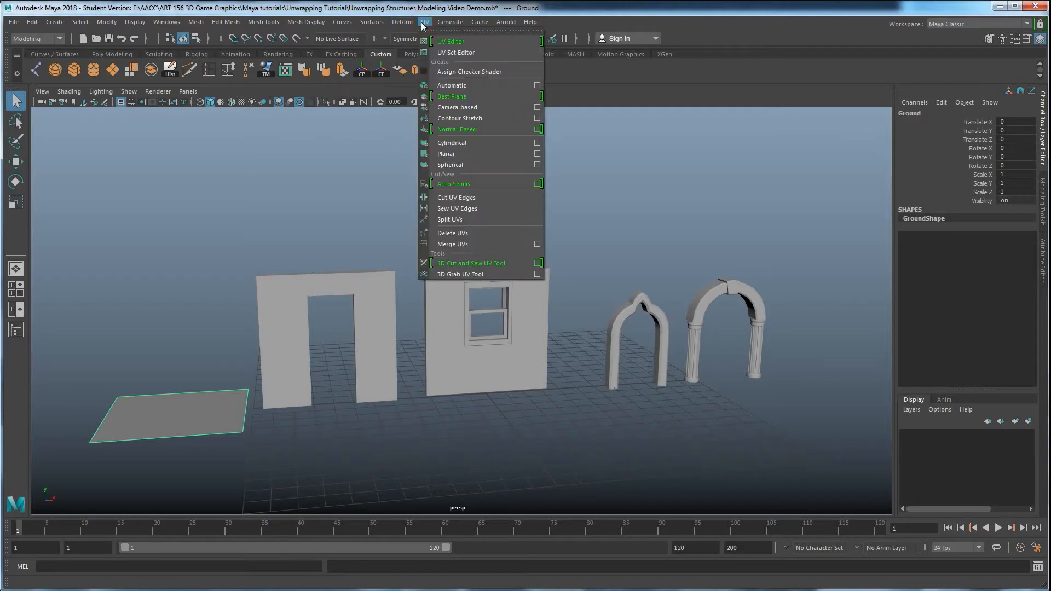
pyautogui.click(449, 42)
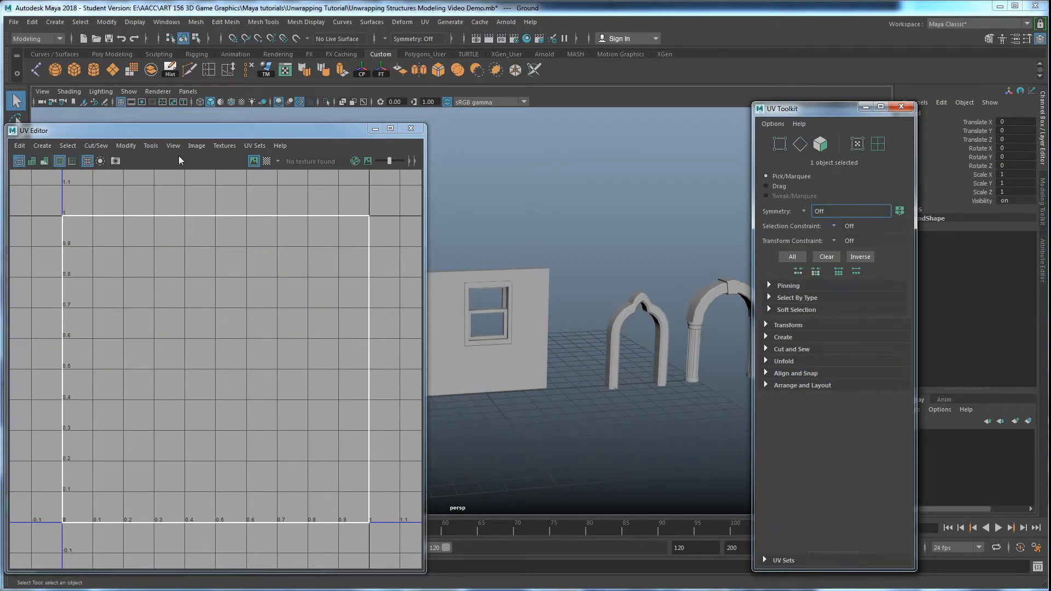
pyautogui.click(150, 146)
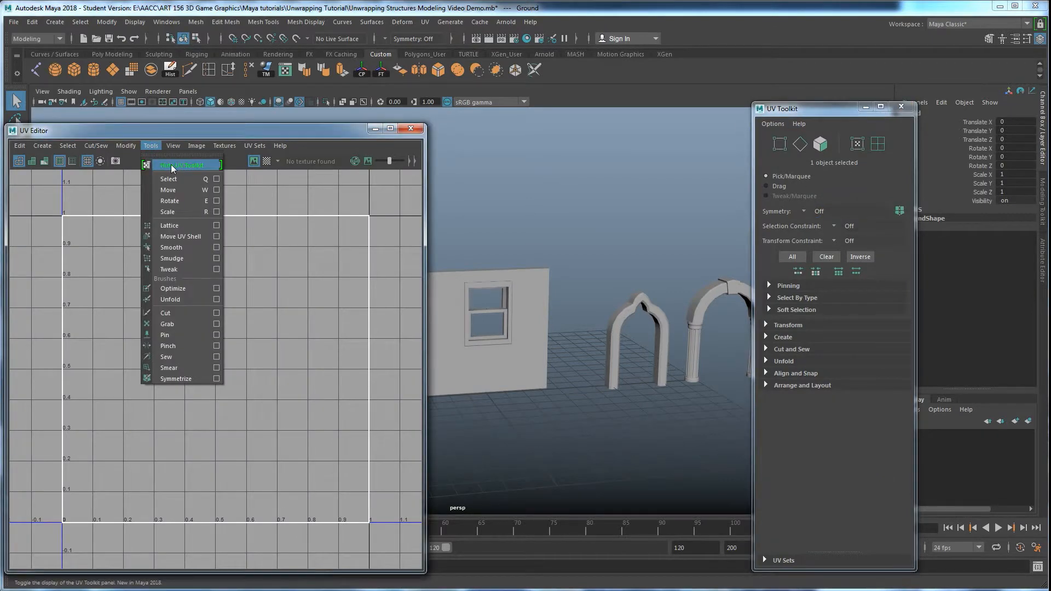
pyautogui.click(172, 138)
# Bring the ground plane into view between the UV windows and move the UV Editor clear of the transform tools
pyautogui.keyDown('alt'); pyautogui.moveTo(591, 218); pyautogui.dragTo(674, 222, button='middle'); pyautogui.keyUp('alt')
pyautogui.scroll(-3, 543, 235)
pyautogui.keyDown('alt'); pyautogui.moveTo(540, 234); pyautogui.dragTo(663, 239, button='middle'); pyautogui.keyUp('alt')
pyautogui.keyDown('alt'); pyautogui.moveTo(520, 274); pyautogui.dragTo(561, 323); pyautogui.keyUp('alt')
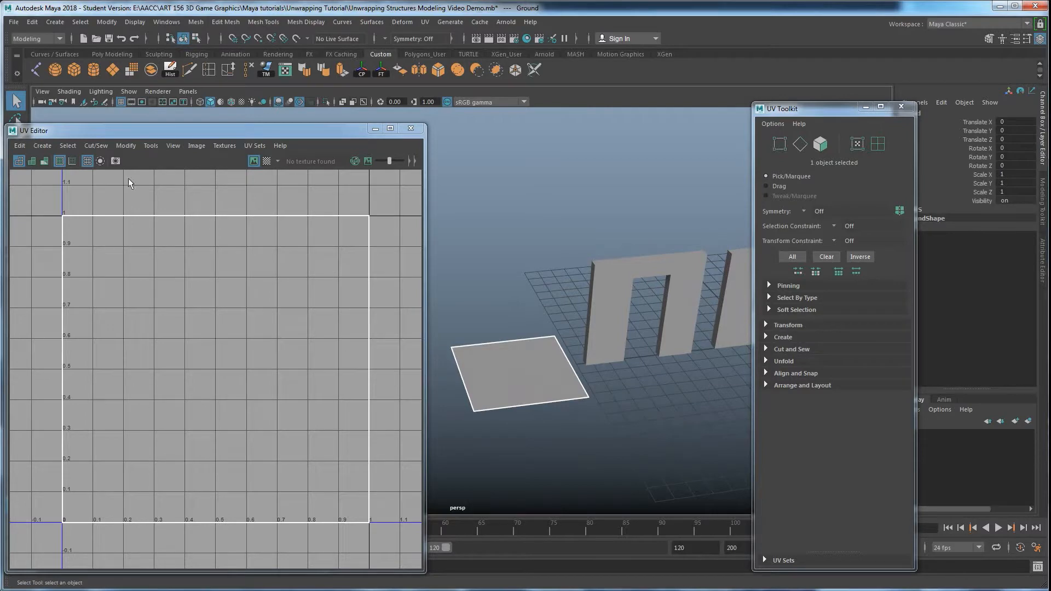
pyautogui.scroll(-4, 142, 266)
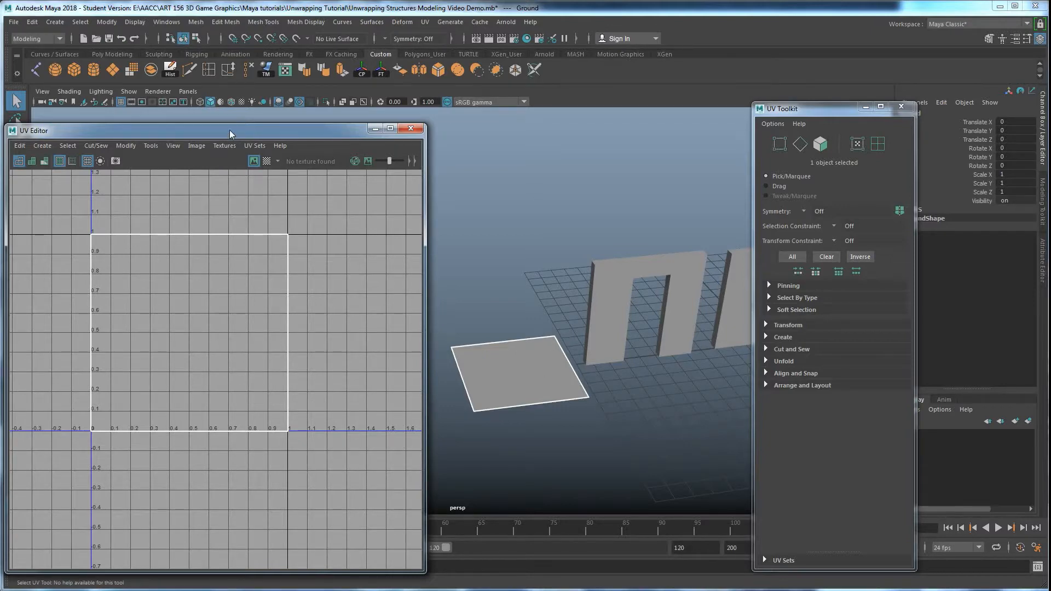
pyautogui.moveTo(229, 130); pyautogui.dragTo(264, 128)
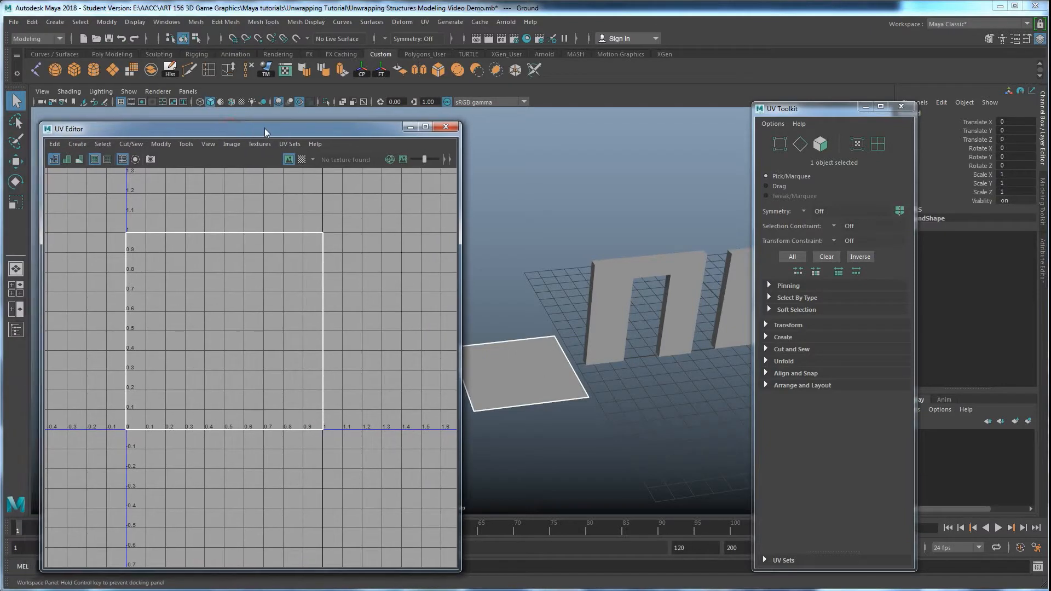
# Try scaling the ground plane's UV shell in the UV Editor, undo the change and deselect the shell
pyautogui.click(16, 204)
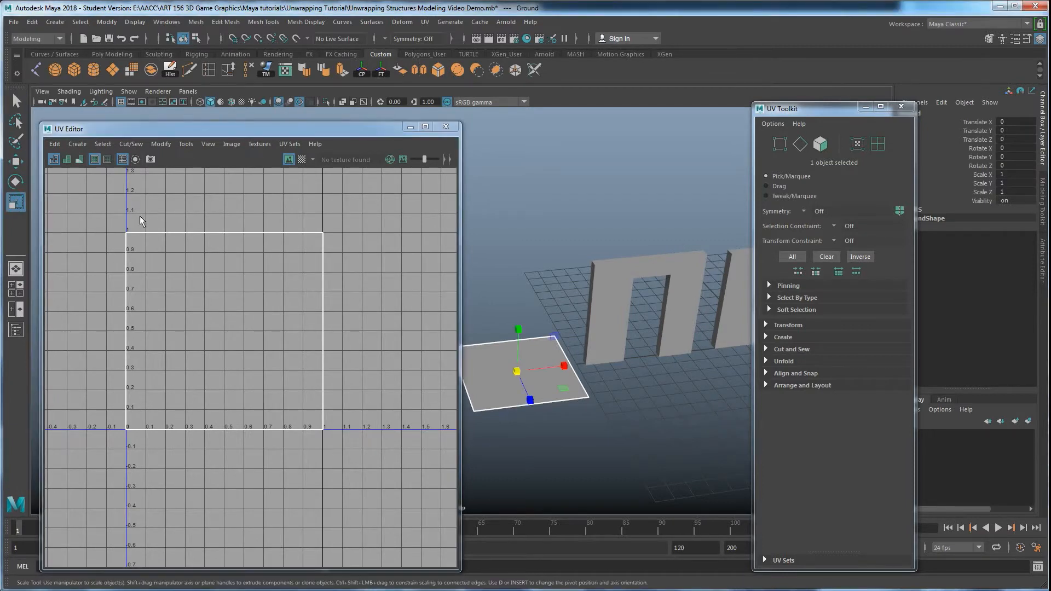
pyautogui.moveTo(146, 220)
pyautogui.mouseDown()
pyautogui.moveTo(210, 265)
pyautogui.moveTo(223, 258)
pyautogui.mouseUp()
pyautogui.moveTo(223, 260); pyautogui.dragTo(177, 251, button='right')
pyautogui.click(254, 268)
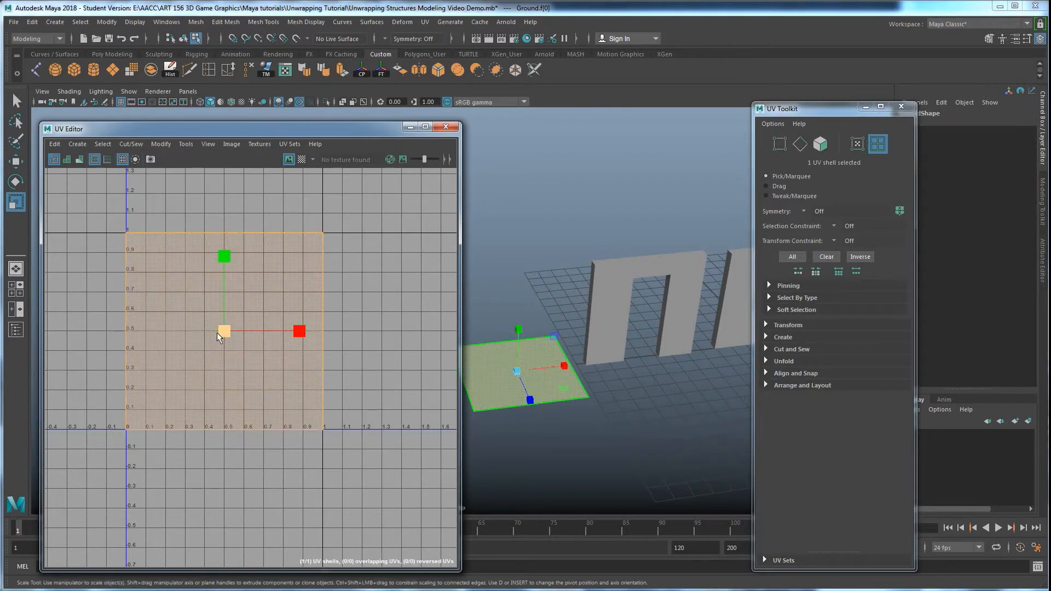
pyautogui.moveTo(202, 329); pyautogui.dragTo(245, 321)
pyautogui.press('w')
pyautogui.hotkey('ctrl', 'z')
pyautogui.hotkey('ctrl', 'z')
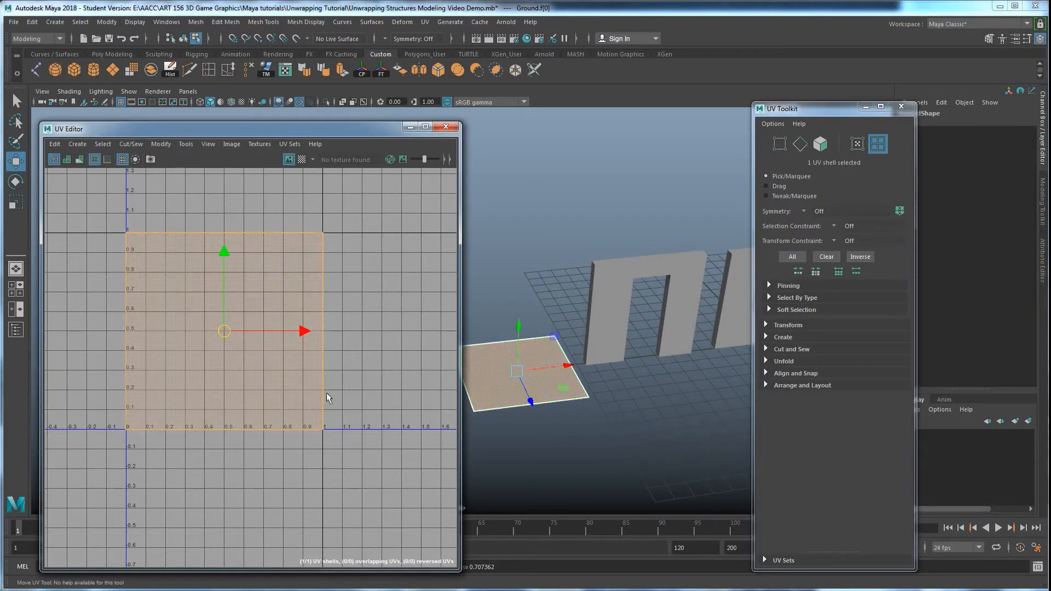
pyautogui.click(341, 279)
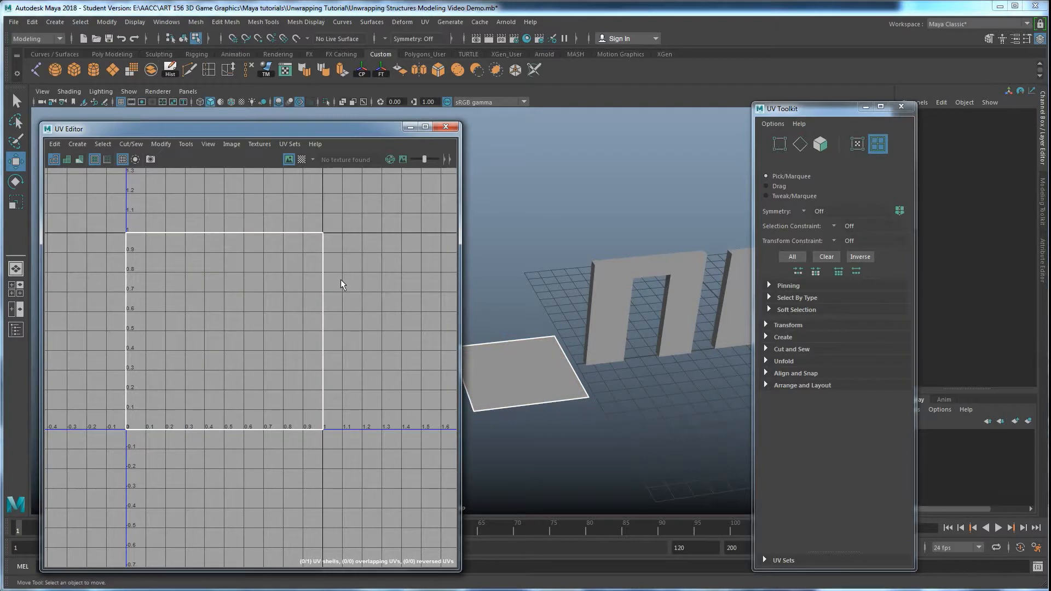
# Display the doorway wall's UVs and examine their distortion with a temporary checker map
pyautogui.keyDown('alt'); pyautogui.moveTo(593, 295); pyautogui.dragTo(542, 299, button='middle'); pyautogui.keyUp('alt')
pyautogui.click(591, 296)
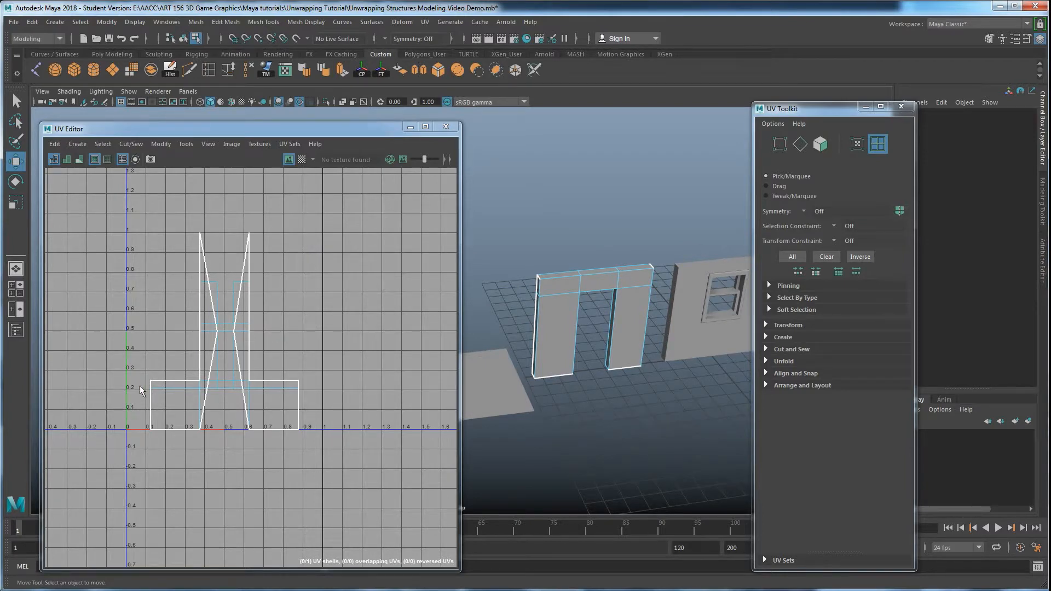
pyautogui.keyDown('alt'); pyautogui.moveTo(613, 316); pyautogui.dragTo(619, 324); pyautogui.keyUp('alt')
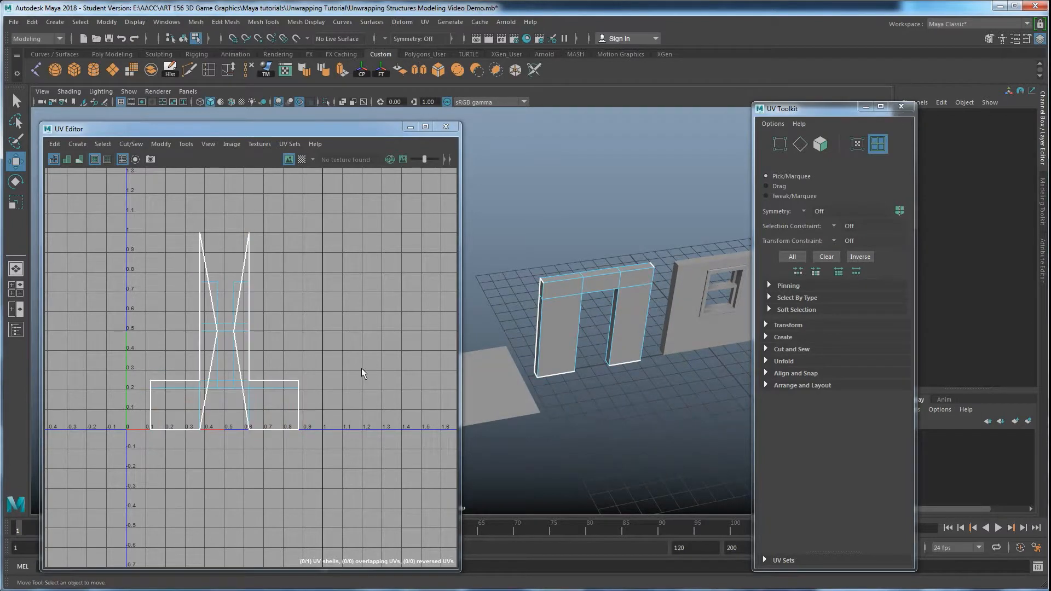
pyautogui.click(301, 159)
pyautogui.keyDown('alt'); pyautogui.moveTo(616, 323); pyautogui.dragTo(617, 384); pyautogui.keyUp('alt')
pyautogui.keyDown('alt'); pyautogui.moveTo(617, 384); pyautogui.dragTo(594, 388, button='middle'); pyautogui.keyUp('alt')
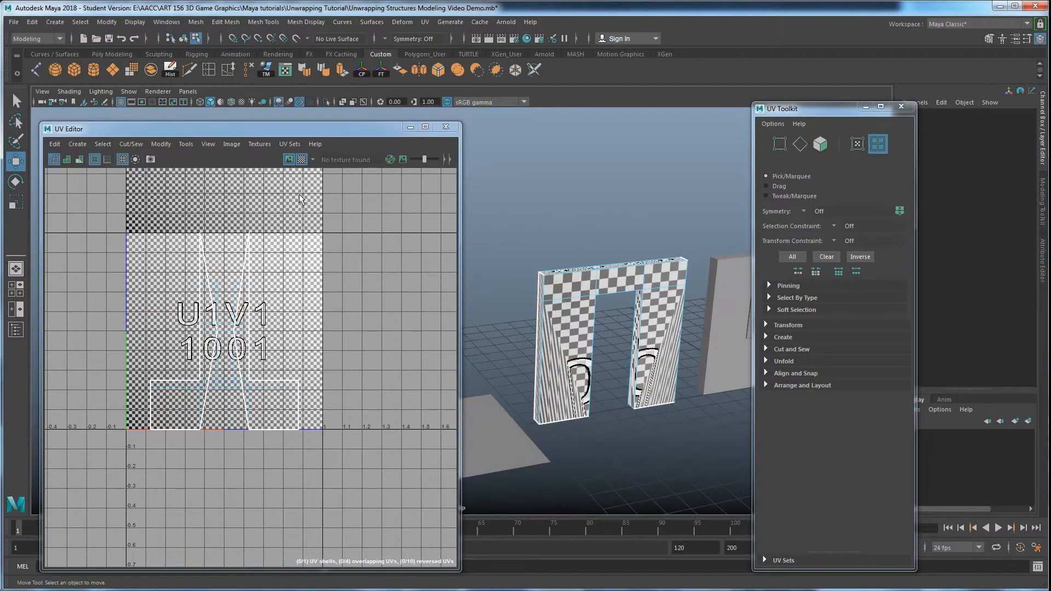
pyautogui.click(302, 160)
pyautogui.keyDown('alt'); pyautogui.moveTo(579, 323); pyautogui.dragTo(605, 344); pyautogui.keyUp('alt')
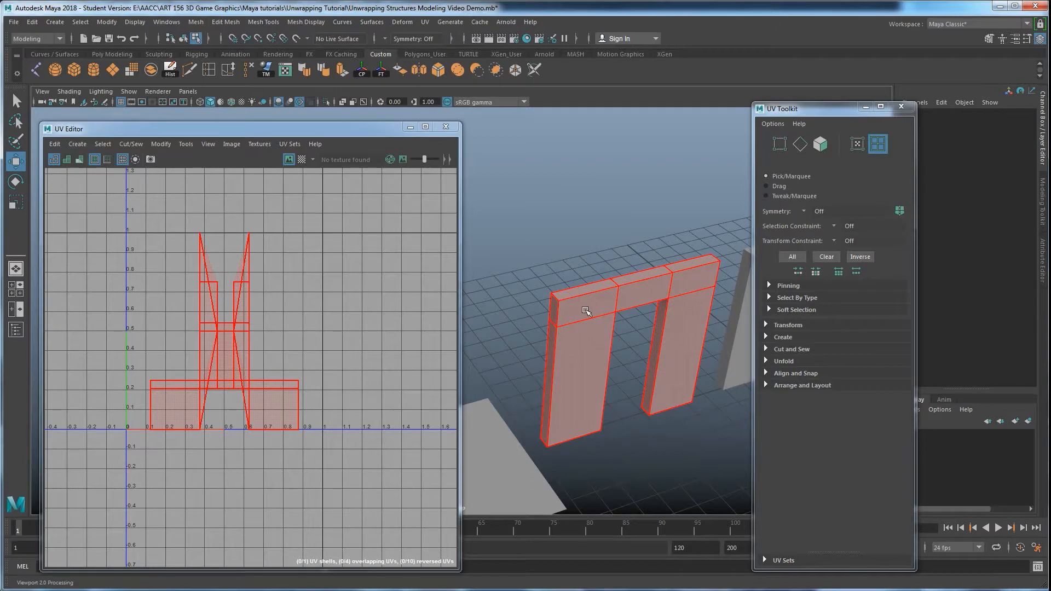
# Cut the doorway wall's UVs along the three rear edges of its top face with the 3D Cut and Sew UV Tool
pyautogui.click(586, 311)
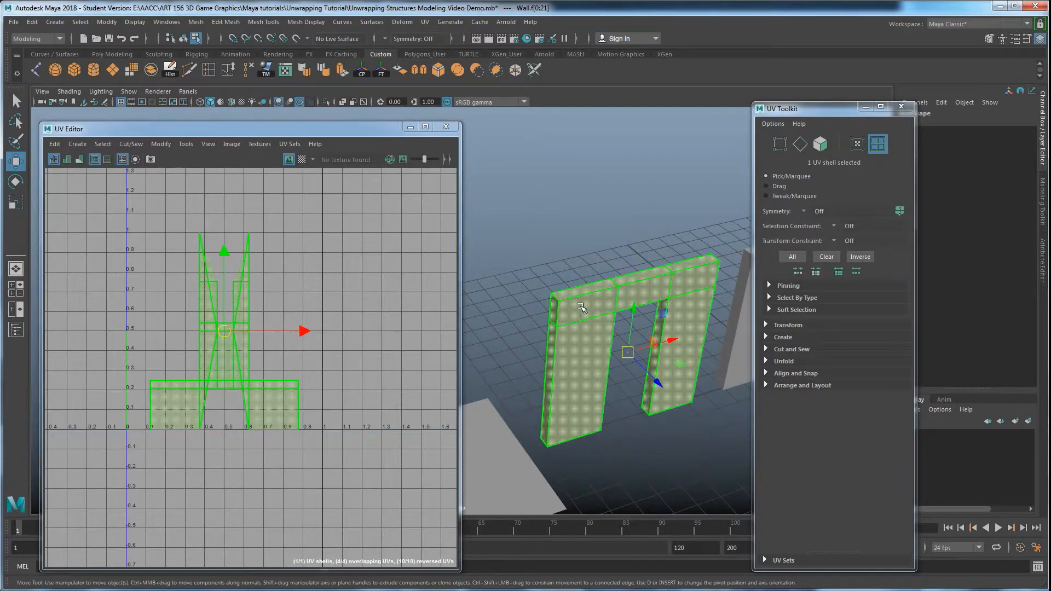
pyautogui.click(426, 22)
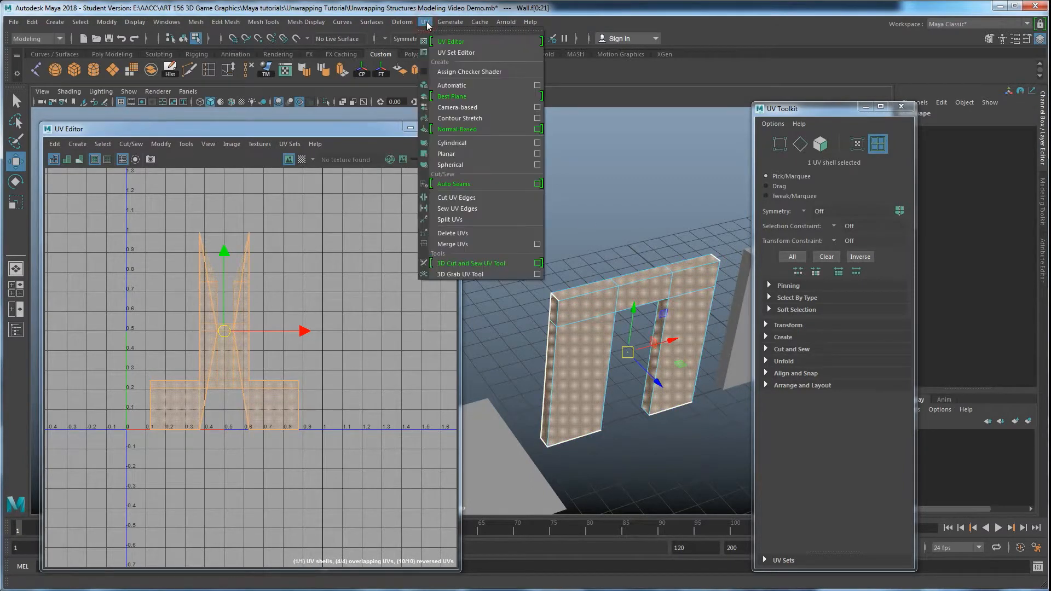
pyautogui.click(465, 264)
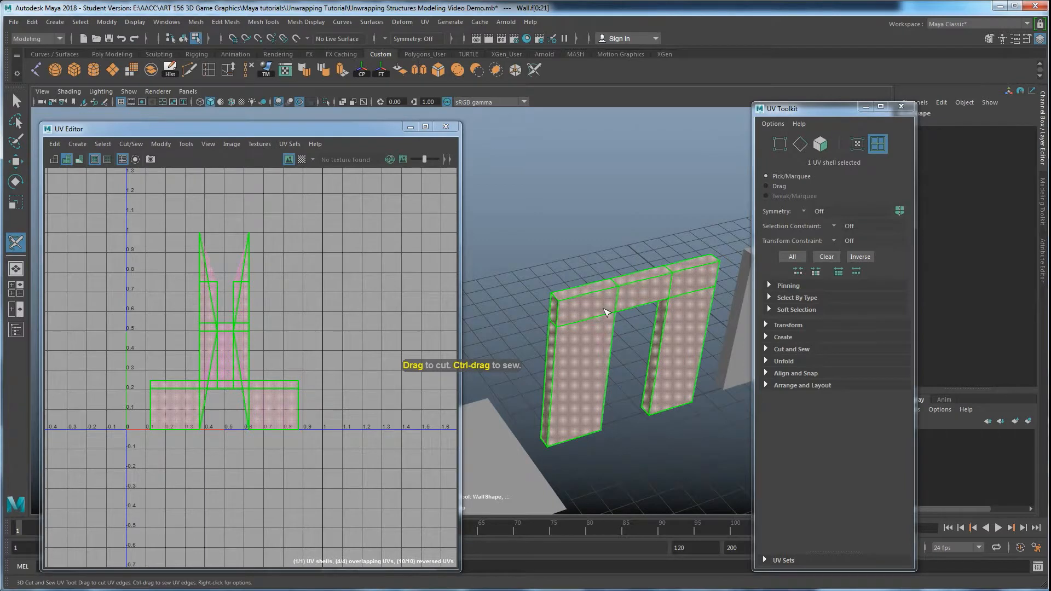
pyautogui.keyDown('alt'); pyautogui.moveTo(564, 324); pyautogui.dragTo(582, 341); pyautogui.keyUp('alt')
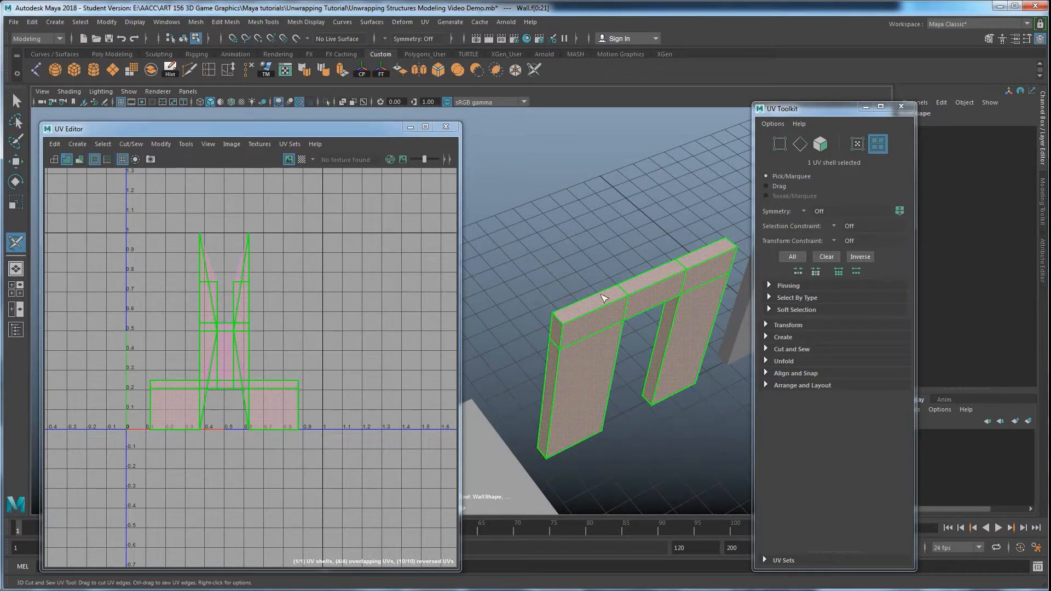
pyautogui.moveTo(601, 321); pyautogui.dragTo(602, 254, button='right')
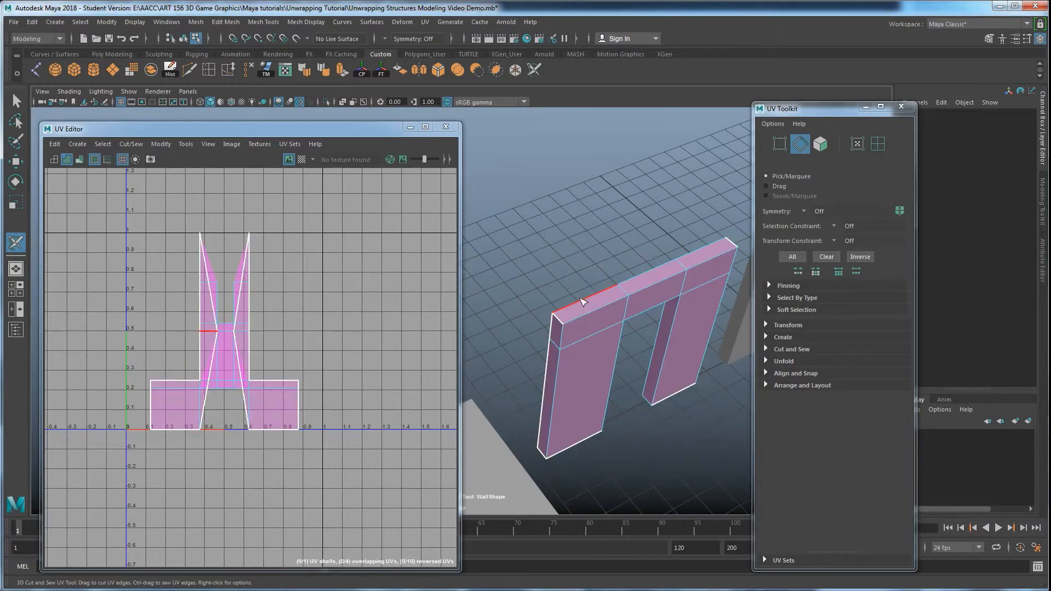
pyautogui.click(582, 302)
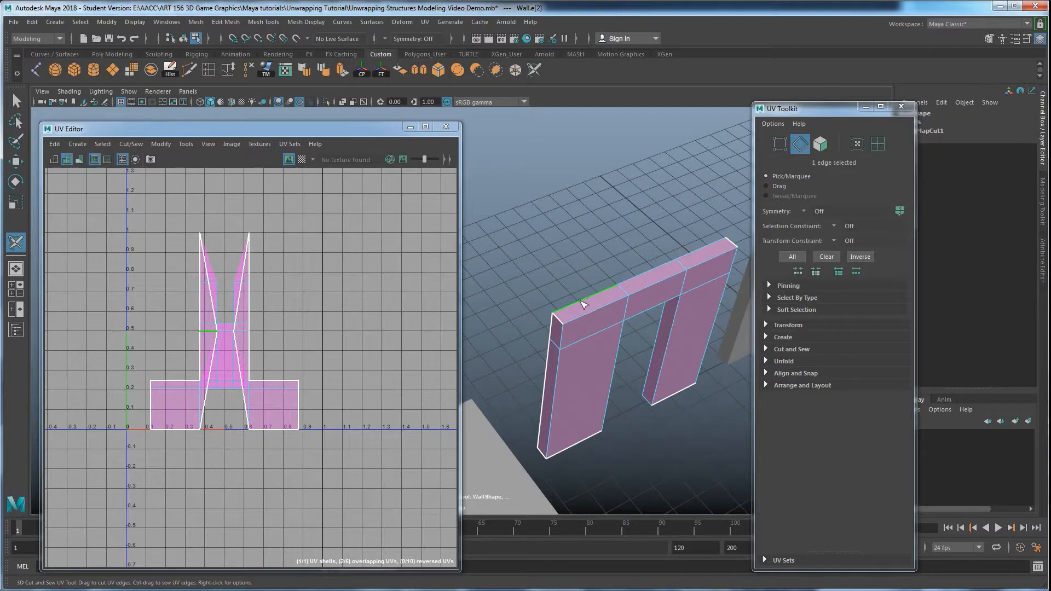
pyautogui.click(636, 281)
pyautogui.click(686, 251)
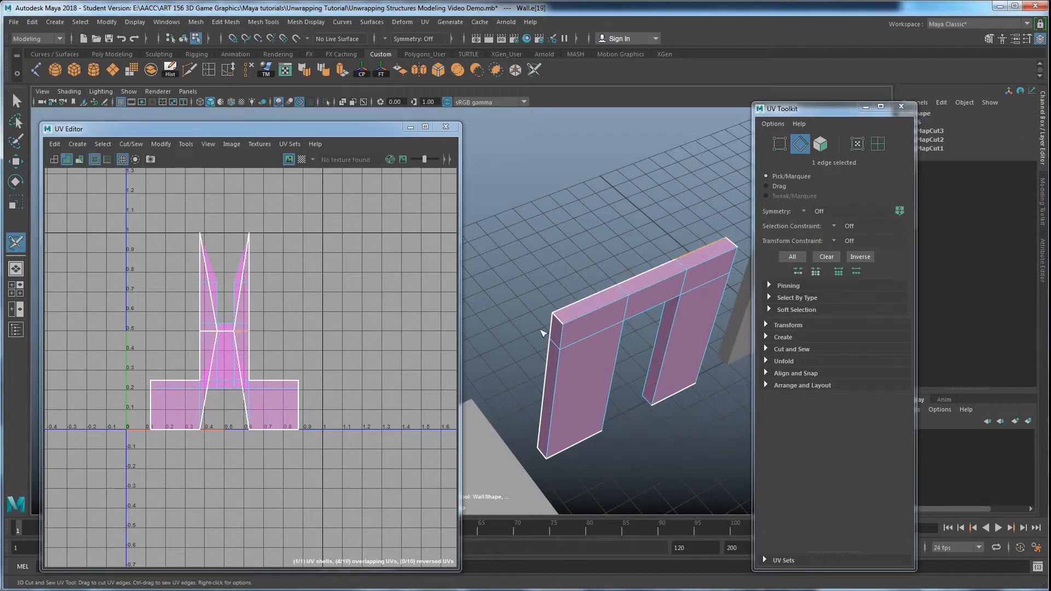
# Cut the UVs along the rear and inner edges of both wall legs' undersides, and sew the front bottom edges
pyautogui.keyDown('alt'); pyautogui.moveTo(555, 299); pyautogui.dragTo(557, 280); pyautogui.keyUp('alt')
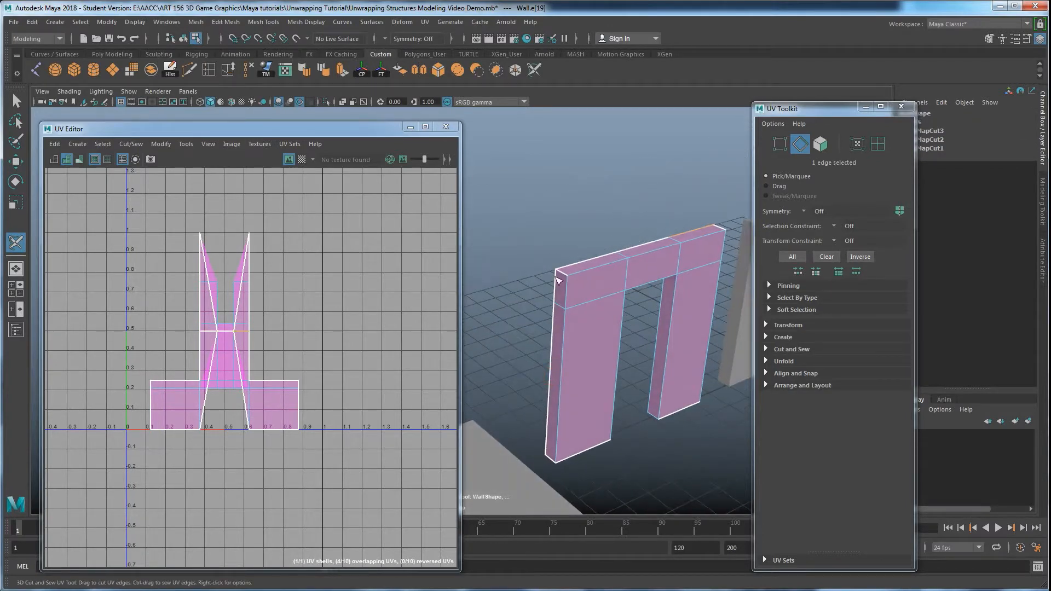
pyautogui.keyDown('alt'); pyautogui.moveTo(554, 442); pyautogui.dragTo(659, 301); pyautogui.keyUp('alt')
pyautogui.click(665, 260)
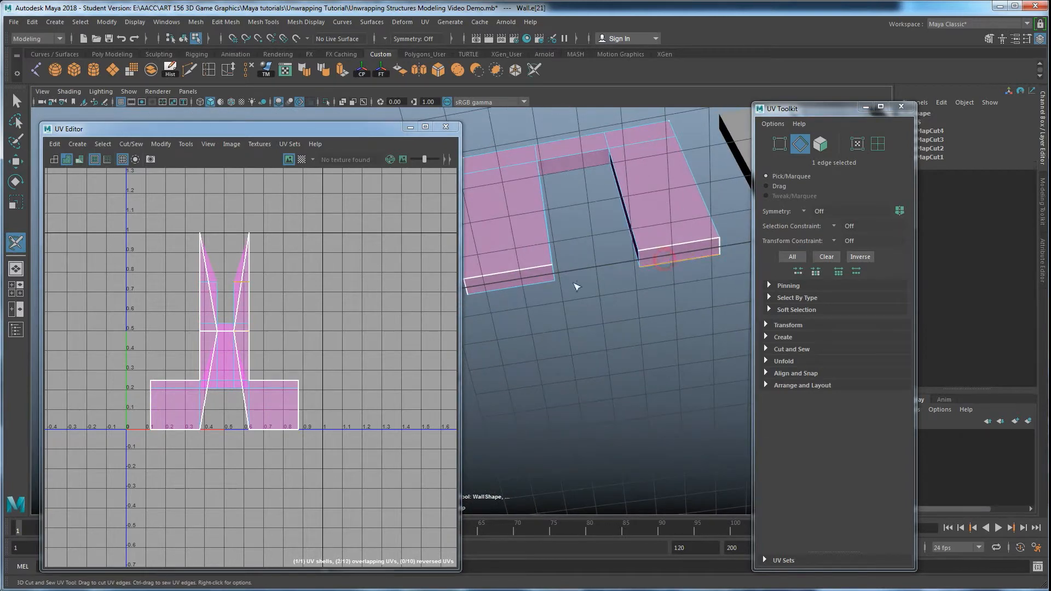
pyautogui.click(538, 284)
pyautogui.click(553, 273)
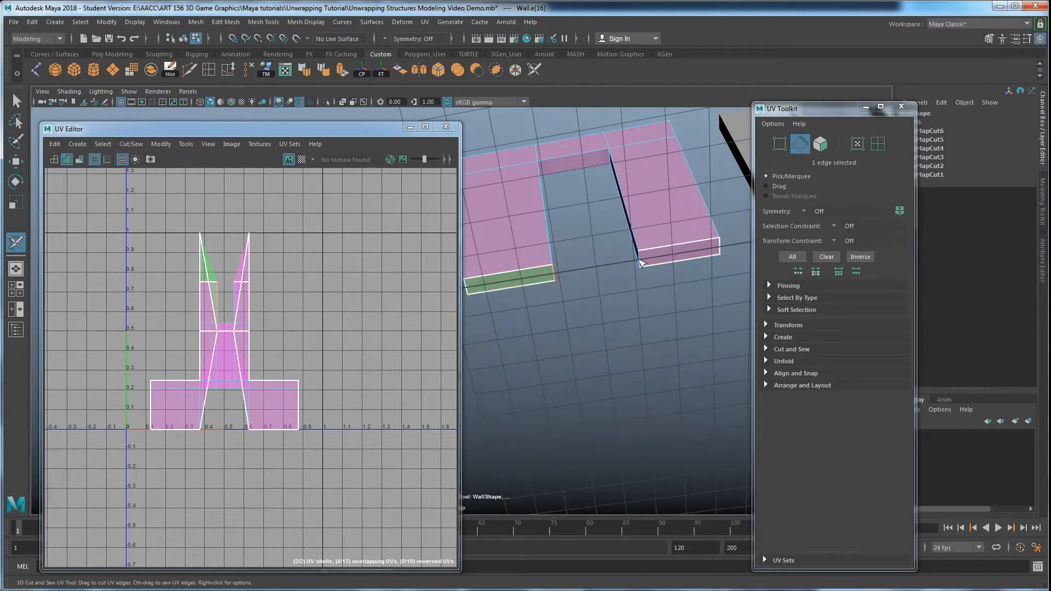
pyautogui.click(657, 250)
pyautogui.keyDown('ctrl'); pyautogui.click(657, 249); pyautogui.keyUp('ctrl')
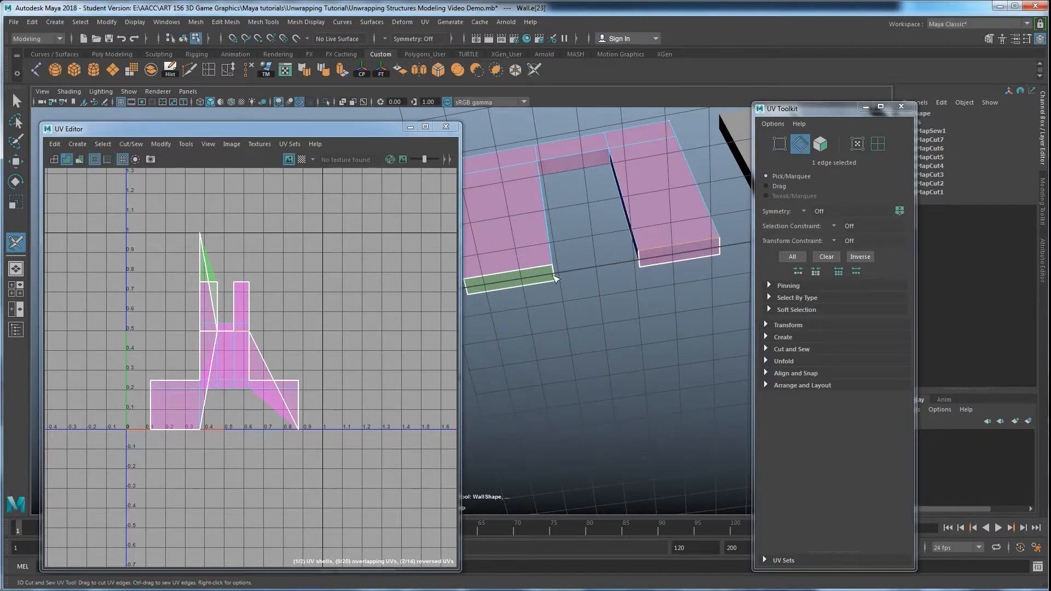
pyautogui.keyDown('ctrl'); pyautogui.click(529, 269); pyautogui.keyUp('ctrl')
# Cut the wall's UVs along the front and rear edges of the doorway opening's inner faces
pyautogui.keyDown('alt'); pyautogui.moveTo(528, 269); pyautogui.dragTo(556, 289); pyautogui.keyUp('alt')
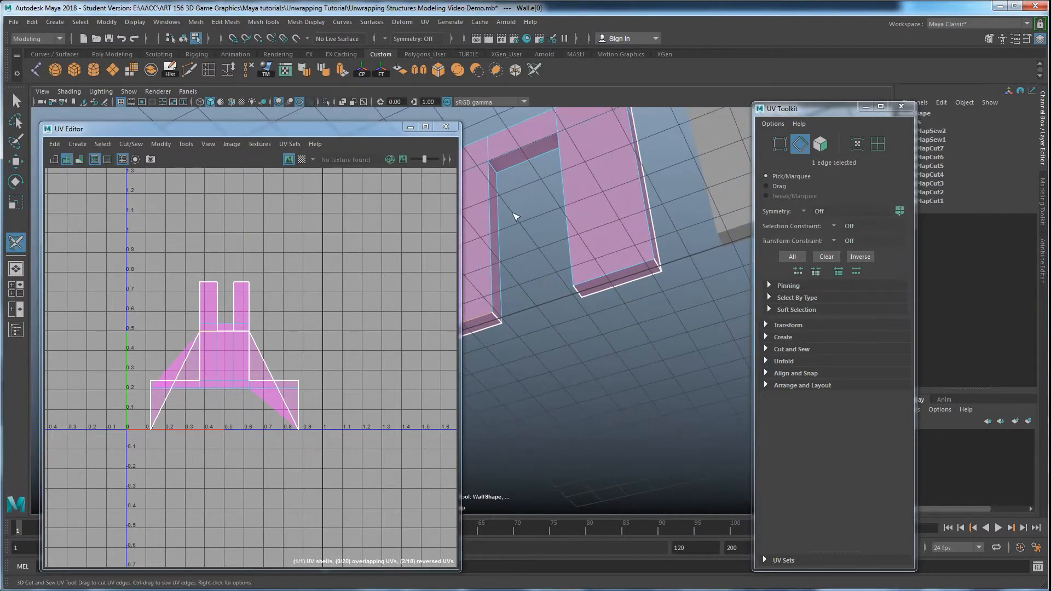
pyautogui.click(499, 207)
pyautogui.click(503, 173)
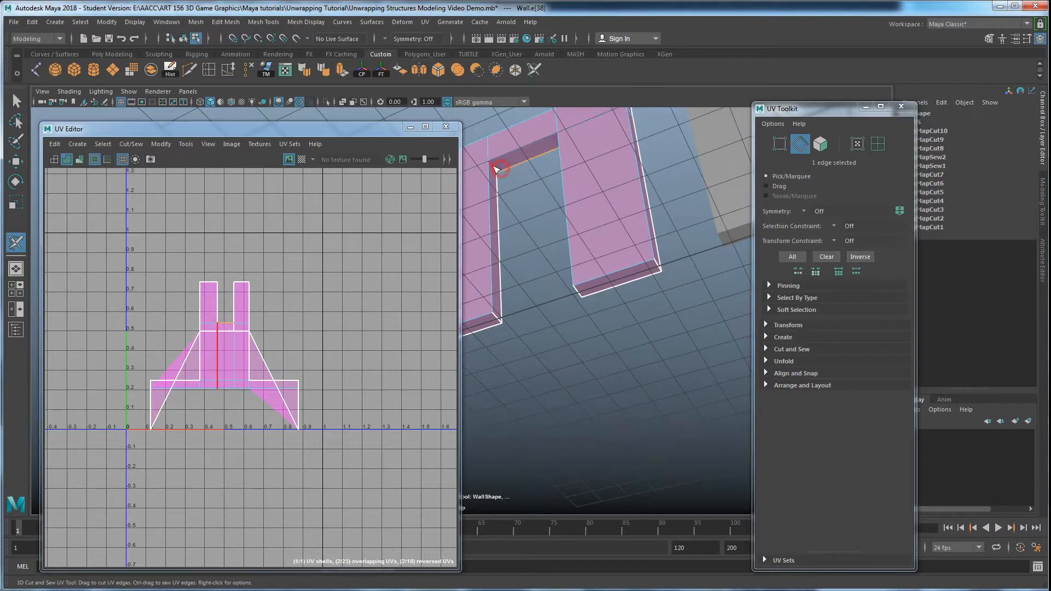
pyautogui.click(489, 183)
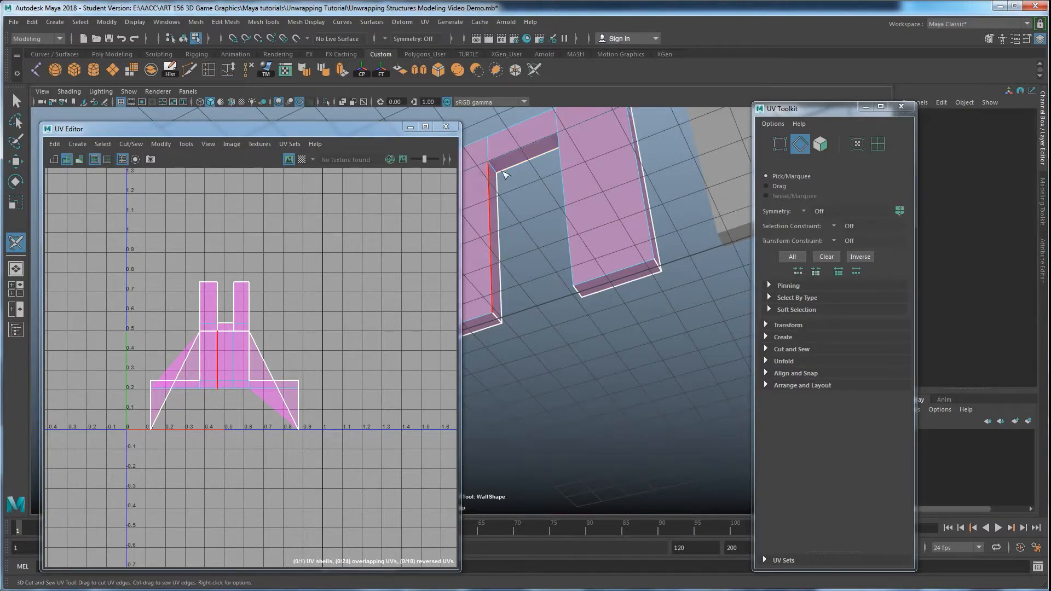
pyautogui.click(505, 154)
pyautogui.click(559, 149)
pyautogui.keyDown('alt'); pyautogui.moveTo(571, 207); pyautogui.dragTo(619, 235); pyautogui.keyUp('alt')
pyautogui.click(660, 285)
pyautogui.keyDown('alt'); pyautogui.moveTo(639, 331); pyautogui.dragTo(682, 389); pyautogui.keyUp('alt')
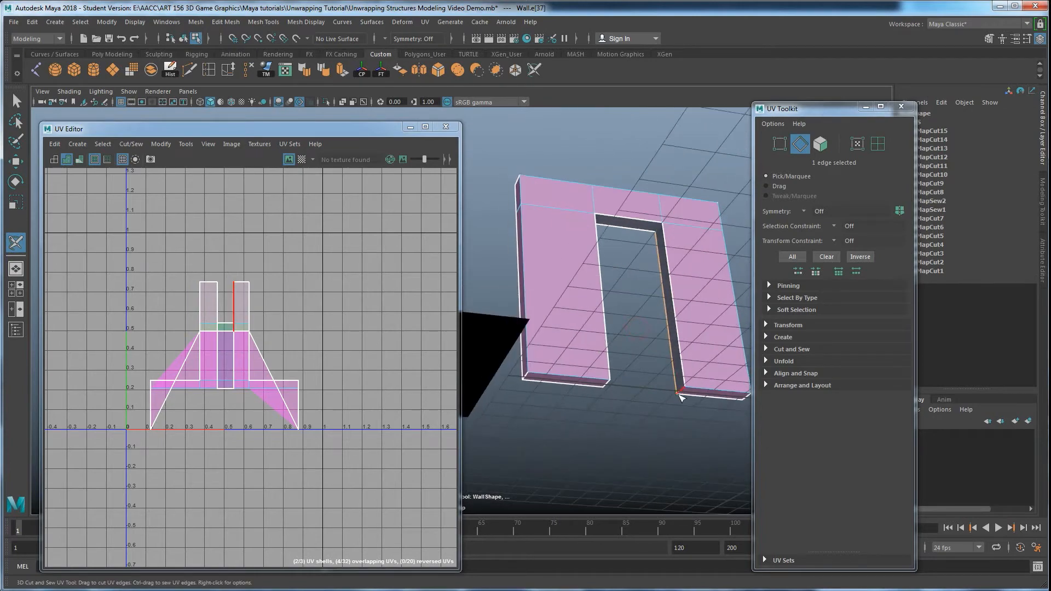
# Examine the doorway wall from the front, back and top to check its UV seams
pyautogui.keyDown('alt'); pyautogui.moveTo(618, 230); pyautogui.dragTo(553, 360); pyautogui.keyUp('alt')
pyautogui.moveTo(697, 347)
pyautogui.keyDown('alt'); pyautogui.mouseDown()
pyautogui.moveTo(704, 395)
pyautogui.moveTo(577, 407)
pyautogui.moveTo(721, 331)
pyautogui.mouseUp(); pyautogui.keyUp('alt')
pyautogui.moveTo(550, 404)
pyautogui.keyDown('alt'); pyautogui.mouseDown()
pyautogui.moveTo(622, 378)
pyautogui.moveTo(570, 409)
pyautogui.mouseUp(); pyautogui.keyUp('alt')
pyautogui.keyDown('alt'); pyautogui.moveTo(516, 358); pyautogui.dragTo(607, 348, button='middle'); pyautogui.keyUp('alt')
pyautogui.keyDown('alt'); pyautogui.moveTo(607, 349); pyautogui.dragTo(570, 389); pyautogui.keyUp('alt')
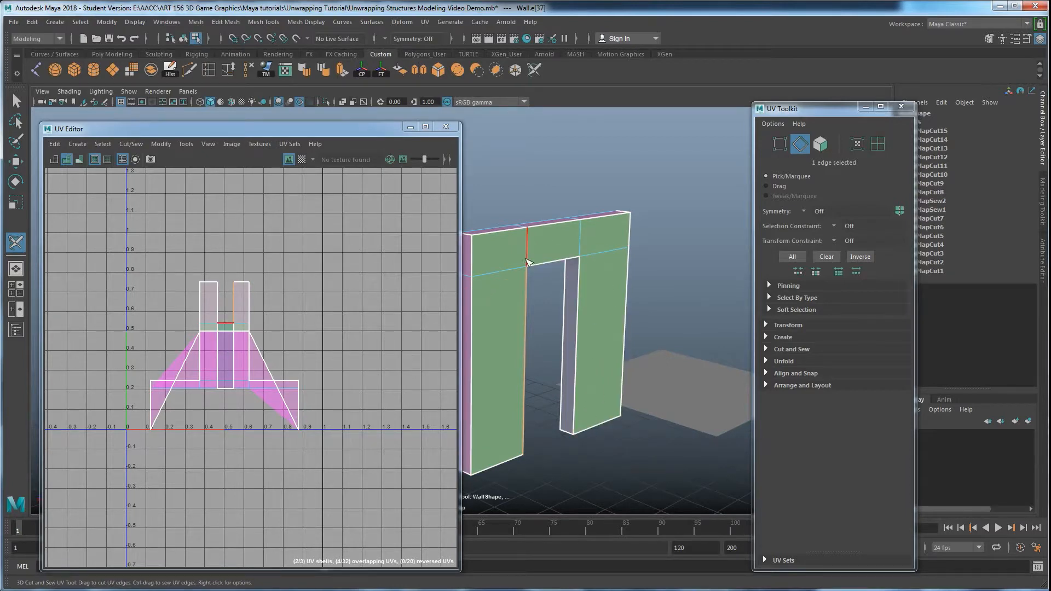
pyautogui.keyDown('alt'); pyautogui.moveTo(504, 291); pyautogui.dragTo(612, 362); pyautogui.keyUp('alt')
pyautogui.keyDown('alt'); pyautogui.moveTo(570, 325); pyautogui.dragTo(598, 373); pyautogui.keyUp('alt')
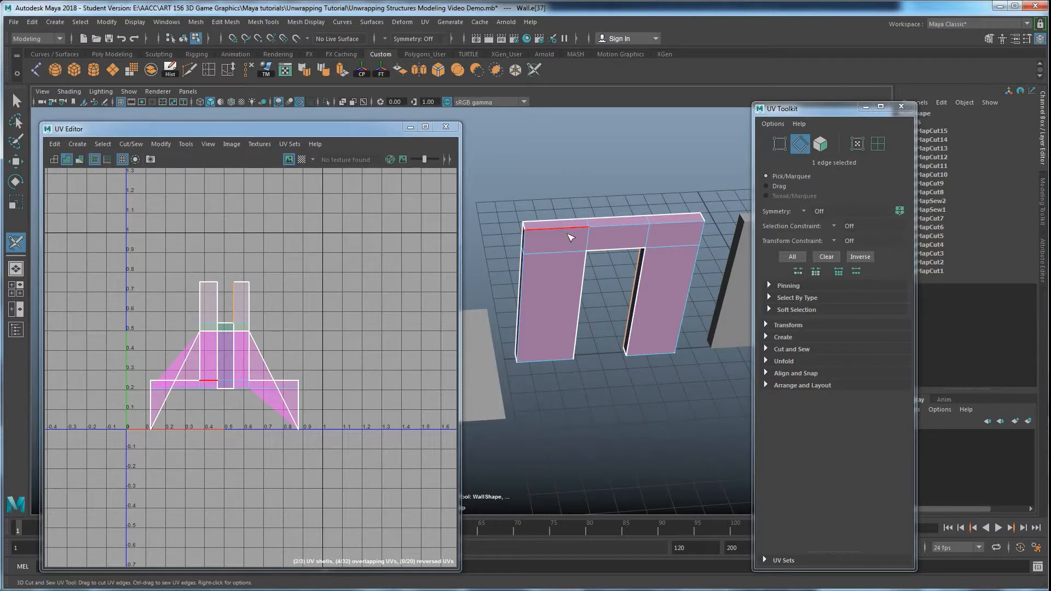
pyautogui.moveTo(537, 300)
pyautogui.keyDown('alt'); pyautogui.mouseDown()
pyautogui.moveTo(495, 294)
pyautogui.moveTo(614, 310)
pyautogui.moveTo(546, 295)
pyautogui.mouseUp(); pyautogui.keyUp('alt')
pyautogui.keyDown('alt'); pyautogui.moveTo(664, 364); pyautogui.dragTo(691, 321); pyautogui.keyUp('alt')
pyautogui.keyDown('alt'); pyautogui.moveTo(601, 371); pyautogui.dragTo(607, 411); pyautogui.keyUp('alt')
pyautogui.keyDown('alt'); pyautogui.moveTo(589, 369); pyautogui.dragTo(578, 344, button='middle'); pyautogui.keyUp('alt')
pyautogui.keyDown('alt'); pyautogui.moveTo(578, 344); pyautogui.dragTo(608, 363); pyautogui.keyUp('alt')
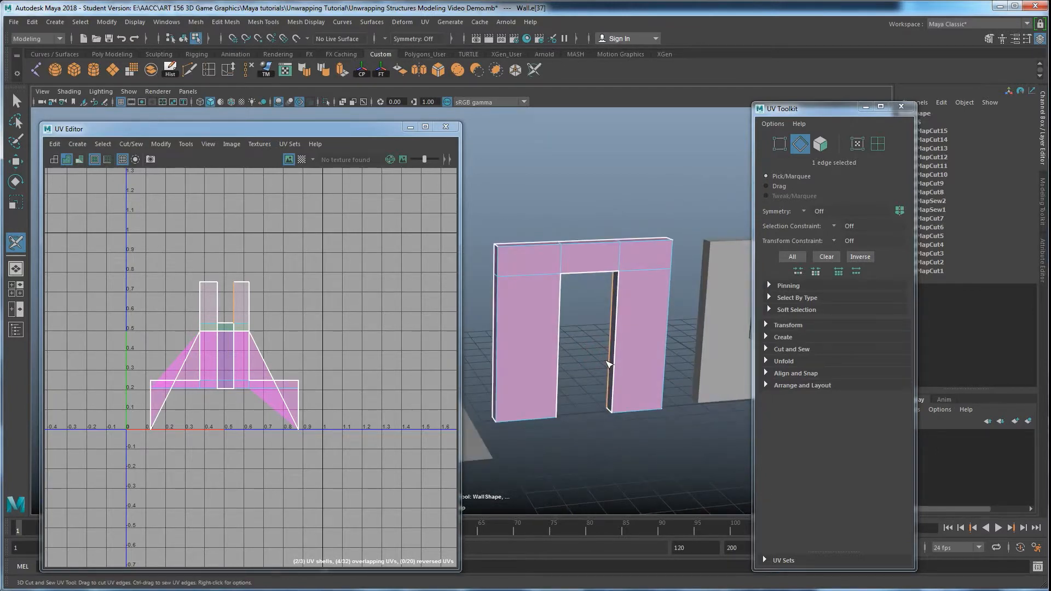
pyautogui.keyDown('alt'); pyautogui.moveTo(567, 325); pyautogui.dragTo(571, 332); pyautogui.keyUp('alt')
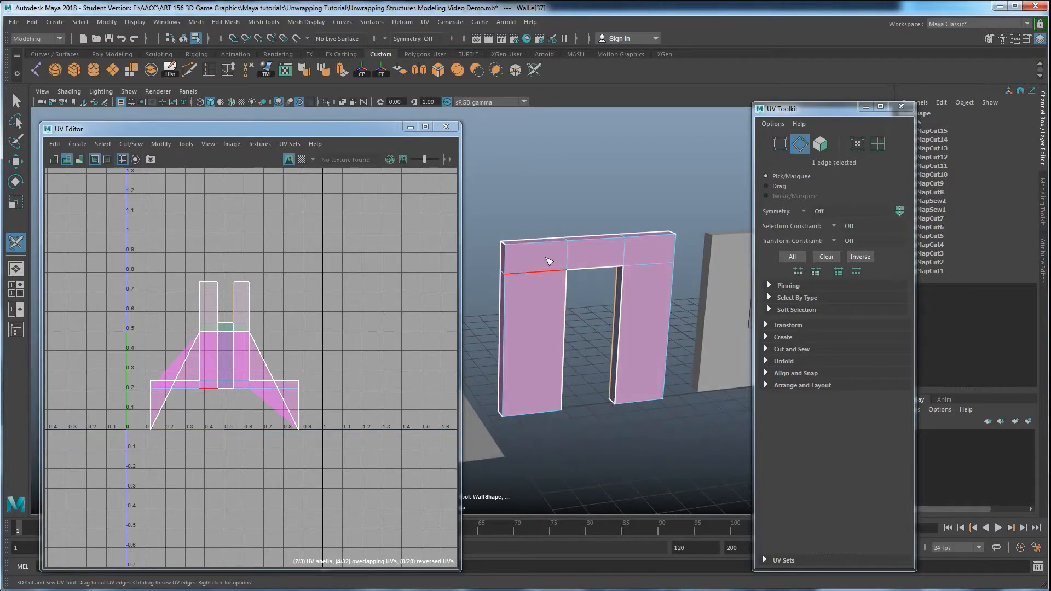
# Return the doorway wall to object mode and unfold its UVs
pyautogui.press('w')
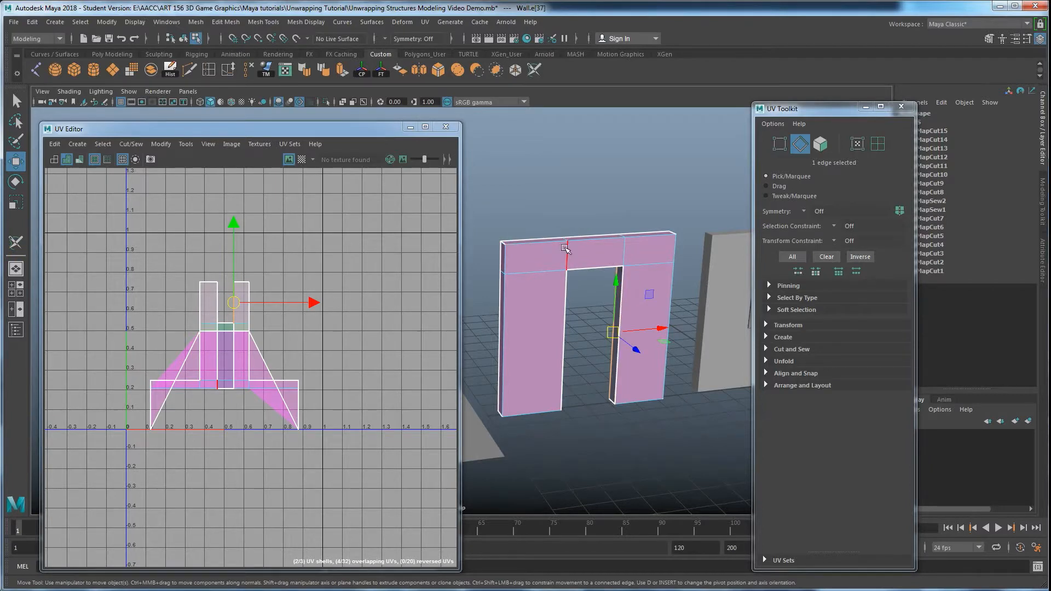
pyautogui.rightClick(545, 248)
pyautogui.click(597, 232)
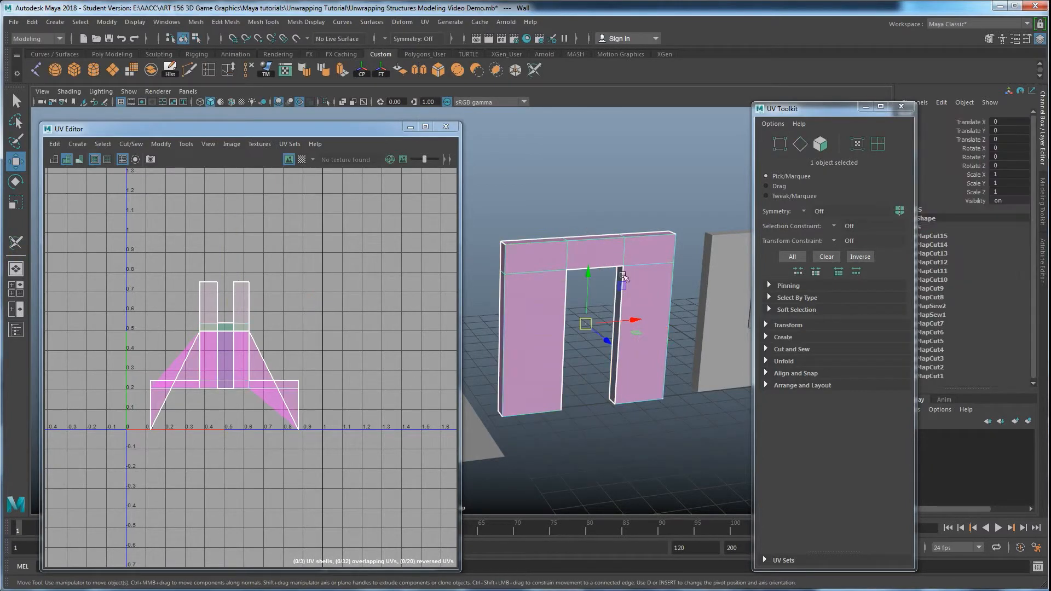
pyautogui.click(766, 361)
pyautogui.click(781, 389)
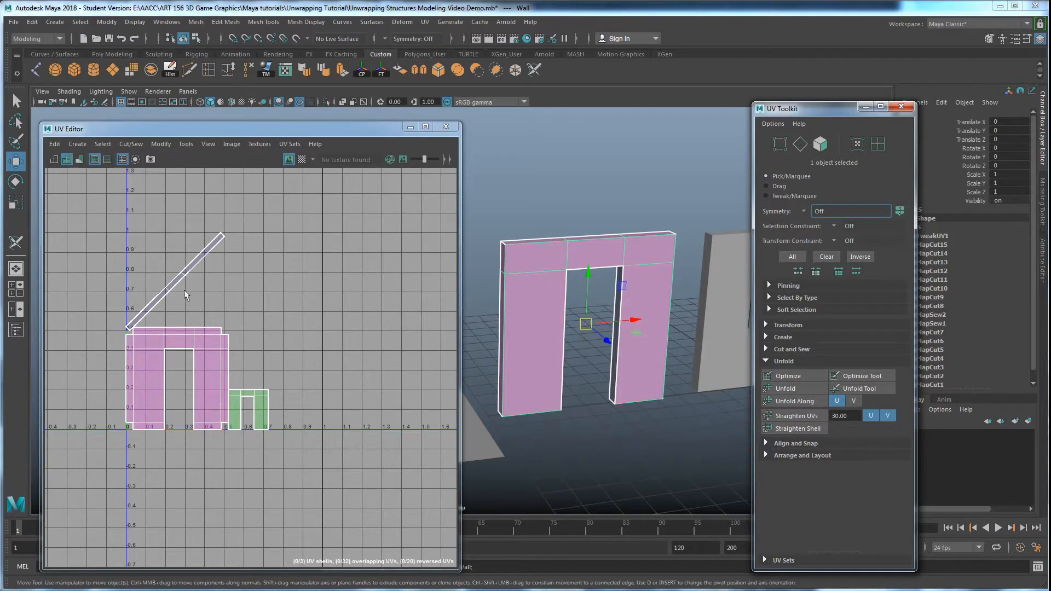
# Undo the wall's unfold and reapply it with the Pack option disabled
pyautogui.keyDown('shift'); pyautogui.click(790, 388); pyautogui.keyUp('shift')
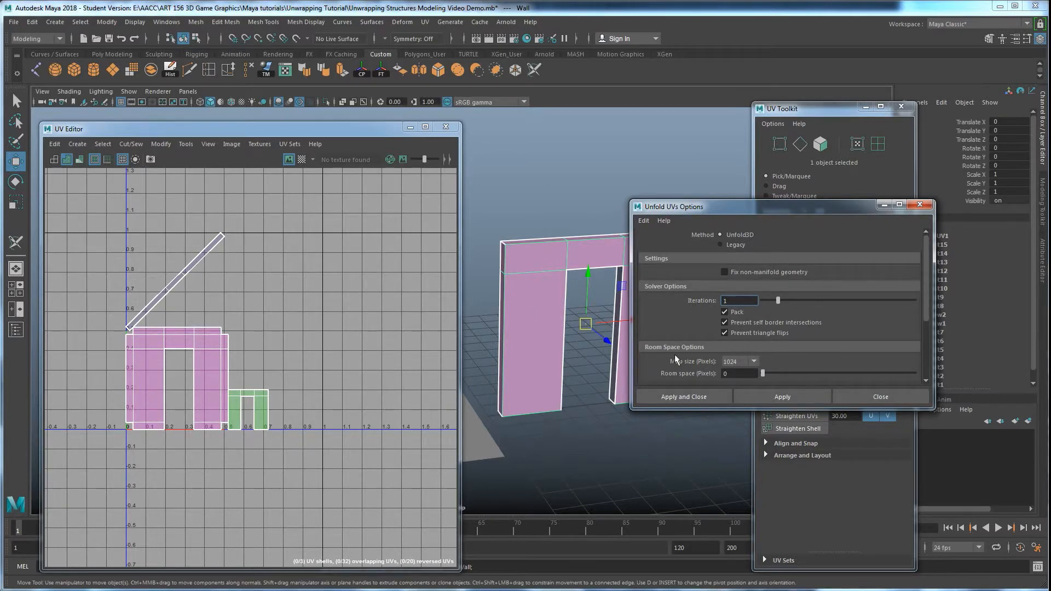
pyautogui.click(724, 311)
pyautogui.click(351, 366)
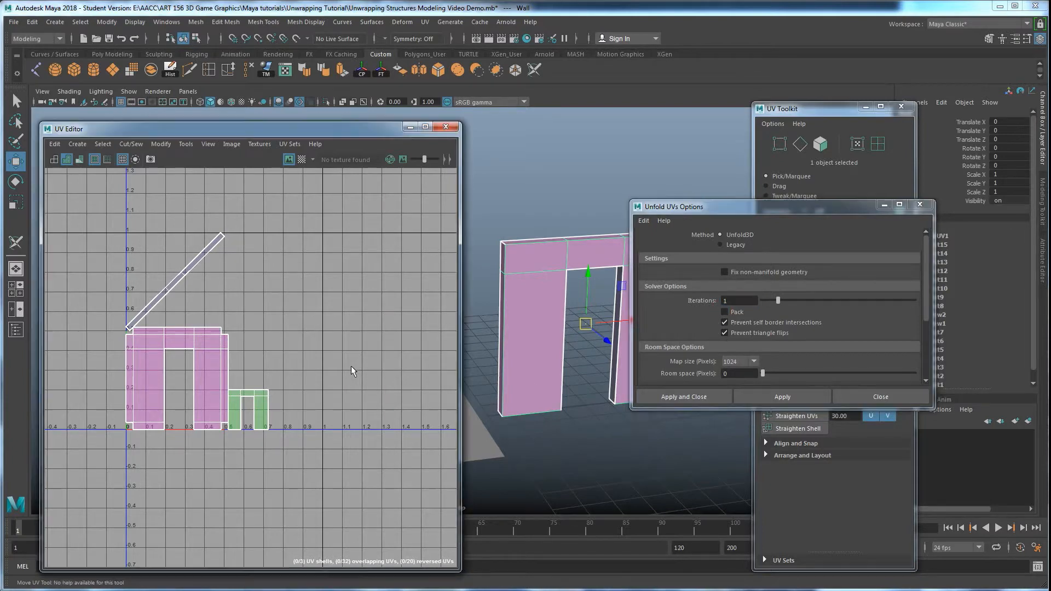
pyautogui.hotkey('ctrl', 'z')
pyautogui.click(772, 396)
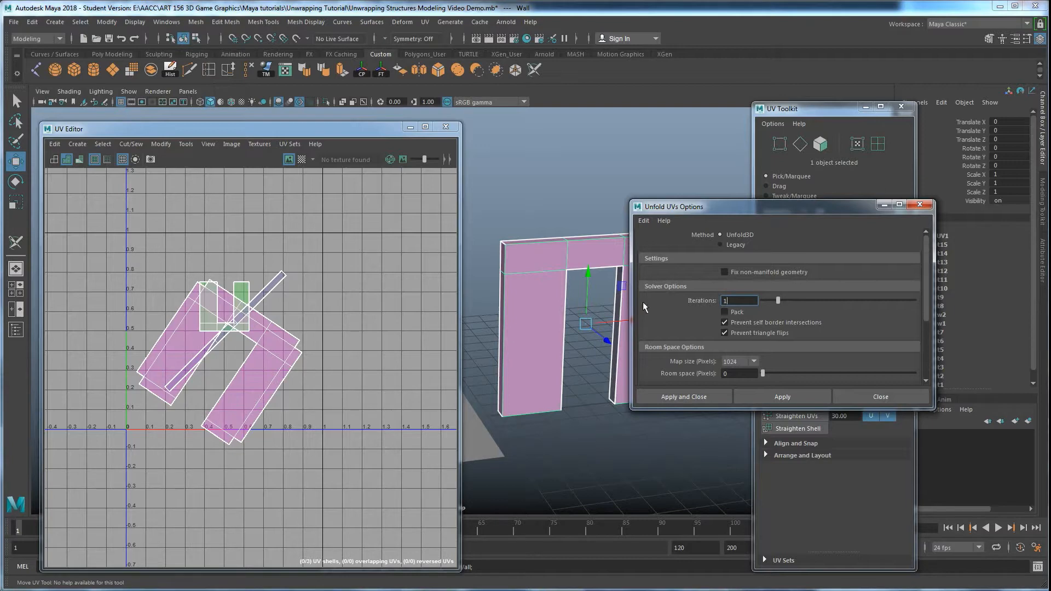
# Unfold the wall's UVs with the Pack option enabled and close the unfold options
pyautogui.click(754, 395)
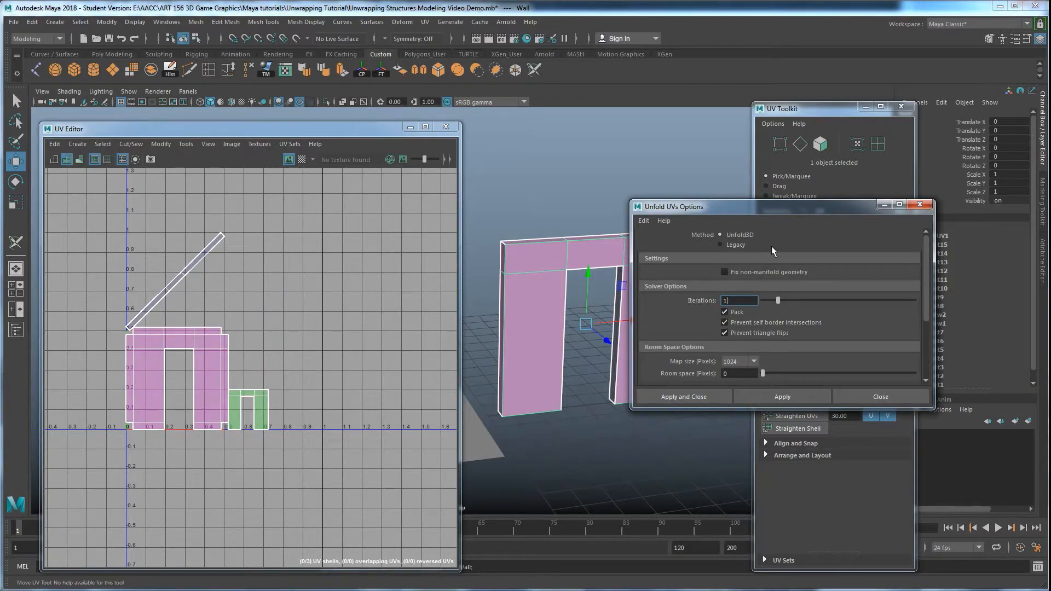
pyautogui.click(919, 206)
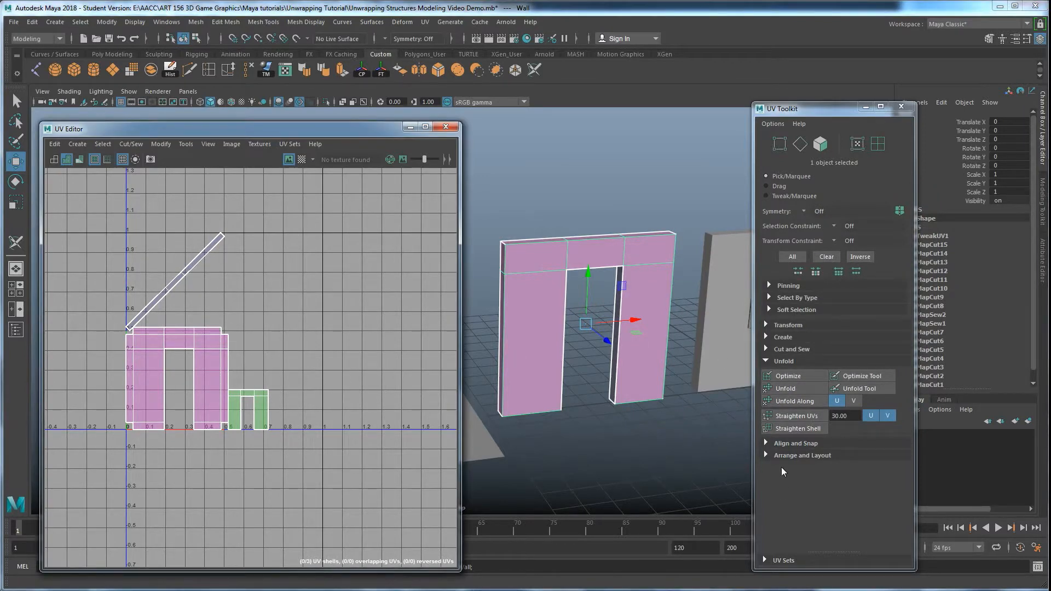
# Display the checker map on the doorway wall to check its UVs
pyautogui.keyDown('alt'); pyautogui.moveTo(513, 300); pyautogui.dragTo(524, 320); pyautogui.keyUp('alt')
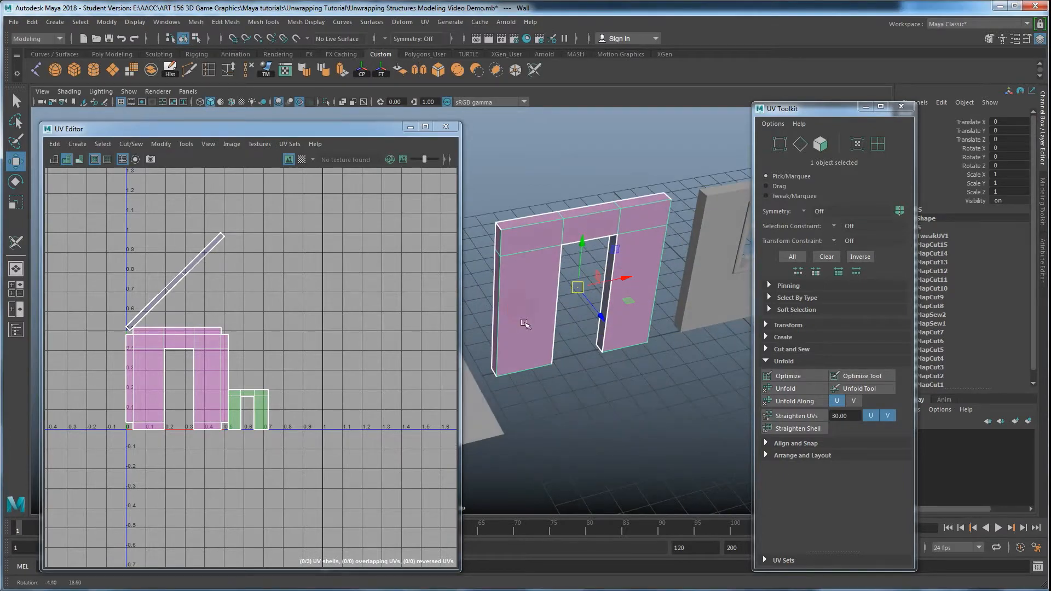
pyautogui.click(301, 160)
pyautogui.keyDown('alt'); pyautogui.moveTo(547, 307); pyautogui.dragTo(566, 311); pyautogui.keyUp('alt')
# Compare the checker pattern before and after unfolding by undoing the unfolds and redoing them
pyautogui.hotkey('ctrl', 'z')
pyautogui.hotkey('ctrl', 'z')
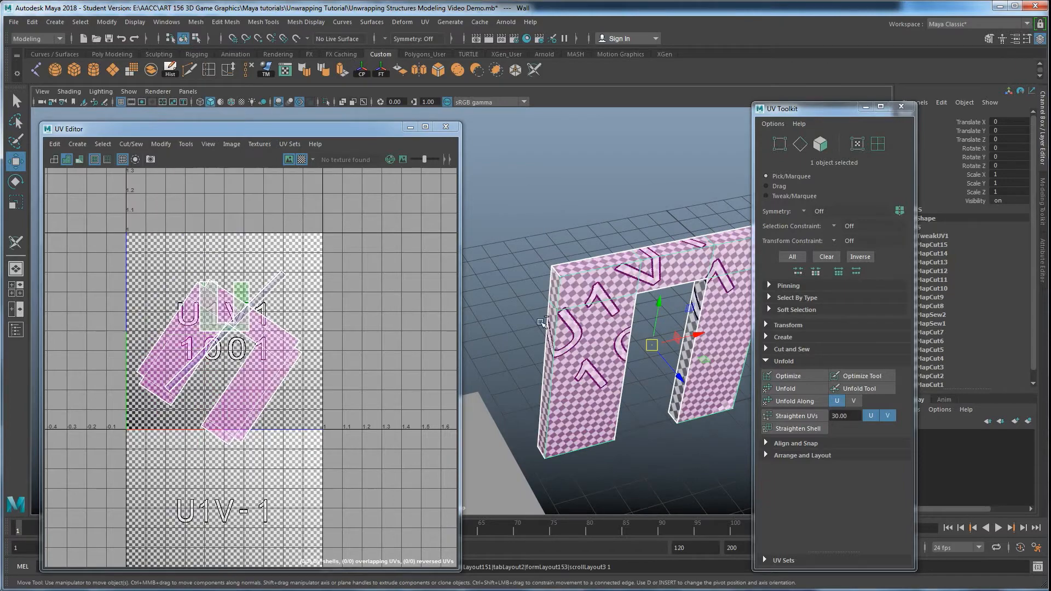
pyautogui.hotkey('ctrl', 'z')
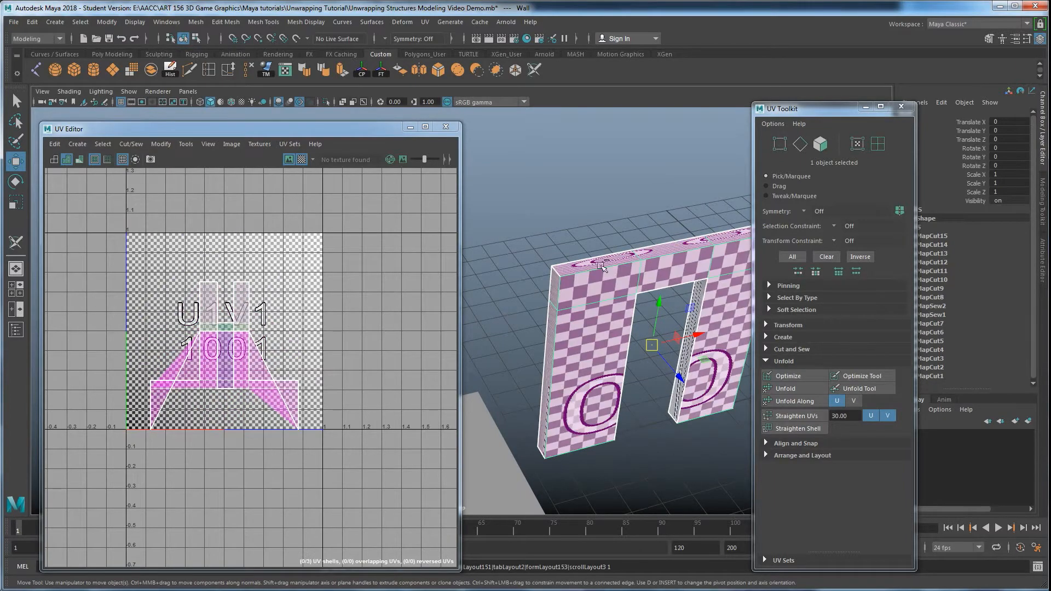
pyautogui.keyDown('alt'); pyautogui.moveTo(569, 307); pyautogui.dragTo(571, 311); pyautogui.keyUp('alt')
pyautogui.hotkey('shift', 'z')
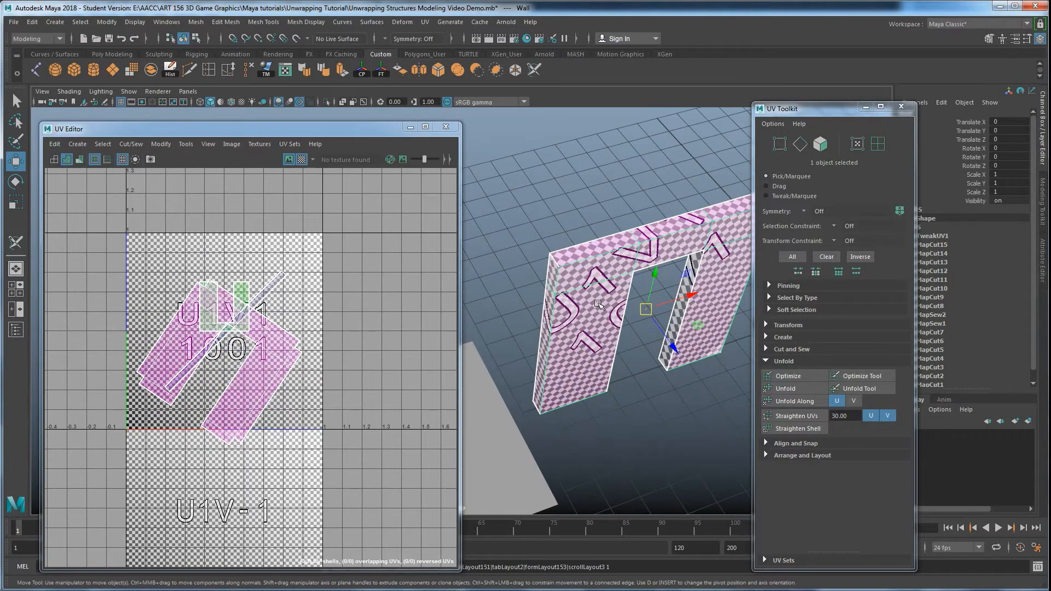
pyautogui.hotkey('shift', 'z')
pyautogui.hotkey('shift', 'z')
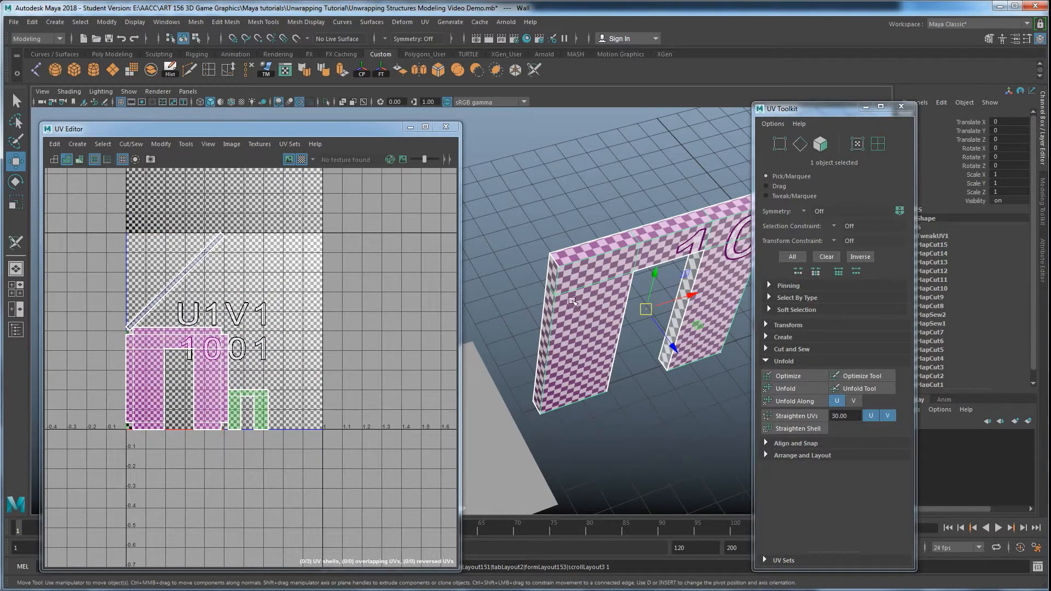
pyautogui.keyDown('alt'); pyautogui.moveTo(573, 301); pyautogui.dragTo(558, 329); pyautogui.keyUp('alt')
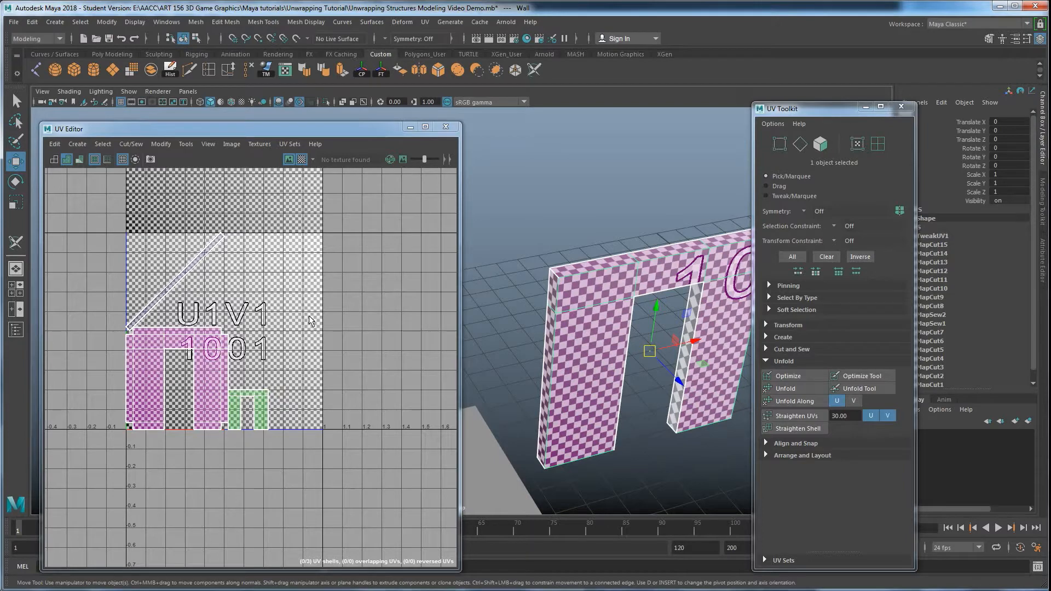
# Sew the short corner edge between the wall's top and end faces with the 3D Cut and Sew UV Tool, and redisplay the checker map
pyautogui.keyDown('alt'); pyautogui.moveTo(606, 278); pyautogui.dragTo(642, 286); pyautogui.keyUp('alt')
pyautogui.moveTo(607, 245); pyautogui.dragTo(607, 216, button='right')
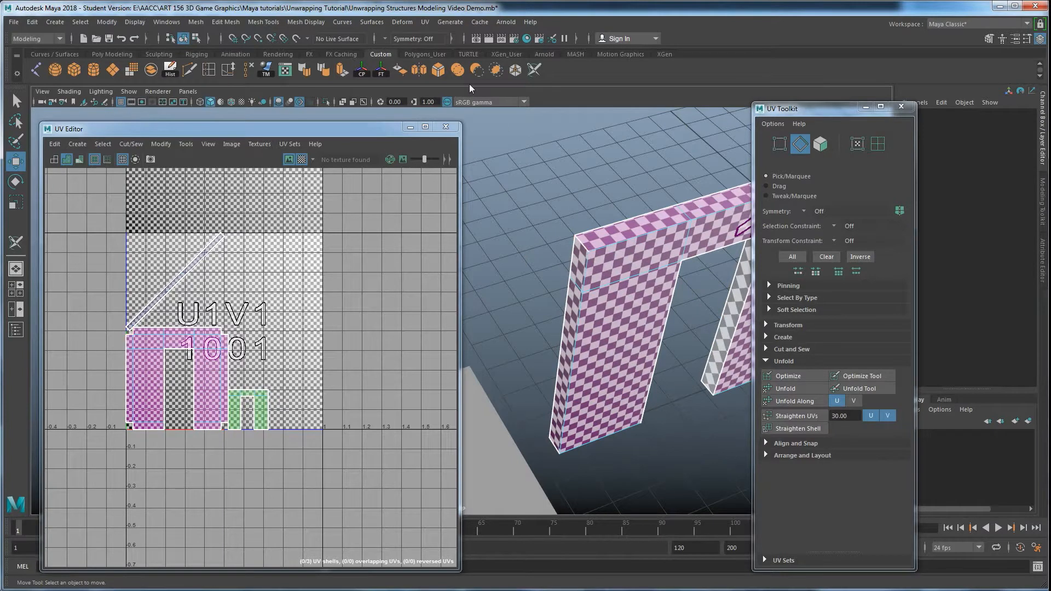
pyautogui.click(425, 22)
pyautogui.click(477, 266)
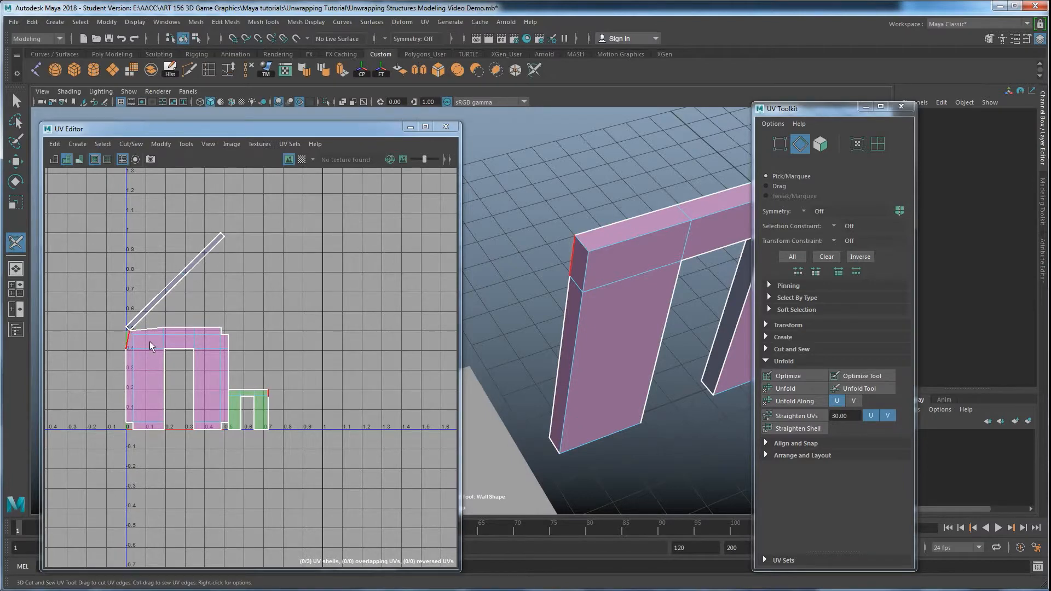
pyautogui.press('f')
pyautogui.click(302, 159)
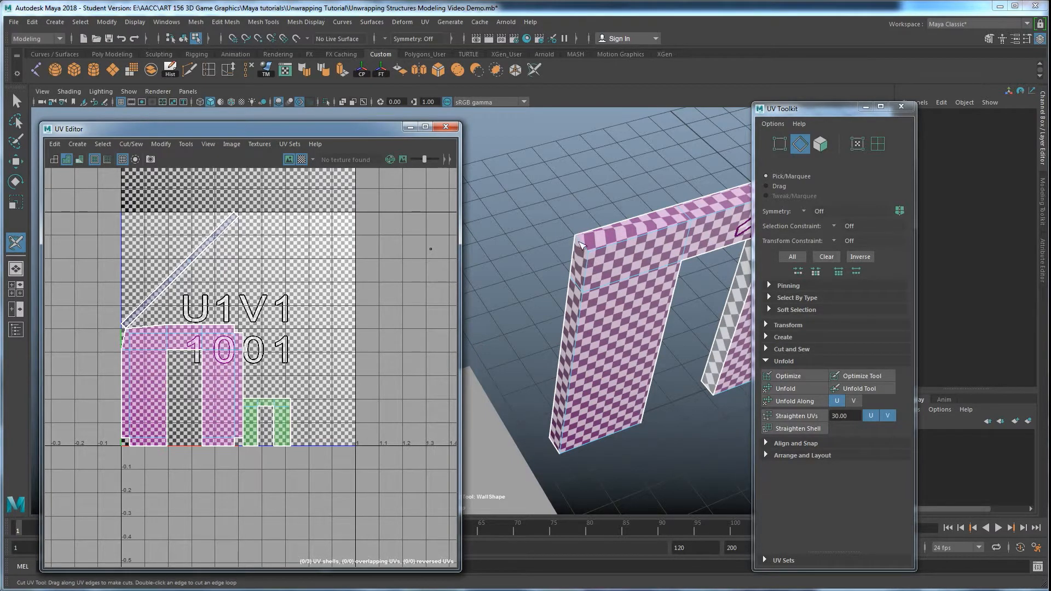
pyautogui.scroll(3, 124, 375)
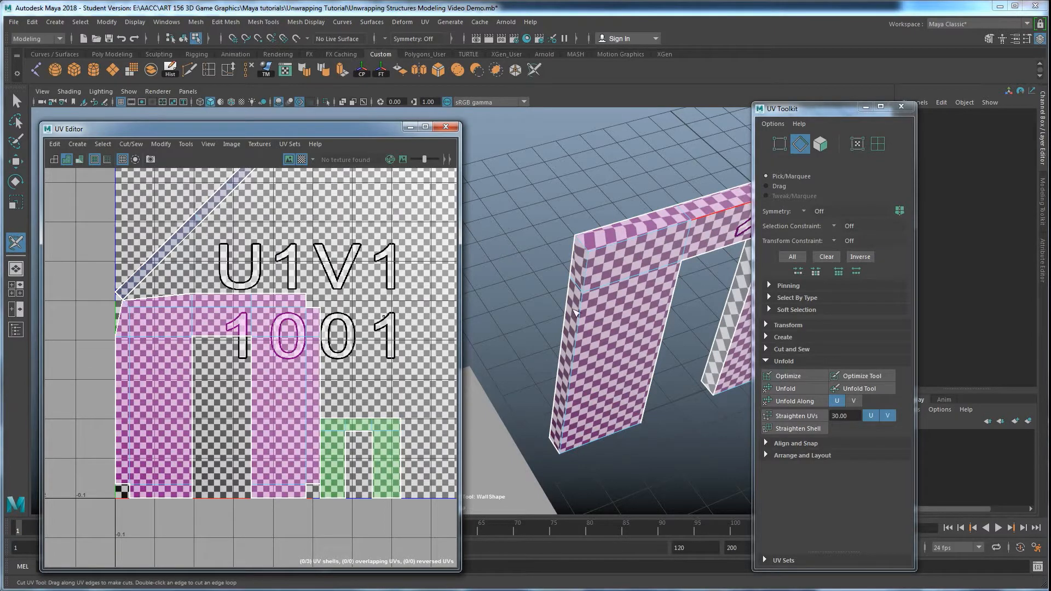
# Cut the short corner edge between the top and end faces, and unfold the whole wall's UVs again
pyautogui.click(584, 248)
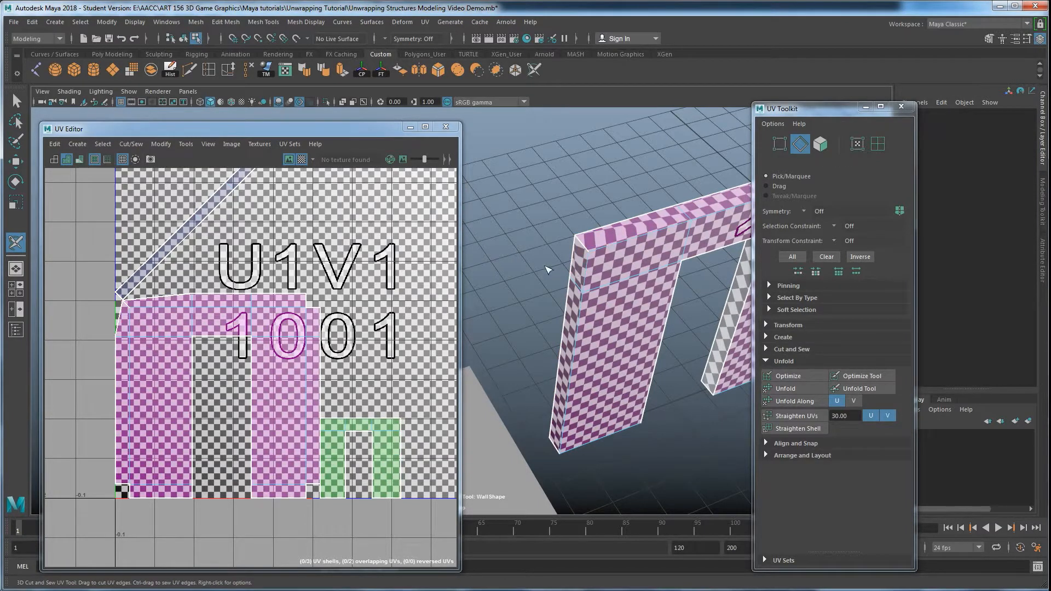
pyautogui.press('w')
pyautogui.moveTo(612, 267); pyautogui.dragTo(656, 258, button='right')
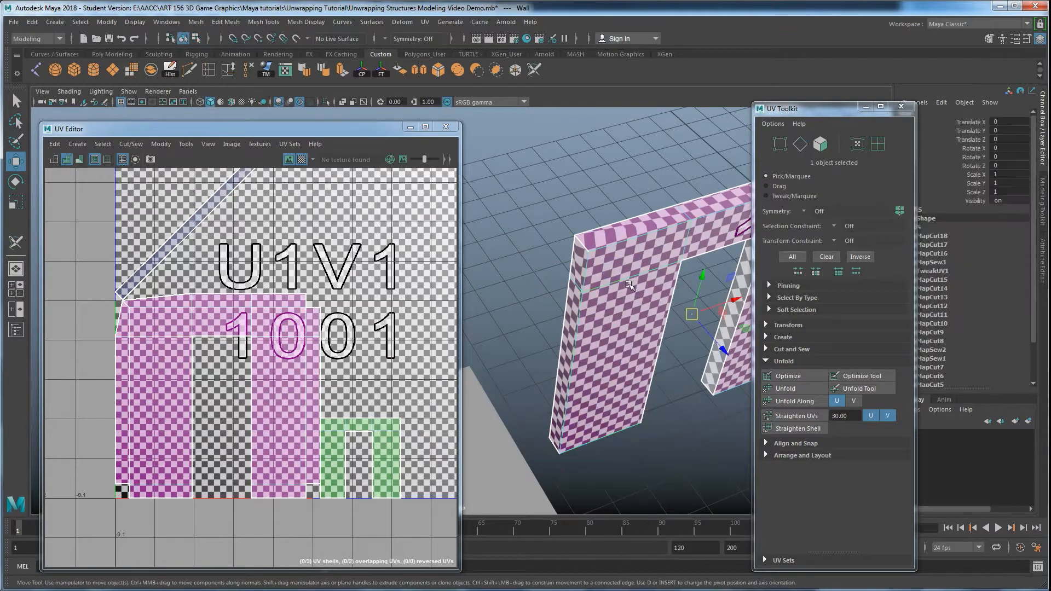
pyautogui.click(786, 390)
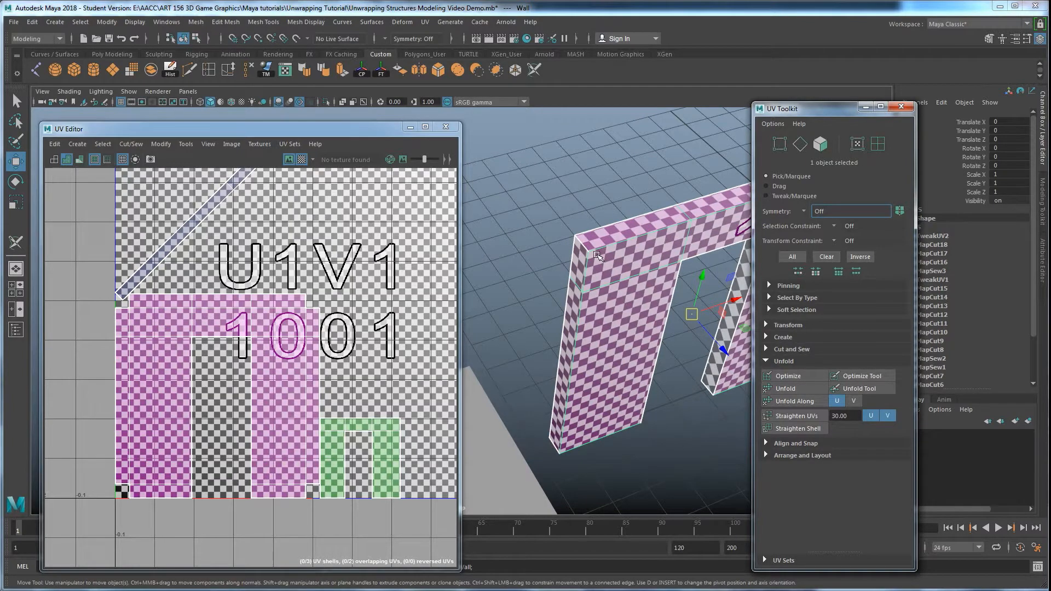
# Select the diagonal strip shell of the doorway's inner faces and straighten it with Orient Shells
pyautogui.scroll(-3, 258, 290)
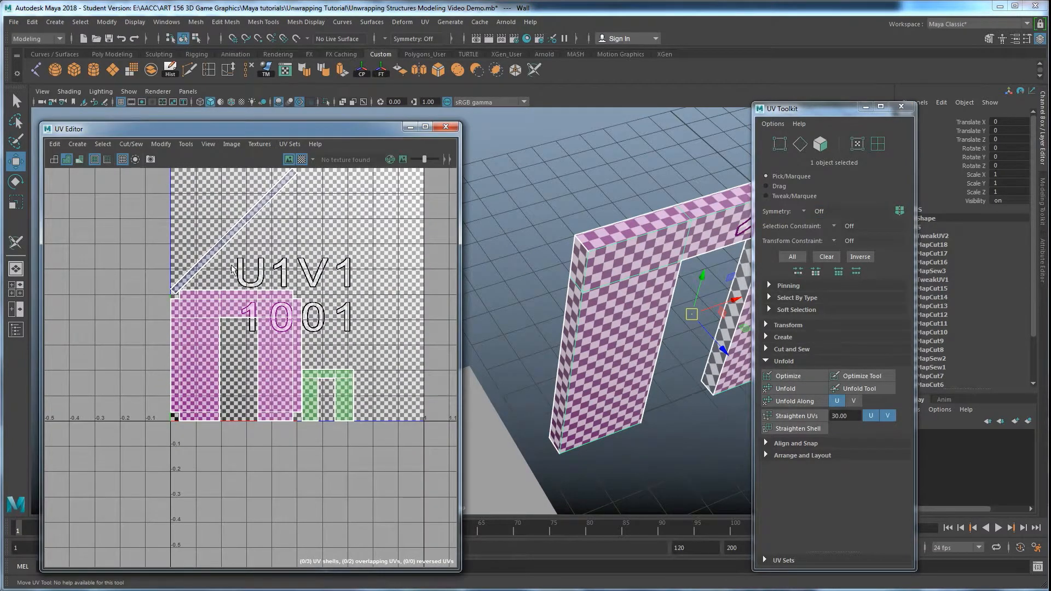
pyautogui.keyDown('alt'); pyautogui.moveTo(292, 296); pyautogui.dragTo(280, 320, button='middle'); pyautogui.keyUp('alt')
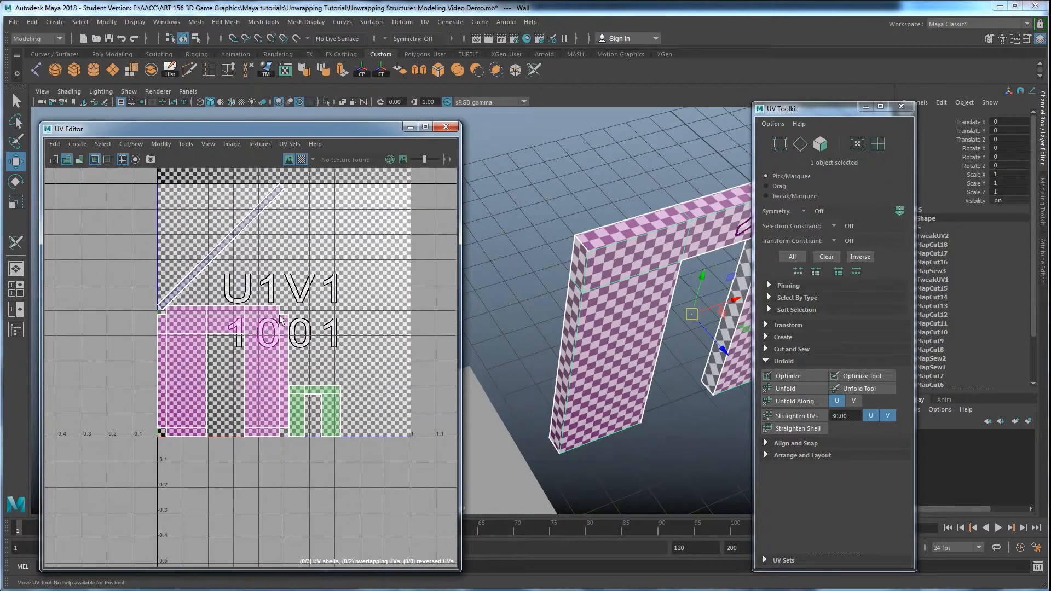
pyautogui.click(767, 455)
pyautogui.moveTo(253, 244); pyautogui.dragTo(215, 230, button='right')
pyautogui.click(223, 249)
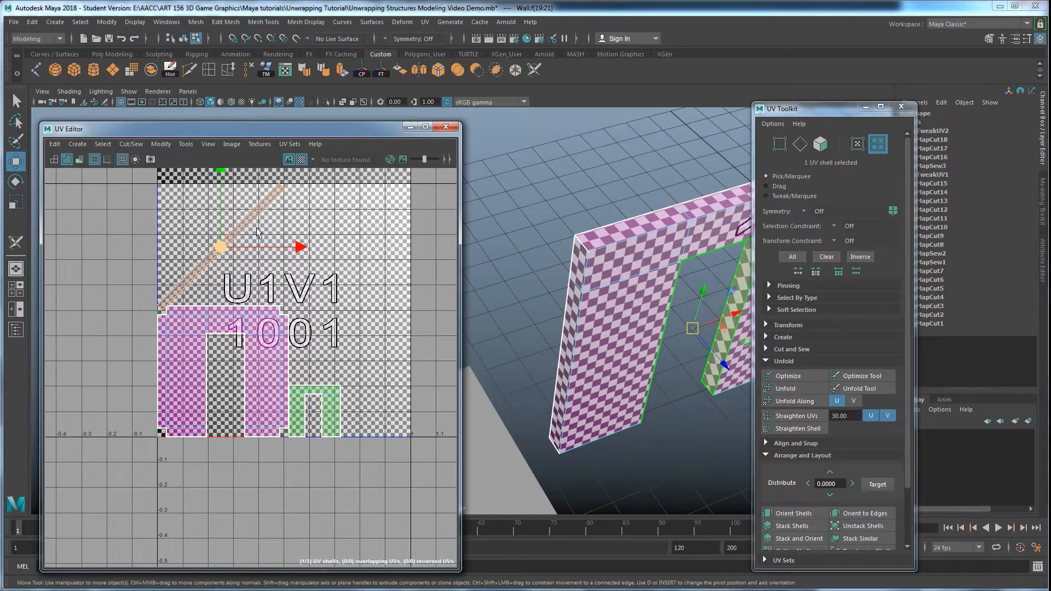
pyautogui.click(785, 513)
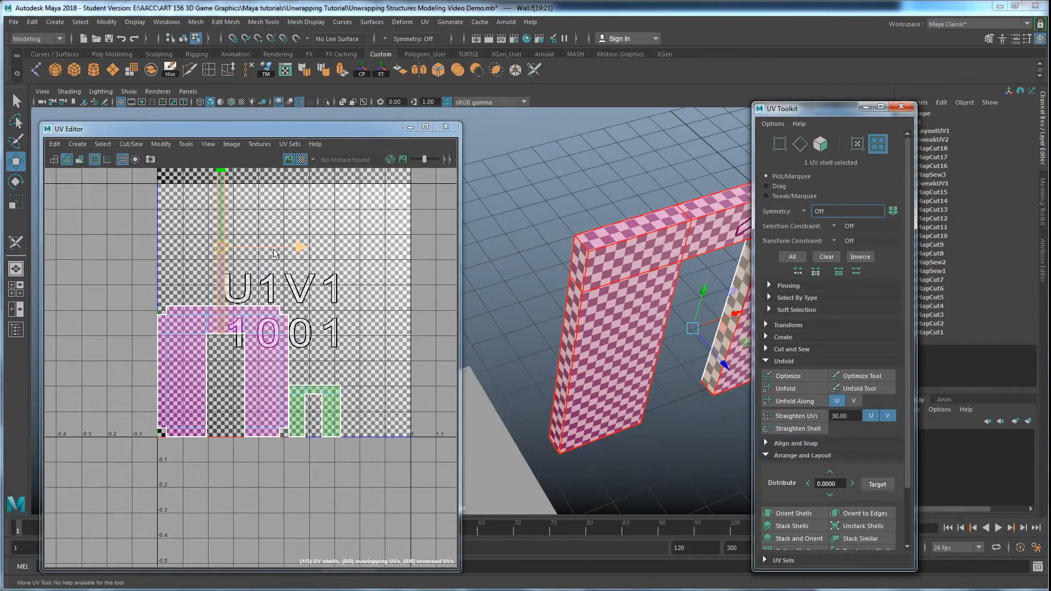
# Select all three UV shells of the wall and arrange them in the UV space with Layout
pyautogui.moveTo(356, 420); pyautogui.dragTo(189, 274)
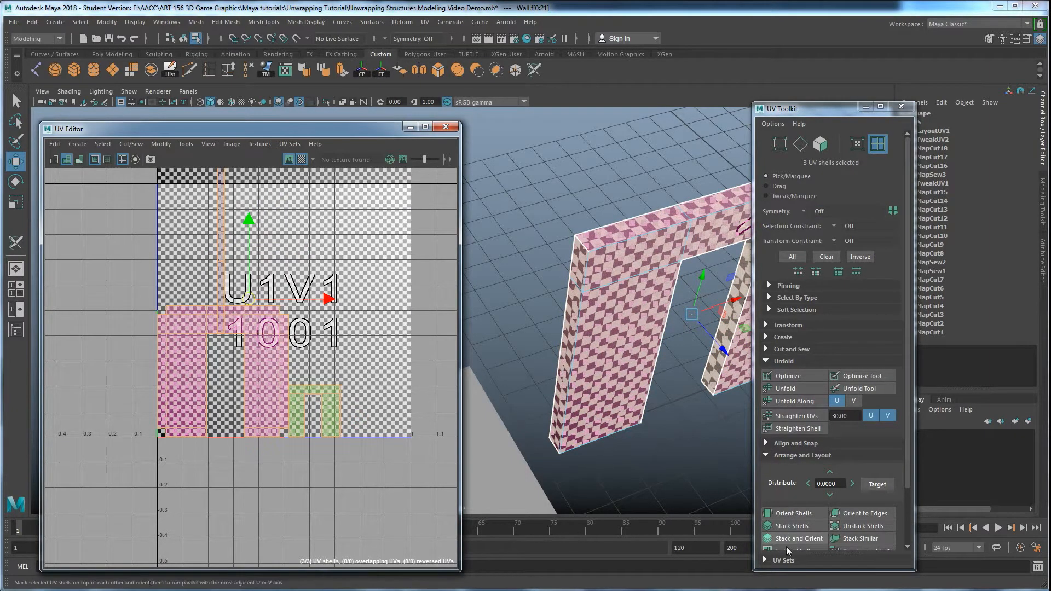
pyautogui.scroll(-3, 789, 523)
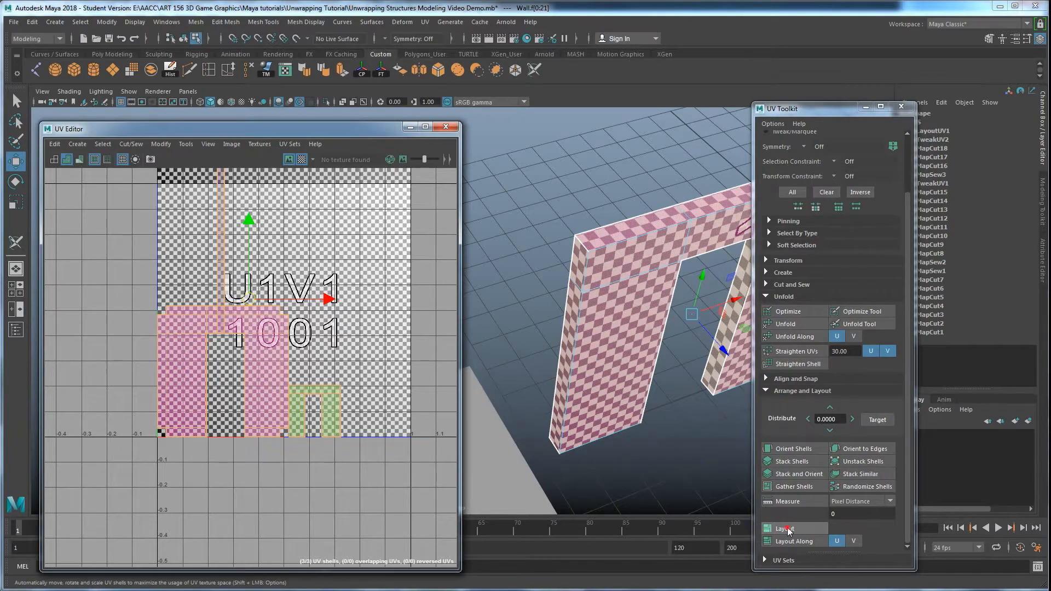
pyautogui.click(787, 529)
pyautogui.scroll(-1, 325, 368)
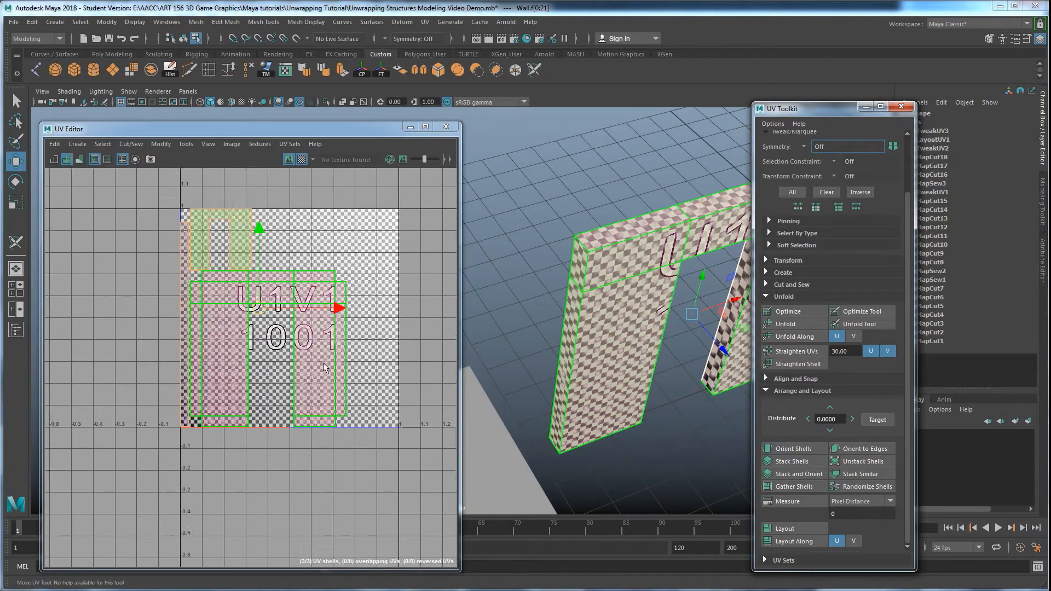
pyautogui.scroll(-1, 324, 368)
pyautogui.keyDown('alt'); pyautogui.moveTo(324, 368); pyautogui.dragTo(297, 421, button='middle'); pyautogui.keyUp('alt')
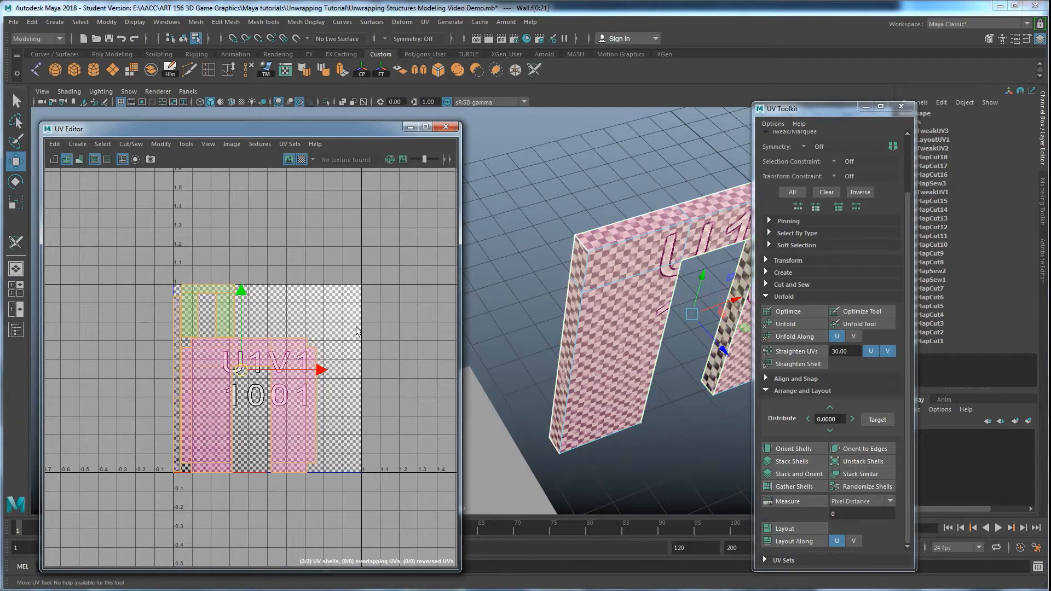
# Check the laid-out wall's texture, select only its large UV shell, and turn off the checker map
pyautogui.keyDown('alt'); pyautogui.moveTo(536, 351); pyautogui.dragTo(609, 198); pyautogui.keyUp('alt')
pyautogui.keyDown('alt'); pyautogui.moveTo(602, 262); pyautogui.dragTo(569, 309); pyautogui.keyUp('alt')
pyautogui.click(101, 252)
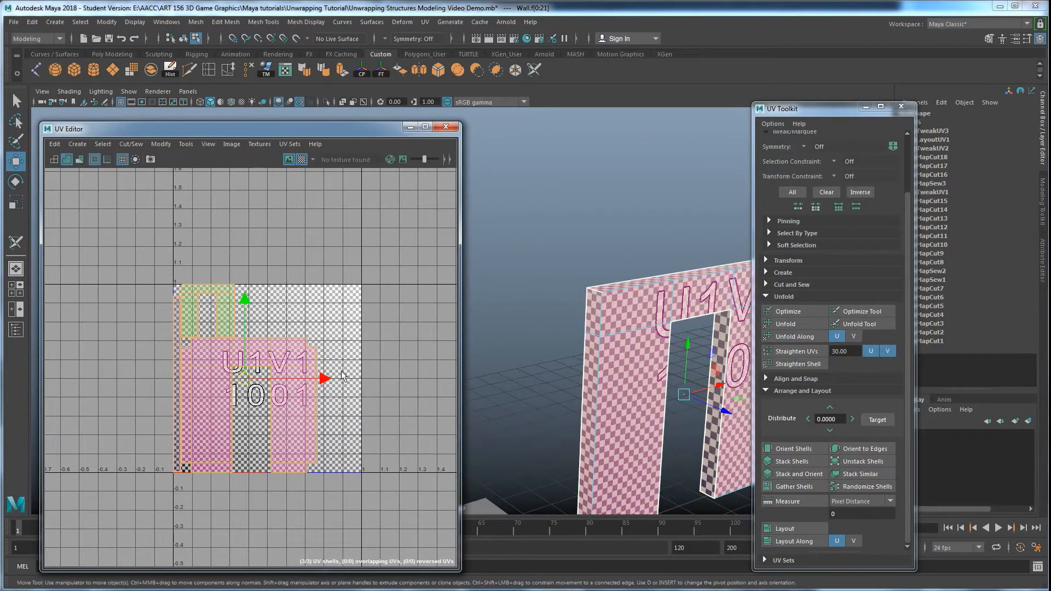
pyautogui.click(297, 311)
pyautogui.click(294, 369)
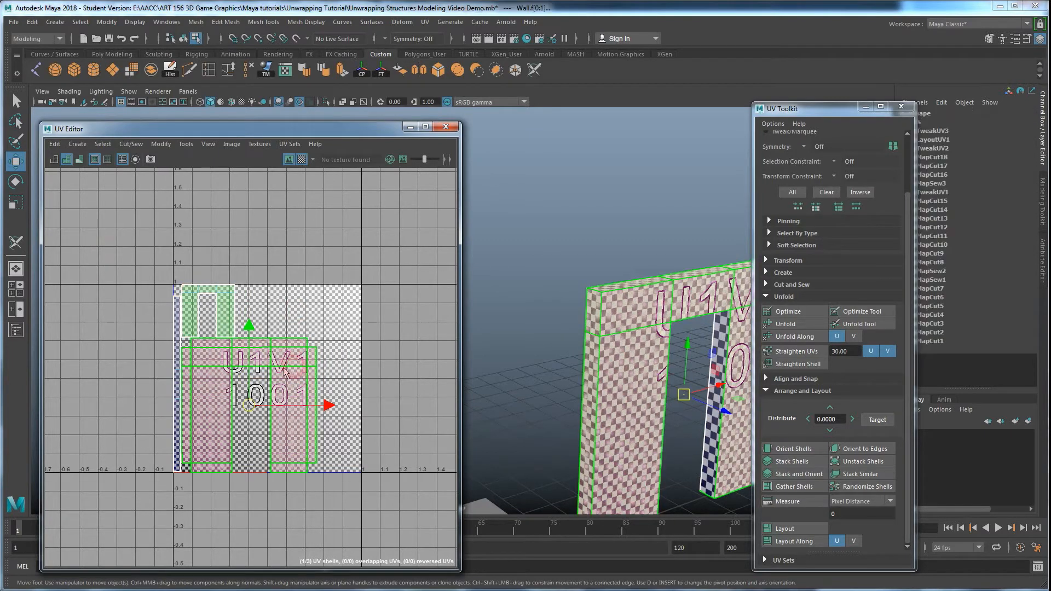
pyautogui.click(301, 159)
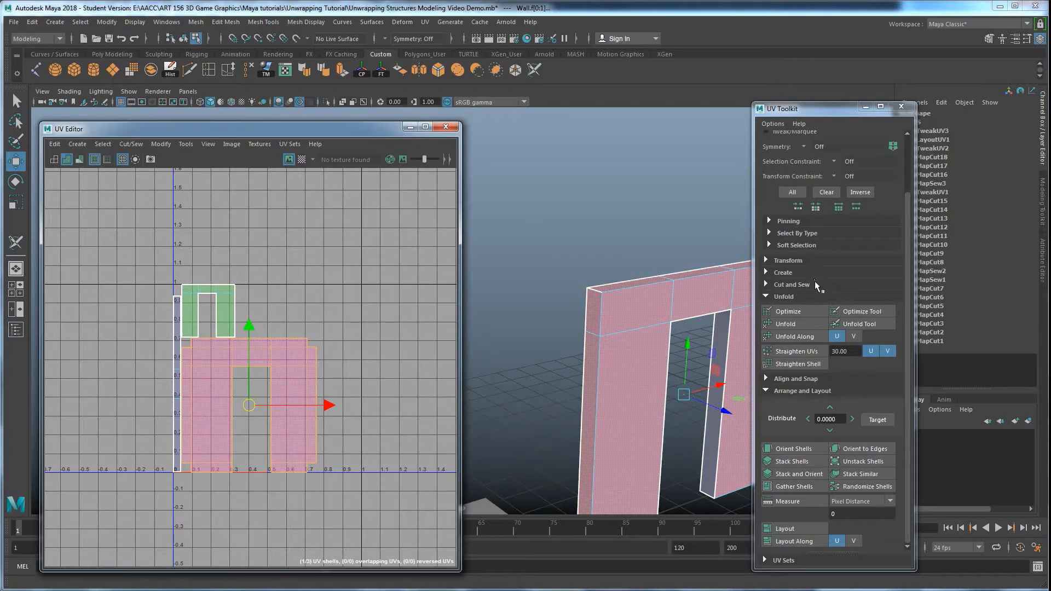
# Get the texel density of the doorway wall's large UV shell at map size 512
pyautogui.scroll(3, 815, 281)
pyautogui.scroll(-3, 783, 208)
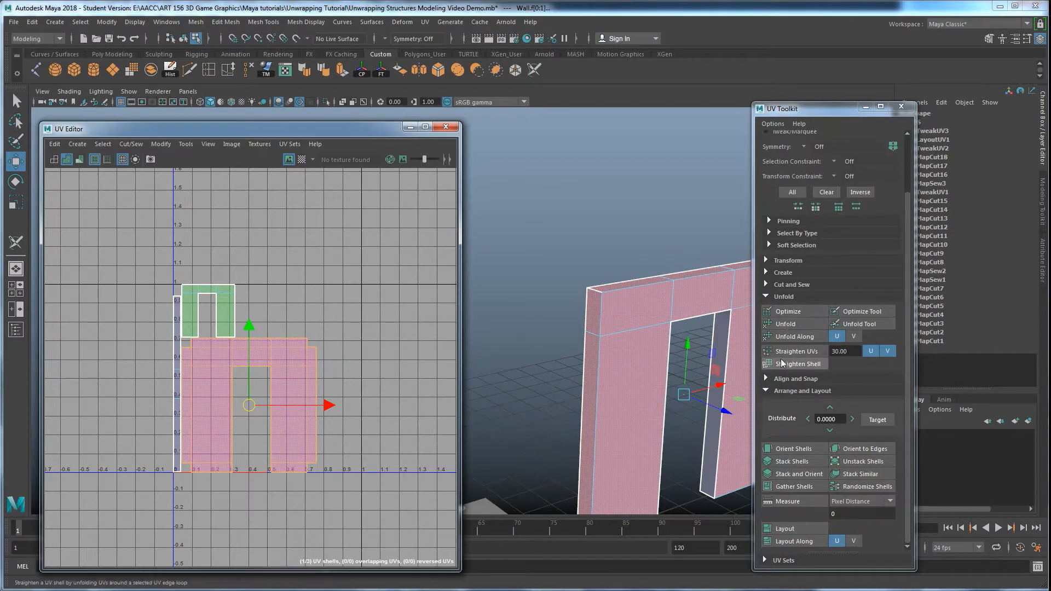
pyautogui.click(784, 261)
pyautogui.scroll(-3, 840, 368)
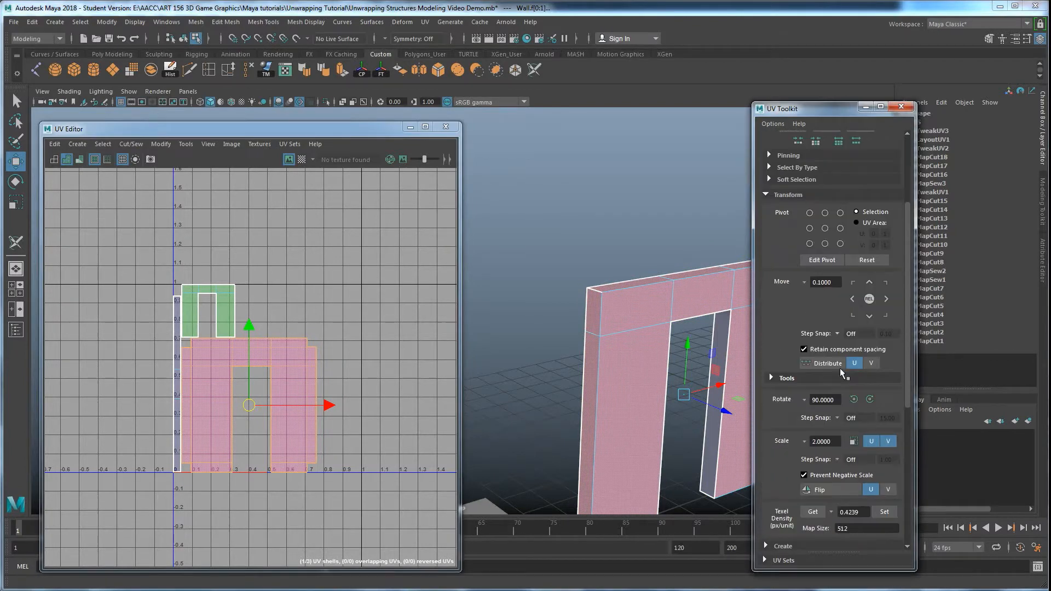
pyautogui.scroll(-4, 848, 443)
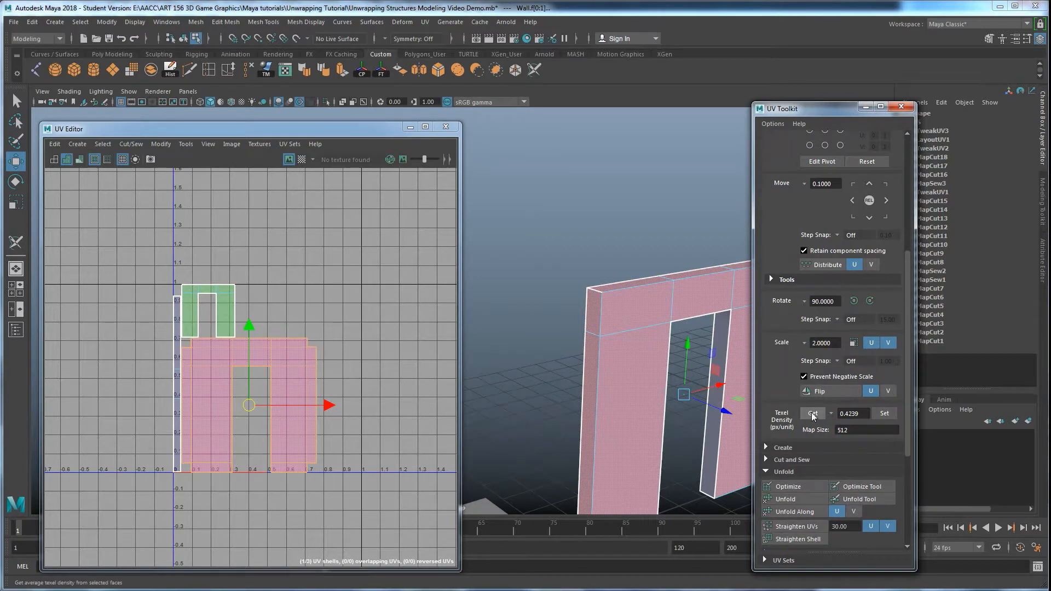
pyautogui.click(812, 414)
# Try applying the large shell's texel density to all three wall shells, and undo it
pyautogui.moveTo(140, 240); pyautogui.dragTo(315, 383)
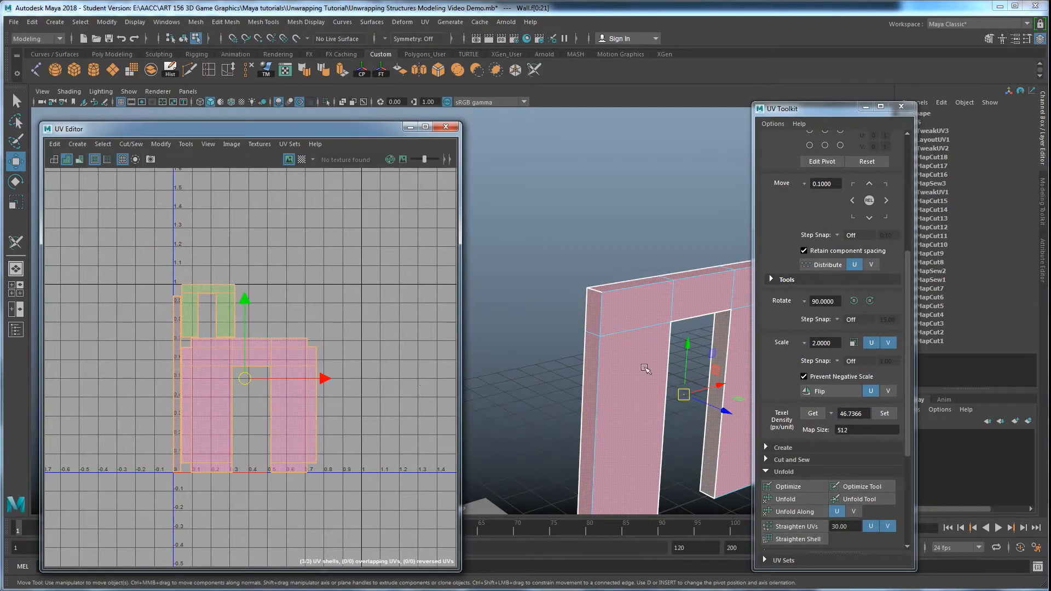
pyautogui.click(221, 290)
pyautogui.moveTo(141, 263); pyautogui.dragTo(281, 396)
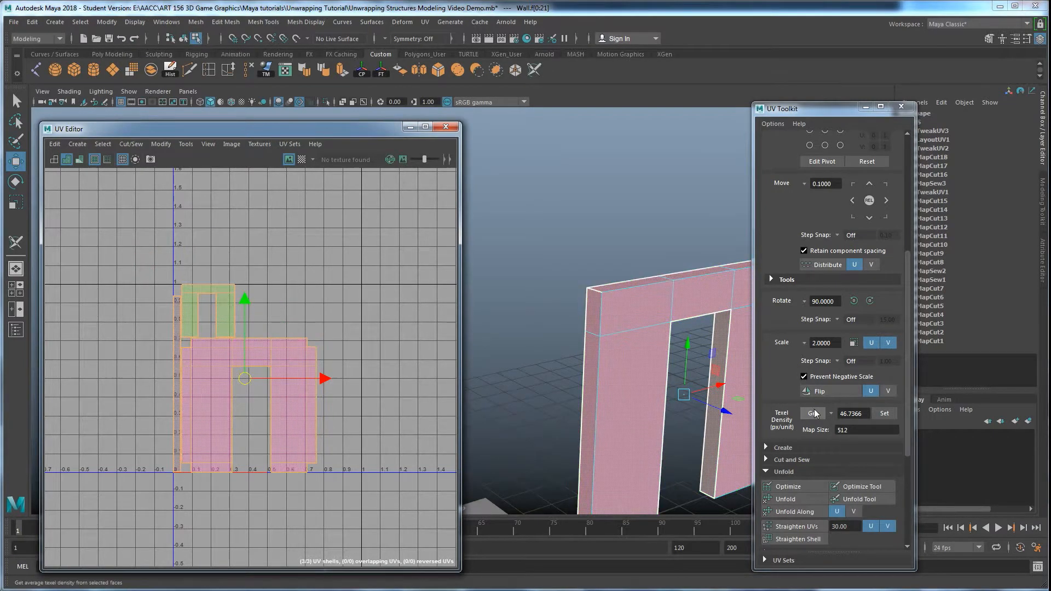
pyautogui.click(884, 414)
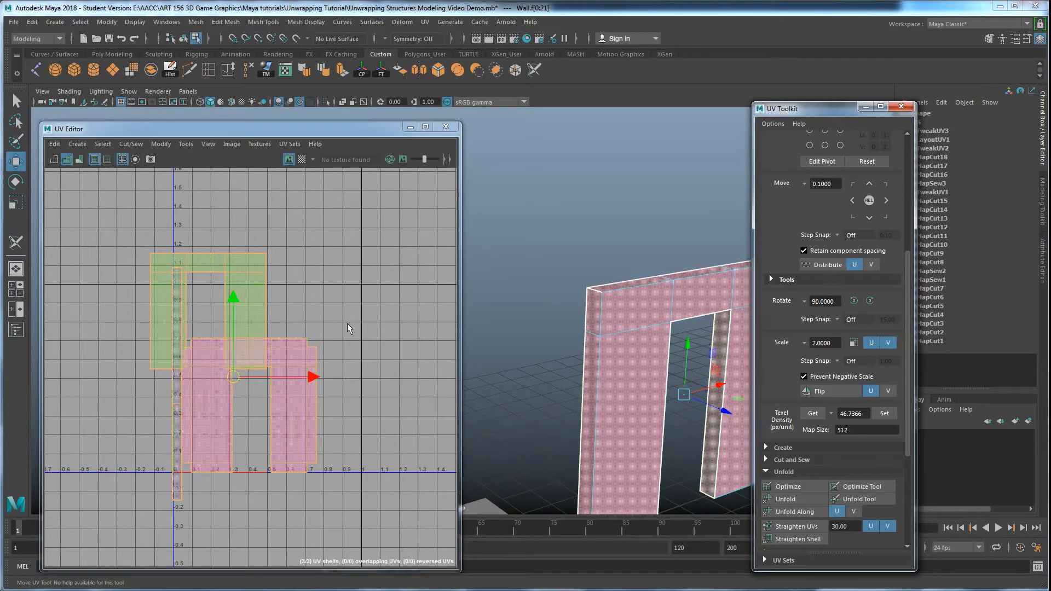
pyautogui.hotkey('ctrl', 'z')
pyautogui.hotkey('ctrl', 'z')
# Get the texel density of the smaller doorway-shaped shell and set it on all three wall shells
pyautogui.click(218, 288)
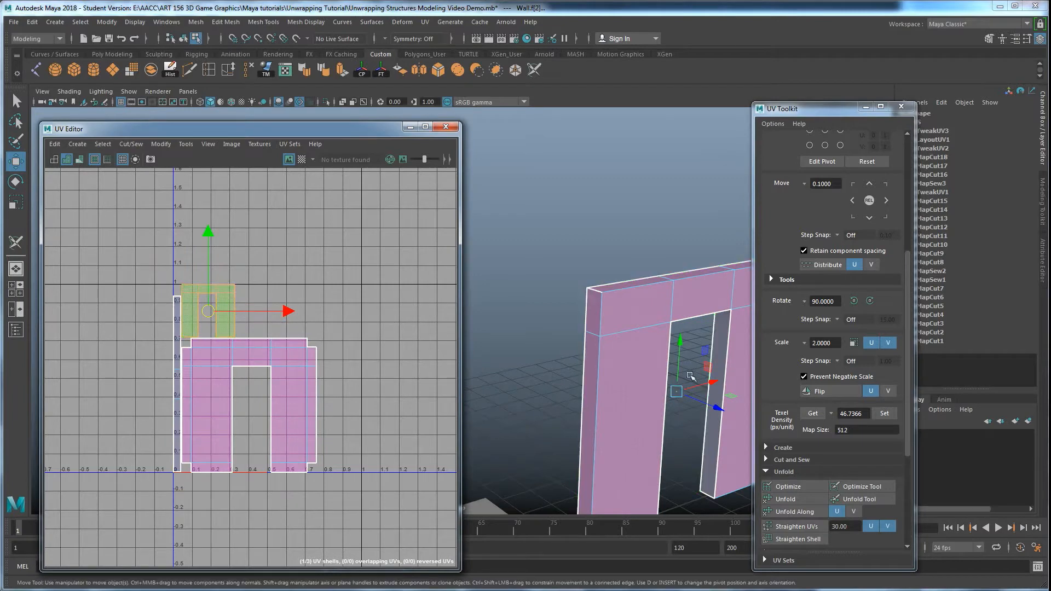
pyautogui.click(808, 415)
pyautogui.moveTo(364, 399); pyautogui.dragTo(178, 290)
pyautogui.click(885, 413)
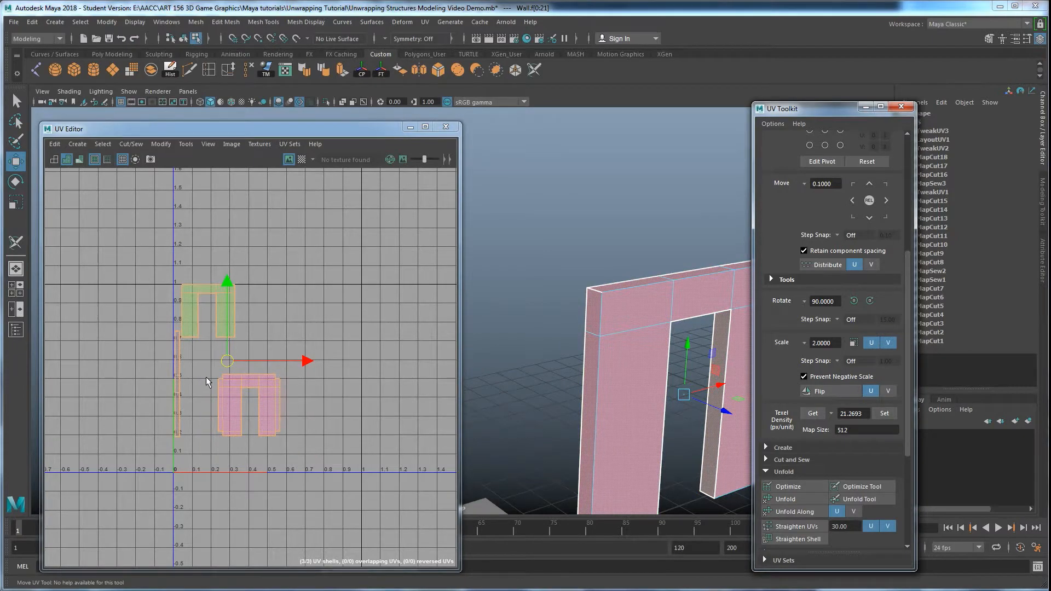
# Turn on the checker map and rearrange the three wall shells in the UV space with Layout
pyautogui.click(302, 159)
pyautogui.keyDown('alt'); pyautogui.moveTo(581, 427); pyautogui.dragTo(588, 351); pyautogui.keyUp('alt')
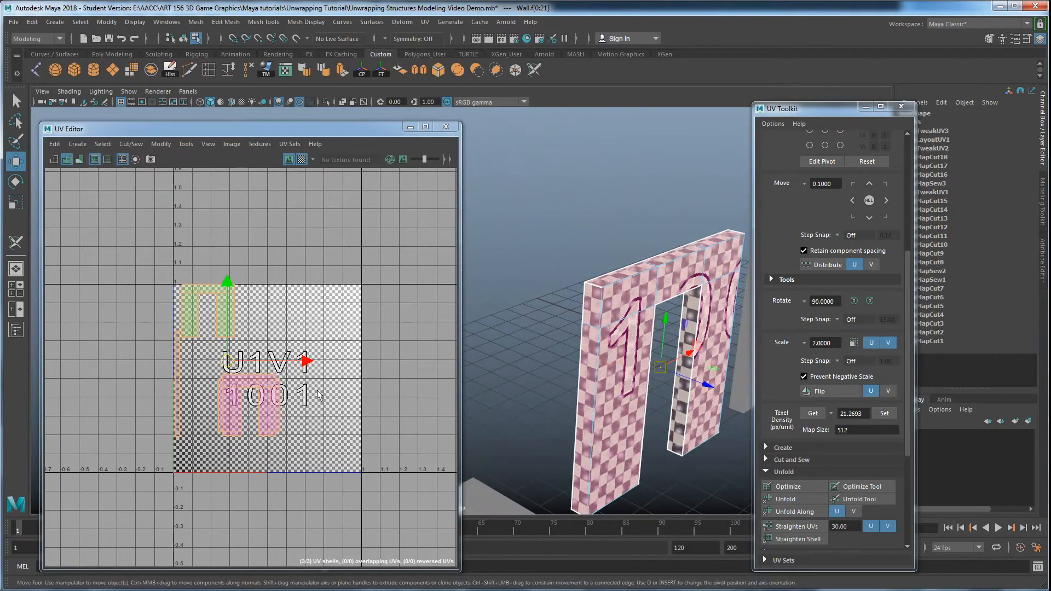
pyautogui.scroll(-6, 832, 467)
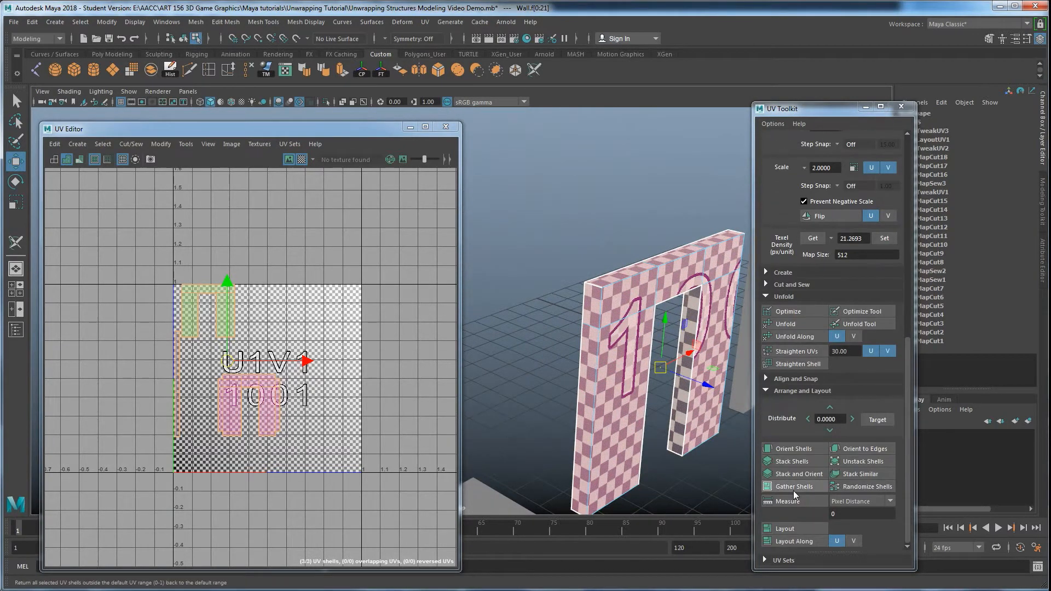
pyautogui.click(789, 529)
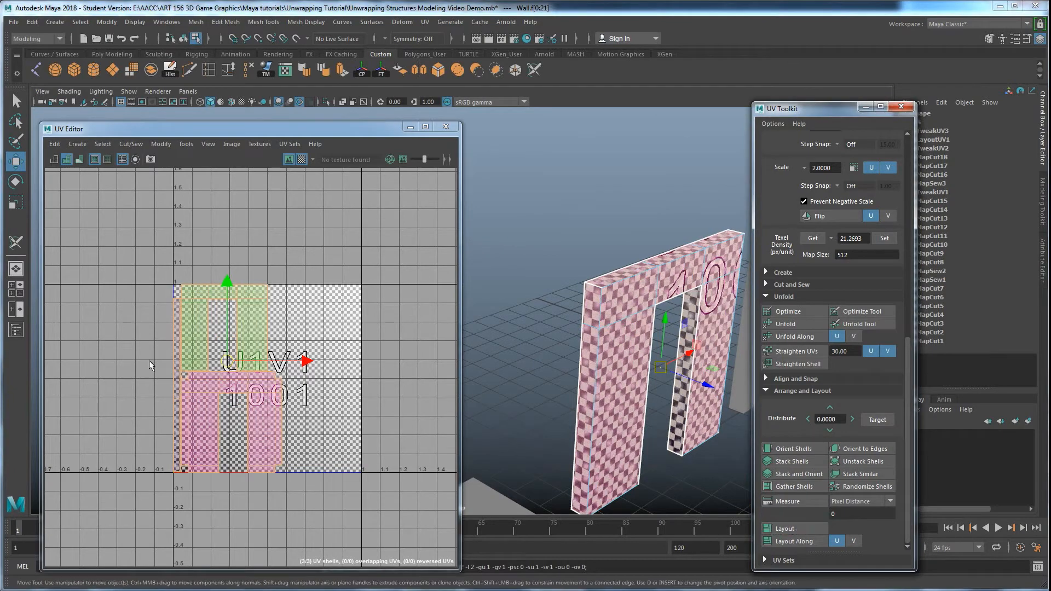
# Check the checker pattern on the wall's faces, turn off the checker map, and clear the shell selection
pyautogui.keyDown('alt'); pyautogui.moveTo(702, 290); pyautogui.dragTo(652, 290); pyautogui.keyUp('alt')
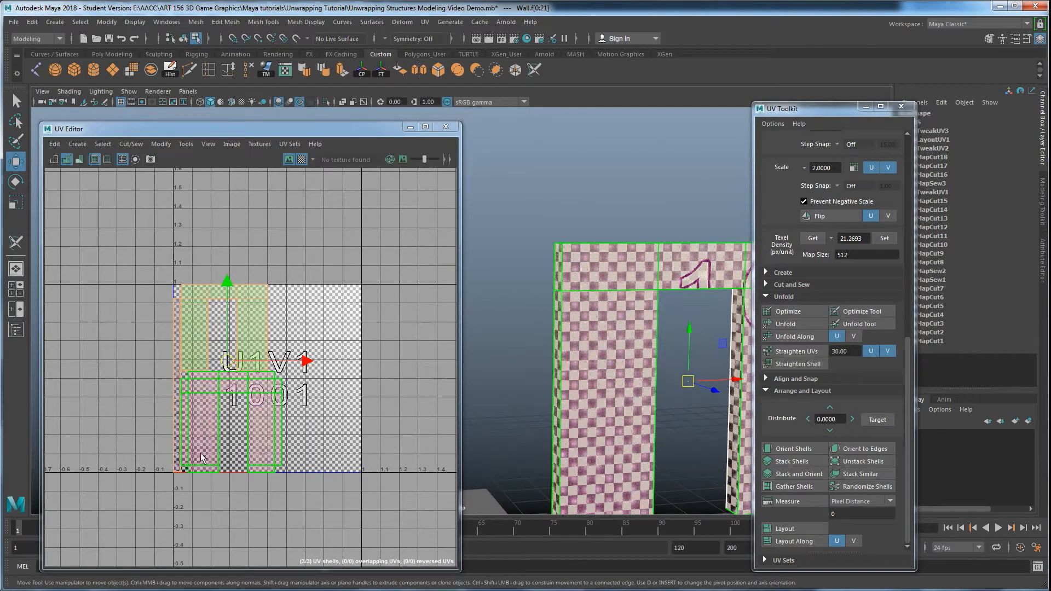
pyautogui.click(300, 159)
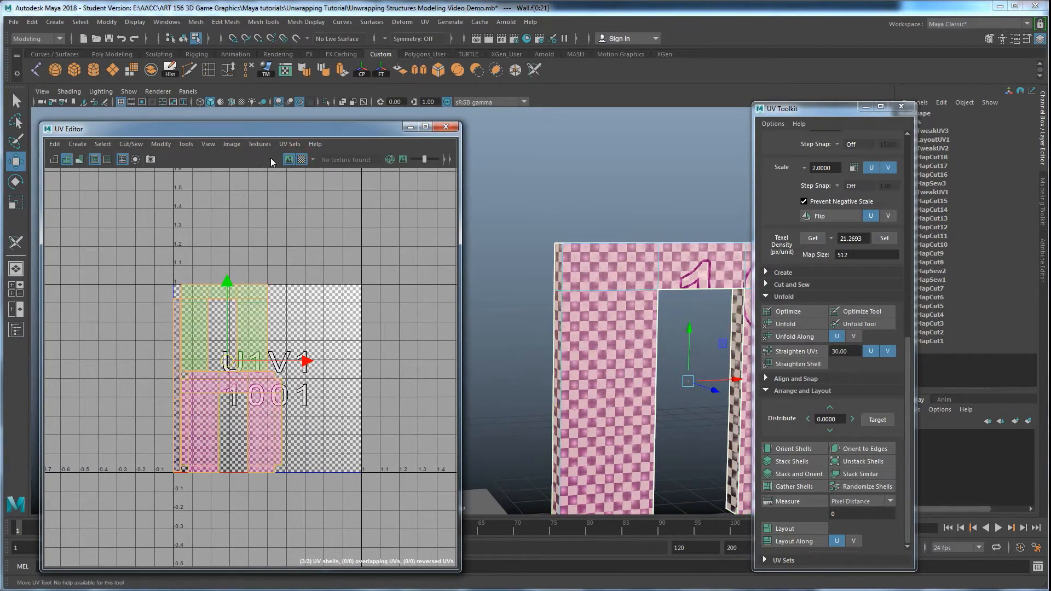
pyautogui.click(301, 159)
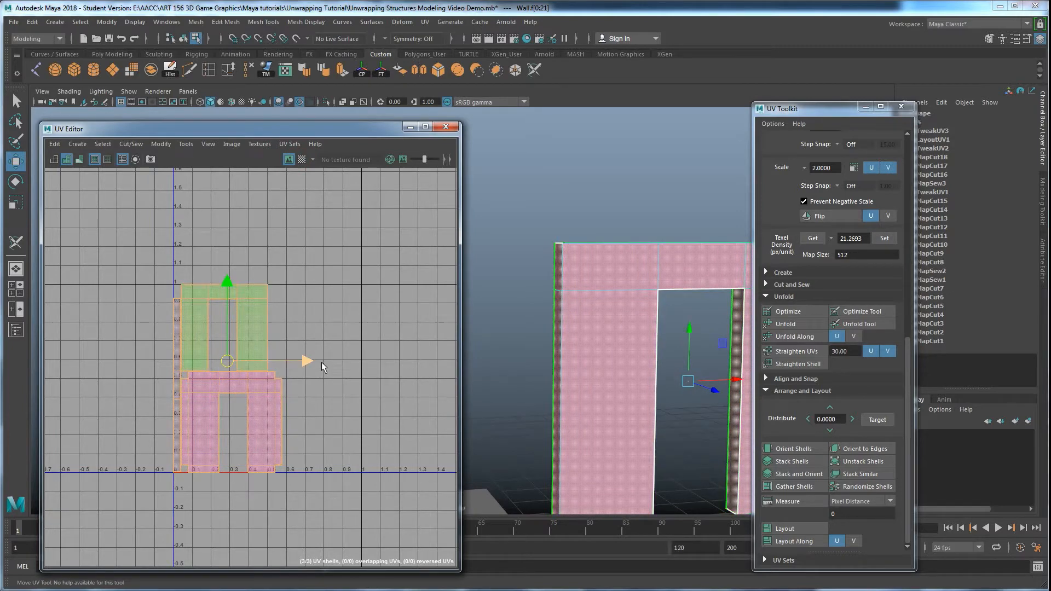
pyautogui.click(357, 357)
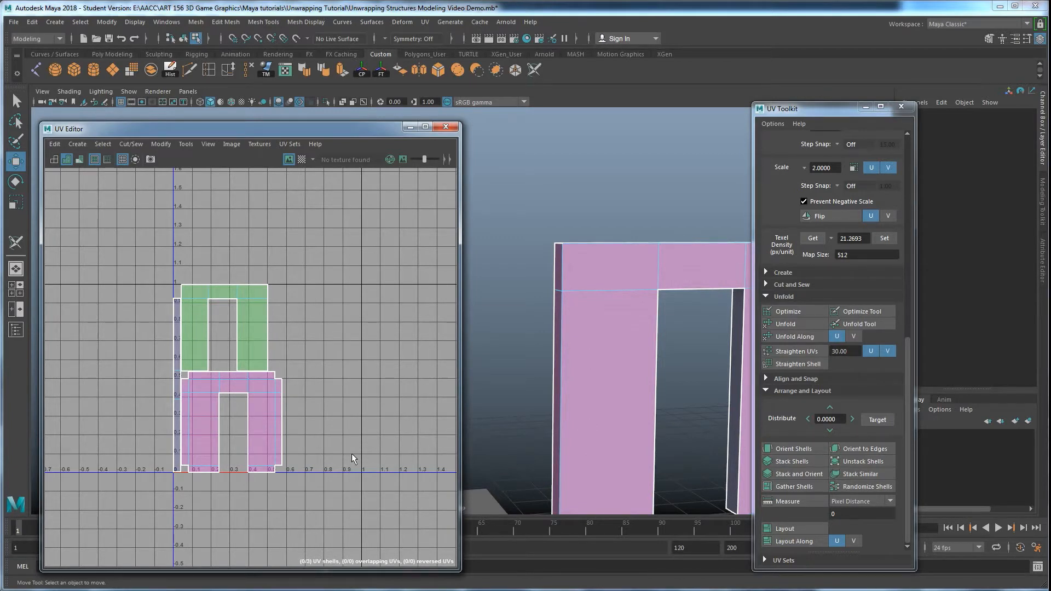
# Try enlarging the smaller doorway-shaped shell and moving it away from the other shells, and undo it
pyautogui.click(259, 324)
pyautogui.press('r')
pyautogui.moveTo(225, 329); pyautogui.dragTo(302, 342)
pyautogui.press('w')
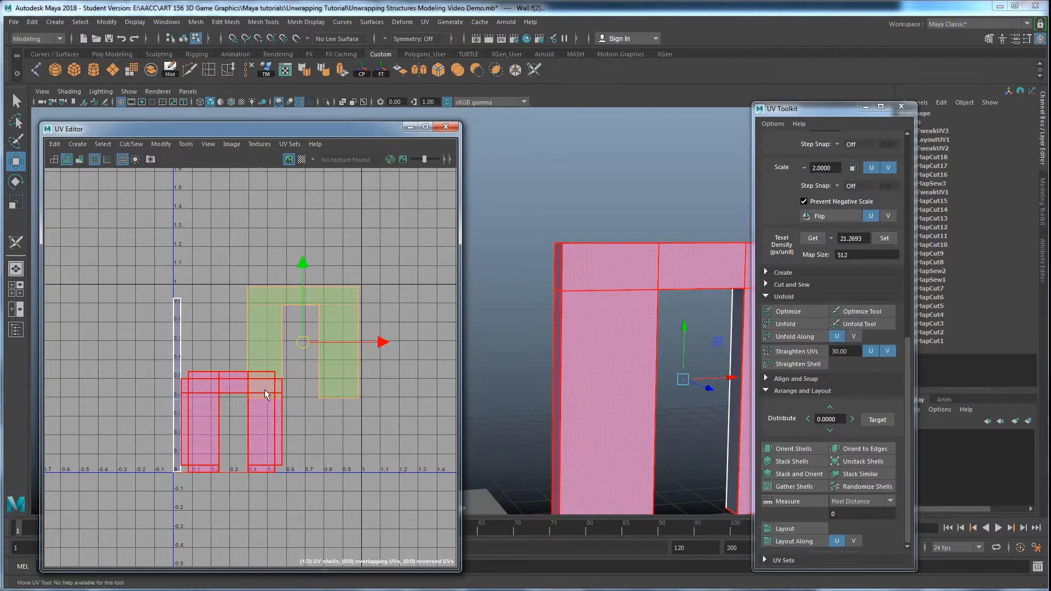
pyautogui.hotkey('ctrl', 'z')
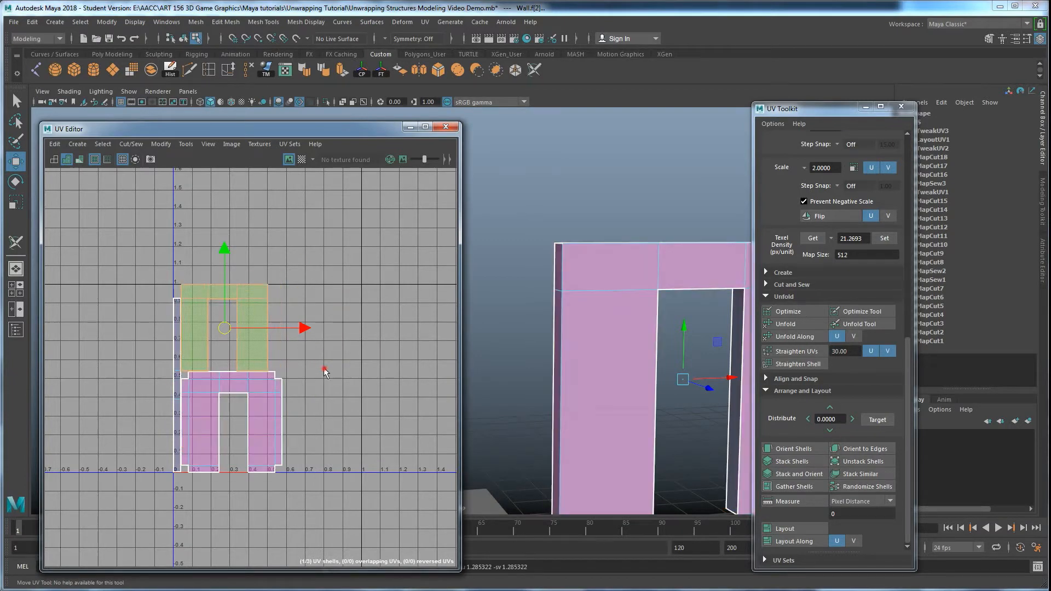
# Select all three wall shells and lay them out again with the shell spacing's percentage space set to 0.4
pyautogui.click(324, 365)
pyautogui.scroll(8, 262, 395)
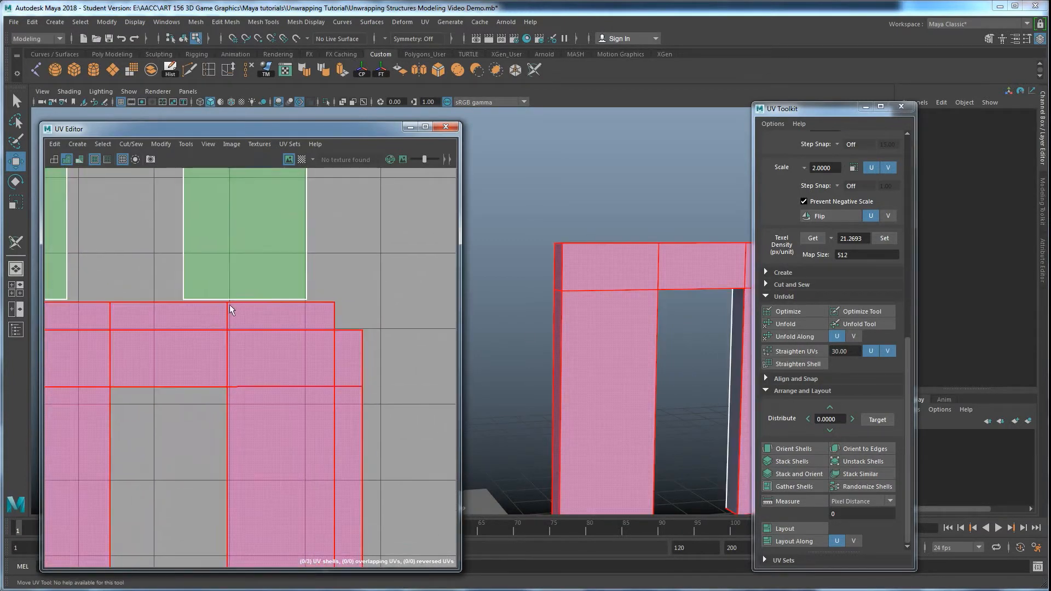
pyautogui.scroll(-6, 211, 300)
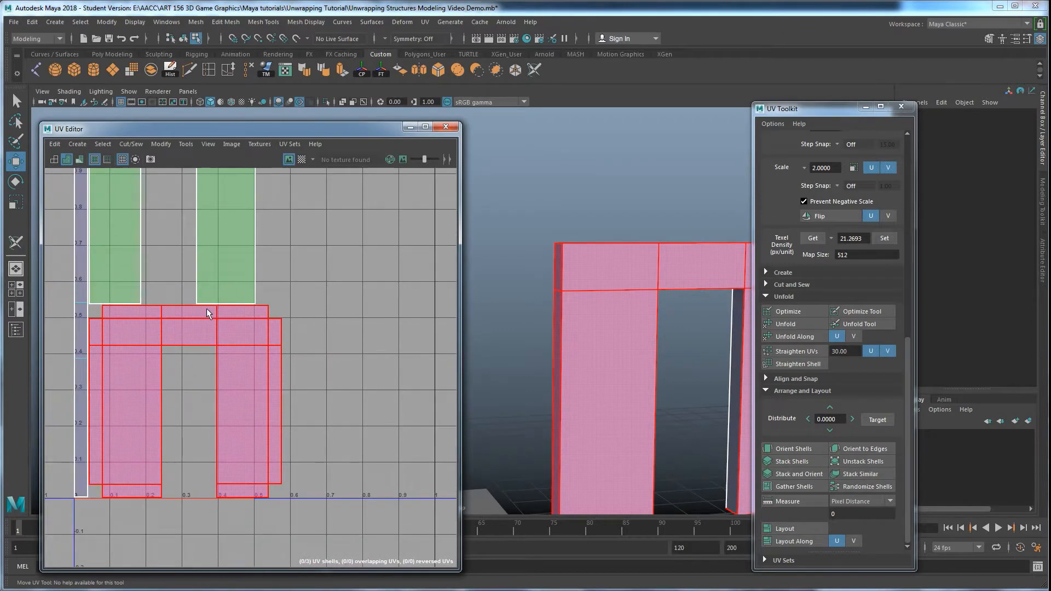
pyautogui.keyDown('alt'); pyautogui.moveTo(234, 336); pyautogui.dragTo(265, 369, button='middle'); pyautogui.keyUp('alt')
pyautogui.moveTo(241, 346); pyautogui.dragTo(198, 332, button='right')
pyautogui.moveTo(144, 335); pyautogui.dragTo(355, 404)
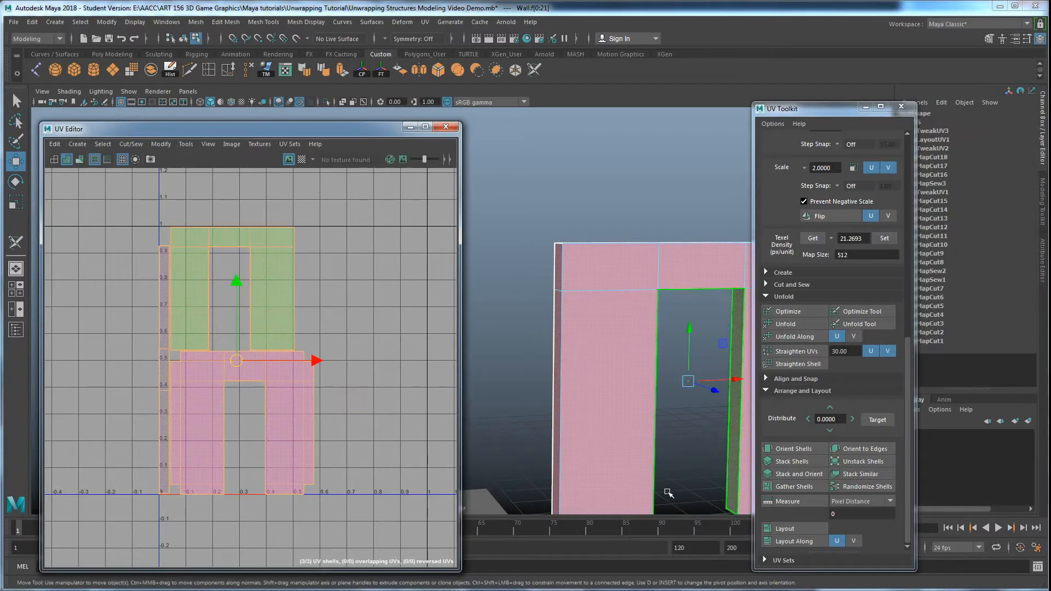
pyautogui.keyDown('shift'); pyautogui.click(793, 529); pyautogui.keyUp('shift')
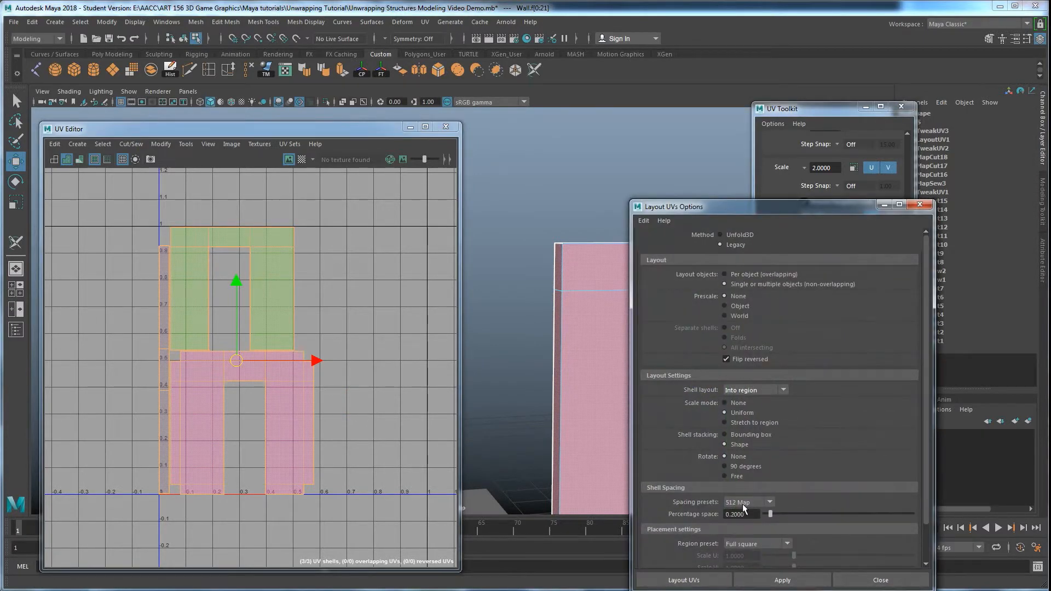
pyautogui.click(739, 515)
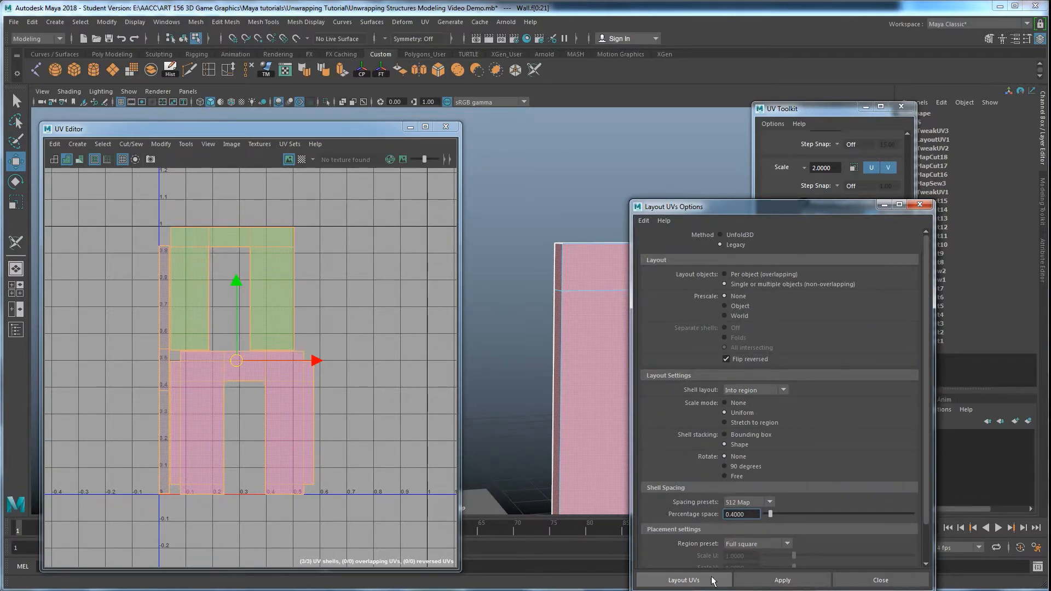
pyautogui.click(684, 581)
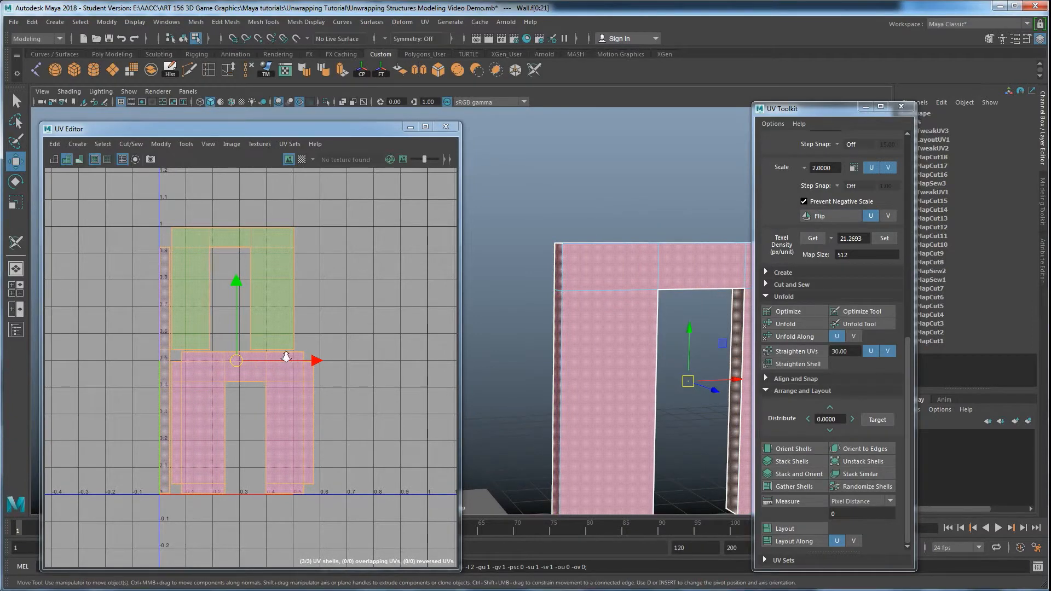
# Check the gaps between the laid-out wall shells and clear the selection
pyautogui.scroll(3, 285, 356)
pyautogui.scroll(-3, 241, 345)
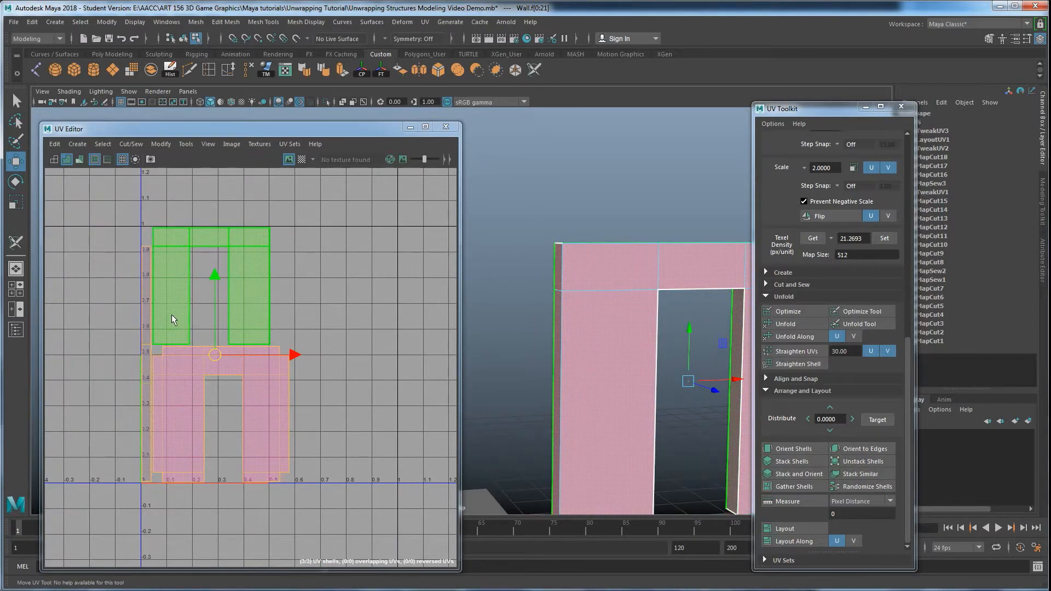
pyautogui.scroll(3, 246, 336)
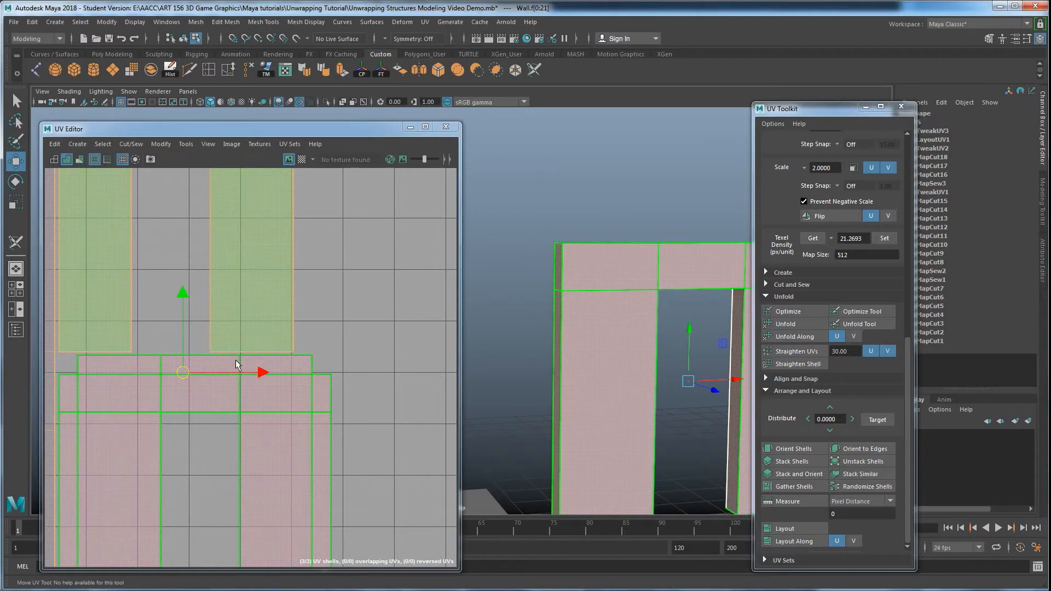
pyautogui.scroll(-4, 326, 366)
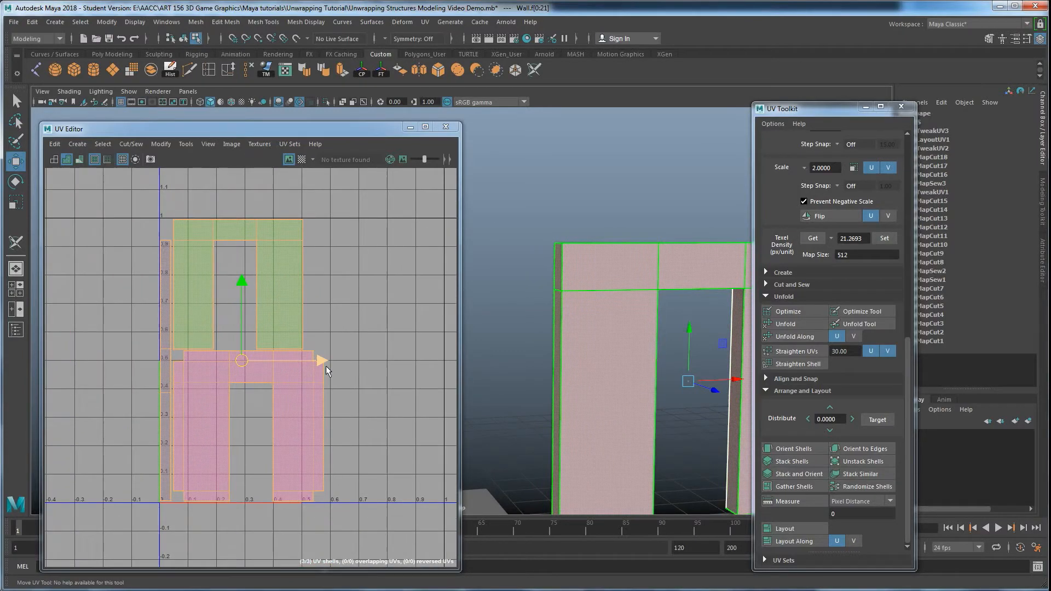
pyautogui.click(394, 345)
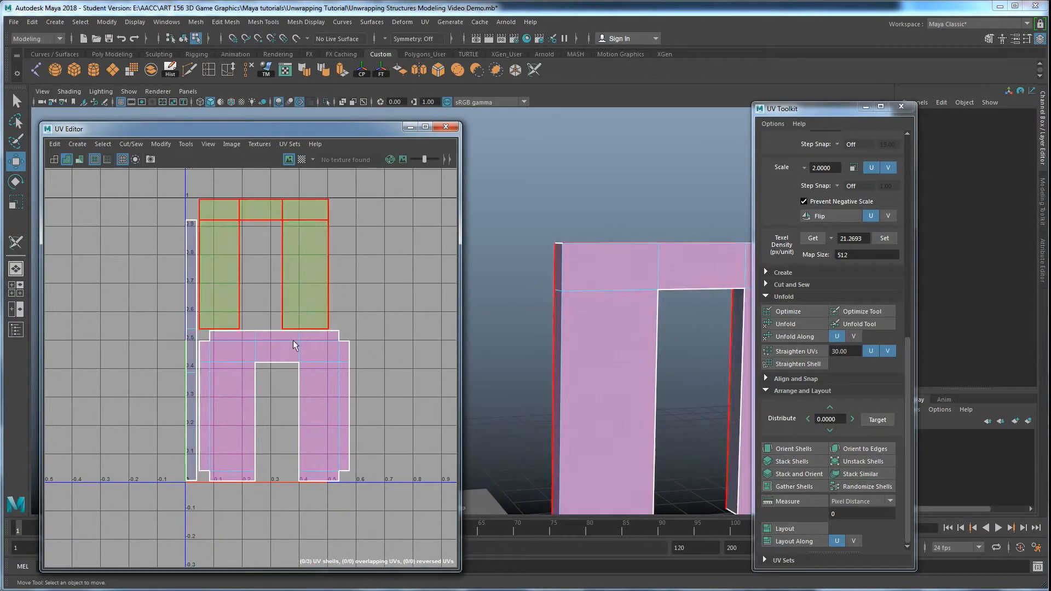
# Turn the checker map back on and select the ground plane's UV shell
pyautogui.scroll(-3, 629, 365)
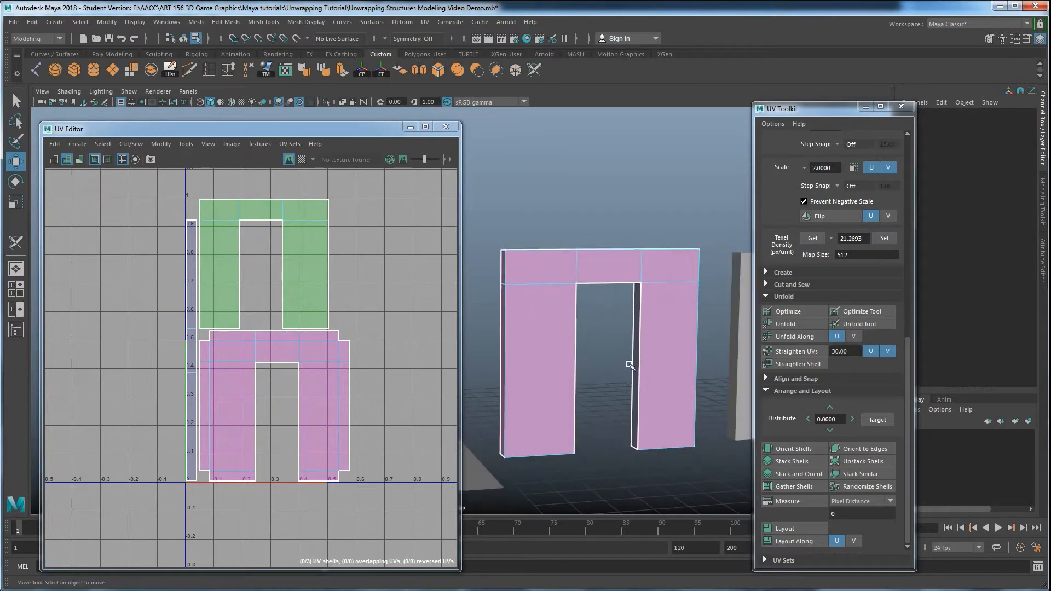
pyautogui.click(300, 159)
pyautogui.keyDown('alt'); pyautogui.moveTo(619, 327); pyautogui.dragTo(642, 364); pyautogui.keyUp('alt')
pyautogui.click(472, 460)
pyautogui.keyDown('alt'); pyautogui.moveTo(559, 436); pyautogui.dragTo(650, 387, button='middle'); pyautogui.keyUp('alt')
pyautogui.keyDown('alt'); pyautogui.moveTo(637, 398); pyautogui.dragTo(604, 409); pyautogui.keyUp('alt')
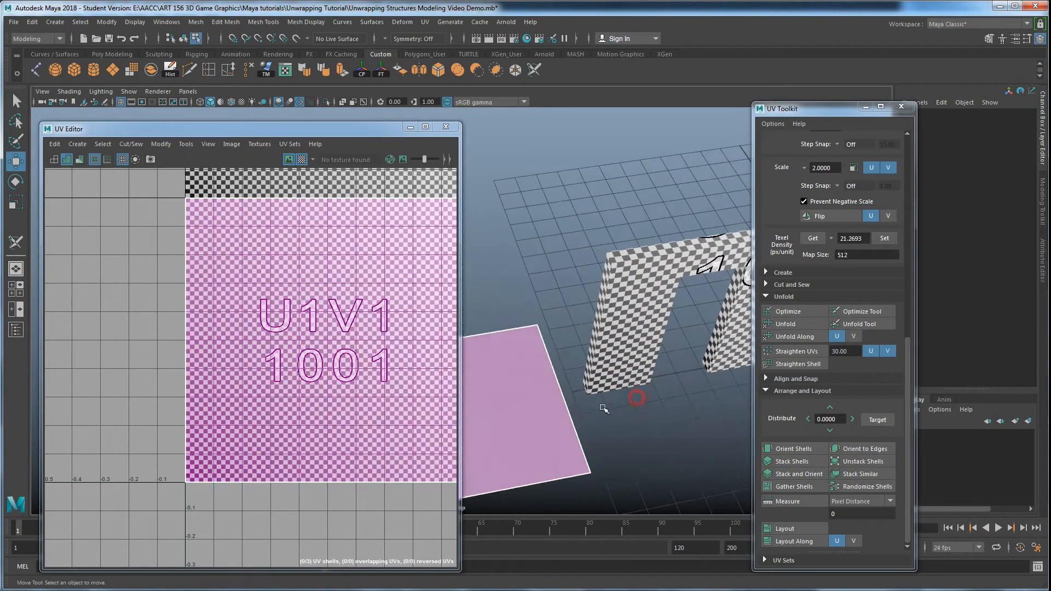
pyautogui.click(545, 378)
pyautogui.keyDown('alt'); pyautogui.moveTo(622, 420); pyautogui.dragTo(608, 393); pyautogui.keyUp('alt')
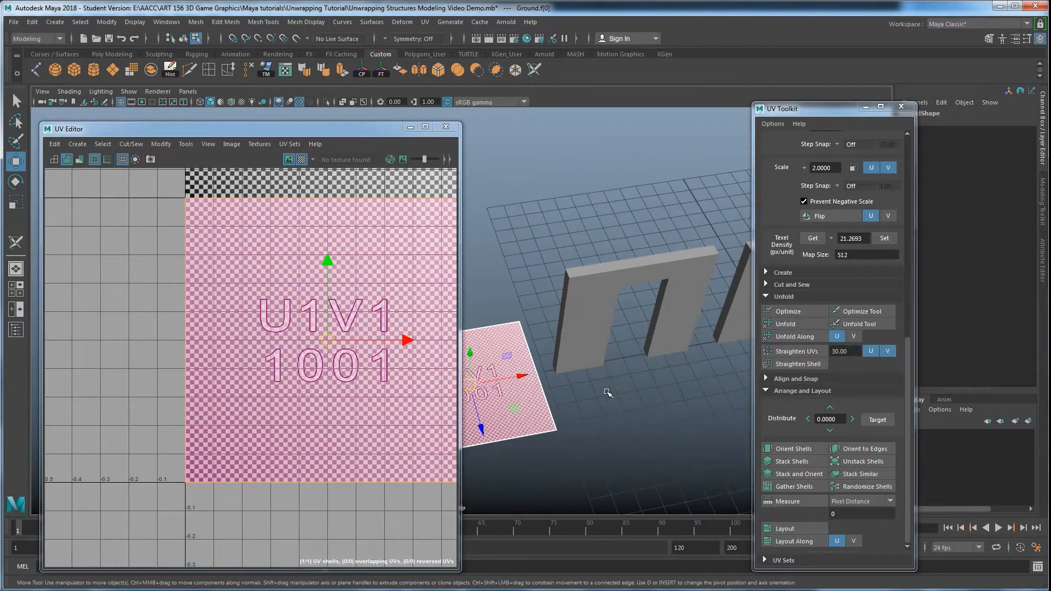
# Show the doorway wall's UVs alongside the ground's, and add the wall's large shell to the selection
pyautogui.click(591, 345)
pyautogui.keyDown('alt'); pyautogui.moveTo(590, 343); pyautogui.dragTo(611, 363); pyautogui.keyUp('alt')
pyautogui.scroll(3, 611, 363)
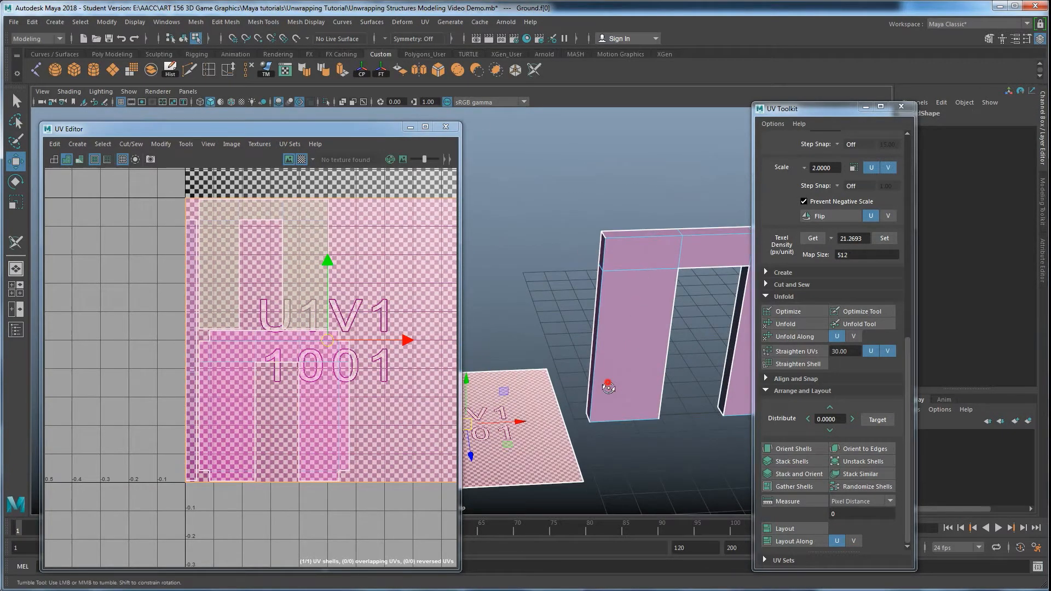
pyautogui.keyDown('shift'); pyautogui.click(604, 377); pyautogui.keyUp('shift')
# Compare the checker size on the ground plane with that on the doorway wall
pyautogui.keyDown('alt'); pyautogui.moveTo(539, 382); pyautogui.dragTo(544, 403); pyautogui.keyUp('alt')
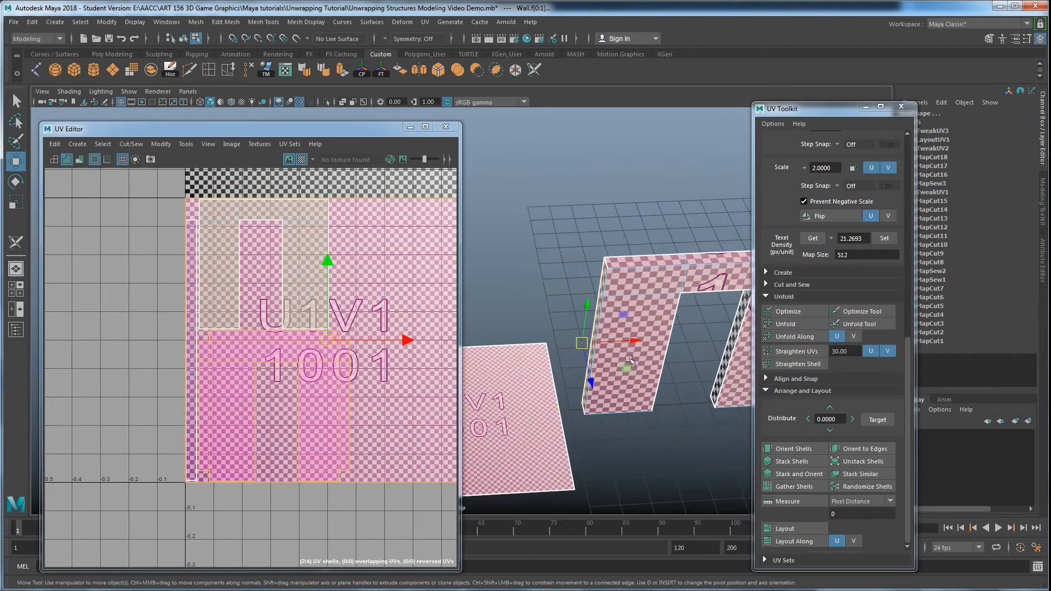
pyautogui.keyDown('alt'); pyautogui.moveTo(540, 410); pyautogui.dragTo(549, 387); pyautogui.keyUp('alt')
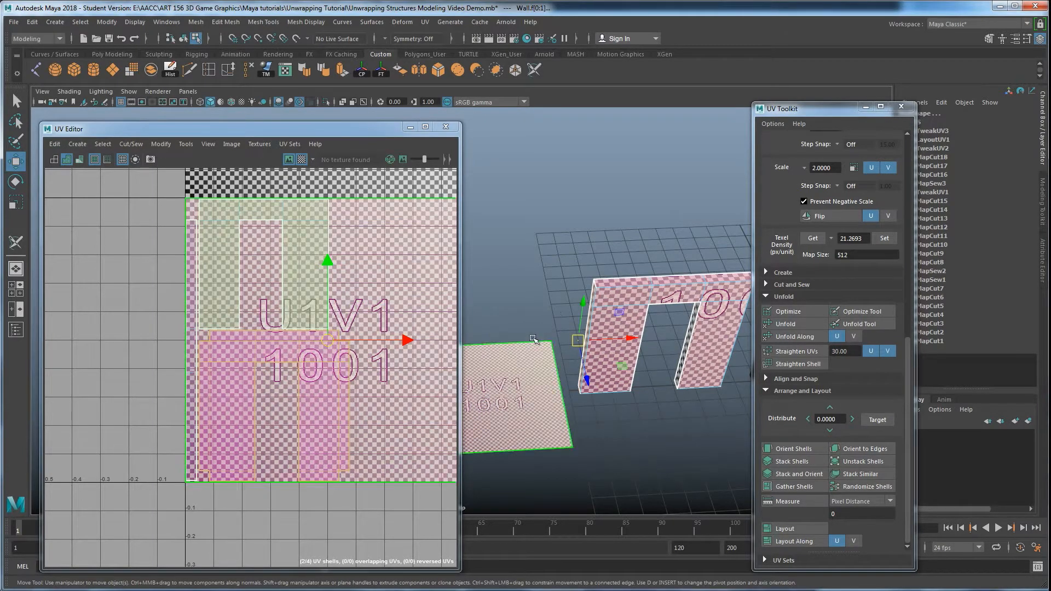
pyautogui.scroll(-3, 369, 286)
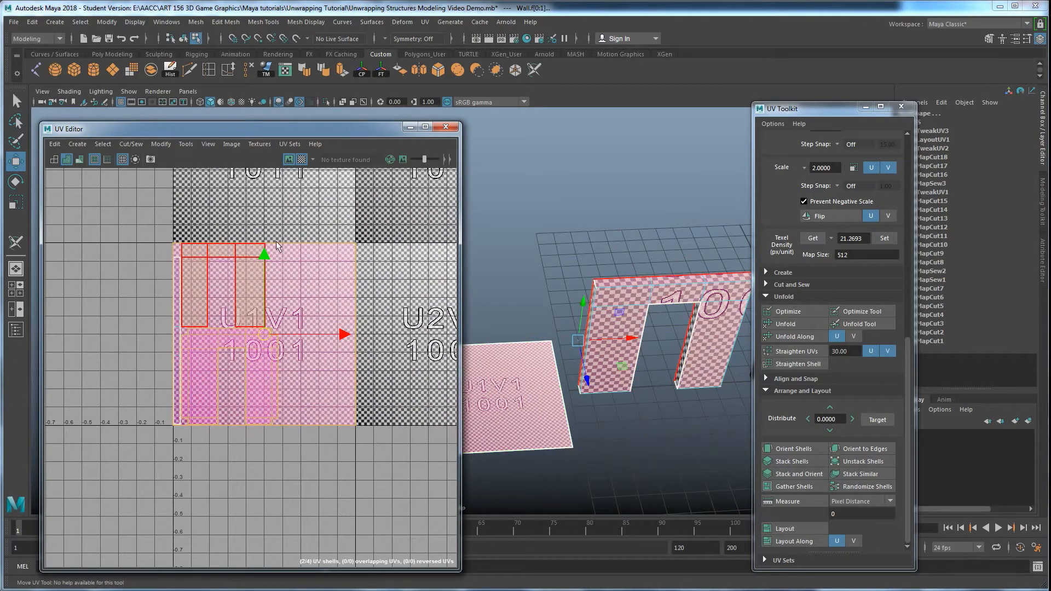
pyautogui.keyDown('alt'); pyautogui.moveTo(709, 348); pyautogui.dragTo(682, 351, button='middle'); pyautogui.keyUp('alt')
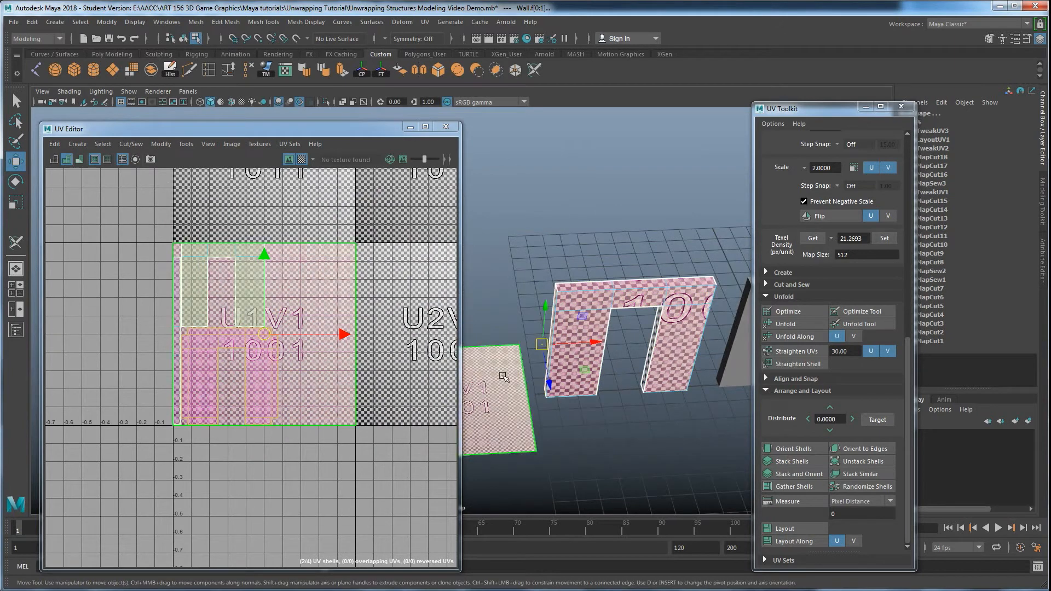
# Select the window wall's whole UV shell on its own, in place of the ground and doorway wall selection
pyautogui.click(610, 308)
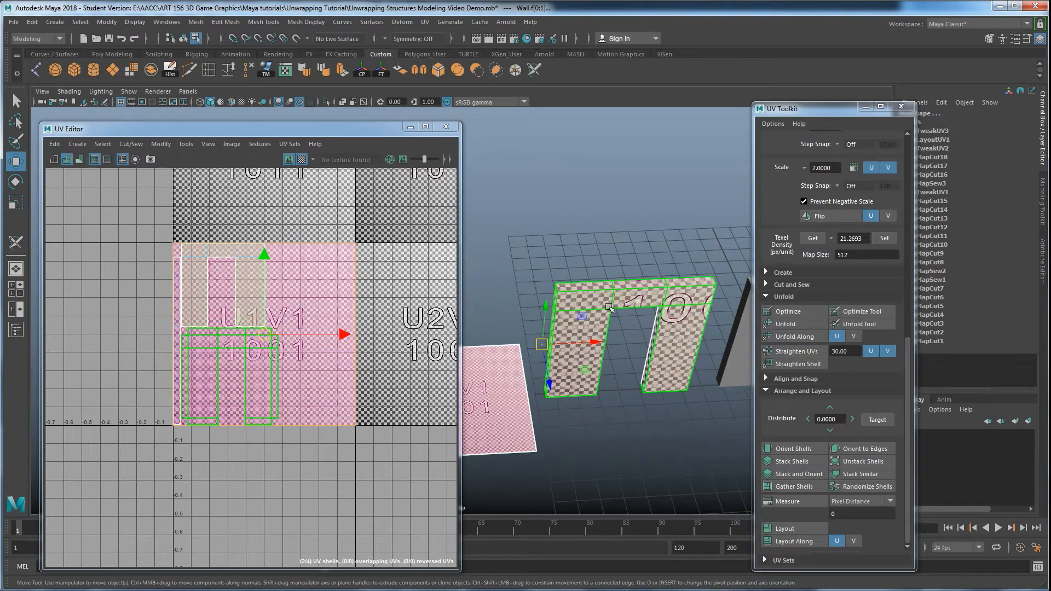
pyautogui.keyDown('alt'); pyautogui.moveTo(657, 331); pyautogui.dragTo(534, 334, button='middle'); pyautogui.keyUp('alt')
pyautogui.click(641, 332)
pyautogui.keyDown('alt'); pyautogui.moveTo(628, 342); pyautogui.dragTo(573, 351, button='middle'); pyautogui.keyUp('alt')
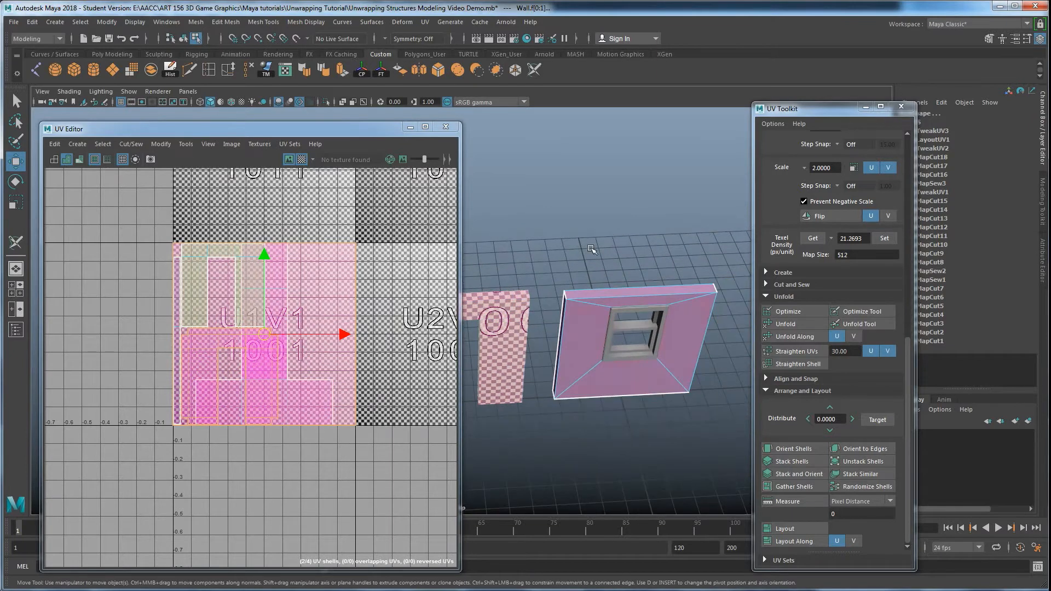
pyautogui.click(591, 243)
pyautogui.click(577, 327)
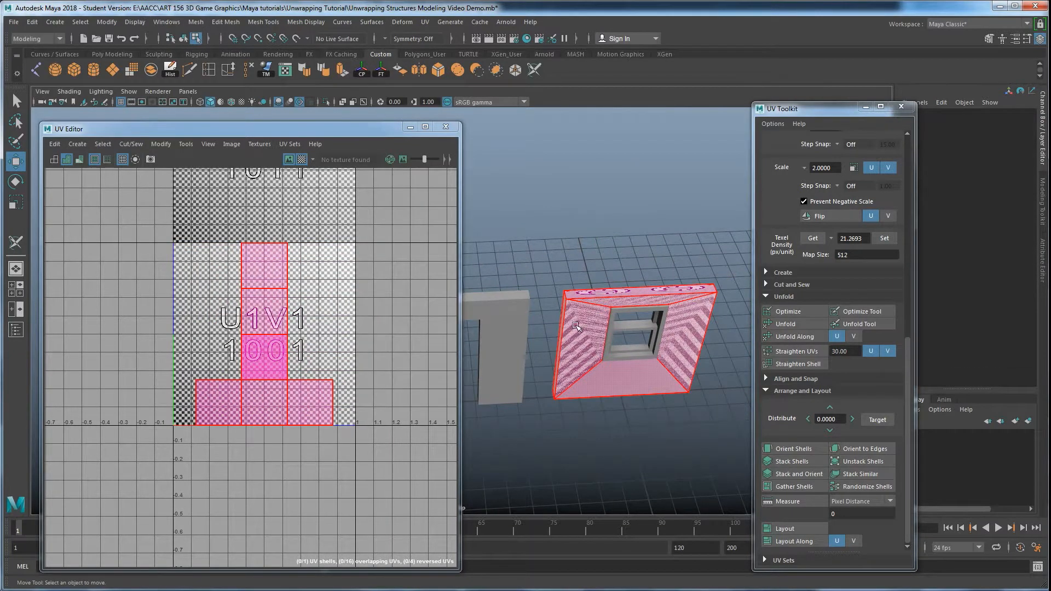
pyautogui.click(583, 327)
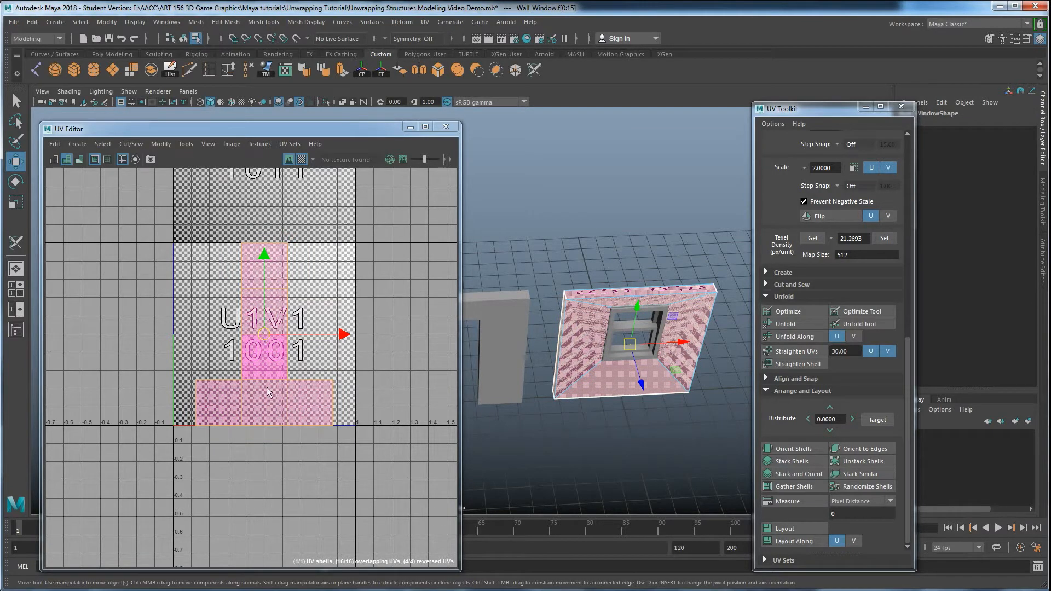
# Inspect the stretched checker pattern on the window wall and isolate the wall from the other objects
pyautogui.keyDown('alt'); pyautogui.moveTo(575, 315); pyautogui.dragTo(587, 368); pyautogui.keyUp('alt')
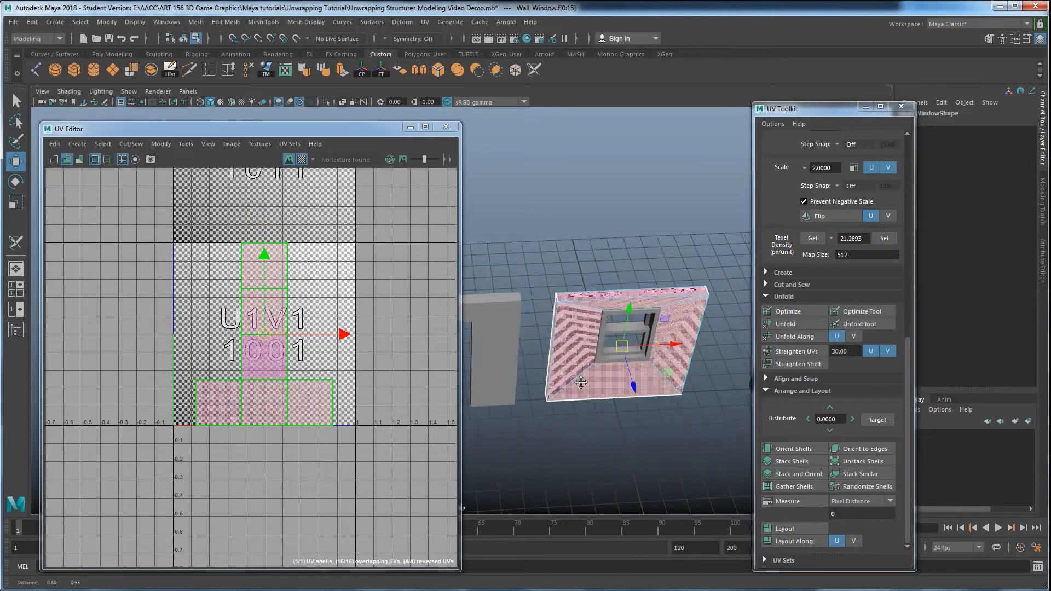
pyautogui.keyDown('alt'); pyautogui.moveTo(587, 368); pyautogui.dragTo(648, 392, button='right'); pyautogui.keyUp('alt')
pyautogui.moveTo(649, 392)
pyautogui.keyDown('alt'); pyautogui.mouseDown()
pyautogui.moveTo(675, 356)
pyautogui.moveTo(636, 387)
pyautogui.mouseUp(); pyautogui.keyUp('alt')
pyautogui.click(592, 338)
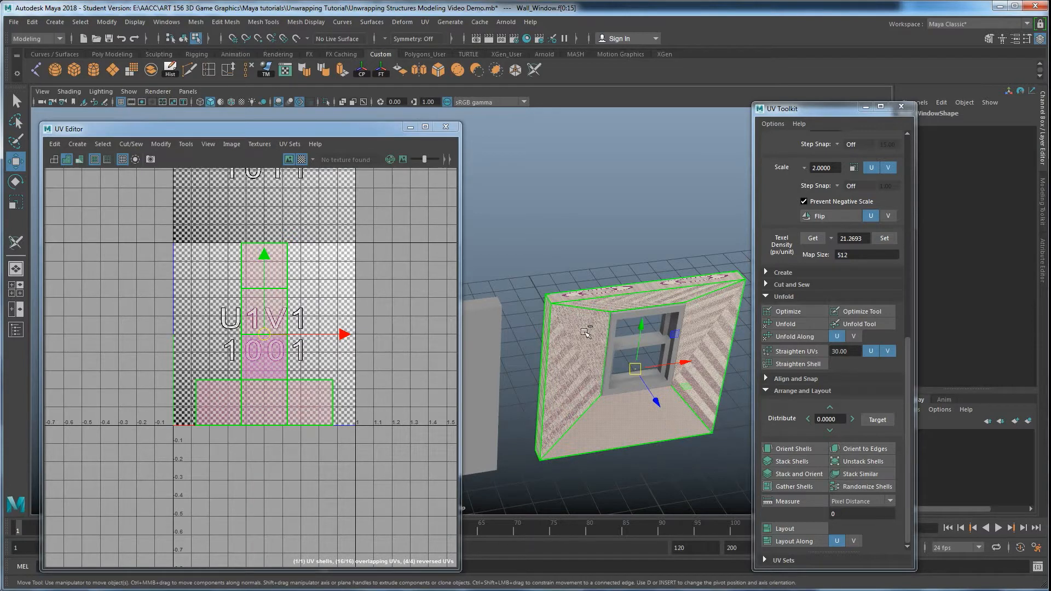
pyautogui.hotkey('ctrl', '1')
pyautogui.scroll(-6, 561, 291)
pyautogui.keyDown('alt'); pyautogui.moveTo(475, 308); pyautogui.dragTo(557, 318, button='middle'); pyautogui.keyUp('alt')
pyautogui.keyDown('alt'); pyautogui.moveTo(664, 375); pyautogui.dragTo(563, 368, button='middle'); pyautogui.keyUp('alt')
pyautogui.scroll(5, 635, 390)
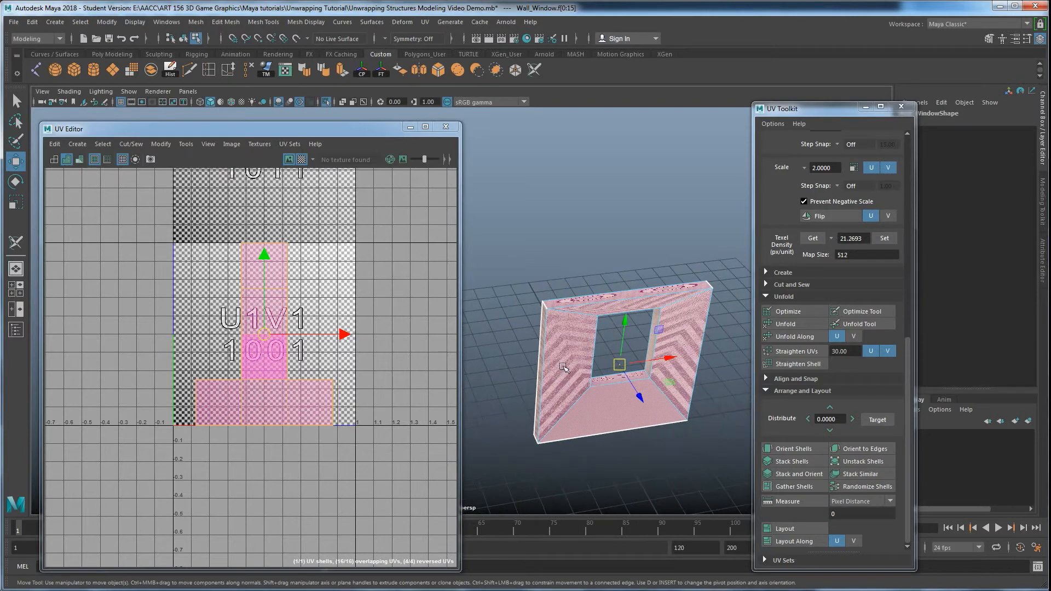
pyautogui.scroll(2, 620, 384)
pyautogui.keyDown('alt'); pyautogui.moveTo(619, 383); pyautogui.dragTo(573, 372, button='middle'); pyautogui.keyUp('alt')
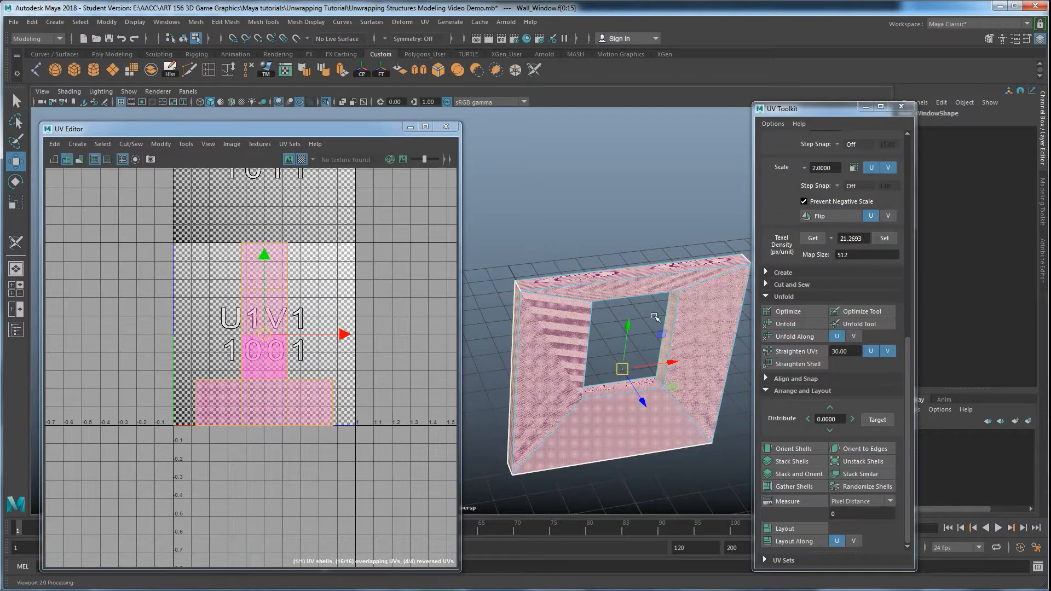
# Start the 3D Cut and Sew UV Tool and cut the window wall's UVs along its top back edge
pyautogui.click(570, 314)
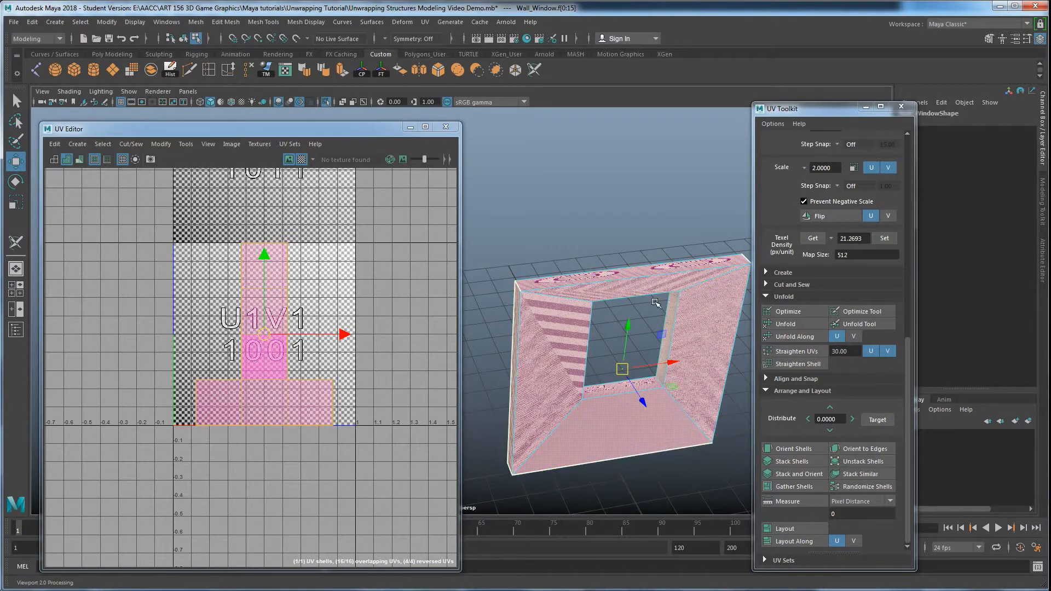
pyautogui.click(425, 23)
pyautogui.click(457, 263)
pyautogui.keyDown('alt'); pyautogui.moveTo(566, 311); pyautogui.dragTo(538, 327); pyautogui.keyUp('alt')
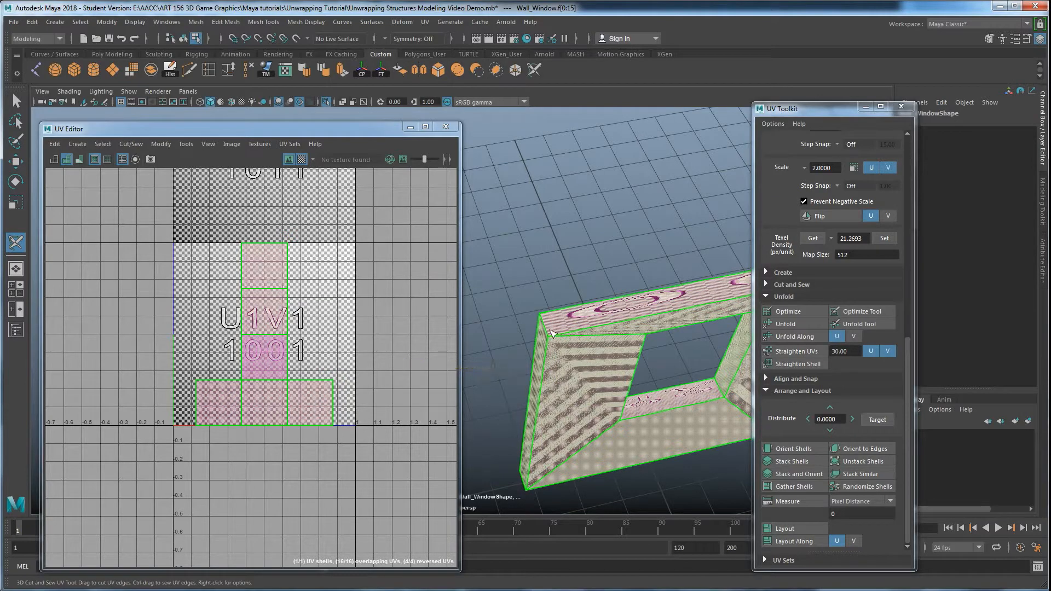
pyautogui.moveTo(584, 323); pyautogui.dragTo(585, 262, button='right')
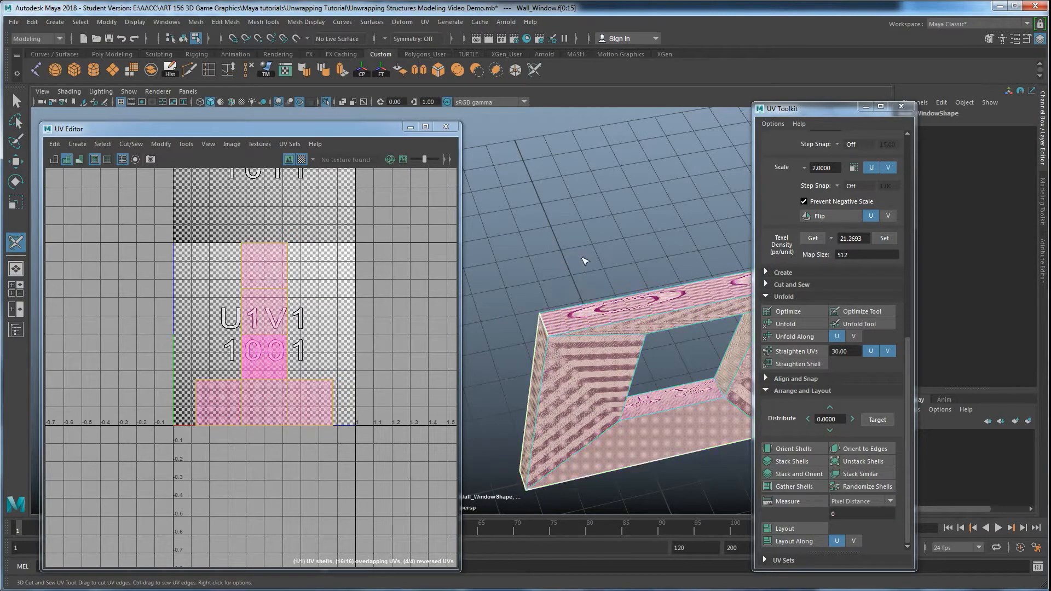
pyautogui.click(574, 309)
pyautogui.keyDown('alt'); pyautogui.moveTo(553, 326); pyautogui.dragTo(554, 249); pyautogui.keyUp('alt')
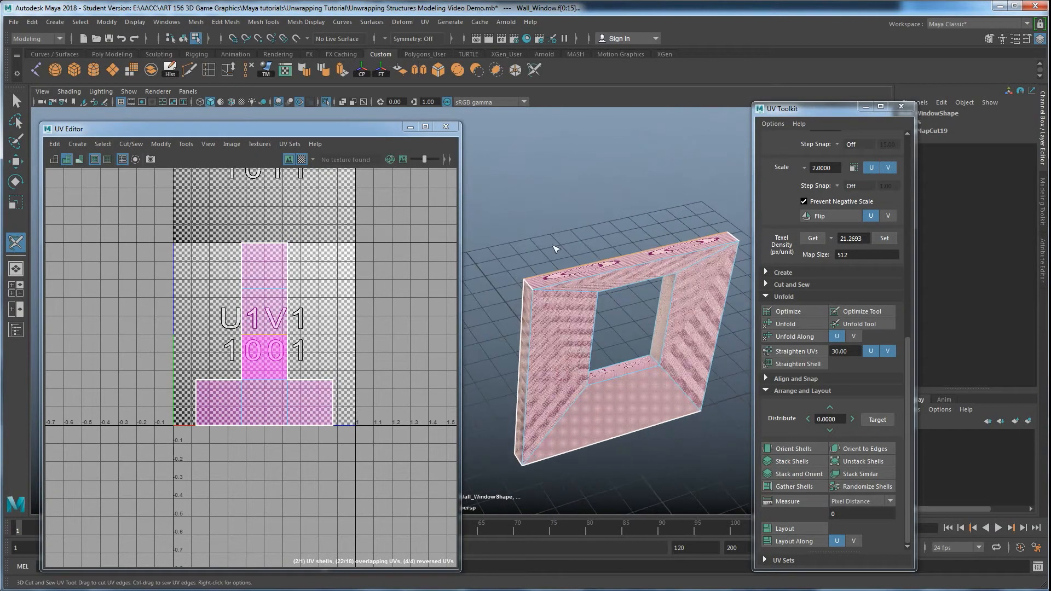
# Cut the window wall's UVs along the back edge of its underside
pyautogui.keyDown('alt'); pyautogui.moveTo(550, 288); pyautogui.dragTo(572, 321); pyautogui.keyUp('alt')
pyautogui.keyDown('alt'); pyautogui.moveTo(534, 241); pyautogui.dragTo(551, 308); pyautogui.keyUp('alt')
pyautogui.keyDown('alt'); pyautogui.moveTo(549, 307); pyautogui.dragTo(576, 285, button='right'); pyautogui.keyUp('alt')
pyautogui.keyDown('alt'); pyautogui.moveTo(592, 336); pyautogui.dragTo(622, 284); pyautogui.keyUp('alt')
pyautogui.keyDown('alt'); pyautogui.moveTo(595, 390); pyautogui.dragTo(687, 284); pyautogui.keyUp('alt')
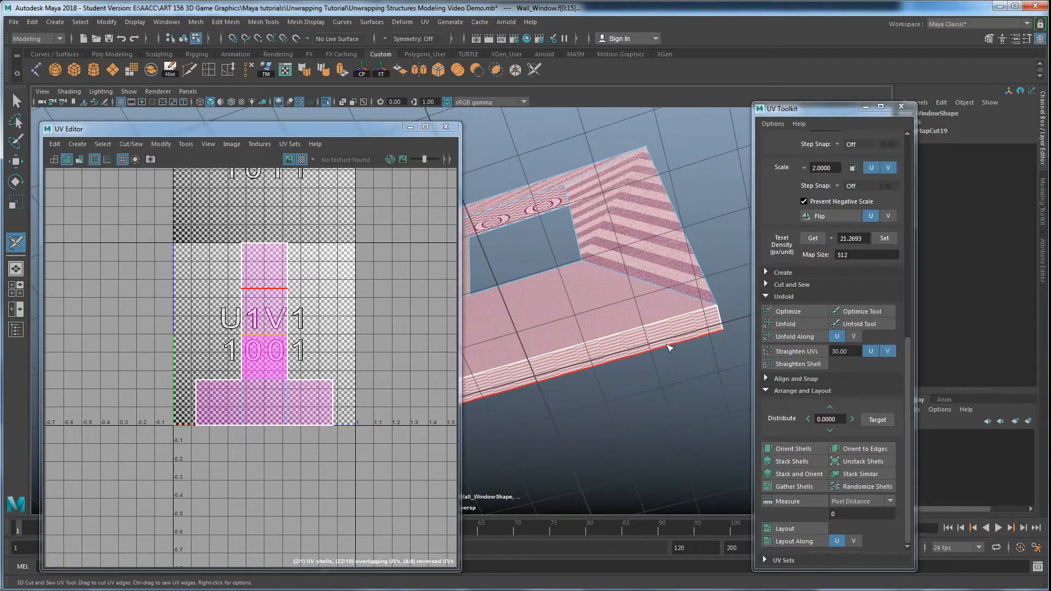
pyautogui.click(669, 346)
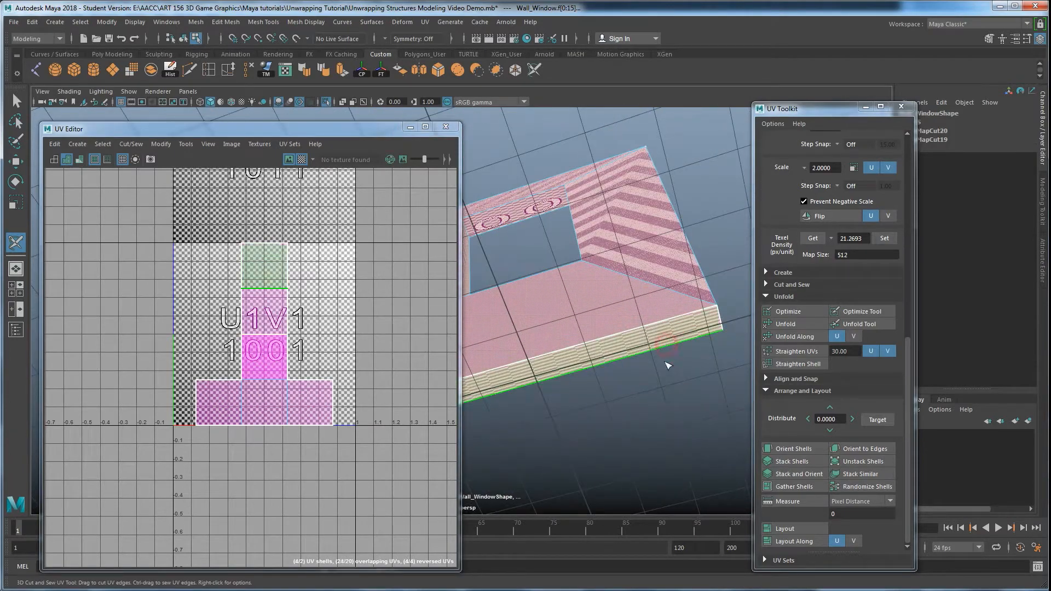
# Sew the window wall's front bottom edge to join the underside to the front face
pyautogui.keyDown('ctrl'); pyautogui.click(653, 324); pyautogui.keyUp('ctrl')
pyautogui.keyDown('alt'); pyautogui.moveTo(620, 300); pyautogui.dragTo(615, 355); pyautogui.keyUp('alt')
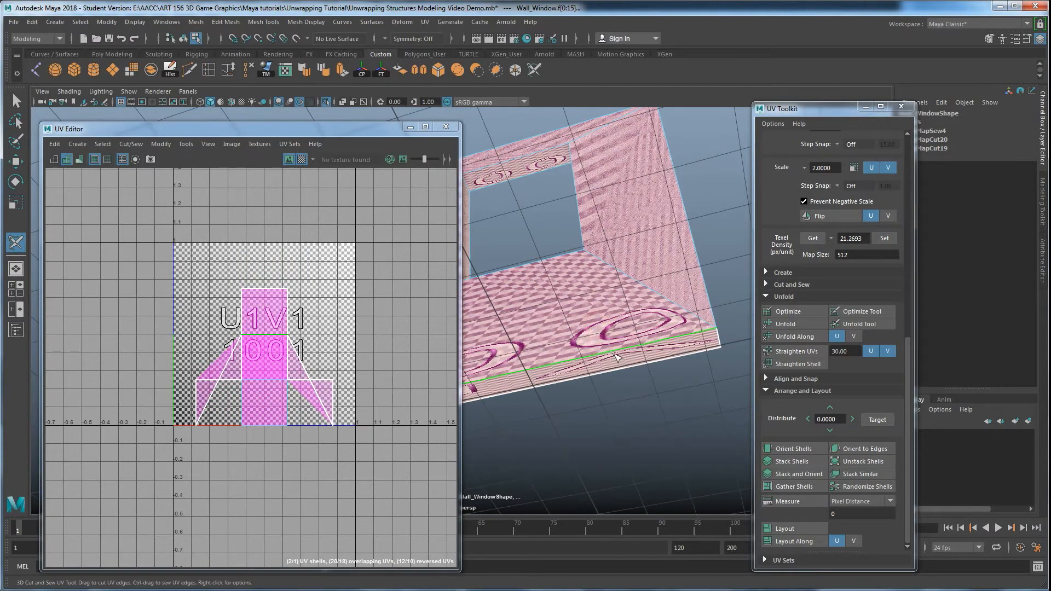
pyautogui.keyDown('alt'); pyautogui.moveTo(684, 318); pyautogui.dragTo(661, 323); pyautogui.keyUp('alt')
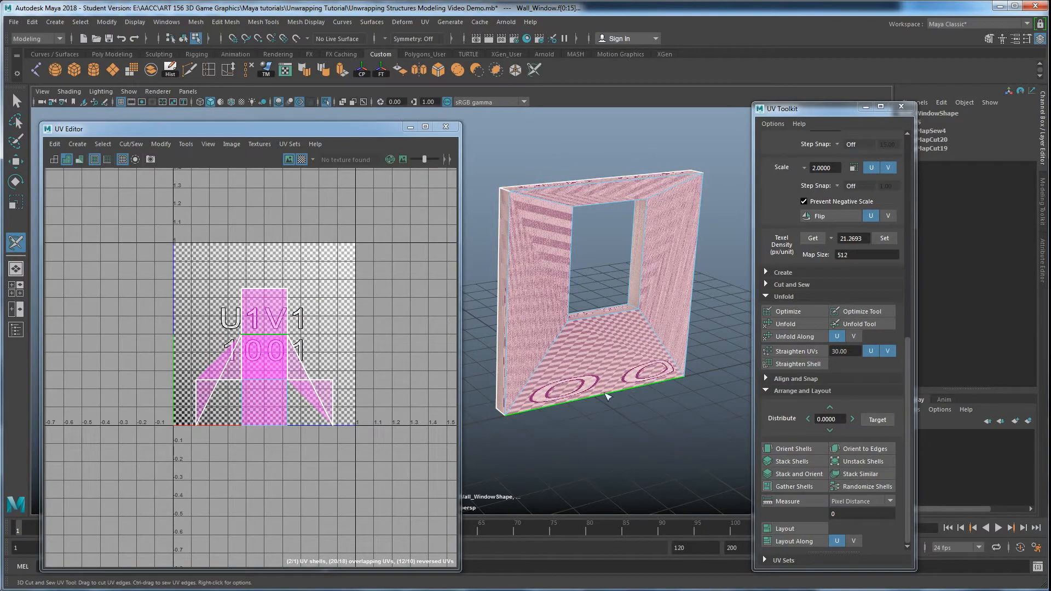
# Cut the window wall's UVs along the edges around the window opening
pyautogui.scroll(4, 606, 291)
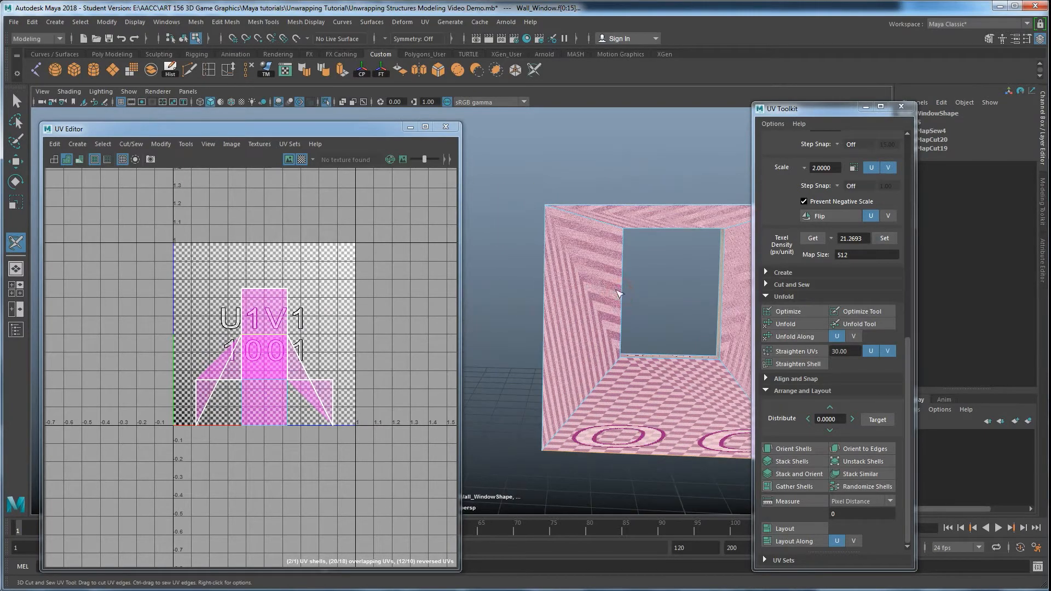
pyautogui.keyDown('alt'); pyautogui.moveTo(624, 292); pyautogui.dragTo(617, 262); pyautogui.keyUp('alt')
pyautogui.doubleClick(562, 284)
pyautogui.keyDown('alt'); pyautogui.moveTo(535, 311); pyautogui.dragTo(568, 259); pyautogui.keyUp('alt')
pyautogui.click(567, 258)
pyautogui.keyDown('alt'); pyautogui.moveTo(570, 256); pyautogui.dragTo(543, 284); pyautogui.keyUp('alt')
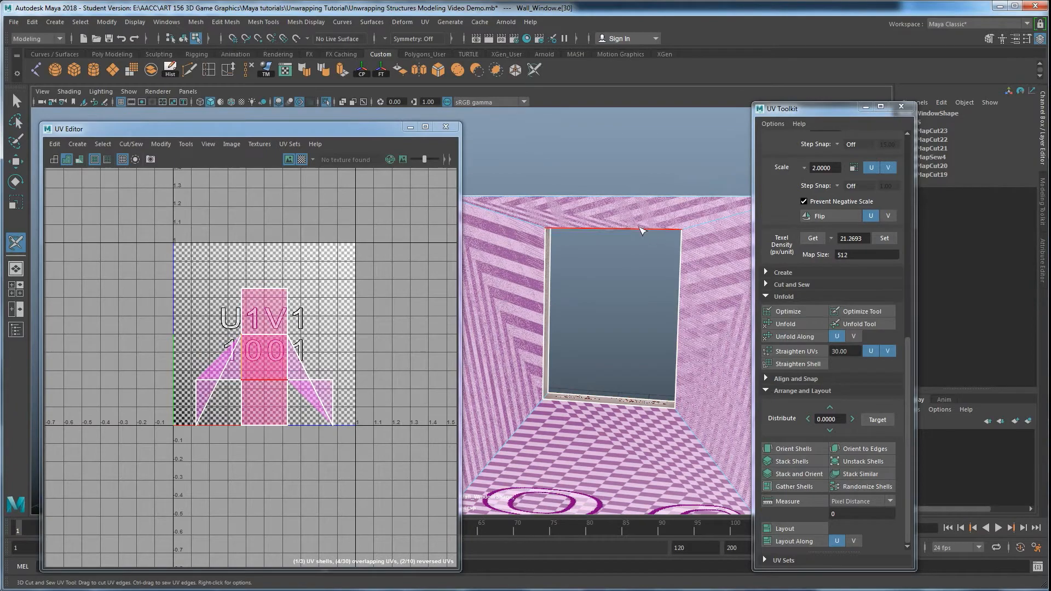
pyautogui.scroll(-5, 573, 298)
pyautogui.moveTo(598, 354)
pyautogui.keyDown('alt'); pyautogui.mouseDown()
pyautogui.moveTo(601, 384)
pyautogui.moveTo(604, 347)
pyautogui.moveTo(613, 359)
pyautogui.mouseUp(); pyautogui.keyUp('alt')
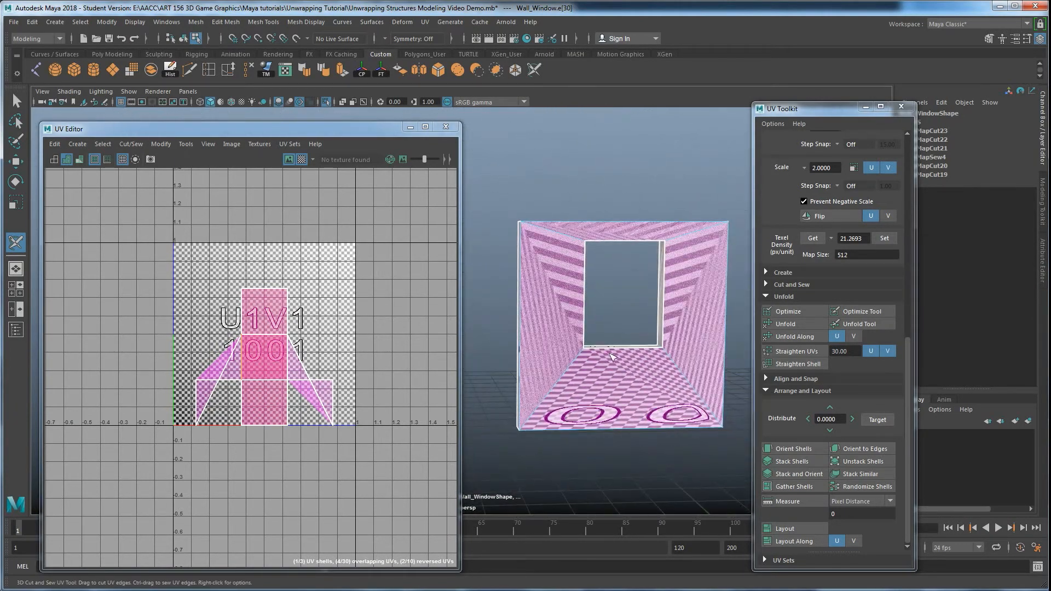
# Unfold all of the window wall's UV shells and check the checker pattern on the front face and opening
pyautogui.moveTo(564, 286); pyautogui.dragTo(602, 245, button='right')
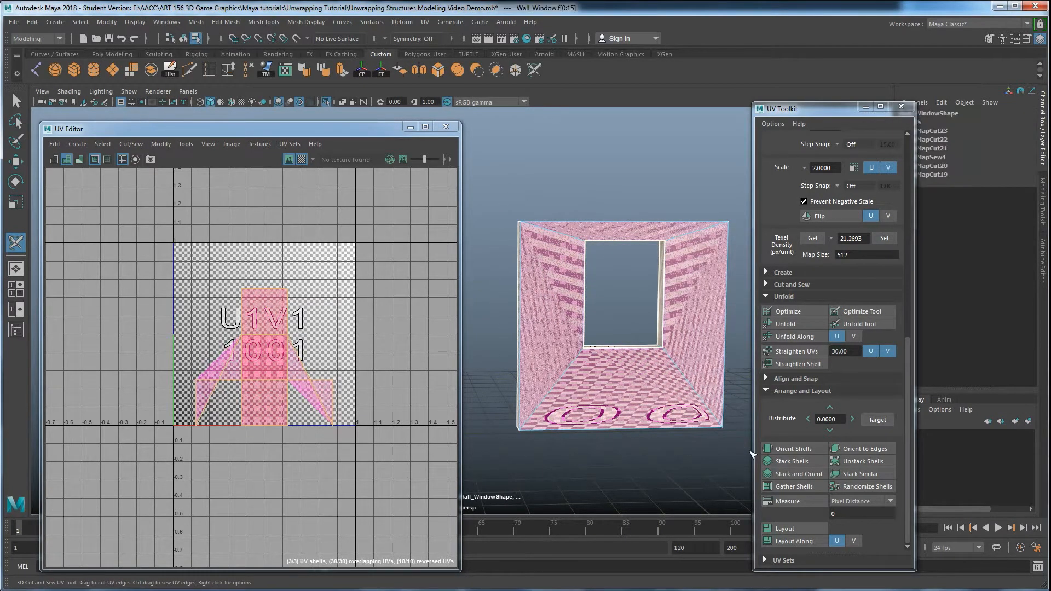
pyautogui.press('w')
pyautogui.moveTo(269, 301); pyautogui.dragTo(269, 304, button='right')
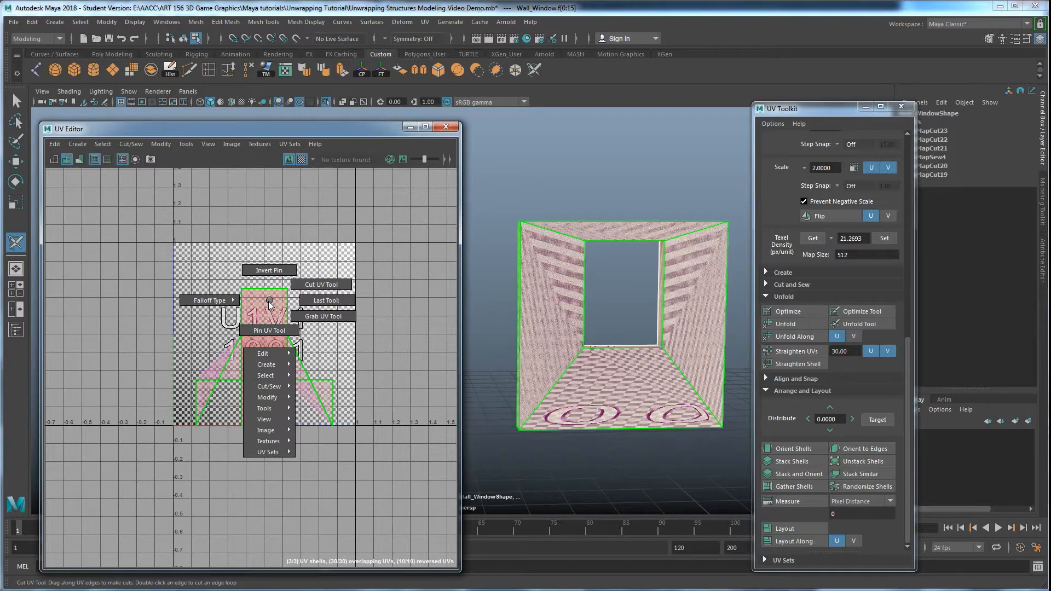
pyautogui.moveTo(269, 303); pyautogui.dragTo(270, 305, button='right')
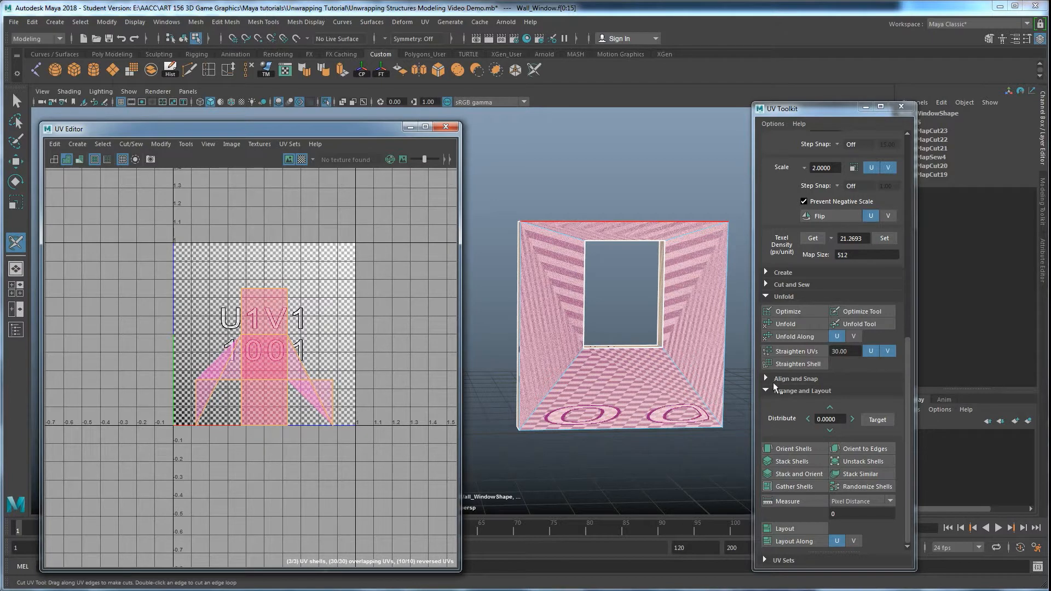
pyautogui.click(787, 325)
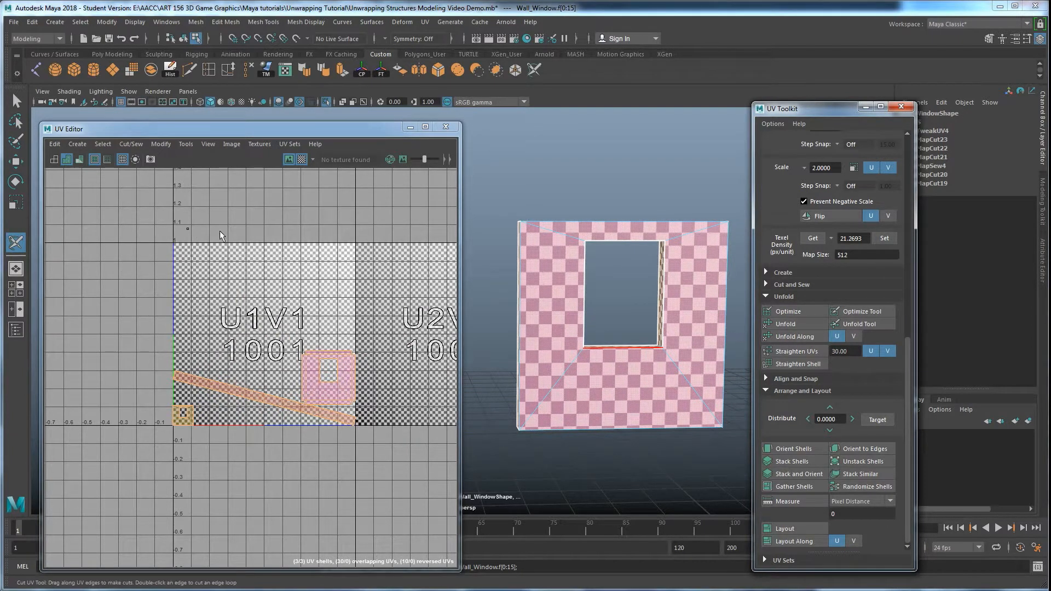
pyautogui.keyDown('alt'); pyautogui.moveTo(631, 298); pyautogui.dragTo(625, 213); pyautogui.keyUp('alt')
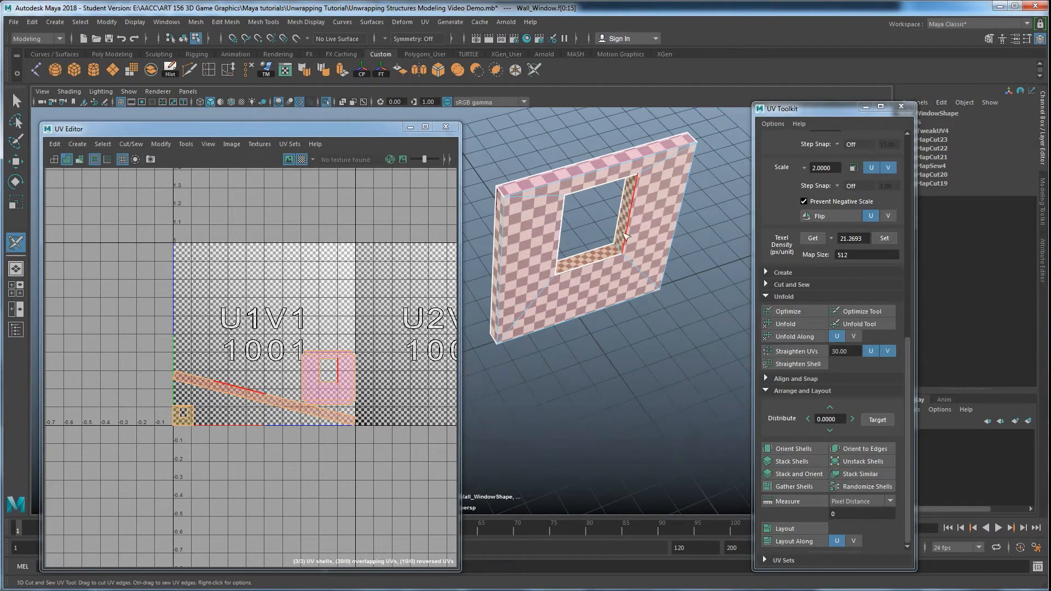
pyautogui.keyDown('alt'); pyautogui.moveTo(577, 279); pyautogui.dragTo(564, 274); pyautogui.keyUp('alt')
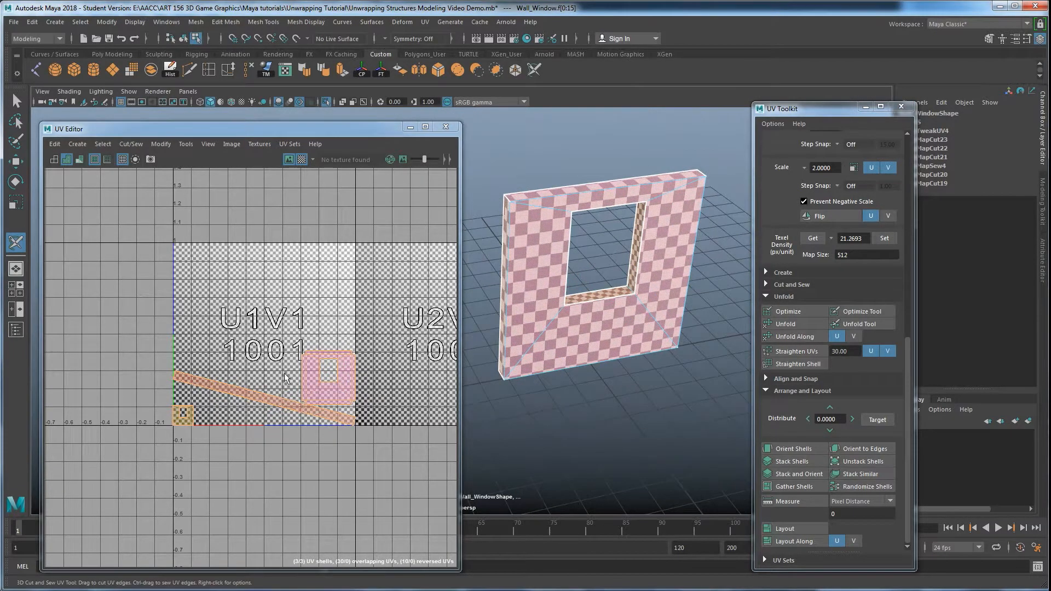
# Return to the move tool in the UV editor and select only the large outer wall shell
pyautogui.rightClick(261, 357)
pyautogui.moveTo(260, 355); pyautogui.dragTo(258, 353, button='right')
pyautogui.press('w')
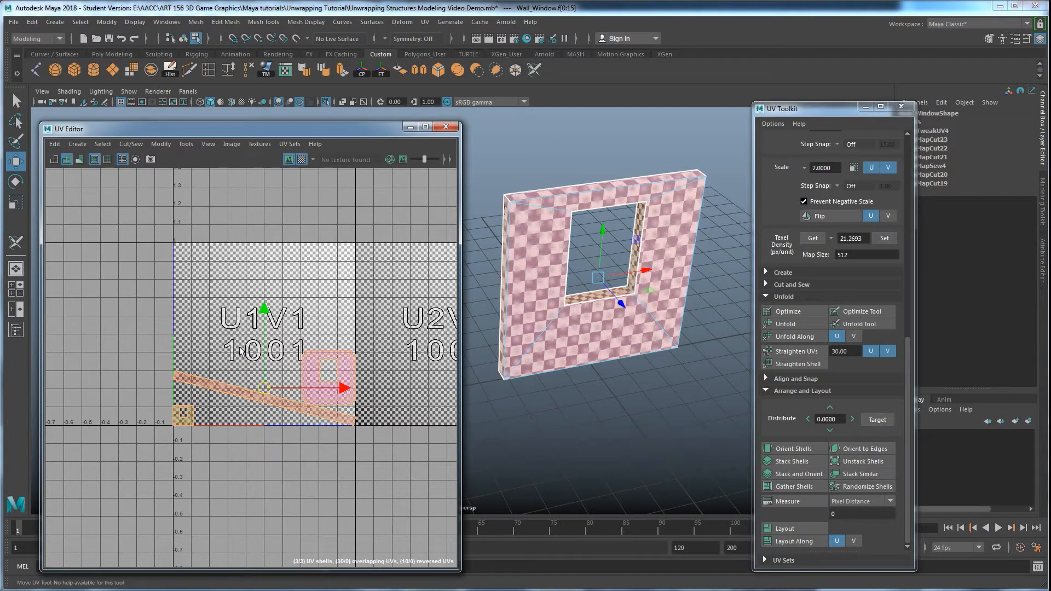
pyautogui.moveTo(237, 348); pyautogui.dragTo(238, 351, button='right')
pyautogui.click(310, 364)
pyautogui.click(311, 364)
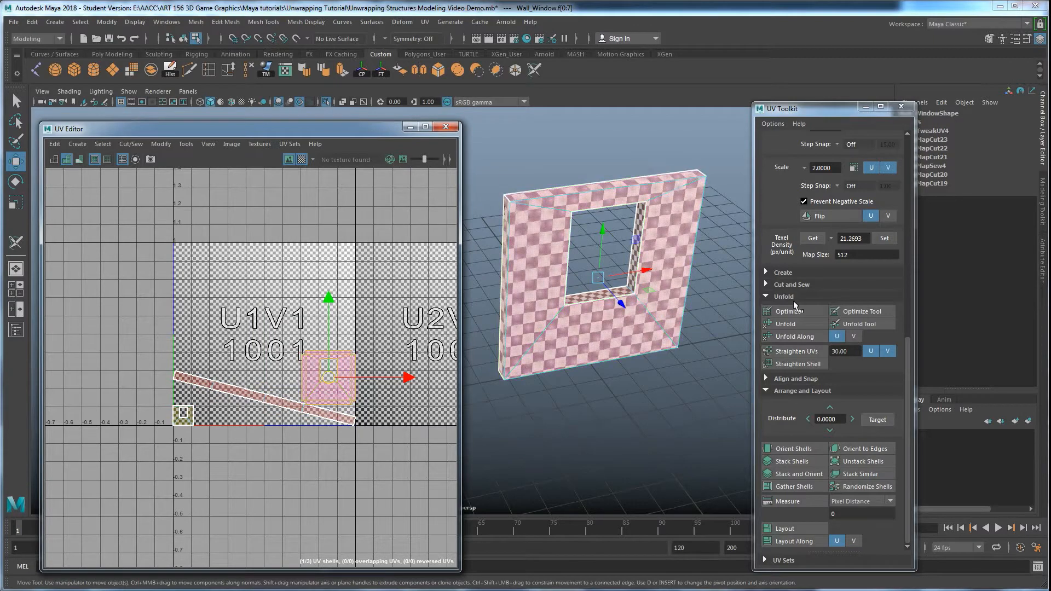
# Get the large wall shell's texel density and apply it to all of the window wall's shells
pyautogui.click(817, 235)
pyautogui.click(816, 237)
pyautogui.moveTo(155, 331); pyautogui.dragTo(375, 468)
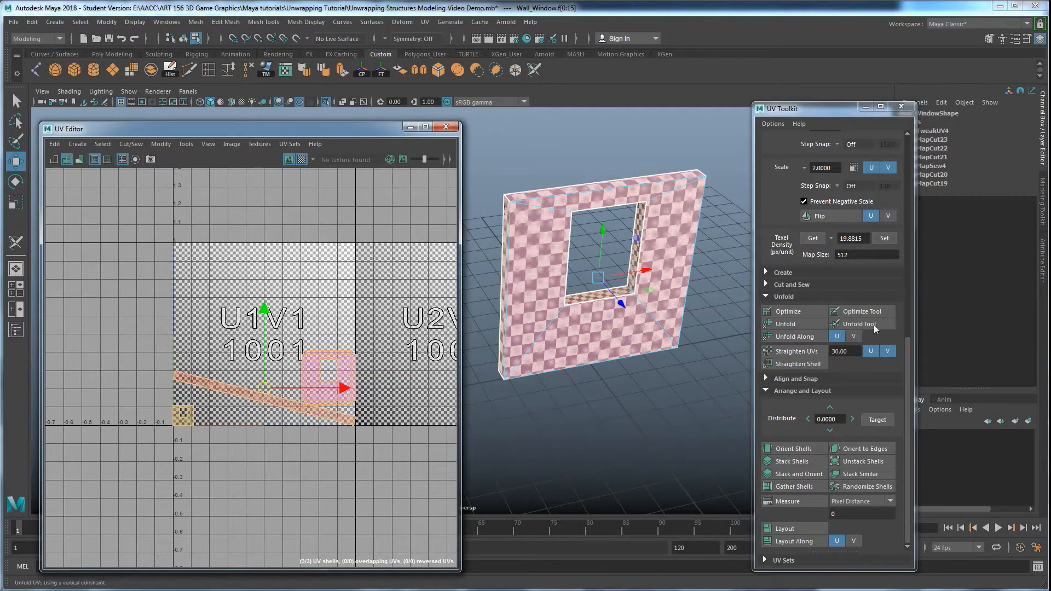
pyautogui.click(885, 240)
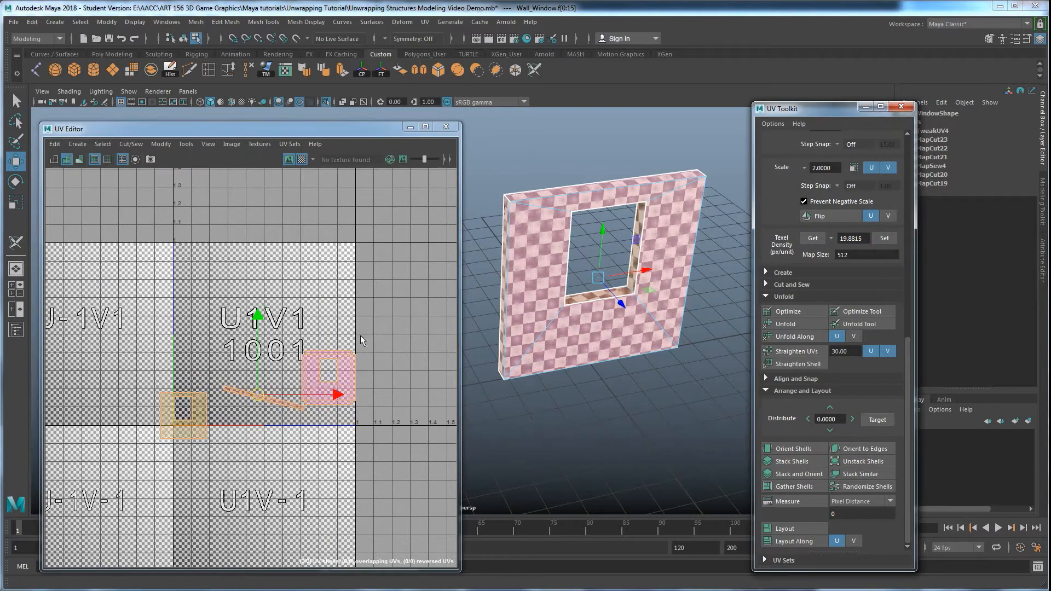
# Orient the window wall's shells to the UV axes and lay them all out in the tile
pyautogui.click(789, 449)
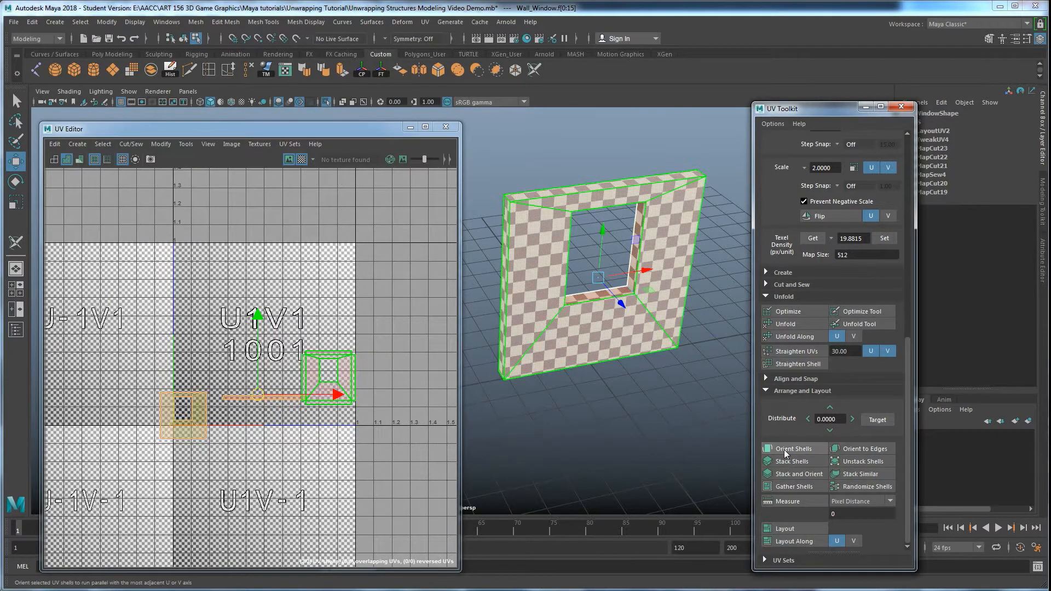
pyautogui.click(786, 529)
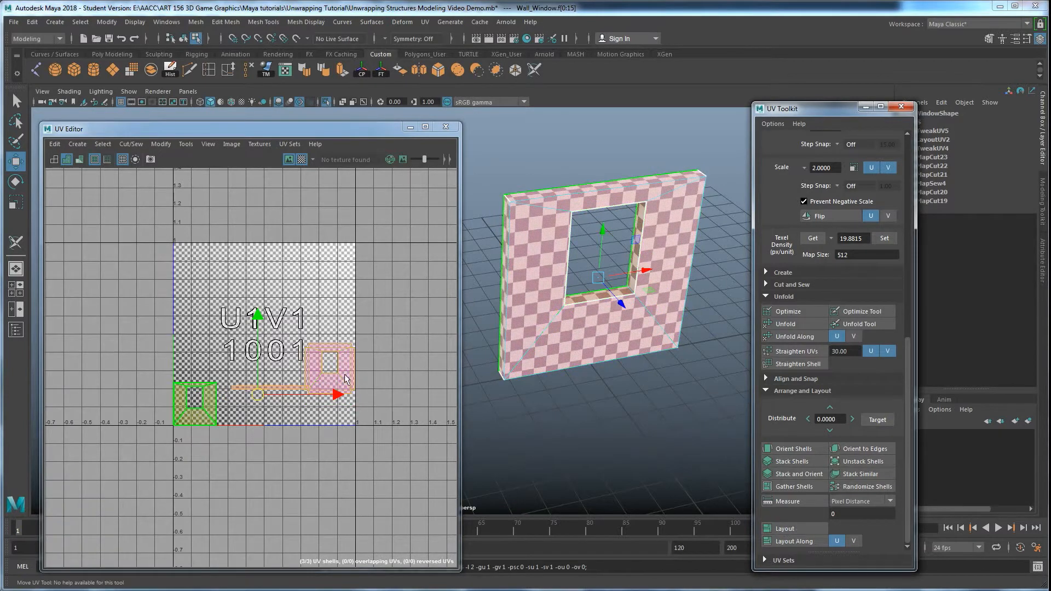
pyautogui.click(306, 465)
pyautogui.moveTo(372, 462); pyautogui.dragTo(185, 352)
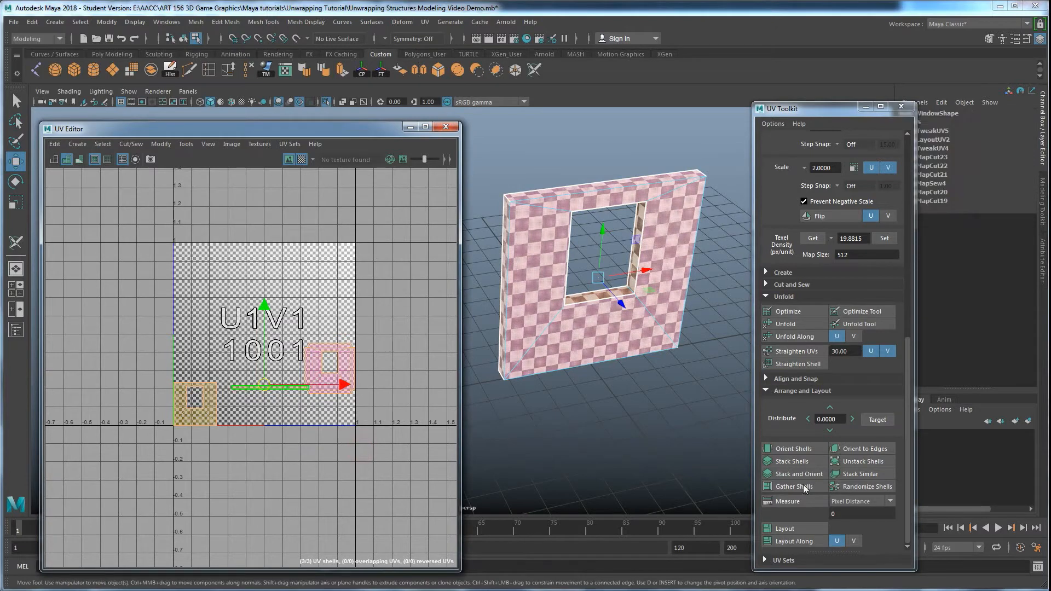
pyautogui.click(792, 530)
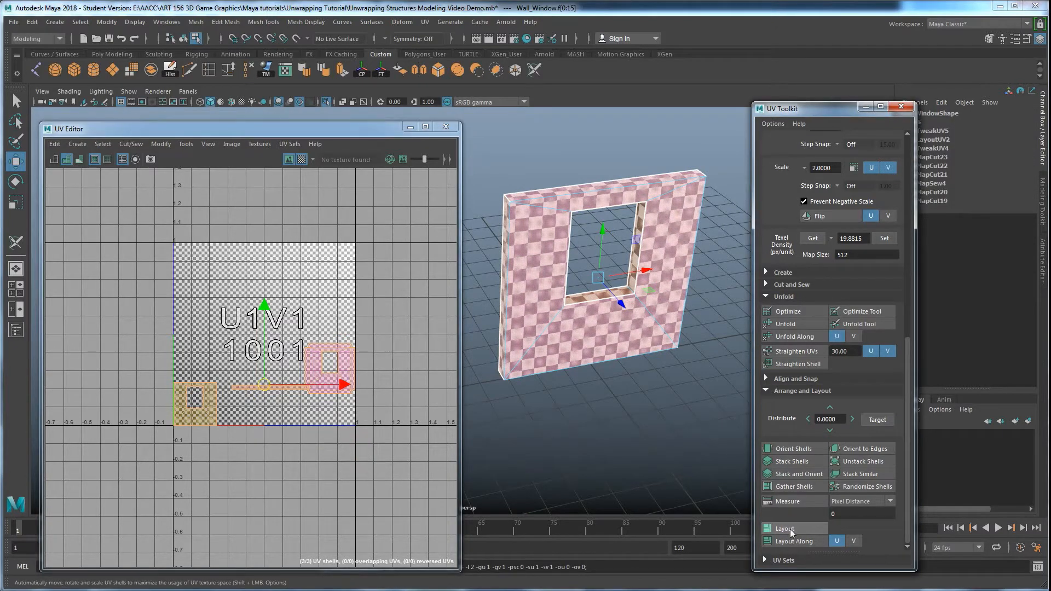
# Lay out the window wall's UV shells again with the layout's rotation set to Free
pyautogui.keyDown('shift'); pyautogui.click(792, 530); pyautogui.keyUp('shift')
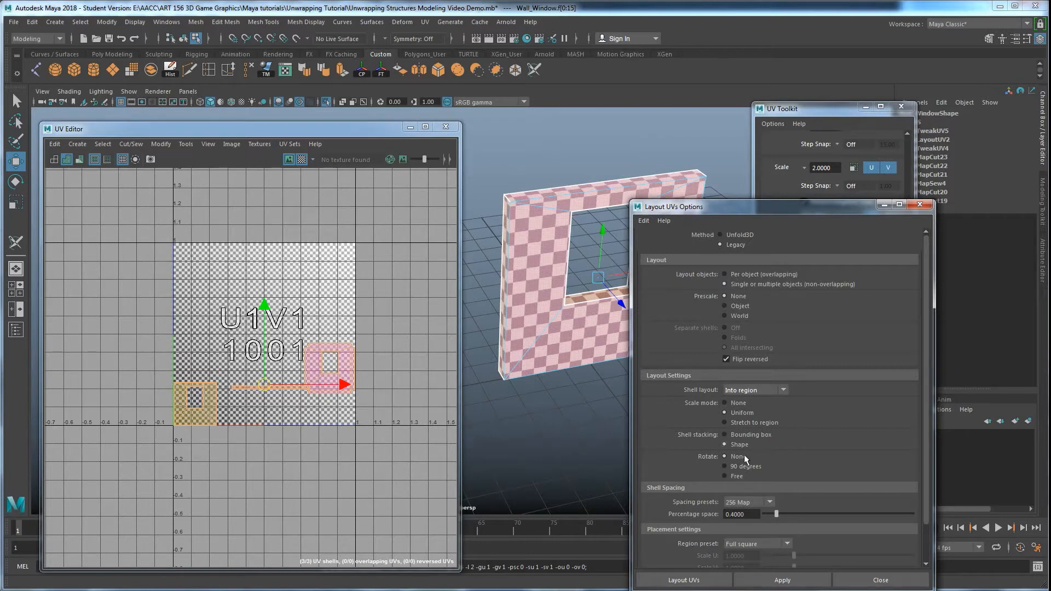
pyautogui.click(726, 476)
pyautogui.click(314, 398)
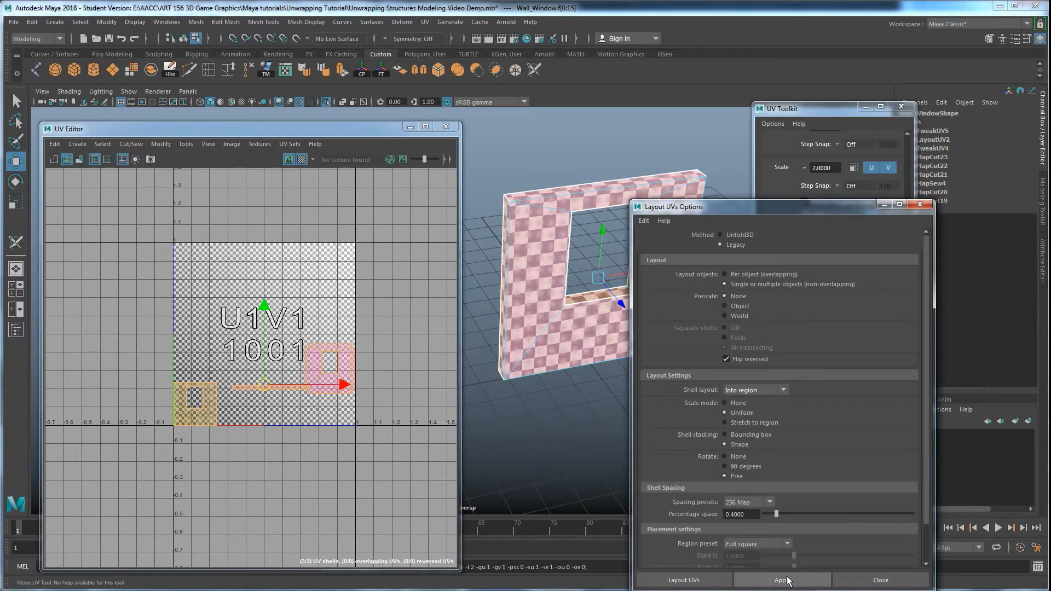
pyautogui.click(708, 581)
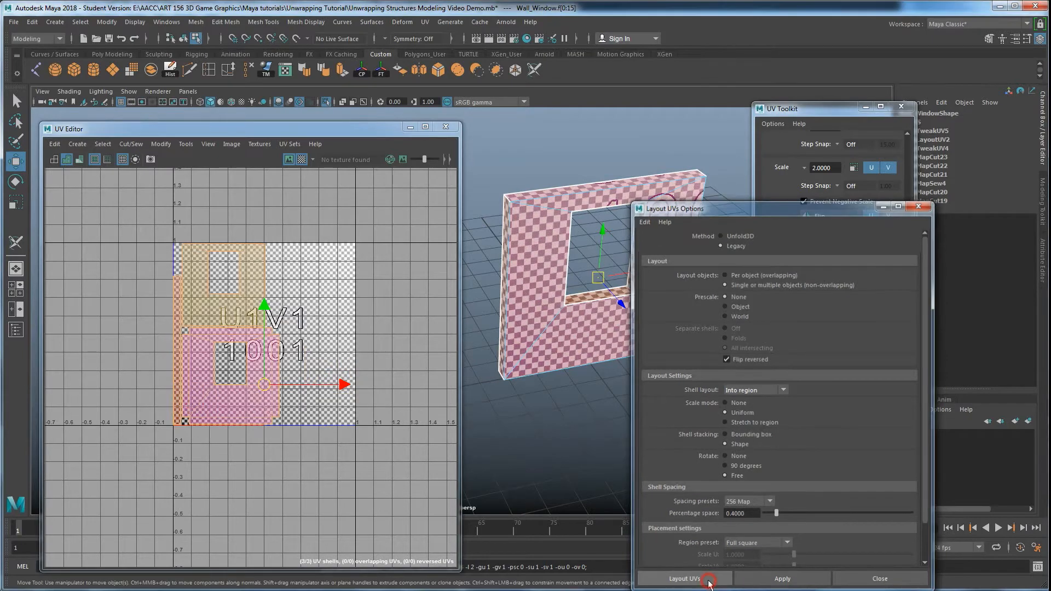
pyautogui.scroll(3, 169, 323)
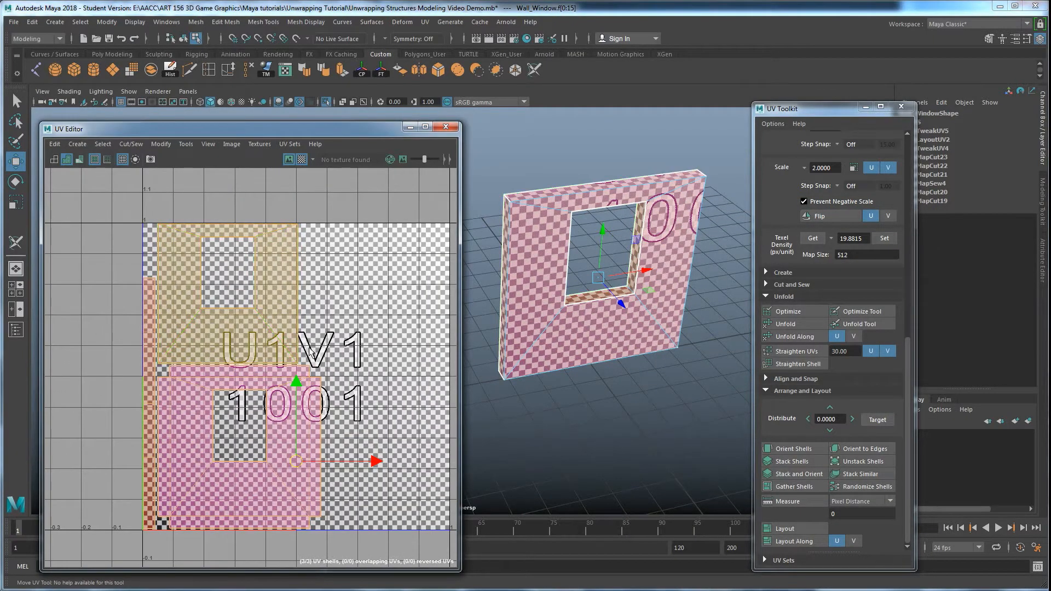
# End the isolated view of the window wall and go back to selecting whole objects in the full scene
pyautogui.scroll(-3, 310, 352)
pyautogui.keyDown('alt'); pyautogui.moveTo(578, 313); pyautogui.dragTo(628, 306, button='middle'); pyautogui.keyUp('alt')
pyautogui.scroll(-2, 628, 307)
pyautogui.scroll(-3, 595, 310)
pyautogui.keyDown('alt'); pyautogui.moveTo(540, 308); pyautogui.dragTo(547, 336, button='middle'); pyautogui.keyUp('alt')
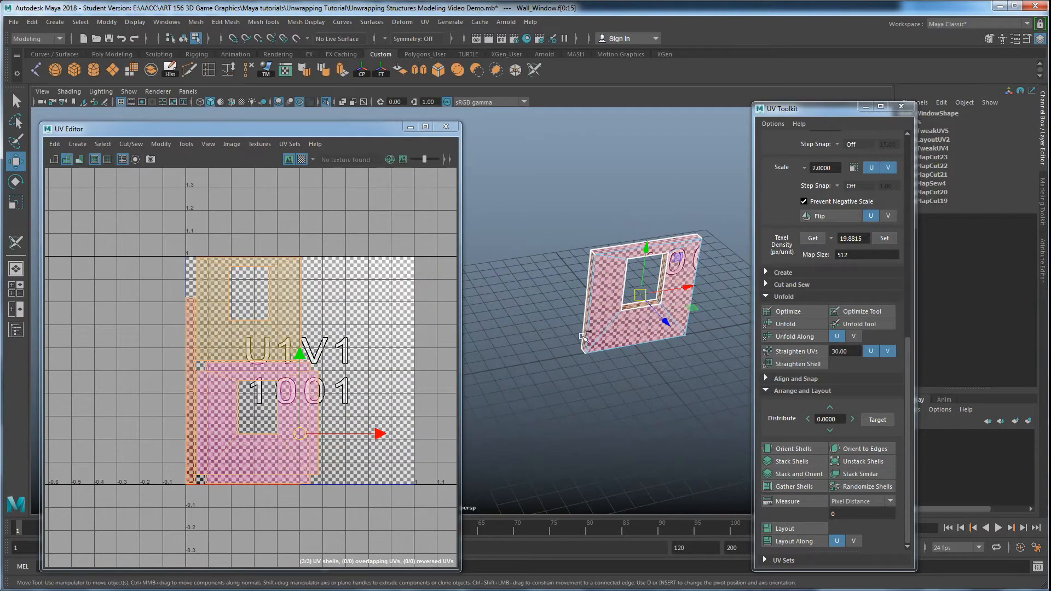
pyautogui.hotkey('ctrl', '1')
pyautogui.keyDown('shift'); pyautogui.click(555, 296); pyautogui.keyUp('shift')
pyautogui.keyDown('shift'); pyautogui.click(603, 264); pyautogui.keyUp('shift')
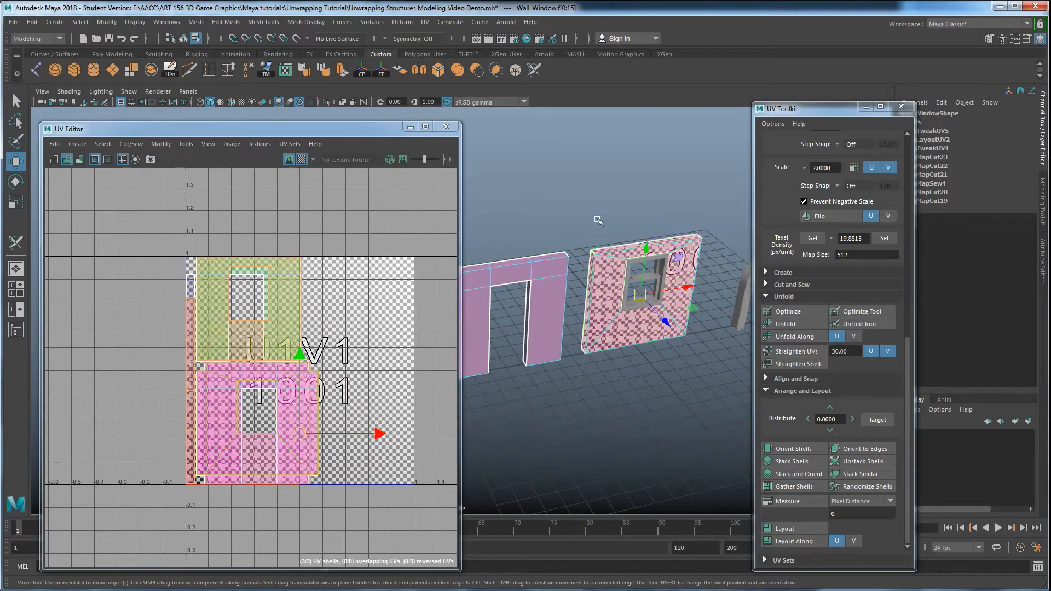
pyautogui.click(577, 190)
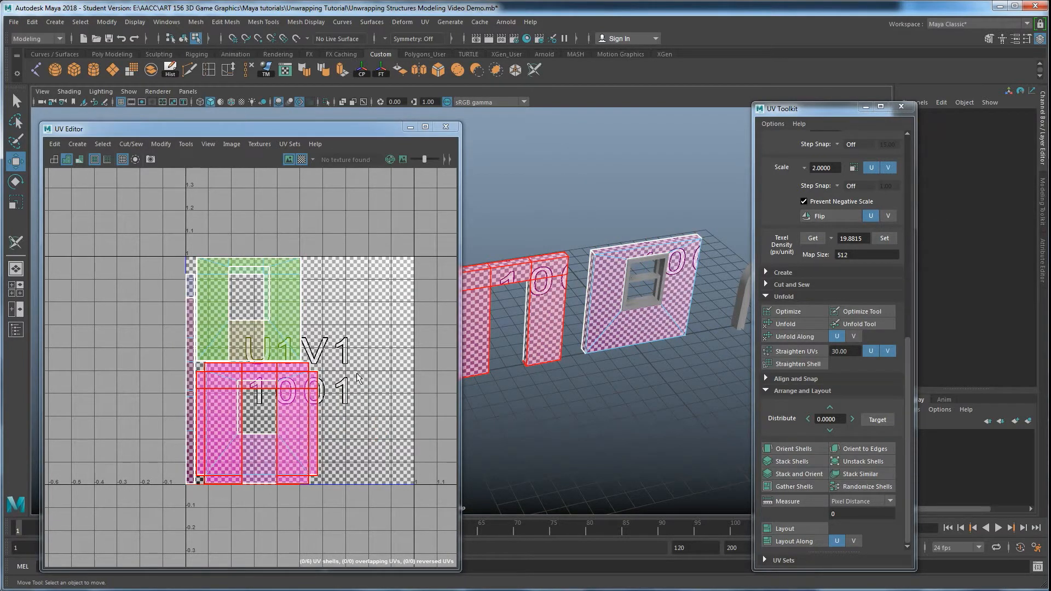
pyautogui.moveTo(610, 260); pyautogui.dragTo(660, 243, button='right')
pyautogui.click(630, 202)
pyautogui.click(596, 290)
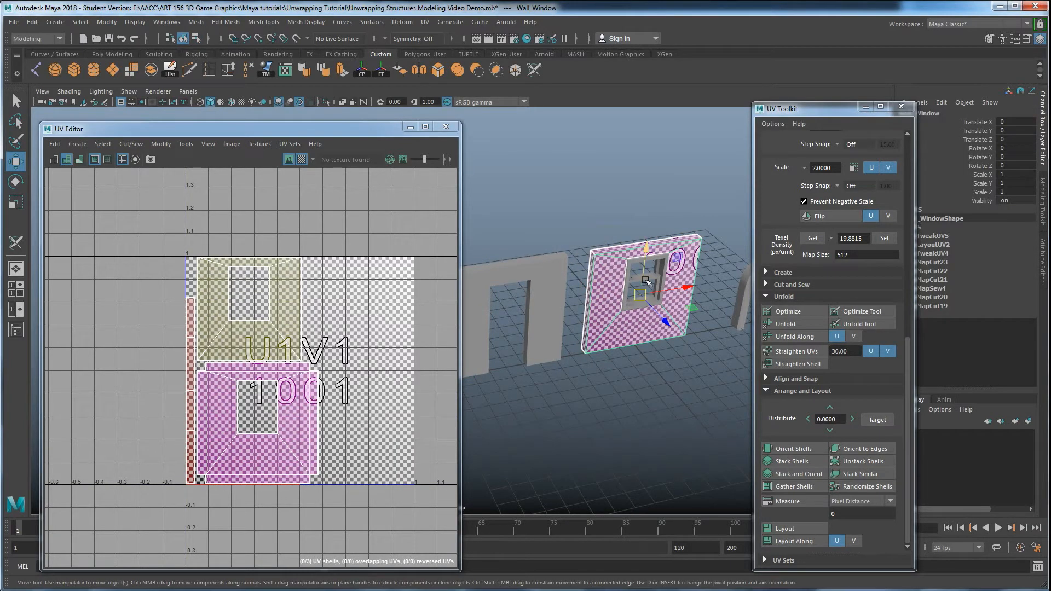
# Select the window frame inside the wall's opening and isolate it in the viewport
pyautogui.scroll(6, 646, 282)
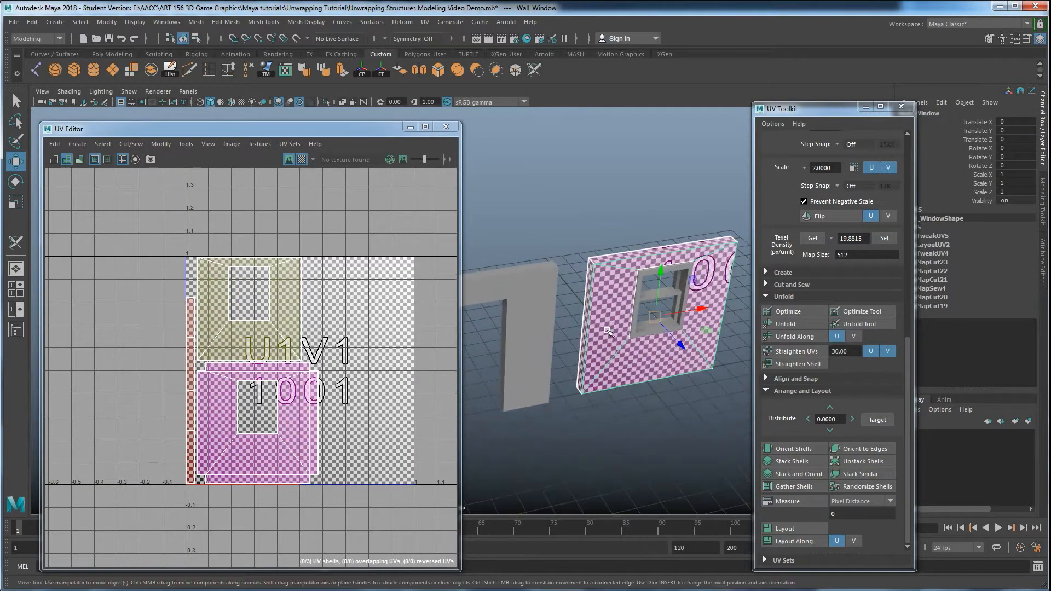
pyautogui.scroll(6, 606, 340)
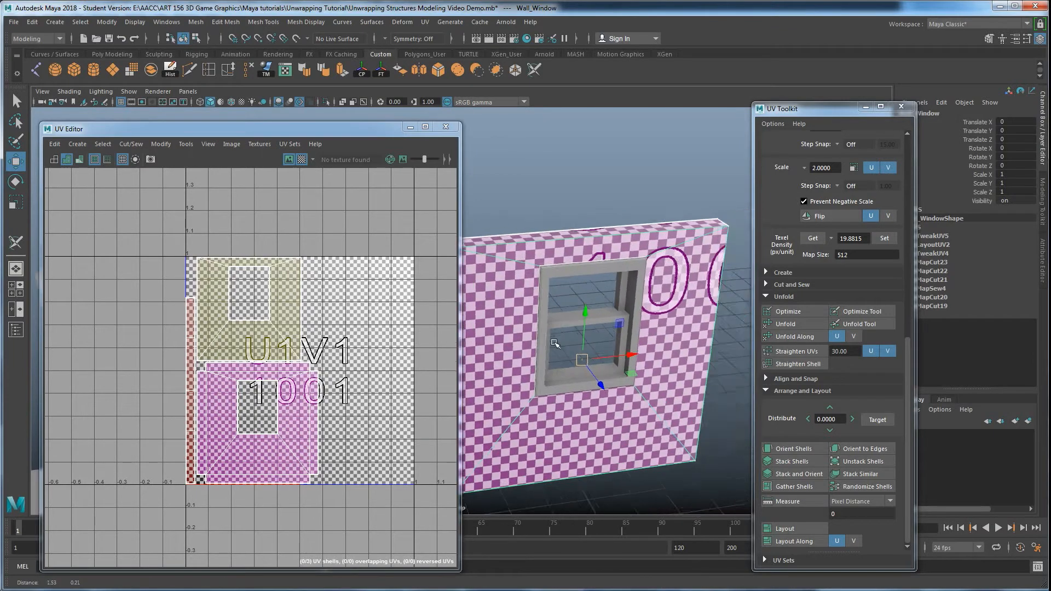
pyautogui.click(598, 270)
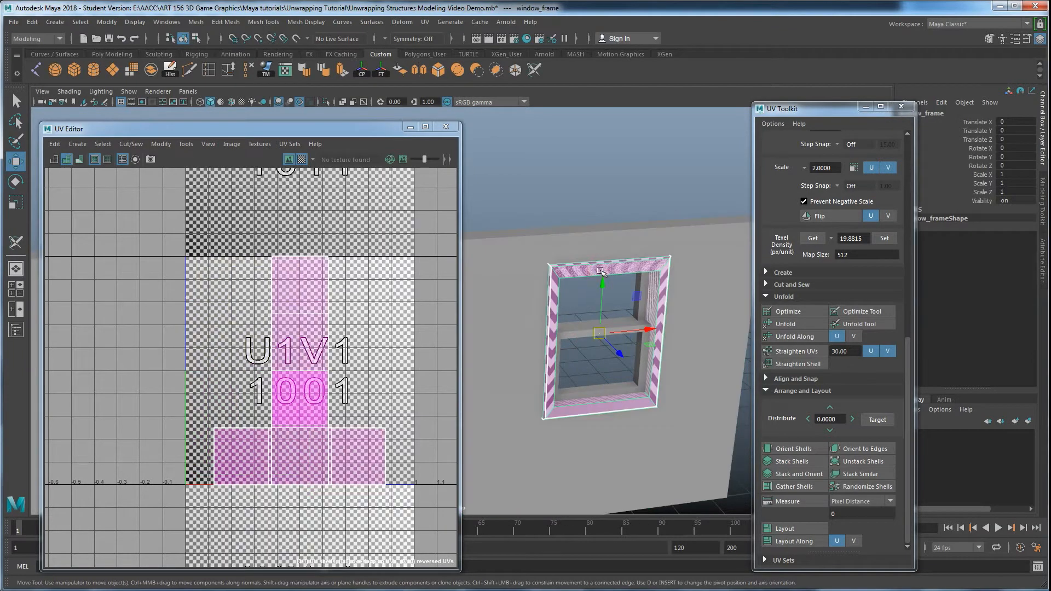
pyautogui.keyDown('alt'); pyautogui.moveTo(590, 273); pyautogui.dragTo(594, 275); pyautogui.keyUp('alt')
pyautogui.hotkey('ctrl', '1')
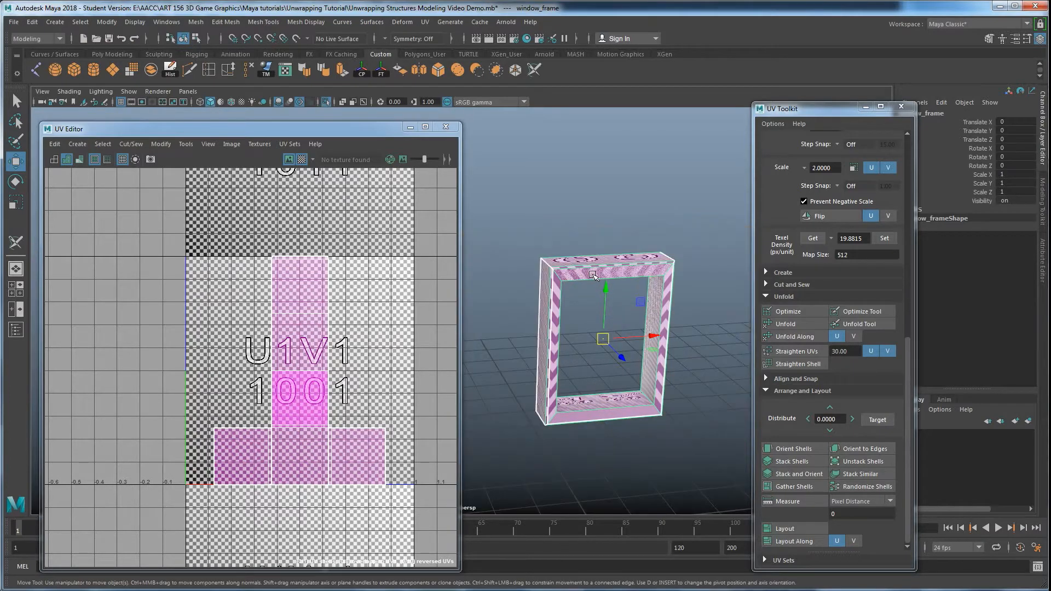
pyautogui.keyDown('alt'); pyautogui.moveTo(577, 316); pyautogui.dragTo(574, 276); pyautogui.keyUp('alt')
# Cut the UVs along the window frame's top and bottom back edges with the 3D Cut and Sew UV Tool
pyautogui.click(425, 22)
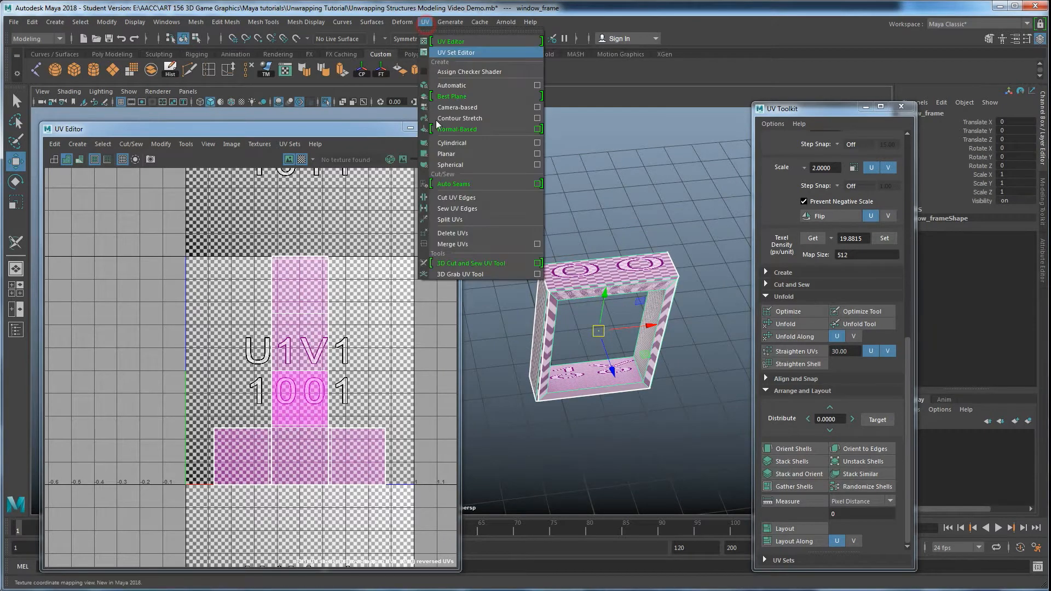
pyautogui.click(461, 265)
pyautogui.click(587, 261)
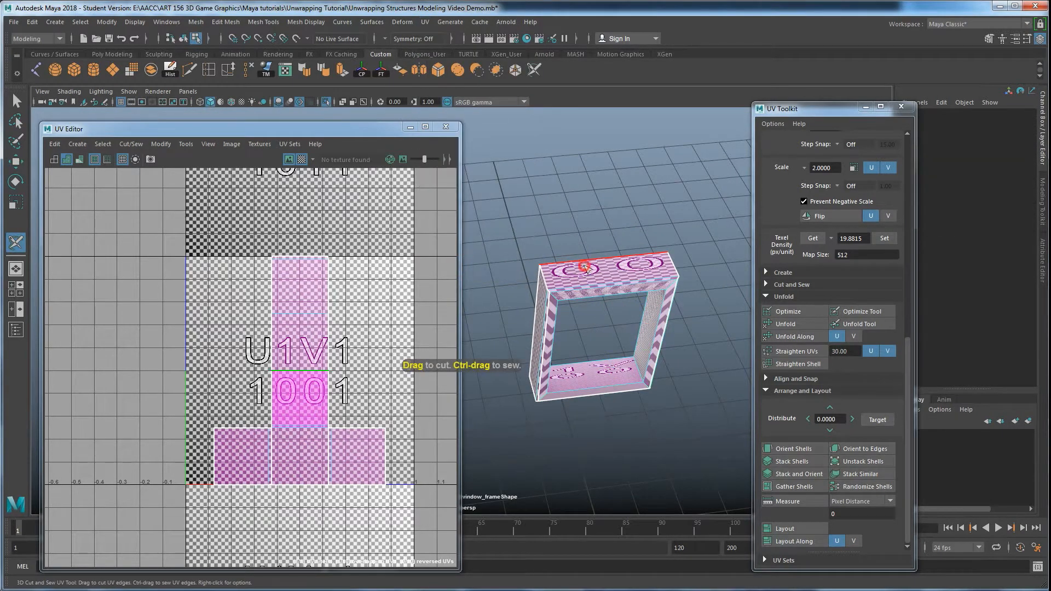
pyautogui.keyDown('alt'); pyautogui.moveTo(603, 340); pyautogui.dragTo(581, 334); pyautogui.keyUp('alt')
pyautogui.keyDown('alt'); pyautogui.moveTo(582, 334); pyautogui.dragTo(599, 341, button='middle'); pyautogui.keyUp('alt')
pyautogui.keyDown('alt'); pyautogui.moveTo(599, 334); pyautogui.dragTo(593, 274); pyautogui.keyUp('alt')
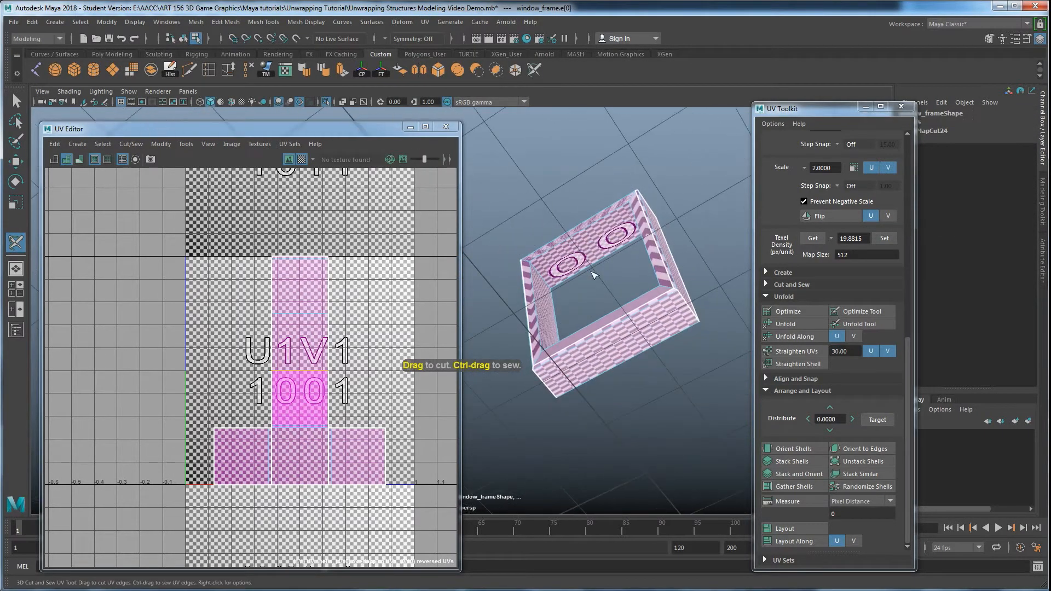
pyautogui.click(639, 350)
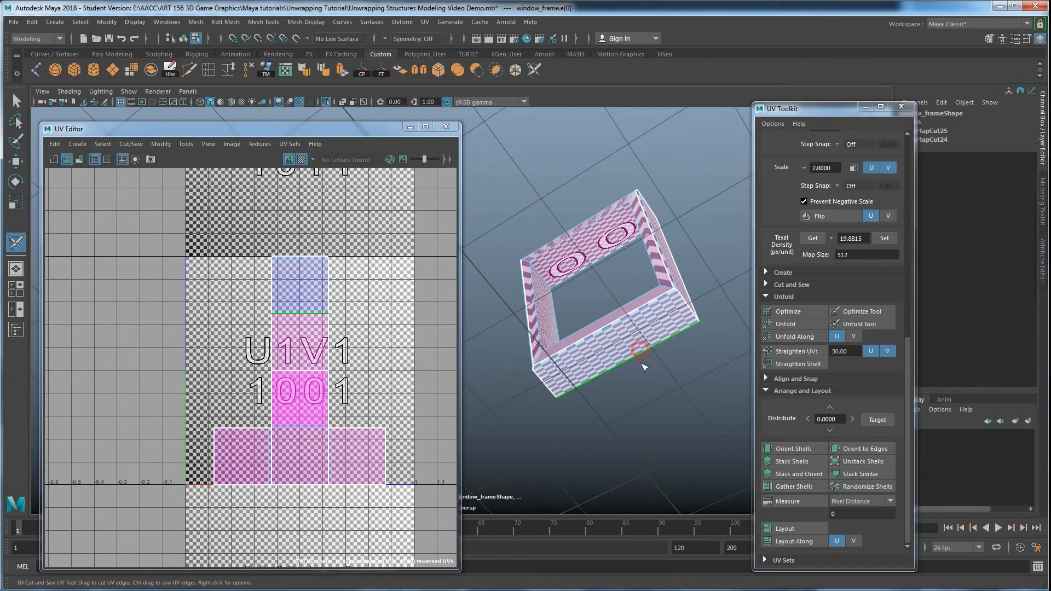
# Sew the frame's front face to its outer sides along the bottom and side edges
pyautogui.keyDown('ctrl'); pyautogui.click(619, 320); pyautogui.keyUp('ctrl')
pyautogui.click(667, 276)
pyautogui.keyDown('alt'); pyautogui.moveTo(628, 292); pyautogui.dragTo(685, 357); pyautogui.keyUp('alt')
pyautogui.keyDown('ctrl'); pyautogui.click(529, 309); pyautogui.keyUp('ctrl')
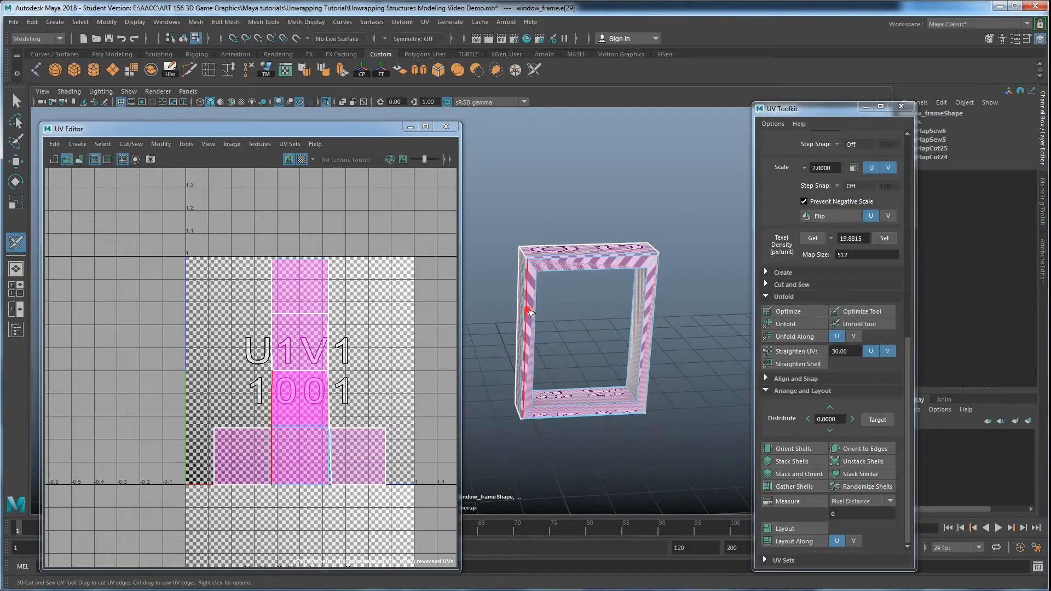
pyautogui.keyDown('alt'); pyautogui.moveTo(594, 348); pyautogui.dragTo(607, 333); pyautogui.keyUp('alt')
pyautogui.keyDown('alt'); pyautogui.moveTo(608, 333); pyautogui.dragTo(653, 335, button='middle'); pyautogui.keyUp('alt')
pyautogui.keyDown('alt'); pyautogui.moveTo(630, 359); pyautogui.dragTo(617, 341); pyautogui.keyUp('alt')
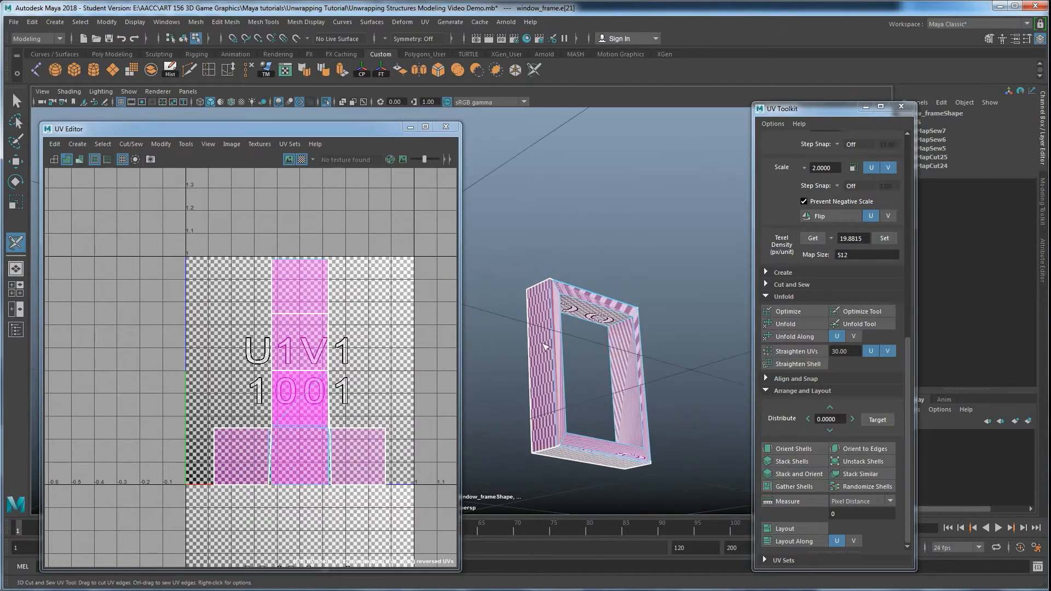
# Cut the remaining seams around the frame's opening and rim to separate the inner faces and the second ring face
pyautogui.keyDown('alt'); pyautogui.moveTo(598, 408); pyautogui.dragTo(634, 298); pyautogui.keyUp('alt')
pyautogui.click(627, 274)
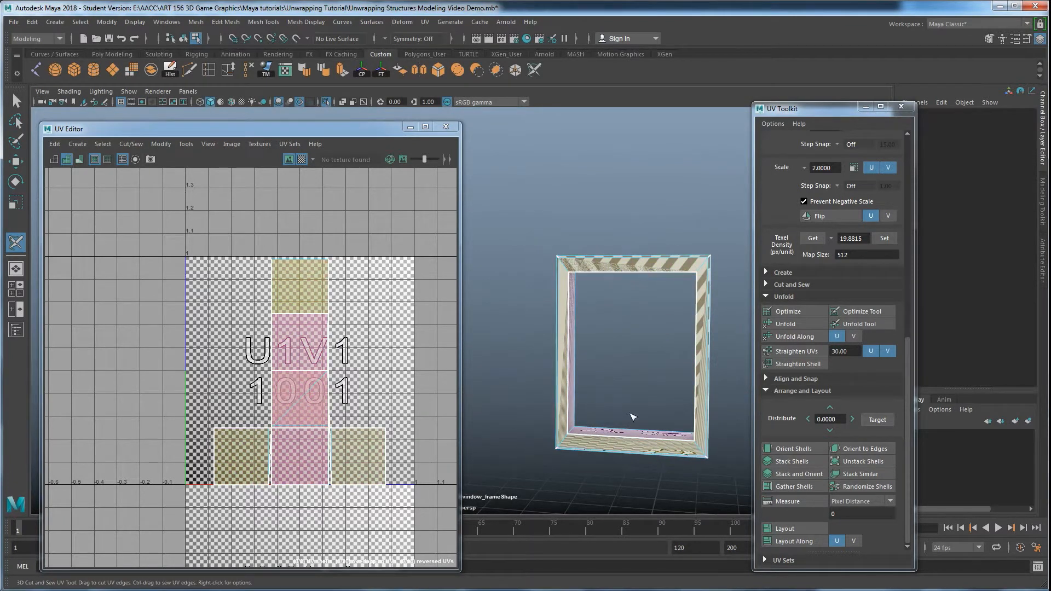
pyautogui.keyDown('alt'); pyautogui.moveTo(677, 351); pyautogui.dragTo(624, 348); pyautogui.keyUp('alt')
pyautogui.click(567, 328)
pyautogui.keyDown('alt'); pyautogui.moveTo(567, 329); pyautogui.dragTo(619, 360); pyautogui.keyUp('alt')
pyautogui.click(567, 254)
# Return to object selection with the move tool and unfold the whole window frame's UVs
pyautogui.press('w')
pyautogui.moveTo(624, 326); pyautogui.dragTo(526, 243, button='right')
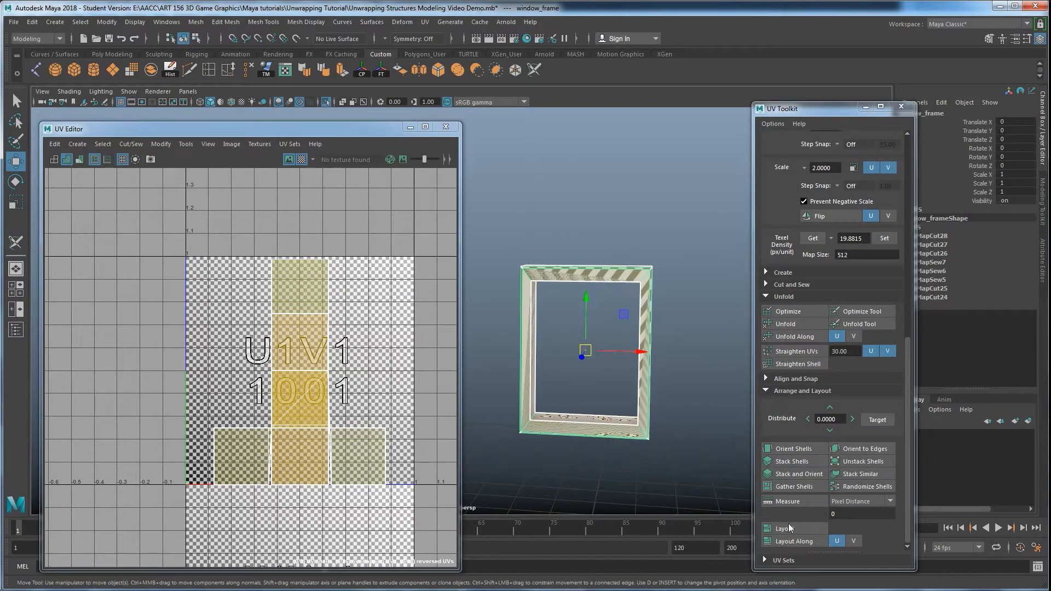
pyautogui.click(785, 324)
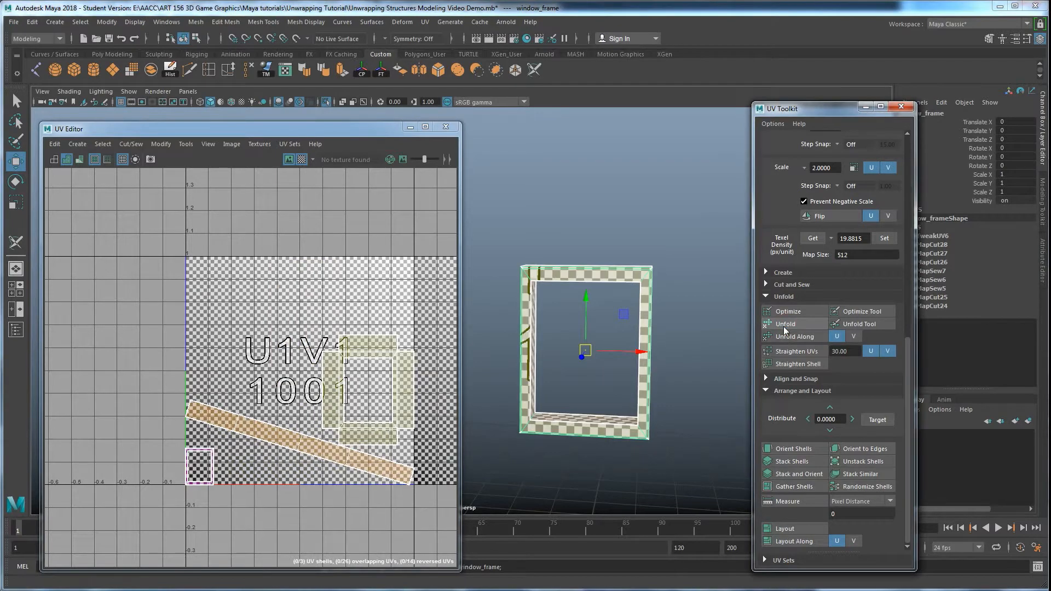
# Get the texel density of the frame's large outer shell and apply it to all of the frame's shells
pyautogui.moveTo(293, 378); pyautogui.dragTo(244, 360, button='right')
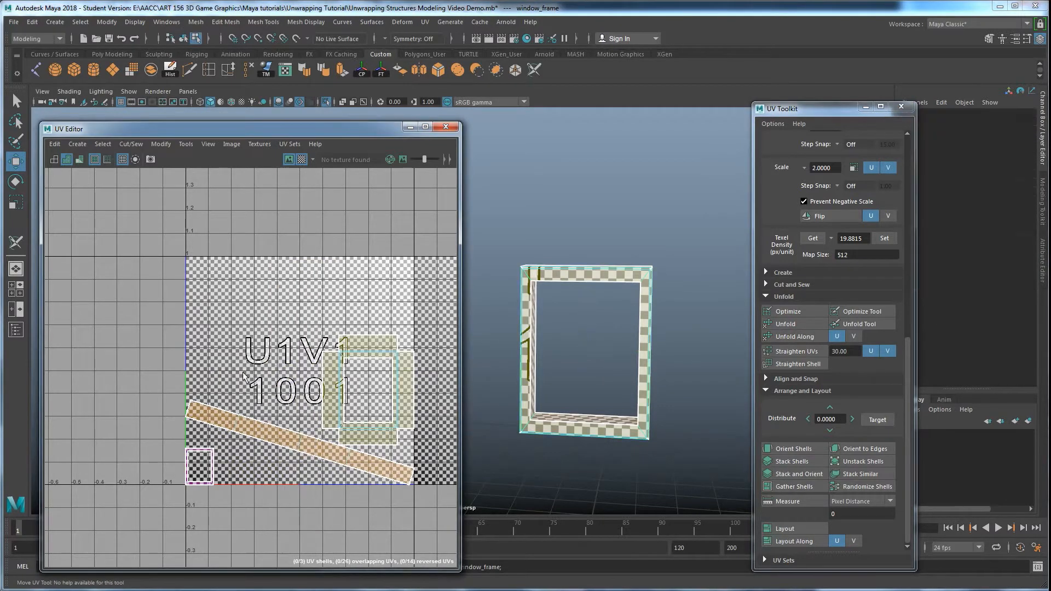
pyautogui.click(341, 403)
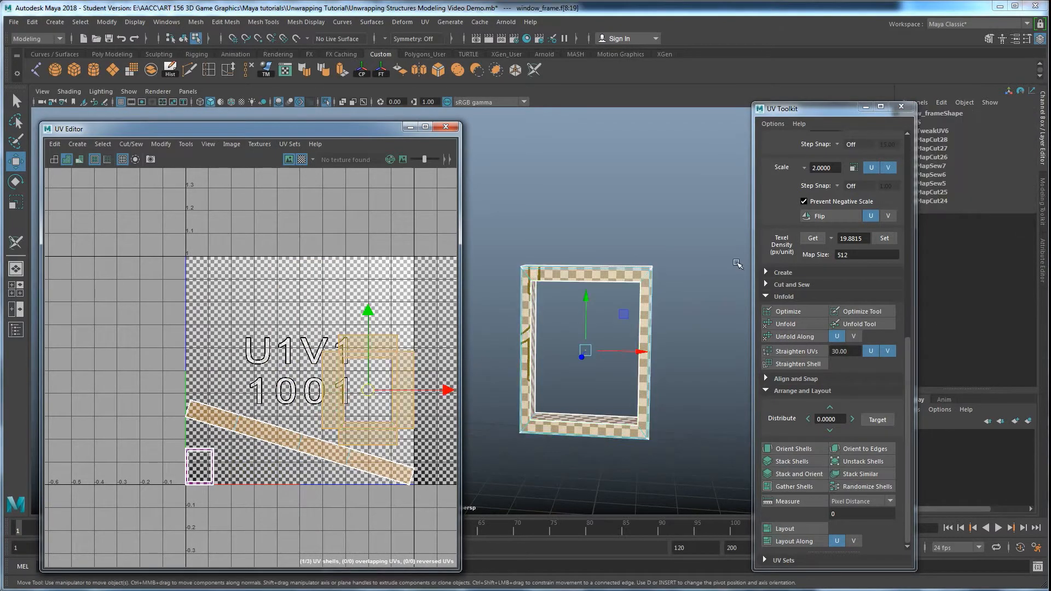
pyautogui.click(813, 238)
pyautogui.moveTo(423, 519); pyautogui.dragTo(163, 385)
pyautogui.click(884, 240)
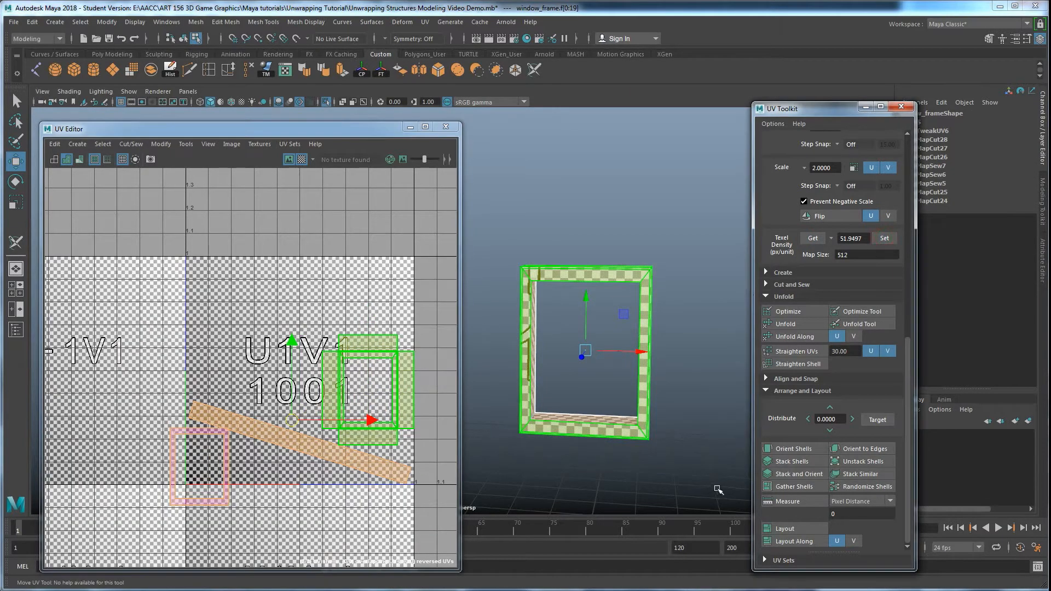
# Lay out the frame's shells in the tile and check the checker pattern on its inner and outer faces
pyautogui.click(803, 528)
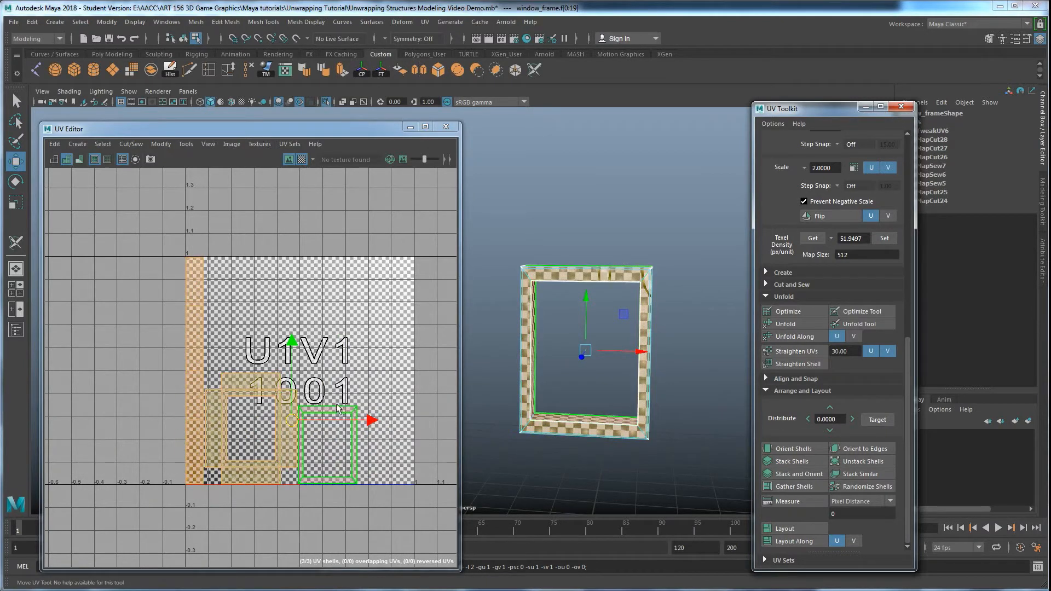
pyautogui.keyDown('alt'); pyautogui.moveTo(549, 235); pyautogui.dragTo(570, 319); pyautogui.keyUp('alt')
pyautogui.keyDown('alt'); pyautogui.moveTo(570, 320); pyautogui.dragTo(572, 357, button='middle'); pyautogui.keyUp('alt')
pyautogui.keyDown('alt'); pyautogui.moveTo(571, 356); pyautogui.dragTo(518, 290); pyautogui.keyUp('alt')
pyautogui.keyDown('alt'); pyautogui.moveTo(567, 378); pyautogui.dragTo(571, 350); pyautogui.keyUp('alt')
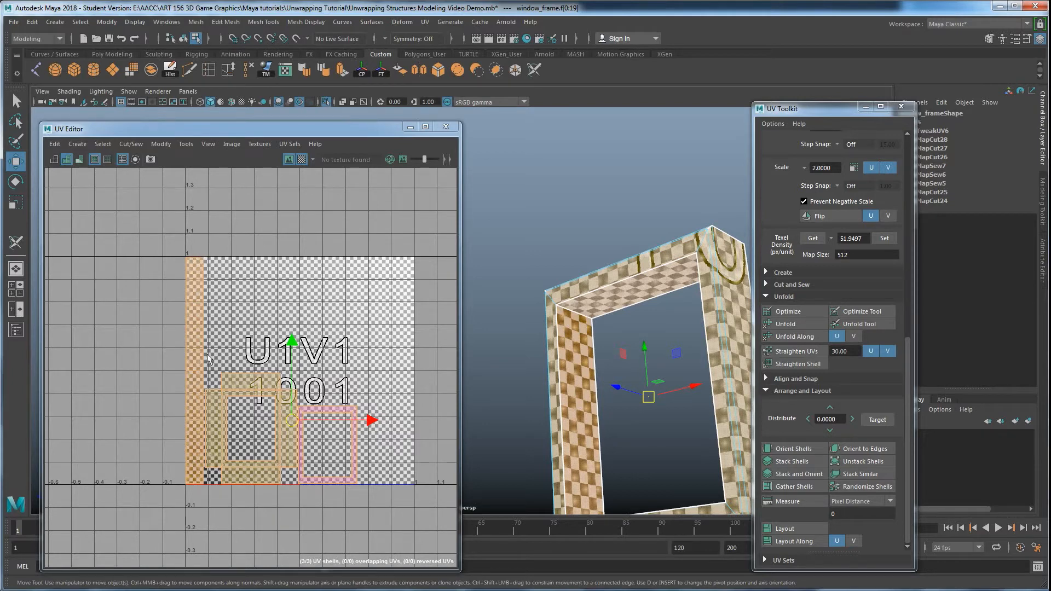
# Cut the long inner strip shell in two at the edge halfway along its length
pyautogui.click(222, 330)
pyautogui.click(195, 335)
pyautogui.moveTo(196, 335); pyautogui.dragTo(195, 309, button='right')
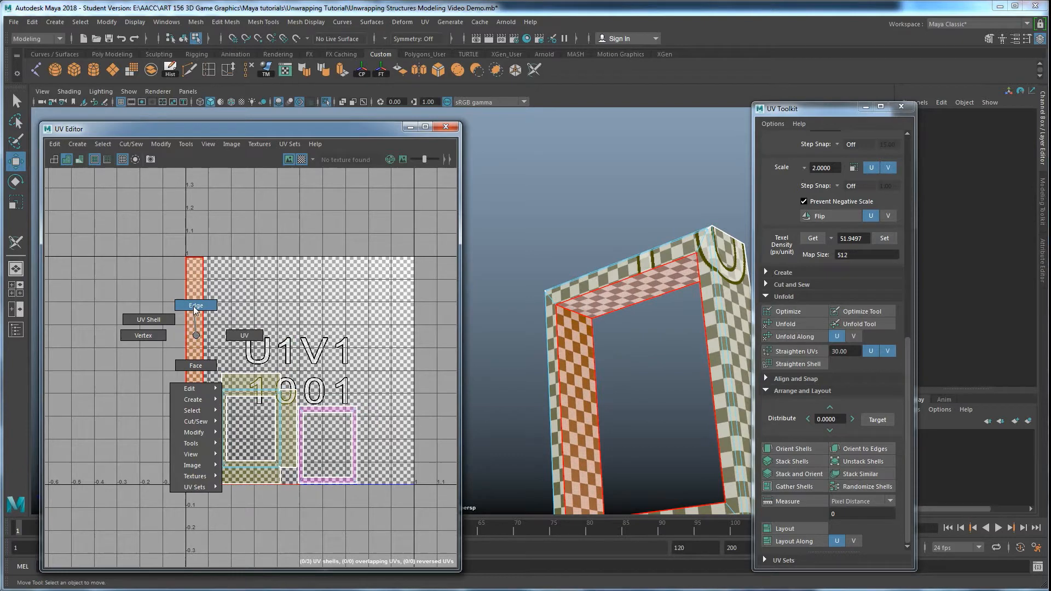
pyautogui.click(191, 372)
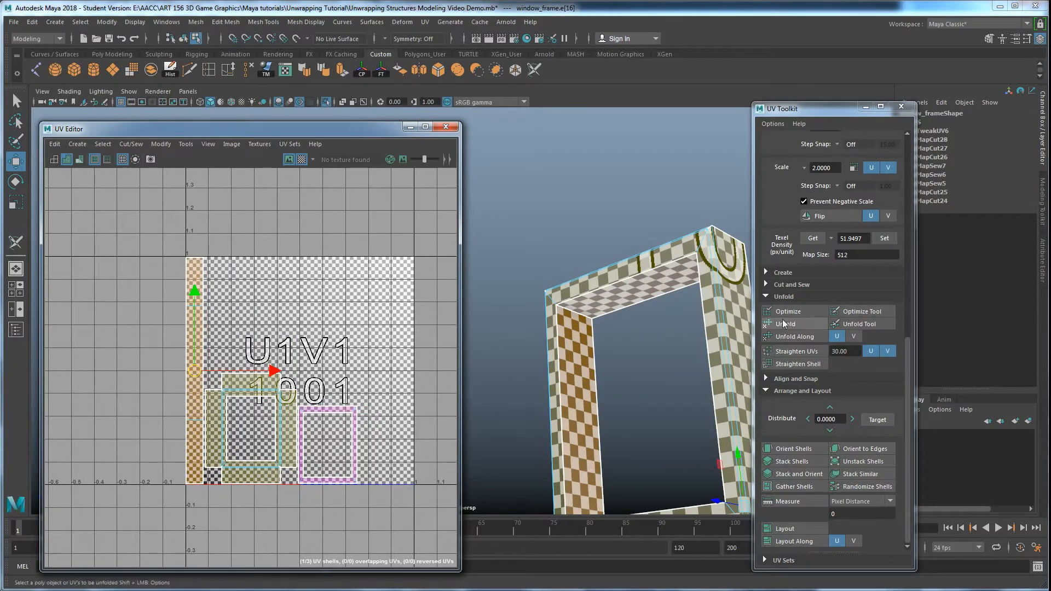
pyautogui.click(767, 282)
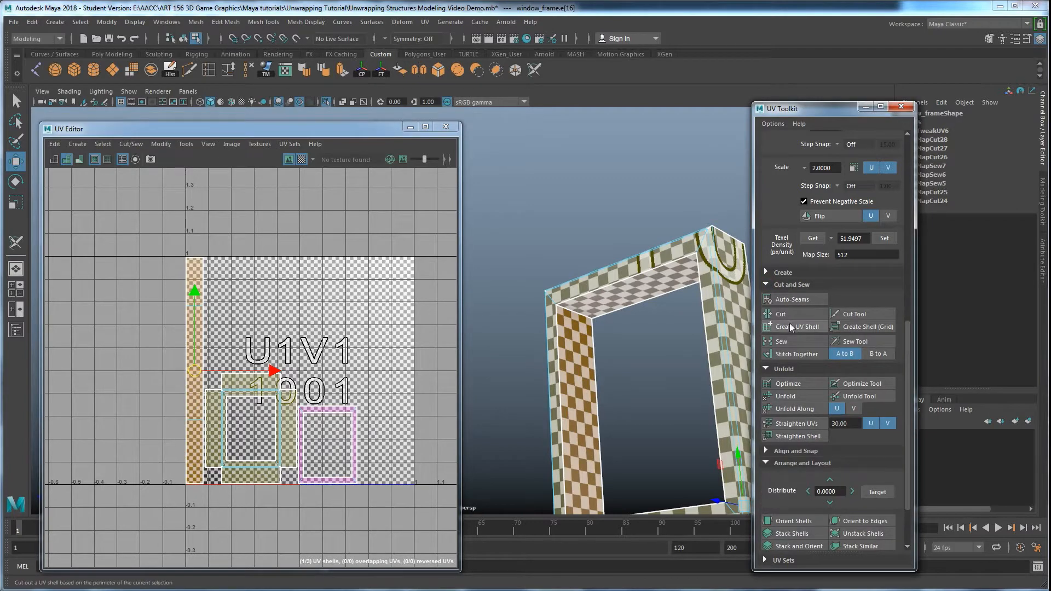
pyautogui.click(787, 314)
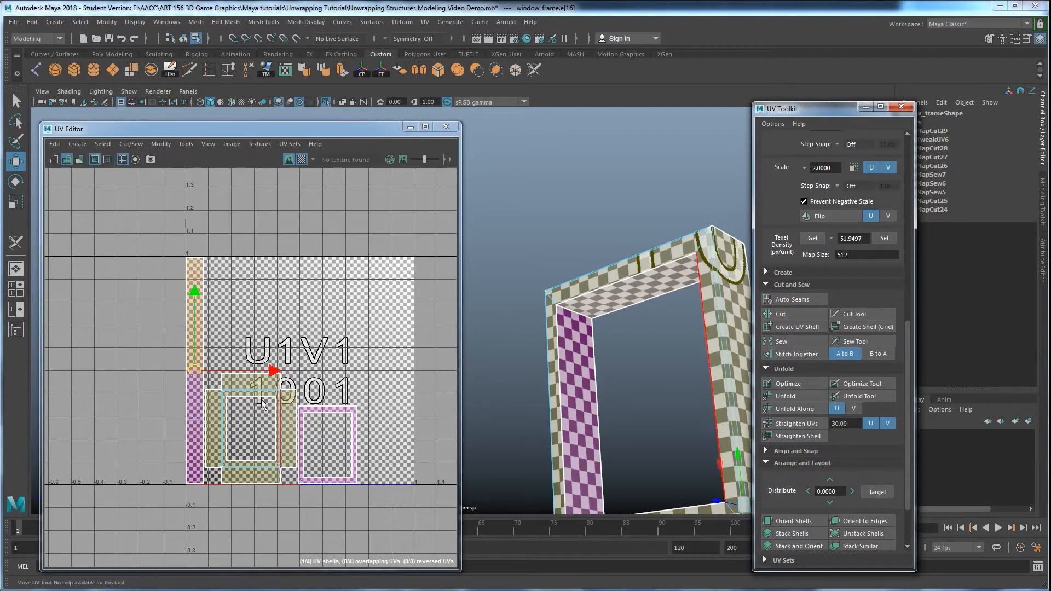
# Try laying out all of the frame's shells in the tile with the strip split in two
pyautogui.moveTo(226, 320); pyautogui.dragTo(191, 308, button='right')
pyautogui.moveTo(148, 317); pyautogui.dragTo(374, 426)
pyautogui.scroll(-3, 810, 505)
pyautogui.click(792, 529)
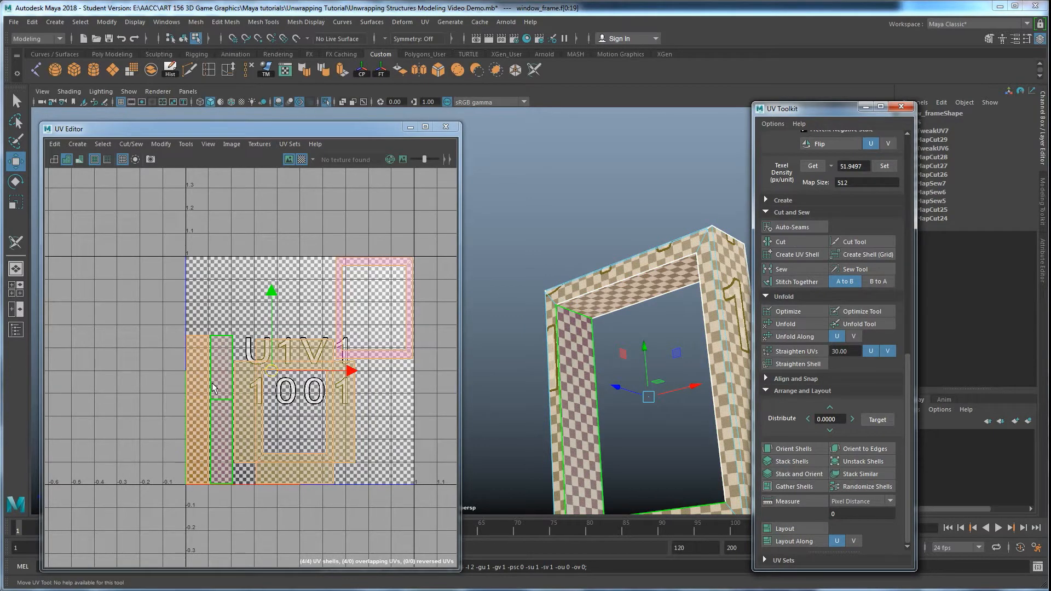
# Undo the last layout of the frame's shells
pyautogui.hotkey('ctrl', 'z')
pyautogui.hotkey('ctrl', 'z')
pyautogui.hotkey('ctrl', 'z')
pyautogui.hotkey('ctrl', 'z')
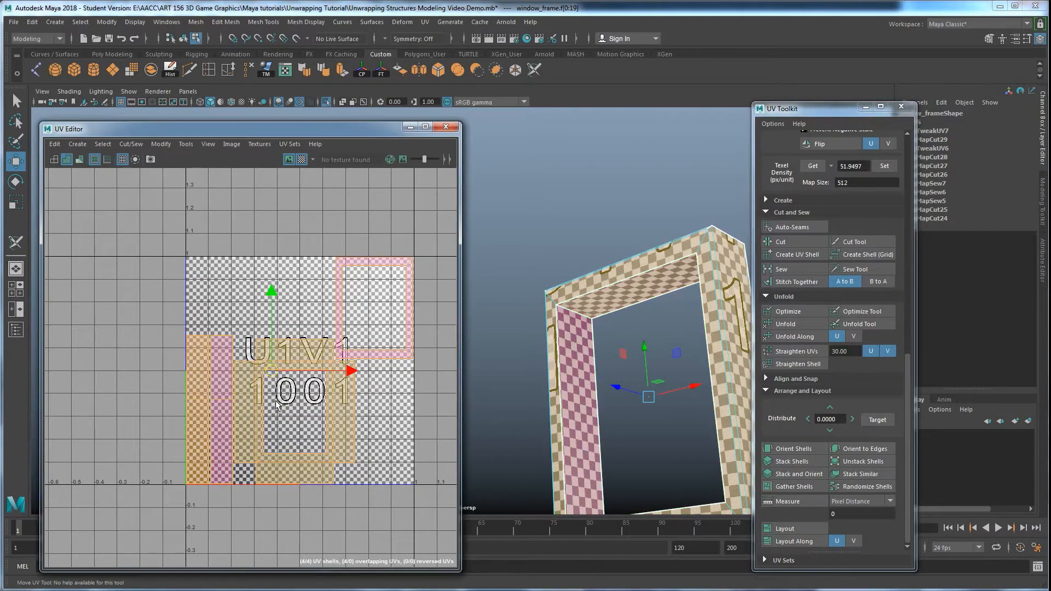
# Move the upper half of the split strip to the far side of the small ring shell and select all the shells
pyautogui.click(218, 387)
pyautogui.click(195, 343)
pyautogui.click(195, 332)
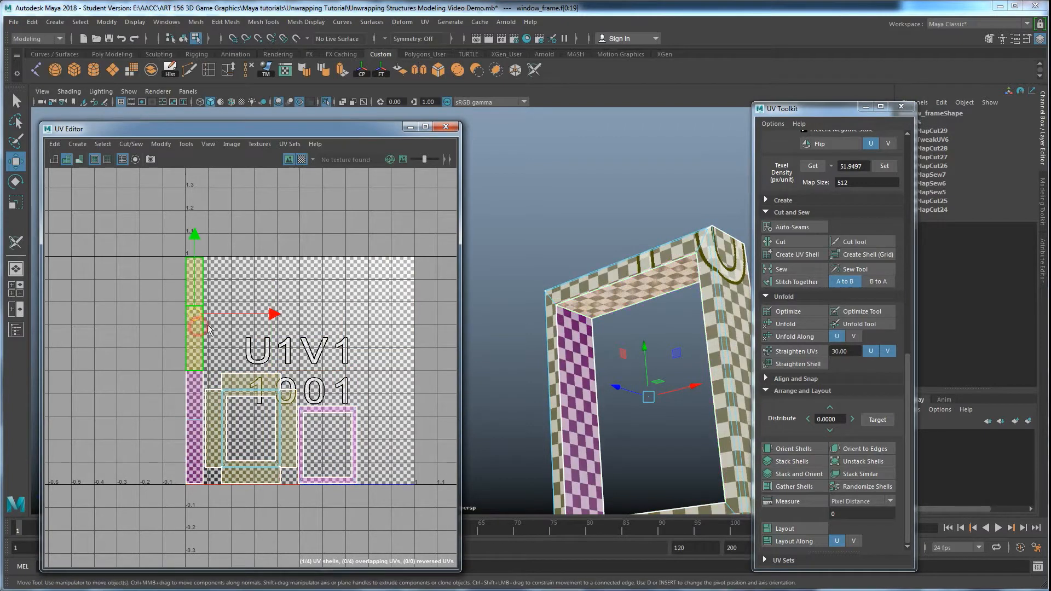
pyautogui.moveTo(195, 327); pyautogui.dragTo(373, 435)
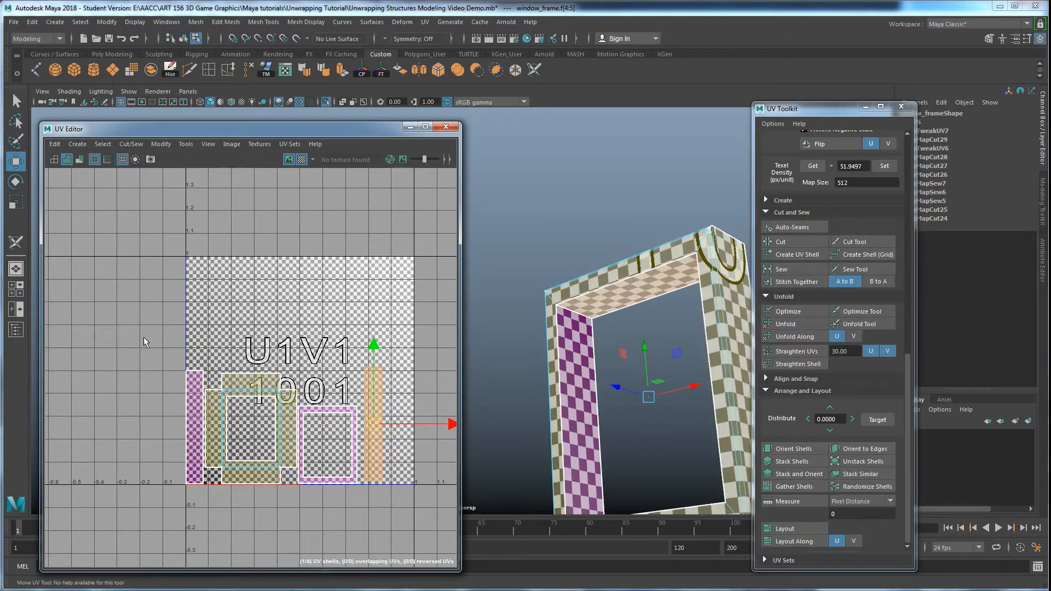
pyautogui.moveTo(144, 342); pyautogui.dragTo(401, 421)
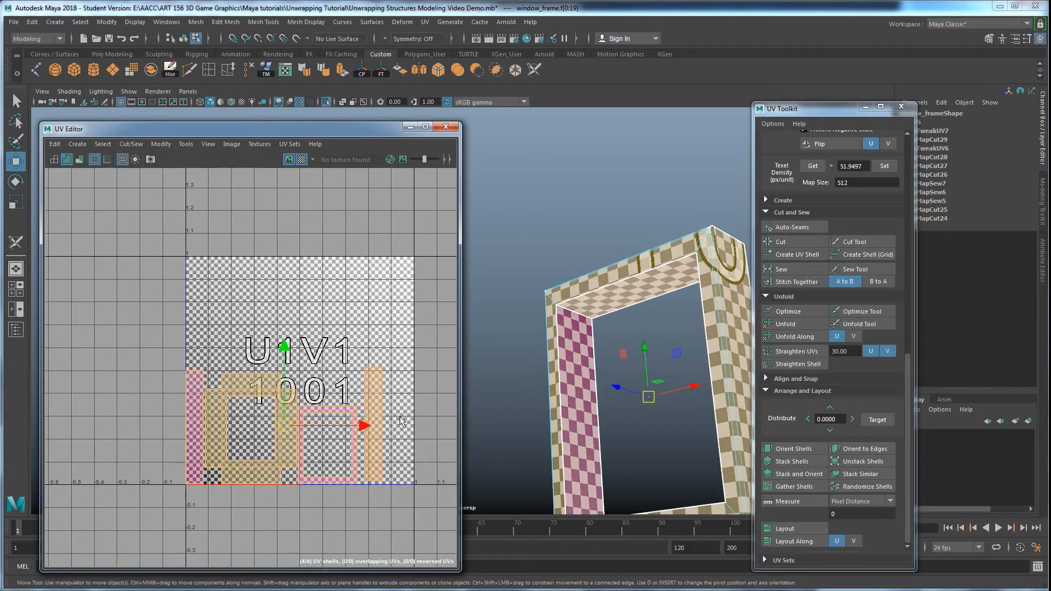
# Lay out all of the window frame's shells in the tile and bring the hidden models back into view
pyautogui.click(783, 529)
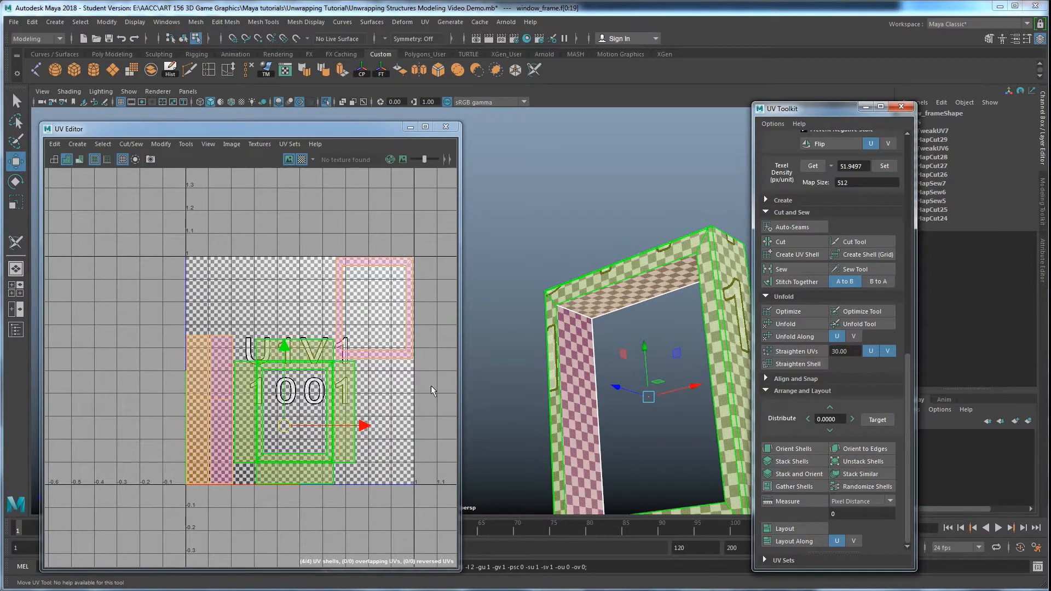
pyautogui.keyDown('alt'); pyautogui.moveTo(608, 307); pyautogui.dragTo(591, 378); pyautogui.keyUp('alt')
pyautogui.scroll(-2, 592, 379)
pyautogui.keyDown('alt'); pyautogui.moveTo(591, 379); pyautogui.dragTo(610, 330, button='middle'); pyautogui.keyUp('alt')
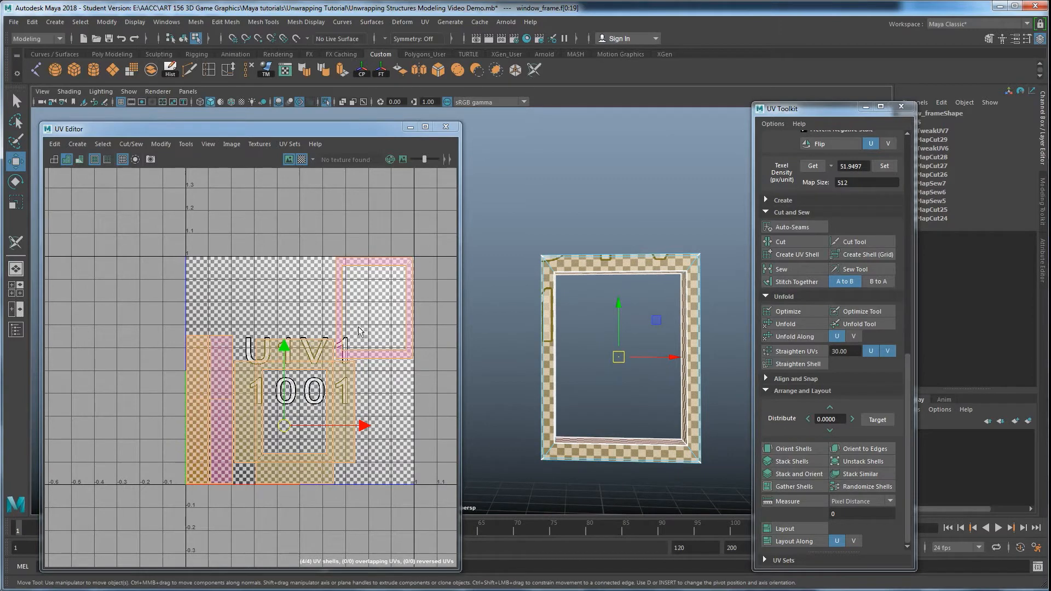
pyautogui.keyDown('alt'); pyautogui.moveTo(530, 301); pyautogui.dragTo(564, 309, button='middle'); pyautogui.keyUp('alt')
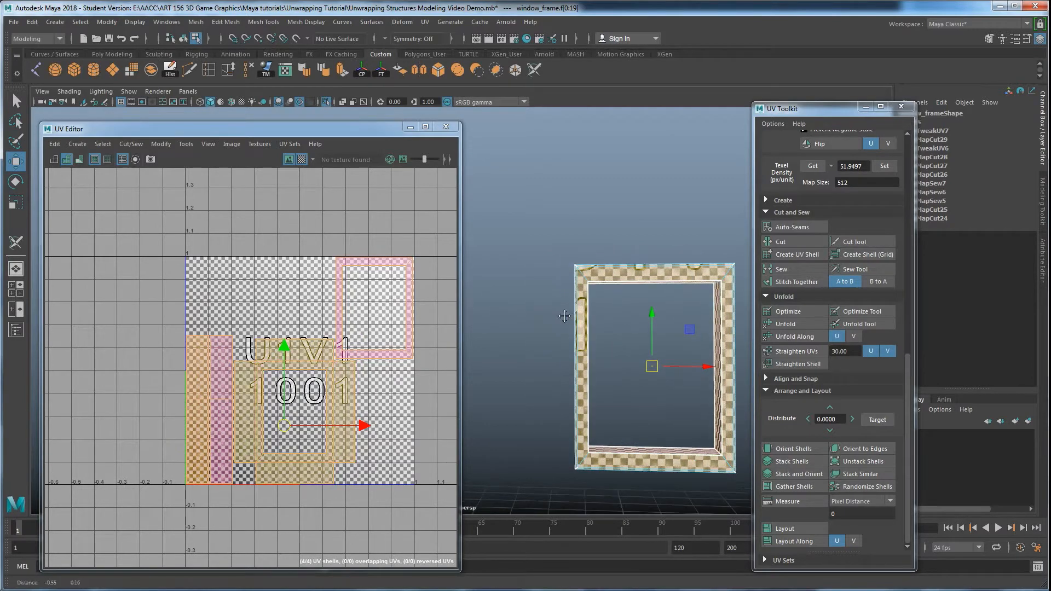
pyautogui.hotkey('ctrl', '1')
pyautogui.scroll(-2, 557, 321)
# Compare the UV shells of the window frame with those of the lower sash
pyautogui.click(600, 302)
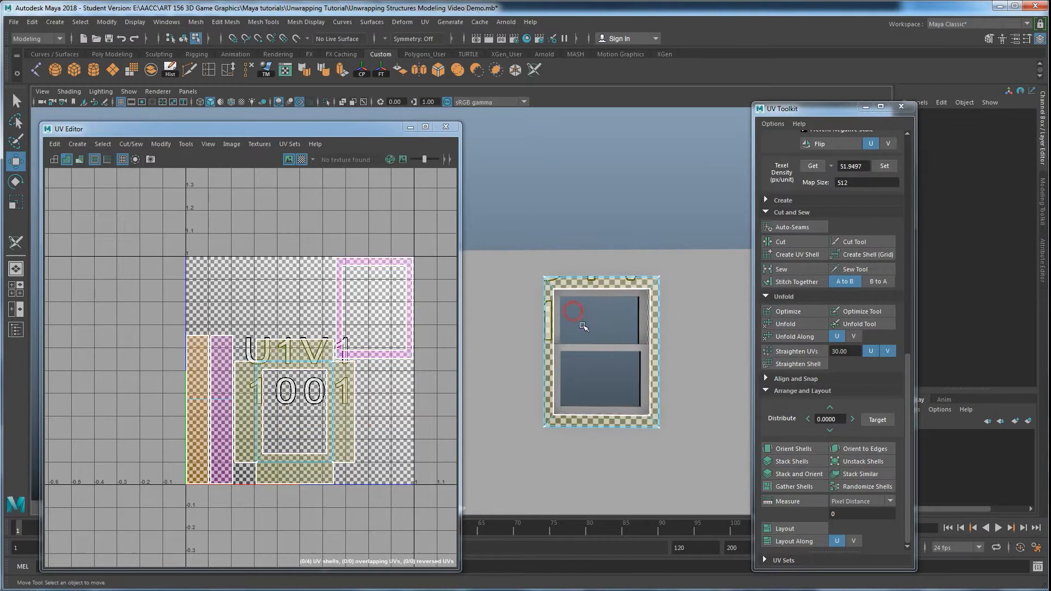
pyautogui.click(627, 355)
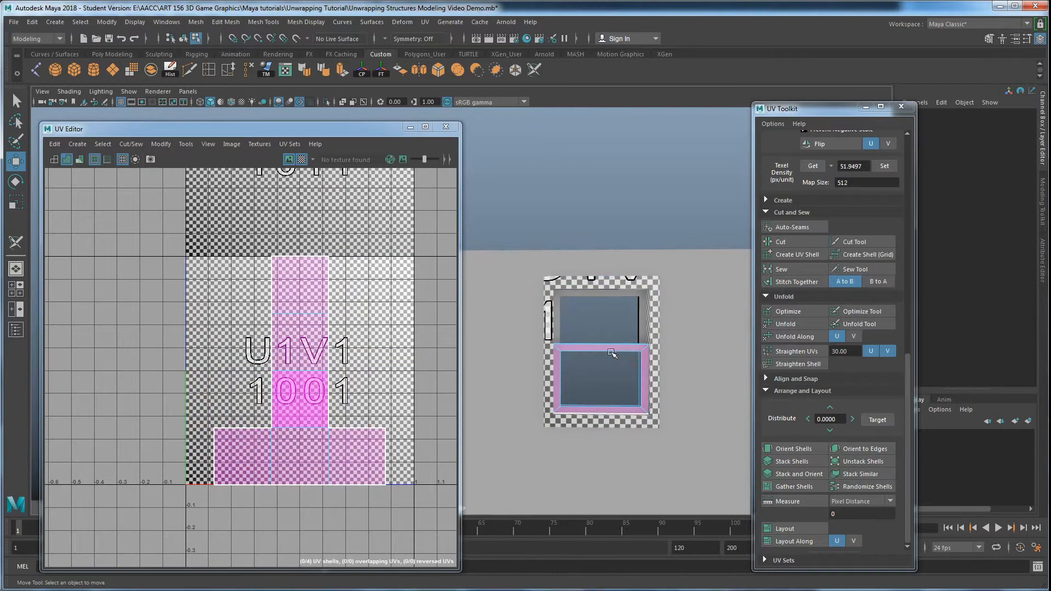
pyautogui.click(647, 283)
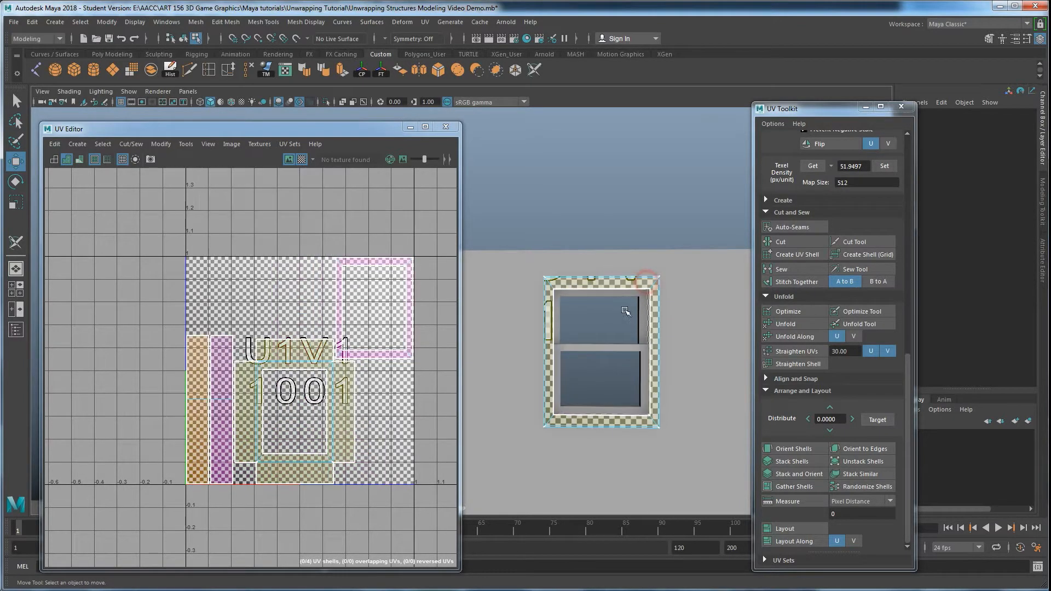
pyautogui.scroll(-3, 622, 311)
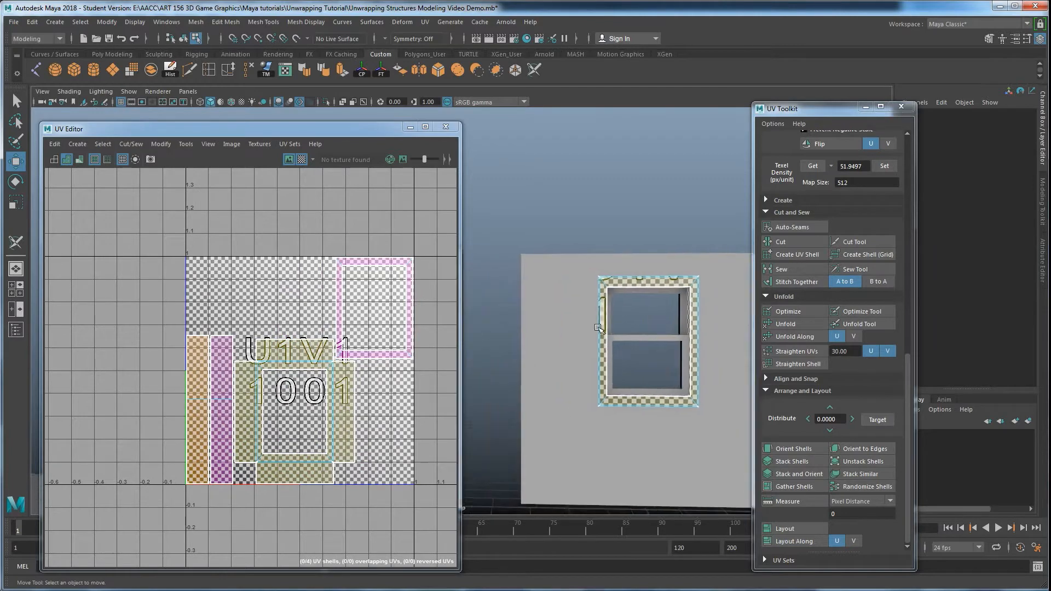
pyautogui.keyDown('alt'); pyautogui.moveTo(531, 317); pyautogui.dragTo(590, 337, button='middle'); pyautogui.keyUp('alt')
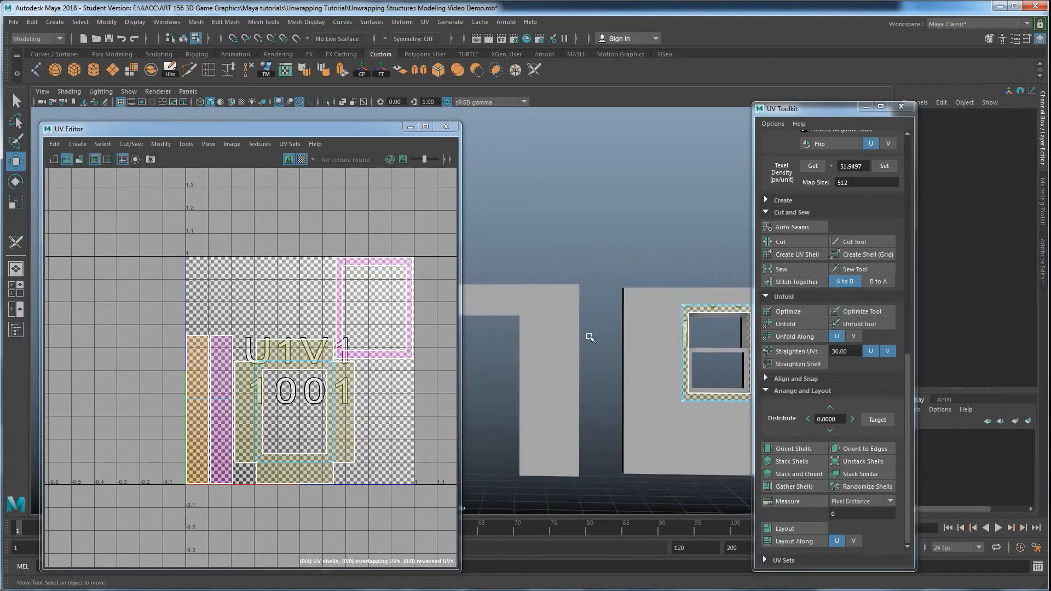
# Show the door wall's and window wall's shells together and turn off the checker texture display
pyautogui.click(556, 331)
pyautogui.keyDown('shift'); pyautogui.click(642, 332); pyautogui.keyUp('shift')
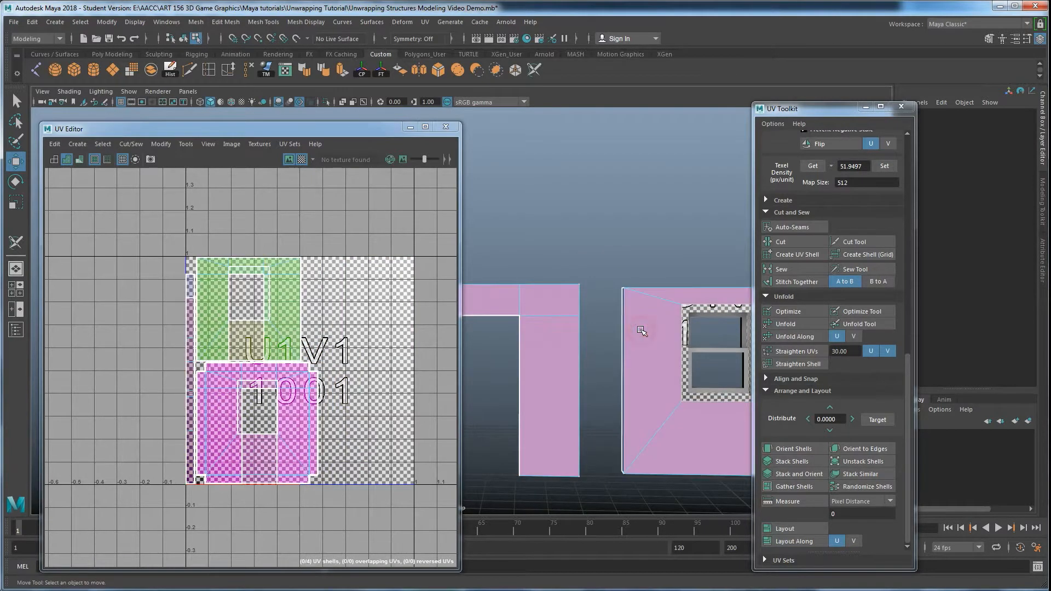
pyautogui.keyDown('alt'); pyautogui.moveTo(625, 342); pyautogui.dragTo(571, 338, button='middle'); pyautogui.keyUp('alt')
pyautogui.moveTo(632, 258); pyautogui.dragTo(604, 303)
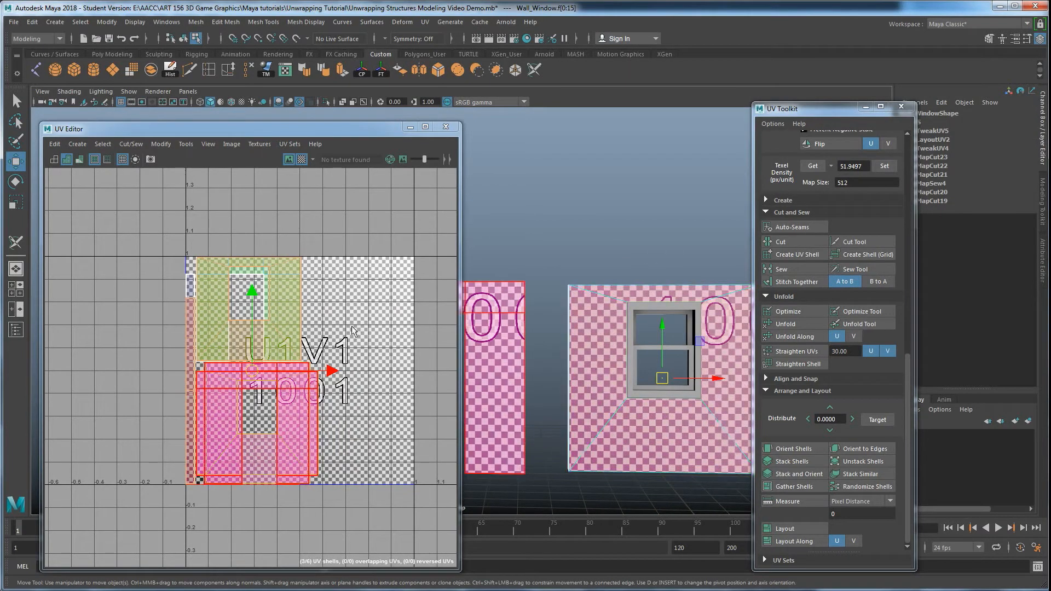
pyautogui.click(302, 159)
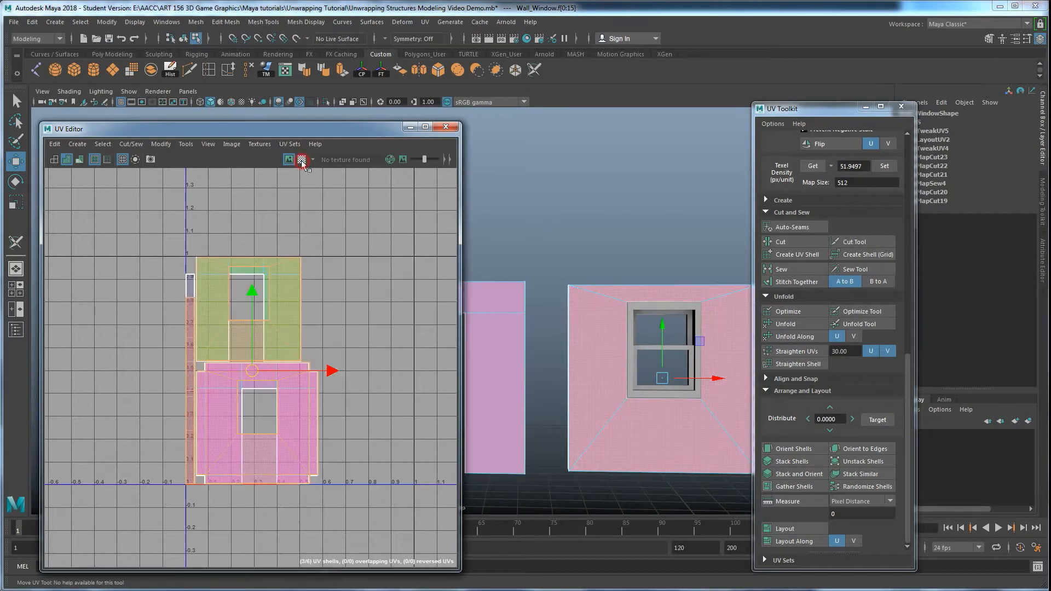
pyautogui.click(558, 347)
pyautogui.click(587, 340)
pyautogui.keyDown('shift'); pyautogui.click(504, 348); pyautogui.keyUp('shift')
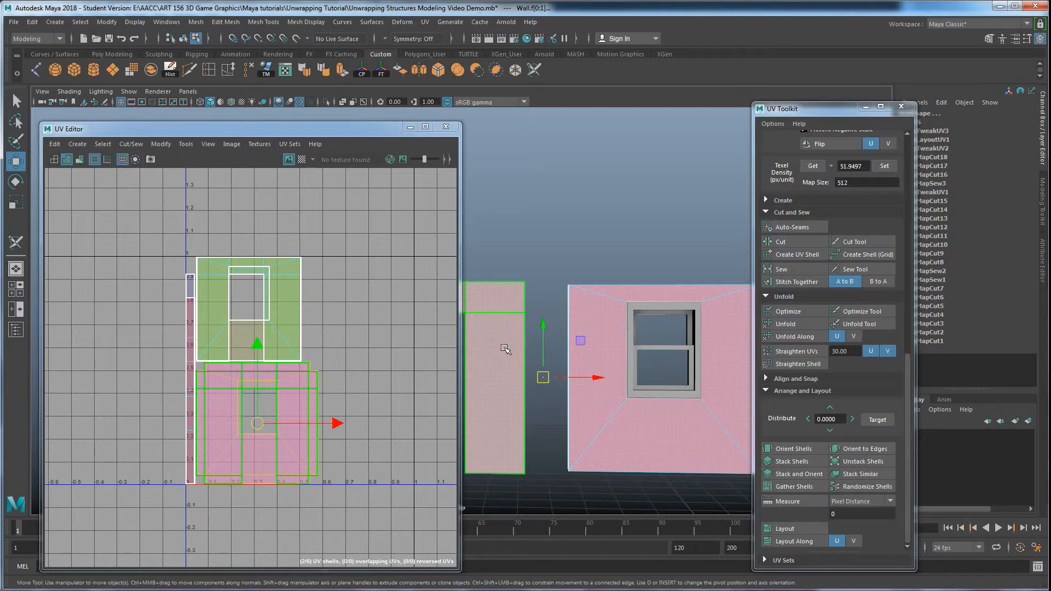
pyautogui.click(667, 326)
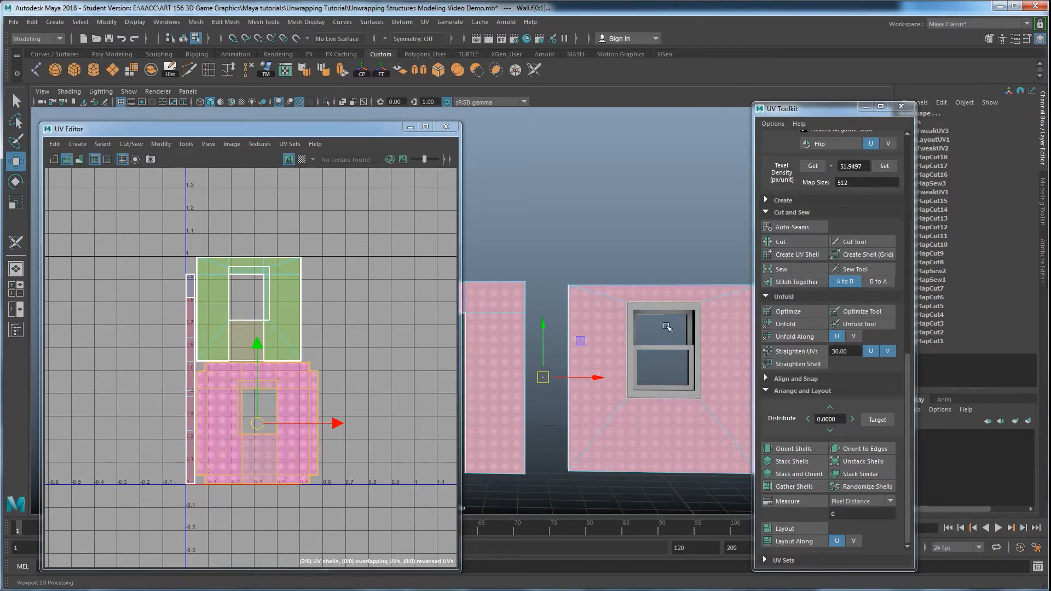
pyautogui.click(630, 305)
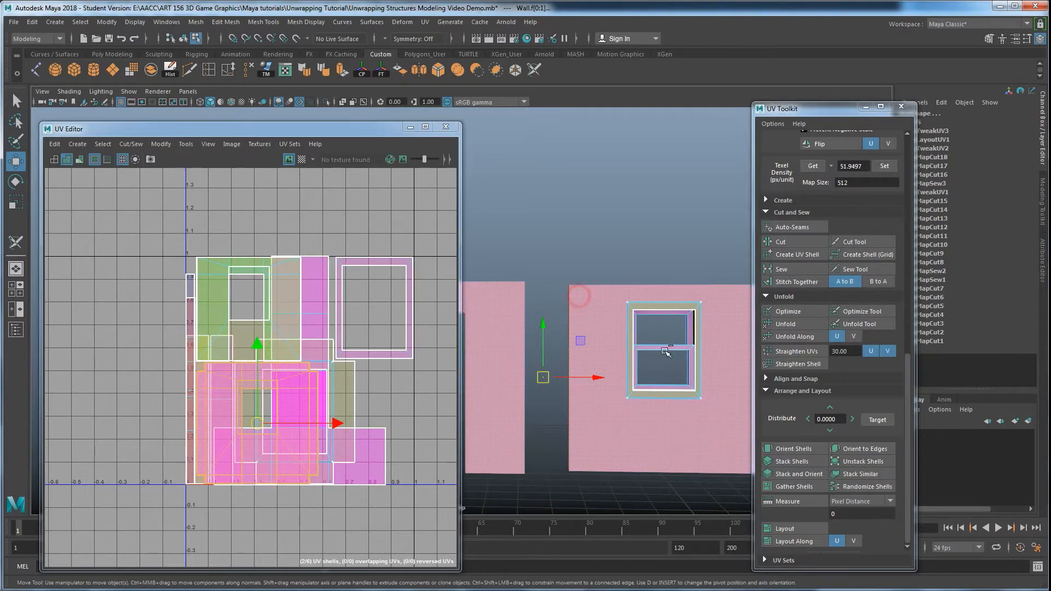
pyautogui.click(595, 267)
pyautogui.click(584, 239)
# Switch to object selection and select the door wall and the window wall together
pyautogui.rightClick(622, 302)
pyautogui.moveTo(627, 304); pyautogui.dragTo(675, 286, button='right')
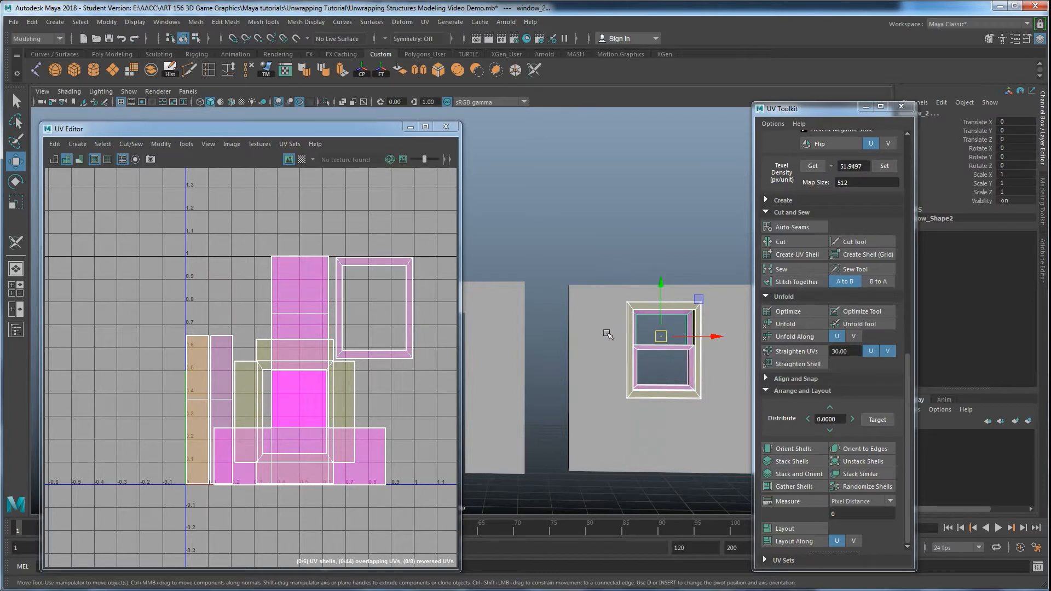
pyautogui.keyDown('ctrl'); pyautogui.click(565, 282); pyautogui.keyUp('ctrl')
pyautogui.moveTo(660, 337); pyautogui.dragTo(520, 218)
pyautogui.hotkey('ctrl', 'z')
pyautogui.click(523, 377)
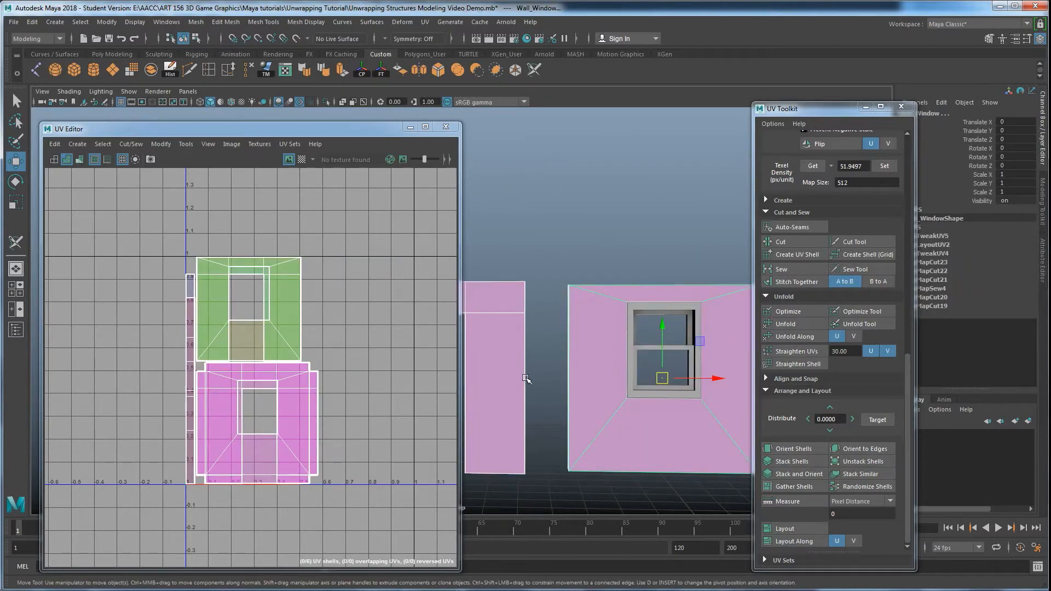
pyautogui.keyDown('alt'); pyautogui.moveTo(557, 338); pyautogui.dragTo(613, 336, button='middle'); pyautogui.keyUp('alt')
pyautogui.click(596, 238)
pyautogui.click(558, 319)
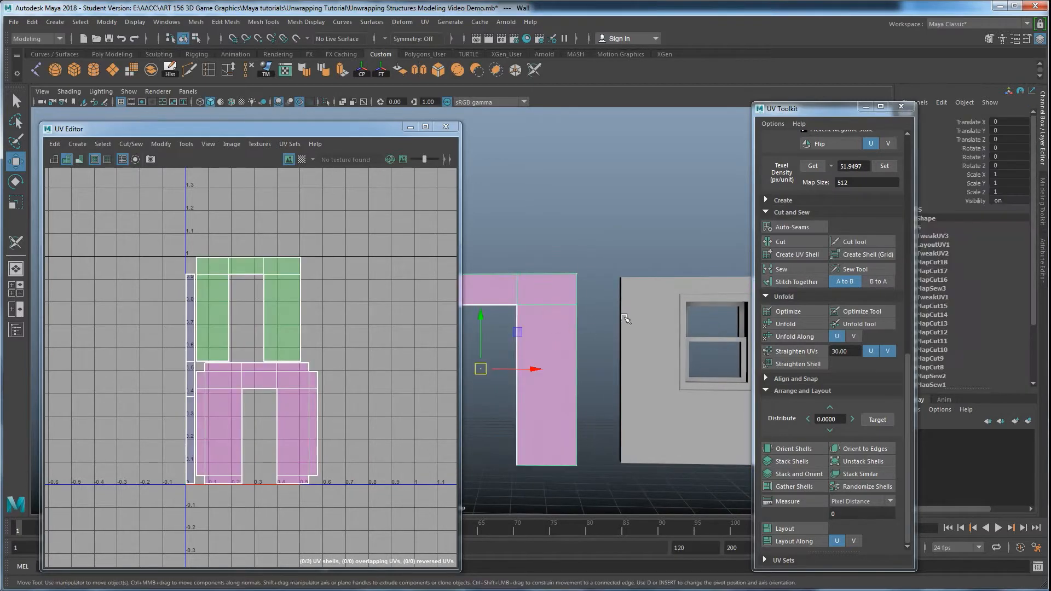
pyautogui.click(632, 318)
pyautogui.keyDown('shift'); pyautogui.click(564, 313); pyautogui.keyUp('shift')
# Select all of the window wall's UV shells and move them sideways, clear of the door wall's shells
pyautogui.rightClick(328, 295)
pyautogui.moveTo(329, 296); pyautogui.dragTo(300, 281, button='right')
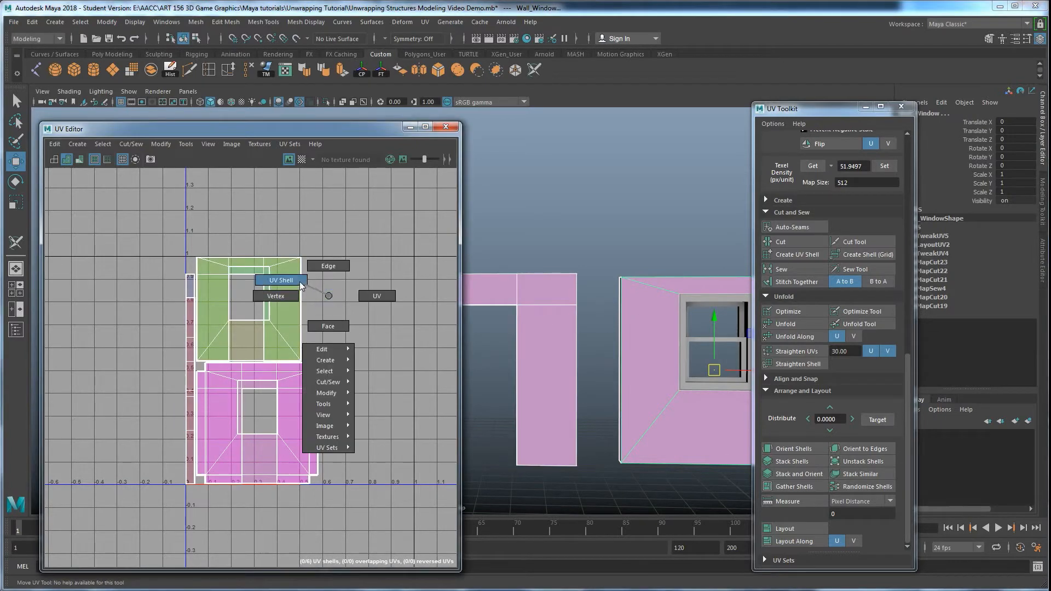
pyautogui.moveTo(298, 330); pyautogui.dragTo(270, 314, button='right')
pyautogui.click(257, 341)
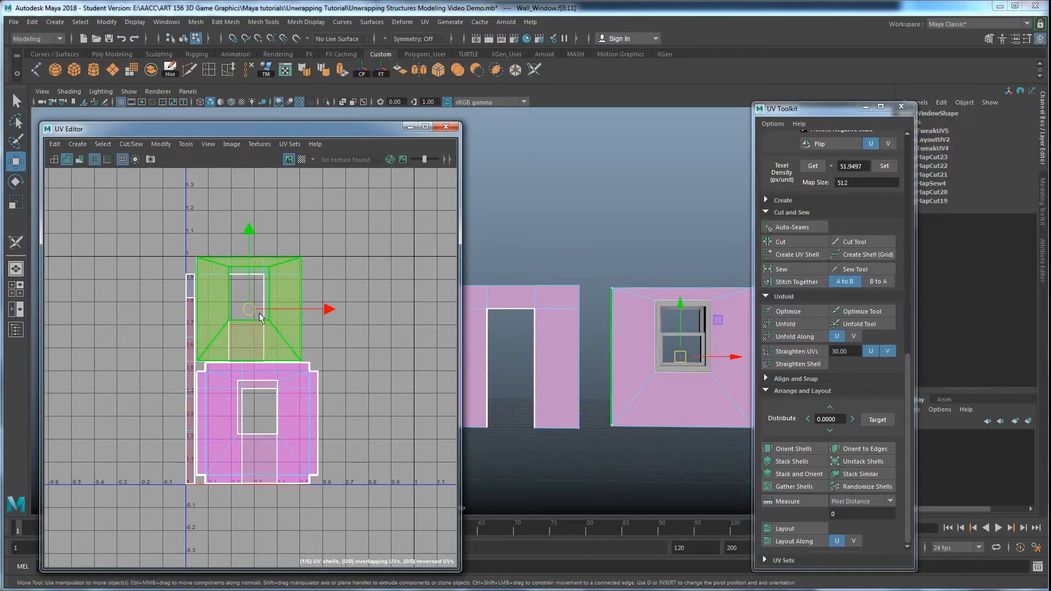
pyautogui.scroll(-2, 569, 329)
pyautogui.keyDown('alt'); pyautogui.moveTo(570, 330); pyautogui.dragTo(561, 330, button='middle'); pyautogui.keyUp('alt')
pyautogui.keyDown('shift'); pyautogui.moveTo(560, 262); pyautogui.dragTo(712, 441); pyautogui.keyUp('shift')
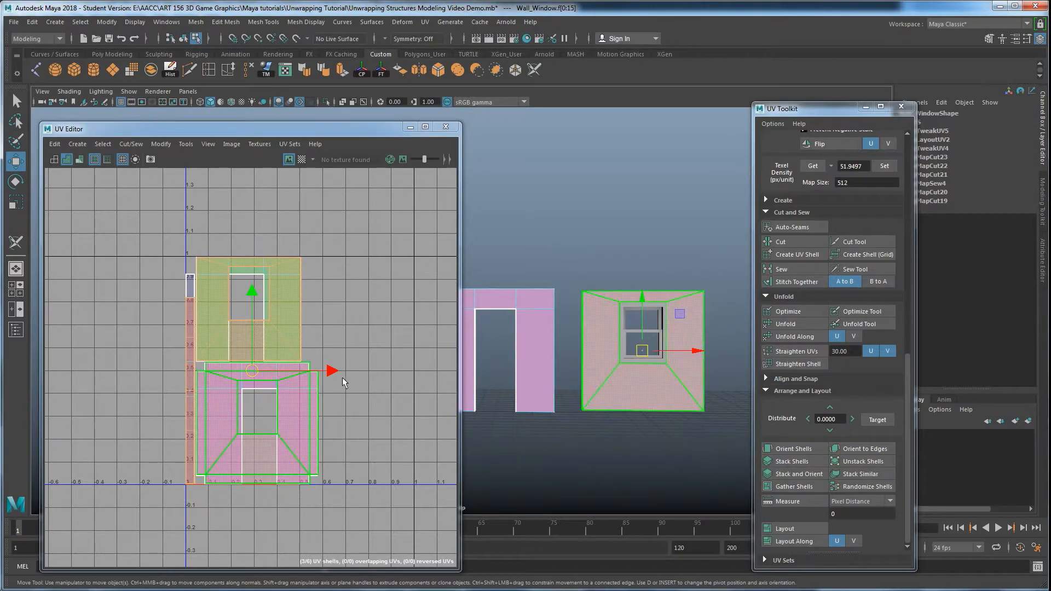
pyautogui.moveTo(348, 372); pyautogui.dragTo(471, 383)
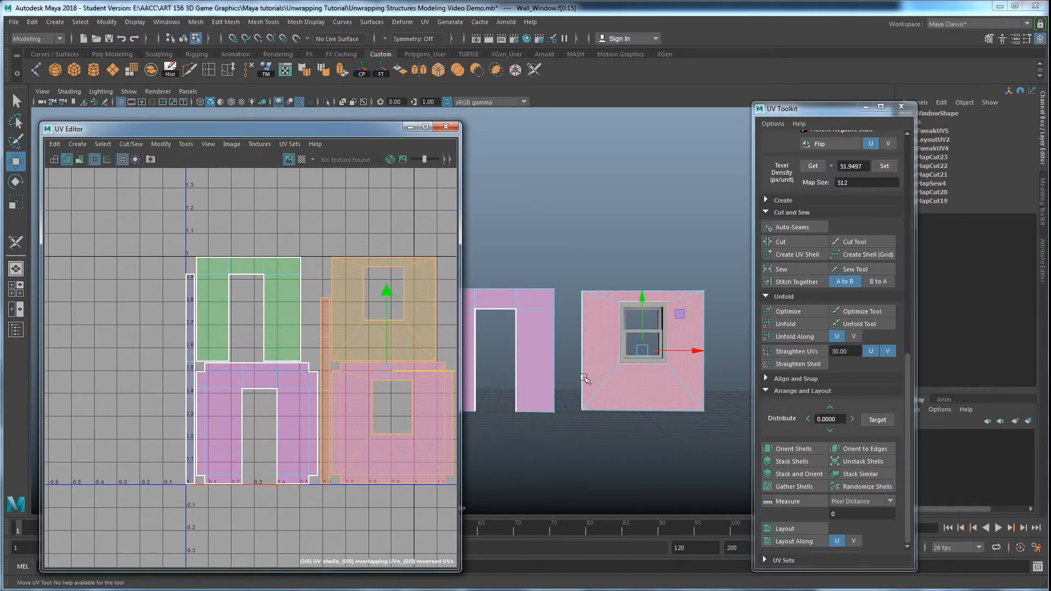
# Select the shells of both walls and lay them out together in the UV tile
pyautogui.keyDown('alt'); pyautogui.moveTo(343, 363); pyautogui.dragTo(293, 356, button='middle'); pyautogui.keyUp('alt')
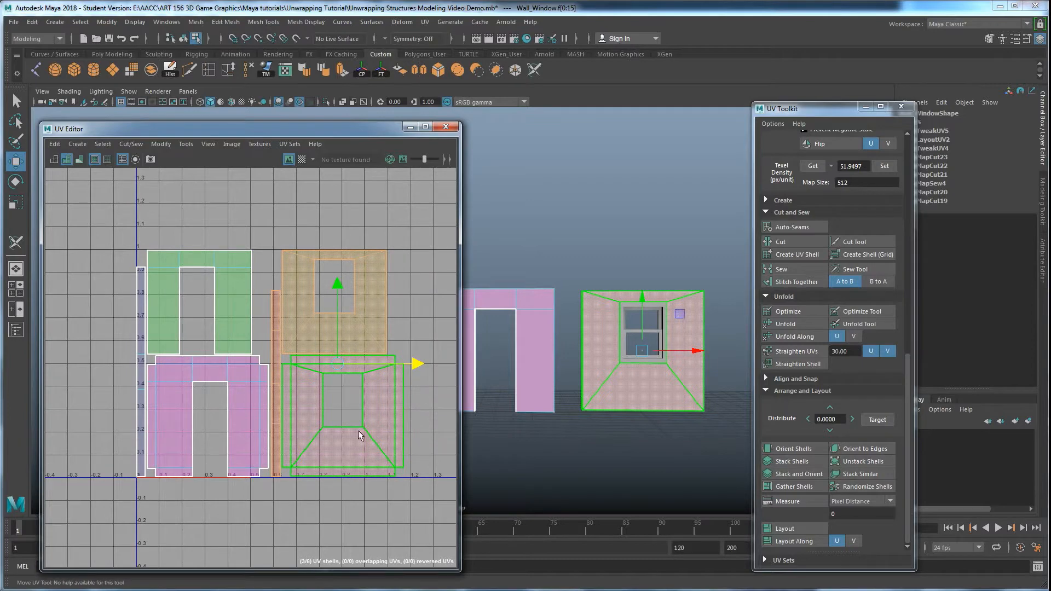
pyautogui.keyDown('alt'); pyautogui.moveTo(296, 395); pyautogui.dragTo(331, 387, button='middle'); pyautogui.keyUp('alt')
pyautogui.moveTo(133, 229); pyautogui.dragTo(452, 476)
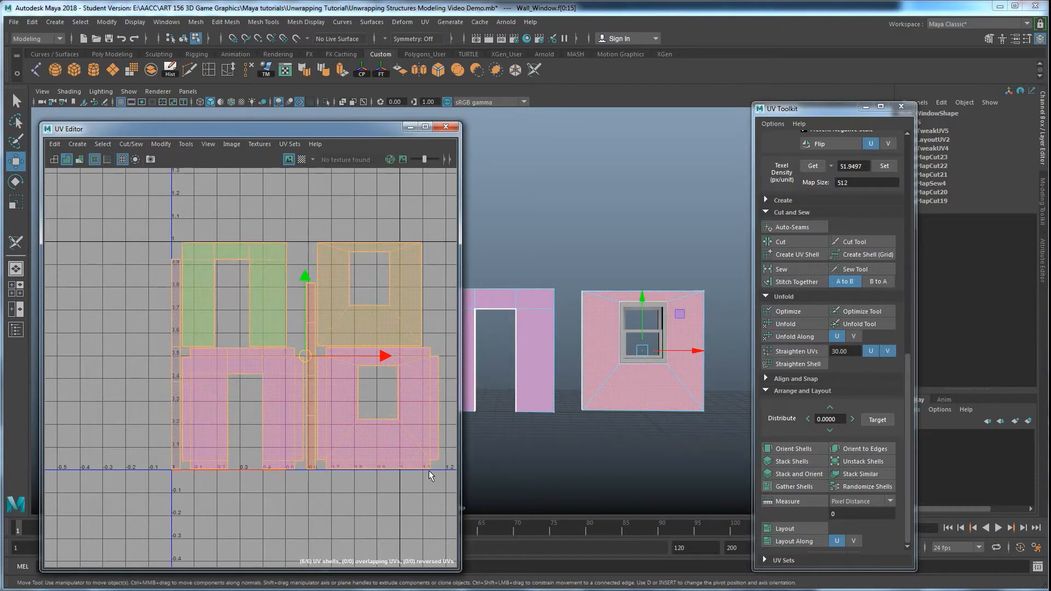
pyautogui.click(793, 527)
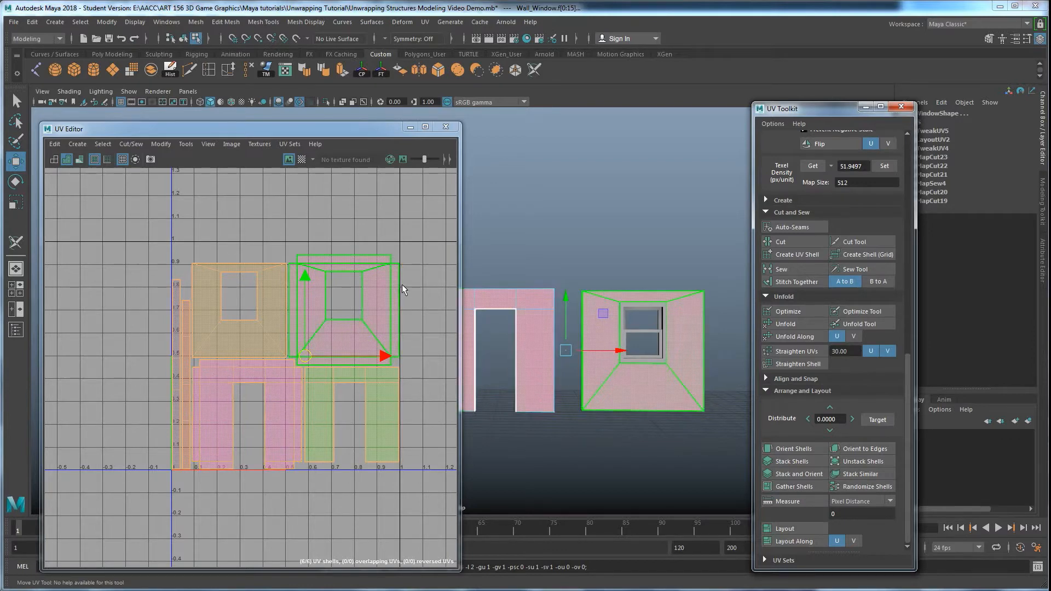
pyautogui.keyDown('alt'); pyautogui.moveTo(571, 332); pyautogui.dragTo(602, 313, button='middle'); pyautogui.keyUp('alt')
pyautogui.scroll(-2, 603, 312)
pyautogui.keyDown('alt'); pyautogui.moveTo(602, 315); pyautogui.dragTo(596, 335); pyautogui.keyUp('alt')
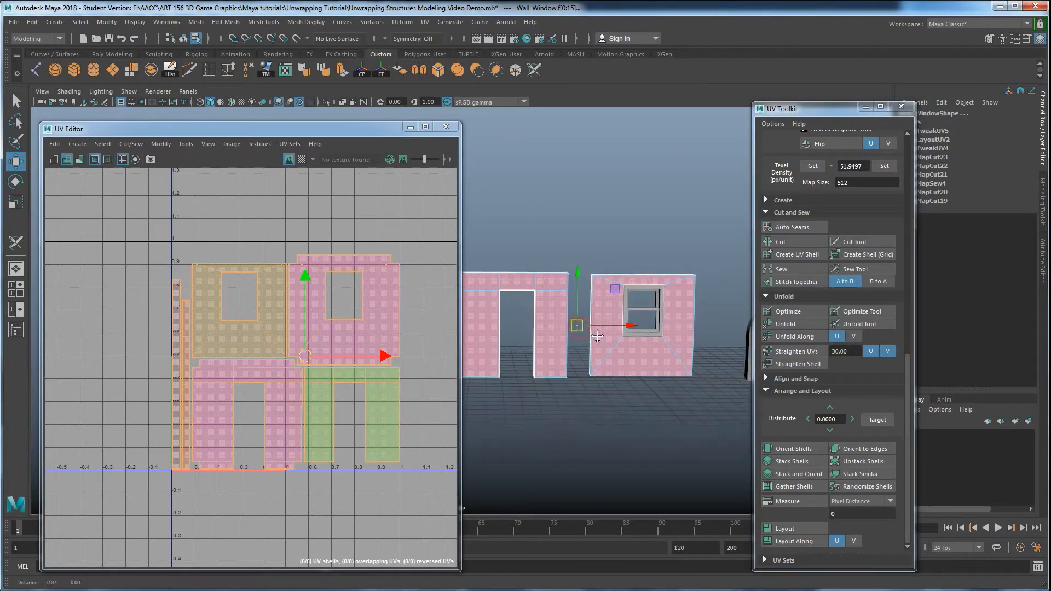
pyautogui.keyDown('alt'); pyautogui.moveTo(582, 329); pyautogui.dragTo(604, 334, button='middle'); pyautogui.keyUp('alt')
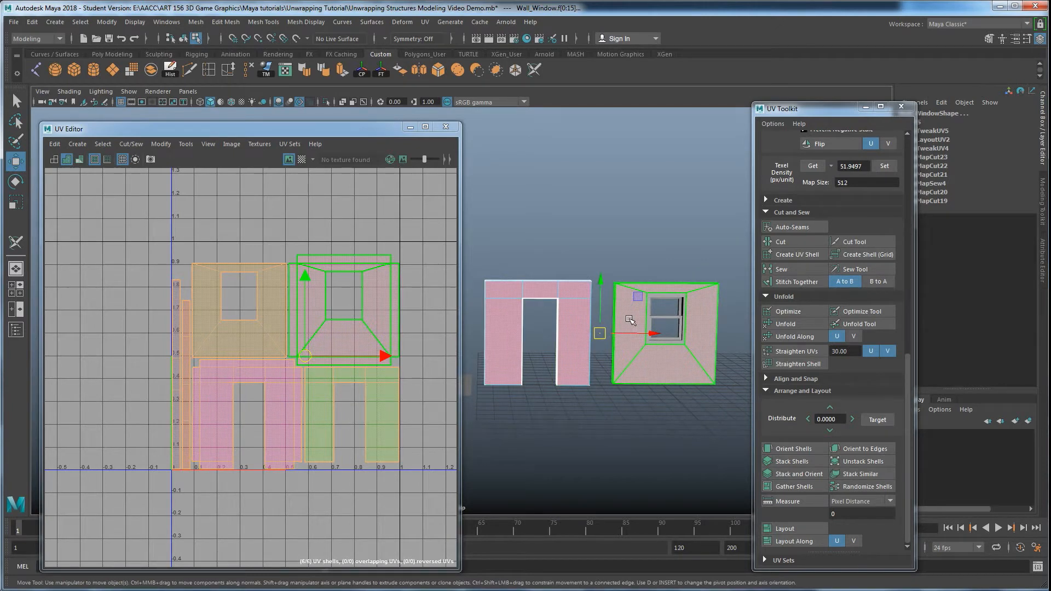
# Return to object selection and move the door wall about 1.58 units along X to meet the window wall
pyautogui.click(289, 214)
pyautogui.rightClick(259, 232)
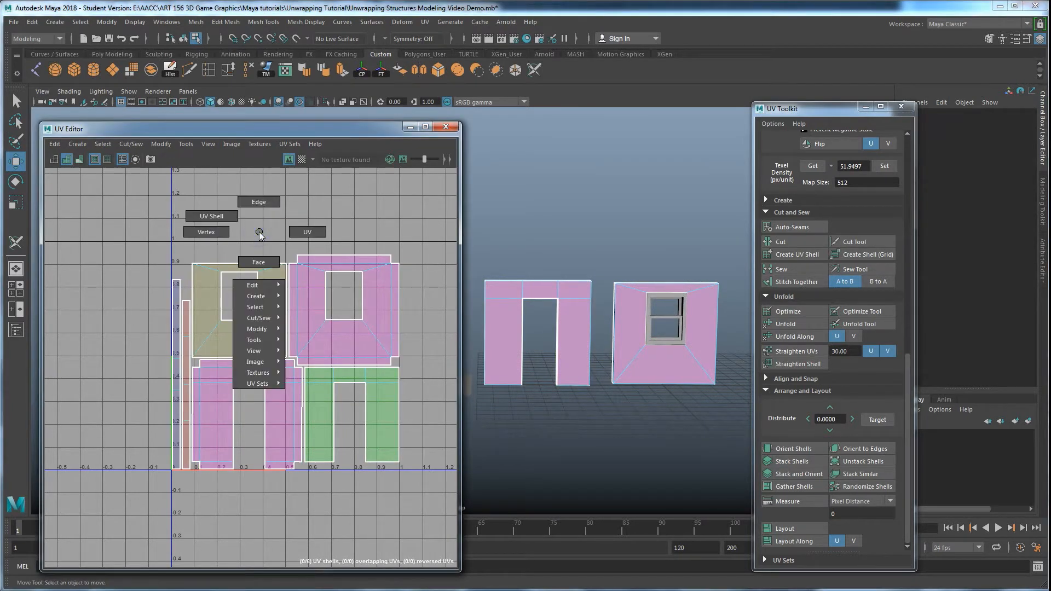
pyautogui.click(211, 216)
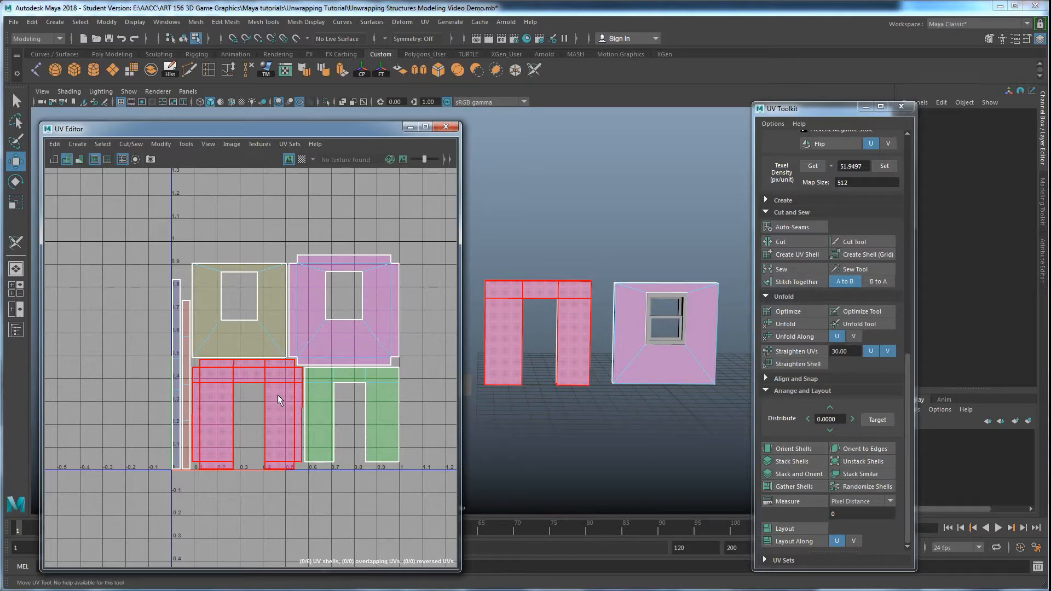
pyautogui.moveTo(564, 296); pyautogui.dragTo(636, 279, button='right')
pyautogui.moveTo(589, 334); pyautogui.dragTo(614, 334)
pyautogui.click(654, 257)
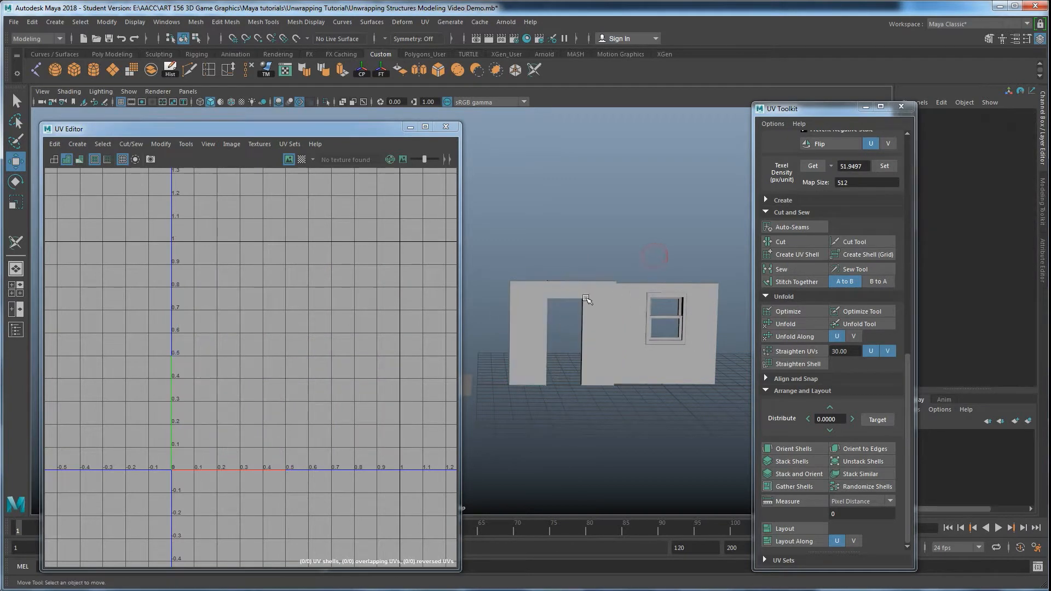
pyautogui.press('space')
pyautogui.press('space')
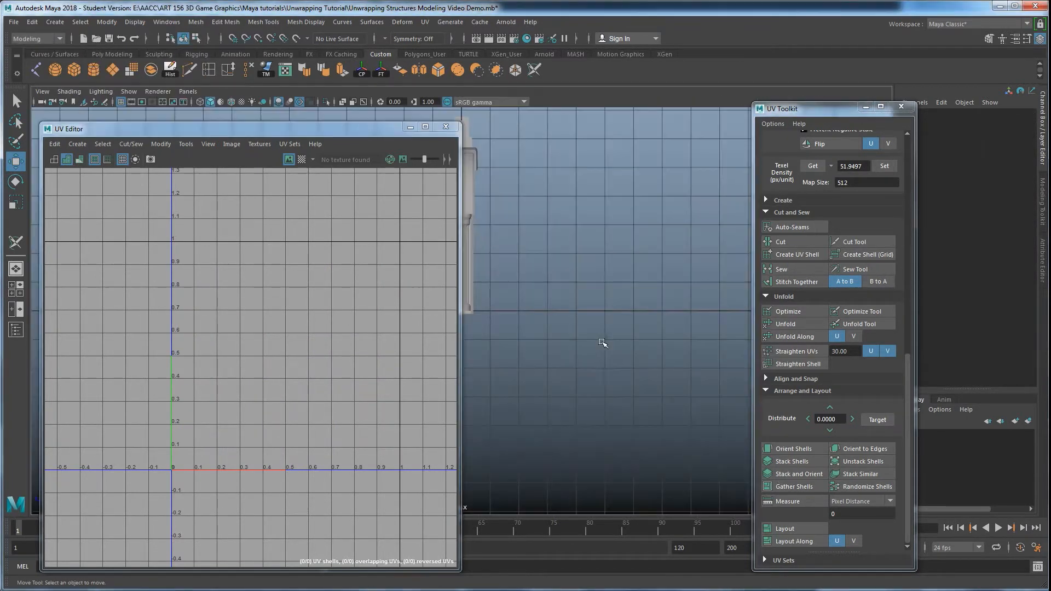
pyautogui.press('space')
pyautogui.press('space')
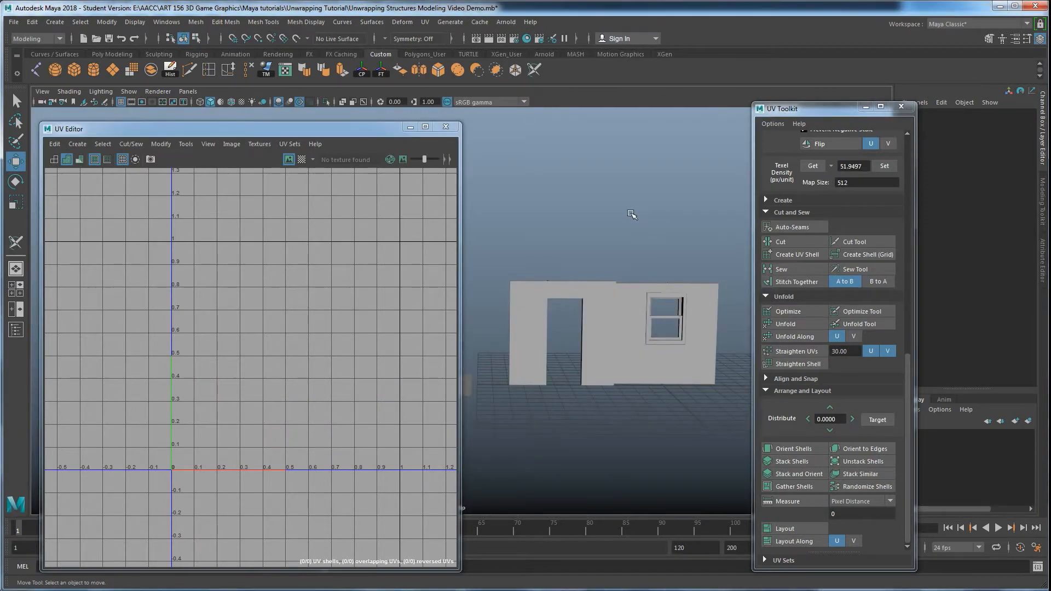
# Try scaling the door wall uniformly and undo the scaling
pyautogui.moveTo(648, 312)
pyautogui.keyDown('alt'); pyautogui.mouseDown()
pyautogui.moveTo(626, 371)
pyautogui.moveTo(603, 357)
pyautogui.moveTo(685, 370)
pyautogui.moveTo(610, 387)
pyautogui.moveTo(627, 270)
pyautogui.moveTo(612, 297)
pyautogui.moveTo(646, 315)
pyautogui.mouseUp(); pyautogui.keyUp('alt')
pyautogui.click(647, 314)
pyautogui.moveTo(635, 356)
pyautogui.keyDown('alt'); pyautogui.mouseDown(button='middle')
pyautogui.moveTo(593, 351)
pyautogui.moveTo(617, 349)
pyautogui.mouseUp(button='middle'); pyautogui.keyUp('alt')
pyautogui.click(551, 335)
pyautogui.press('r')
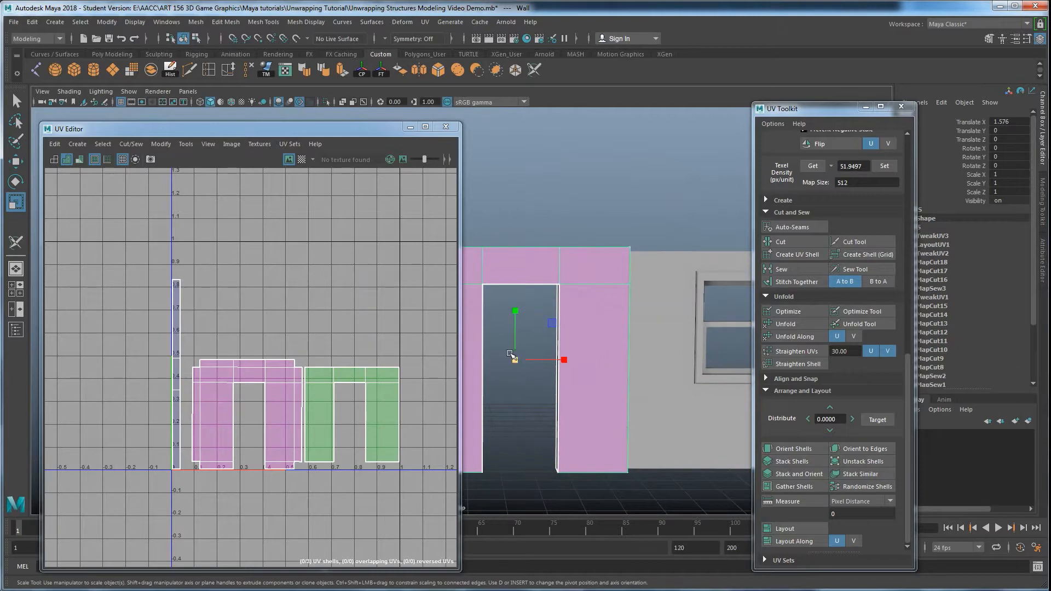
pyautogui.moveTo(516, 359); pyautogui.dragTo(504, 361)
pyautogui.hotkey('ctrl', 'z')
# Select the door wall's top vertices and snap them to the height of the window wall's top edge
pyautogui.moveTo(611, 332)
pyautogui.keyDown('alt'); pyautogui.mouseDown()
pyautogui.moveTo(608, 412)
pyautogui.moveTo(615, 316)
pyautogui.moveTo(632, 315)
pyautogui.moveTo(615, 330)
pyautogui.mouseUp(); pyautogui.keyUp('alt')
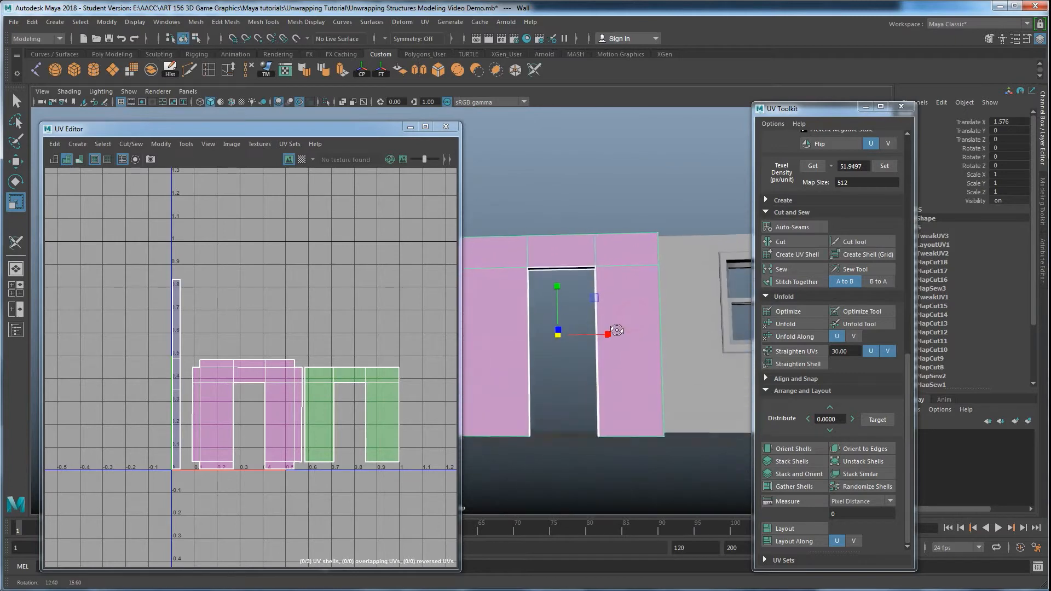
pyautogui.moveTo(652, 248); pyautogui.dragTo(612, 244, button='right')
pyautogui.scroll(-1, 619, 265)
pyautogui.keyDown('alt'); pyautogui.moveTo(619, 265); pyautogui.dragTo(660, 279, button='middle'); pyautogui.keyUp('alt')
pyautogui.moveTo(684, 274); pyautogui.dragTo(477, 221)
pyautogui.press('w')
pyautogui.press('v')
pyautogui.moveTo(578, 209); pyautogui.dragTo(664, 268)
# Snap the door wall's bottom vertices to the window wall's bottom edge and return to object selection
pyautogui.moveTo(703, 462); pyautogui.dragTo(503, 433)
pyautogui.press('v')
pyautogui.moveTo(580, 381); pyautogui.dragTo(647, 423)
pyautogui.click(678, 455)
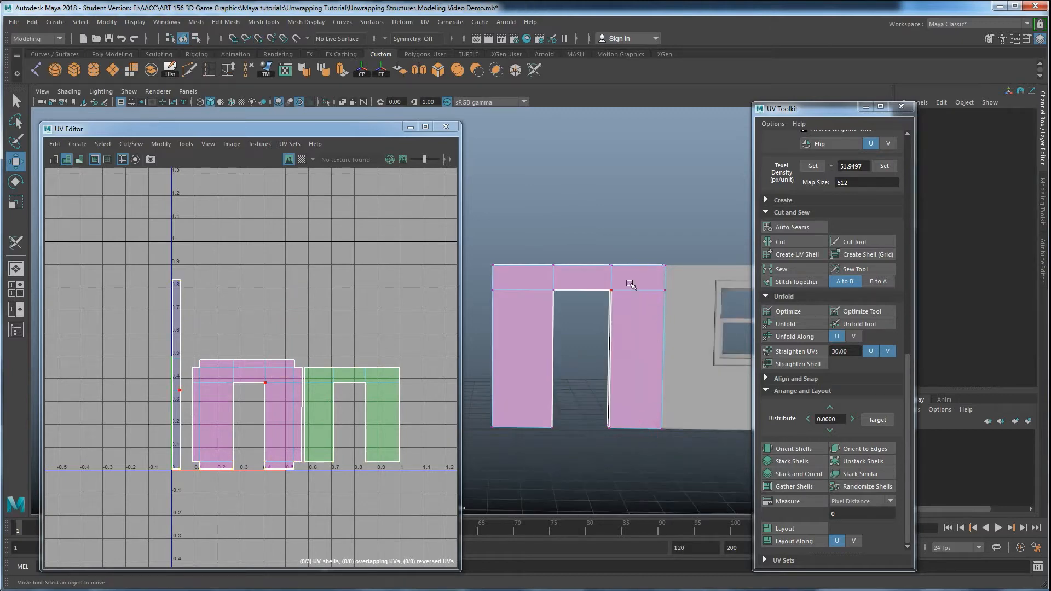
pyautogui.moveTo(629, 280); pyautogui.dragTo(676, 229, button='right')
pyautogui.keyDown('alt'); pyautogui.moveTo(659, 300); pyautogui.dragTo(581, 342); pyautogui.keyUp('alt')
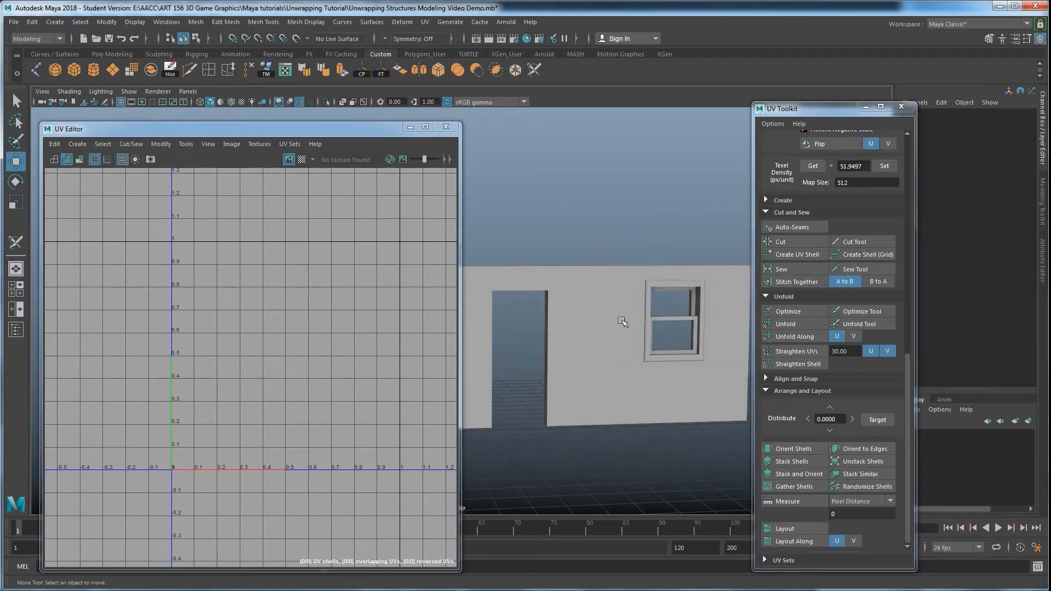
# Select the door wall and window wall individually and together to compare their UV shells in the shared tile
pyautogui.click(564, 328)
pyautogui.click(630, 316)
pyautogui.keyDown('shift'); pyautogui.click(585, 321); pyautogui.keyUp('shift')
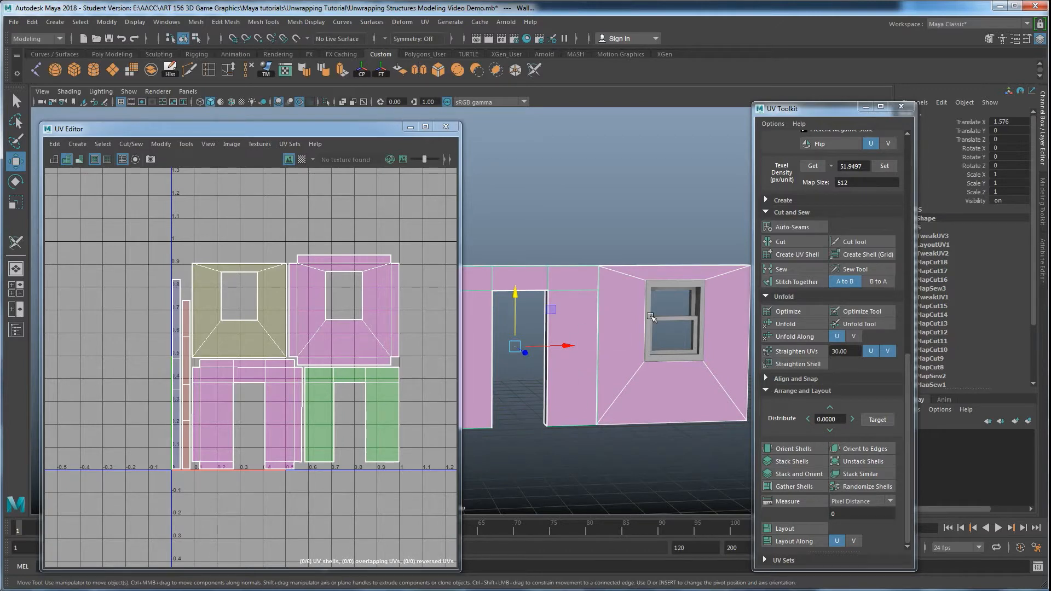
pyautogui.click(611, 179)
pyautogui.click(619, 283)
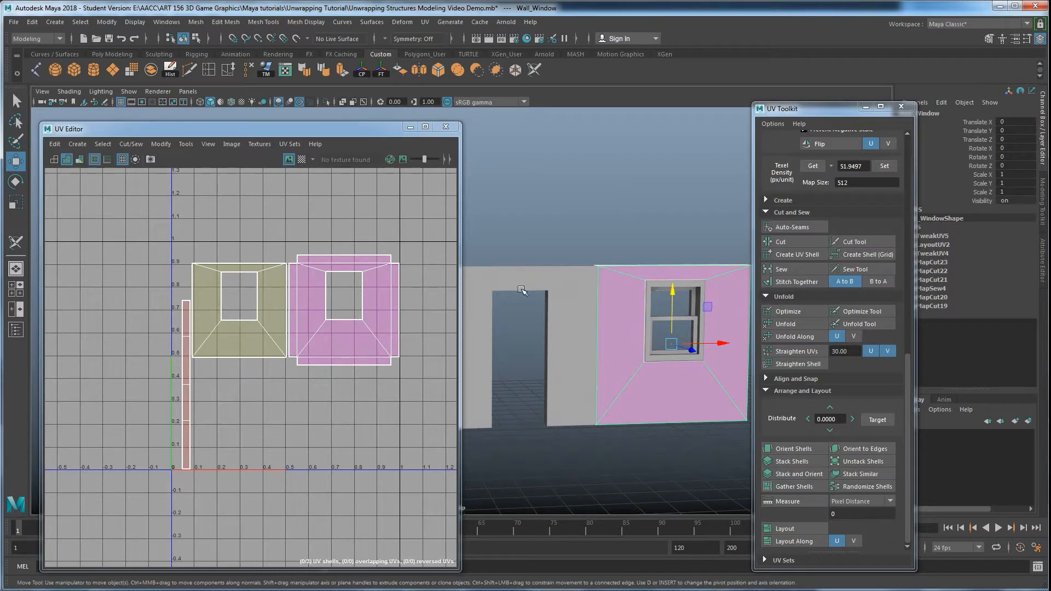
pyautogui.click(543, 276)
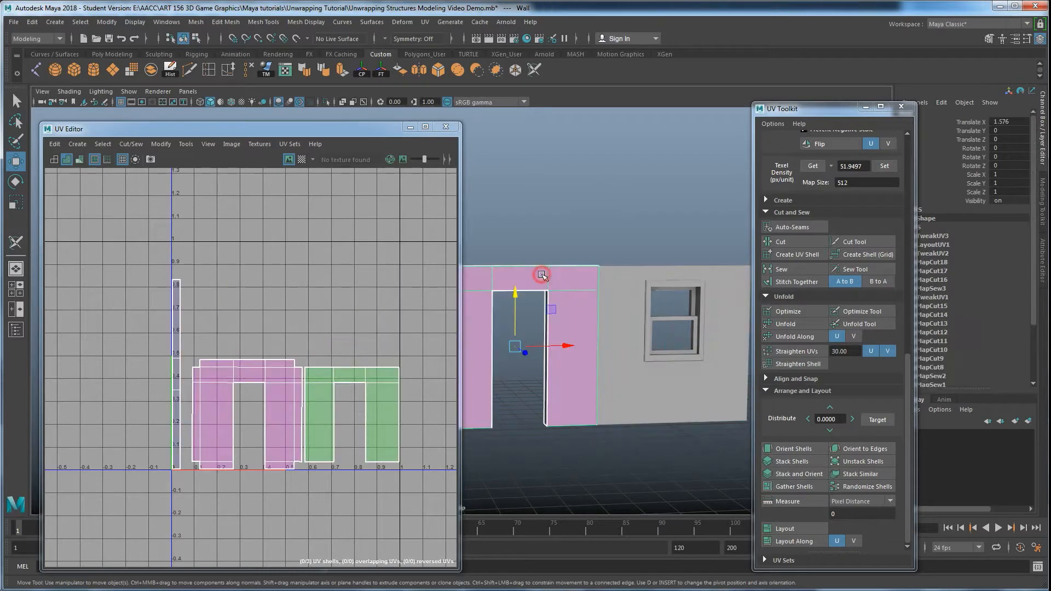
pyautogui.keyDown('shift'); pyautogui.click(623, 294); pyautogui.keyUp('shift')
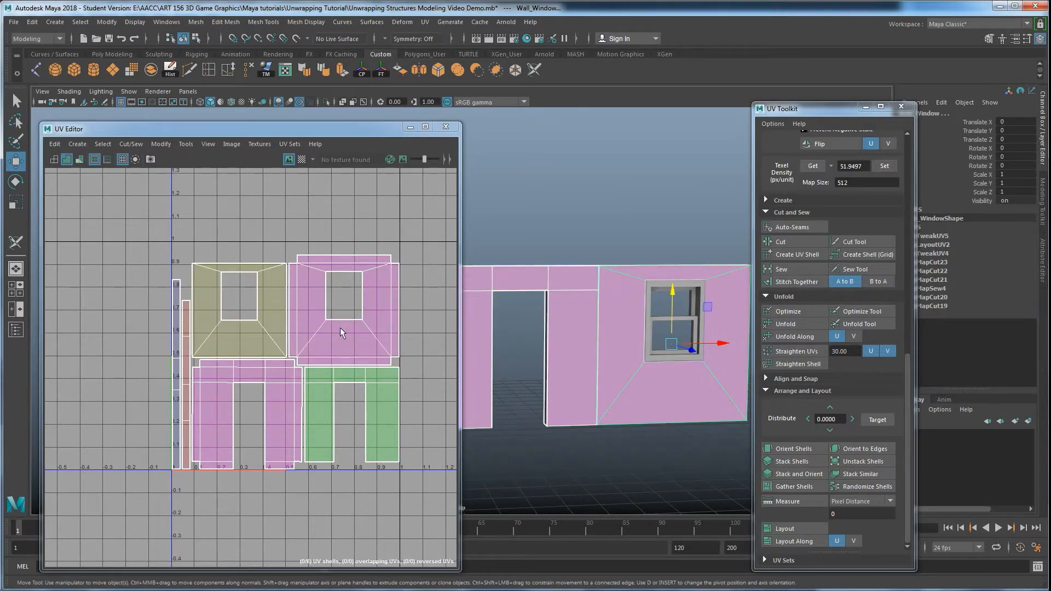
pyautogui.click(582, 212)
pyautogui.click(571, 278)
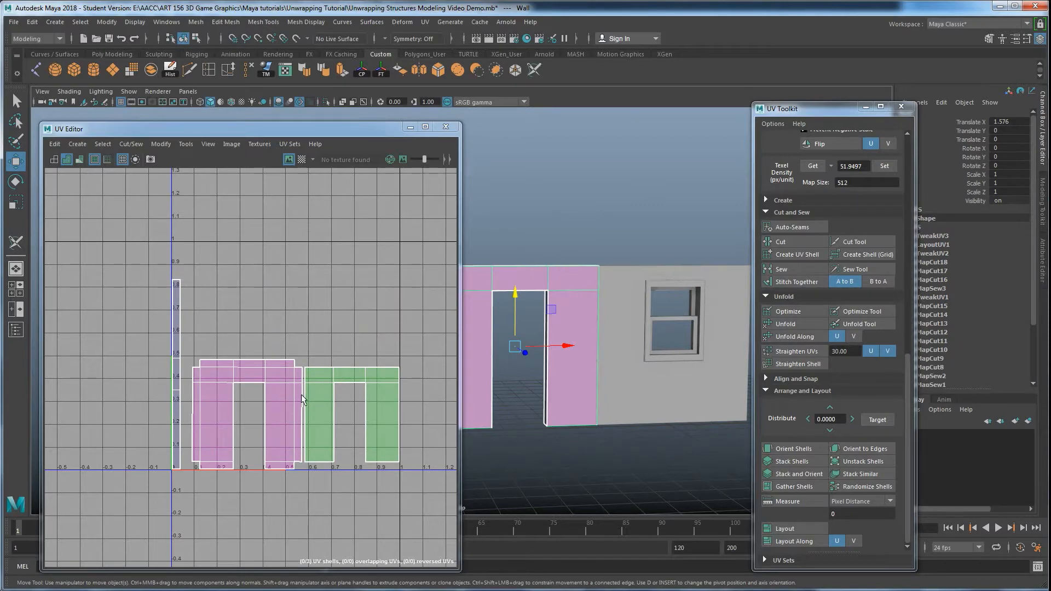
# Show the checker map on the door wall, hidden in the UV grid, and unfold all the wall's UVs
pyautogui.click(301, 159)
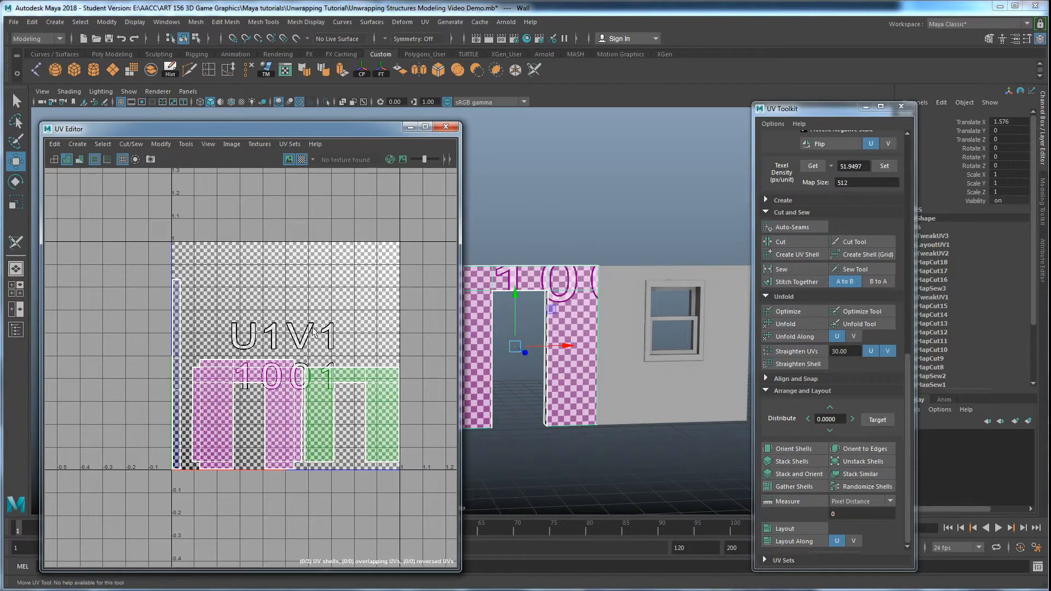
pyautogui.click(288, 160)
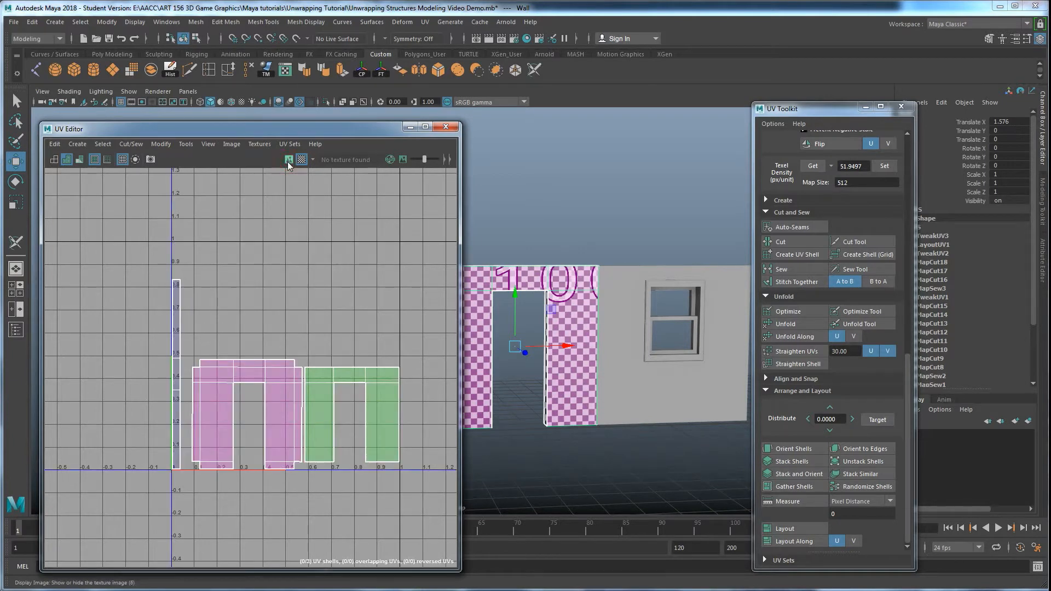
pyautogui.moveTo(255, 334); pyautogui.dragTo(299, 340, button='right')
pyautogui.moveTo(131, 261); pyautogui.dragTo(448, 493)
pyautogui.click(783, 323)
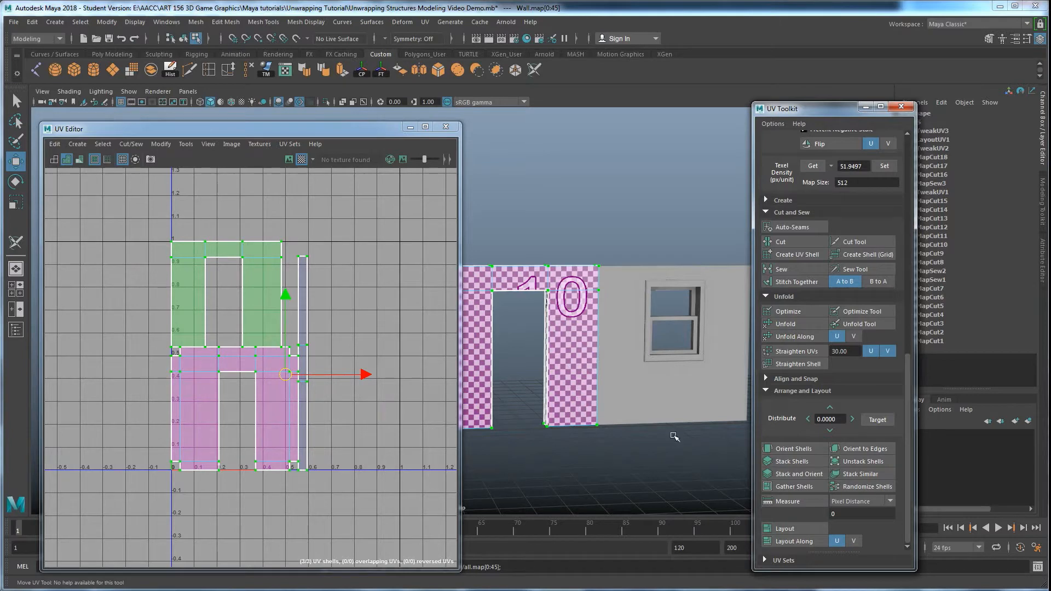
pyautogui.moveTo(585, 305); pyautogui.dragTo(632, 286, button='right')
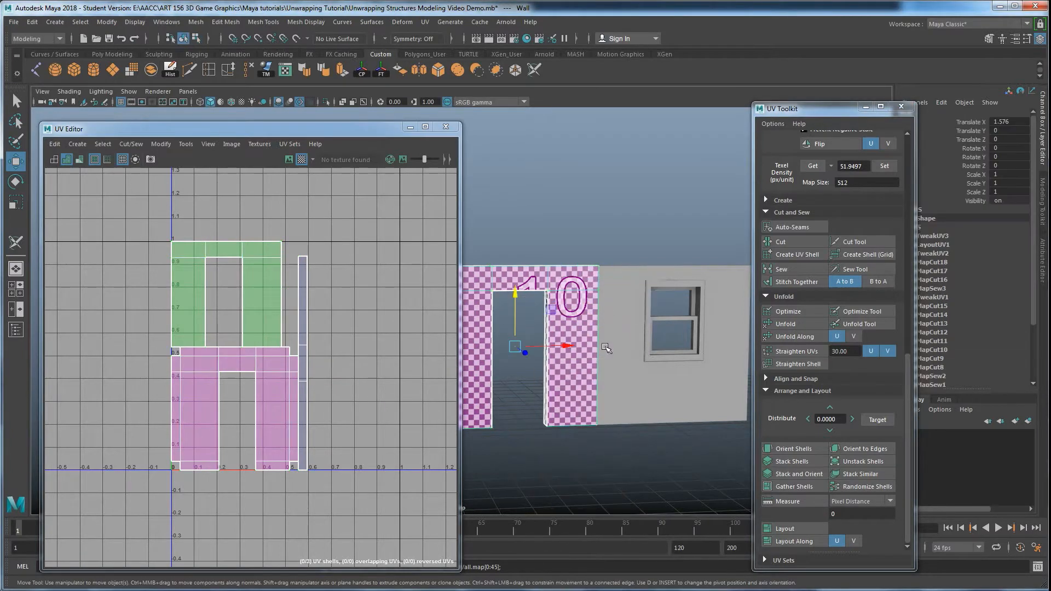
# Select both the window wall and the door wall and lay out their UV shells together
pyautogui.click(619, 342)
pyautogui.keyDown('shift'); pyautogui.click(568, 328); pyautogui.keyUp('shift')
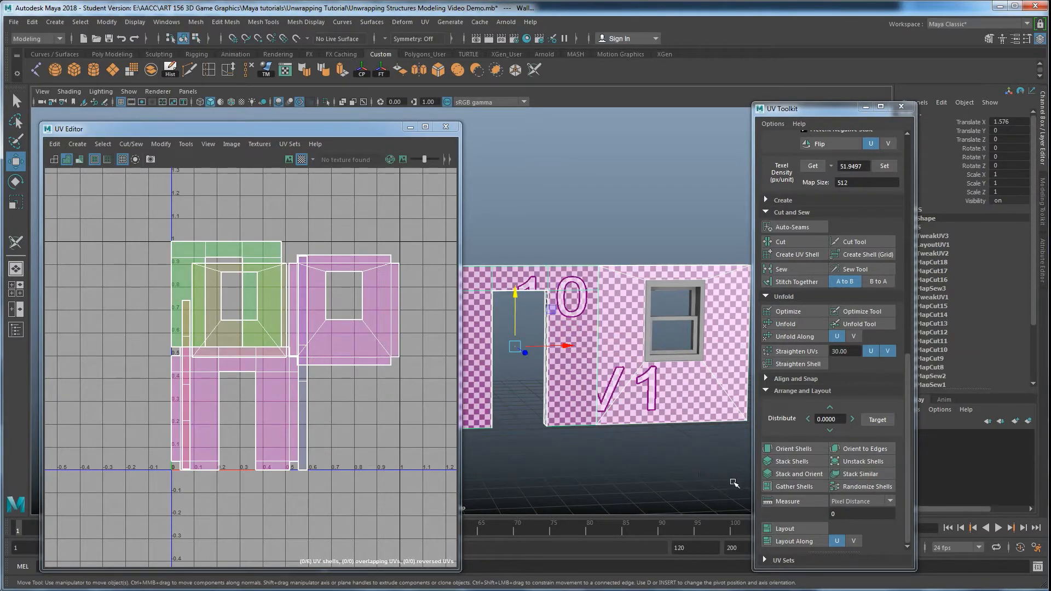
pyautogui.click(789, 529)
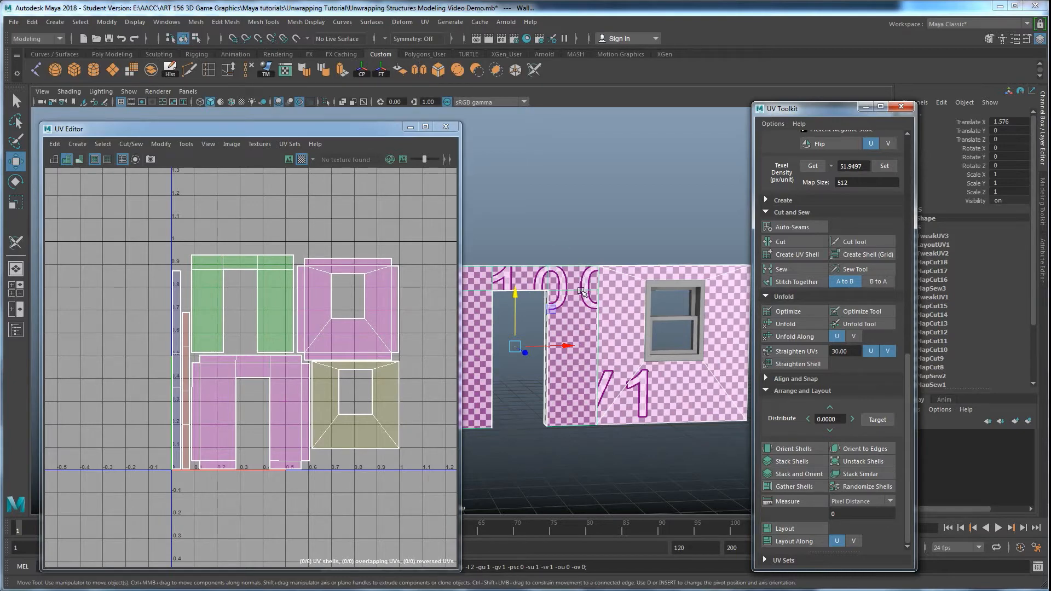
# Add the ground plane to the selected walls and compare the checker scale across all three objects
pyautogui.keyDown('alt'); pyautogui.moveTo(605, 325); pyautogui.dragTo(570, 342, button='right'); pyautogui.keyUp('alt')
pyautogui.keyDown('alt'); pyautogui.moveTo(602, 342); pyautogui.dragTo(569, 350, button='middle'); pyautogui.keyUp('alt')
pyautogui.keyDown('alt'); pyautogui.moveTo(581, 353); pyautogui.dragTo(602, 359); pyautogui.keyUp('alt')
pyautogui.keyDown('alt'); pyautogui.moveTo(616, 363); pyautogui.dragTo(574, 365, button='middle'); pyautogui.keyUp('alt')
pyautogui.keyDown('alt'); pyautogui.moveTo(534, 354); pyautogui.dragTo(538, 360); pyautogui.keyUp('alt')
pyautogui.keyDown('alt'); pyautogui.moveTo(526, 357); pyautogui.dragTo(643, 351, button='middle'); pyautogui.keyUp('alt')
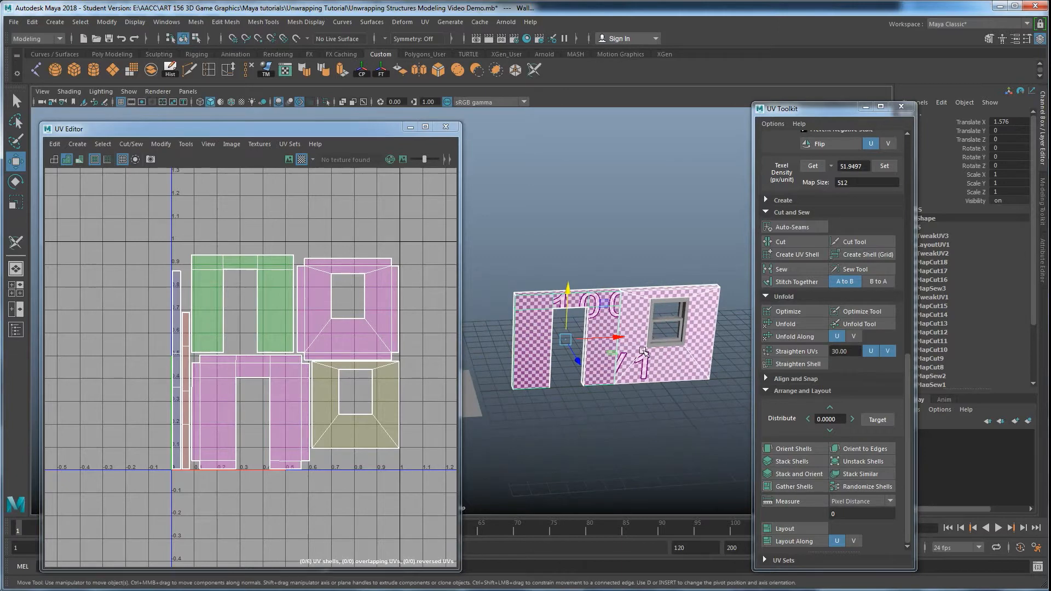
pyautogui.keyDown('alt'); pyautogui.moveTo(541, 405); pyautogui.dragTo(579, 401, button='middle'); pyautogui.keyUp('alt')
pyautogui.keyDown('shift'); pyautogui.click(501, 380); pyautogui.keyUp('shift')
pyautogui.keyDown('alt'); pyautogui.moveTo(503, 407); pyautogui.dragTo(503, 432); pyautogui.keyUp('alt')
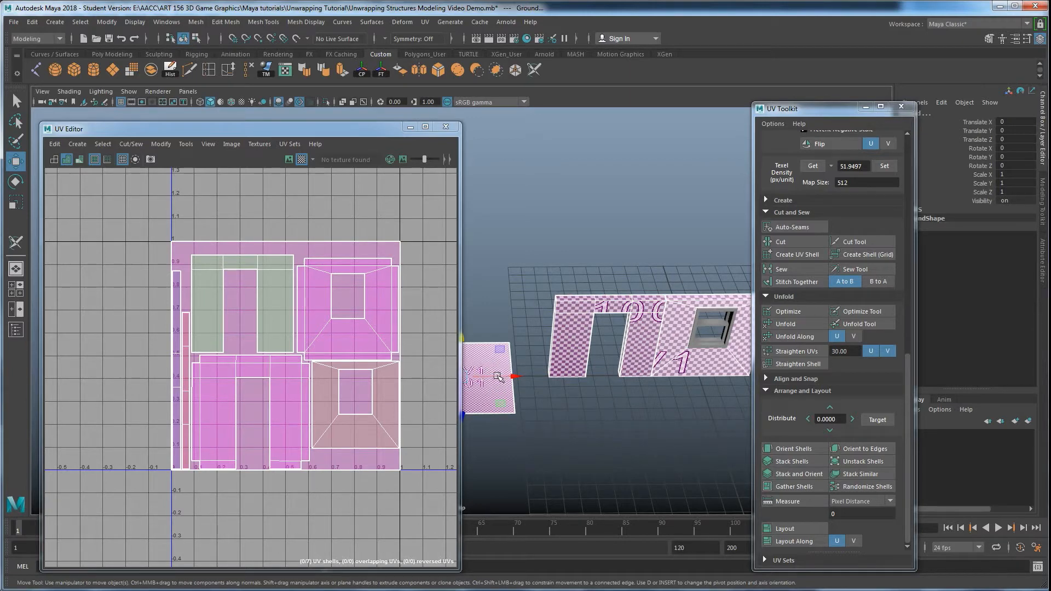
# Select the pointed arch, inspect the checker pattern along its curve, and turn off the checker map display
pyautogui.keyDown('alt'); pyautogui.moveTo(569, 427); pyautogui.dragTo(482, 431, button='middle'); pyautogui.keyUp('alt')
pyautogui.scroll(1, 653, 394)
pyautogui.keyDown('alt'); pyautogui.moveTo(652, 394); pyautogui.dragTo(568, 413, button='middle'); pyautogui.keyUp('alt')
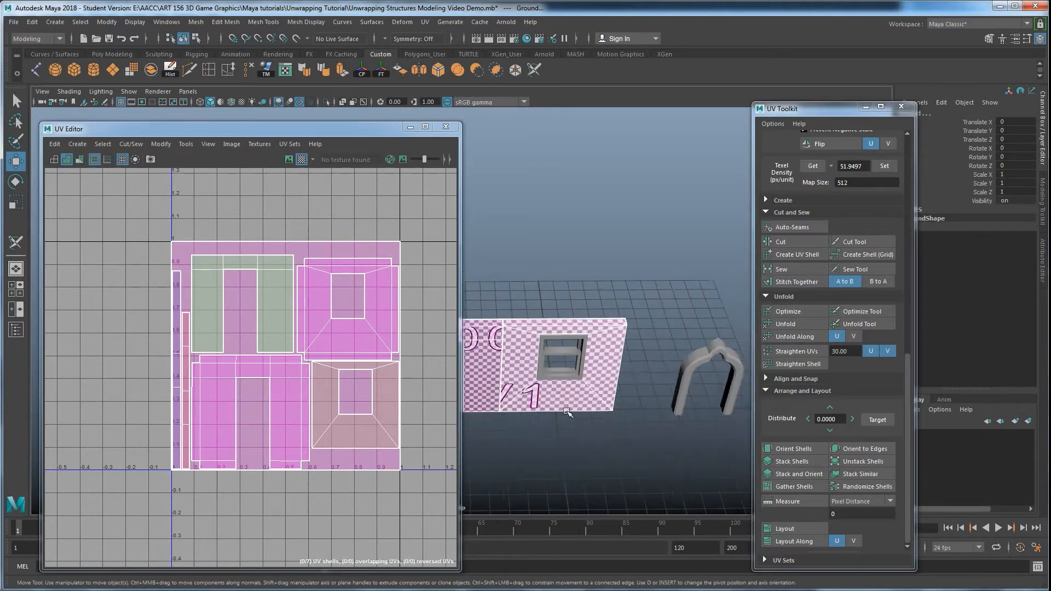
pyautogui.scroll(1, 568, 413)
pyautogui.keyDown('alt'); pyautogui.moveTo(660, 409); pyautogui.dragTo(576, 396, button='middle'); pyautogui.keyUp('alt')
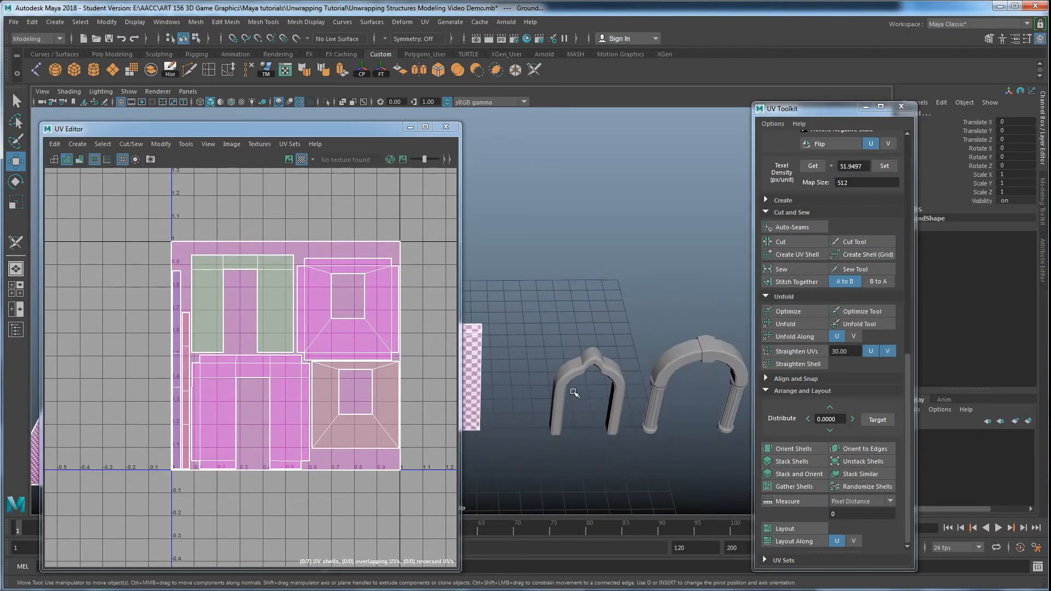
pyautogui.click(573, 373)
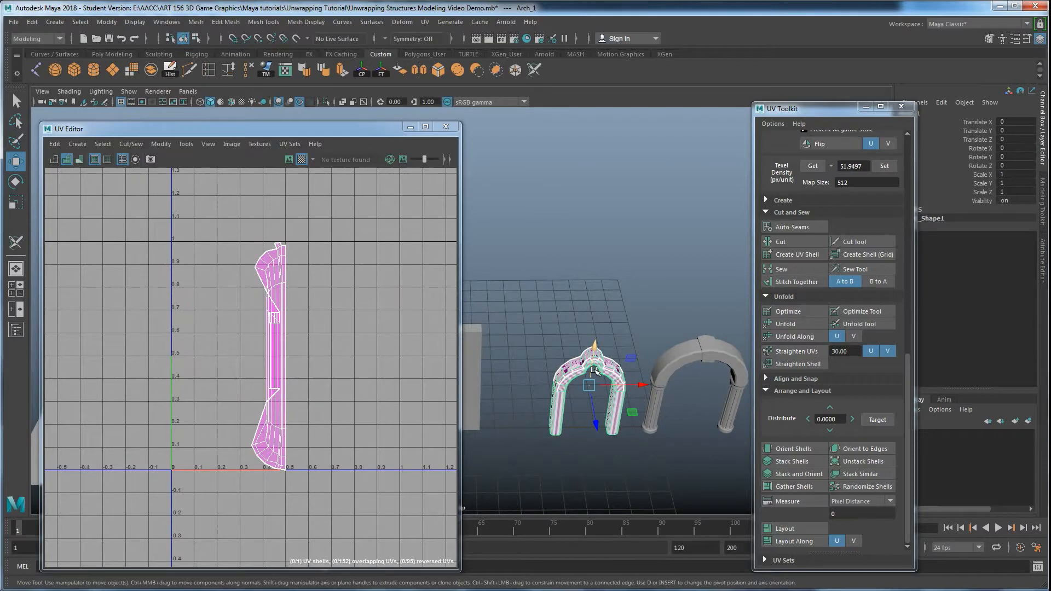
pyautogui.keyDown('alt'); pyautogui.moveTo(594, 370); pyautogui.dragTo(581, 352); pyautogui.keyUp('alt')
pyautogui.scroll(3, 580, 351)
pyautogui.keyDown('alt'); pyautogui.moveTo(623, 361); pyautogui.dragTo(576, 335, button='middle'); pyautogui.keyUp('alt')
pyautogui.keyDown('alt'); pyautogui.moveTo(577, 335); pyautogui.dragTo(601, 363); pyautogui.keyUp('alt')
pyautogui.keyDown('alt'); pyautogui.moveTo(584, 309); pyautogui.dragTo(590, 393); pyautogui.keyUp('alt')
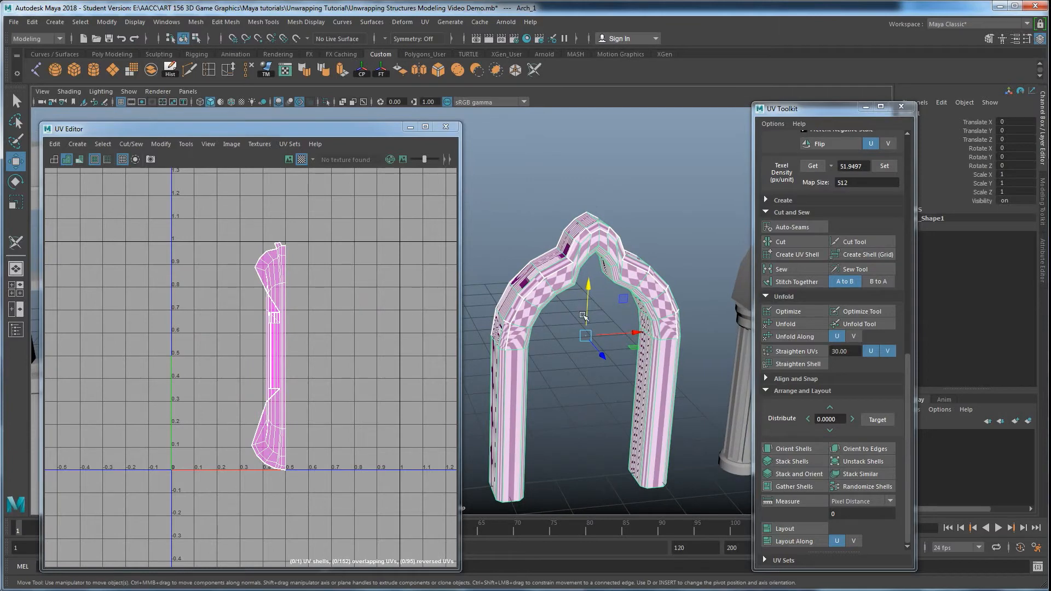
pyautogui.scroll(5, 579, 262)
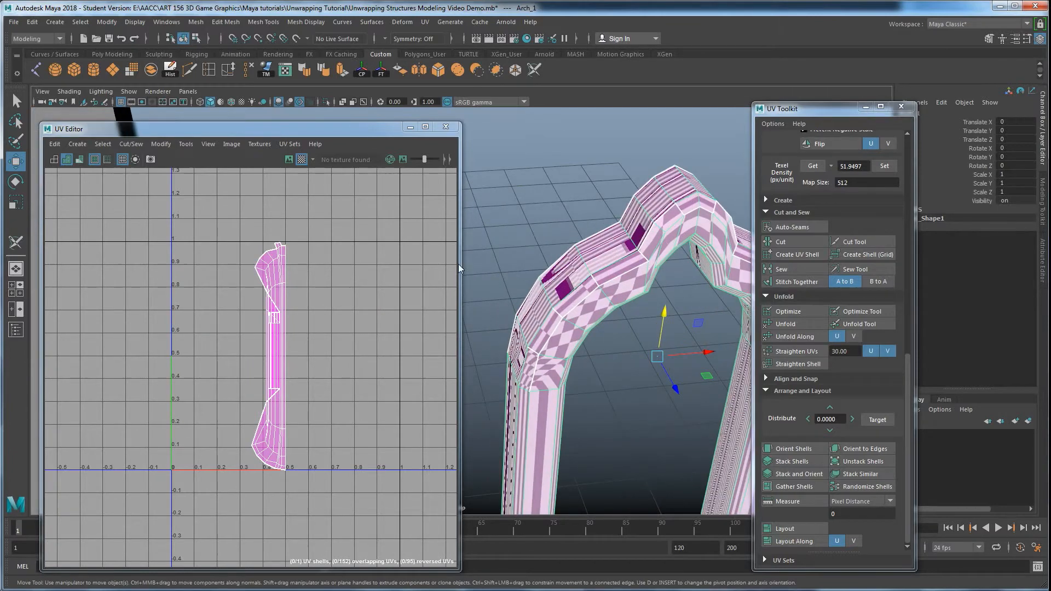
pyautogui.click(301, 160)
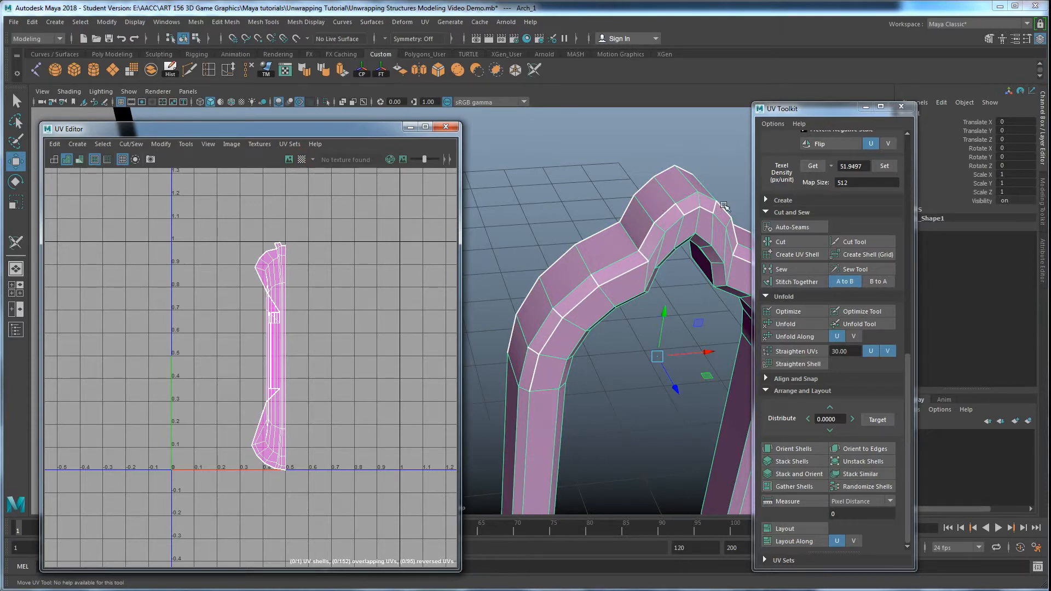
# Apply a Contour Stretch UV projection to the pointed arch
pyautogui.scroll(-3, 585, 329)
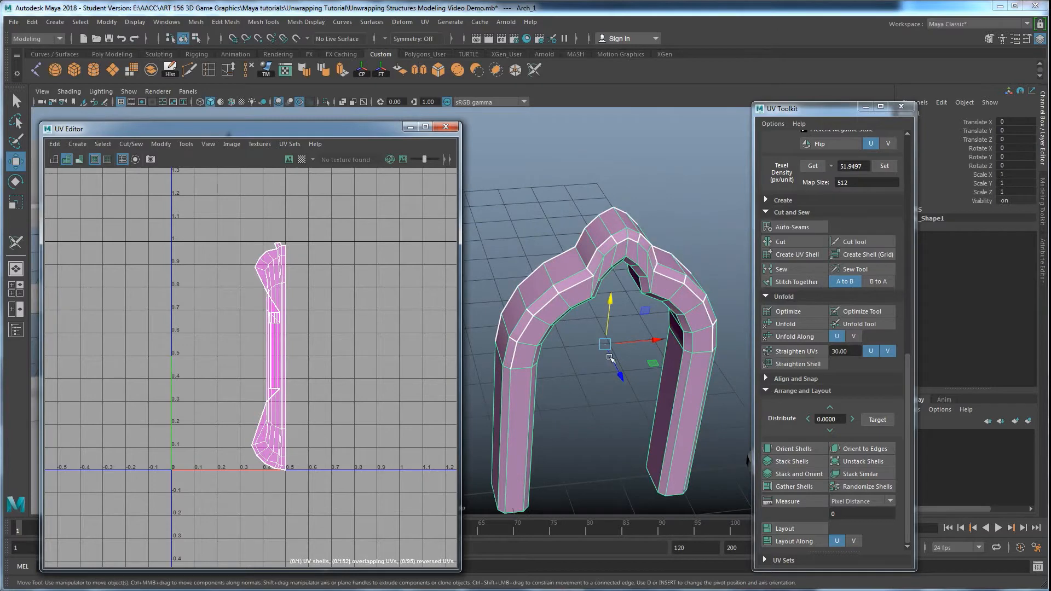
pyautogui.keyDown('alt'); pyautogui.moveTo(609, 356); pyautogui.dragTo(607, 336, button='middle'); pyautogui.keyUp('alt')
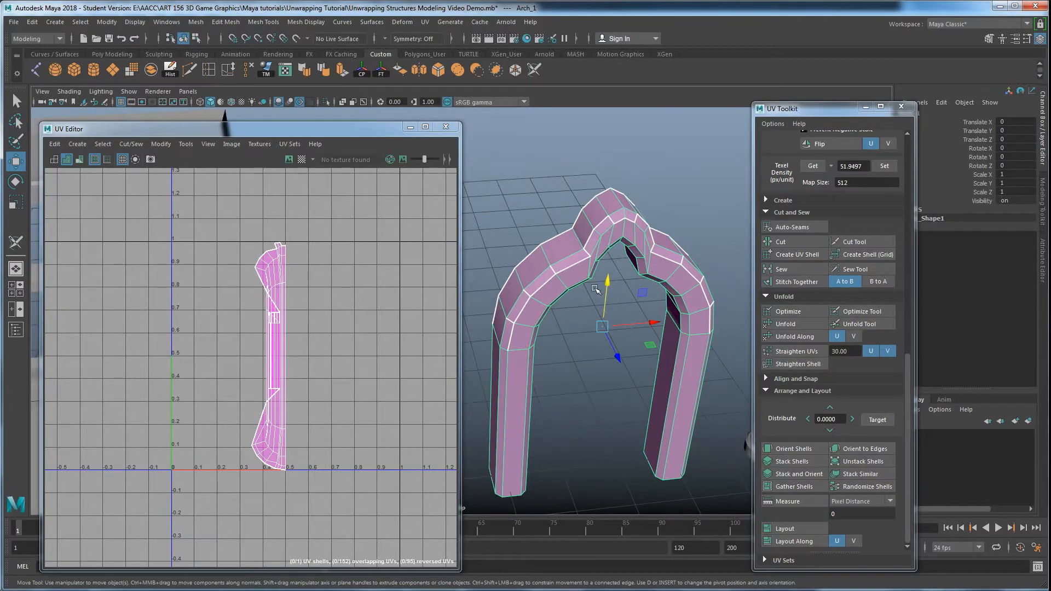
pyautogui.scroll(2, 845, 367)
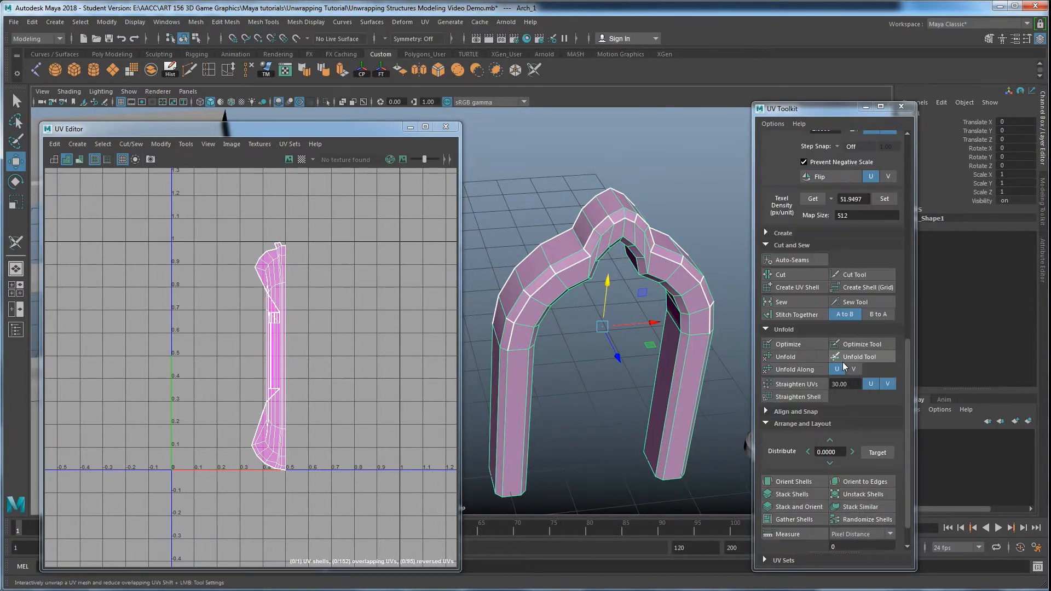
pyautogui.scroll(8, 844, 366)
pyautogui.scroll(-10, 844, 365)
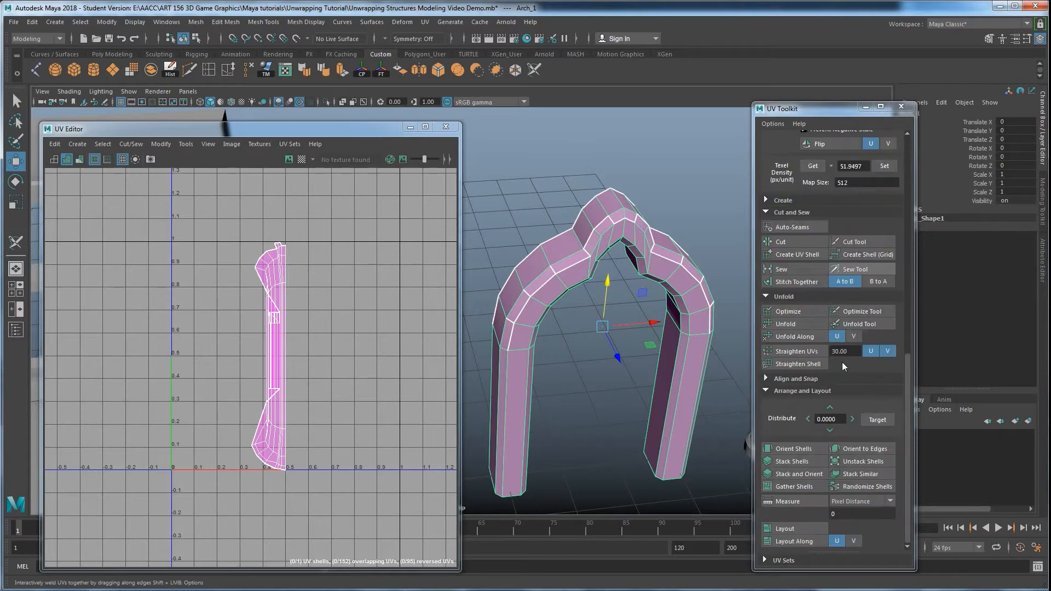
pyautogui.click(782, 200)
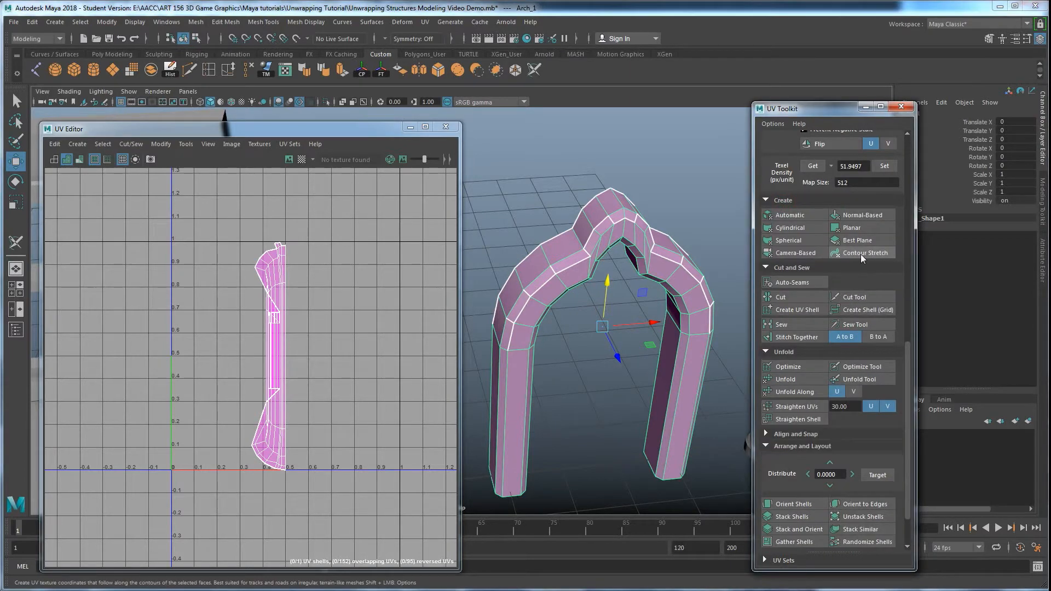
pyautogui.click(857, 253)
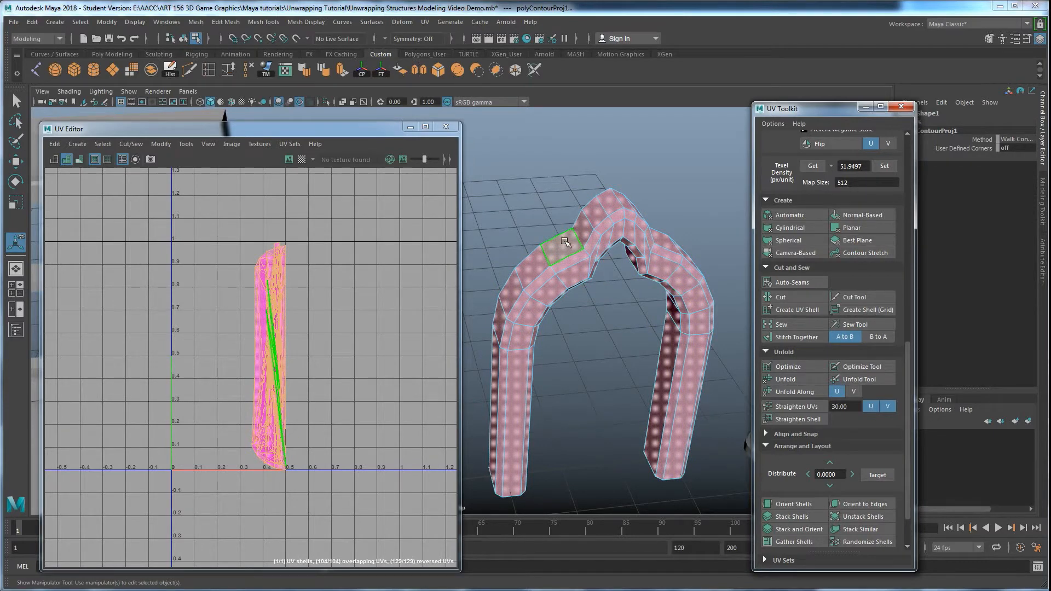
# Activate the 3D Cut and Sew UV Tool on the arch and hide the checker map again
pyautogui.click(425, 22)
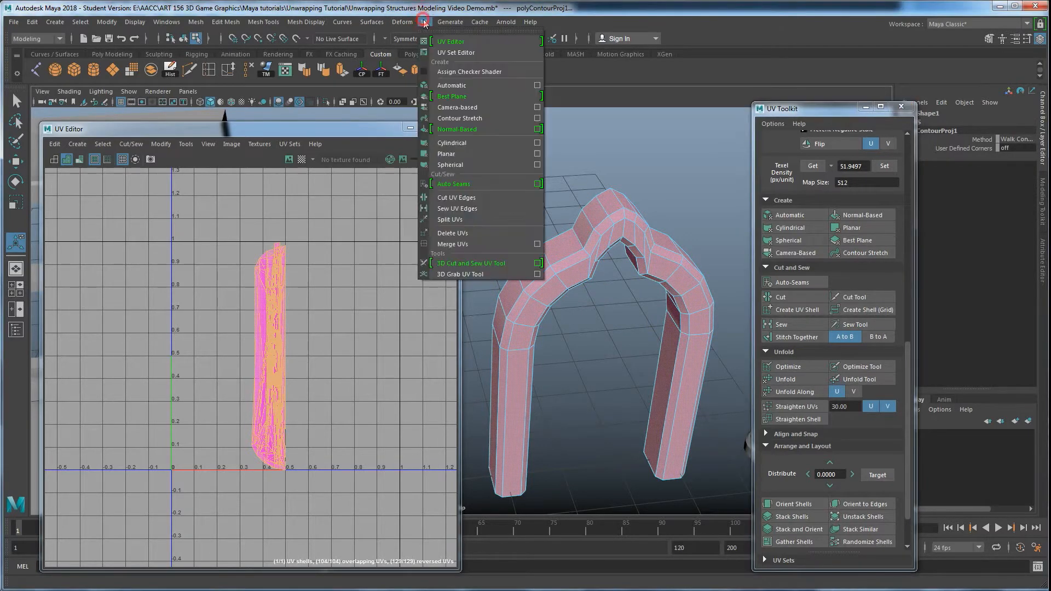
pyautogui.click(466, 264)
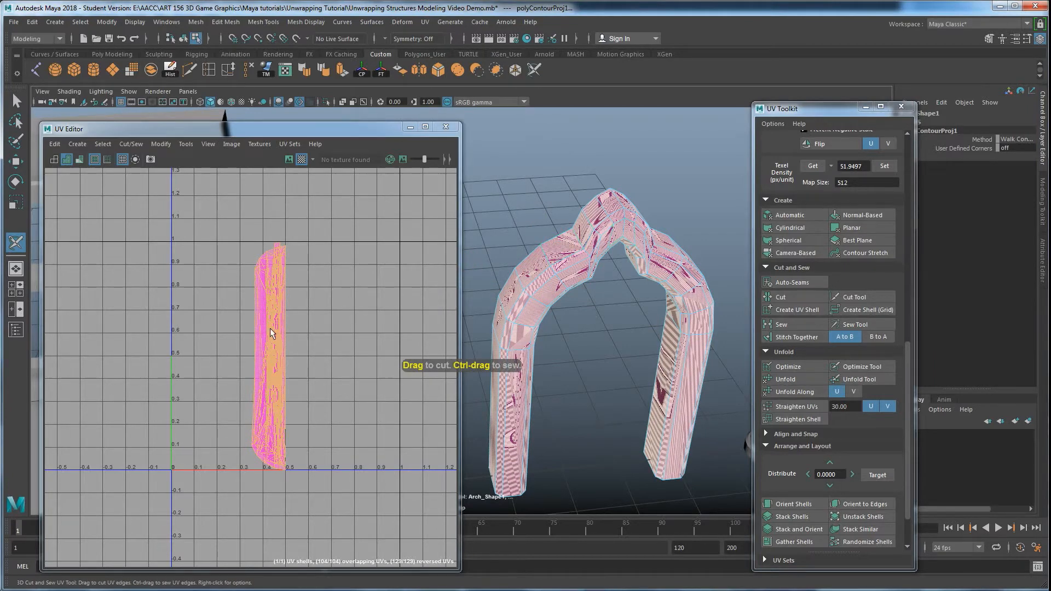
pyautogui.keyDown('alt'); pyautogui.moveTo(619, 278); pyautogui.dragTo(598, 281); pyautogui.keyUp('alt')
pyautogui.keyDown('alt'); pyautogui.moveTo(598, 280); pyautogui.dragTo(602, 327, button='middle'); pyautogui.keyUp('alt')
pyautogui.scroll(3, 602, 327)
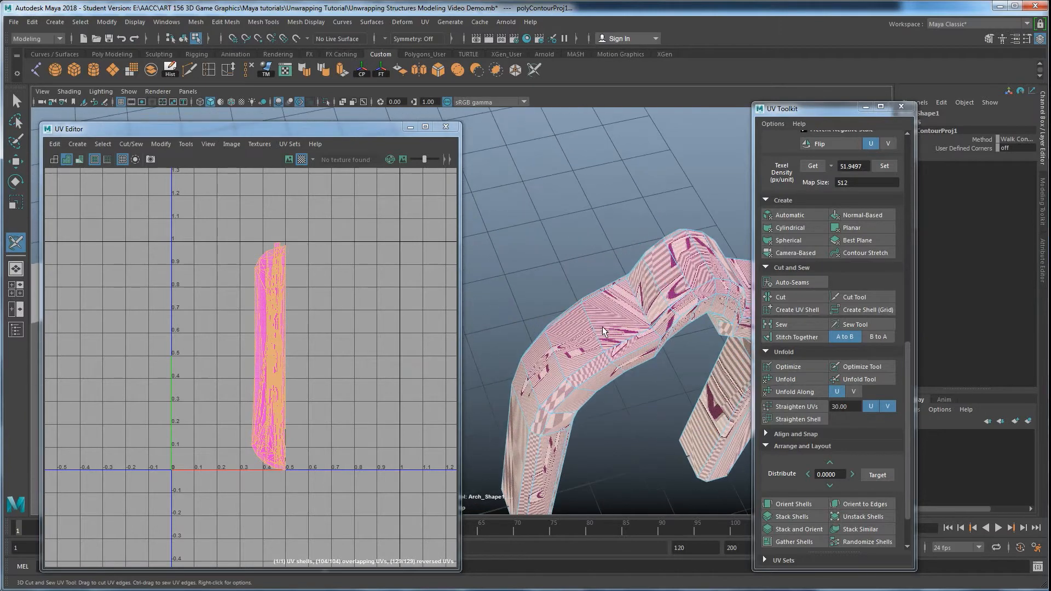
pyautogui.click(302, 159)
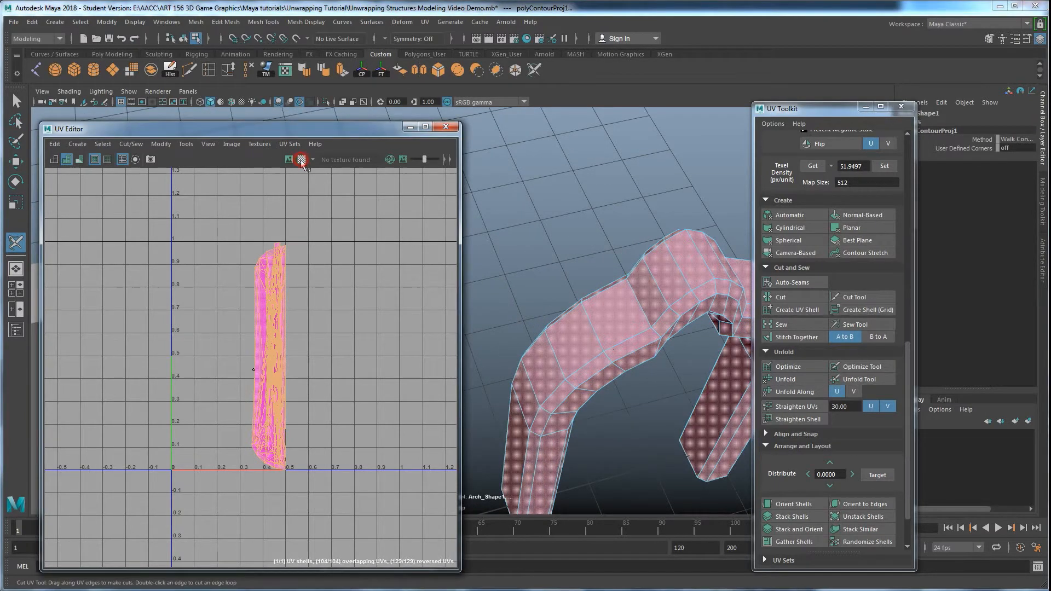
# Cut the arch's UVs along the full edge loop on its outer edge and check the cut down the leg
pyautogui.moveTo(622, 307); pyautogui.dragTo(622, 264, button='right')
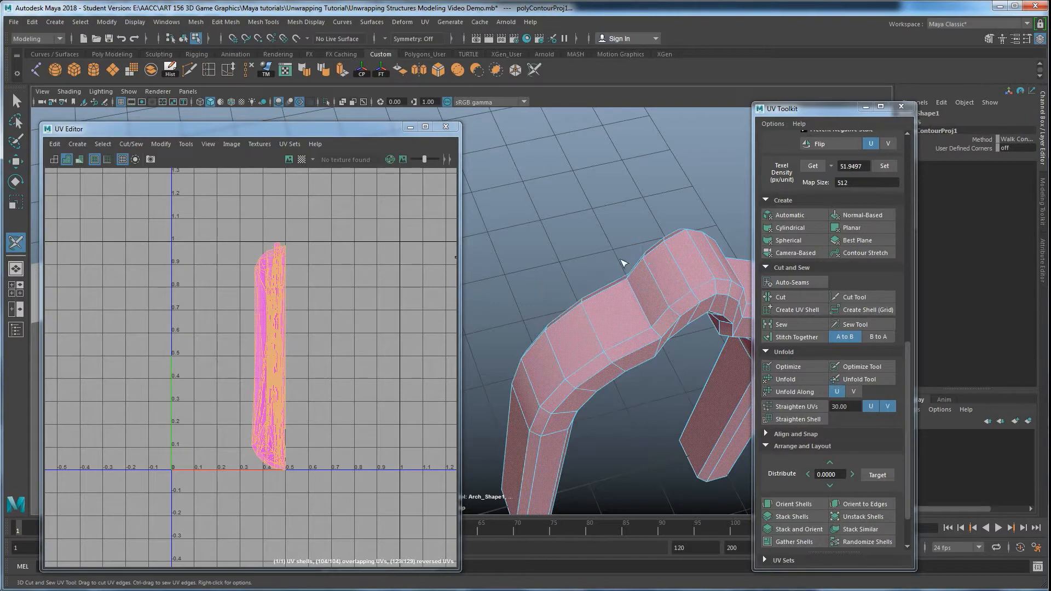
pyautogui.doubleClick(609, 288)
pyautogui.scroll(-3, 618, 380)
pyautogui.keyDown('alt'); pyautogui.moveTo(617, 381); pyautogui.dragTo(636, 359, button='middle'); pyautogui.keyUp('alt')
pyautogui.moveTo(585, 398)
pyautogui.keyDown('alt'); pyautogui.mouseDown()
pyautogui.moveTo(574, 332)
pyautogui.moveTo(602, 370)
pyautogui.moveTo(586, 364)
pyautogui.moveTo(582, 390)
pyautogui.mouseUp(); pyautogui.keyUp('alt')
pyautogui.keyDown('alt'); pyautogui.moveTo(581, 387); pyautogui.dragTo(585, 312, button='middle'); pyautogui.keyUp('alt')
pyautogui.scroll(2, 575, 334)
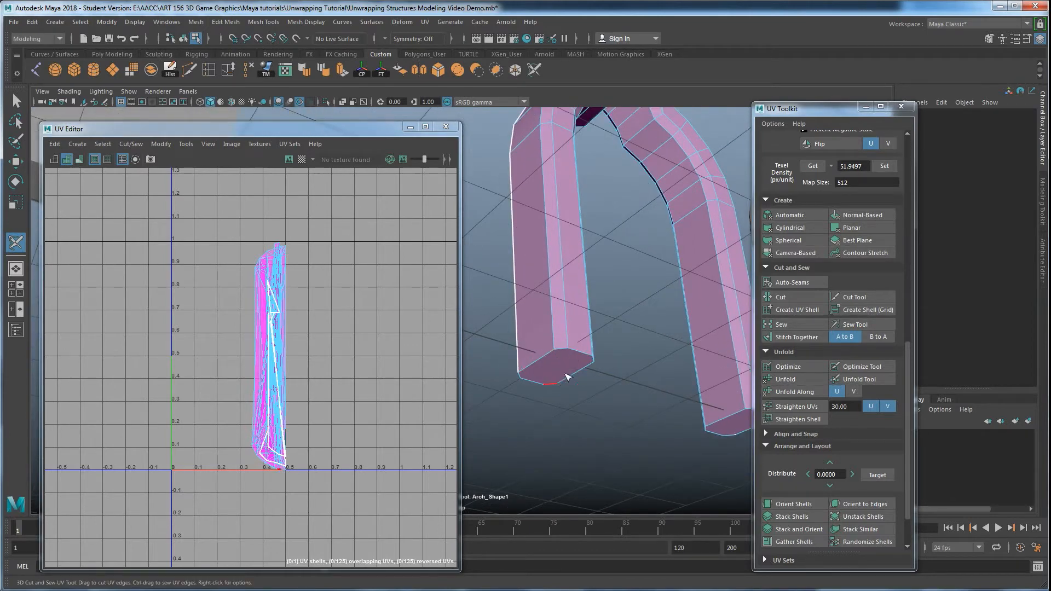
pyautogui.keyDown('alt'); pyautogui.moveTo(607, 366); pyautogui.dragTo(597, 397); pyautogui.keyUp('alt')
pyautogui.keyDown('alt'); pyautogui.moveTo(567, 469); pyautogui.dragTo(559, 422); pyautogui.keyUp('alt')
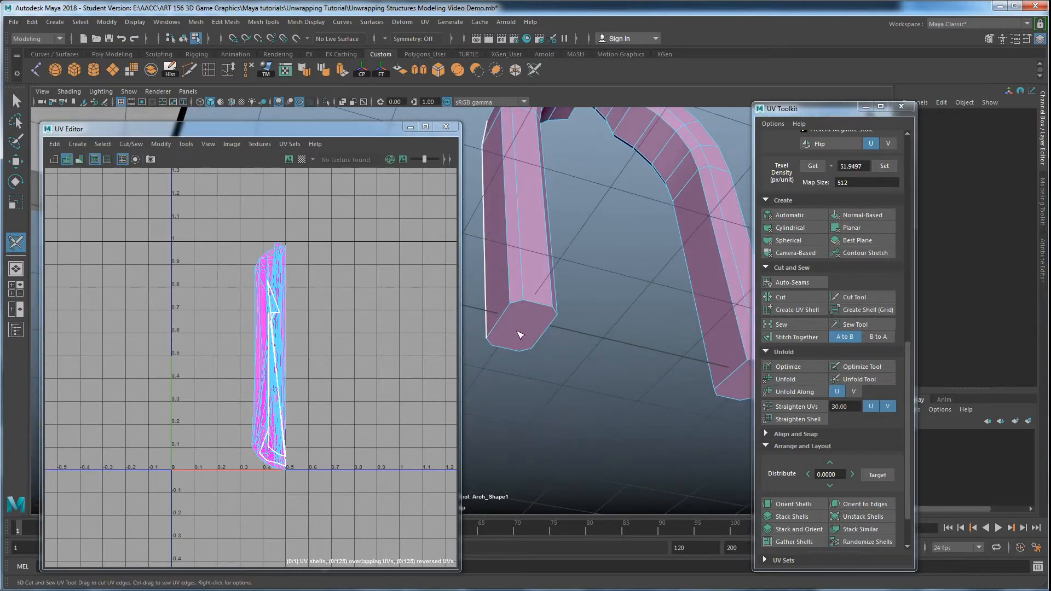
# Delete the two end-cap faces at the feet of the pointed arch
pyautogui.scroll(-5, 538, 321)
pyautogui.keyDown('alt'); pyautogui.moveTo(564, 293); pyautogui.dragTo(500, 286); pyautogui.keyUp('alt')
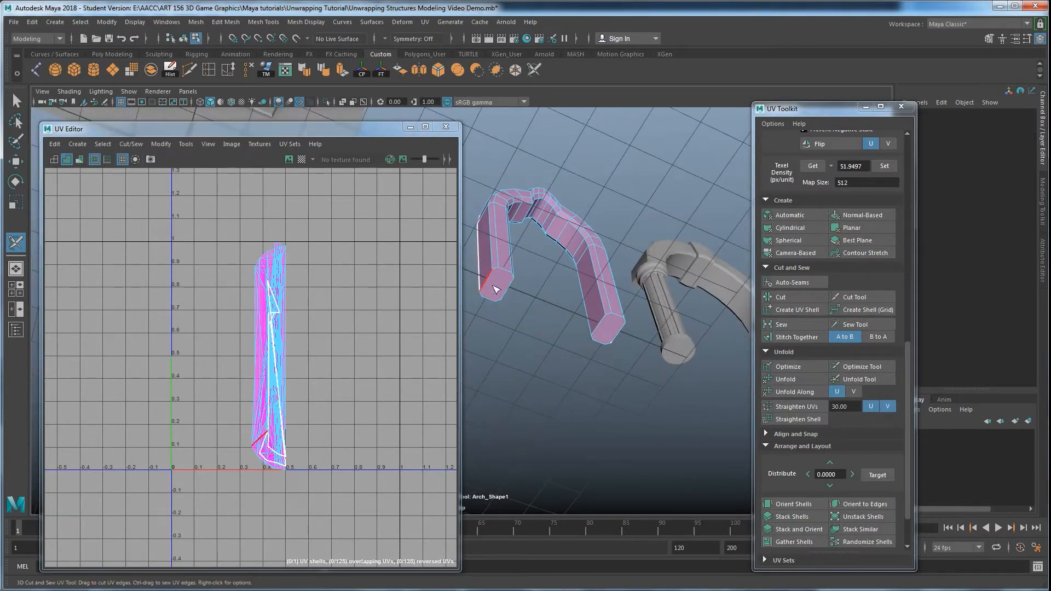
pyautogui.keyDown('alt'); pyautogui.moveTo(497, 290); pyautogui.dragTo(506, 279); pyautogui.keyUp('alt')
pyautogui.press('w')
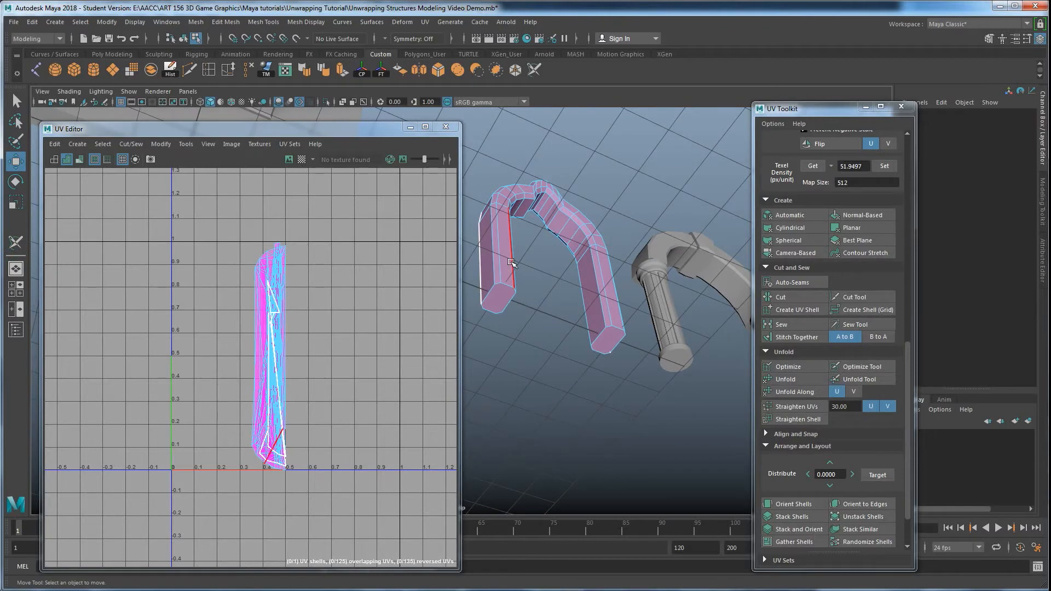
pyautogui.rightClick(503, 258)
pyautogui.moveTo(503, 258); pyautogui.dragTo(502, 286, button='right')
pyautogui.click(498, 301)
pyautogui.keyDown('shift'); pyautogui.click(606, 342); pyautogui.keyUp('shift')
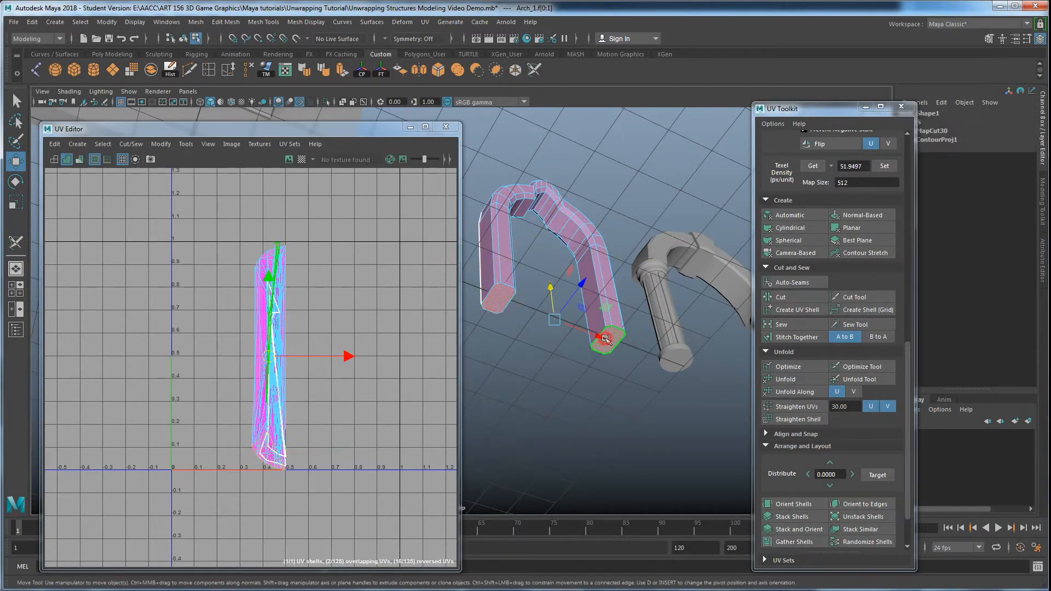
pyautogui.press('Delete')
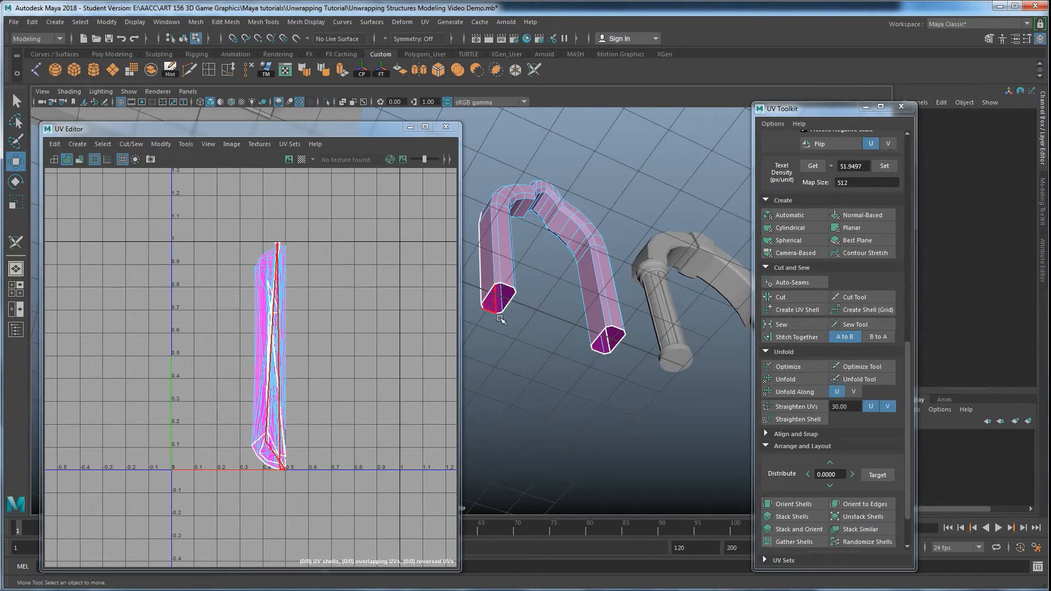
# Select the whole arch as an object and unfold its UVs, fixing the non-manifold geometry
pyautogui.keyDown('alt'); pyautogui.moveTo(511, 296); pyautogui.dragTo(499, 270); pyautogui.keyUp('alt')
pyautogui.rightClick(499, 270)
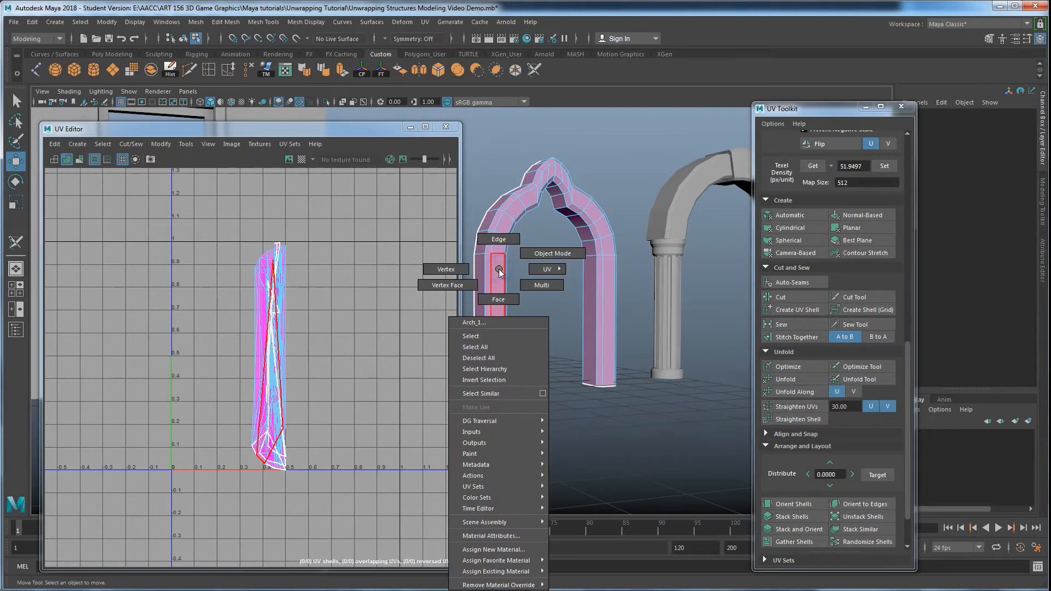
pyautogui.click(537, 255)
pyautogui.keyDown('alt'); pyautogui.moveTo(533, 353); pyautogui.dragTo(564, 404); pyautogui.keyUp('alt')
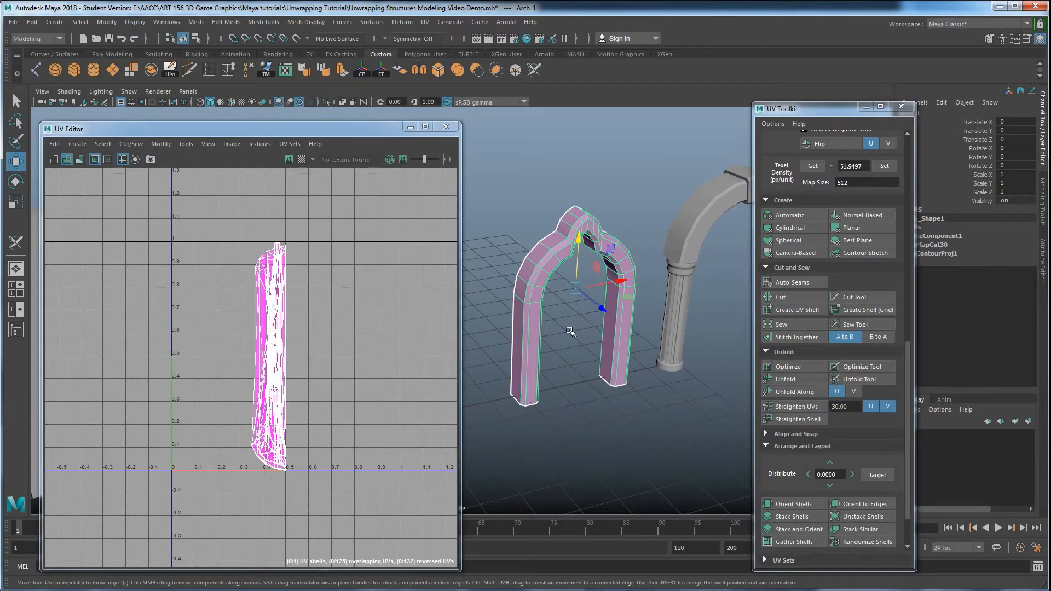
pyautogui.click(793, 379)
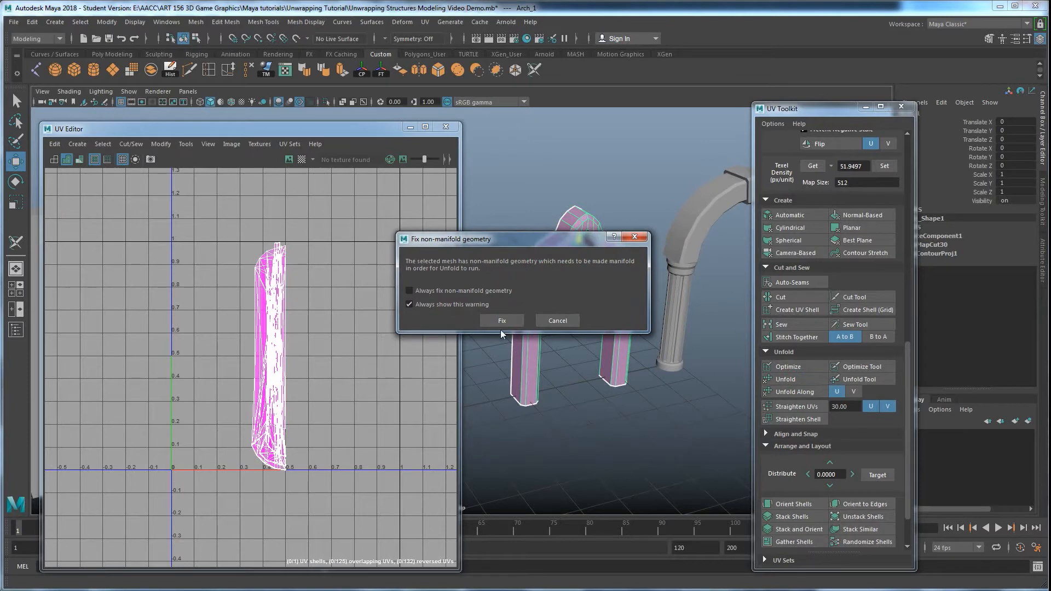
pyautogui.click(504, 321)
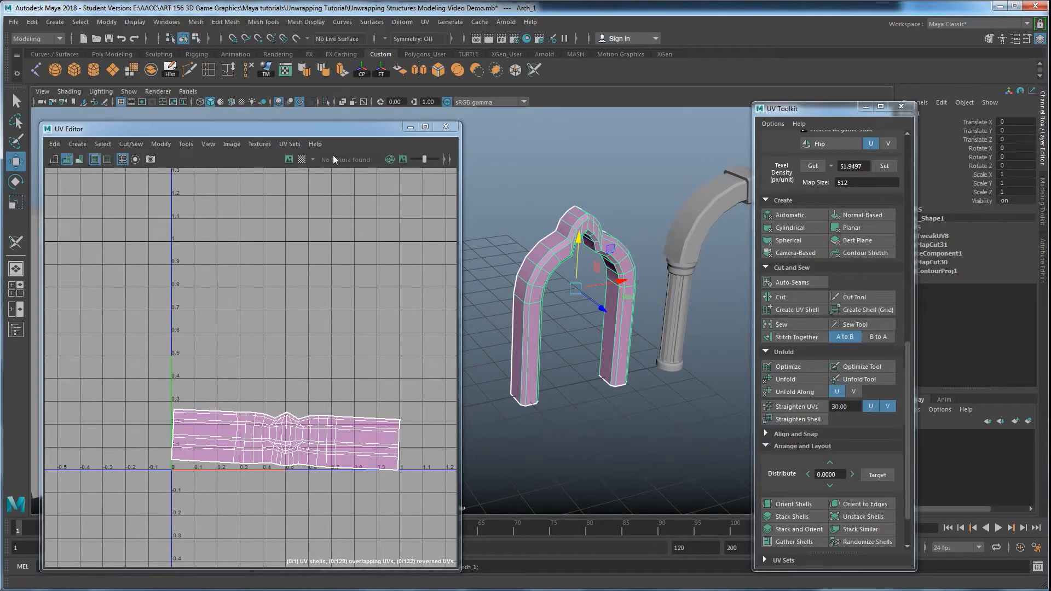
# Display the checker map on the arch and inspect the pattern along its legs and curved top
pyautogui.click(302, 159)
pyautogui.keyDown('alt'); pyautogui.moveTo(467, 279); pyautogui.dragTo(587, 329); pyautogui.keyUp('alt')
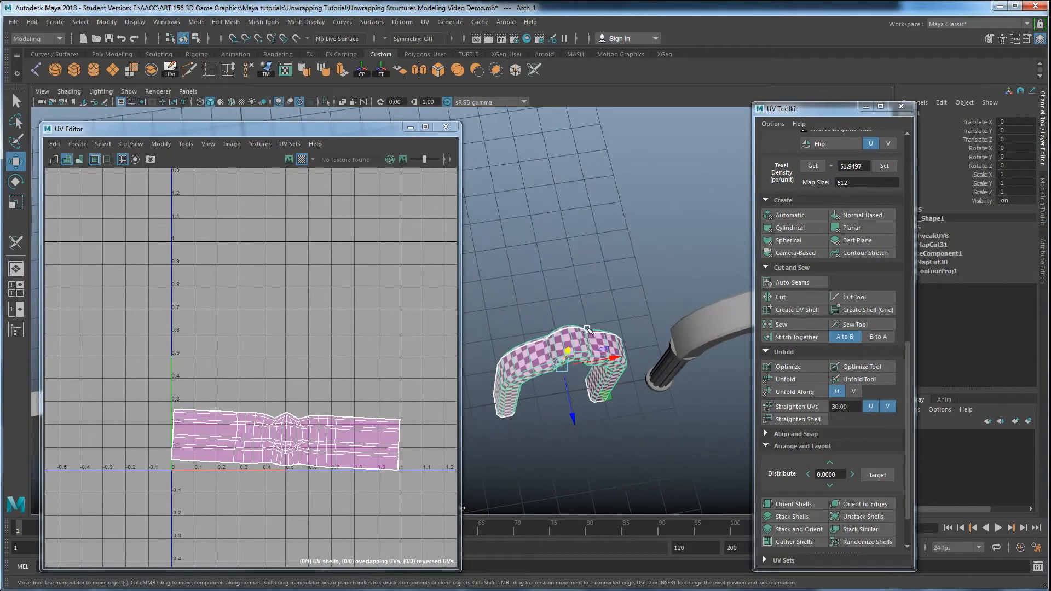
pyautogui.keyDown('alt'); pyautogui.moveTo(516, 350); pyautogui.dragTo(542, 287); pyautogui.keyUp('alt')
pyautogui.keyDown('alt'); pyautogui.moveTo(542, 287); pyautogui.dragTo(557, 302, button='middle'); pyautogui.keyUp('alt')
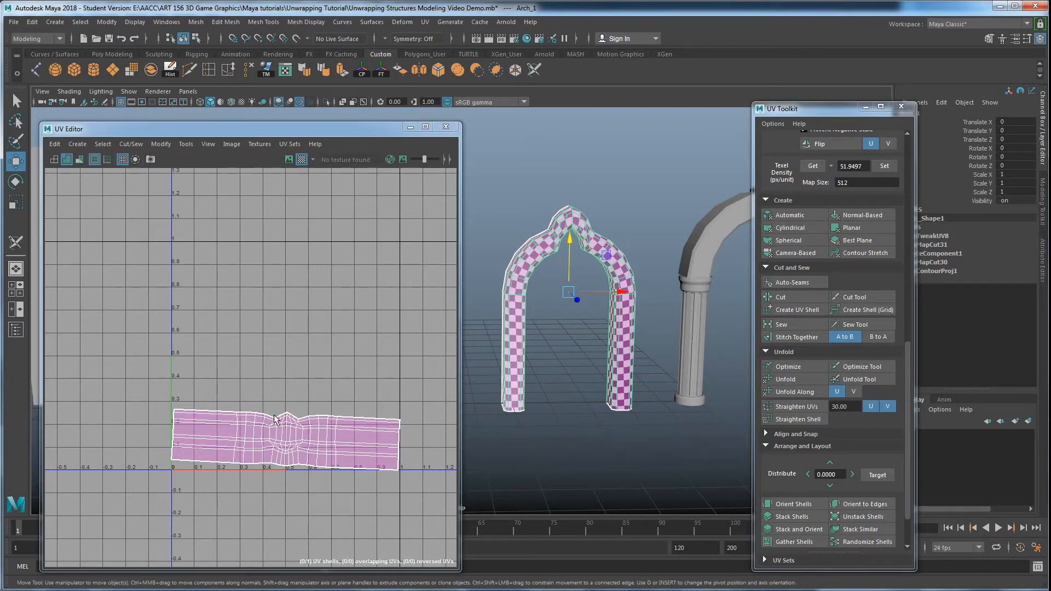
pyautogui.keyDown('alt'); pyautogui.moveTo(562, 384); pyautogui.dragTo(609, 403); pyautogui.keyUp('alt')
pyautogui.scroll(5, 568, 422)
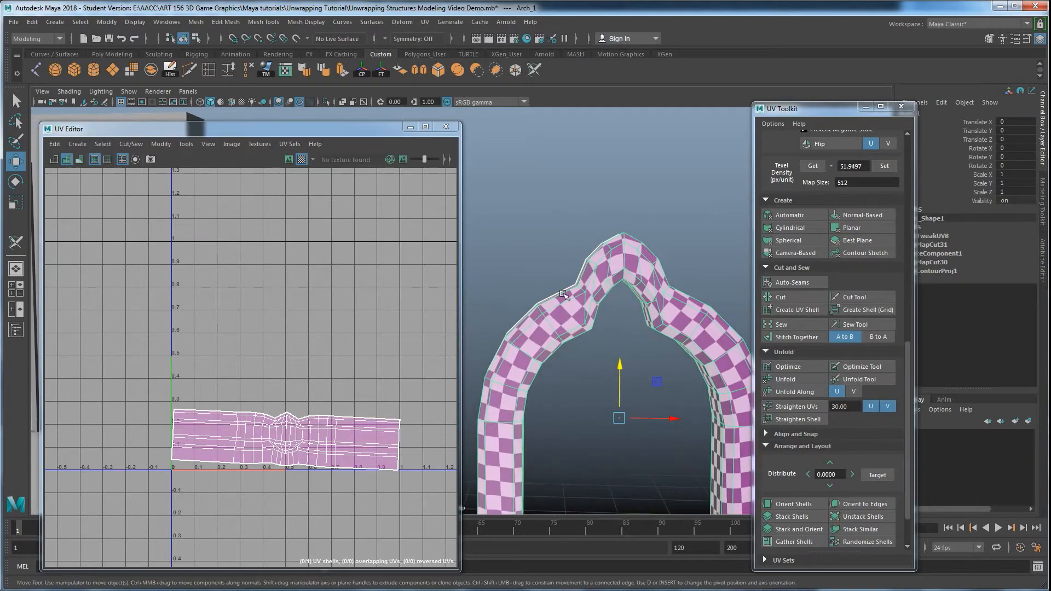
# Turn on UV distortion shading and examine the stretching around the arch's peak
pyautogui.click(79, 159)
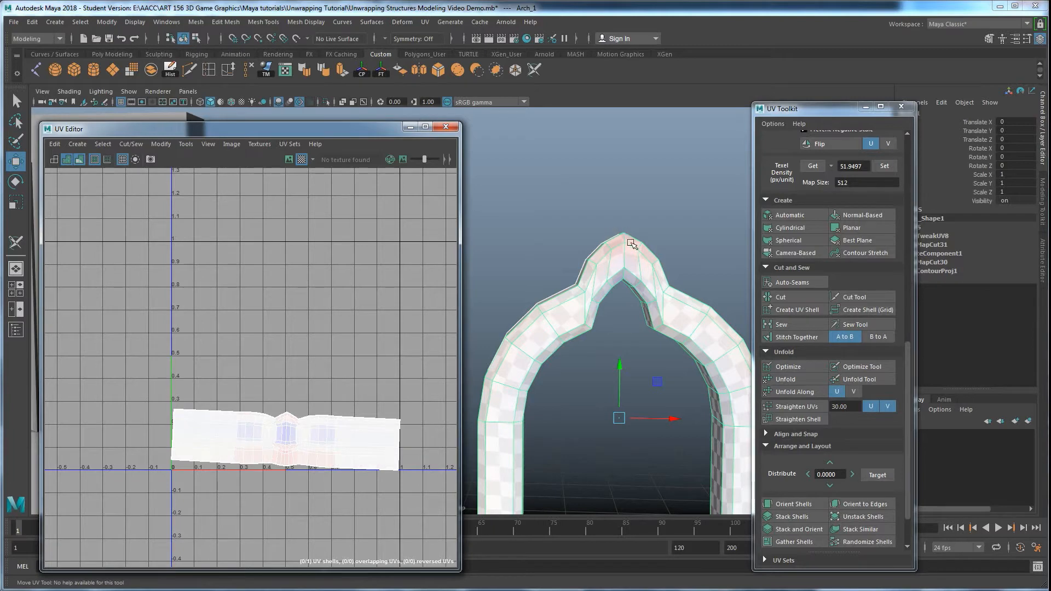
pyautogui.keyDown('alt'); pyautogui.moveTo(633, 243); pyautogui.dragTo(638, 343); pyautogui.keyUp('alt')
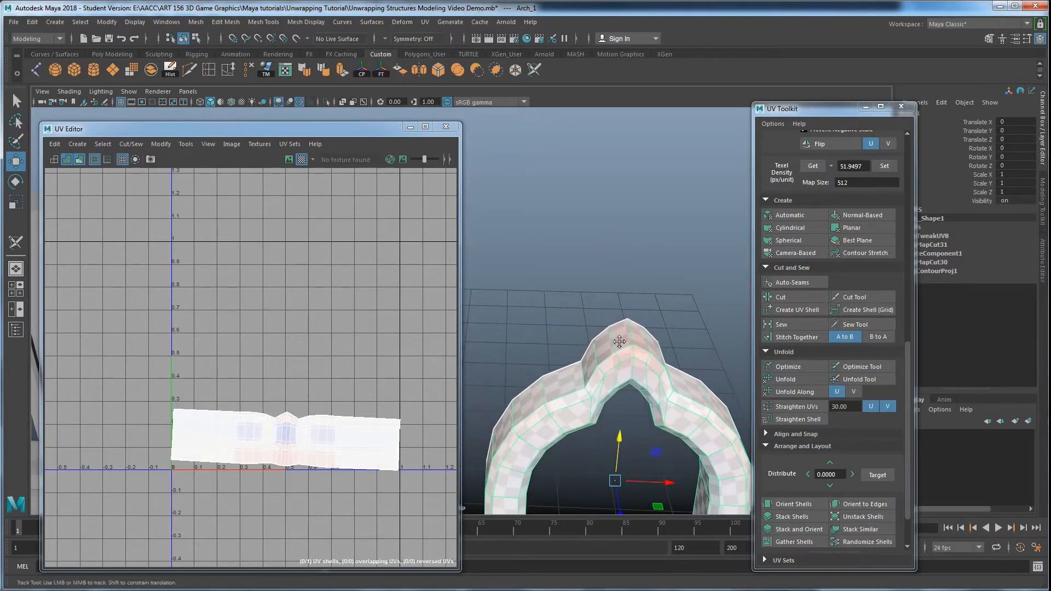
pyautogui.keyDown('alt'); pyautogui.moveTo(624, 348); pyautogui.dragTo(595, 296, button='middle'); pyautogui.keyUp('alt')
pyautogui.moveTo(595, 296); pyautogui.dragTo(595, 296, button='right')
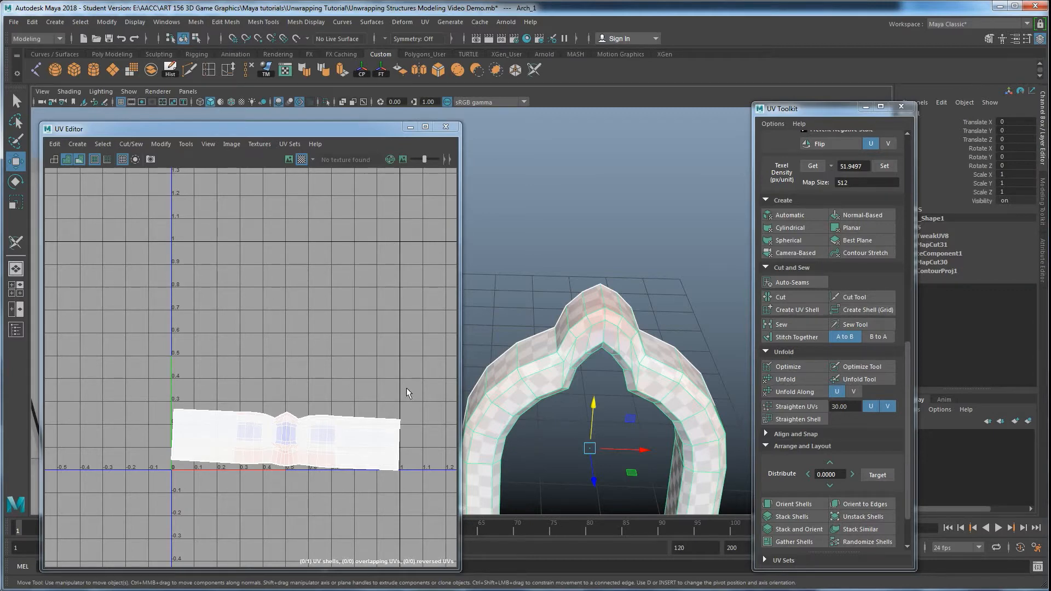
# Cut the arch's UVs along the edge loop that runs around its peak
pyautogui.moveTo(589, 300); pyautogui.dragTo(590, 274, button='right')
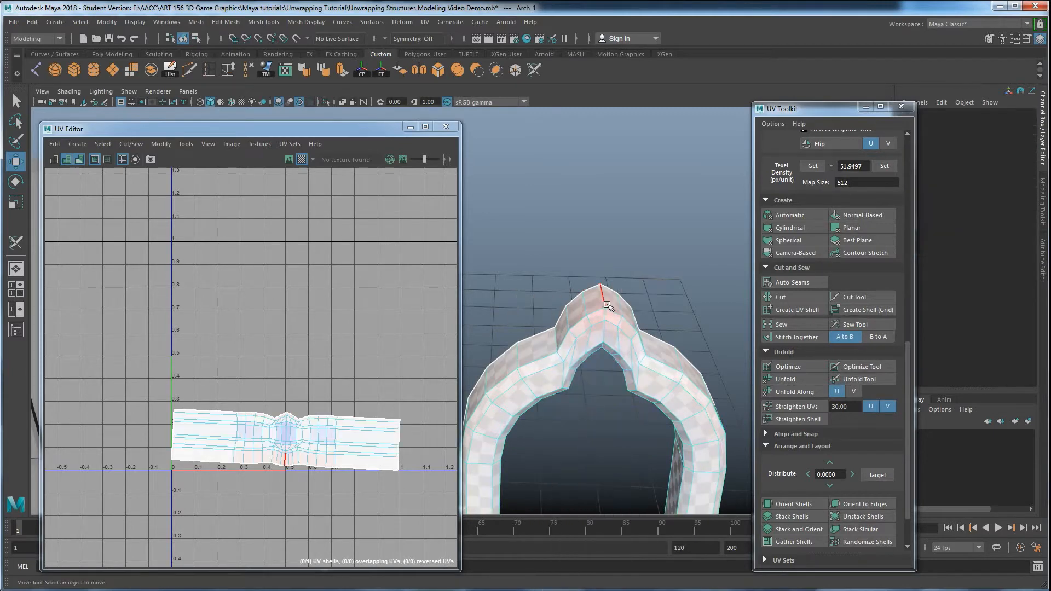
pyautogui.doubleClick(605, 300)
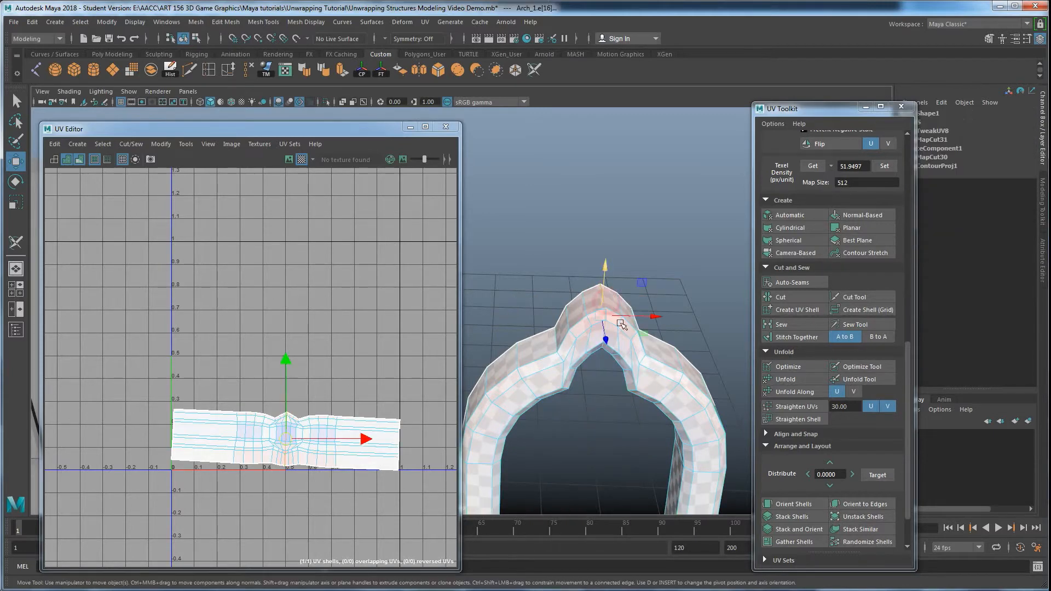
pyautogui.click(784, 297)
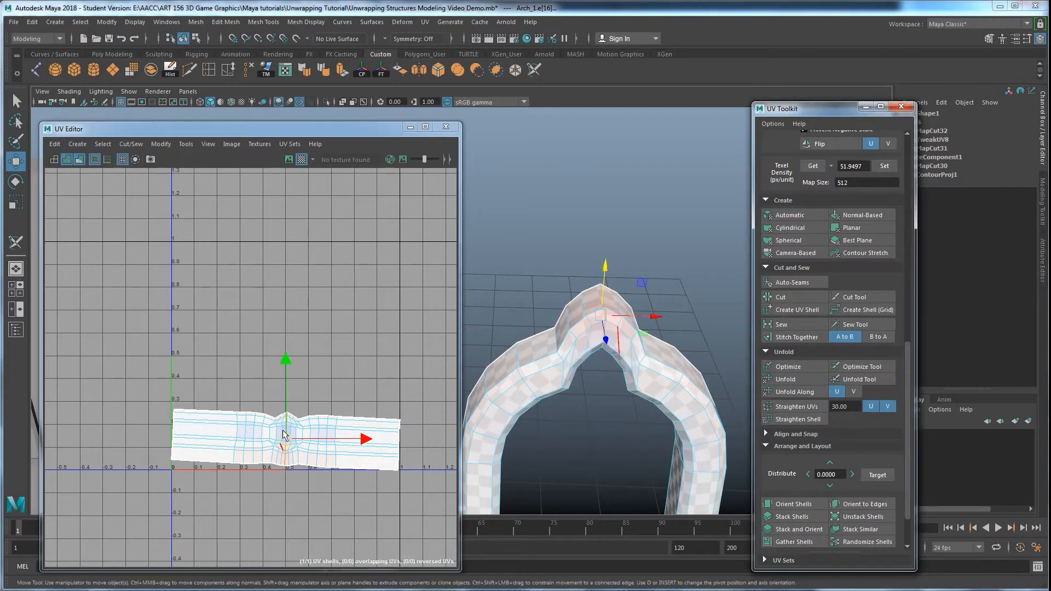
# Select all the arch's faces and unfold the UVs of its two halves
pyautogui.moveTo(534, 301); pyautogui.dragTo(575, 328, button='right')
pyautogui.moveTo(546, 275); pyautogui.dragTo(648, 371)
pyautogui.click(794, 381)
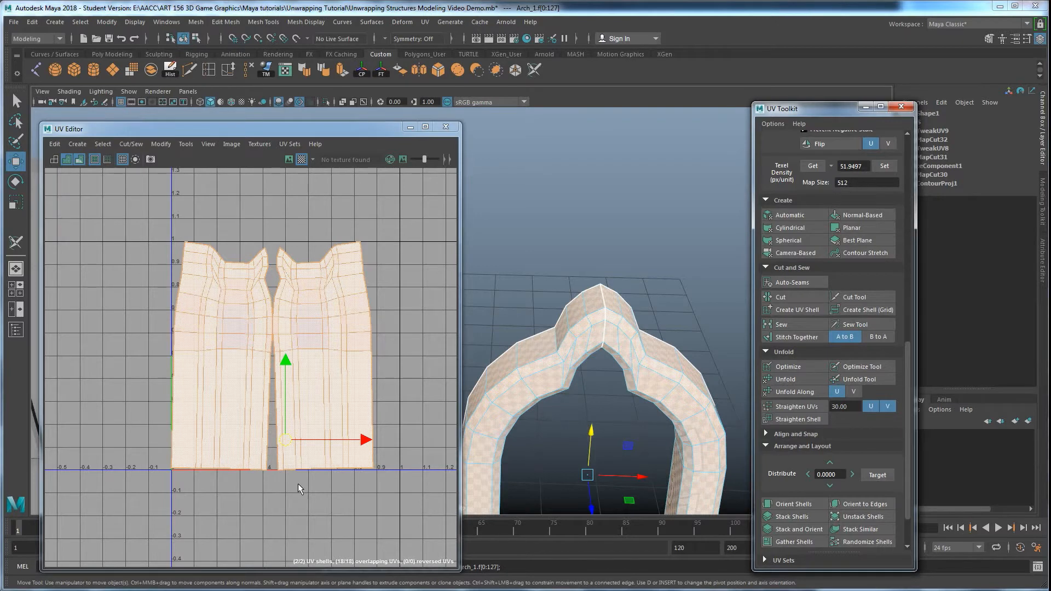
pyautogui.hotkey('ctrl', 'z')
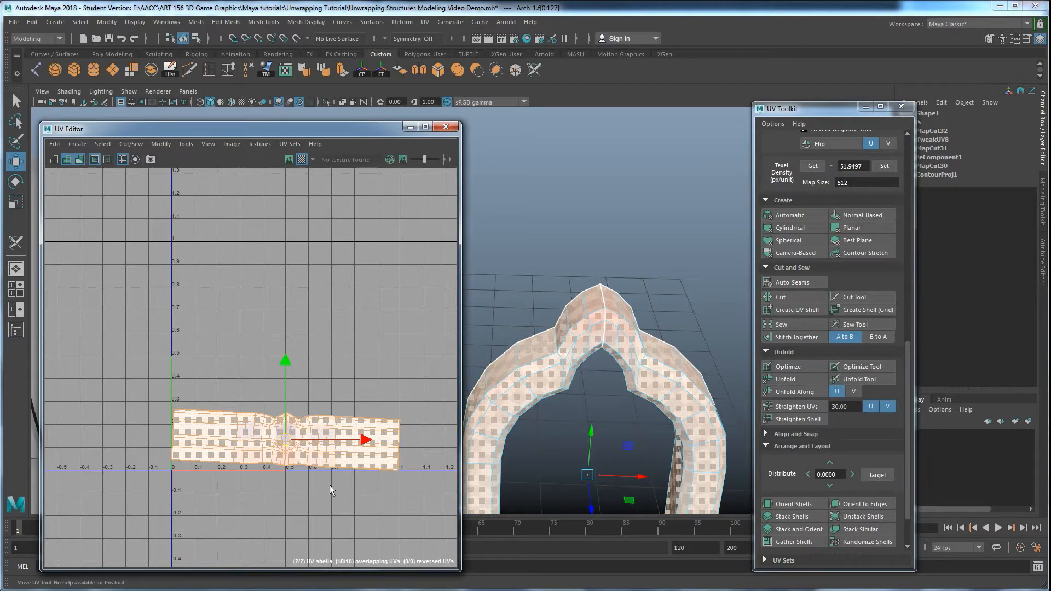
pyautogui.hotkey('ctrl', 'u')
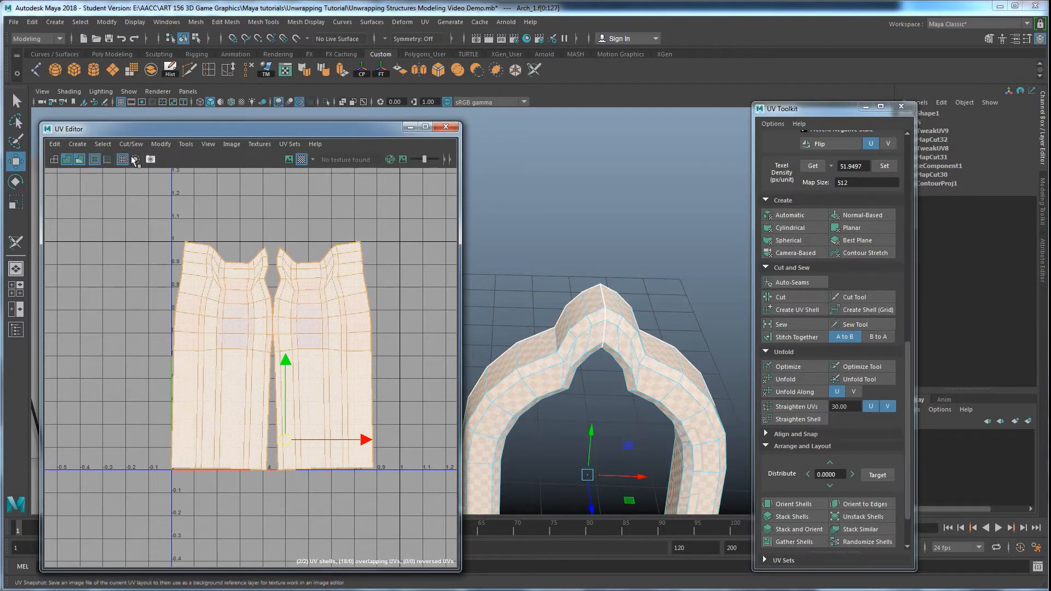
# Select the arch as an object and examine the distortion and checker pattern on both halves
pyautogui.click(494, 240)
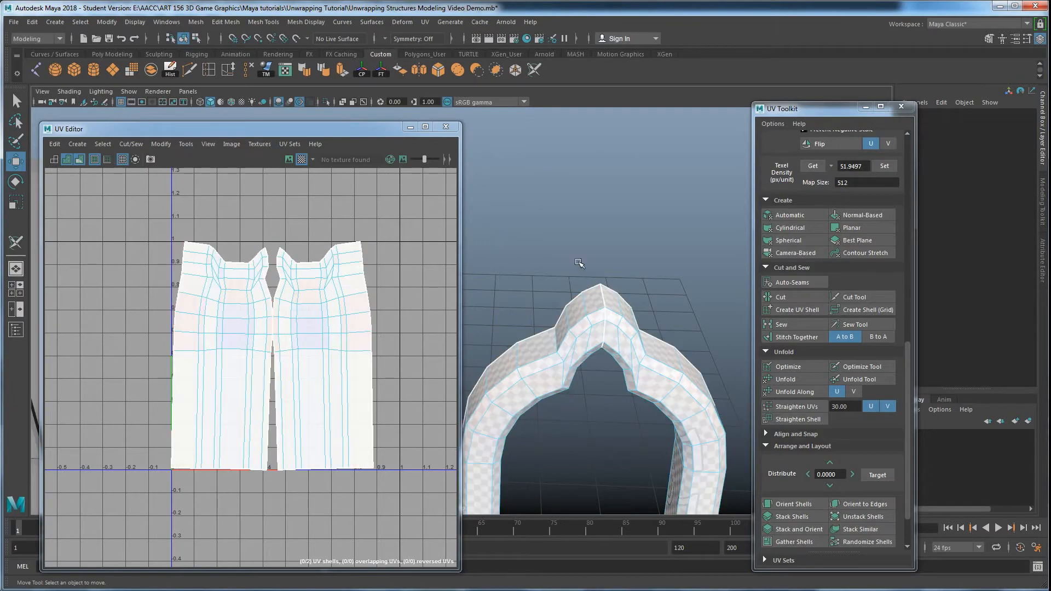
pyautogui.click(591, 304)
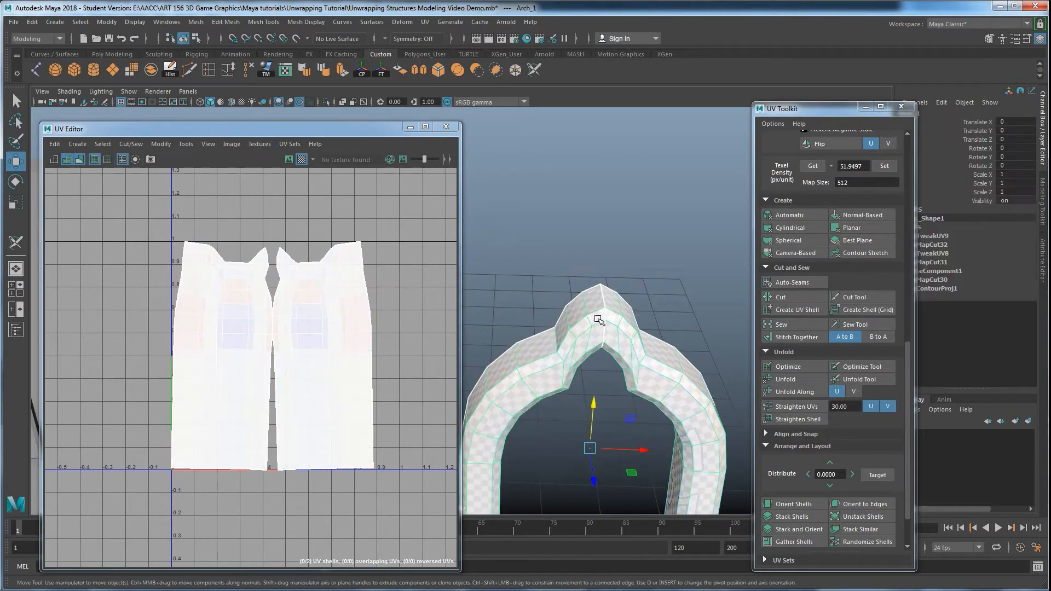
pyautogui.keyDown('alt'); pyautogui.moveTo(592, 343); pyautogui.dragTo(585, 247); pyautogui.keyUp('alt')
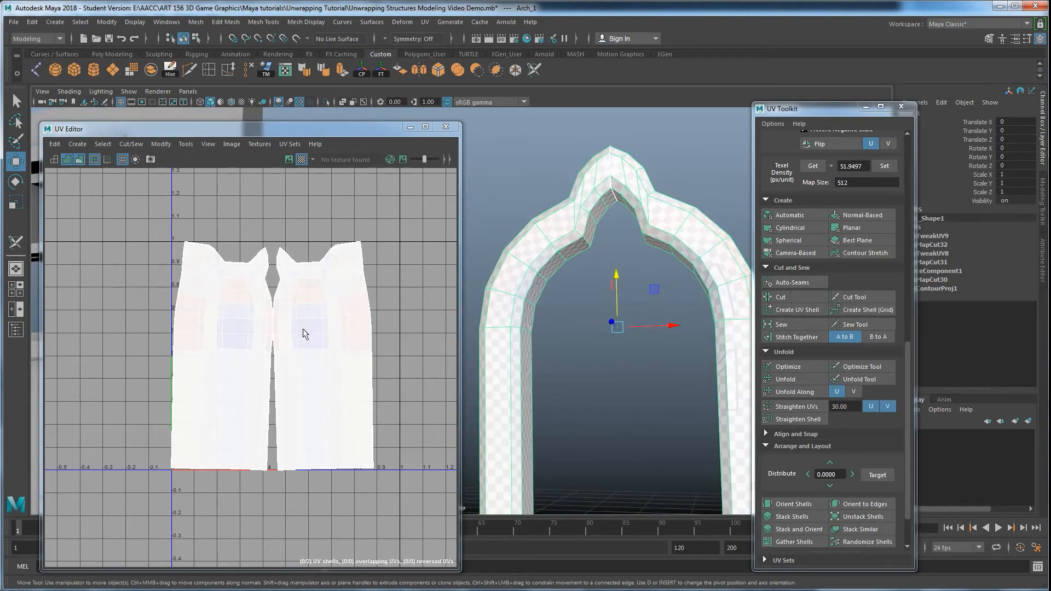
pyautogui.keyDown('alt'); pyautogui.moveTo(581, 286); pyautogui.dragTo(613, 333); pyautogui.keyUp('alt')
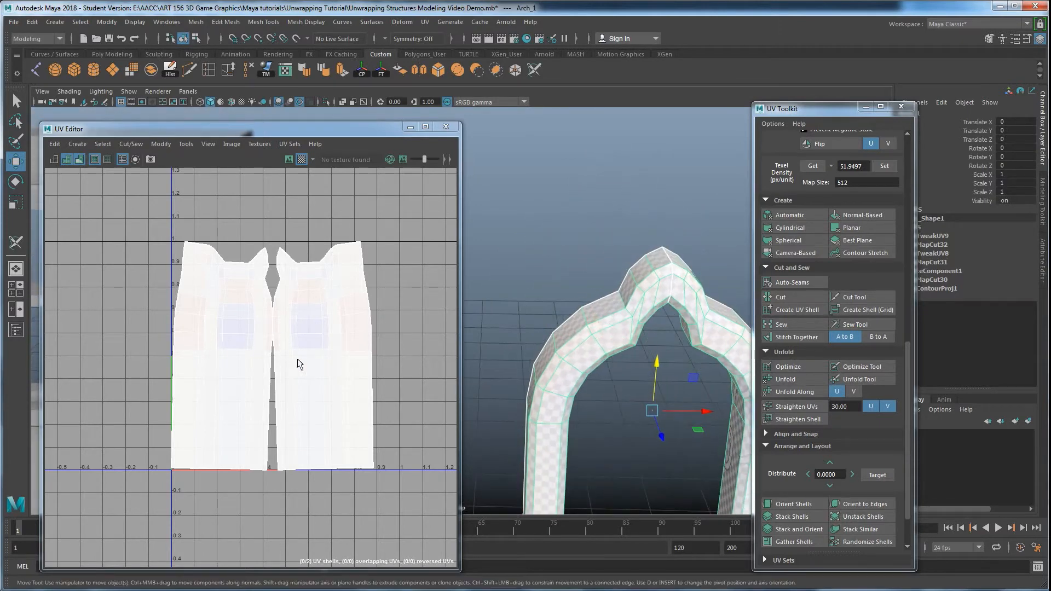
# Select both UV shells of the arch, orient them, and lay them out in the UV tile
pyautogui.moveTo(272, 313); pyautogui.dragTo(248, 298, button='right')
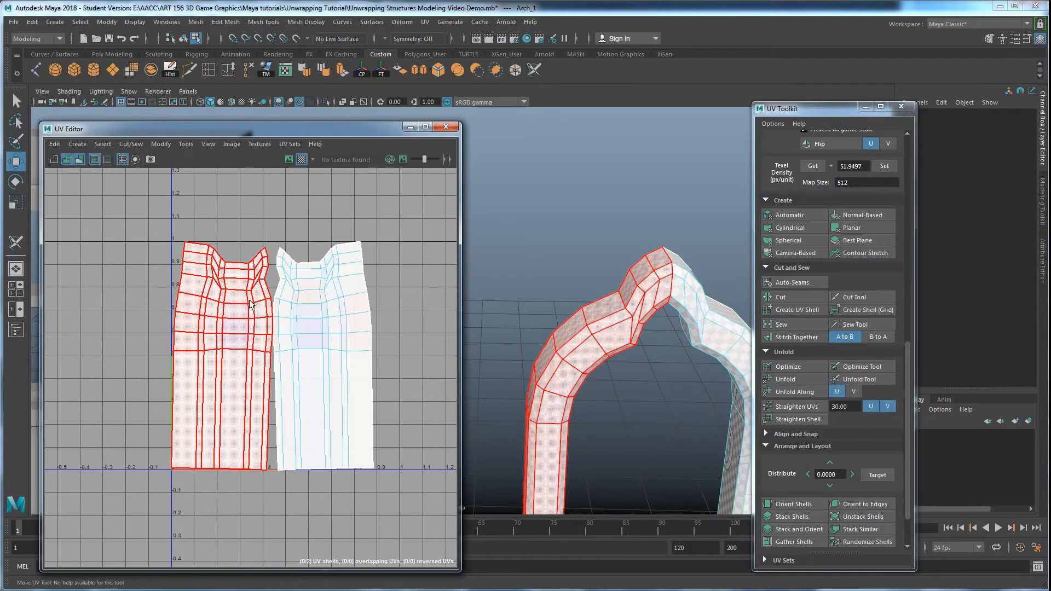
pyautogui.moveTo(248, 298); pyautogui.dragTo(301, 326)
pyautogui.click(794, 504)
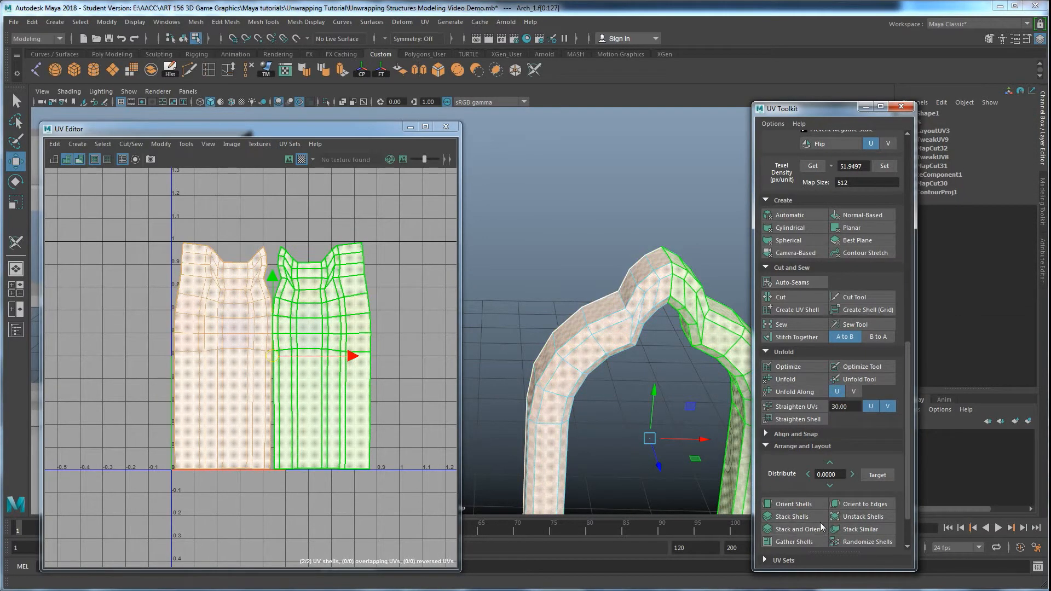
pyautogui.scroll(-2, 820, 523)
pyautogui.click(785, 529)
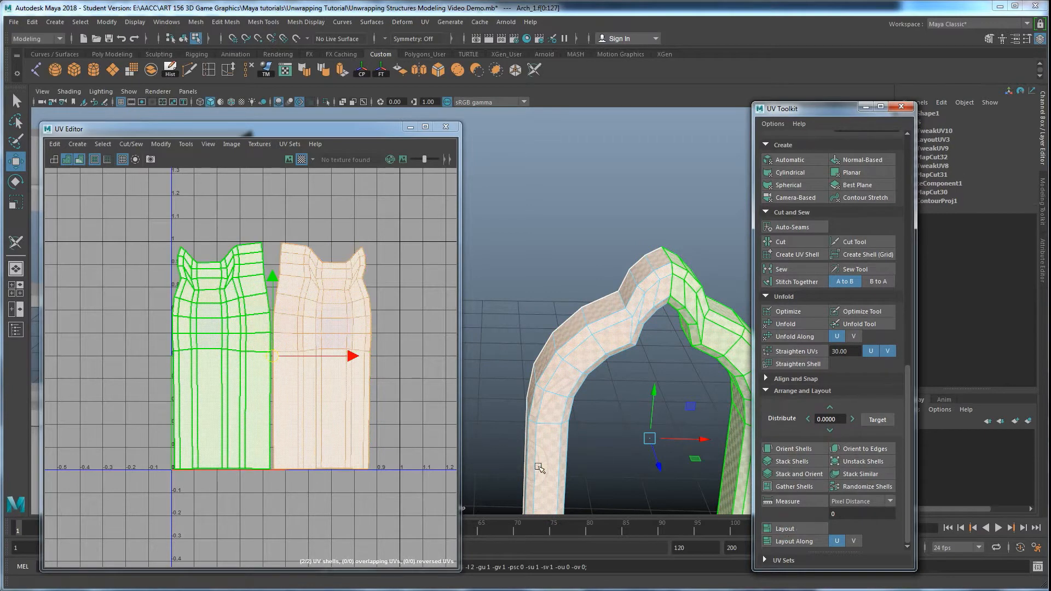
pyautogui.click(803, 531)
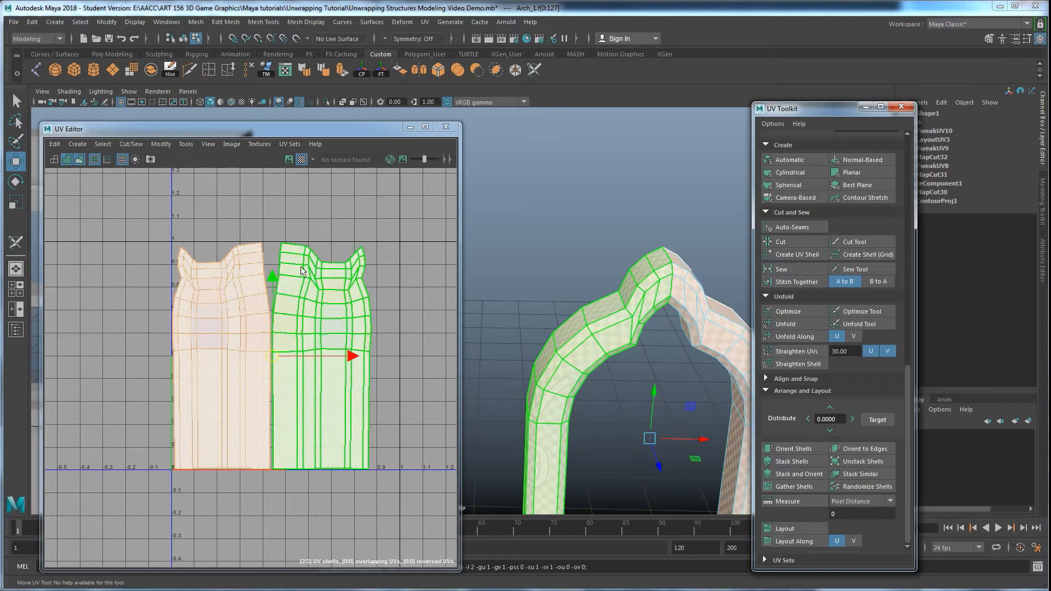
# Return the arch to object mode and check the checker pattern around the seam at its peak
pyautogui.scroll(-2, 633, 307)
pyautogui.keyDown('alt'); pyautogui.moveTo(633, 307); pyautogui.dragTo(626, 295); pyautogui.keyUp('alt')
pyautogui.moveTo(625, 296); pyautogui.dragTo(682, 262, button='right')
pyautogui.scroll(4, 626, 295)
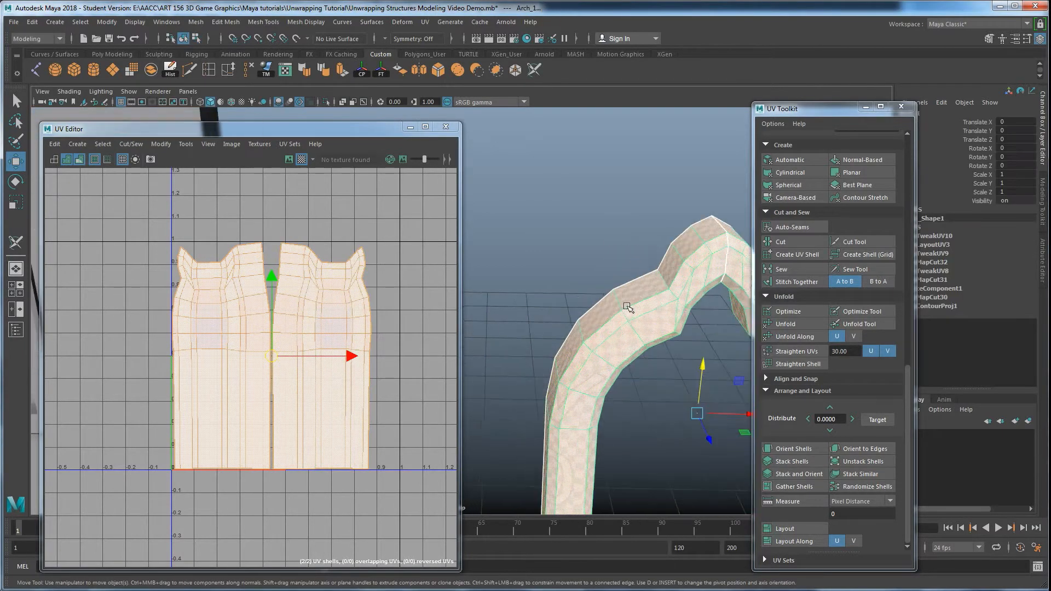
pyautogui.keyDown('alt'); pyautogui.moveTo(668, 289); pyautogui.dragTo(590, 243); pyautogui.keyUp('alt')
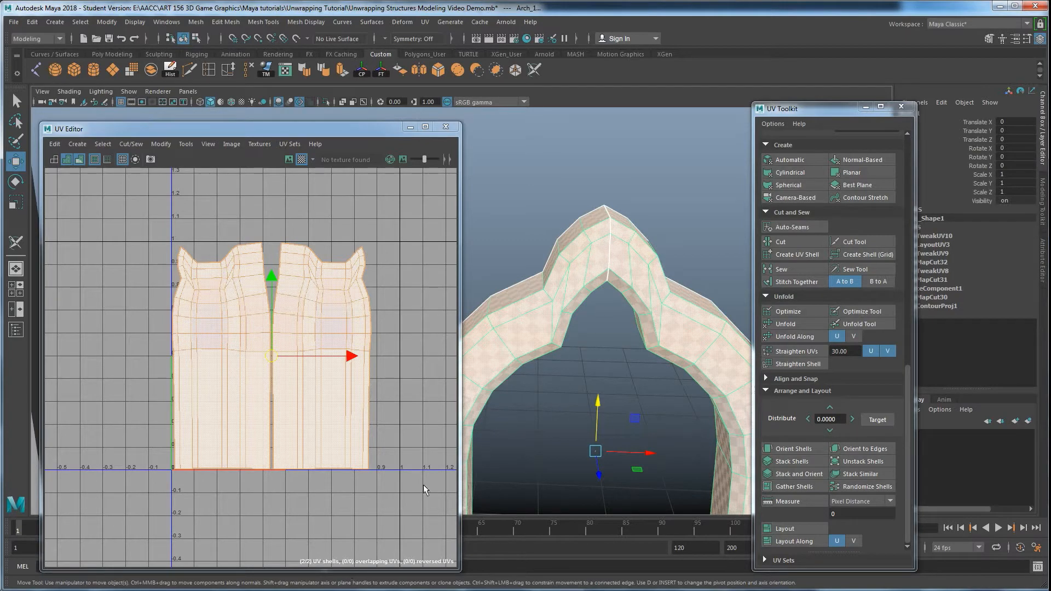
# Switch to the Basic Castle Room- Structures 5- unwrapping scene and bring the fireplace models into view
pyautogui.click(350, 590)
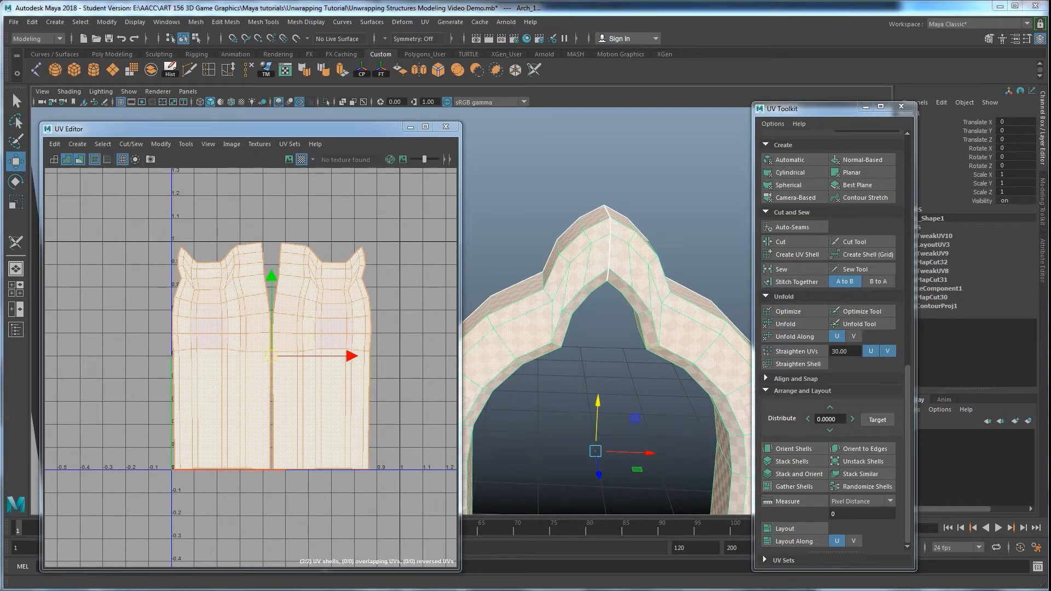
pyautogui.click(692, 557)
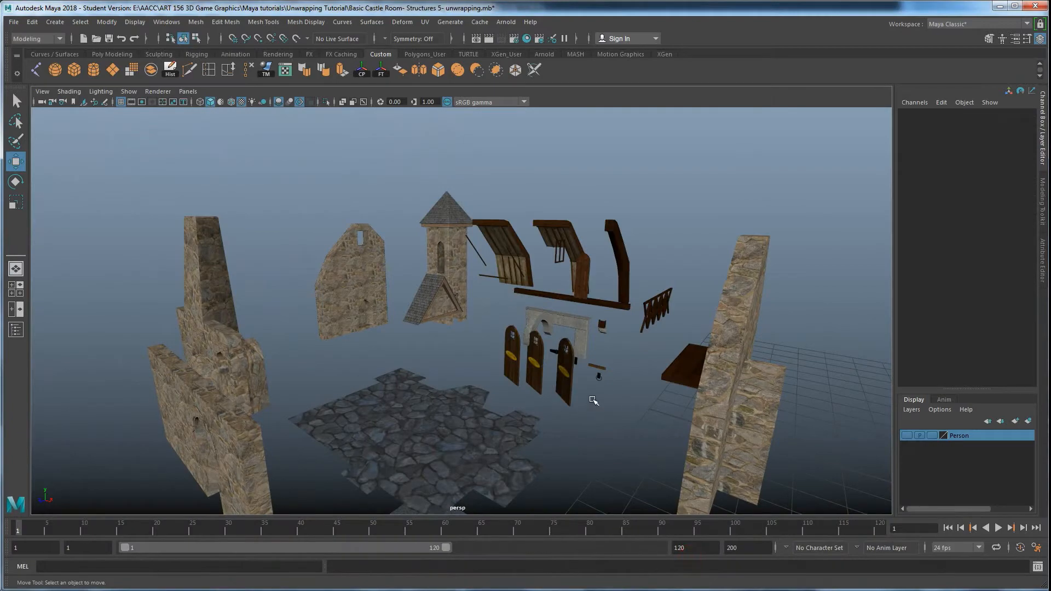
pyautogui.keyDown('alt'); pyautogui.moveTo(654, 378); pyautogui.dragTo(629, 372, button='middle'); pyautogui.keyUp('alt')
pyautogui.hotkey('ctrl', 'z')
pyautogui.keyDown('alt'); pyautogui.moveTo(610, 380); pyautogui.dragTo(699, 383); pyautogui.keyUp('alt')
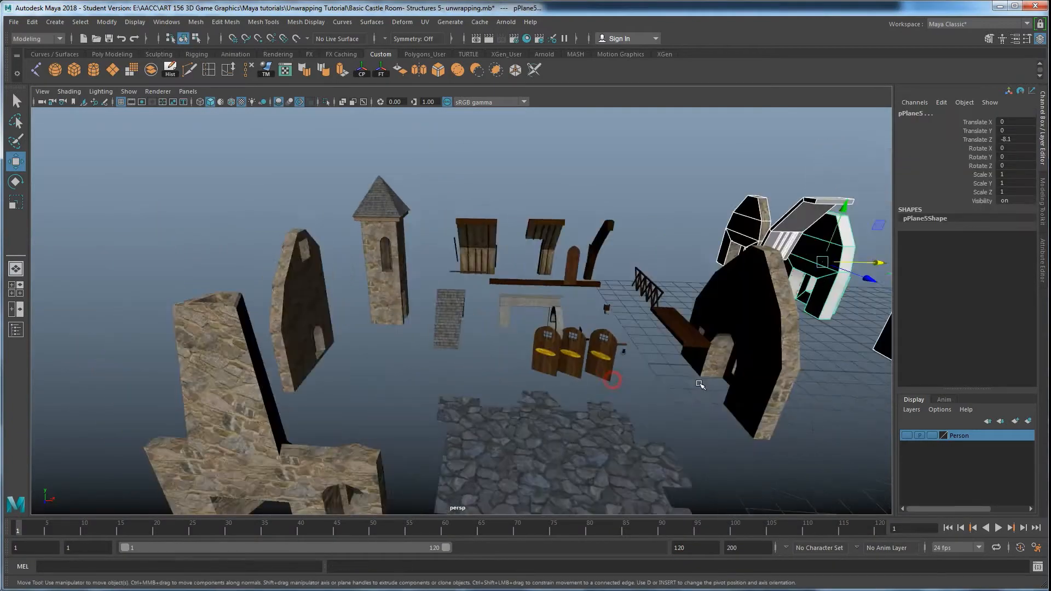
pyautogui.keyDown('alt'); pyautogui.moveTo(700, 383); pyautogui.dragTo(604, 374, button='middle'); pyautogui.keyUp('alt')
pyautogui.keyDown('alt'); pyautogui.moveTo(604, 375); pyautogui.dragTo(560, 323); pyautogui.keyUp('alt')
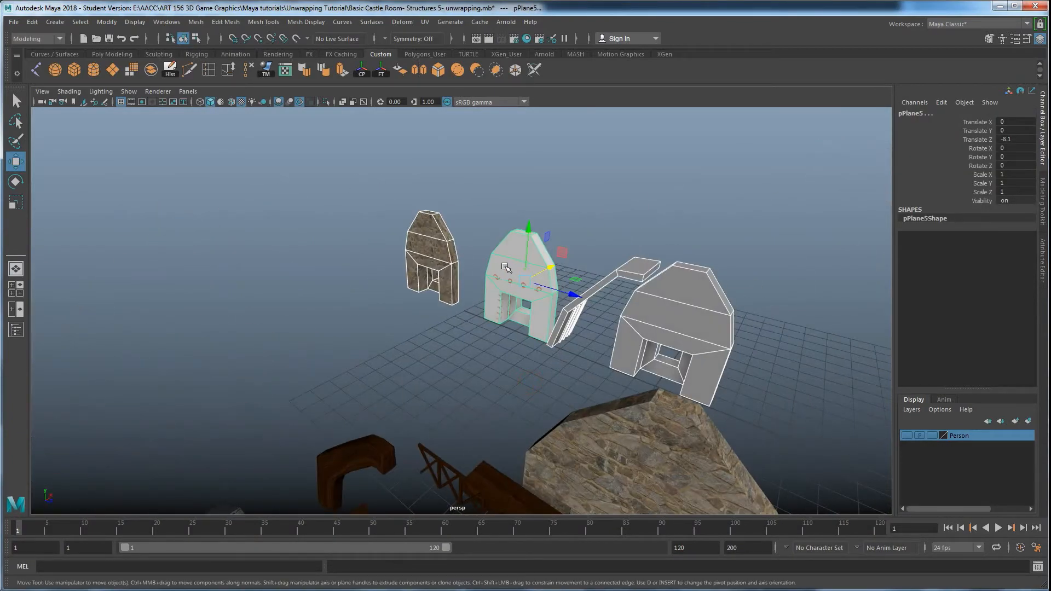
# Select the middle untextured fireplace with the orange seam marks and frame it for a close front view
pyautogui.click(505, 267)
pyautogui.press('f')
pyautogui.keyDown('alt'); pyautogui.moveTo(493, 351); pyautogui.dragTo(458, 369); pyautogui.keyUp('alt')
pyautogui.keyDown('alt'); pyautogui.moveTo(458, 369); pyautogui.dragTo(473, 361, button='middle'); pyautogui.keyUp('alt')
pyautogui.keyDown('alt'); pyautogui.moveTo(473, 361); pyautogui.dragTo(465, 373); pyautogui.keyUp('alt')
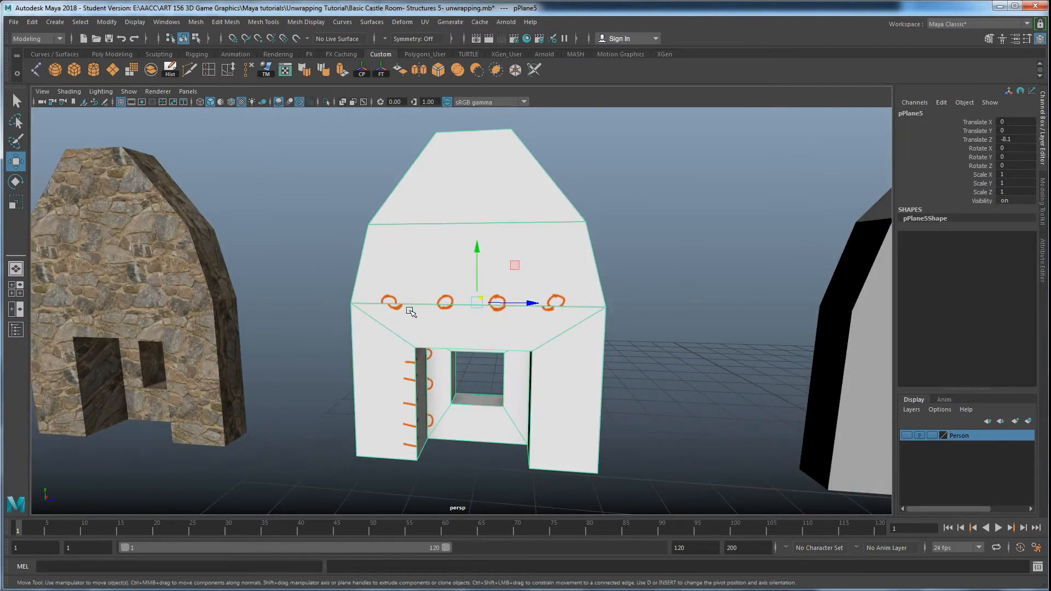
# Switch to the seams.psd UV layout in Photoshop and compare its circle and triangle seam marks with those on the untextured fireplace
pyautogui.keyDown('alt'); pyautogui.moveTo(438, 348); pyautogui.dragTo(391, 378); pyautogui.keyUp('alt')
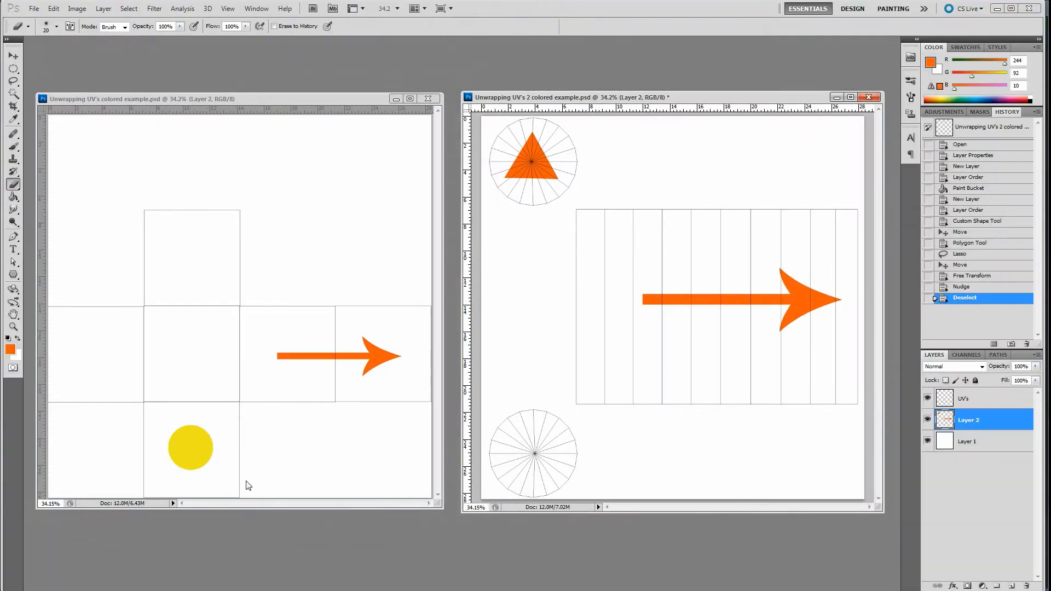
pyautogui.moveTo(305, 572)
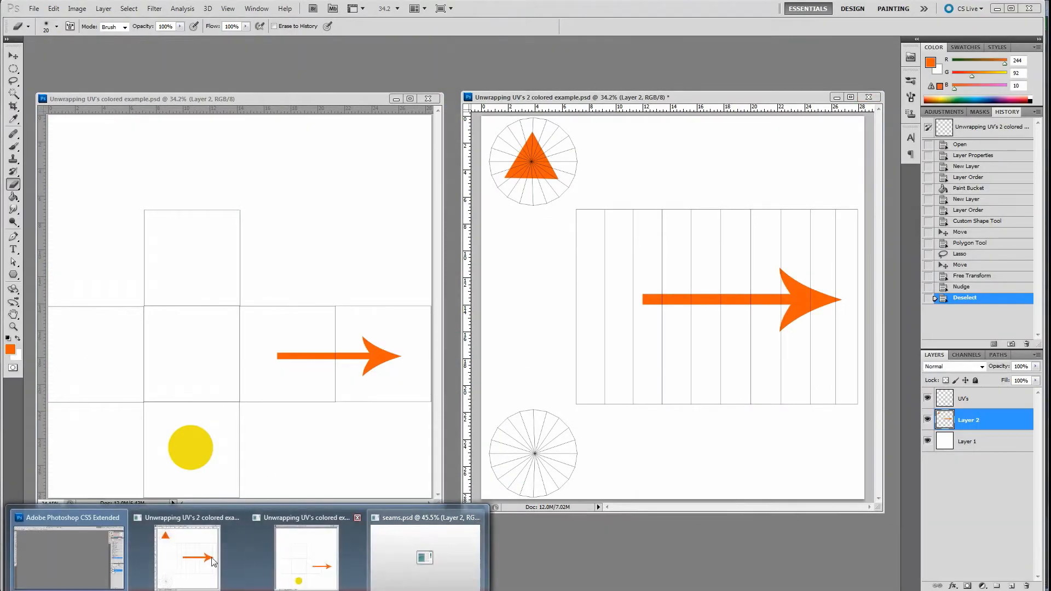
pyautogui.click(433, 548)
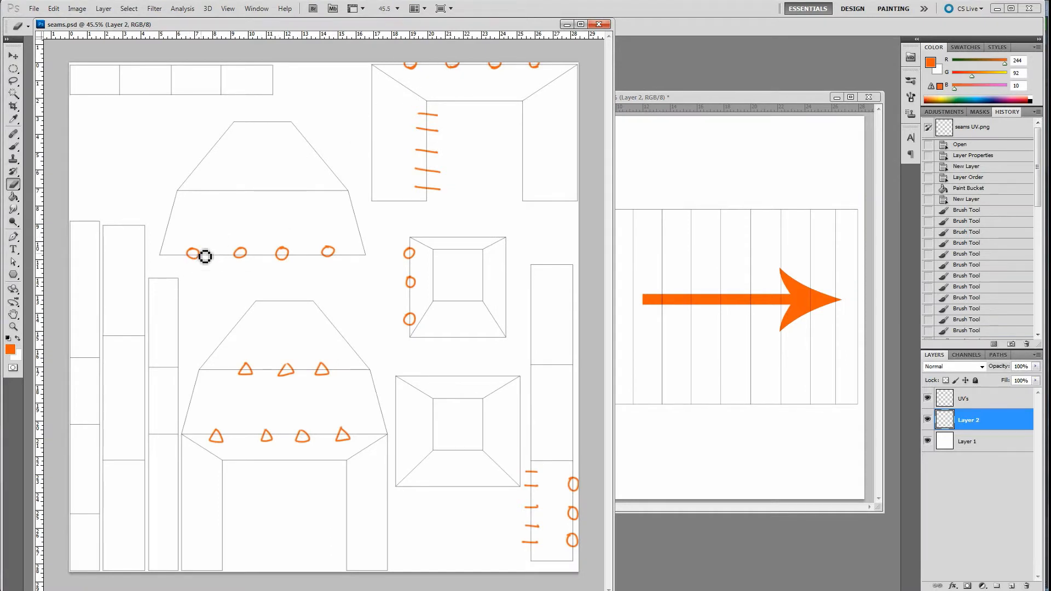
pyautogui.hotkey('alt', 'Tab')
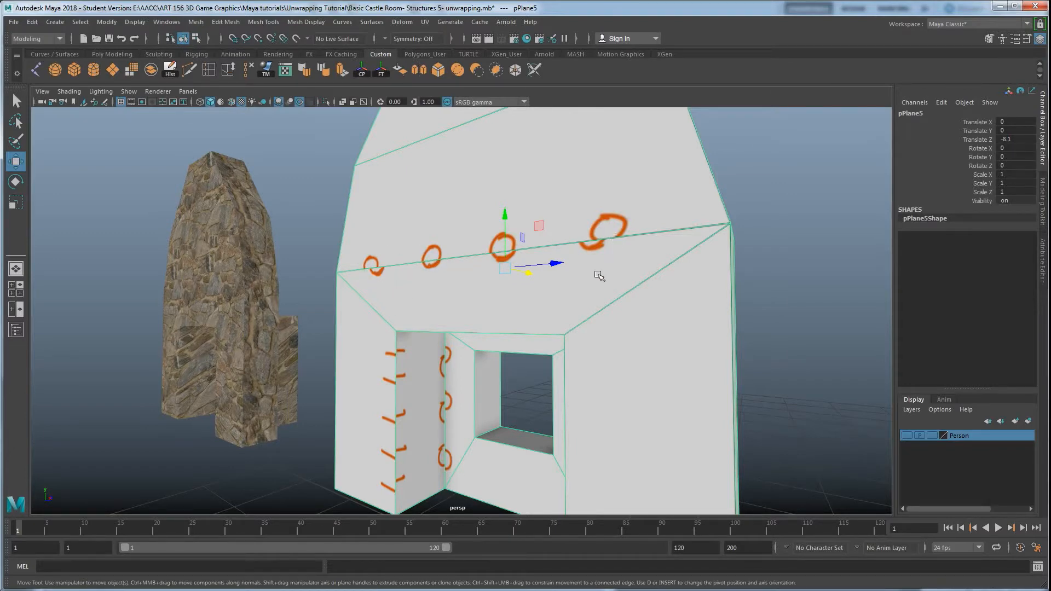
pyautogui.keyDown('alt'); pyautogui.moveTo(543, 267); pyautogui.dragTo(343, 281); pyautogui.keyUp('alt')
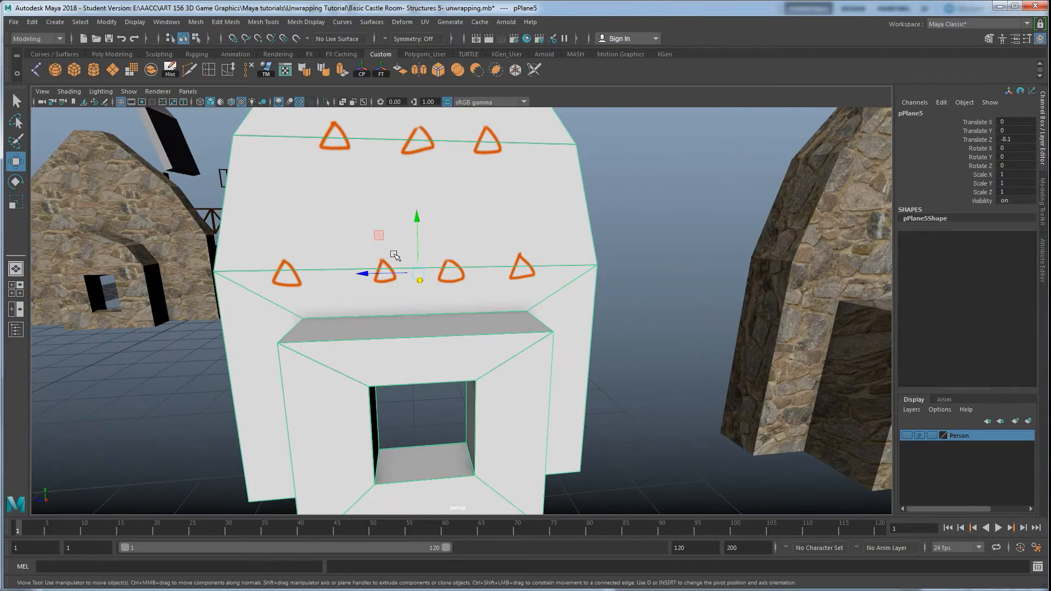
pyautogui.hotkey('alt', 'Tab')
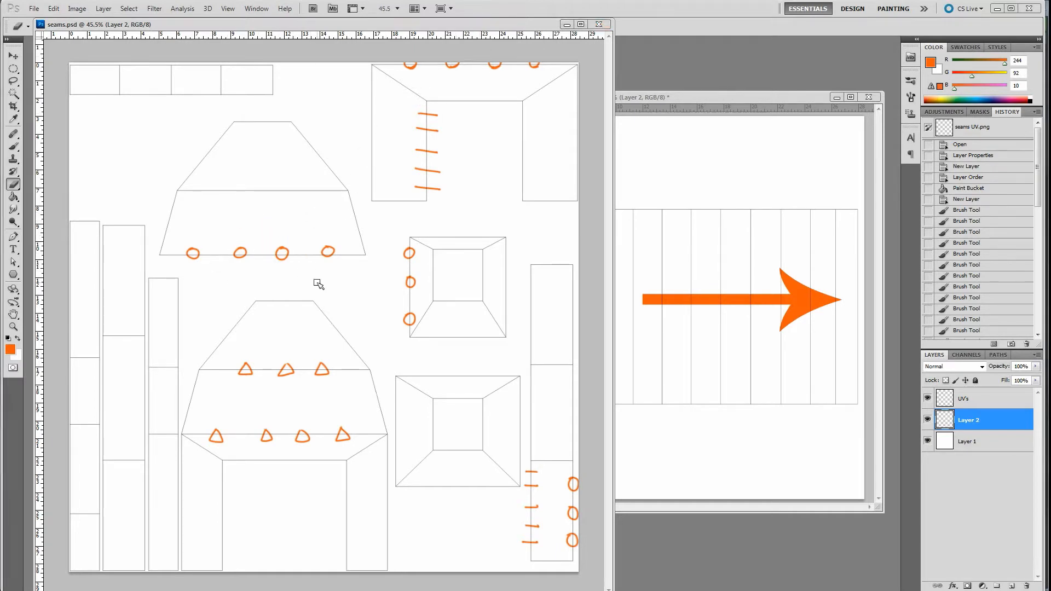
pyautogui.hotkey('alt', 'Tab')
pyautogui.keyDown('alt'); pyautogui.moveTo(336, 260); pyautogui.dragTo(376, 263); pyautogui.keyUp('alt')
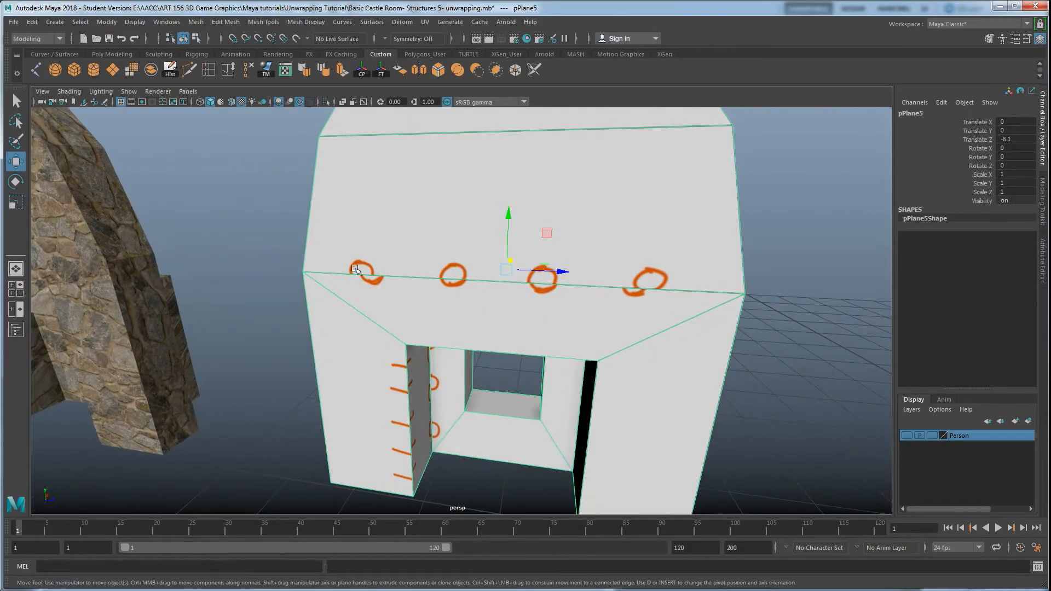
# Examine up close how the stone texture meets at the corner seams of the textured fireplace
pyautogui.keyDown('alt'); pyautogui.moveTo(199, 319); pyautogui.dragTo(499, 318); pyautogui.keyUp('alt')
pyautogui.scroll(2, 500, 318)
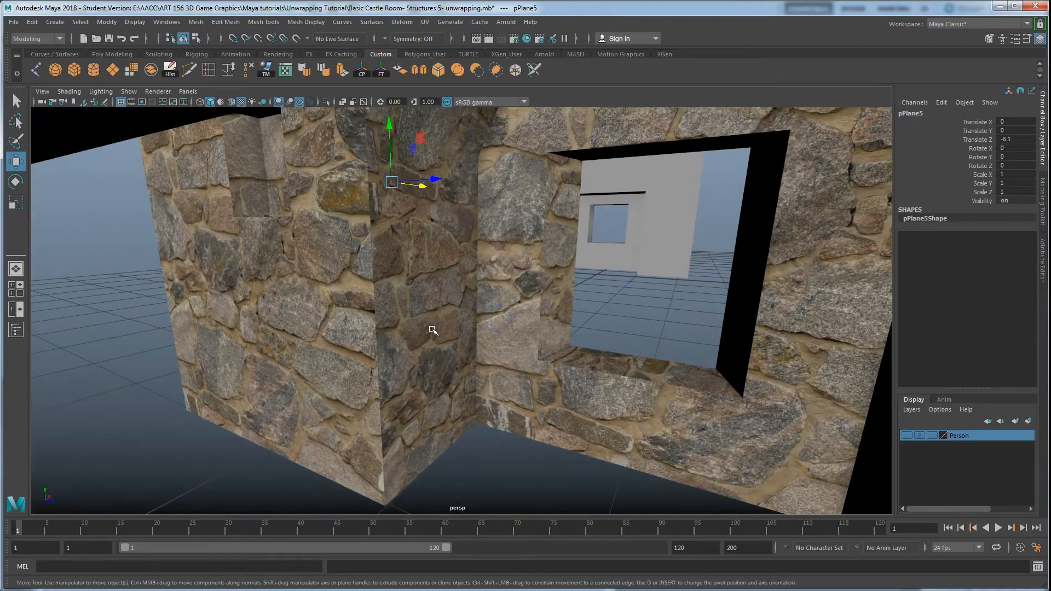
pyautogui.scroll(2, 368, 321)
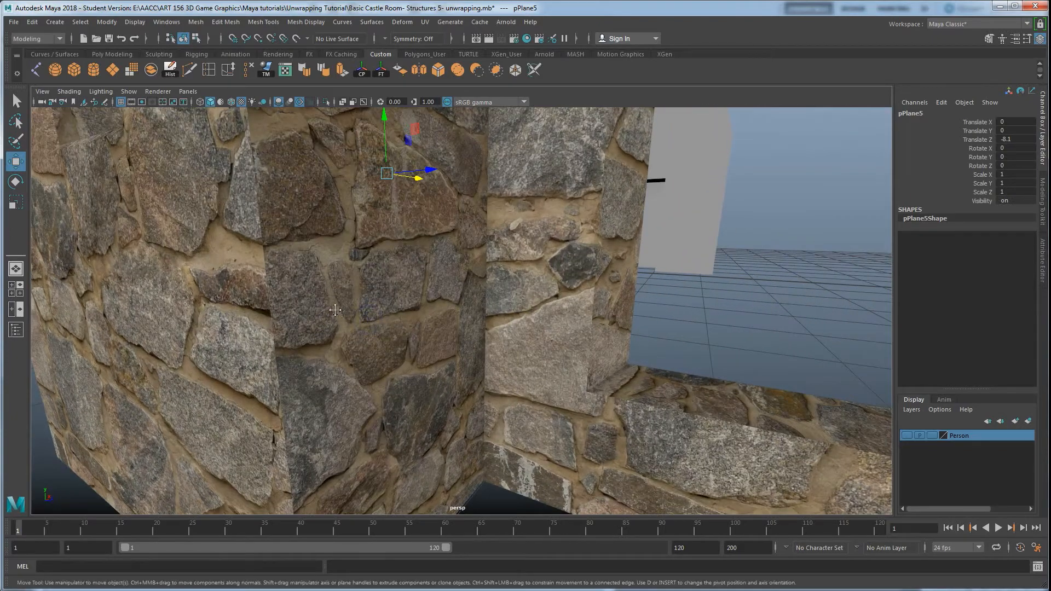
pyautogui.scroll(1, 311, 274)
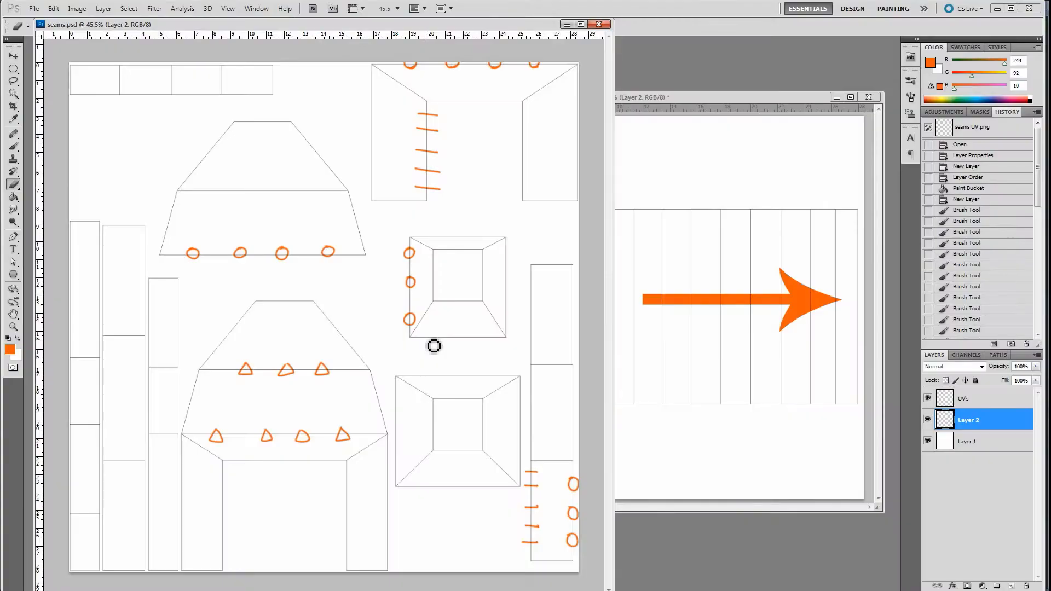
# Switch to the Unwrapping Structures Modeling Video Demo scene in Maya, then select and frame the round arch above the fluted columns
pyautogui.hotkey('alt', 'Tab')
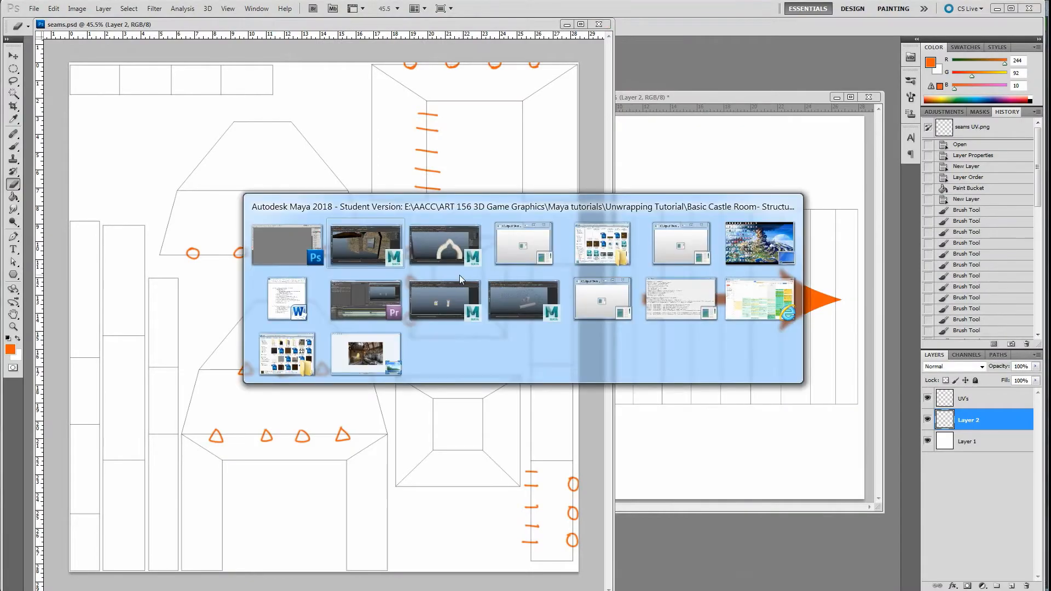
pyautogui.click(442, 249)
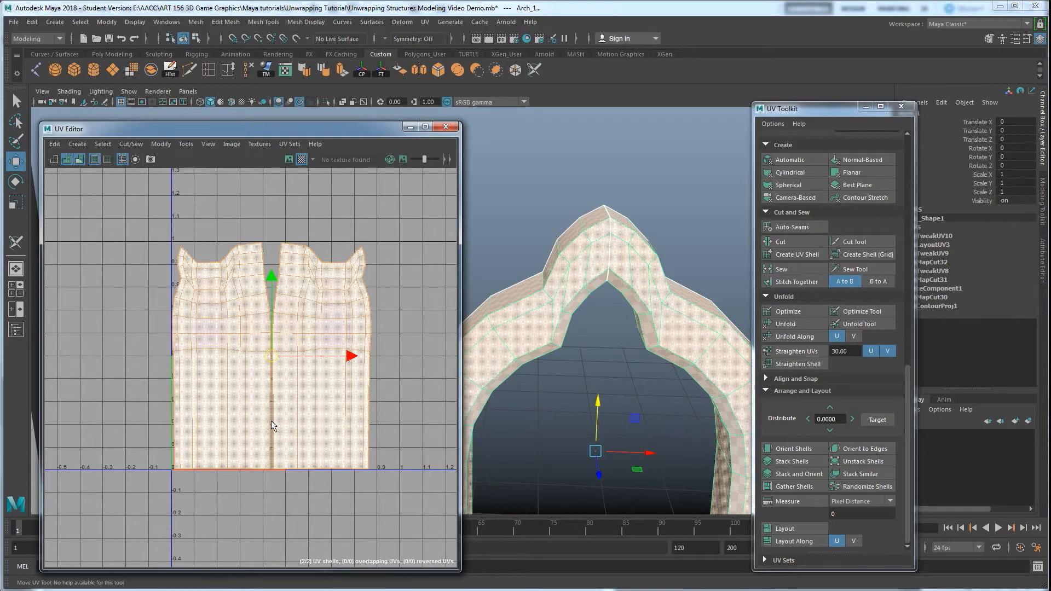
pyautogui.keyDown('alt'); pyautogui.moveTo(551, 344); pyautogui.dragTo(548, 307, button='right'); pyautogui.keyUp('alt')
pyautogui.keyDown('alt'); pyautogui.moveTo(548, 308); pyautogui.dragTo(479, 271, button='middle'); pyautogui.keyUp('alt')
pyautogui.keyDown('alt'); pyautogui.moveTo(618, 316); pyautogui.dragTo(599, 338); pyautogui.keyUp('alt')
pyautogui.click(614, 364)
pyautogui.click(610, 310)
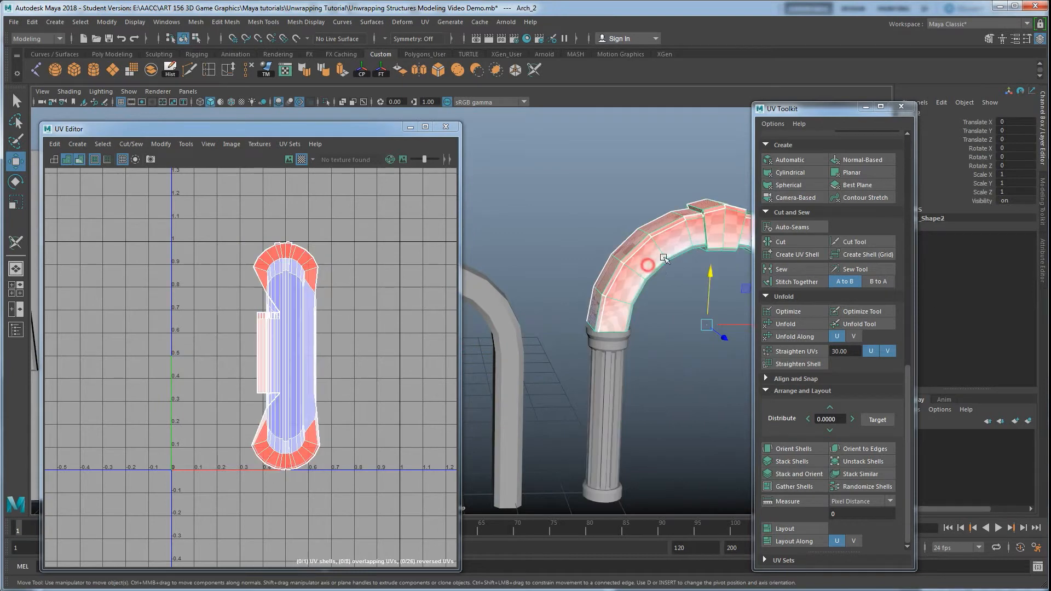
pyautogui.press('f')
pyautogui.keyDown('alt'); pyautogui.moveTo(530, 241); pyautogui.dragTo(535, 249); pyautogui.keyUp('alt')
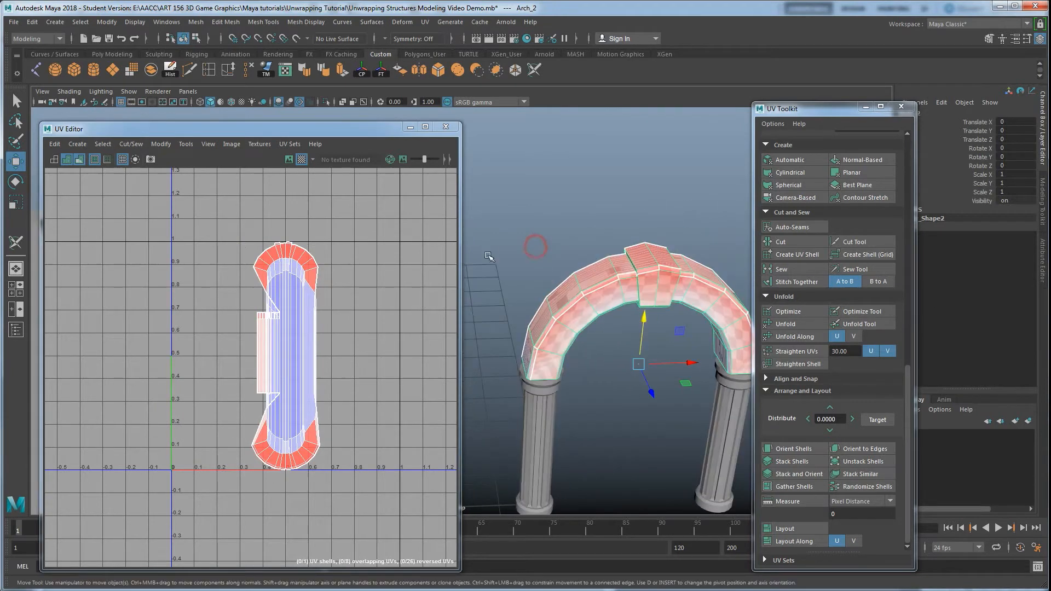
# Turn off the UV distortion shading and the checker pattern to see the round arch's plain faces and edges
pyautogui.click(79, 160)
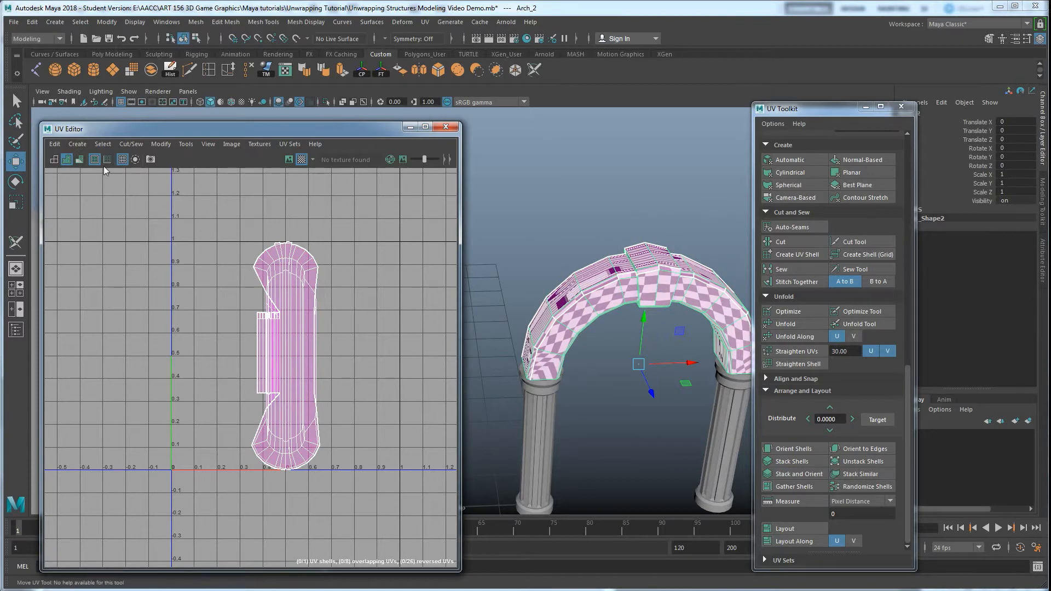
pyautogui.scroll(5, 548, 390)
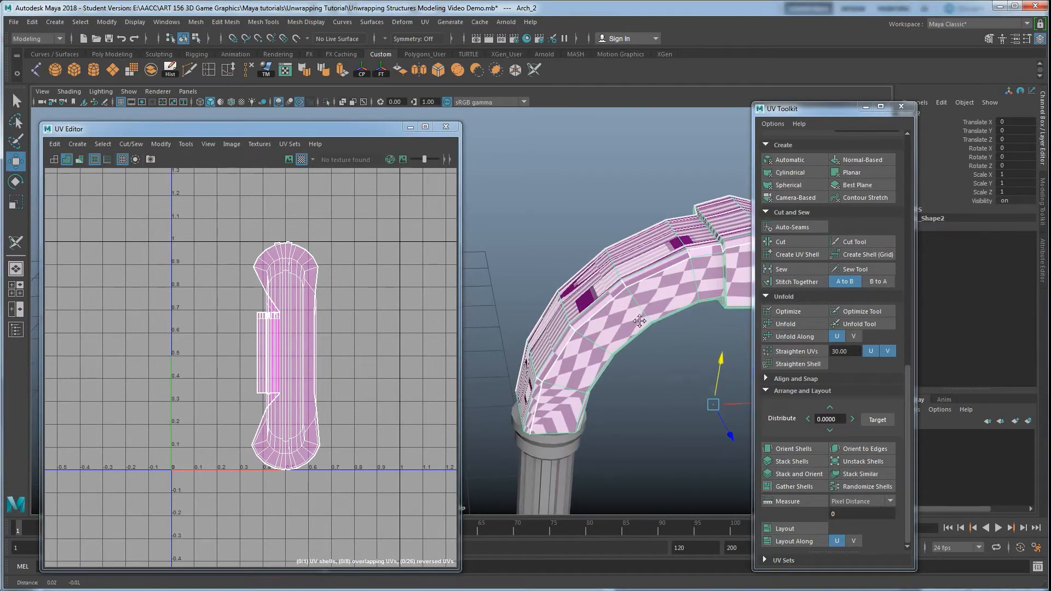
pyautogui.click(301, 159)
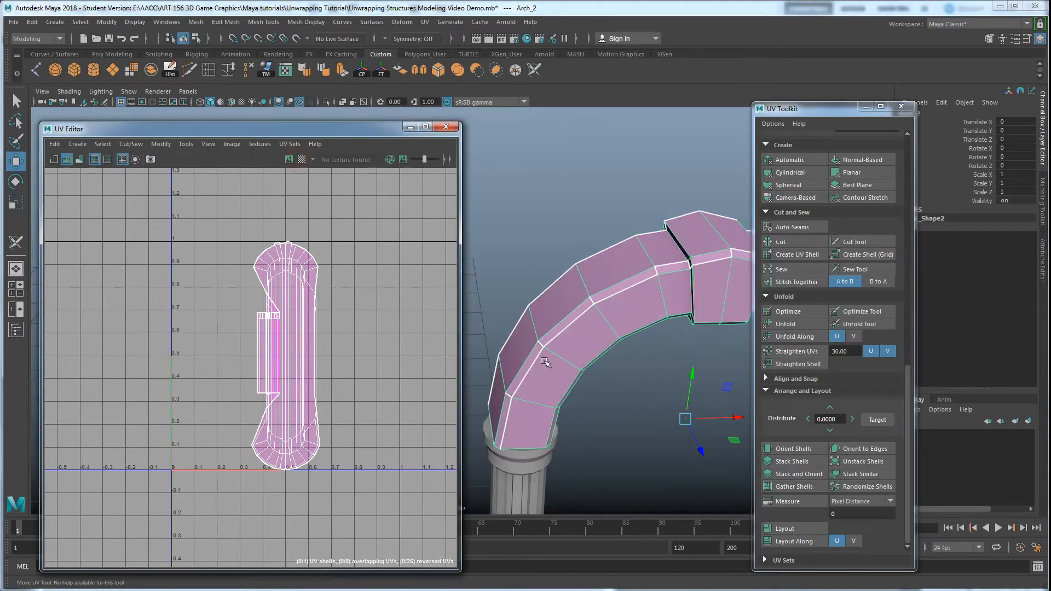
pyautogui.keyDown('alt'); pyautogui.moveTo(710, 254); pyautogui.dragTo(687, 265, button='middle'); pyautogui.keyUp('alt')
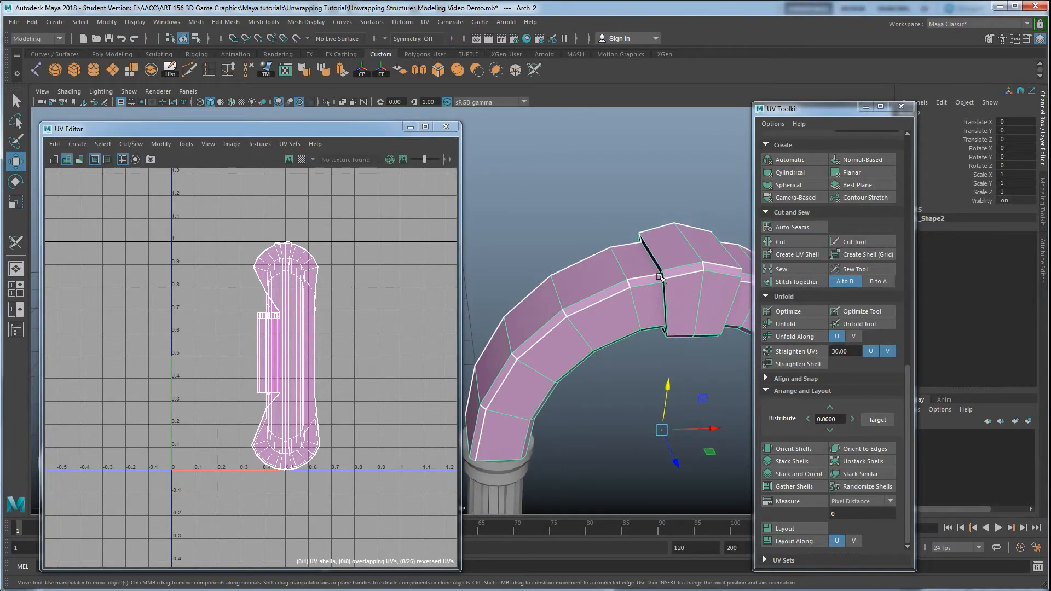
# Apply a Contour Stretch UV projection to the round arch
pyautogui.scroll(1, 844, 285)
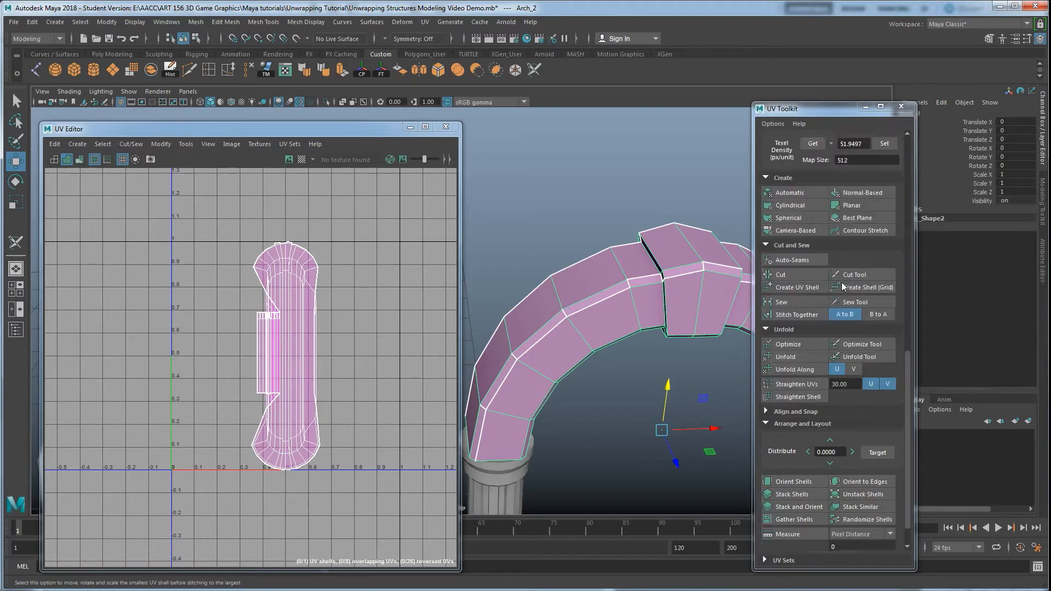
pyautogui.scroll(4, 842, 285)
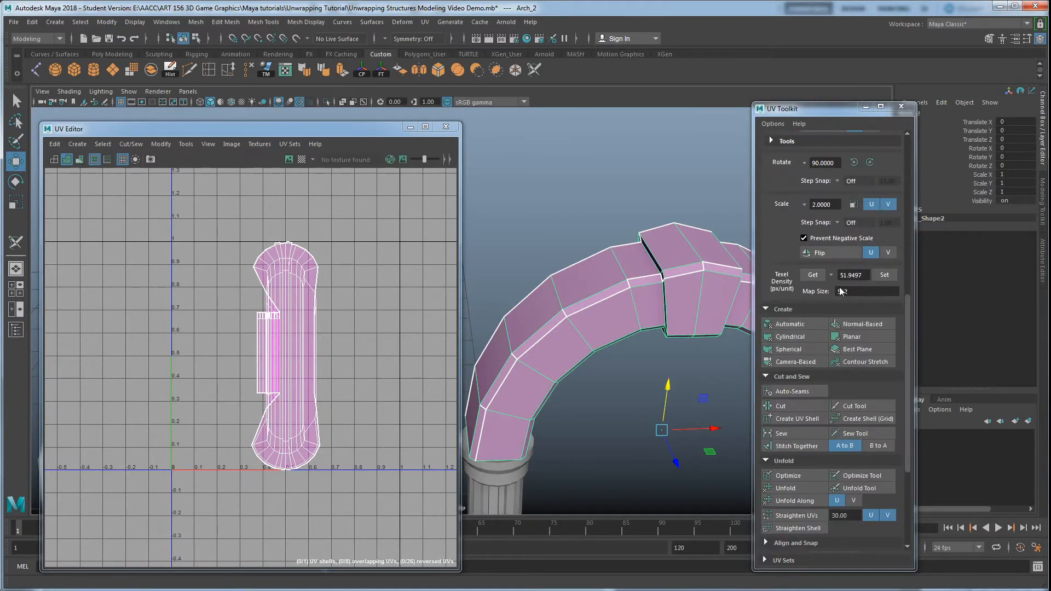
pyautogui.click(858, 363)
# Cut a UV seam along the outer back edge of the round arch with the 3D Cut and Sew UV Tool
pyautogui.click(621, 280)
pyautogui.moveTo(617, 268)
pyautogui.mouseDown(button='right')
pyautogui.moveTo(616, 242)
pyautogui.moveTo(617, 268)
pyautogui.mouseUp(button='right')
pyautogui.click(425, 22)
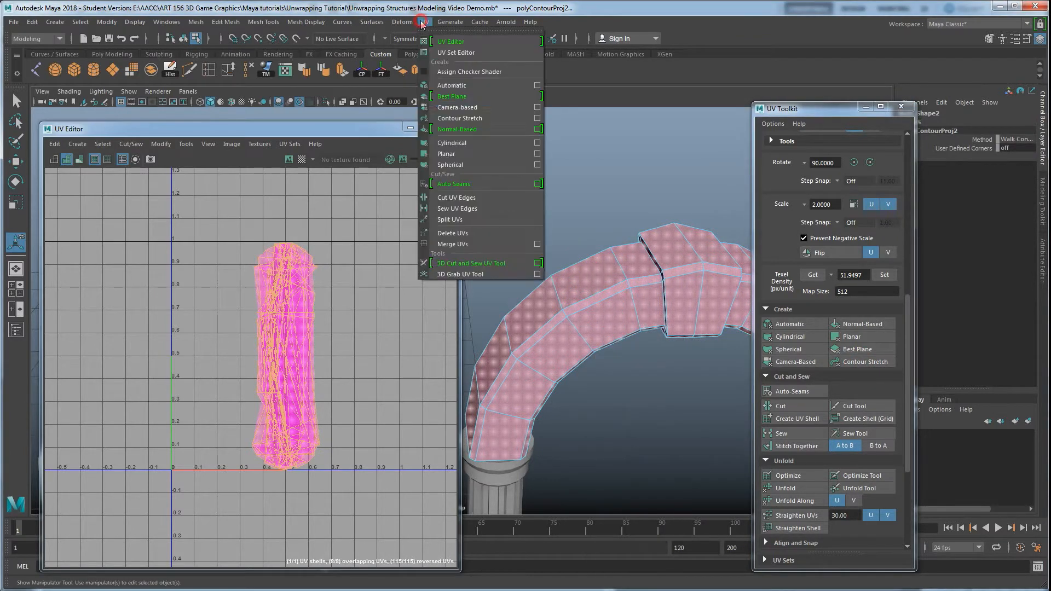
pyautogui.click(455, 264)
pyautogui.keyDown('alt'); pyautogui.moveTo(596, 310); pyautogui.dragTo(626, 331); pyautogui.keyUp('alt')
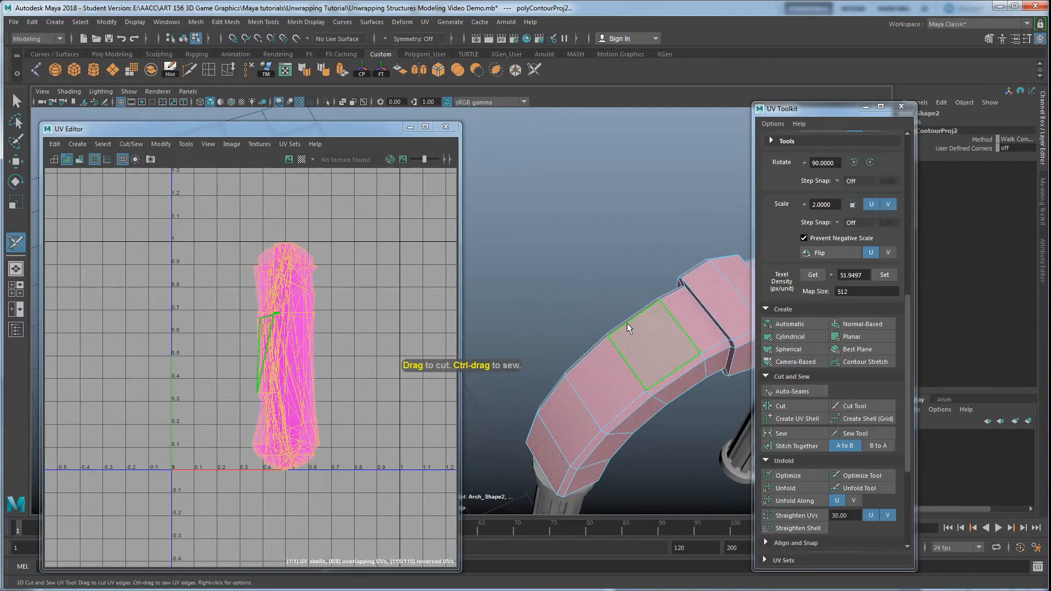
pyautogui.moveTo(649, 339); pyautogui.dragTo(648, 295, button='right')
pyautogui.keyDown('alt'); pyautogui.moveTo(699, 259); pyautogui.dragTo(570, 336); pyautogui.keyUp('alt')
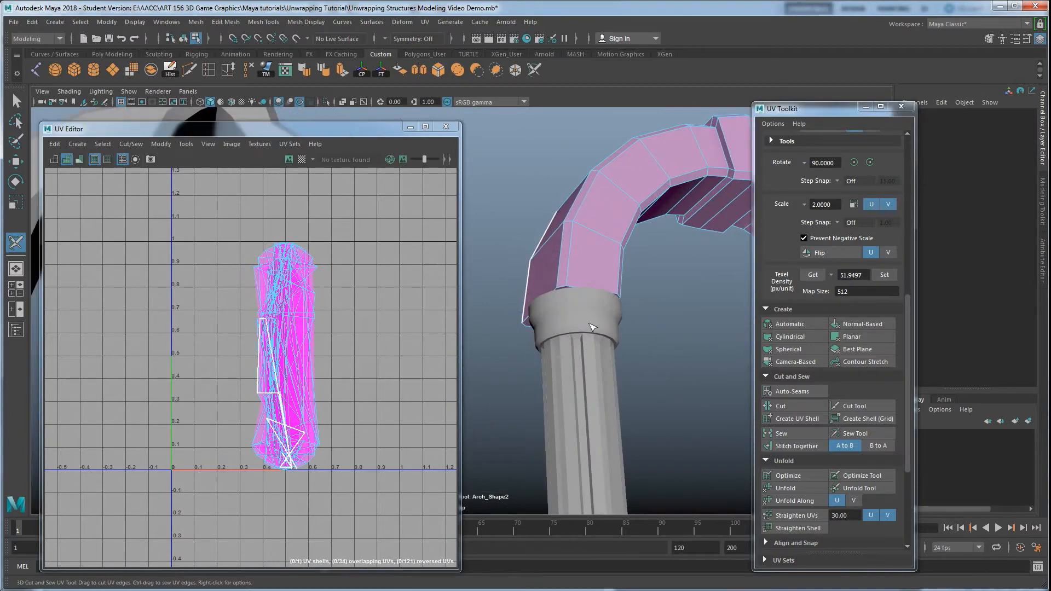
# Return the round arch to object mode and isolate it in the viewport so its columns are hidden
pyautogui.hotkey('ctrl', '1')
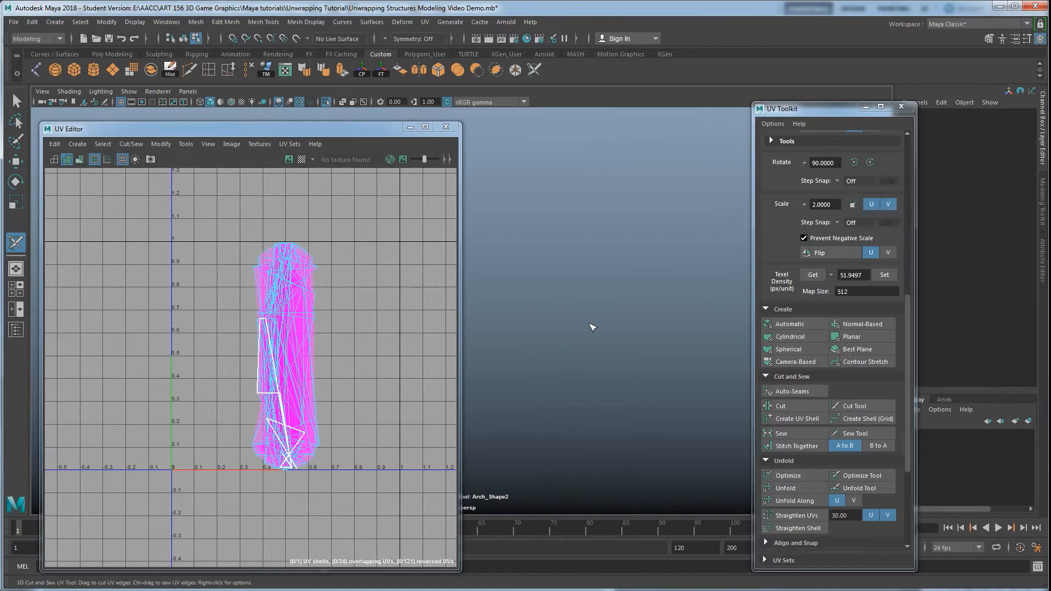
pyautogui.hotkey('ctrl', '1')
pyautogui.keyDown('alt'); pyautogui.moveTo(594, 333); pyautogui.dragTo(627, 291); pyautogui.keyUp('alt')
pyautogui.moveTo(630, 280); pyautogui.dragTo(684, 221, button='right')
pyautogui.press('w')
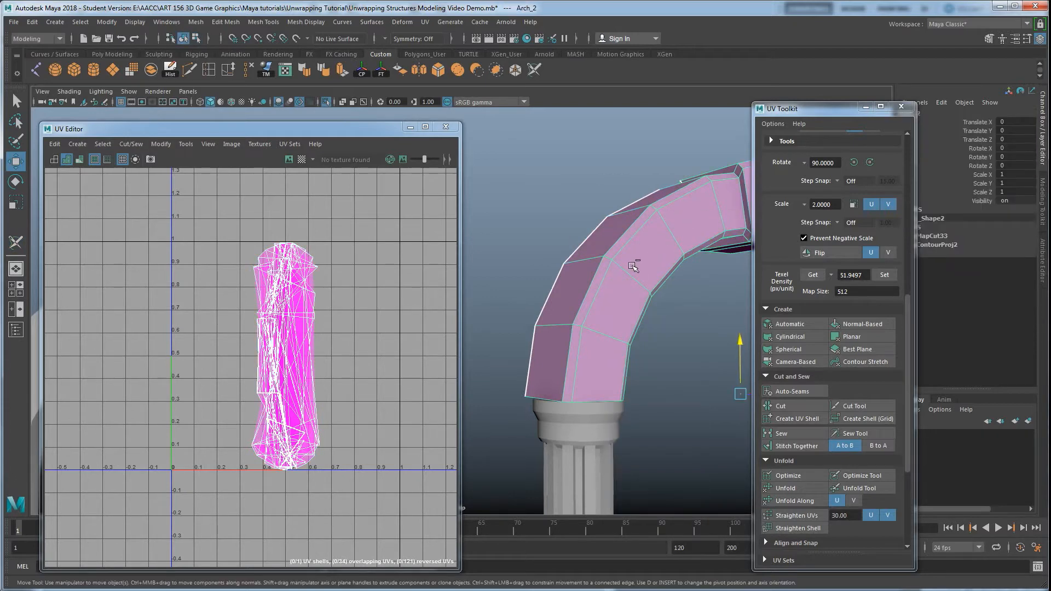
pyautogui.hotkey('ctrl', '1')
pyautogui.scroll(-6, 638, 370)
pyautogui.keyDown('alt'); pyautogui.moveTo(594, 362); pyautogui.dragTo(581, 387, button='middle'); pyautogui.keyUp('alt')
pyautogui.scroll(5, 581, 388)
pyautogui.keyDown('alt'); pyautogui.moveTo(579, 376); pyautogui.dragTo(584, 352); pyautogui.keyUp('alt')
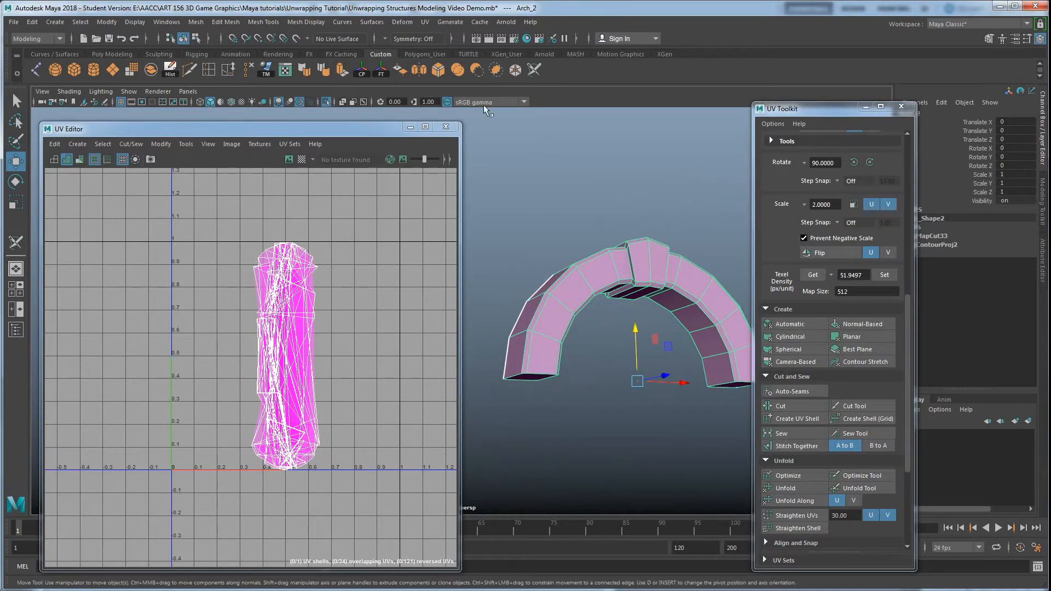
# Cut UV seams around the underside end face of the arch's first foot with the 3D Cut and Sew UV Tool
pyautogui.click(425, 22)
pyautogui.click(453, 265)
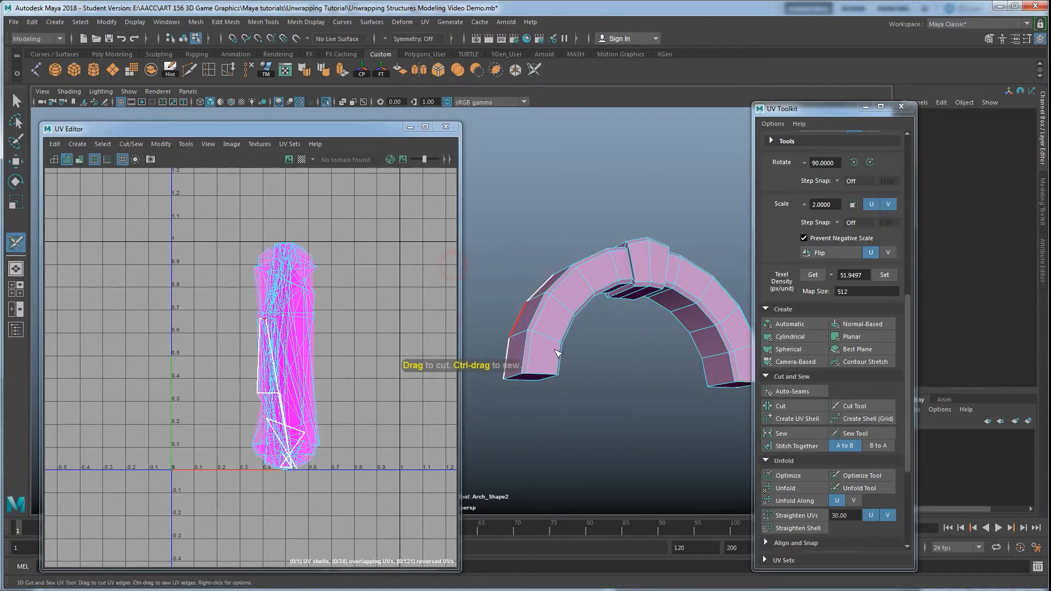
pyautogui.keyDown('alt'); pyautogui.moveTo(555, 349); pyautogui.dragTo(539, 311); pyautogui.keyUp('alt')
pyautogui.scroll(2, 519, 310)
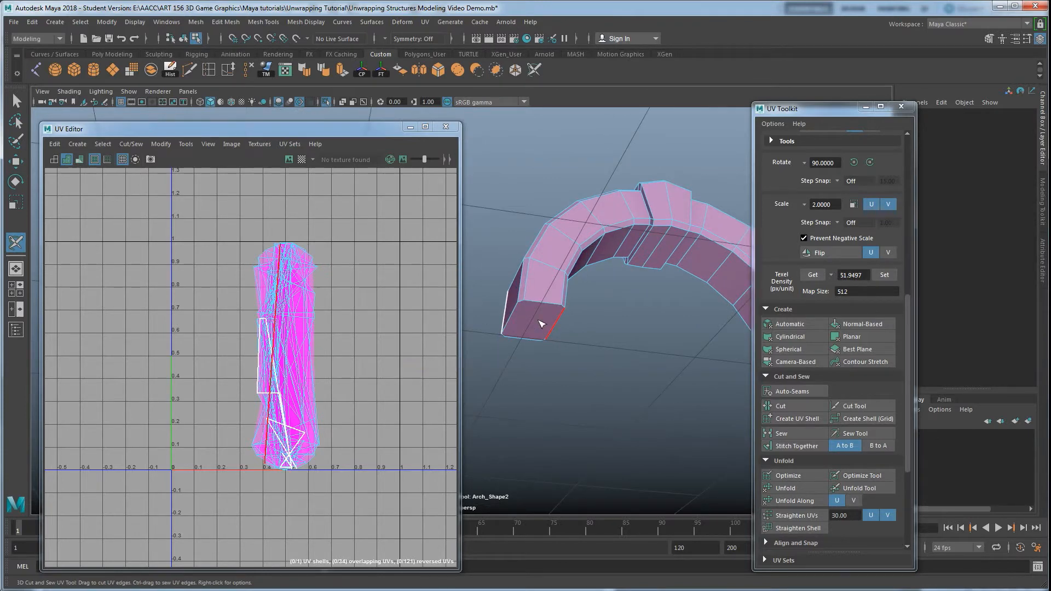
pyautogui.keyDown('alt'); pyautogui.moveTo(536, 301); pyautogui.dragTo(539, 258); pyautogui.keyUp('alt')
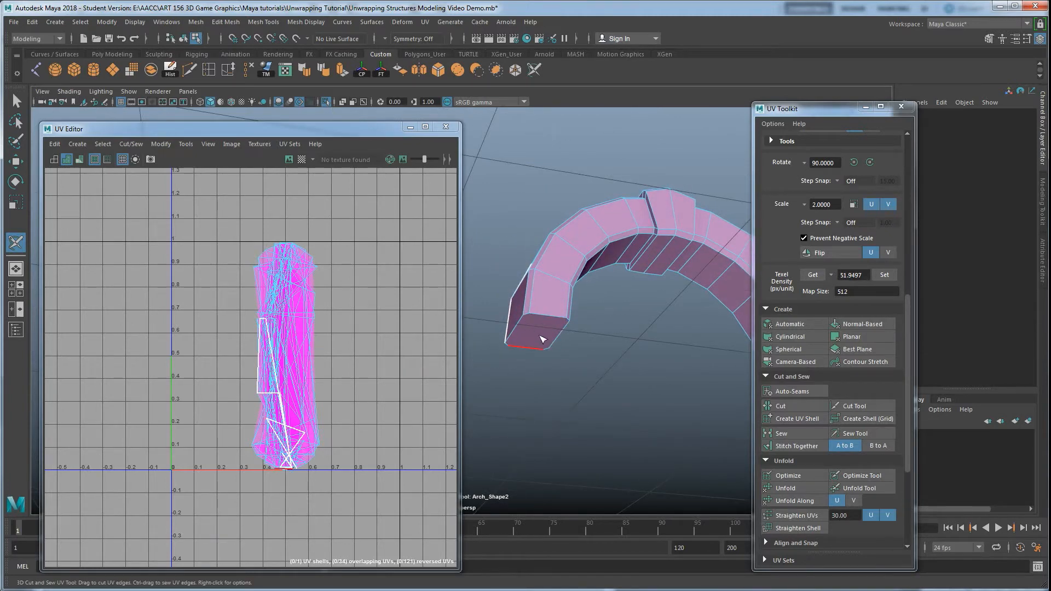
pyautogui.keyDown('alt'); pyautogui.moveTo(535, 343); pyautogui.dragTo(538, 334); pyautogui.keyUp('alt')
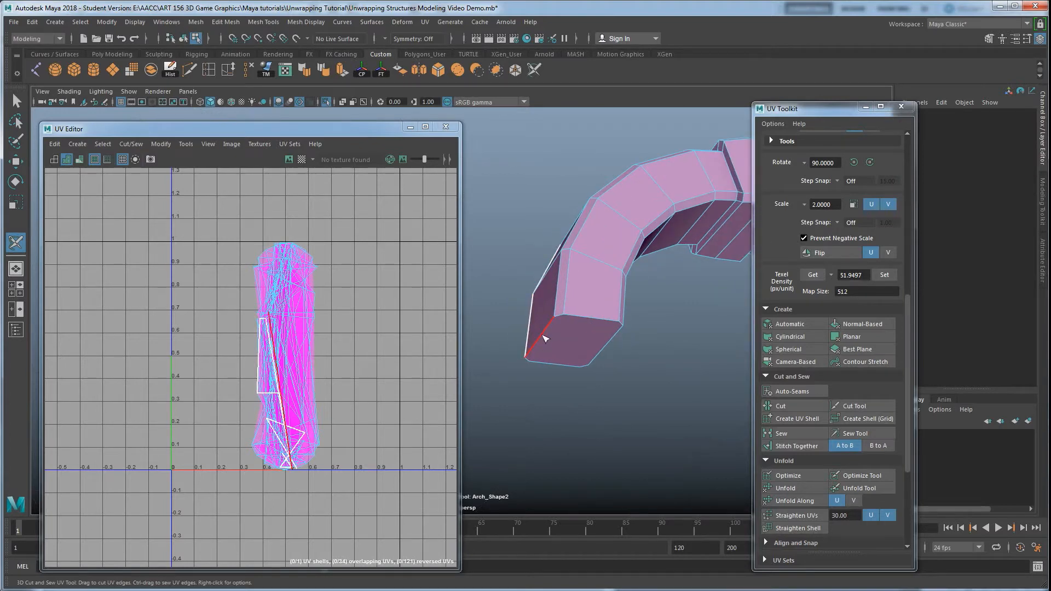
pyautogui.click(562, 318)
pyautogui.moveTo(613, 321)
pyautogui.mouseDown()
pyautogui.moveTo(586, 366)
pyautogui.moveTo(524, 357)
pyautogui.mouseUp()
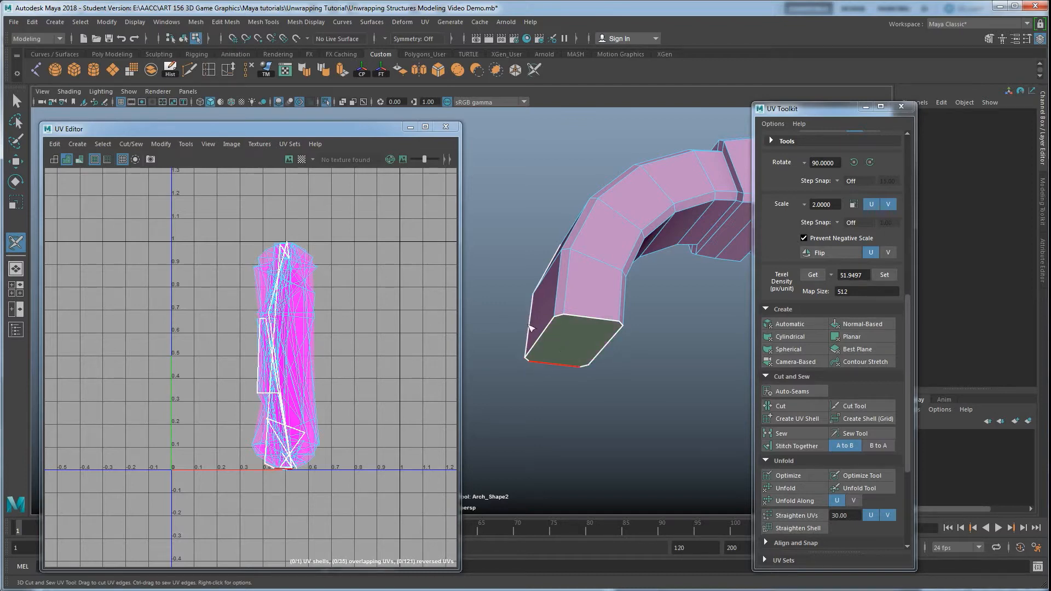
# Cut UV seams around the end face of the arch's opposite foot and leave the cutting tool
pyautogui.scroll(-4, 567, 348)
pyautogui.keyDown('alt'); pyautogui.moveTo(638, 353); pyautogui.dragTo(589, 350); pyautogui.keyUp('alt')
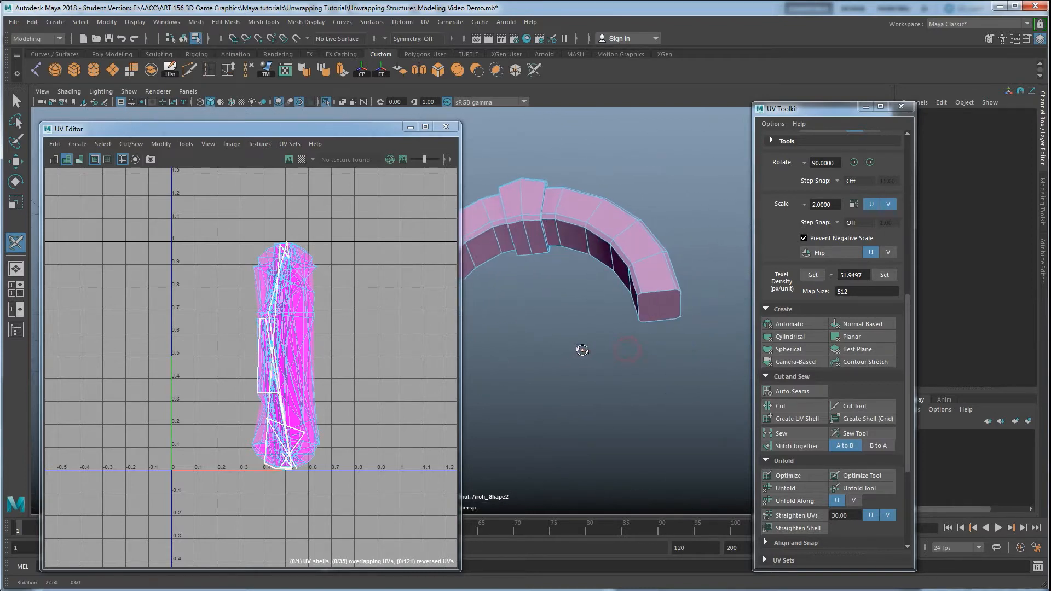
pyautogui.scroll(3, 605, 342)
pyautogui.keyDown('alt'); pyautogui.moveTo(662, 332); pyautogui.dragTo(596, 326, button='middle'); pyautogui.keyUp('alt')
pyautogui.moveTo(608, 314)
pyautogui.mouseDown()
pyautogui.moveTo(623, 310)
pyautogui.moveTo(635, 347)
pyautogui.moveTo(578, 357)
pyautogui.moveTo(563, 322)
pyautogui.moveTo(635, 312)
pyautogui.moveTo(563, 329)
pyautogui.moveTo(553, 345)
pyautogui.moveTo(696, 338)
pyautogui.moveTo(629, 308)
pyautogui.moveTo(656, 300)
pyautogui.mouseUp()
pyautogui.keyDown('alt'); pyautogui.moveTo(591, 300); pyautogui.dragTo(615, 317, button='middle'); pyautogui.keyUp('alt')
pyautogui.scroll(4, 613, 317)
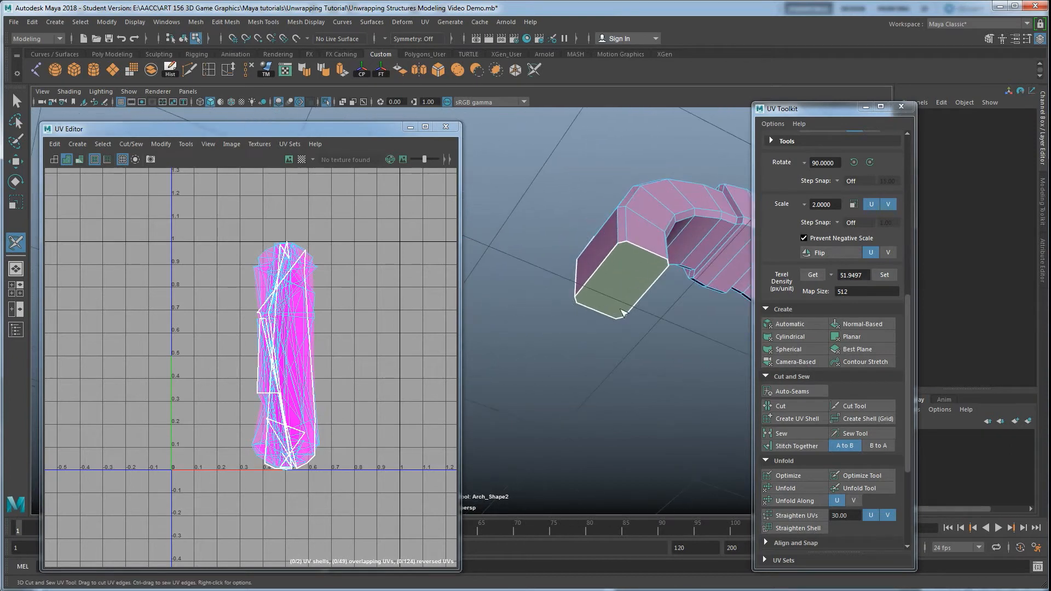
pyautogui.keyDown('alt'); pyautogui.moveTo(621, 313); pyautogui.dragTo(621, 299); pyautogui.keyUp('alt')
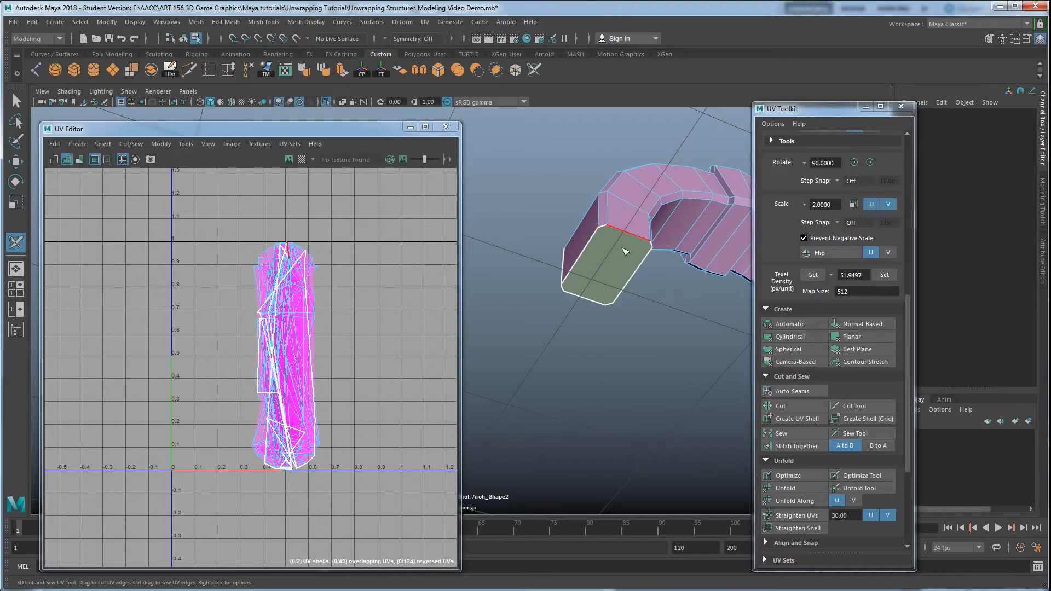
pyautogui.keyDown('alt'); pyautogui.moveTo(615, 277); pyautogui.dragTo(590, 350); pyautogui.keyUp('alt')
pyautogui.press('w')
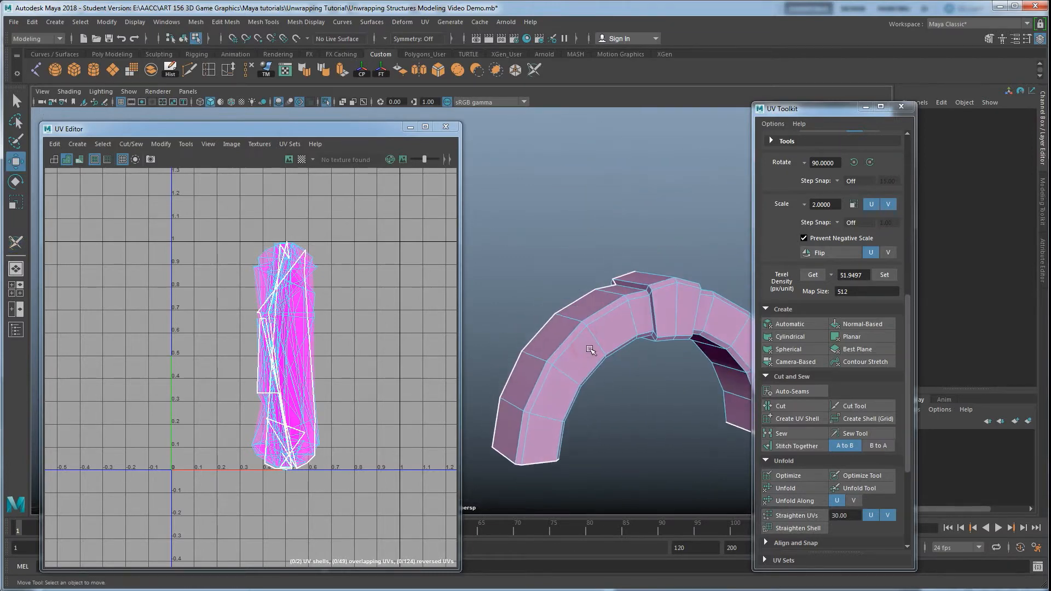
# Return the round arch to object mode and unfold its UVs
pyautogui.rightClick(618, 302)
pyautogui.click(671, 283)
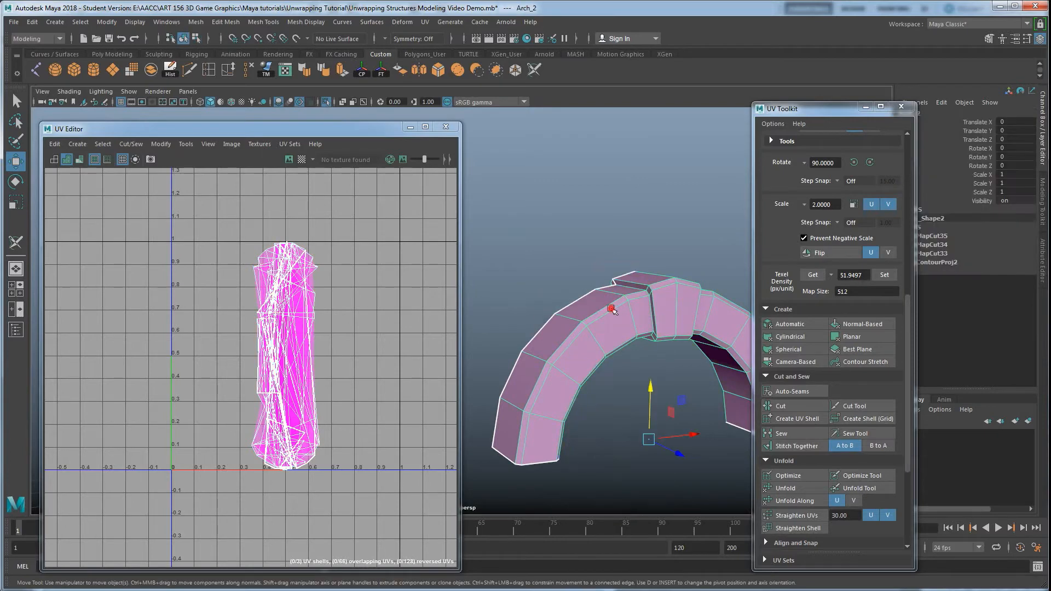
pyautogui.click(792, 488)
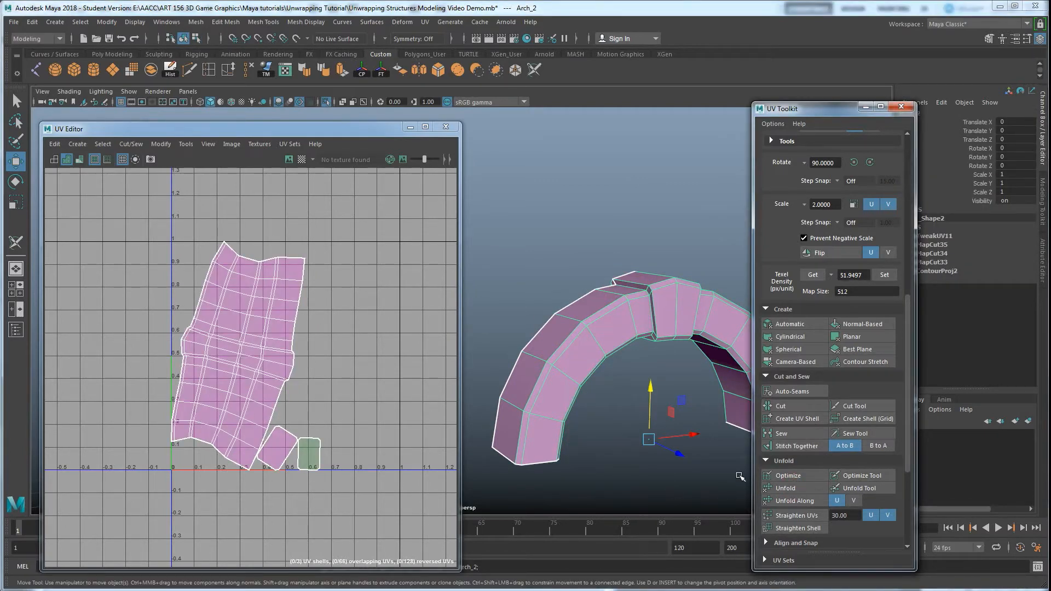
# Orient the arch's UV shells and lay them out within the UV tile
pyautogui.scroll(-5, 812, 523)
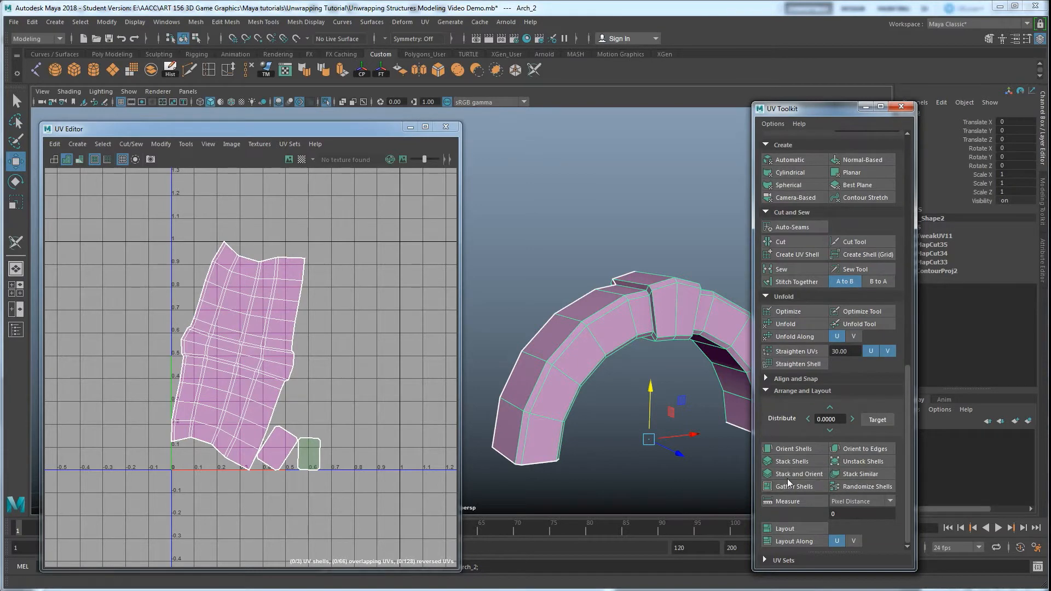
pyautogui.click(794, 449)
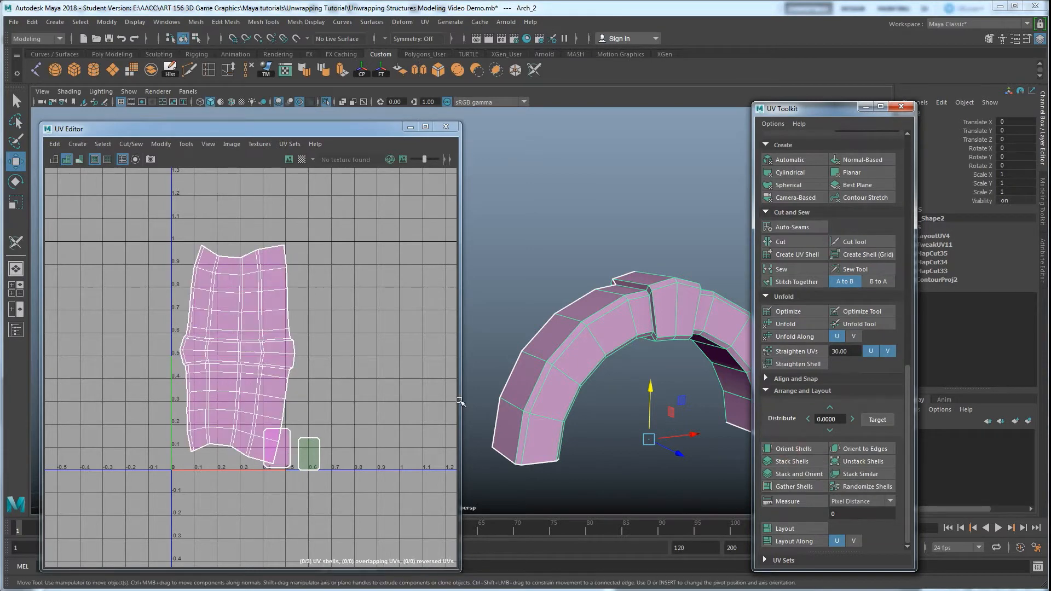
pyautogui.click(788, 529)
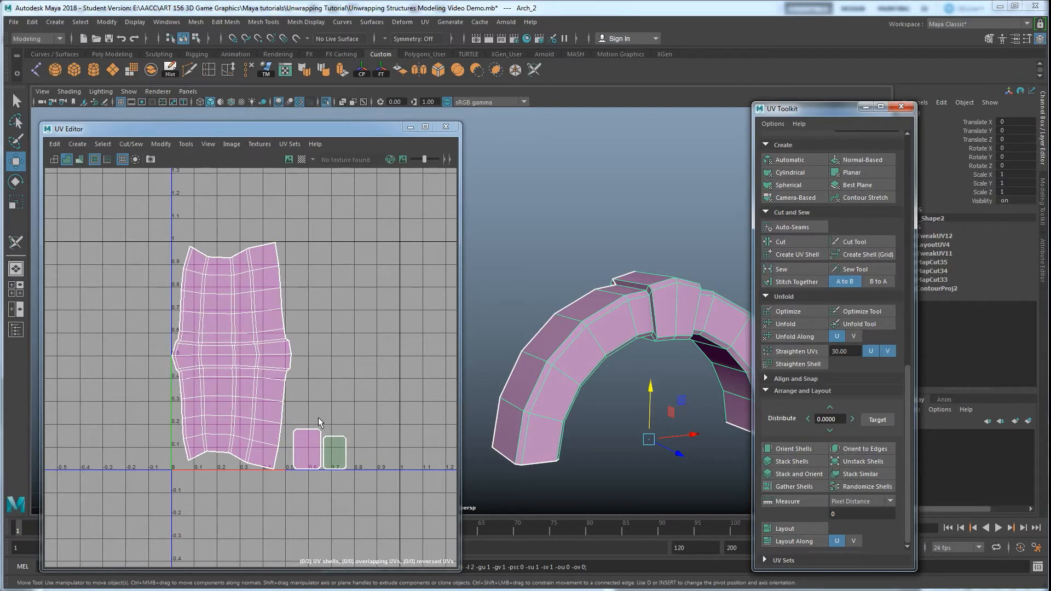
# Display the checker map on the arch and examine the pattern where the arch meets the keystone
pyautogui.click(302, 159)
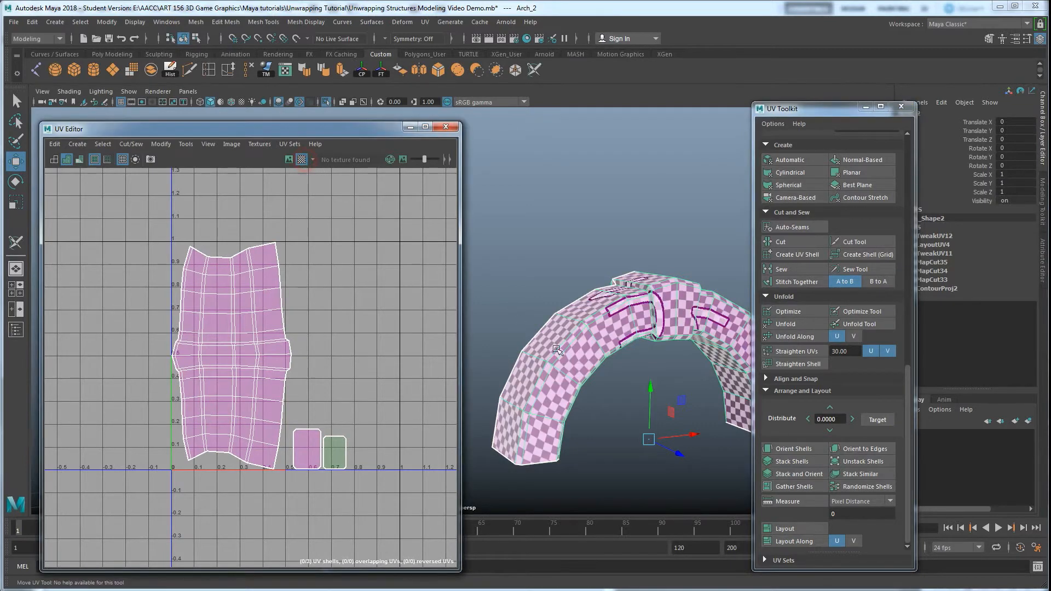
pyautogui.keyDown('alt'); pyautogui.moveTo(650, 297); pyautogui.dragTo(613, 361); pyautogui.keyUp('alt')
pyautogui.keyDown('alt'); pyautogui.moveTo(613, 361); pyautogui.dragTo(626, 411, button='right'); pyautogui.keyUp('alt')
pyautogui.keyDown('alt'); pyautogui.moveTo(626, 412); pyautogui.dragTo(564, 349, button='middle'); pyautogui.keyUp('alt')
pyautogui.keyDown('alt'); pyautogui.moveTo(564, 349); pyautogui.dragTo(588, 364); pyautogui.keyUp('alt')
pyautogui.keyDown('alt'); pyautogui.moveTo(641, 432); pyautogui.dragTo(675, 256); pyautogui.keyUp('alt')
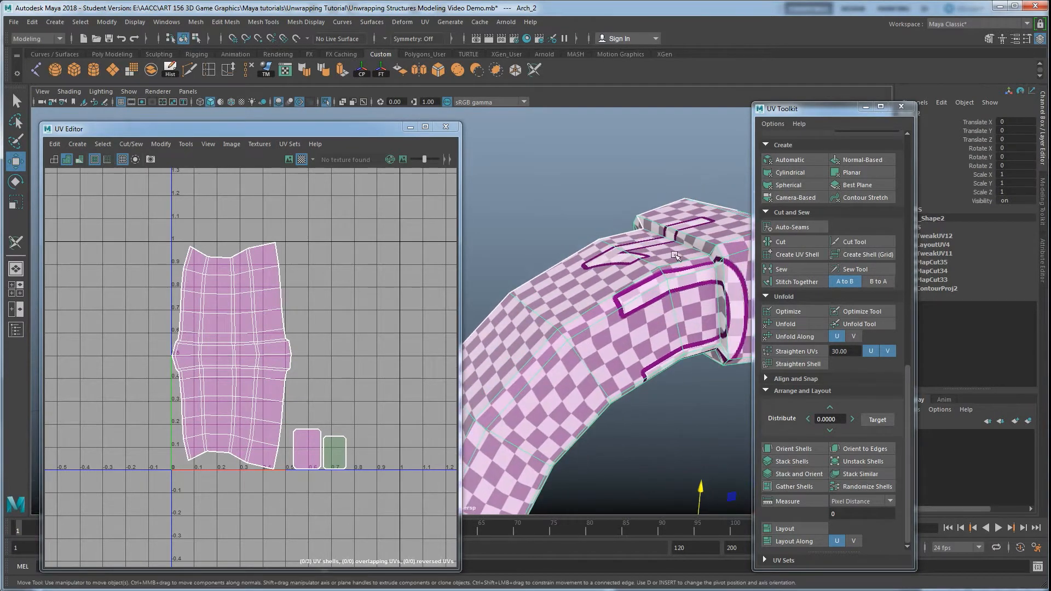
# Select individual edges beside the keystone and along the arch's front face to examine how the checker pattern follows them
pyautogui.click(682, 248)
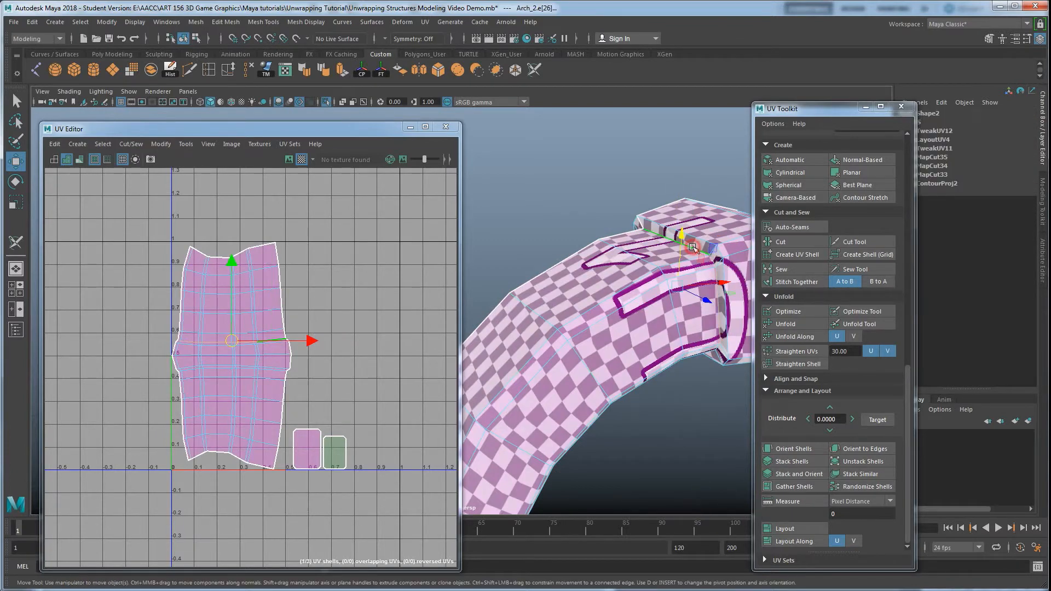
pyautogui.keyDown('alt'); pyautogui.moveTo(703, 290); pyautogui.dragTo(620, 320, button='middle'); pyautogui.keyUp('alt')
pyautogui.keyDown('alt'); pyautogui.moveTo(647, 315); pyautogui.dragTo(600, 323); pyautogui.keyUp('alt')
pyautogui.keyDown('alt'); pyautogui.moveTo(595, 323); pyautogui.dragTo(610, 323, button='middle'); pyautogui.keyUp('alt')
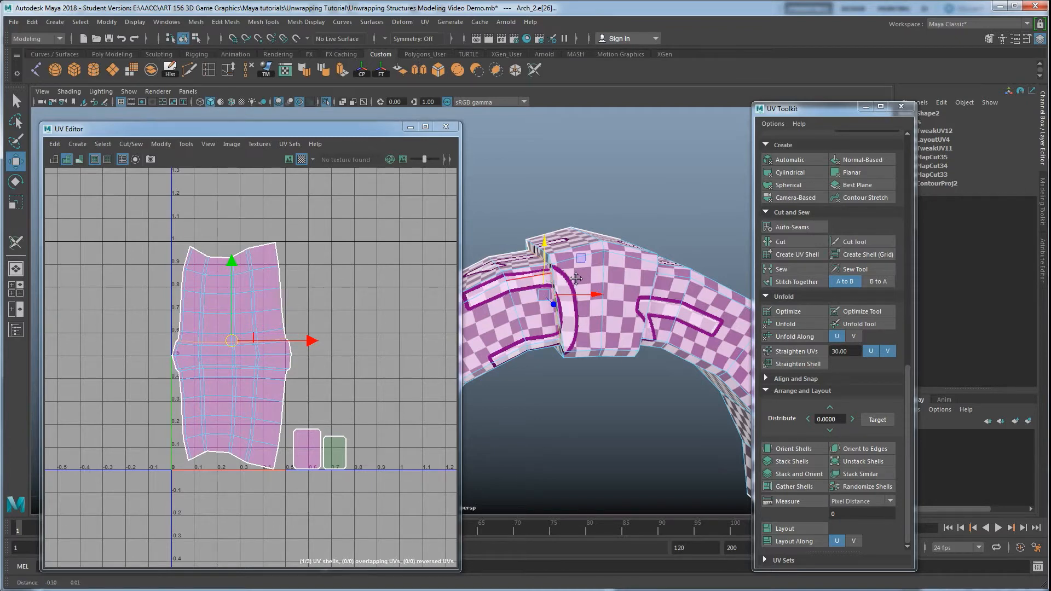
pyautogui.keyDown('alt'); pyautogui.moveTo(508, 290); pyautogui.dragTo(601, 277, button='middle'); pyautogui.keyUp('alt')
pyautogui.click(530, 329)
pyautogui.click(525, 319)
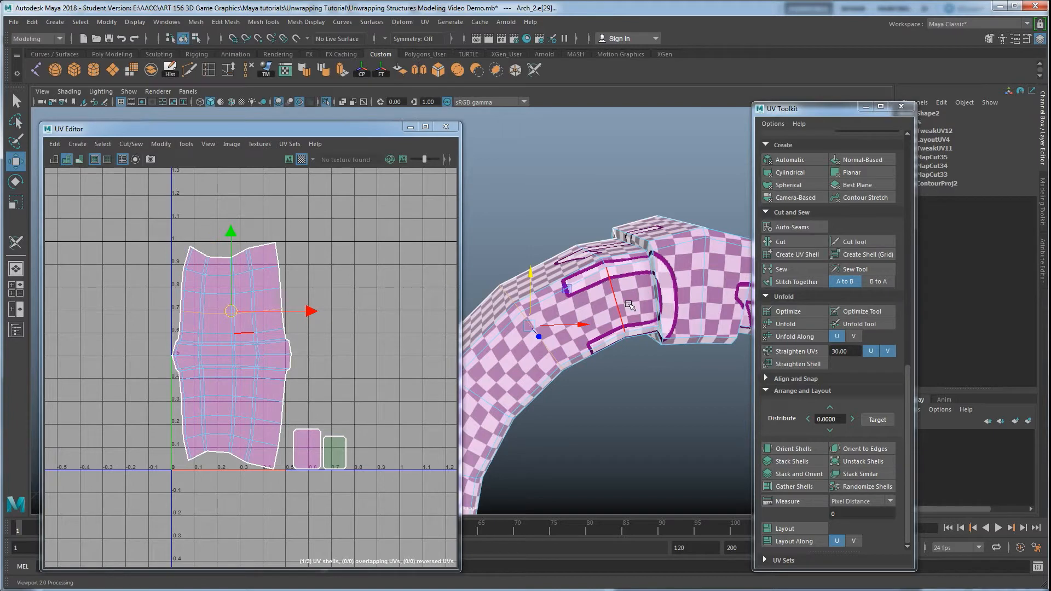
# Return the arch to object mode and examine the checker pattern on its curved side and the foot's end face
pyautogui.keyDown('alt'); pyautogui.moveTo(627, 314); pyautogui.dragTo(591, 333); pyautogui.keyUp('alt')
pyautogui.keyDown('alt'); pyautogui.moveTo(609, 359); pyautogui.dragTo(636, 351, button='middle'); pyautogui.keyUp('alt')
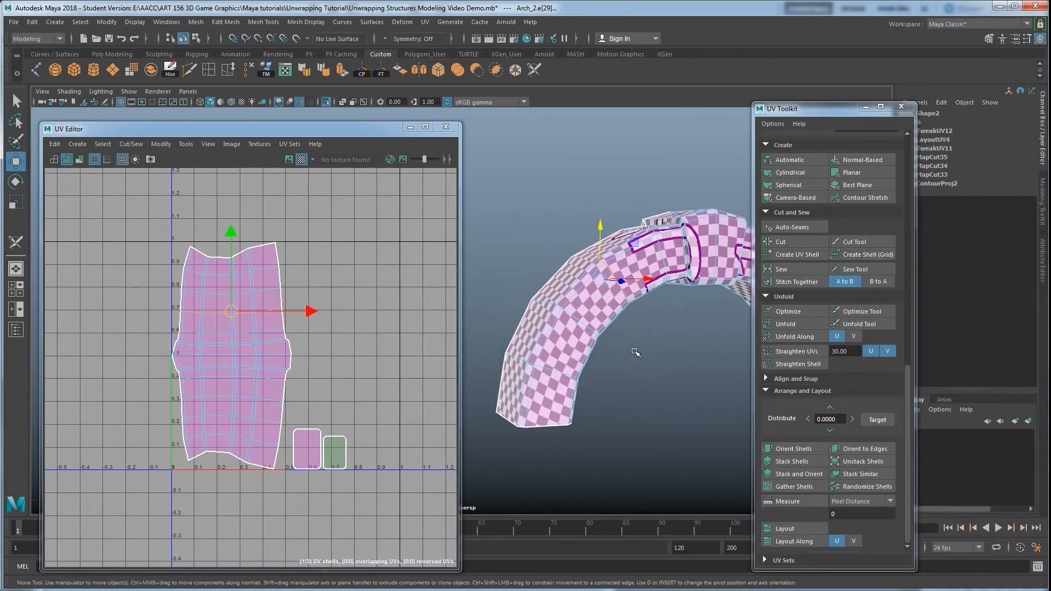
pyautogui.keyDown('alt'); pyautogui.moveTo(637, 351); pyautogui.dragTo(613, 310); pyautogui.keyUp('alt')
pyautogui.moveTo(575, 270); pyautogui.dragTo(614, 254, button='right')
pyautogui.keyDown('alt'); pyautogui.moveTo(623, 354); pyautogui.dragTo(576, 289); pyautogui.keyUp('alt')
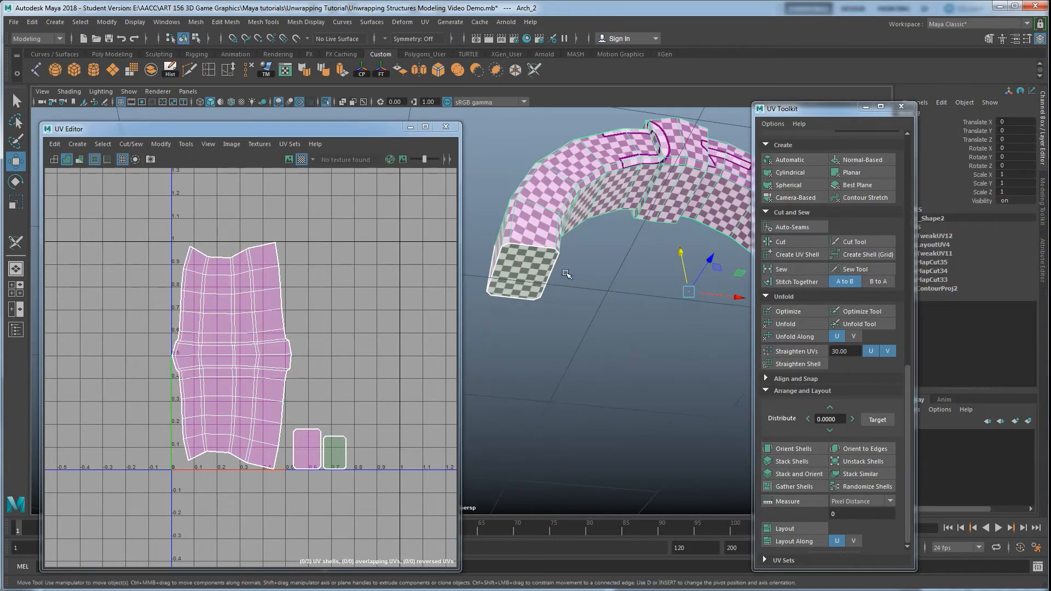
pyautogui.keyDown('alt'); pyautogui.moveTo(569, 300); pyautogui.dragTo(594, 362, button='middle'); pyautogui.keyUp('alt')
pyautogui.scroll(3, 593, 364)
pyautogui.keyDown('alt'); pyautogui.moveTo(598, 383); pyautogui.dragTo(595, 334); pyautogui.keyUp('alt')
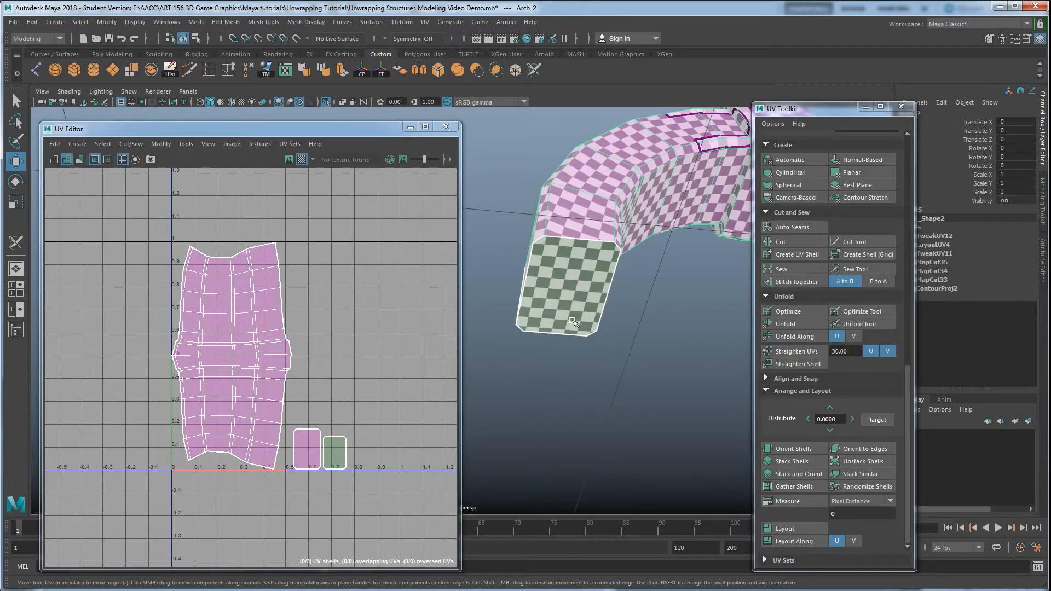
pyautogui.keyDown('alt'); pyautogui.moveTo(569, 321); pyautogui.dragTo(560, 343); pyautogui.keyUp('alt')
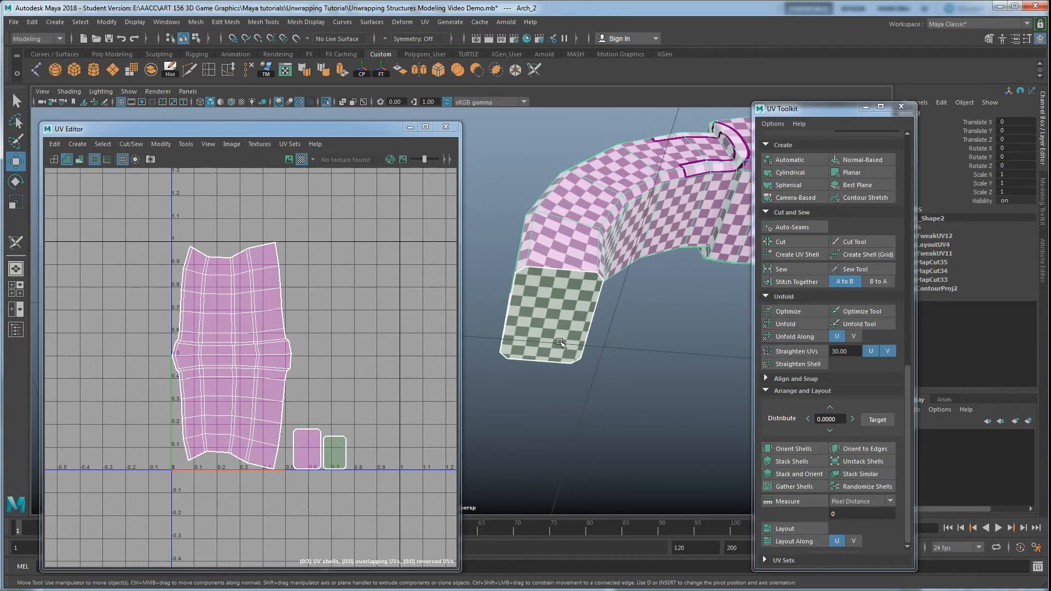
# Activate the Multi-Cut tool on the arch
pyautogui.click(189, 70)
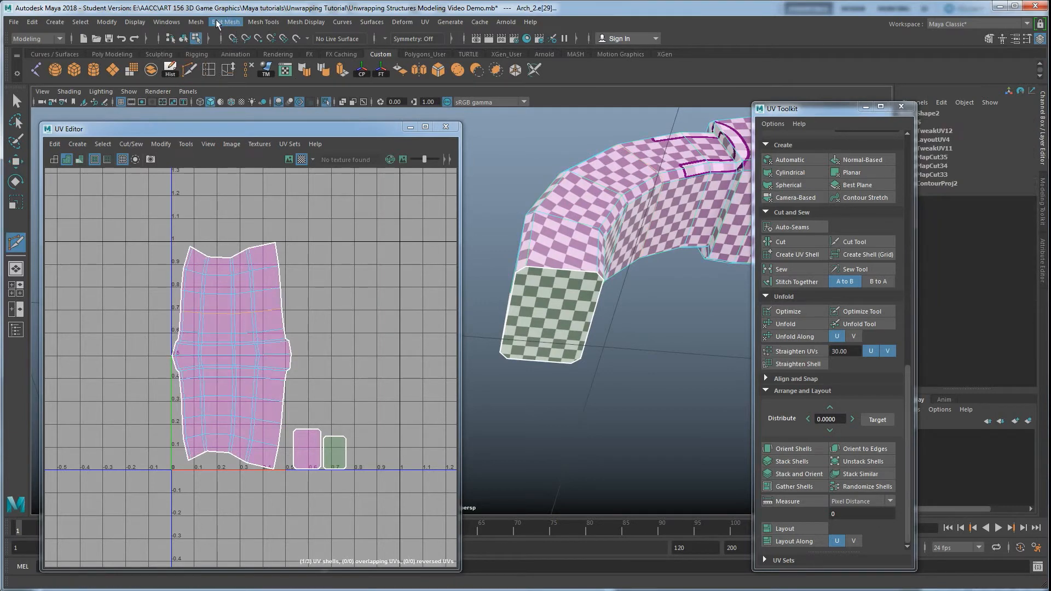
# Use Multi-Cut to add edges between the opposite bevel corners along both short sides of the arch's green-shaded end face
pyautogui.click(263, 22)
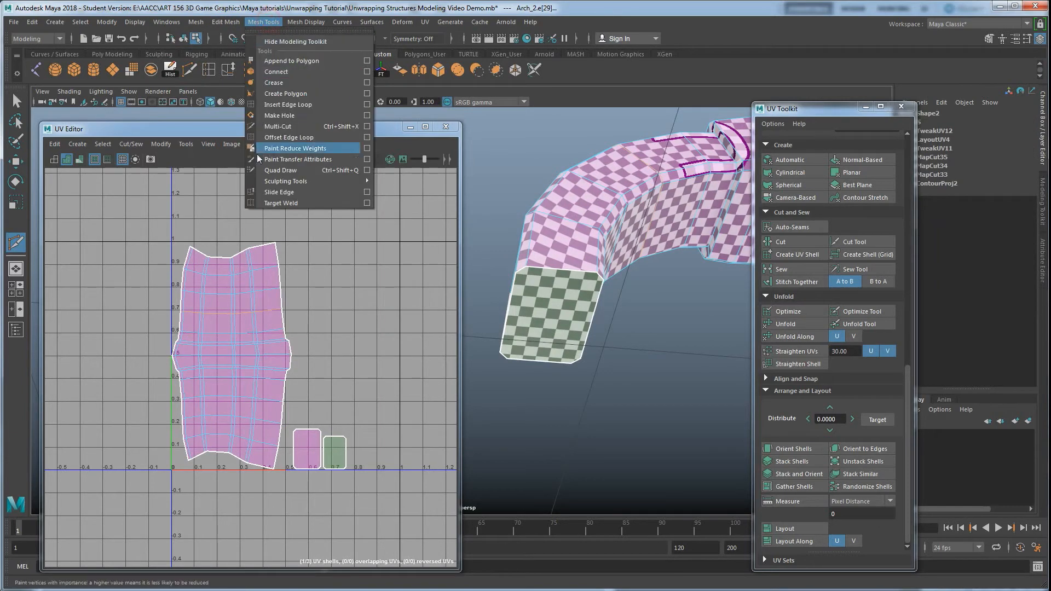
pyautogui.keyDown('alt'); pyautogui.moveTo(532, 303); pyautogui.dragTo(529, 356); pyautogui.keyUp('alt')
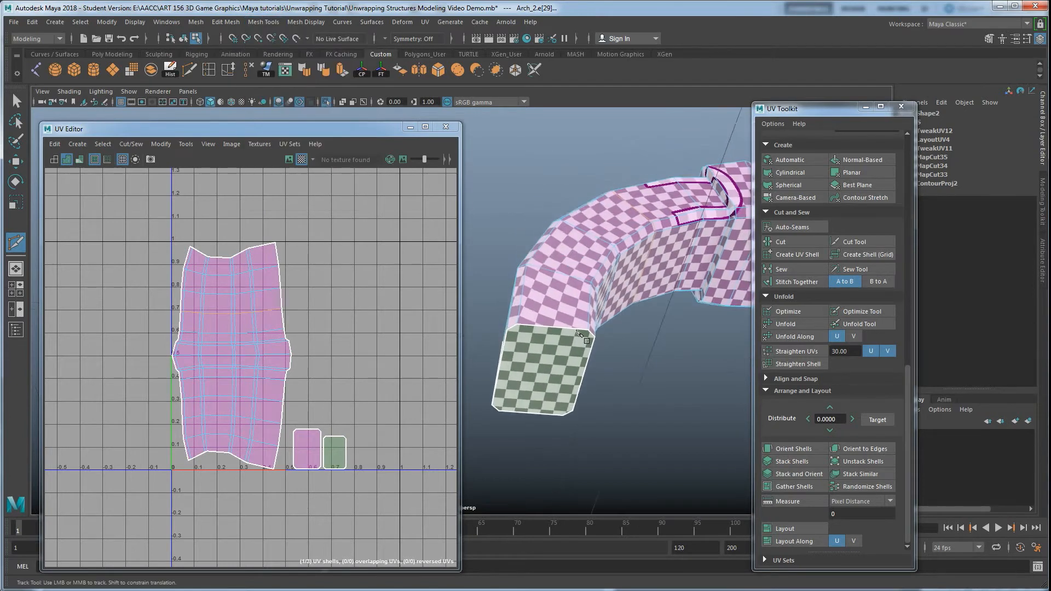
pyautogui.scroll(3, 529, 359)
pyautogui.click(534, 342)
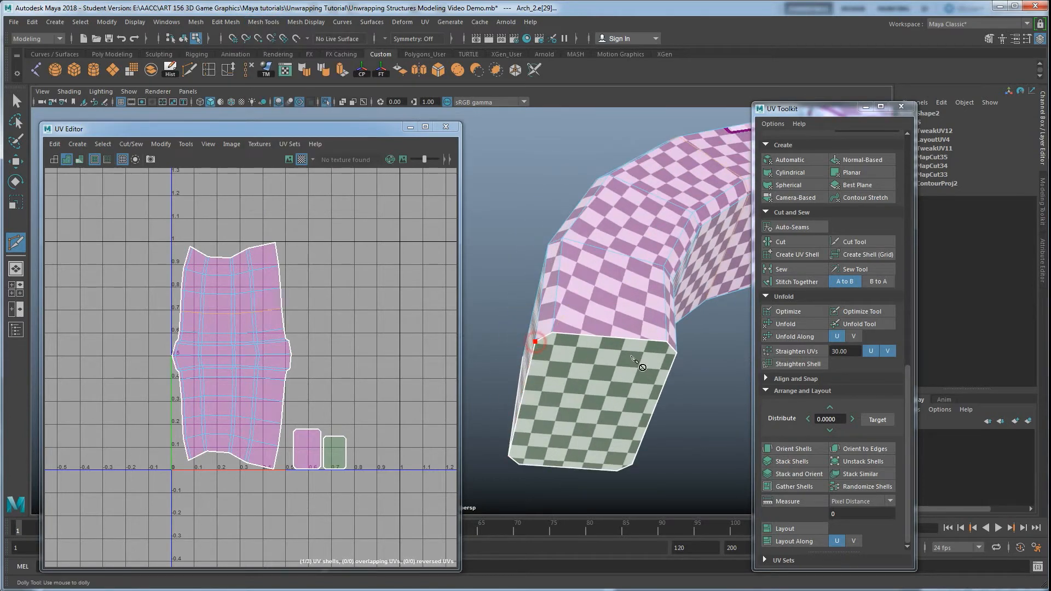
pyautogui.click(678, 354)
pyautogui.rightClick(676, 356)
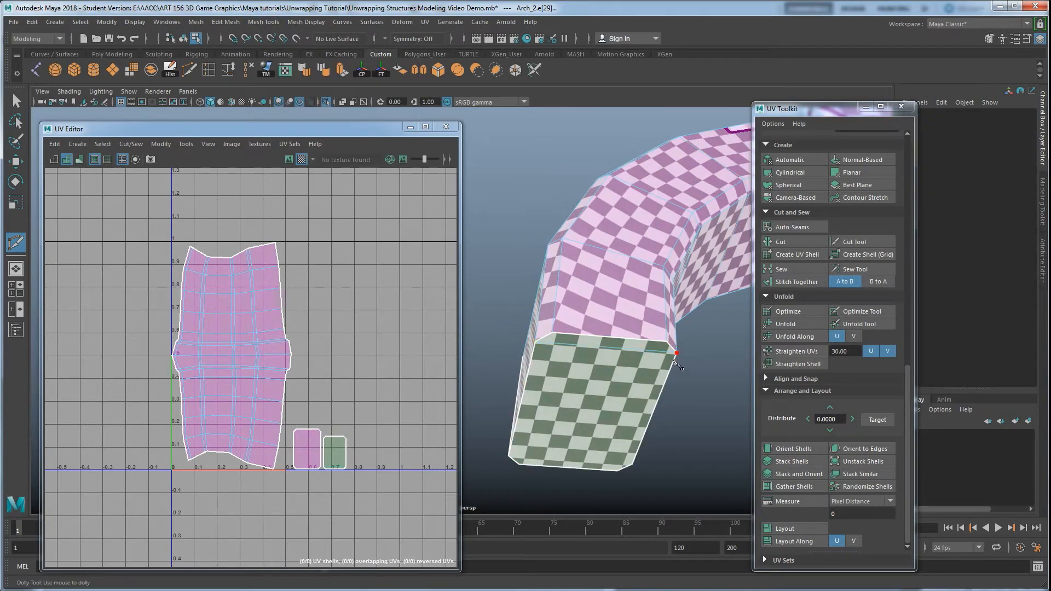
pyautogui.click(508, 456)
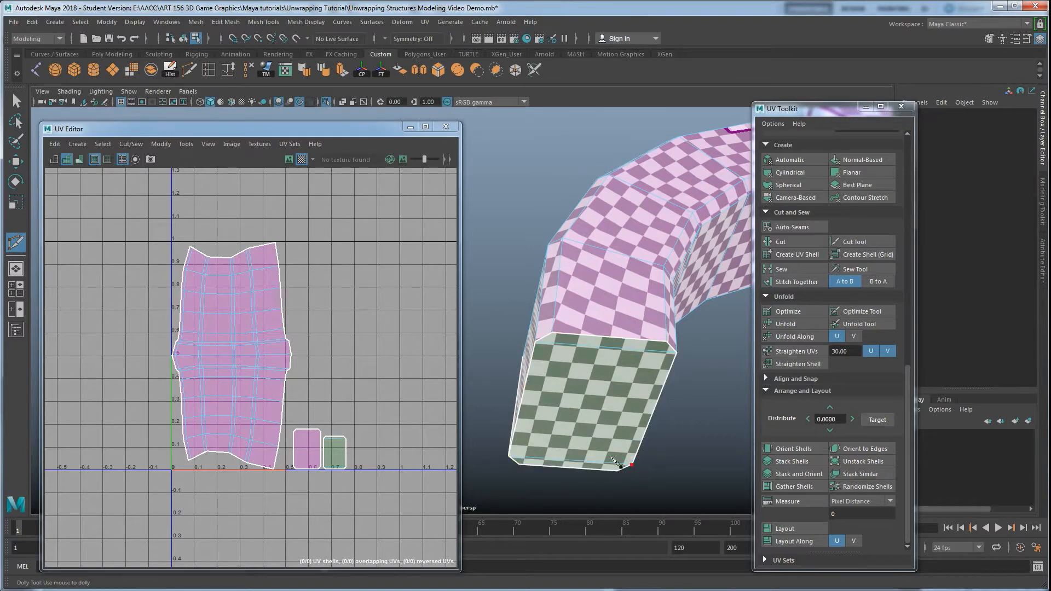
pyautogui.keyDown('alt'); pyautogui.moveTo(603, 452); pyautogui.dragTo(591, 402); pyautogui.keyUp('alt')
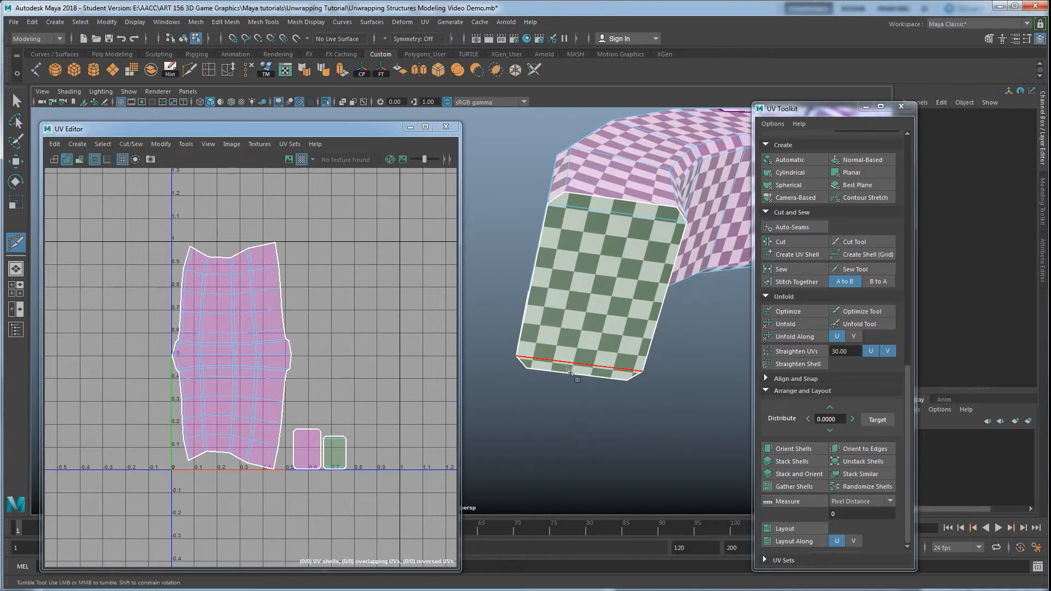
pyautogui.click(609, 230)
# Connect the opposite bevel corners with cuts along both short sides of the end face on the arch's other leg
pyautogui.keyDown('alt'); pyautogui.moveTo(606, 284); pyautogui.dragTo(558, 328); pyautogui.keyUp('alt')
pyautogui.scroll(5, 360, 484)
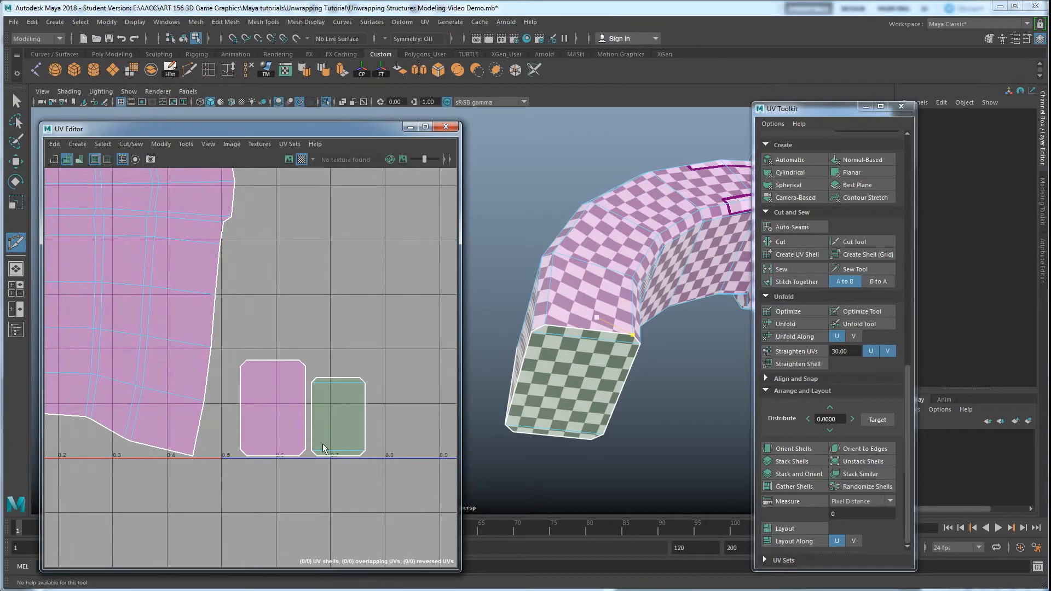
pyautogui.keyDown('alt'); pyautogui.moveTo(596, 336); pyautogui.dragTo(583, 353); pyautogui.keyUp('alt')
pyautogui.keyDown('alt'); pyautogui.moveTo(579, 349); pyautogui.dragTo(573, 374, button='middle'); pyautogui.keyUp('alt')
pyautogui.keyDown('alt'); pyautogui.moveTo(573, 374); pyautogui.dragTo(656, 425, button='right'); pyautogui.keyUp('alt')
pyautogui.keyDown('alt'); pyautogui.moveTo(656, 425); pyautogui.dragTo(556, 357, button='middle'); pyautogui.keyUp('alt')
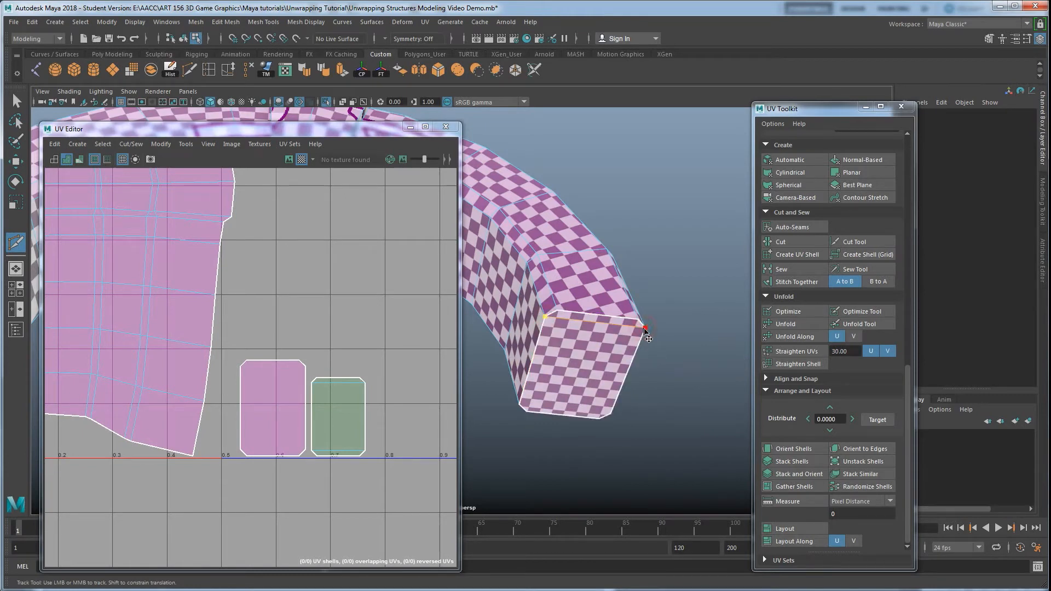
pyautogui.click(519, 406)
pyautogui.keyDown('alt'); pyautogui.moveTo(570, 384); pyautogui.dragTo(573, 370); pyautogui.keyUp('alt')
pyautogui.press('w')
# Turn off isolation of the arch to bring back the whole scene
pyautogui.keyDown('alt'); pyautogui.moveTo(573, 371); pyautogui.dragTo(532, 351, button='right'); pyautogui.keyUp('alt')
pyautogui.keyDown('alt'); pyautogui.moveTo(533, 350); pyautogui.dragTo(617, 361, button='middle'); pyautogui.keyUp('alt')
pyautogui.keyDown('alt'); pyautogui.moveTo(617, 362); pyautogui.dragTo(602, 359, button='right'); pyautogui.keyUp('alt')
pyautogui.keyDown('alt'); pyautogui.moveTo(602, 359); pyautogui.dragTo(619, 381); pyautogui.keyUp('alt')
pyautogui.keyDown('alt'); pyautogui.moveTo(620, 382); pyautogui.dragTo(651, 383, button='middle'); pyautogui.keyUp('alt')
pyautogui.keyDown('alt'); pyautogui.moveTo(655, 374); pyautogui.dragTo(577, 375); pyautogui.keyUp('alt')
pyautogui.scroll(1, 620, 397)
pyautogui.scroll(-2, 577, 375)
pyautogui.keyDown('alt'); pyautogui.moveTo(577, 375); pyautogui.dragTo(616, 364, button='middle'); pyautogui.keyUp('alt')
pyautogui.hotkey('ctrl', '1')
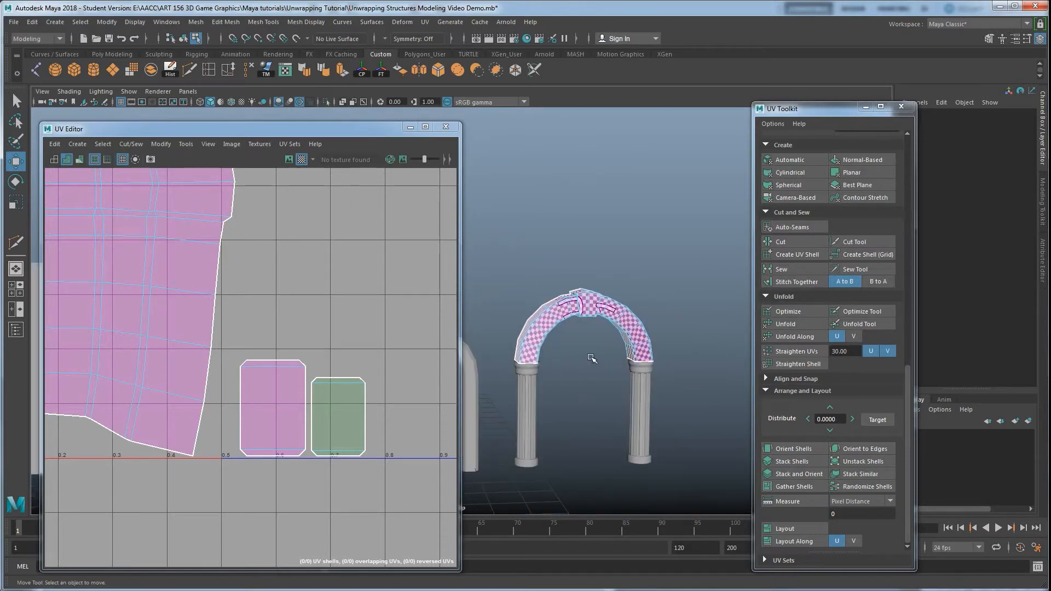
# Return to object mode, select the fluted pillar under the arch and isolate it
pyautogui.keyDown('alt'); pyautogui.moveTo(563, 377); pyautogui.dragTo(587, 347, button='middle'); pyautogui.keyUp('alt')
pyautogui.click(563, 354)
pyautogui.keyDown('alt'); pyautogui.moveTo(563, 355); pyautogui.dragTo(627, 372, button='right'); pyautogui.keyUp('alt')
pyautogui.keyDown('alt'); pyautogui.moveTo(628, 373); pyautogui.dragTo(541, 360, button='middle'); pyautogui.keyUp('alt')
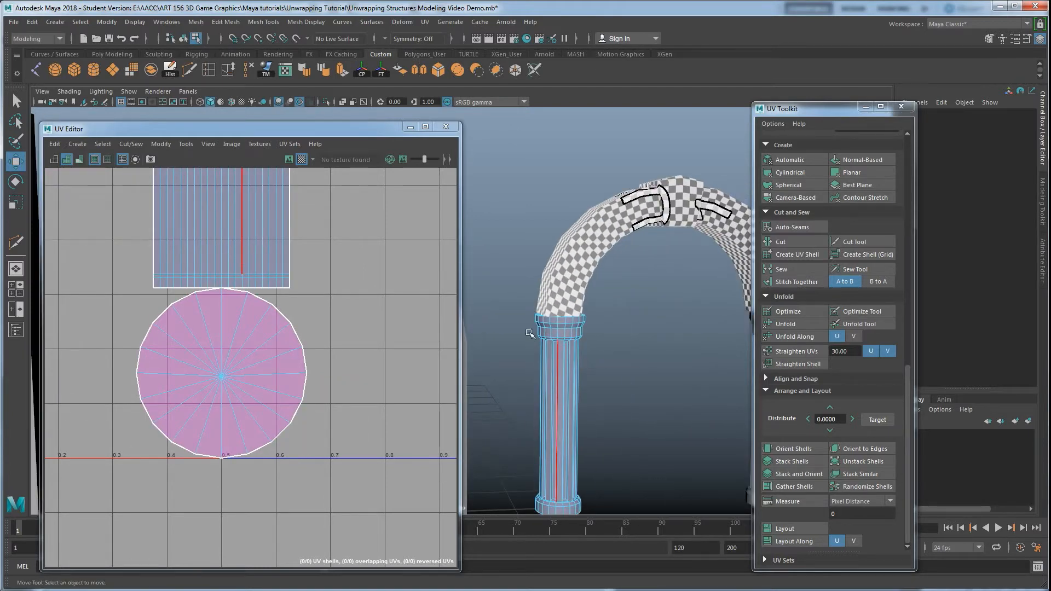
pyautogui.moveTo(620, 296); pyautogui.dragTo(660, 278, button='right')
pyautogui.click(660, 278)
pyautogui.keyDown('alt'); pyautogui.moveTo(632, 416); pyautogui.dragTo(648, 334, button='middle'); pyautogui.keyUp('alt')
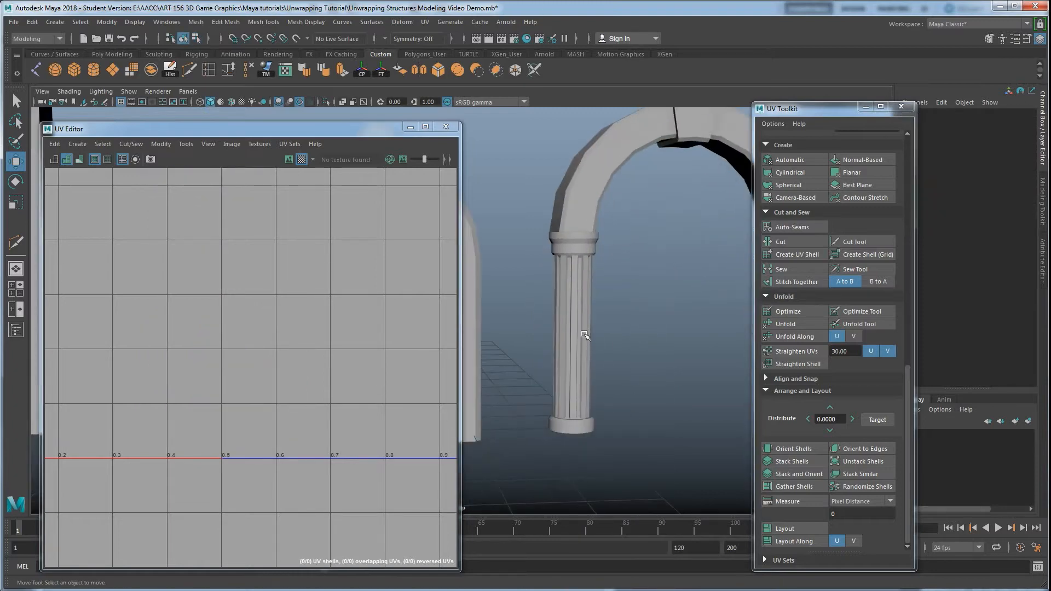
pyautogui.click(559, 294)
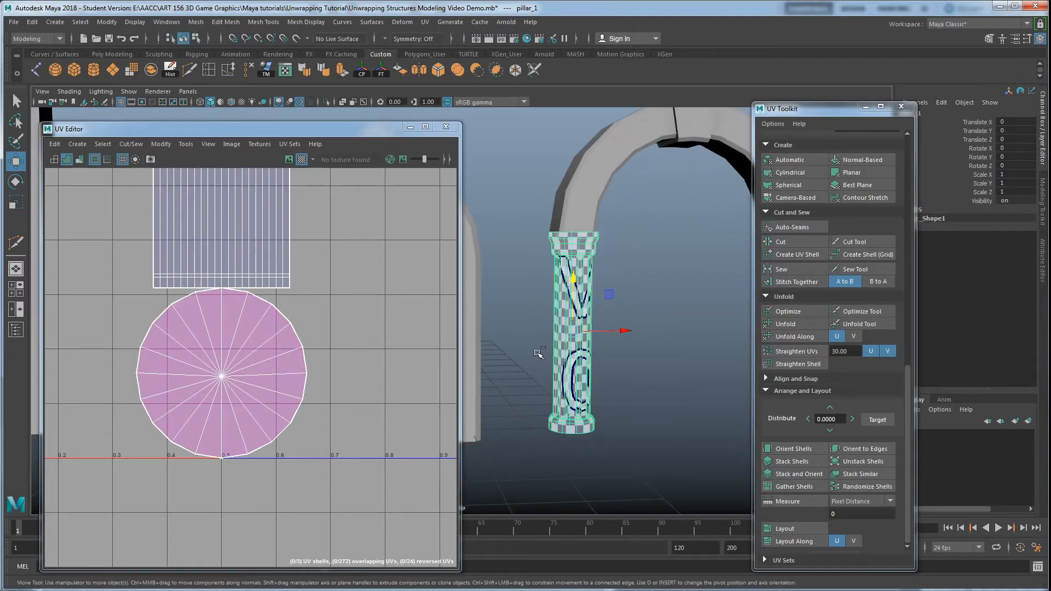
pyautogui.hotkey('ctrl', '1')
# With the 3D Cut and Sew UV Tool, cut the UVs along the outer rim edge loop of the pillar's top
pyautogui.scroll(-4, 318, 294)
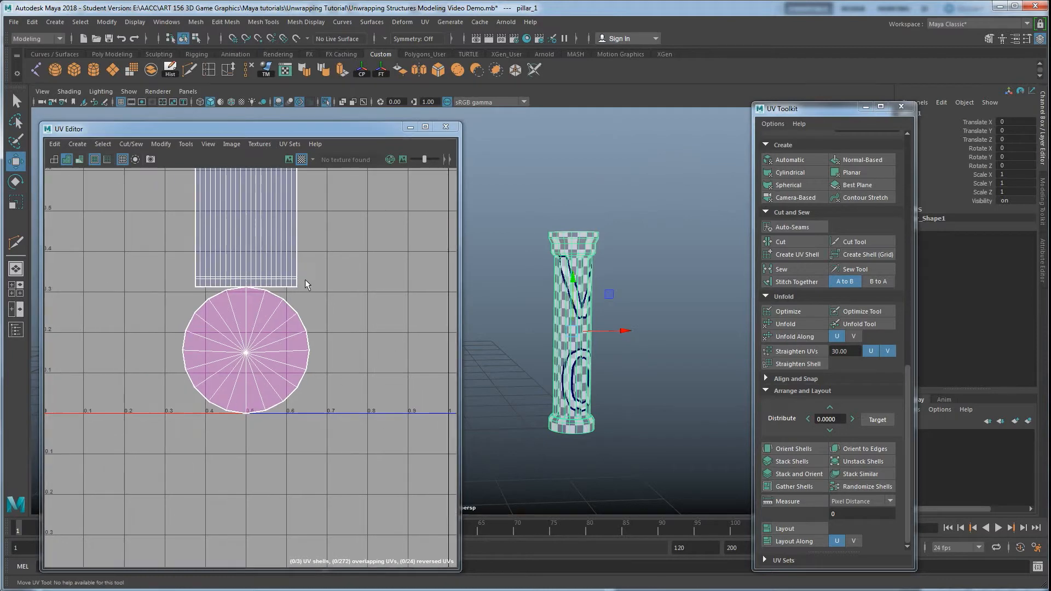
pyautogui.keyDown('alt'); pyautogui.moveTo(311, 222); pyautogui.dragTo(294, 400, button='middle'); pyautogui.keyUp('alt')
pyautogui.scroll(4, 593, 363)
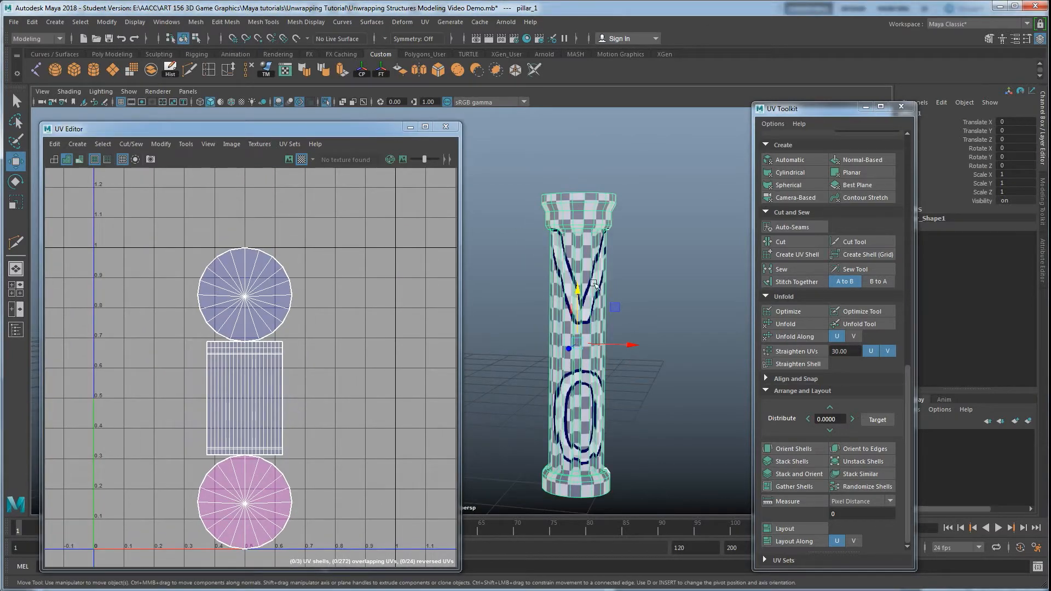
pyautogui.keyDown('alt'); pyautogui.moveTo(603, 374); pyautogui.dragTo(538, 313); pyautogui.keyUp('alt')
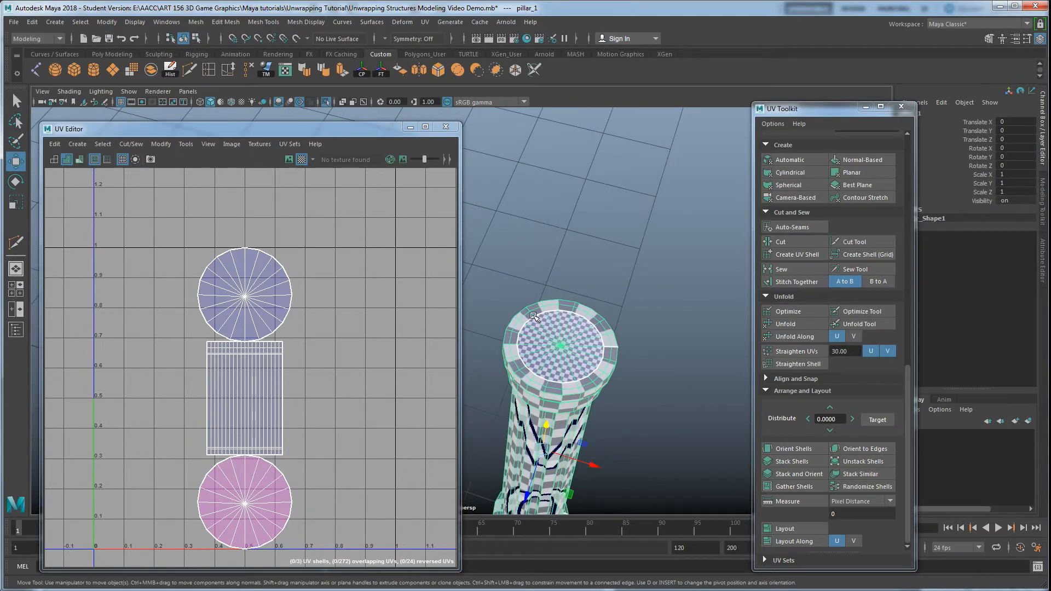
pyautogui.keyDown('alt'); pyautogui.moveTo(591, 358); pyautogui.dragTo(594, 253); pyautogui.keyUp('alt')
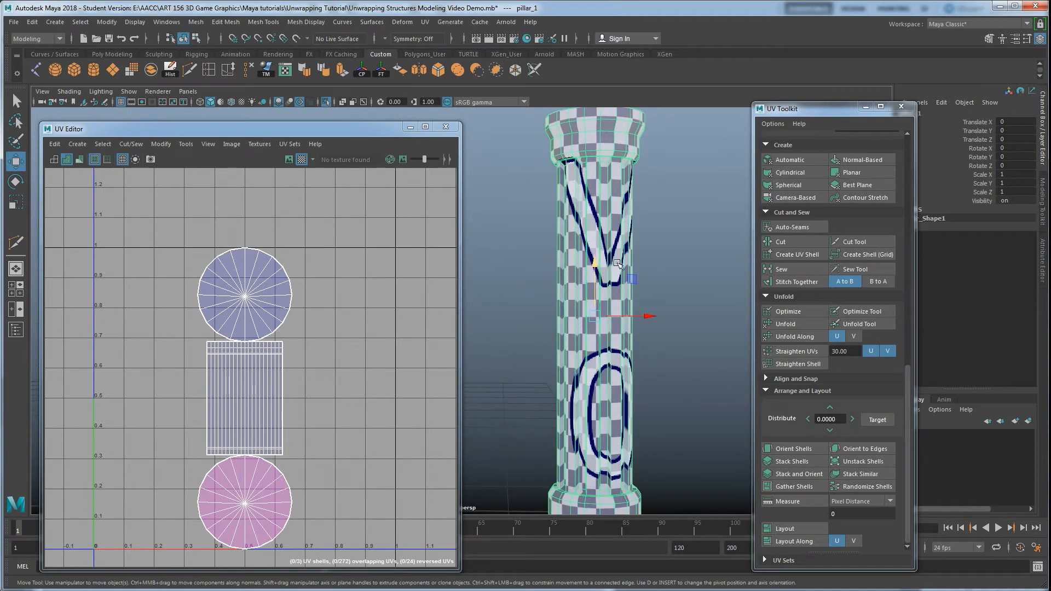
pyautogui.keyDown('alt'); pyautogui.moveTo(617, 234); pyautogui.dragTo(566, 286); pyautogui.keyUp('alt')
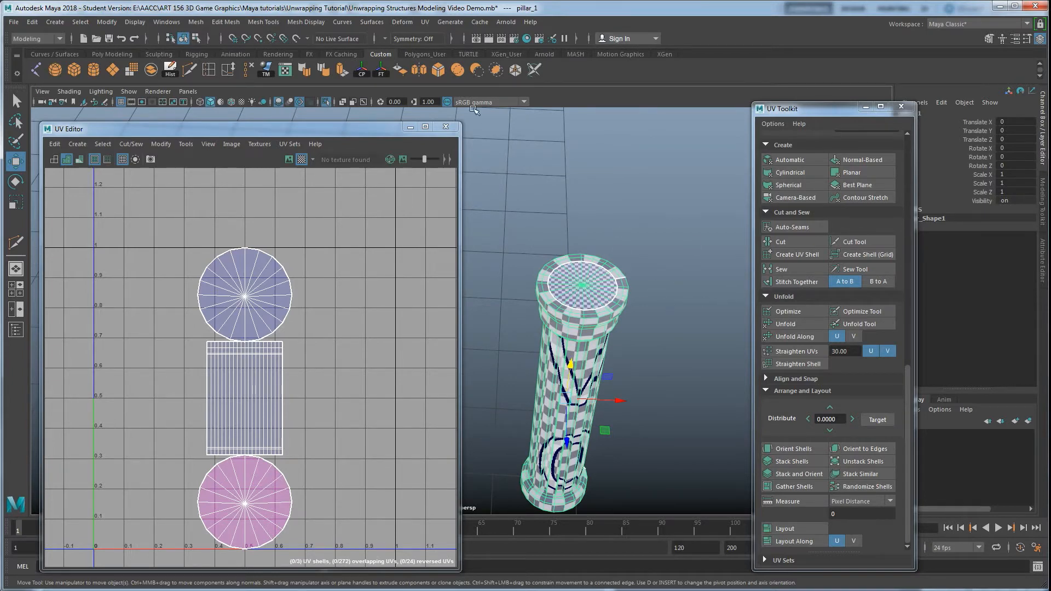
pyautogui.click(425, 22)
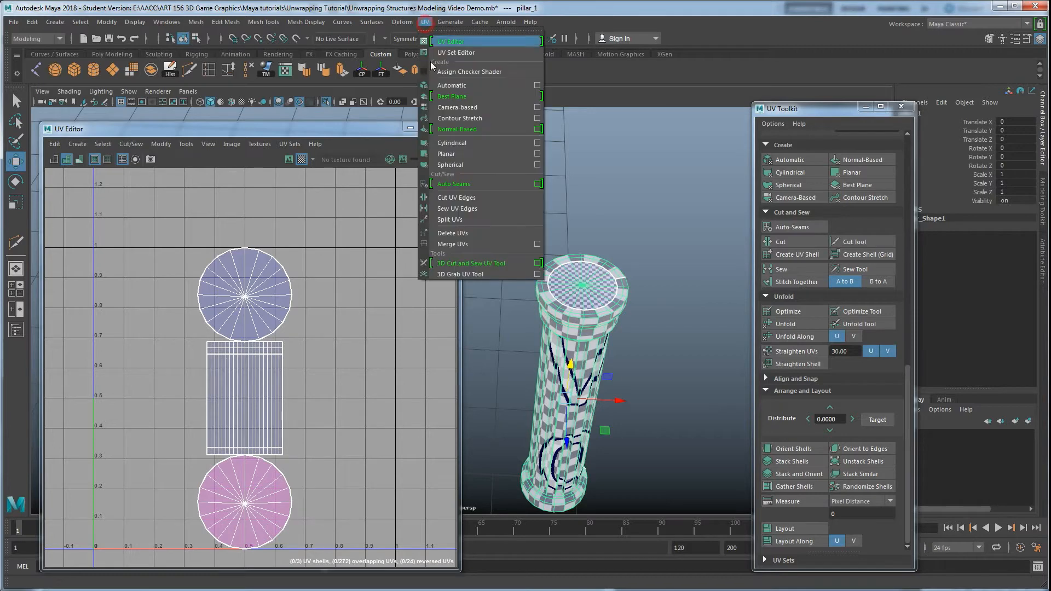
pyautogui.click(465, 264)
pyautogui.scroll(3, 572, 332)
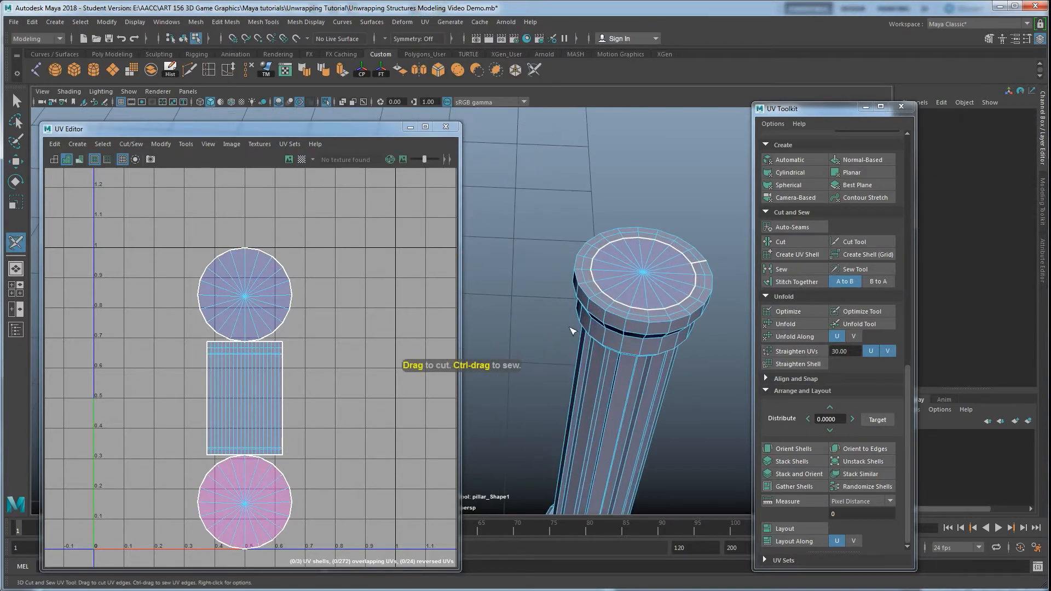
pyautogui.doubleClick(601, 306)
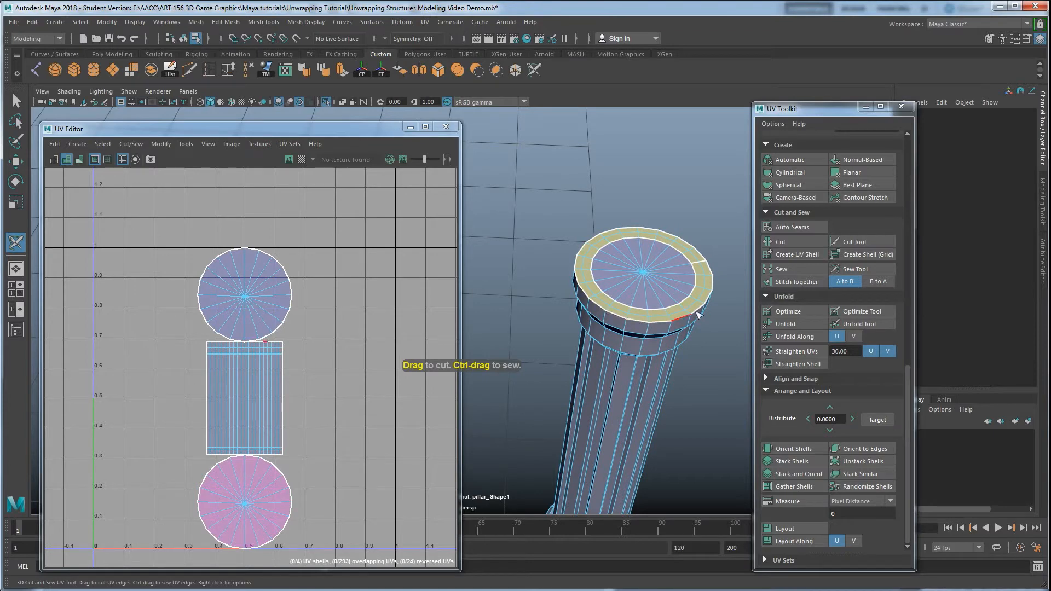
# Sew the inner circular seam and the short radial seam on the pillar's top cap
pyautogui.keyDown('ctrl'); pyautogui.doubleClick(600, 285); pyautogui.keyUp('ctrl')
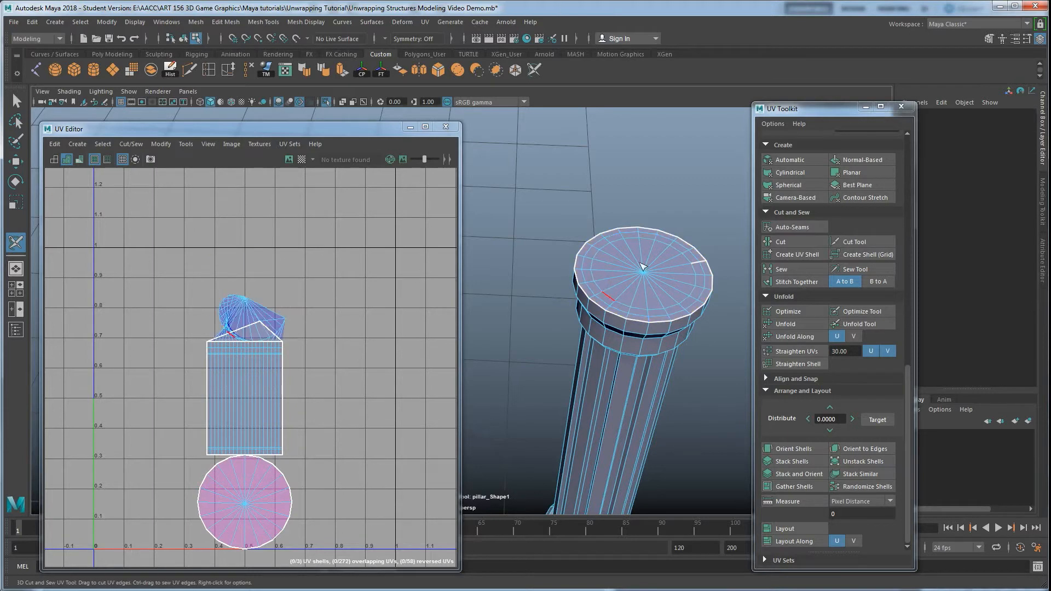
pyautogui.keyDown('alt'); pyautogui.moveTo(669, 316); pyautogui.dragTo(606, 342, button='middle'); pyautogui.keyUp('alt')
pyautogui.scroll(5, 606, 342)
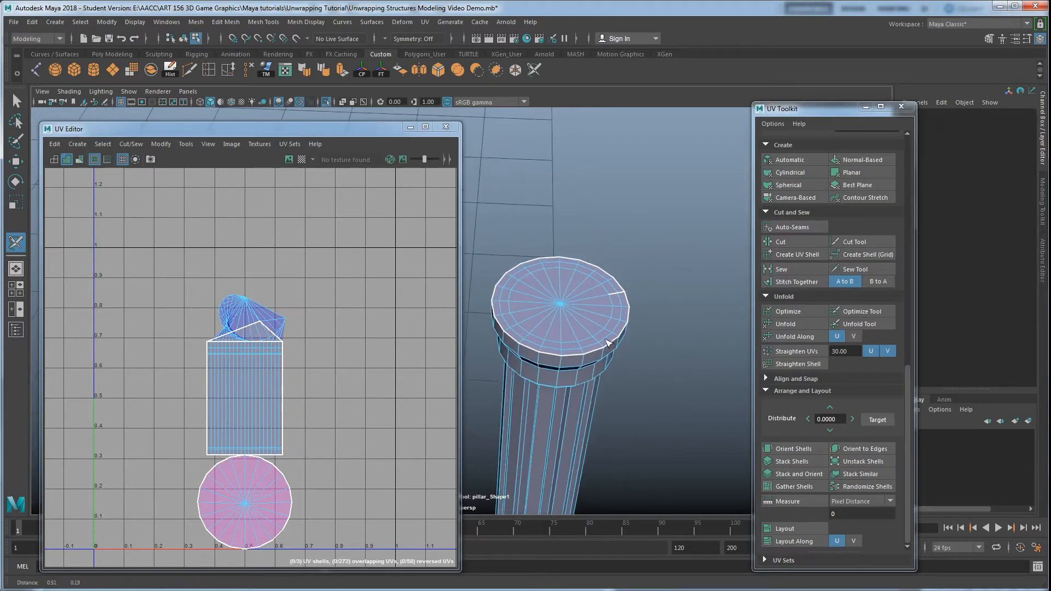
pyautogui.keyDown('ctrl'); pyautogui.doubleClick(697, 289); pyautogui.keyUp('ctrl')
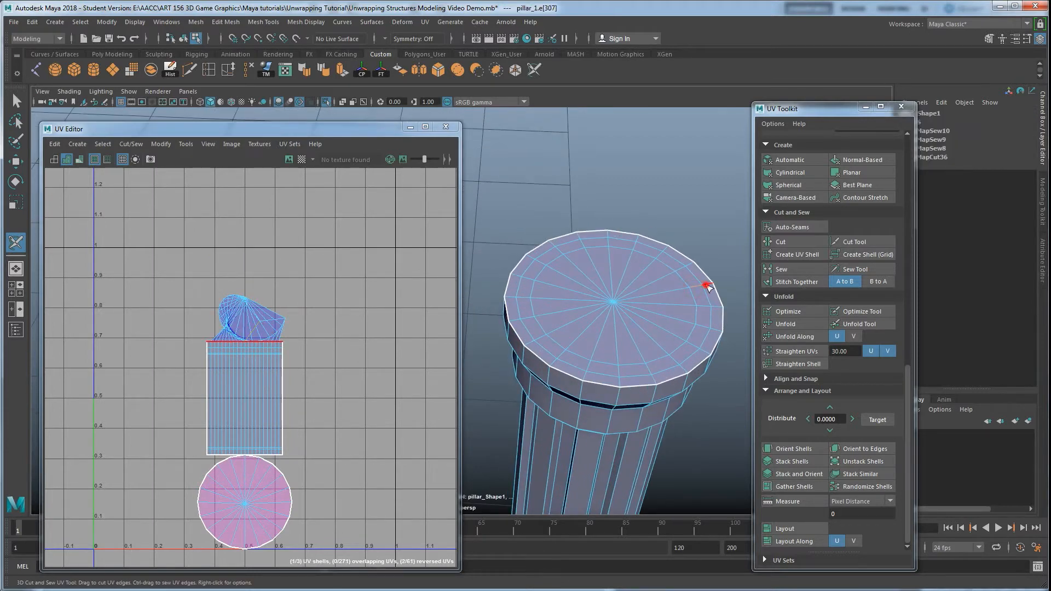
pyautogui.keyDown('alt'); pyautogui.moveTo(636, 361); pyautogui.dragTo(634, 354); pyautogui.keyUp('alt')
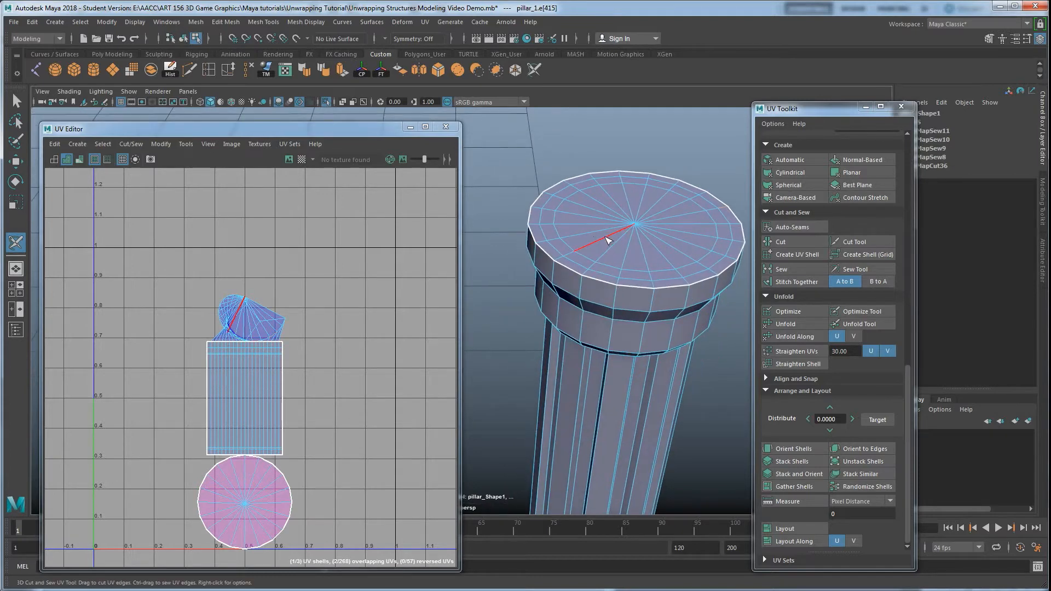
# Delete the two inner edge loops on the pillar's top cap
pyautogui.moveTo(575, 211); pyautogui.dragTo(628, 183, button='right')
pyautogui.press('w')
pyautogui.doubleClick(548, 231)
pyautogui.keyDown('shift'); pyautogui.doubleClick(547, 235); pyautogui.keyUp('shift')
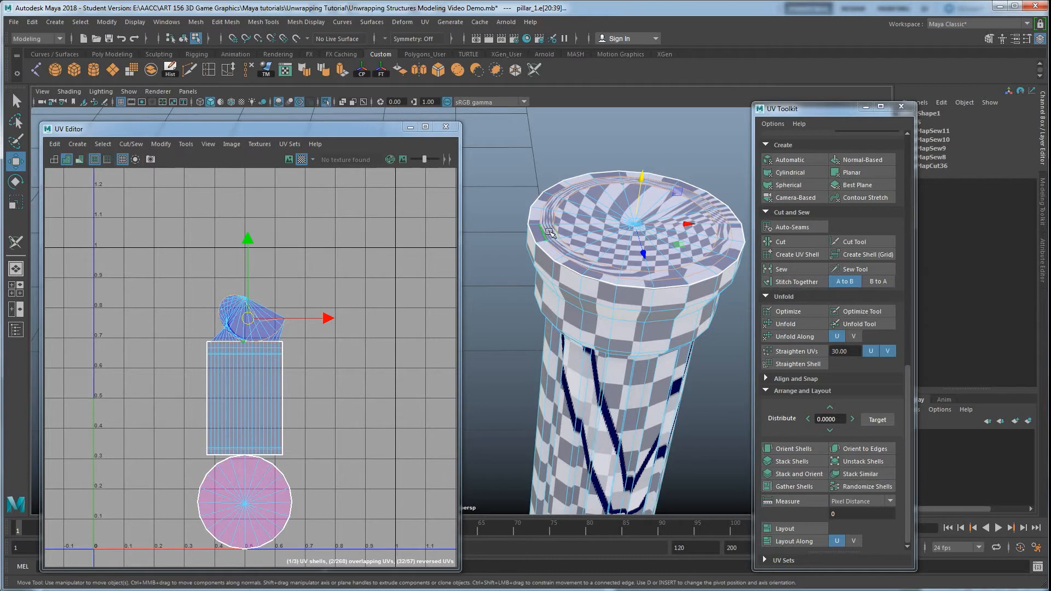
pyautogui.moveTo(642, 179); pyautogui.dragTo(645, 157)
pyautogui.hotkey('ctrl', 'z')
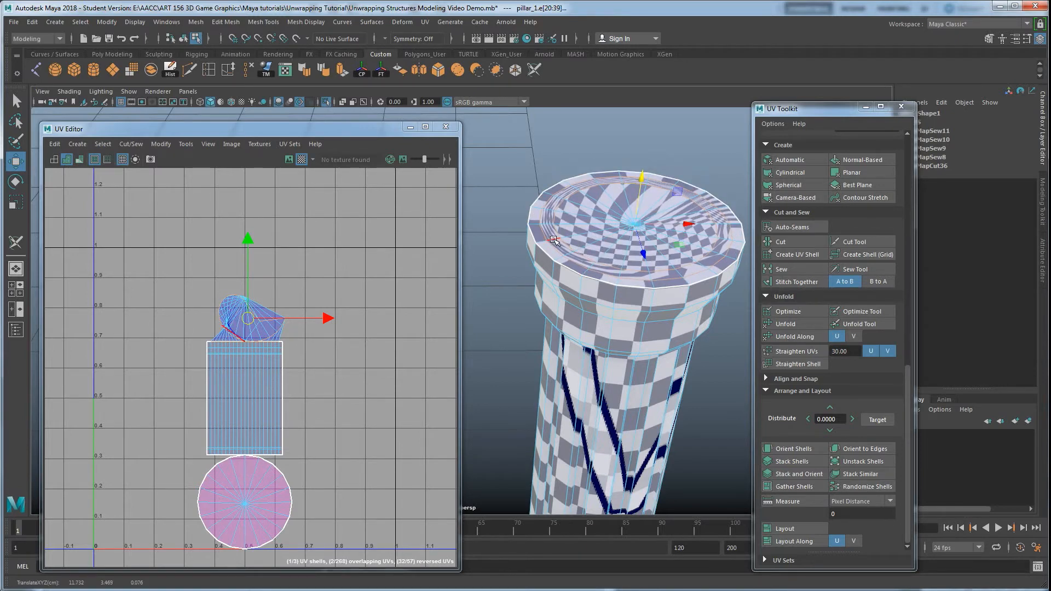
pyautogui.press('Delete')
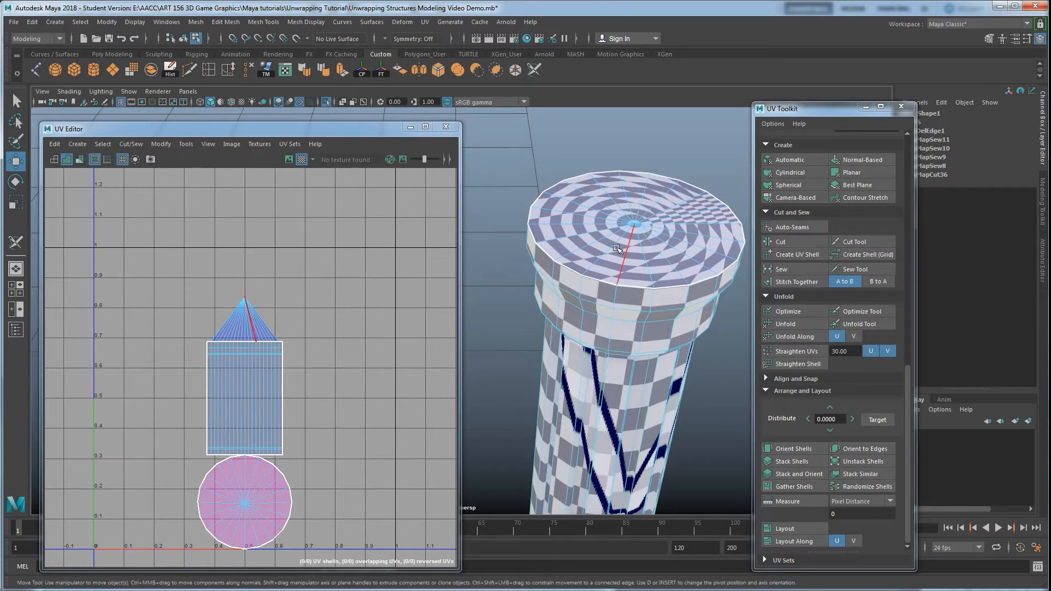
# Delete the inner edge loops on the pillar's bottom cap
pyautogui.keyDown('alt'); pyautogui.moveTo(635, 230); pyautogui.dragTo(712, 237); pyautogui.keyUp('alt')
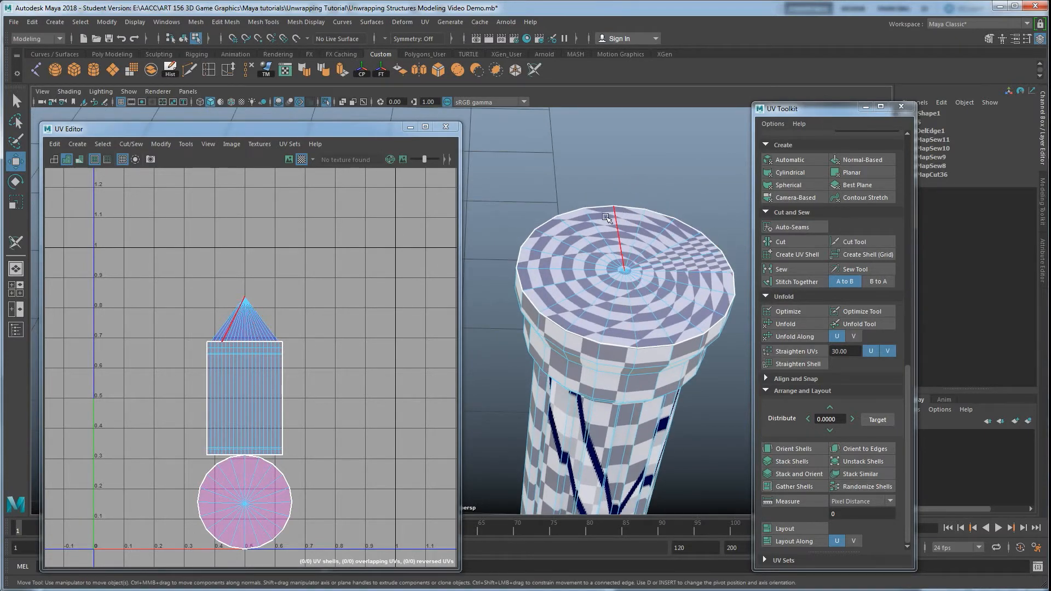
pyautogui.keyDown('alt'); pyautogui.moveTo(730, 324); pyautogui.dragTo(634, 221); pyautogui.keyUp('alt')
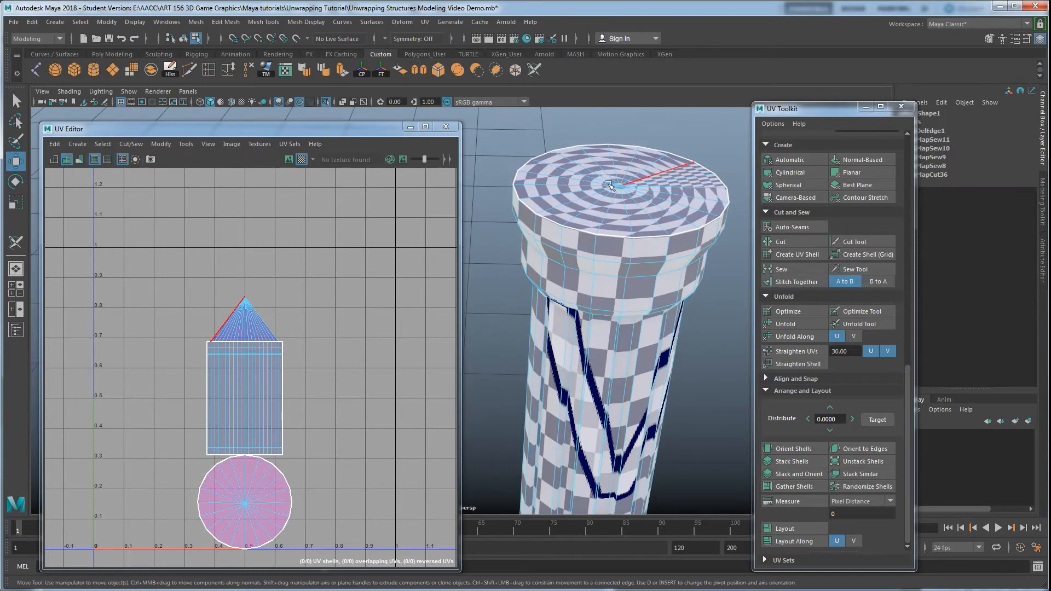
pyautogui.keyDown('alt'); pyautogui.moveTo(609, 276); pyautogui.dragTo(611, 215); pyautogui.keyUp('alt')
pyautogui.doubleClick(612, 213)
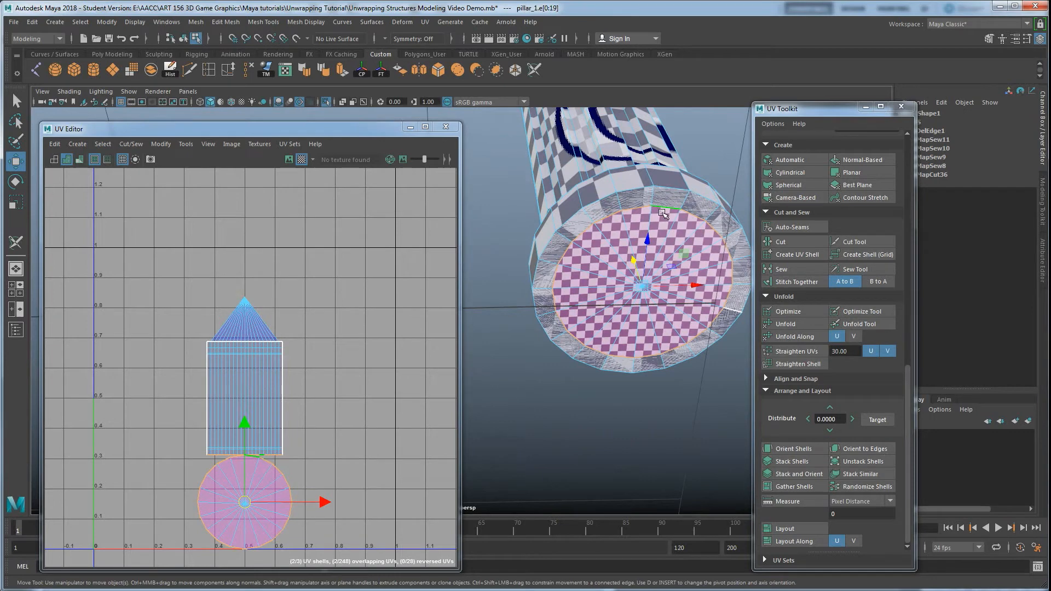
pyautogui.press('Delete')
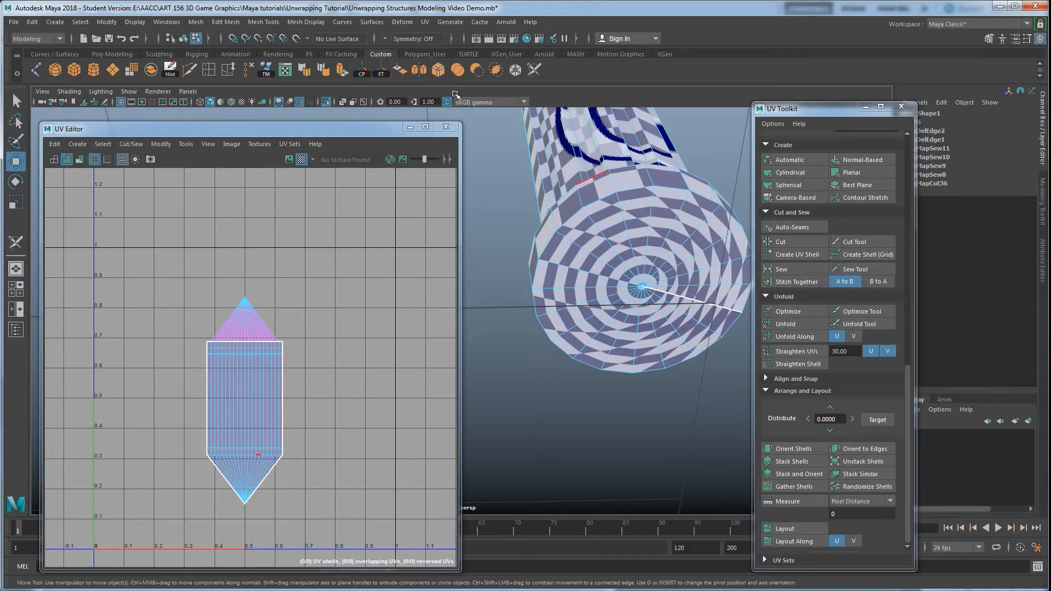
# Cut the UVs along the outer rim of the pillar's bottom cap and sew the radial seam across it
pyautogui.doubleClick(634, 192)
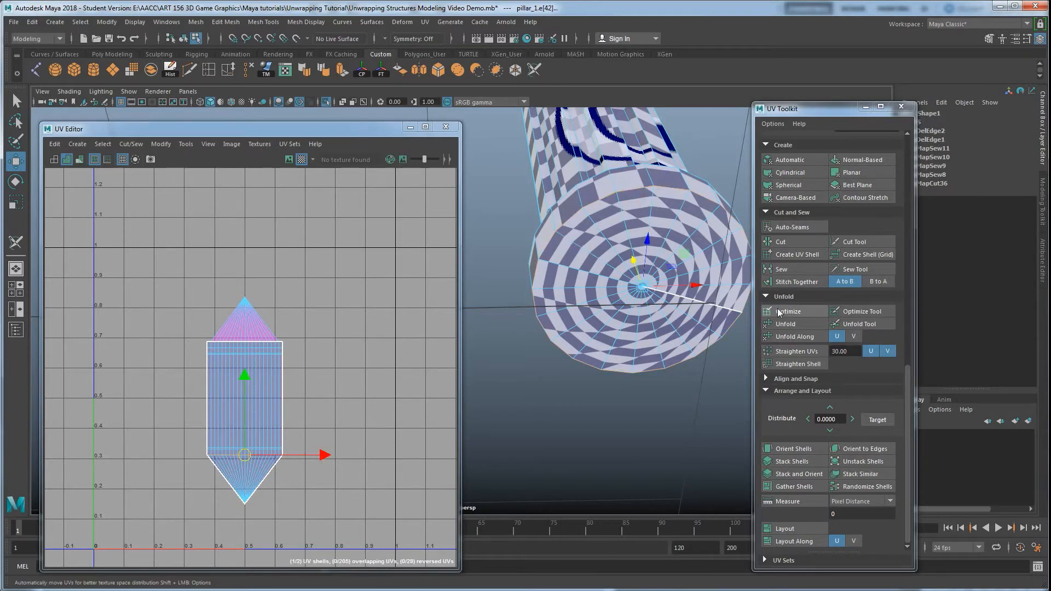
pyautogui.click(790, 254)
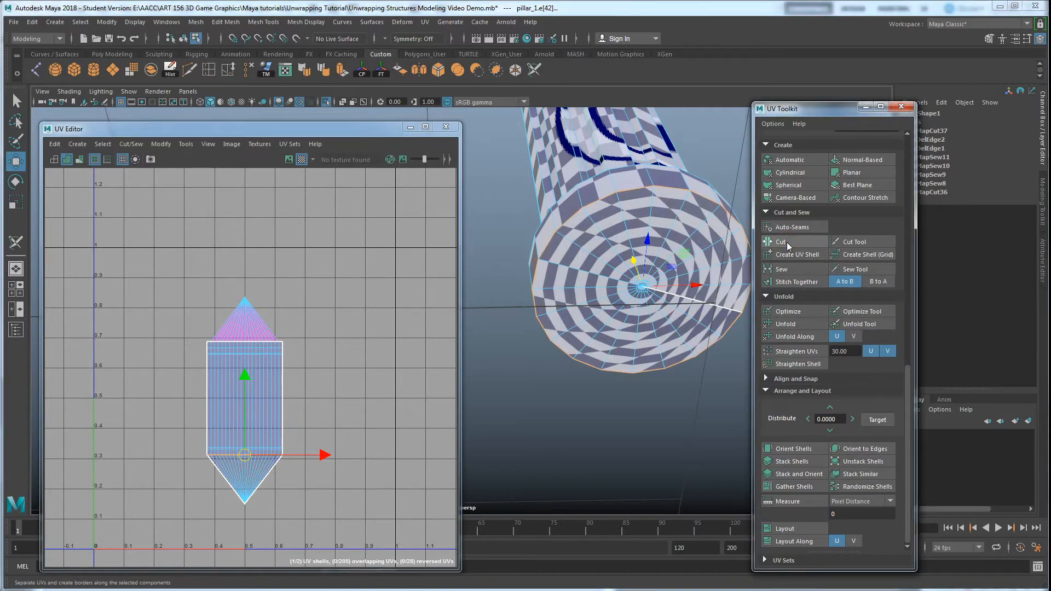
pyautogui.click(689, 292)
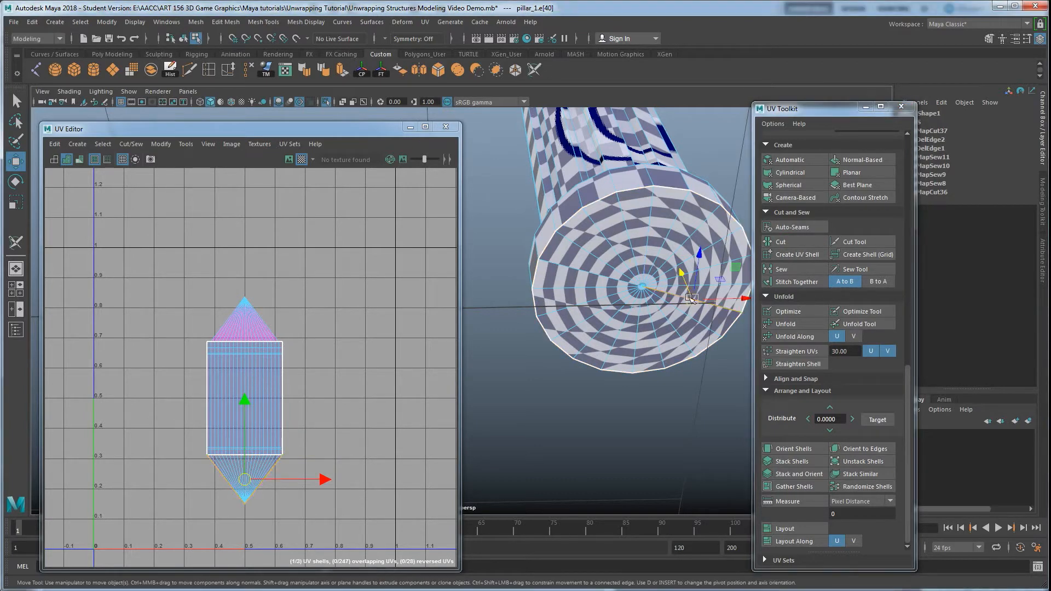
pyautogui.click(783, 271)
pyautogui.click(783, 270)
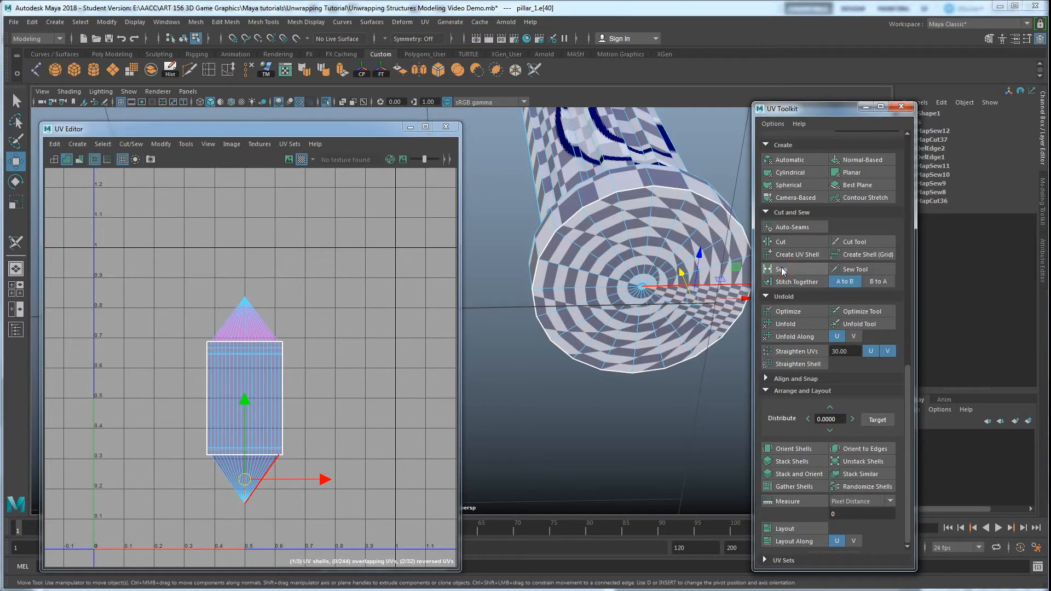
# Select the whole pillar and unfold its shaft and cap UVs
pyautogui.click(669, 317)
pyautogui.keyDown('alt'); pyautogui.moveTo(669, 318); pyautogui.dragTo(596, 319); pyautogui.keyUp('alt')
pyautogui.keyDown('alt'); pyautogui.moveTo(574, 204); pyautogui.dragTo(584, 278, button='middle'); pyautogui.keyUp('alt')
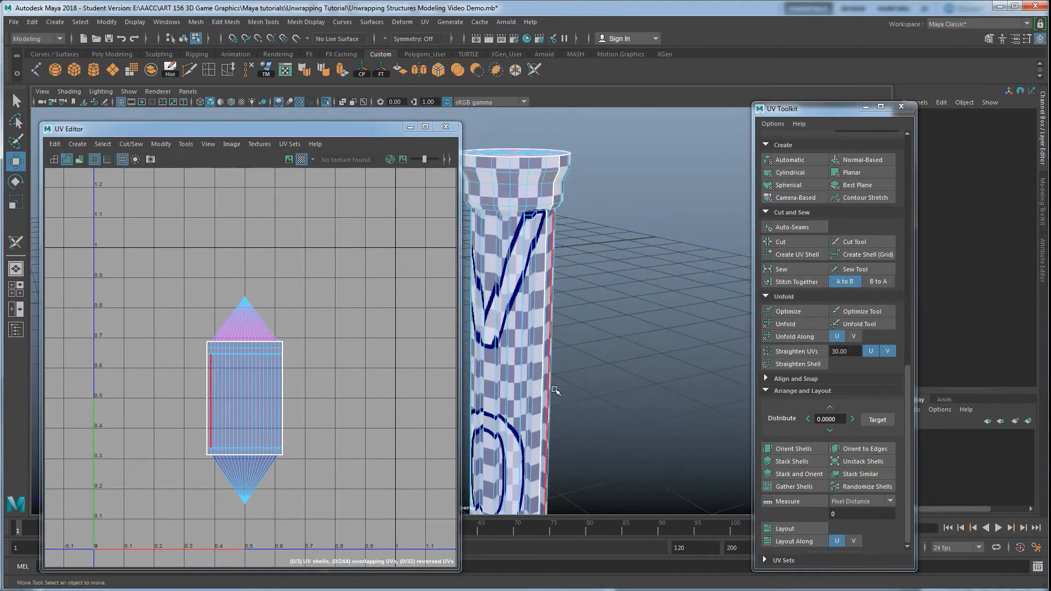
pyautogui.keyDown('alt'); pyautogui.moveTo(585, 482); pyautogui.dragTo(603, 297, button='middle'); pyautogui.keyUp('alt')
pyautogui.keyDown('alt'); pyautogui.moveTo(574, 386); pyautogui.dragTo(605, 488, button='middle'); pyautogui.keyUp('alt')
pyautogui.moveTo(587, 269); pyautogui.dragTo(630, 249, button='right')
pyautogui.click(578, 271)
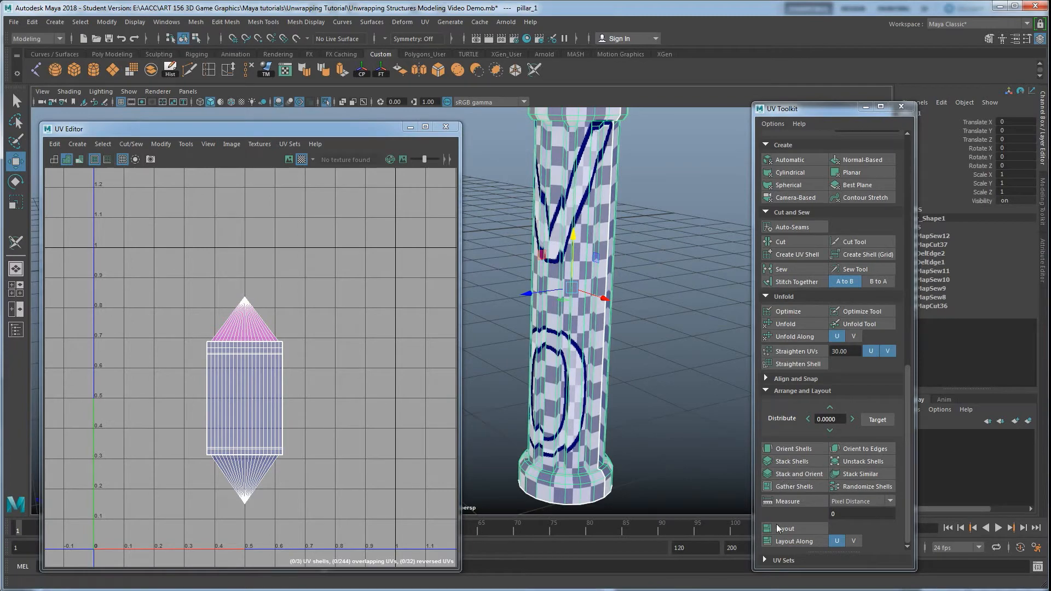
pyautogui.click(780, 324)
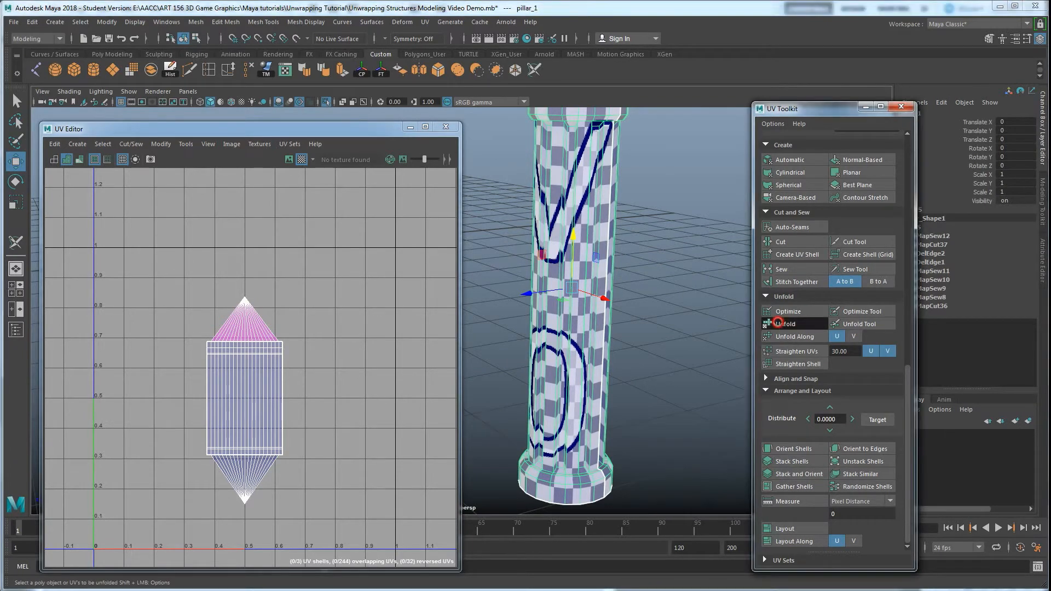
# Examine the checker pattern on the pillar's shaft and caps, comparing square size and distortion between the shells
pyautogui.keyDown('alt'); pyautogui.moveTo(701, 310); pyautogui.dragTo(623, 262); pyautogui.keyUp('alt')
pyautogui.scroll(3, 623, 260)
pyautogui.keyDown('alt'); pyautogui.moveTo(613, 158); pyautogui.dragTo(630, 218); pyautogui.keyUp('alt')
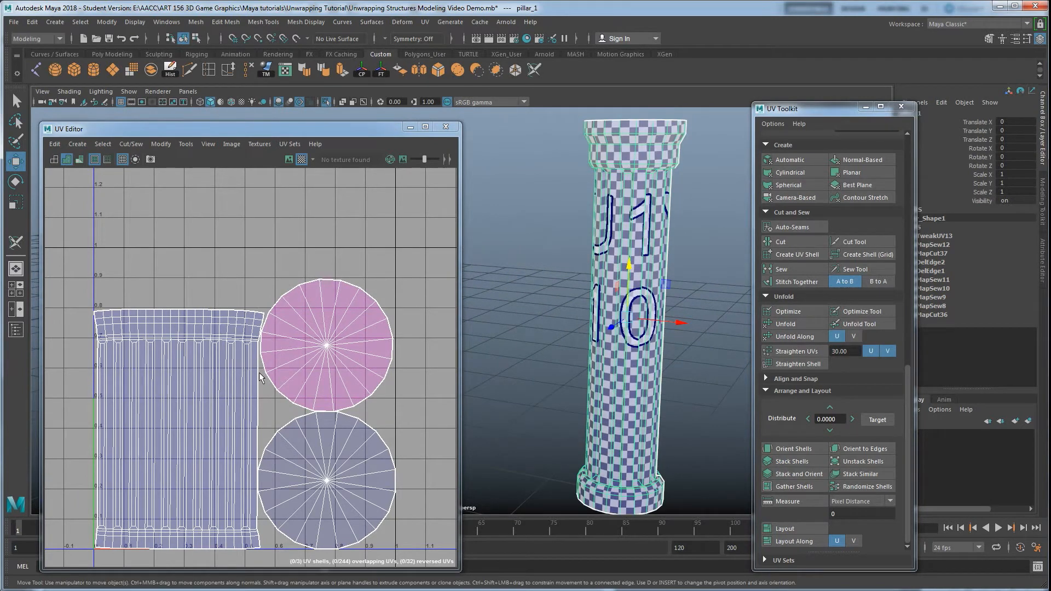
pyautogui.keyDown('alt'); pyautogui.moveTo(608, 329); pyautogui.dragTo(564, 202); pyautogui.keyUp('alt')
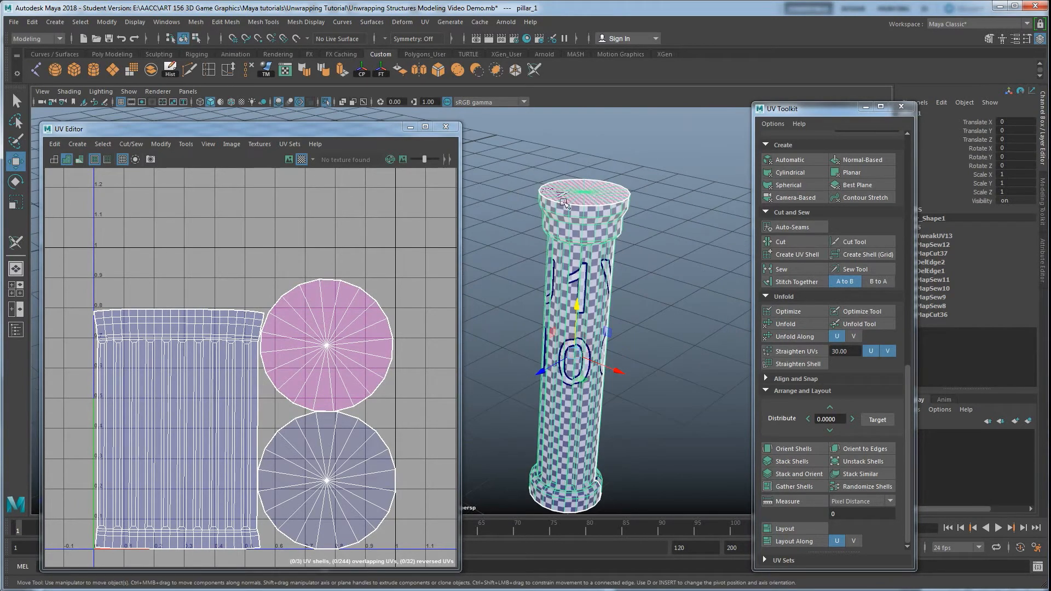
pyautogui.keyDown('alt'); pyautogui.moveTo(612, 441); pyautogui.dragTo(621, 433); pyautogui.keyUp('alt')
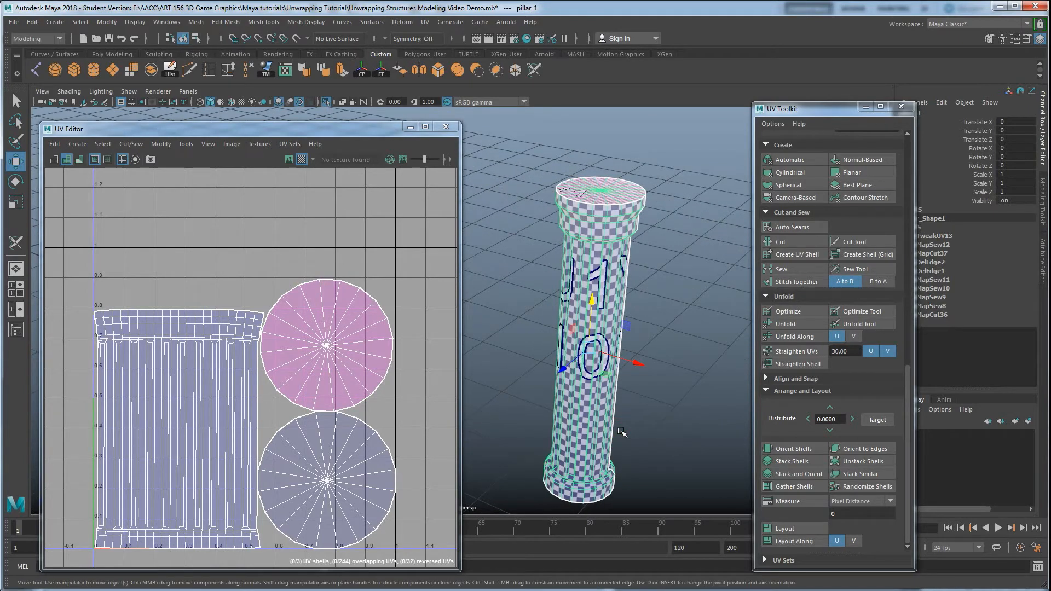
pyautogui.keyDown('alt'); pyautogui.moveTo(644, 274); pyautogui.dragTo(591, 145); pyautogui.keyUp('alt')
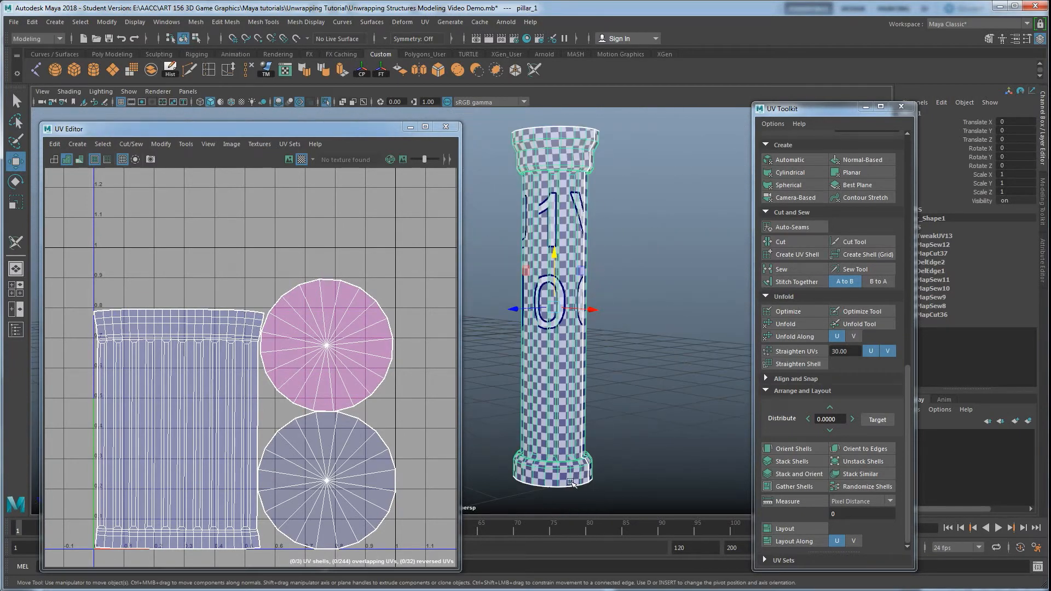
pyautogui.keyDown('alt'); pyautogui.moveTo(579, 436); pyautogui.dragTo(538, 387, button='right'); pyautogui.keyUp('alt')
pyautogui.keyDown('alt'); pyautogui.moveTo(538, 387); pyautogui.dragTo(611, 399, button='middle'); pyautogui.keyUp('alt')
pyautogui.keyDown('alt'); pyautogui.moveTo(542, 293); pyautogui.dragTo(556, 317); pyautogui.keyUp('alt')
pyautogui.keyDown('alt'); pyautogui.moveTo(555, 255); pyautogui.dragTo(596, 321); pyautogui.keyUp('alt')
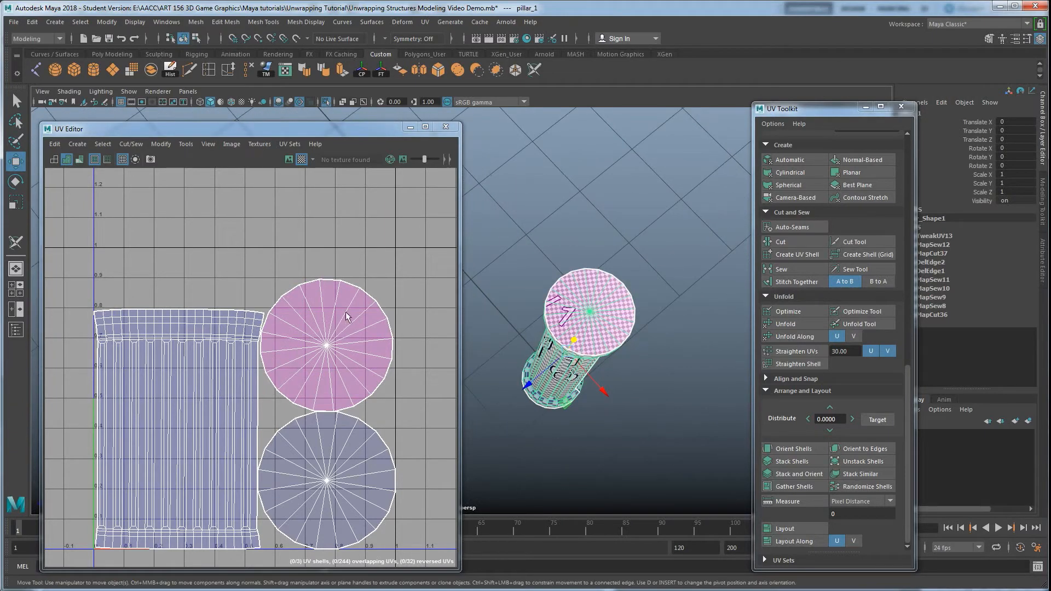
# Get the texel density of the pillar's shaft shell and apply it to all of the pillar's UV shells
pyautogui.moveTo(232, 277); pyautogui.dragTo(199, 261, button='right')
pyautogui.click(169, 336)
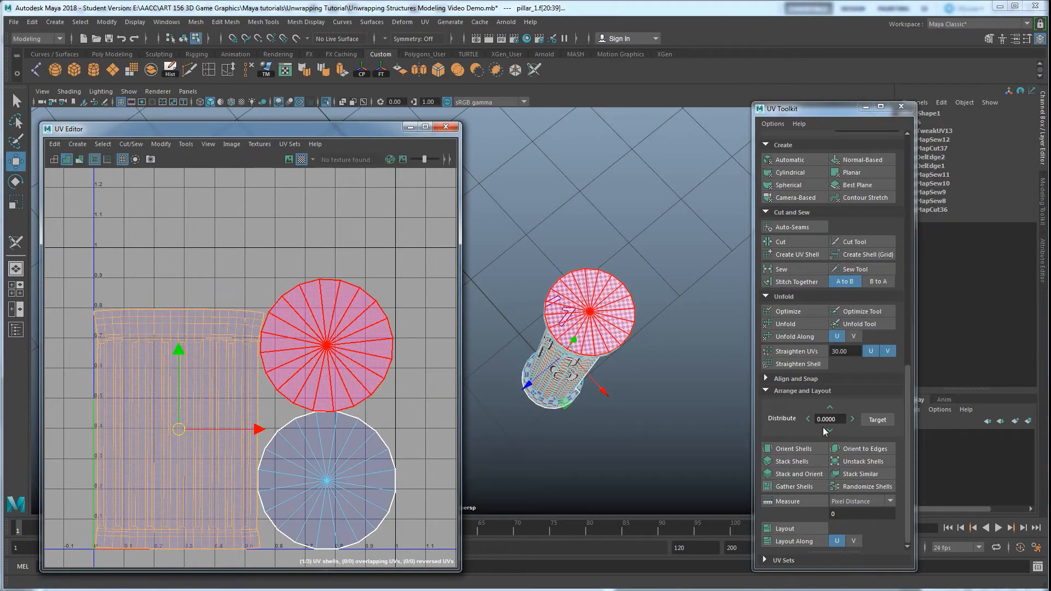
pyautogui.scroll(4, 843, 350)
pyautogui.click(816, 242)
pyautogui.click(219, 268)
pyautogui.moveTo(334, 466); pyautogui.dragTo(345, 482)
pyautogui.click(889, 241)
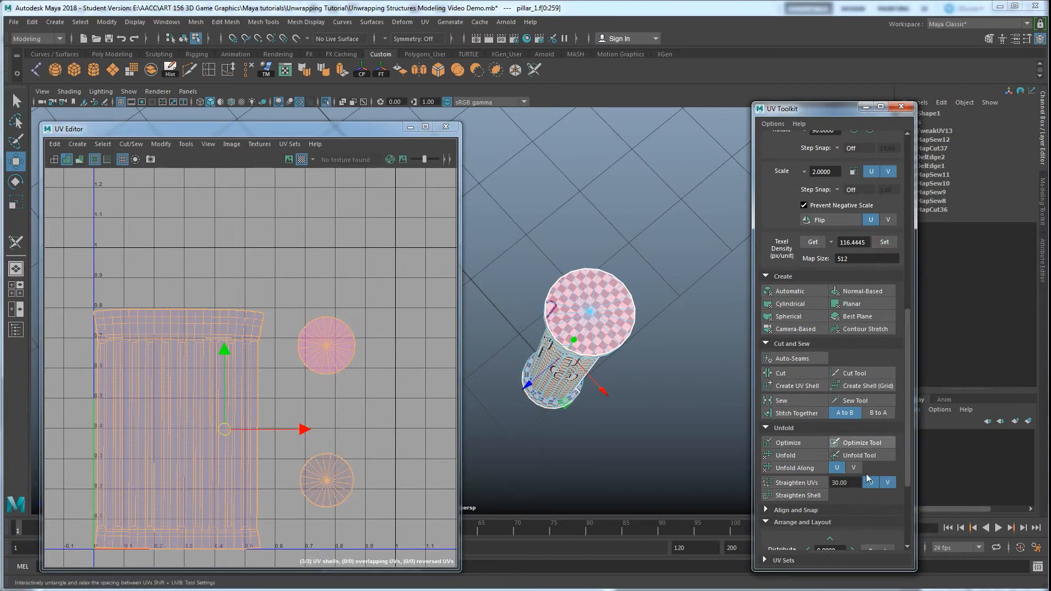
# Orient the pillar's UV shells and lay them out in the UV tile
pyautogui.scroll(-4, 856, 448)
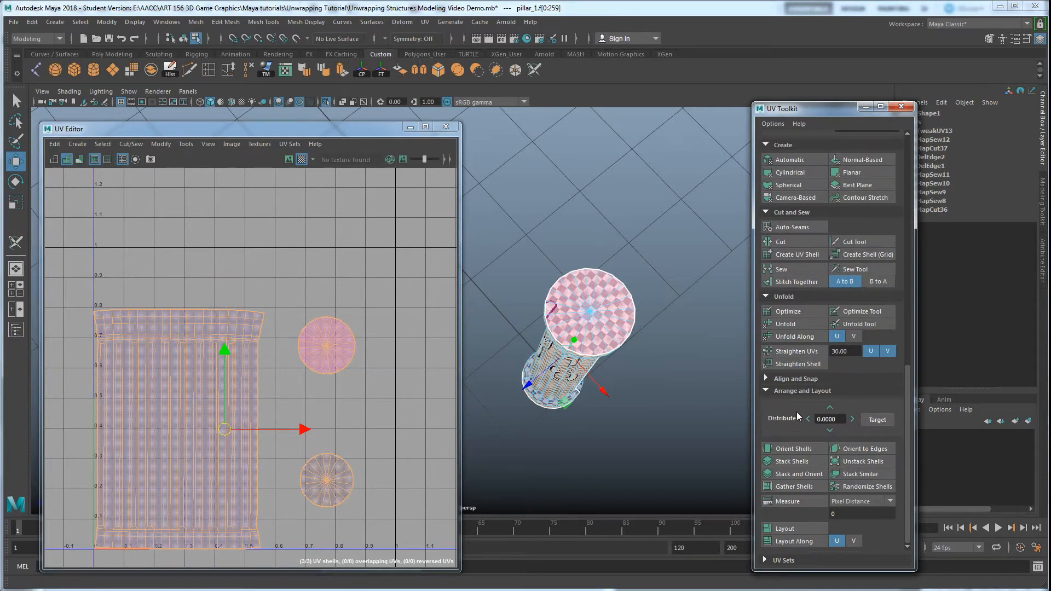
pyautogui.click(795, 450)
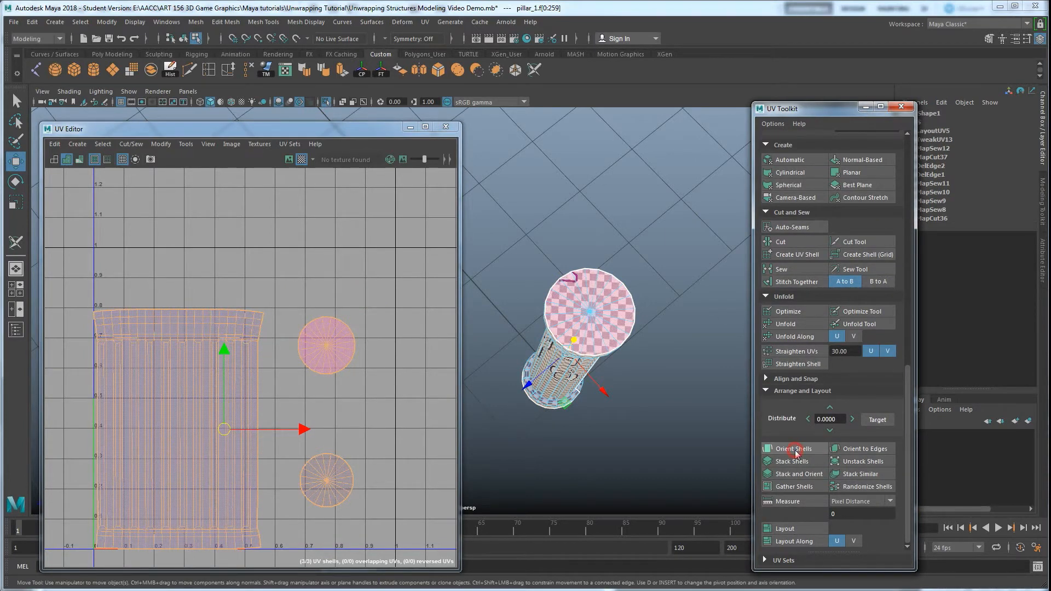
pyautogui.click(792, 528)
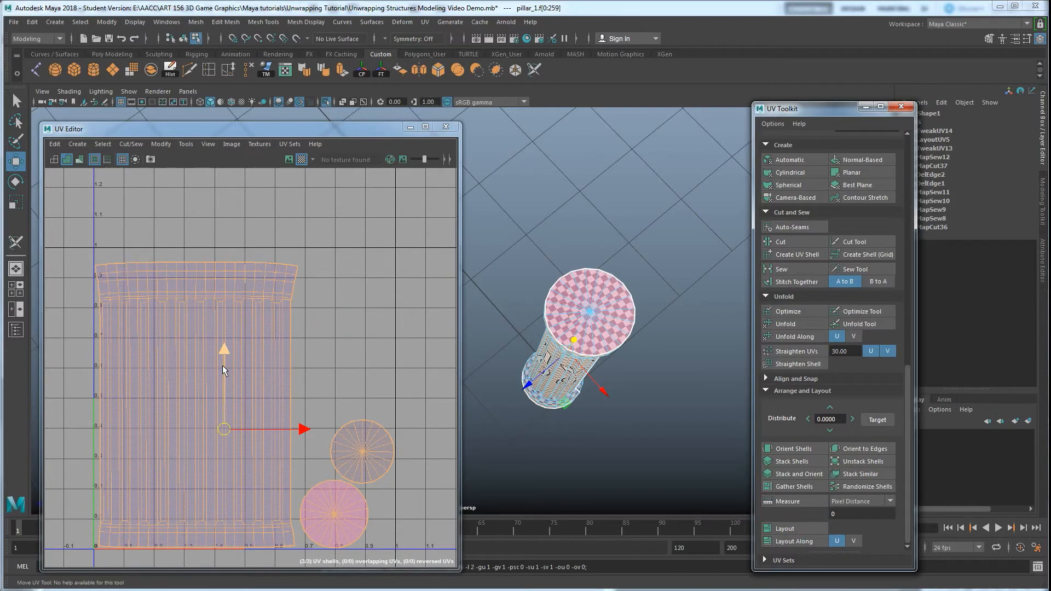
# Move the upper cap shell directly above the other cap shell, beside the shaft shell
pyautogui.click(354, 451)
pyautogui.moveTo(354, 451); pyautogui.dragTo(329, 446)
pyautogui.click(484, 370)
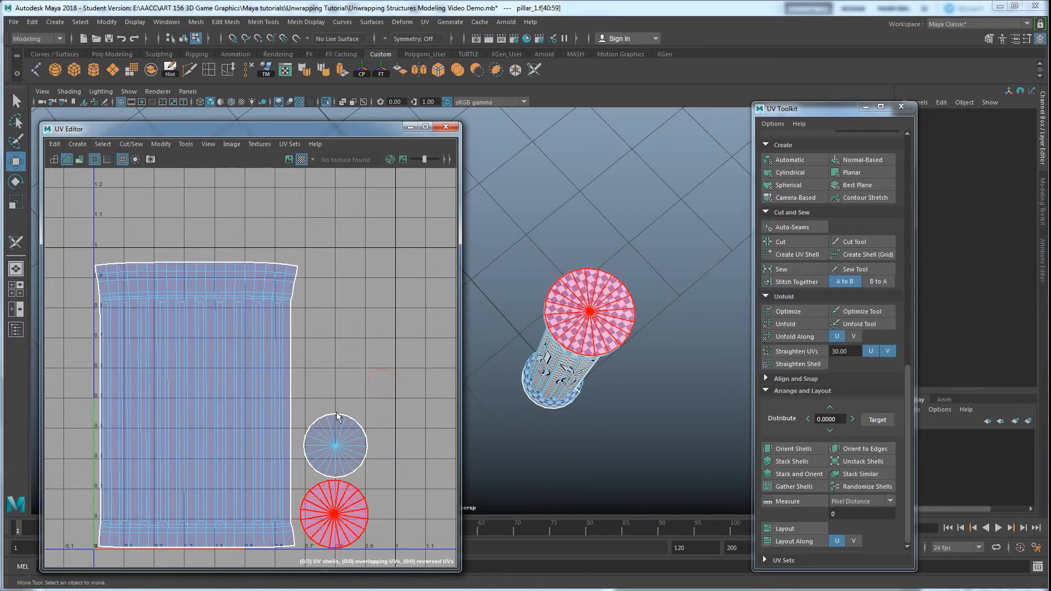
pyautogui.keyDown('alt'); pyautogui.moveTo(607, 357); pyautogui.dragTo(615, 323); pyautogui.keyUp('alt')
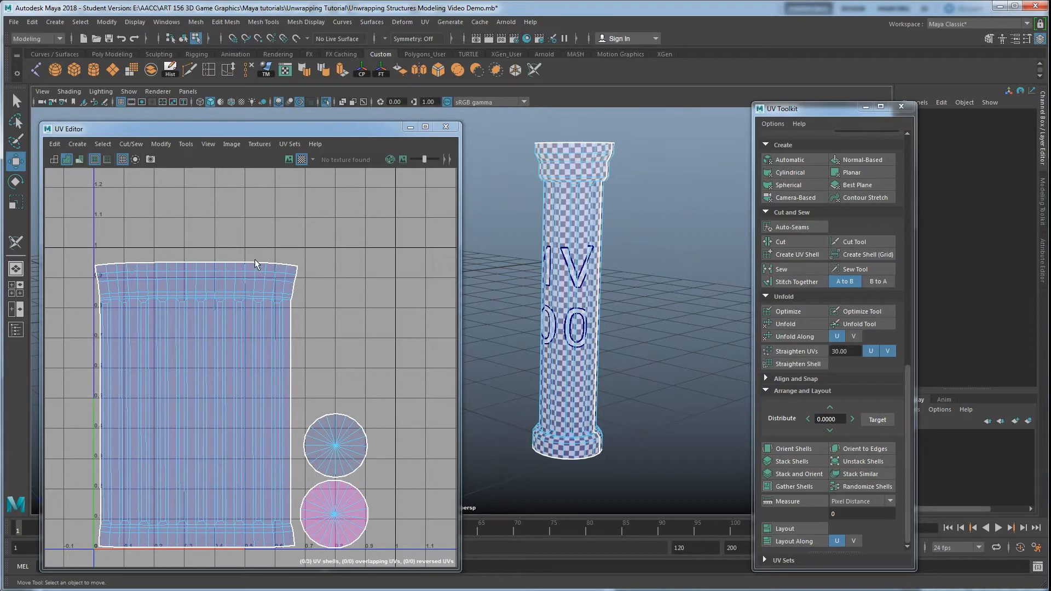
# Select all of the pillar's UV shells, unfold them again and rerun the layout
pyautogui.click(186, 371)
pyautogui.click(801, 528)
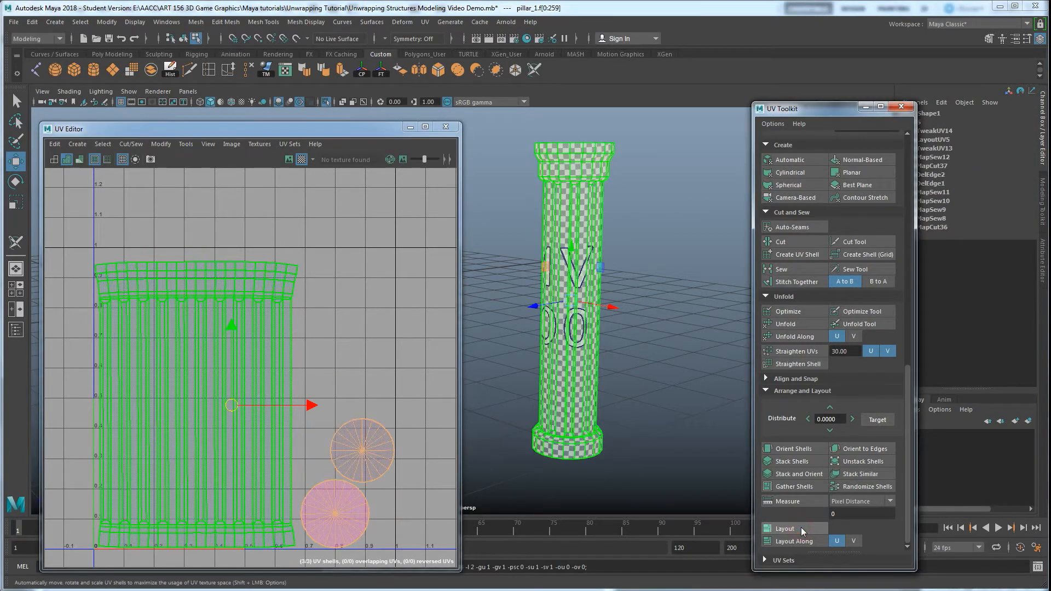
pyautogui.click(801, 528)
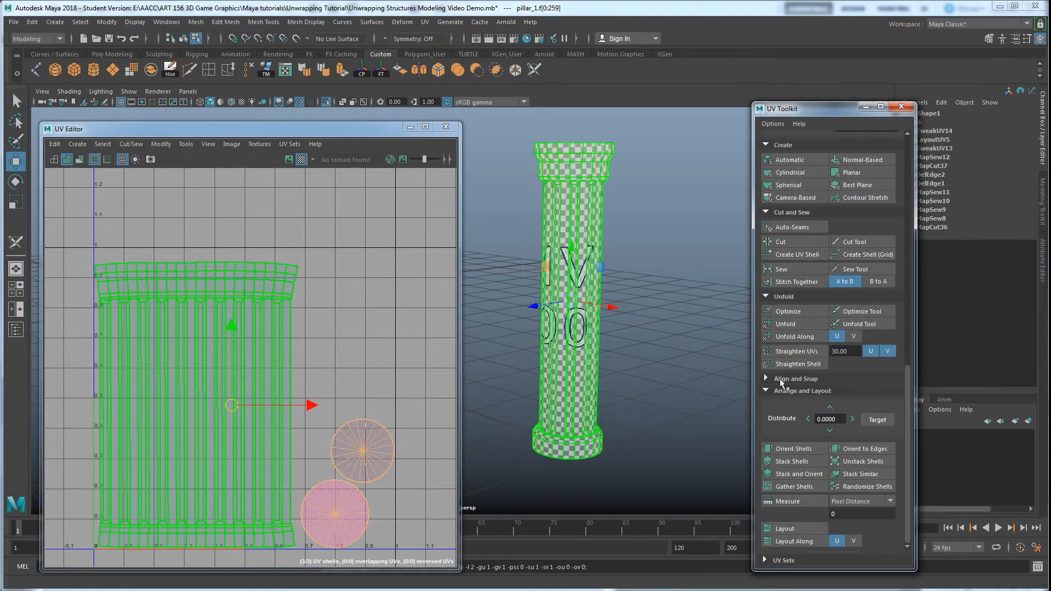
pyautogui.scroll(3, 795, 465)
pyautogui.click(787, 422)
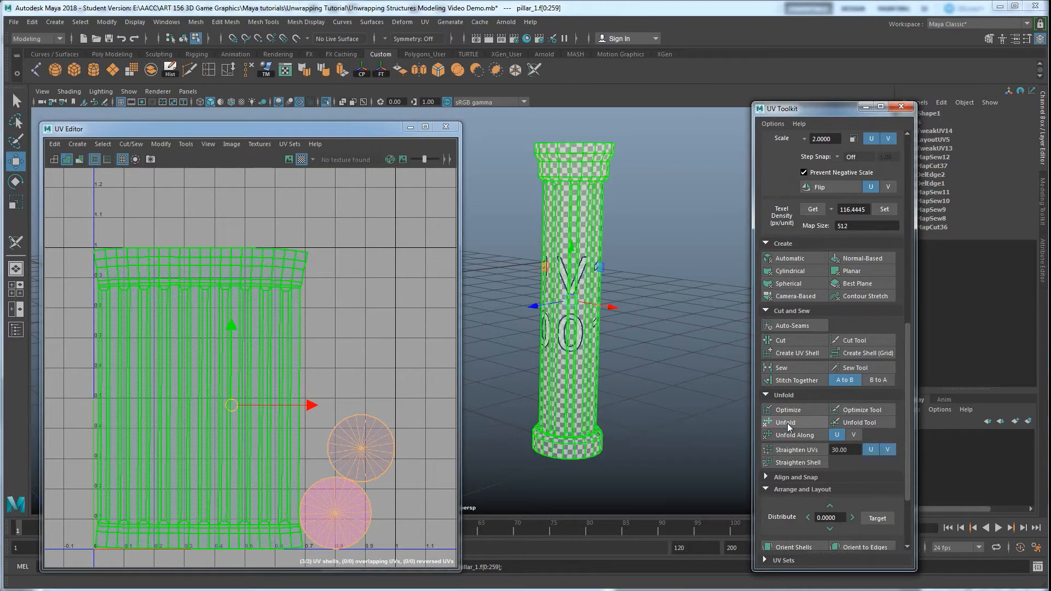
pyautogui.scroll(-3, 789, 428)
pyautogui.click(793, 529)
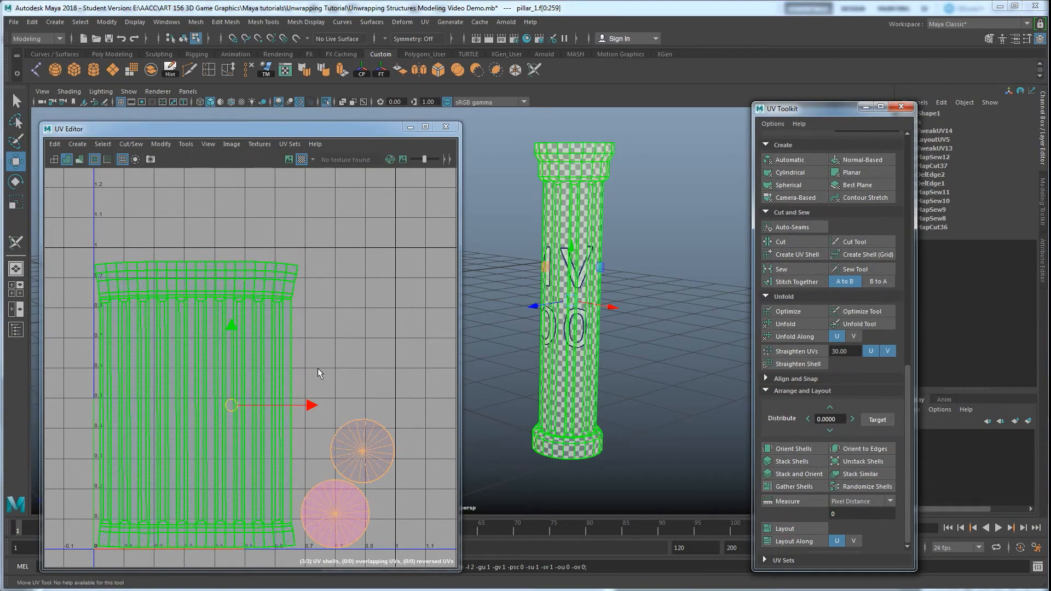
# Line up the upper cap shell above the lower cap shell, close to the shaft shell
pyautogui.keyDown('alt'); pyautogui.moveTo(306, 369); pyautogui.dragTo(340, 331, button='middle'); pyautogui.keyUp('alt')
pyautogui.click(379, 400)
pyautogui.moveTo(394, 414); pyautogui.dragTo(368, 406)
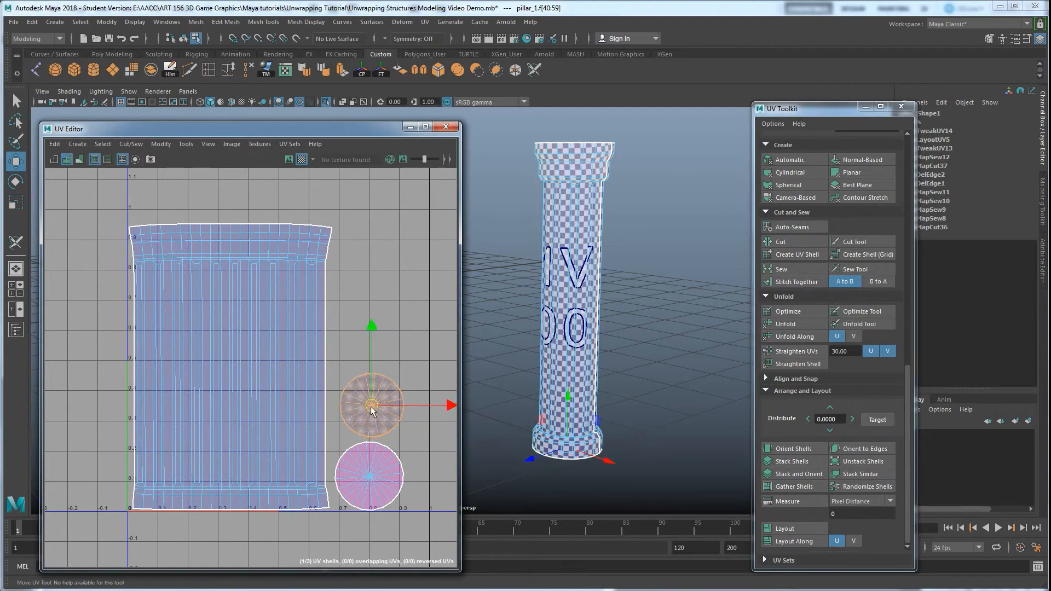
# Scale all of the pillar's UV shells up together to fill the height of the 0-1 UV tile
pyautogui.moveTo(418, 484); pyautogui.dragTo(299, 401)
pyautogui.scroll(-3, 296, 401)
pyautogui.keyDown('alt'); pyautogui.moveTo(297, 402); pyautogui.dragTo(297, 420, button='middle'); pyautogui.keyUp('alt')
pyautogui.press('r')
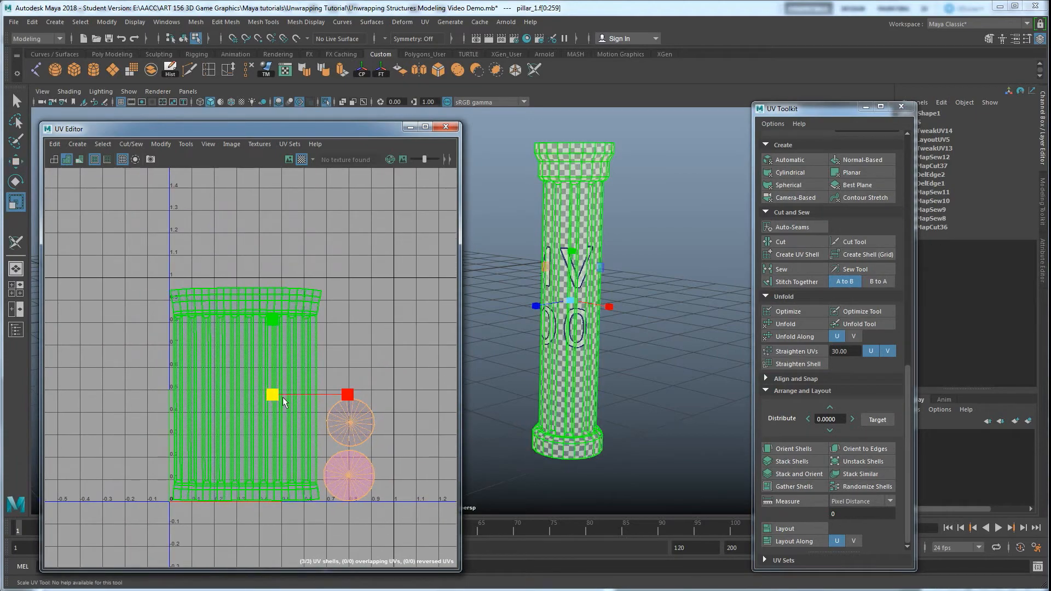
pyautogui.moveTo(272, 396); pyautogui.dragTo(280, 392)
pyautogui.press('w')
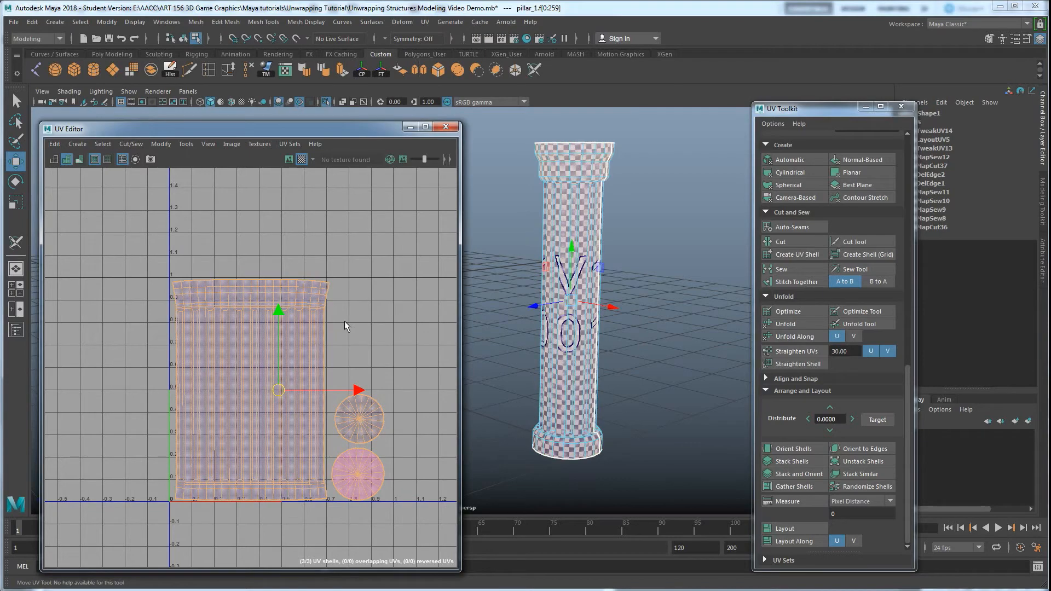
# Return to object selection, deselect the pillar and exit isolation to show the complete arch structure
pyautogui.keyDown('alt'); pyautogui.moveTo(563, 306); pyautogui.dragTo(561, 311); pyautogui.keyUp('alt')
pyautogui.moveTo(575, 201); pyautogui.dragTo(611, 186, button='right')
pyautogui.click(648, 235)
pyautogui.keyDown('alt'); pyautogui.moveTo(647, 246); pyautogui.dragTo(536, 299, button='right'); pyautogui.keyUp('alt')
pyautogui.keyDown('alt'); pyautogui.moveTo(536, 298); pyautogui.dragTo(610, 309, button='middle'); pyautogui.keyUp('alt')
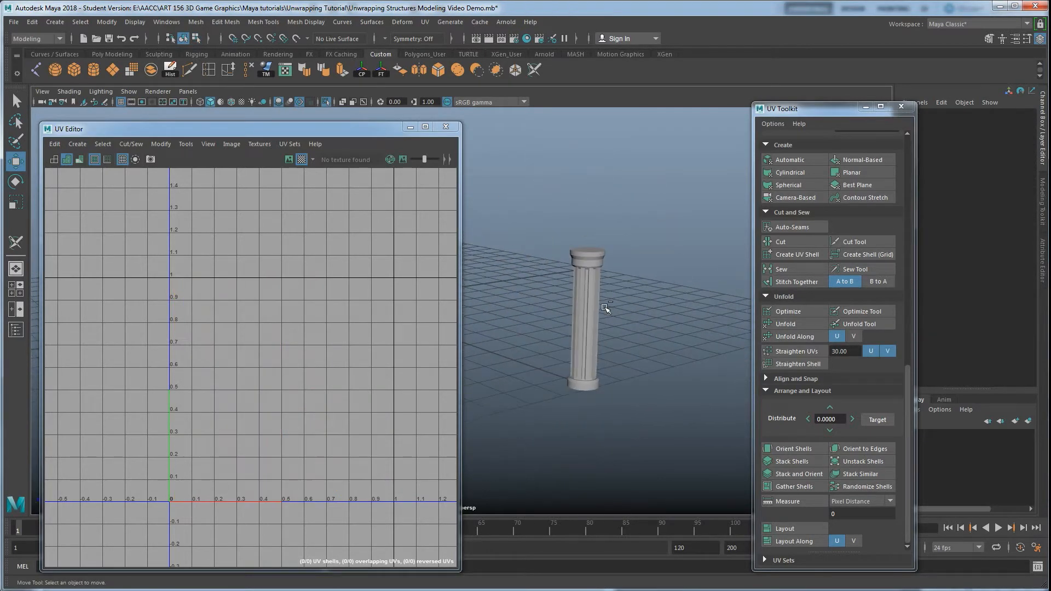
pyautogui.hotkey('ctrl', '1')
pyautogui.moveTo(575, 318)
pyautogui.keyDown('alt'); pyautogui.mouseDown()
pyautogui.moveTo(624, 312)
pyautogui.moveTo(601, 347)
pyautogui.moveTo(561, 325)
pyautogui.mouseUp(); pyautogui.keyUp('alt')
# Delete the arch's second pillar and replace it with a duplicate of the unwrapped pillar, moved 6.265 units in X
pyautogui.click(664, 323)
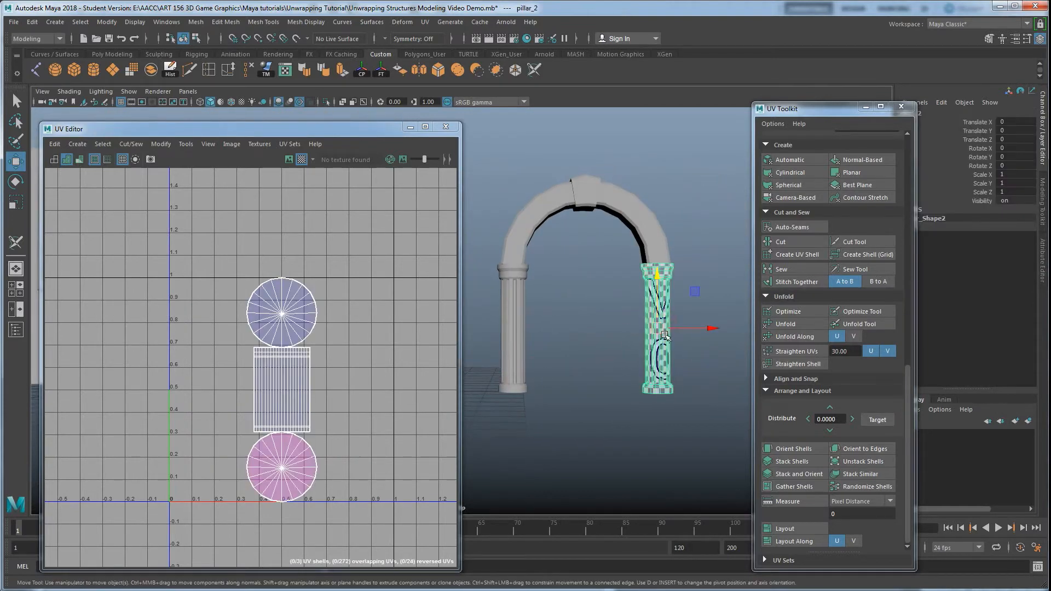
pyautogui.click(519, 335)
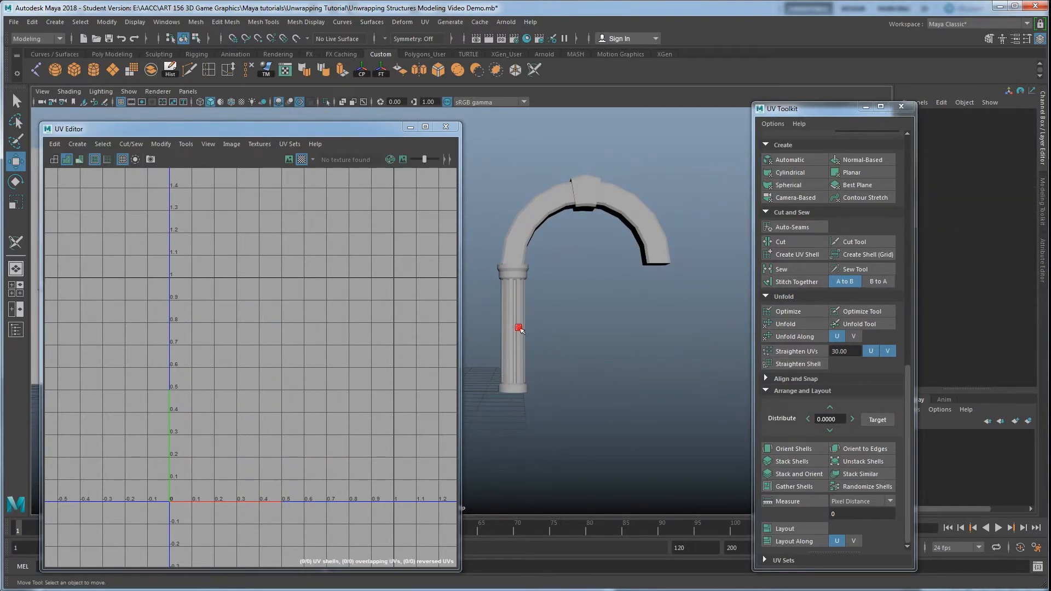
pyautogui.hotkey('ctrl', 'd')
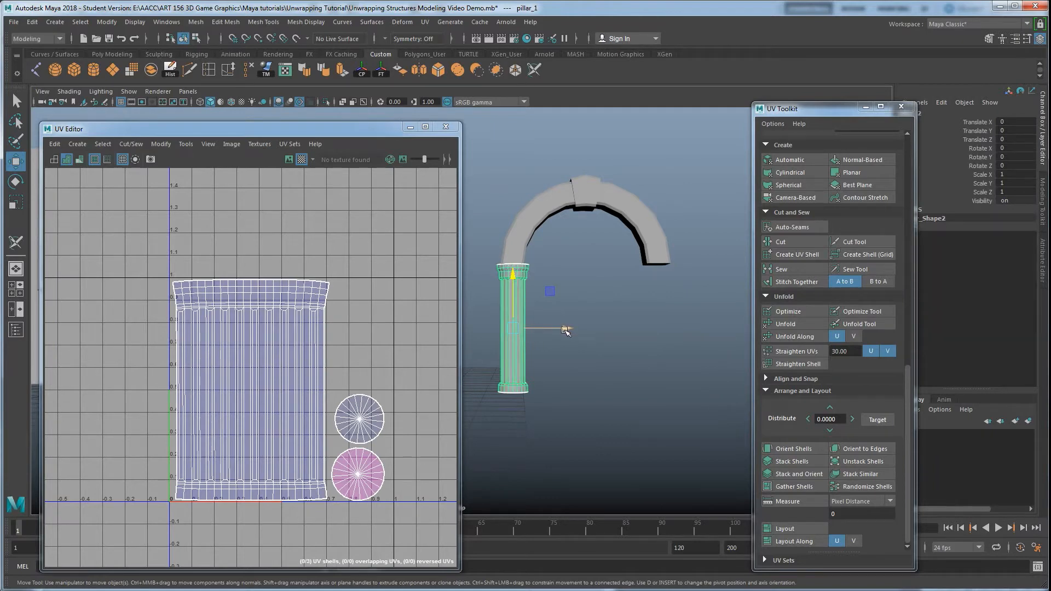
pyautogui.moveTo(566, 328); pyautogui.dragTo(709, 329)
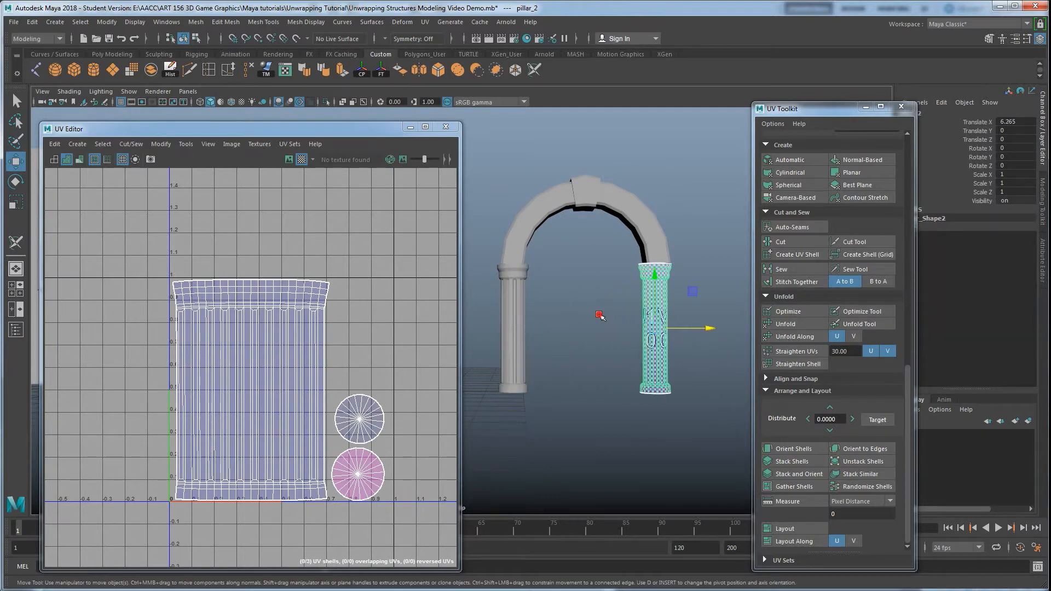
# Inspect the UV shells of both pillars and the arch, selecting the pieces together and individually to check for overlaps
pyautogui.click(610, 357)
pyautogui.moveTo(693, 379); pyautogui.dragTo(494, 351)
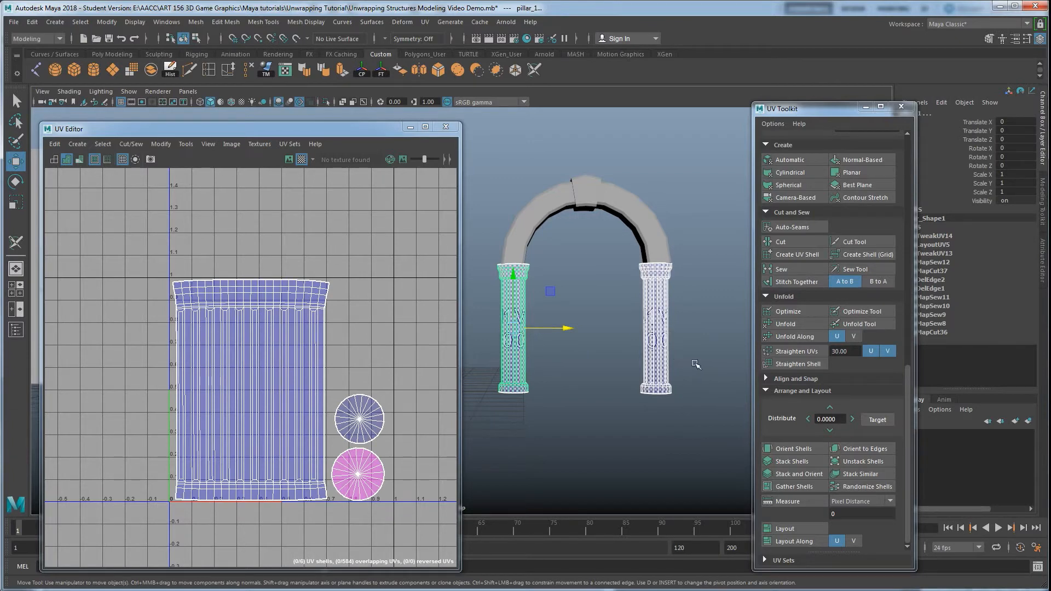
pyautogui.click(655, 340)
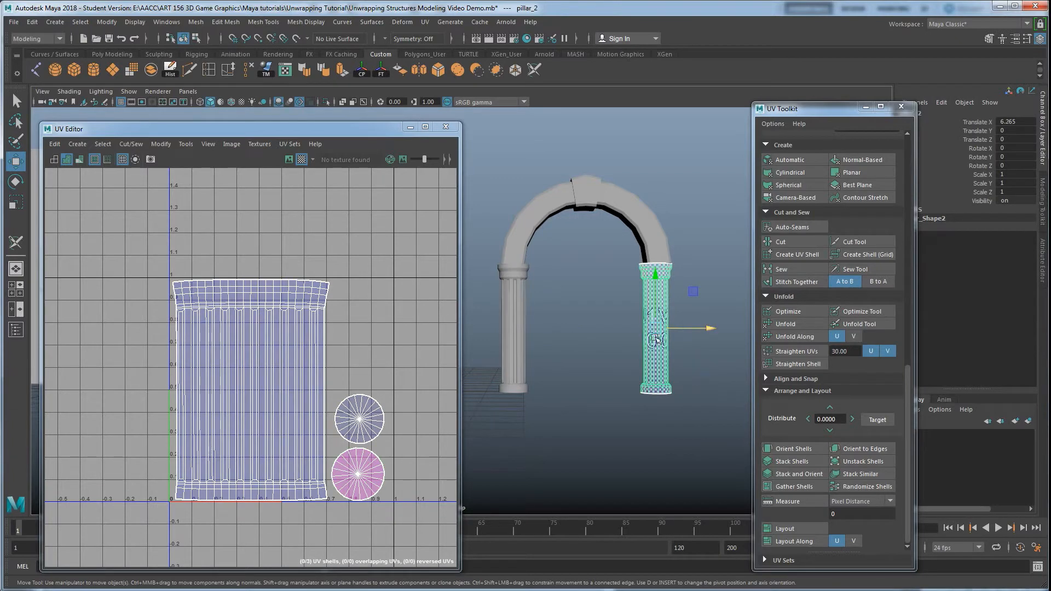
pyautogui.click(512, 324)
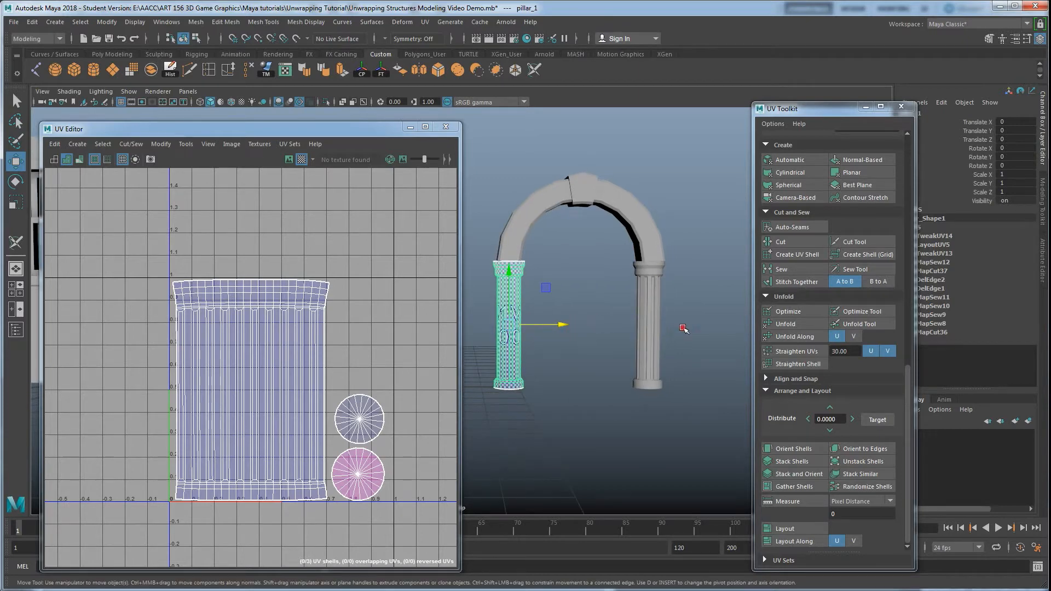
pyautogui.click(491, 222)
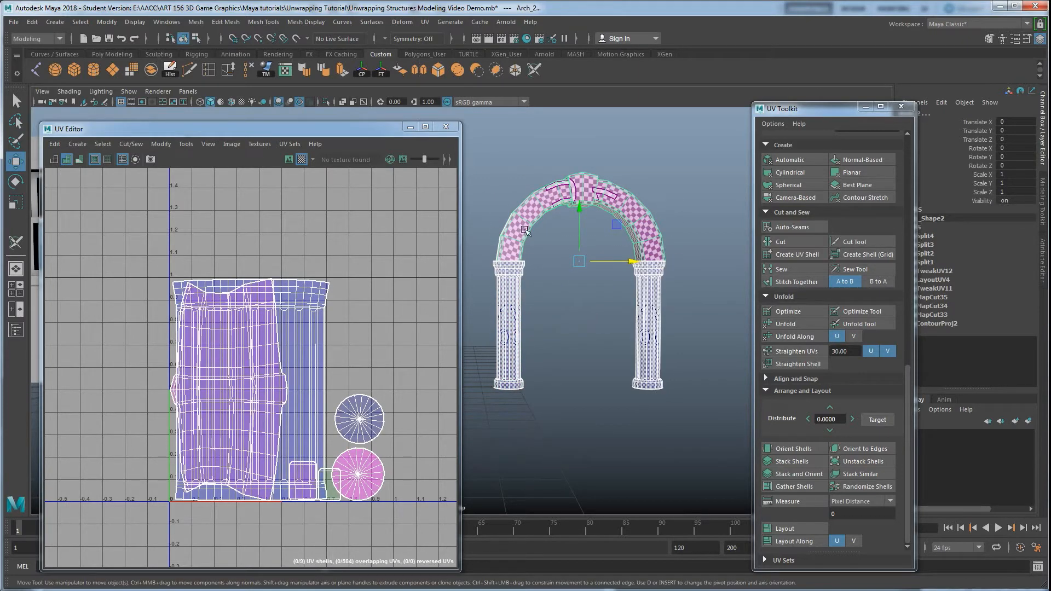
pyautogui.click(521, 273)
pyautogui.click(519, 198)
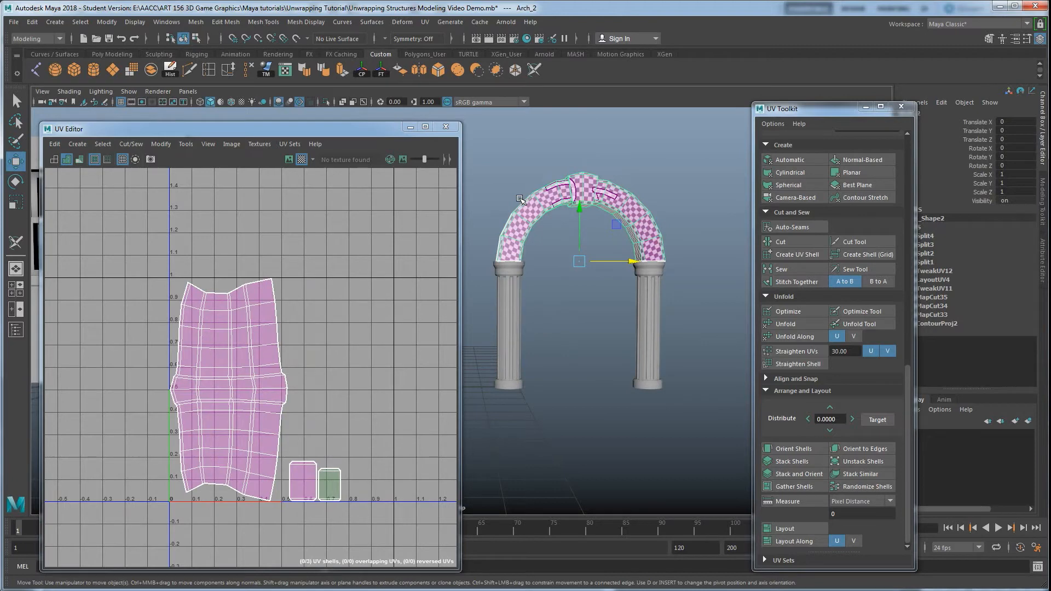
# Select the first pillar together with the arch and delete their construction history
pyautogui.keyDown('alt'); pyautogui.moveTo(549, 298); pyautogui.dragTo(601, 318, button='middle'); pyautogui.keyUp('alt')
pyautogui.moveTo(837, 112); pyautogui.dragTo(799, 109)
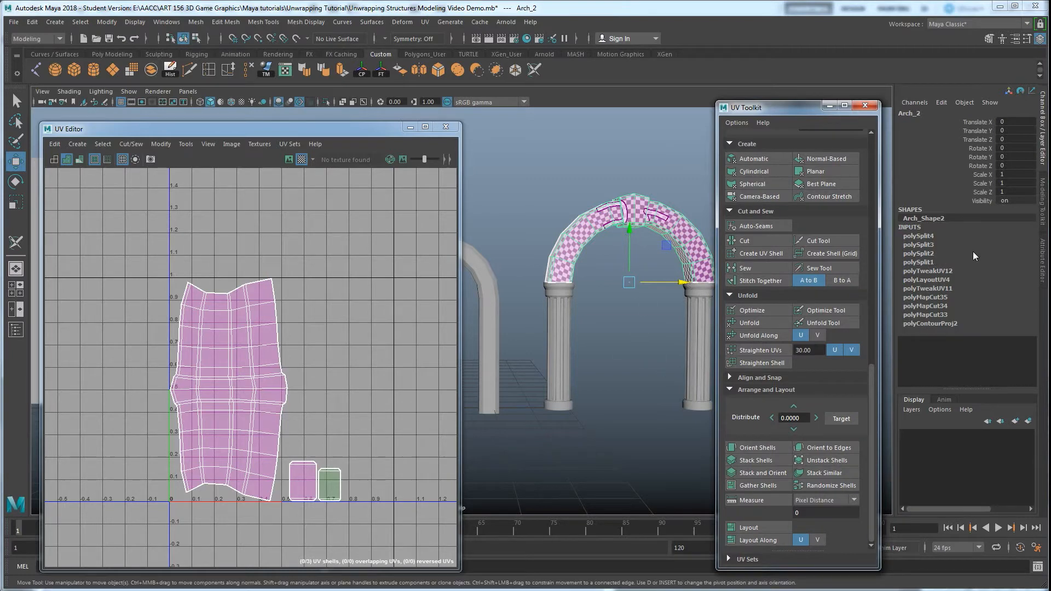
pyautogui.click(562, 310)
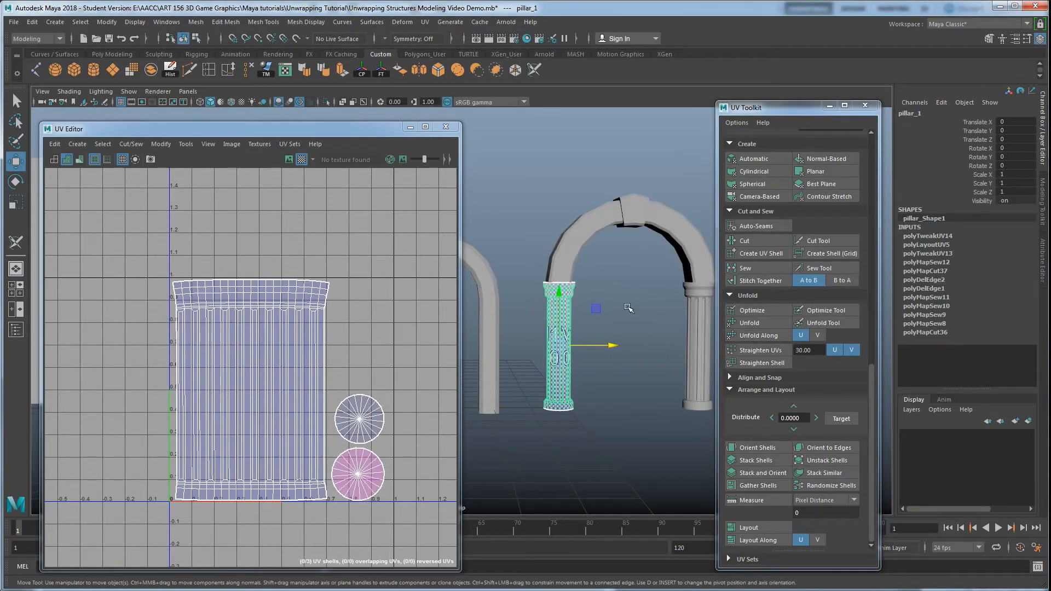
pyautogui.click(552, 249)
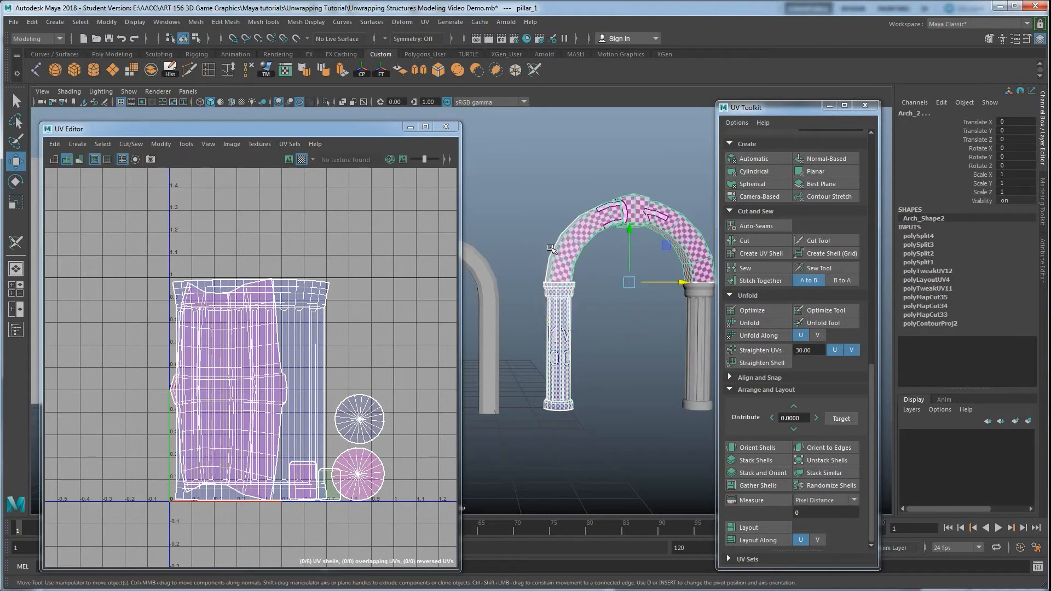
pyautogui.click(31, 22)
pyautogui.moveTo(98, 151)
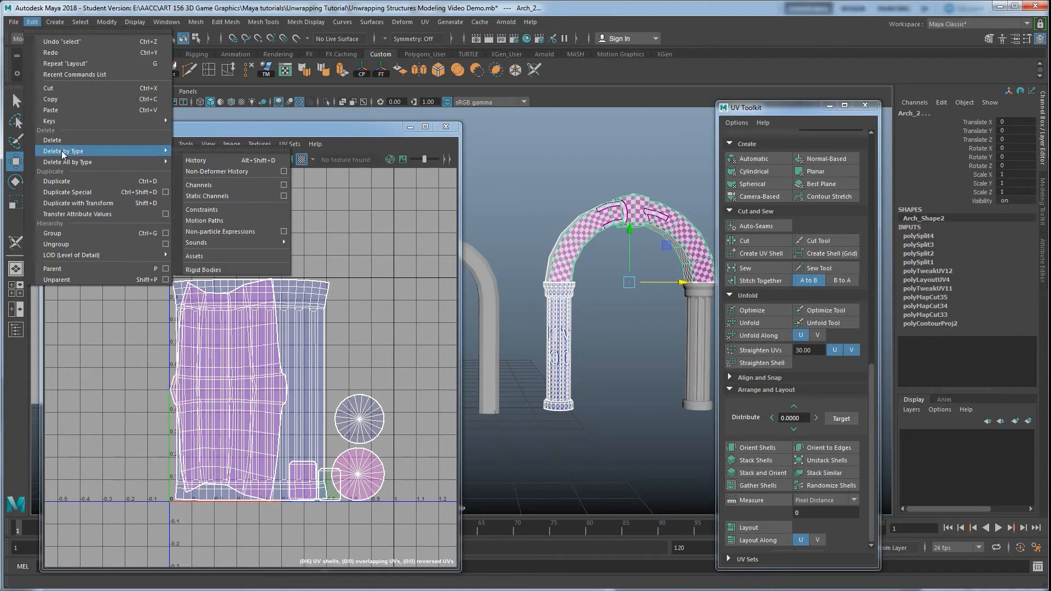
pyautogui.click(216, 165)
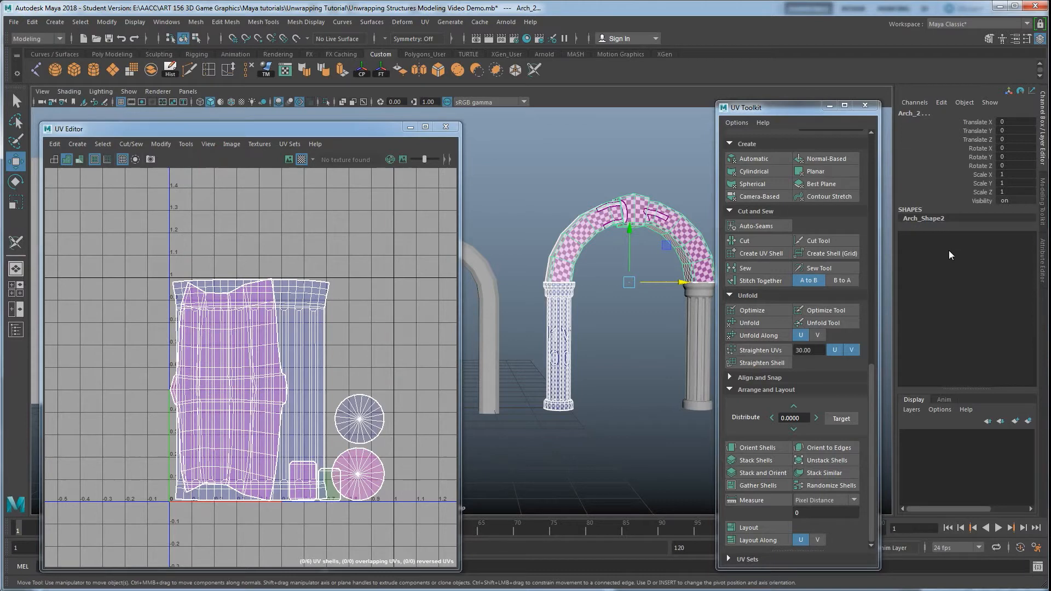
# Select the arch and each pillar individually to check their construction history
pyautogui.click(560, 231)
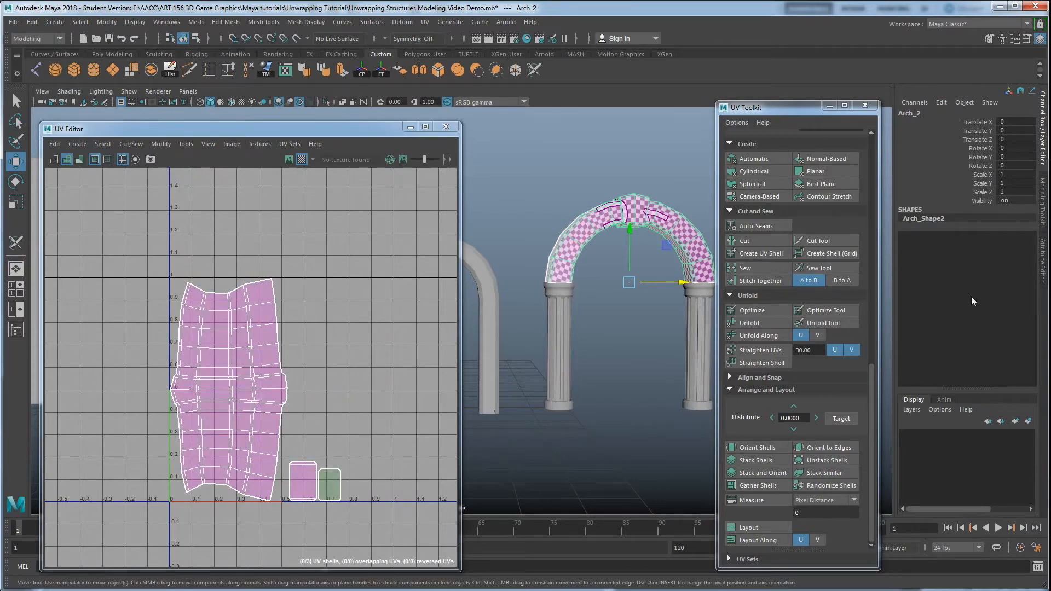
pyautogui.click(562, 308)
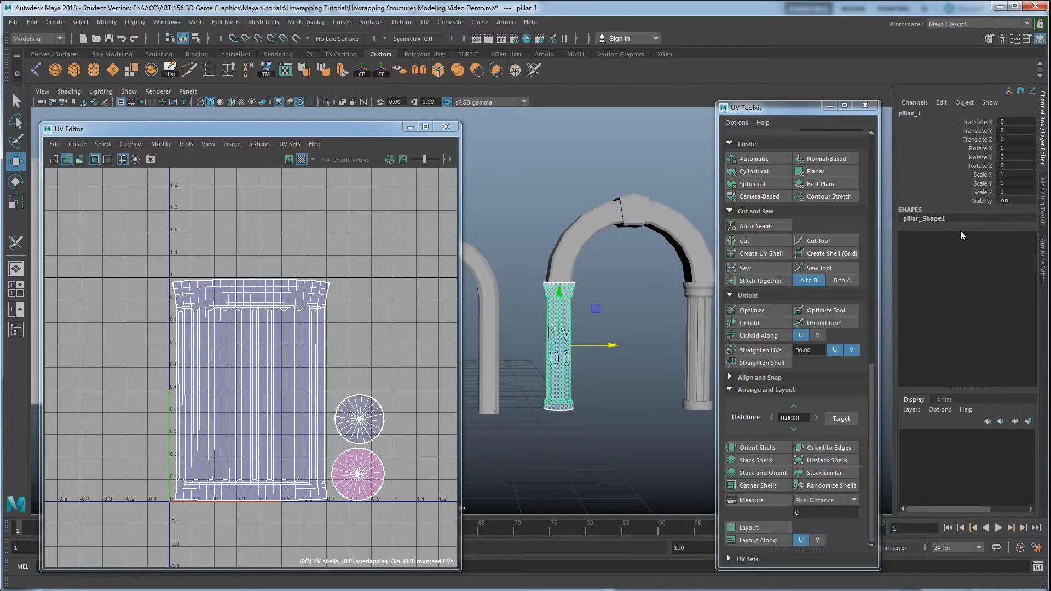
pyautogui.click(699, 323)
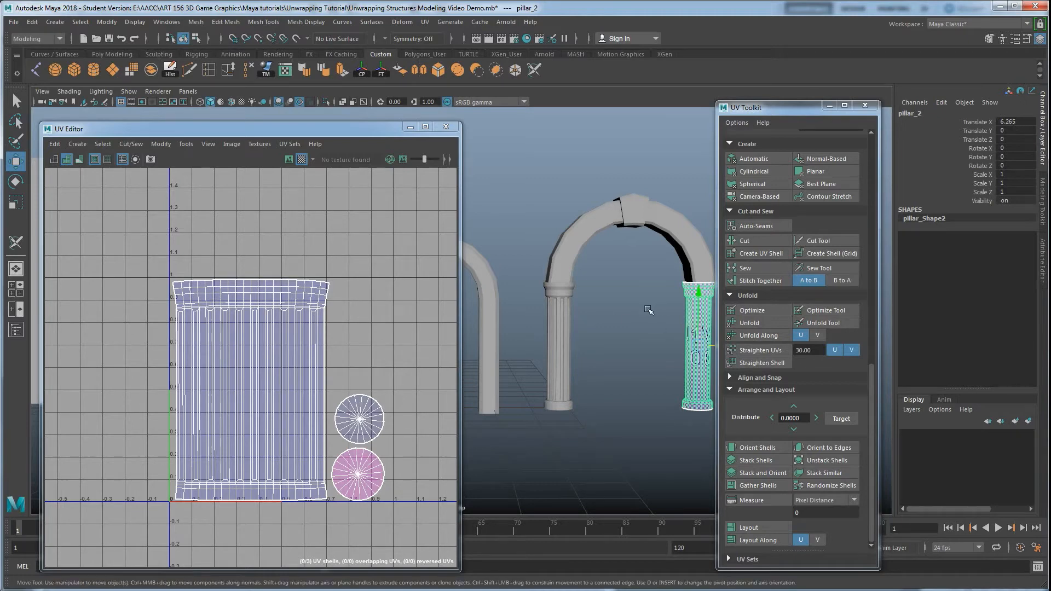
# Select all the structures in the scene together to review their combined UV shells, and clear the selection
pyautogui.scroll(-10, 648, 311)
pyautogui.keyDown('alt'); pyautogui.moveTo(671, 295); pyautogui.dragTo(620, 336, button='middle'); pyautogui.keyUp('alt')
pyautogui.moveTo(597, 316); pyautogui.dragTo(453, 264)
pyautogui.scroll(-2, 578, 309)
pyautogui.keyDown('alt'); pyautogui.moveTo(525, 308); pyautogui.dragTo(628, 333, button='middle'); pyautogui.keyUp('alt')
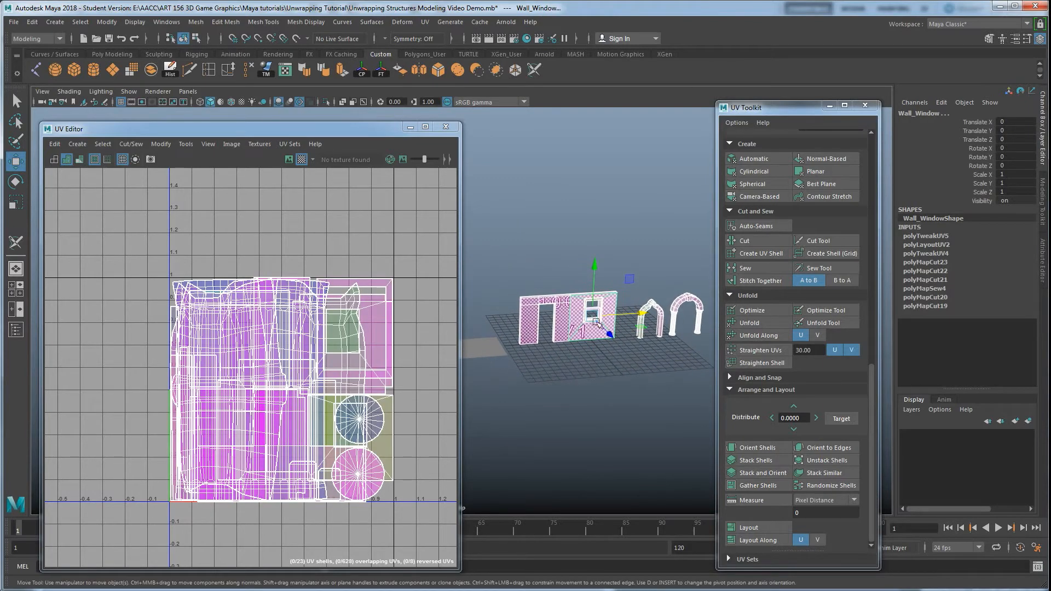
pyautogui.click(607, 383)
pyautogui.scroll(4, 601, 354)
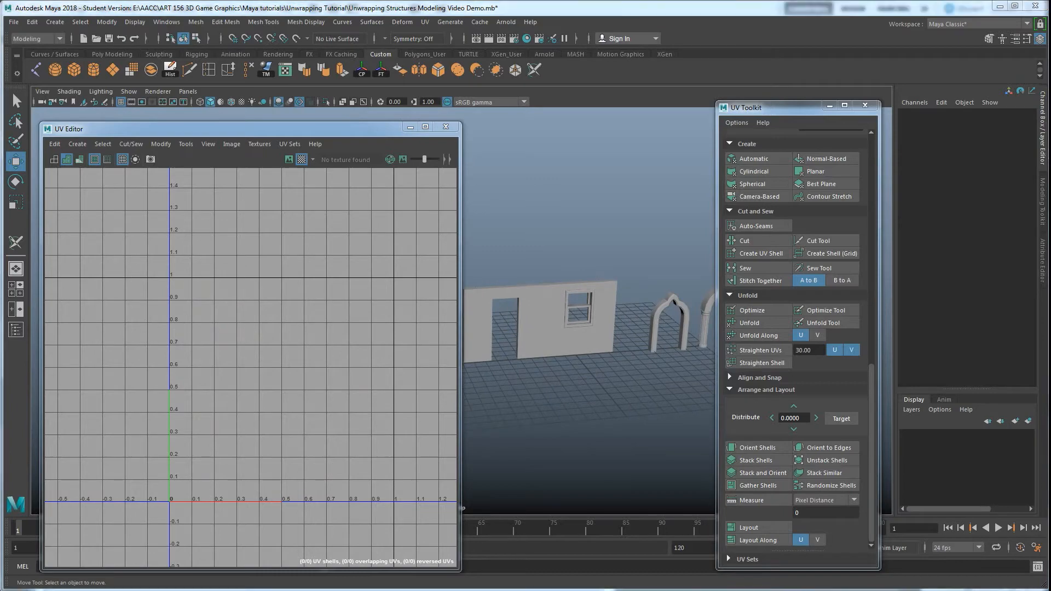
# Switch to the Basic Castle Room scene and examine the textured room pieces, closing in on the entrance doors
pyautogui.click(644, 529)
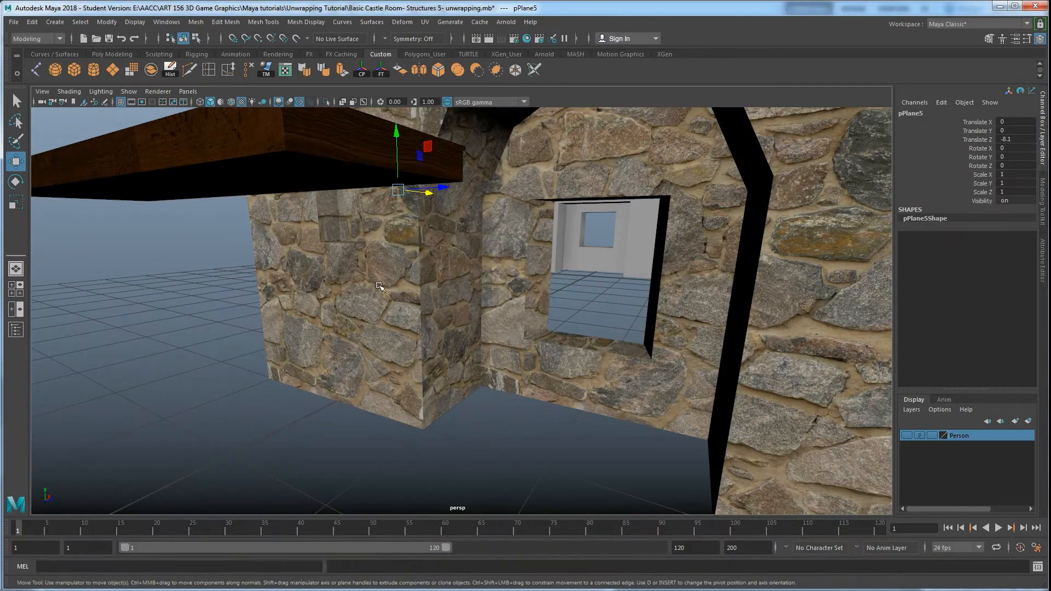
pyautogui.press('a')
pyautogui.keyDown('alt'); pyautogui.moveTo(383, 304); pyautogui.dragTo(404, 387); pyautogui.keyUp('alt')
pyautogui.scroll(3, 422, 360)
pyautogui.scroll(2, 392, 351)
pyautogui.keyDown('alt'); pyautogui.moveTo(404, 387); pyautogui.dragTo(456, 363, button='middle'); pyautogui.keyUp('alt')
pyautogui.keyDown('alt'); pyautogui.moveTo(457, 363); pyautogui.dragTo(556, 352); pyautogui.keyUp('alt')
pyautogui.scroll(5, 556, 352)
pyautogui.keyDown('alt'); pyautogui.moveTo(556, 352); pyautogui.dragTo(426, 380, button='middle'); pyautogui.keyUp('alt')
pyautogui.keyDown('alt'); pyautogui.moveTo(426, 380); pyautogui.dragTo(497, 337); pyautogui.keyUp('alt')
pyautogui.scroll(3, 436, 359)
pyautogui.scroll(4, 457, 381)
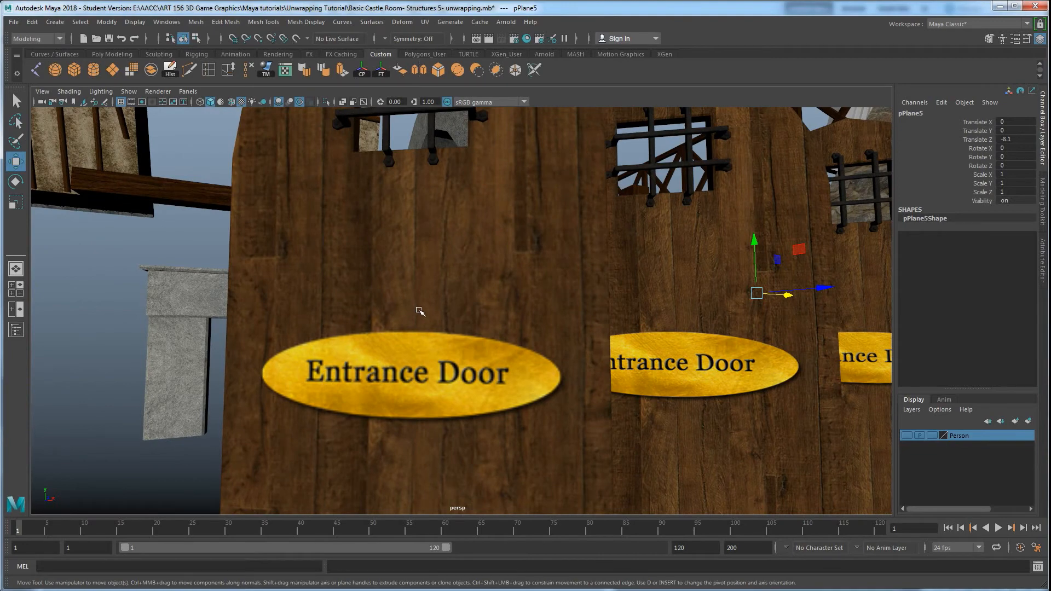
# Compare the wood texture and "Entrance Door" sign across the three castle doors from several angles
pyautogui.keyDown('alt'); pyautogui.moveTo(478, 348); pyautogui.dragTo(504, 330); pyautogui.keyUp('alt')
pyautogui.scroll(3, 404, 345)
pyautogui.keyDown('alt'); pyautogui.moveTo(607, 345); pyautogui.dragTo(553, 347); pyautogui.keyUp('alt')
pyautogui.scroll(-5, 571, 355)
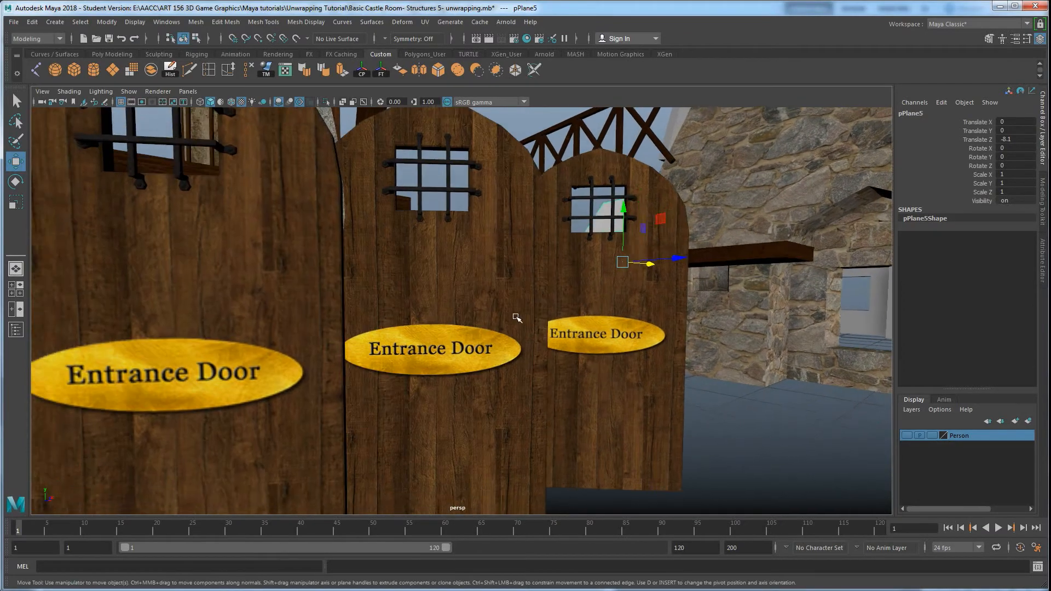
pyautogui.scroll(-3, 504, 334)
pyautogui.keyDown('alt'); pyautogui.moveTo(487, 345); pyautogui.dragTo(459, 350); pyautogui.keyUp('alt')
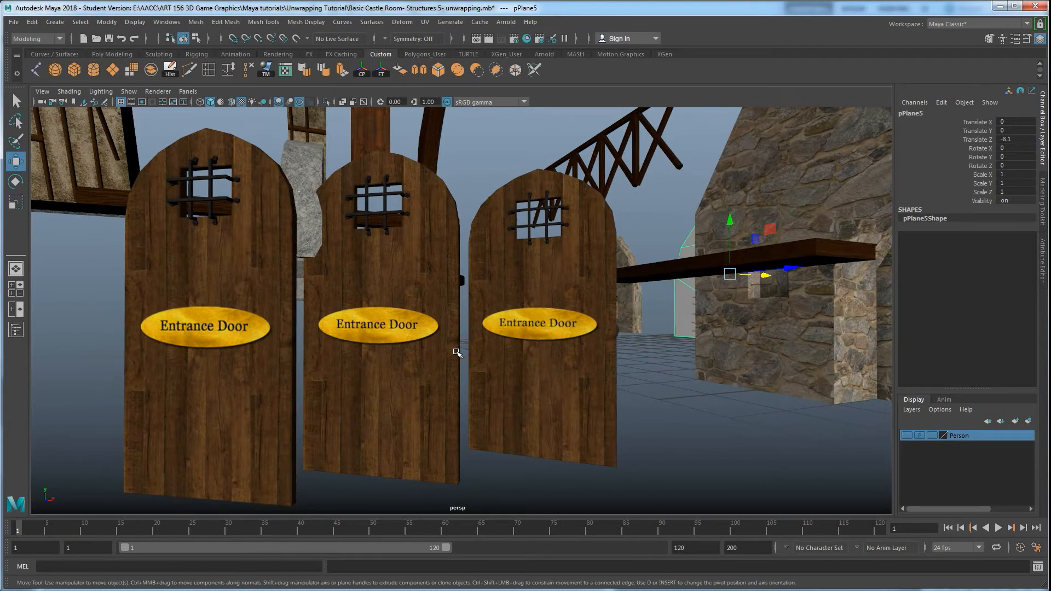
pyautogui.keyDown('alt'); pyautogui.moveTo(406, 381); pyautogui.dragTo(428, 378); pyautogui.keyUp('alt')
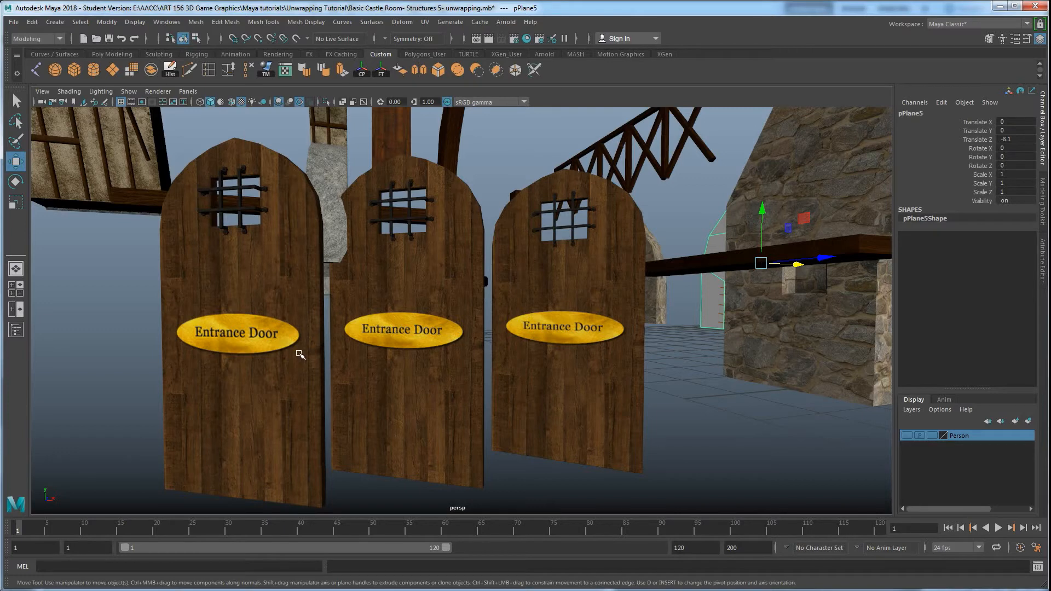
pyautogui.scroll(-4, 454, 308)
pyautogui.moveTo(454, 309)
pyautogui.keyDown('alt'); pyautogui.mouseDown()
pyautogui.moveTo(454, 361)
pyautogui.moveTo(373, 347)
pyautogui.moveTo(402, 366)
pyautogui.mouseUp(); pyautogui.keyUp('alt')
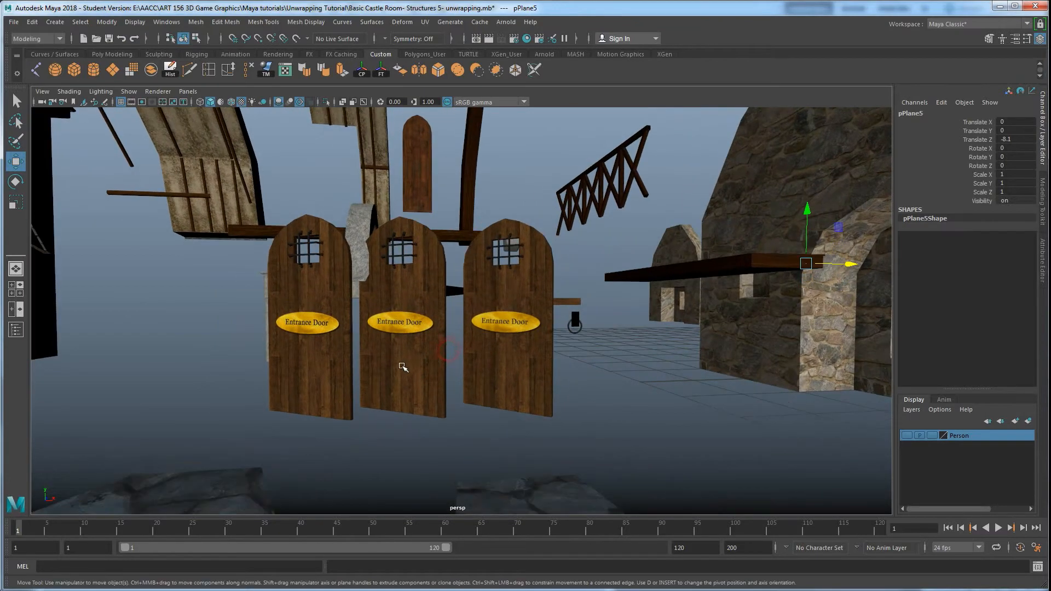
pyautogui.scroll(5, 402, 366)
pyautogui.keyDown('alt'); pyautogui.moveTo(350, 373); pyautogui.dragTo(404, 361, button='middle'); pyautogui.keyUp('alt')
pyautogui.keyDown('alt'); pyautogui.moveTo(383, 366); pyautogui.dragTo(357, 363); pyautogui.keyUp('alt')
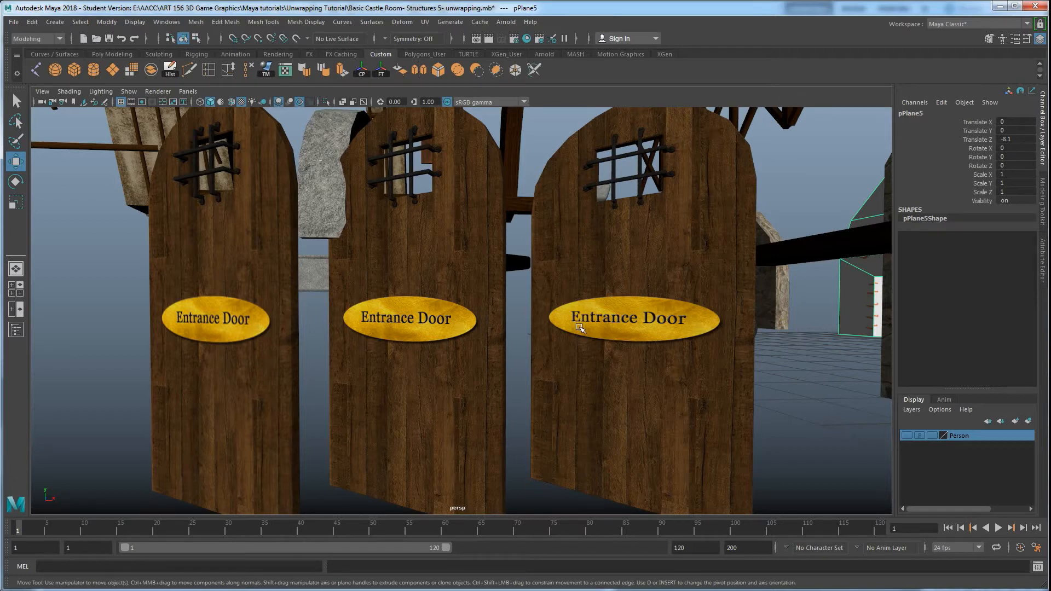
pyautogui.scroll(-3, 582, 327)
pyautogui.keyDown('alt'); pyautogui.moveTo(564, 329); pyautogui.dragTo(526, 366); pyautogui.keyUp('alt')
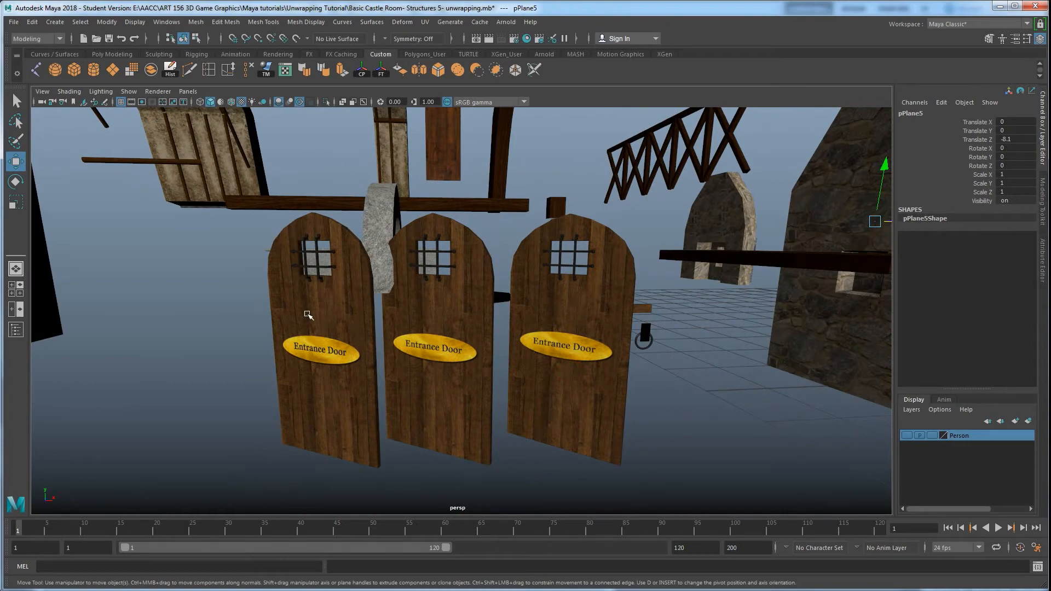
# Select the untextured grey fireplace wall at the grid and open it in the UV Editor
pyautogui.scroll(-2, 513, 319)
pyautogui.keyDown('alt'); pyautogui.moveTo(513, 323); pyautogui.dragTo(546, 376); pyautogui.keyUp('alt')
pyautogui.scroll(-2, 458, 344)
pyautogui.scroll(2, 492, 353)
pyautogui.click(522, 329)
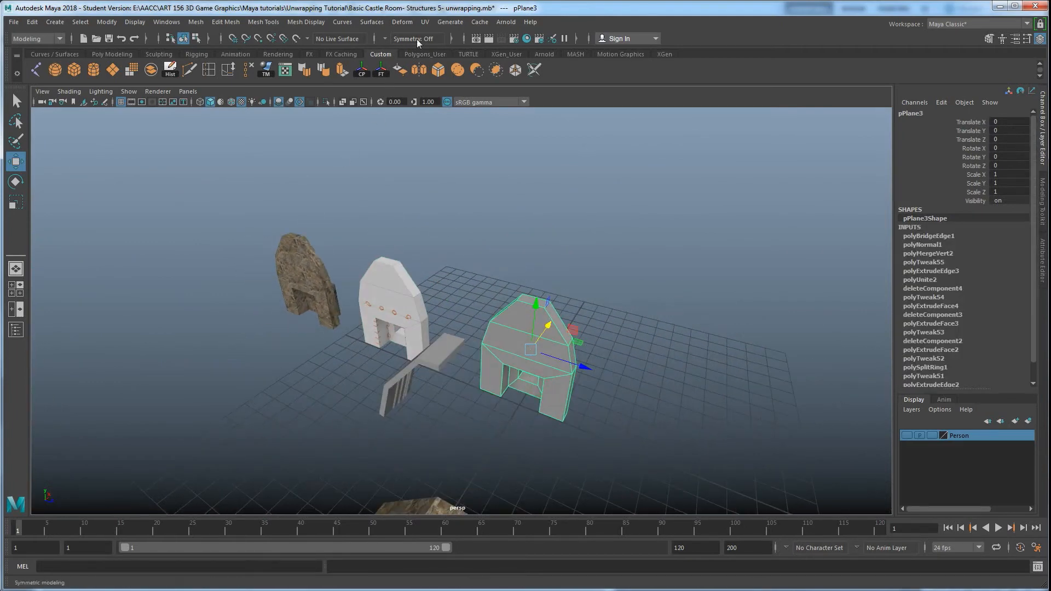
pyautogui.click(425, 22)
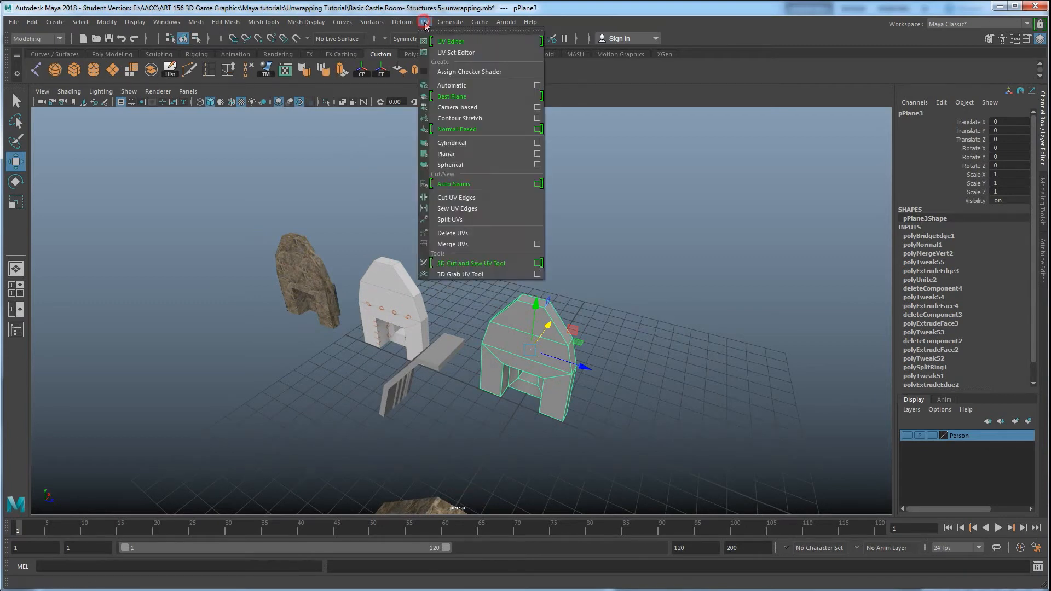
pyautogui.click(459, 42)
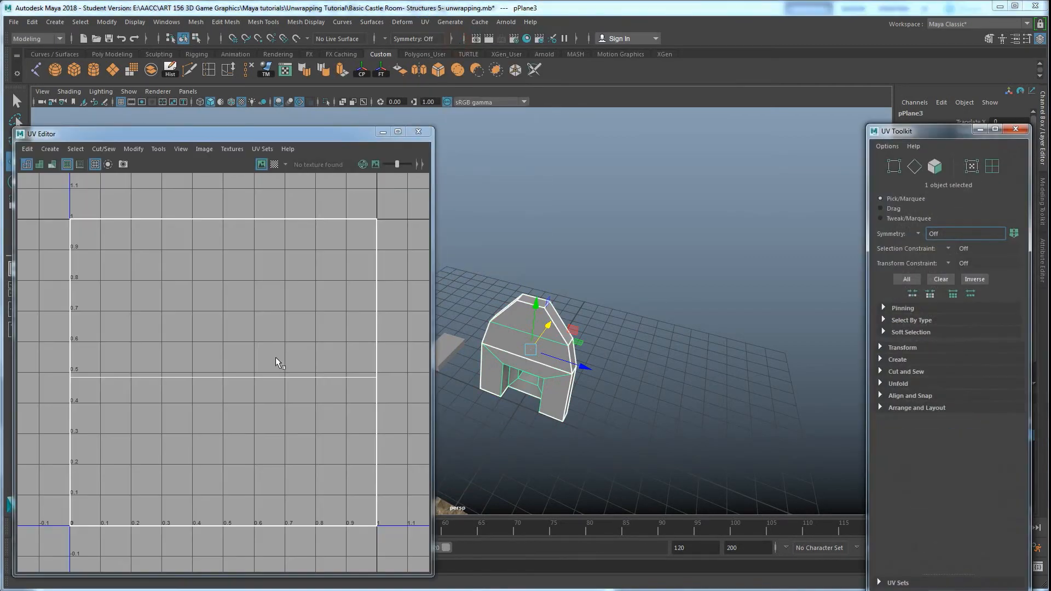
# Display the checker map on the grey fireplace wall and examine how its pattern is distributed across the faces
pyautogui.keyDown('alt'); pyautogui.moveTo(538, 388); pyautogui.dragTo(509, 372); pyautogui.keyUp('alt')
pyautogui.click(276, 165)
pyautogui.keyDown('alt'); pyautogui.moveTo(503, 363); pyautogui.dragTo(557, 386, button='right'); pyautogui.keyUp('alt')
pyautogui.keyDown('alt'); pyautogui.moveTo(558, 386); pyautogui.dragTo(594, 379); pyautogui.keyUp('alt')
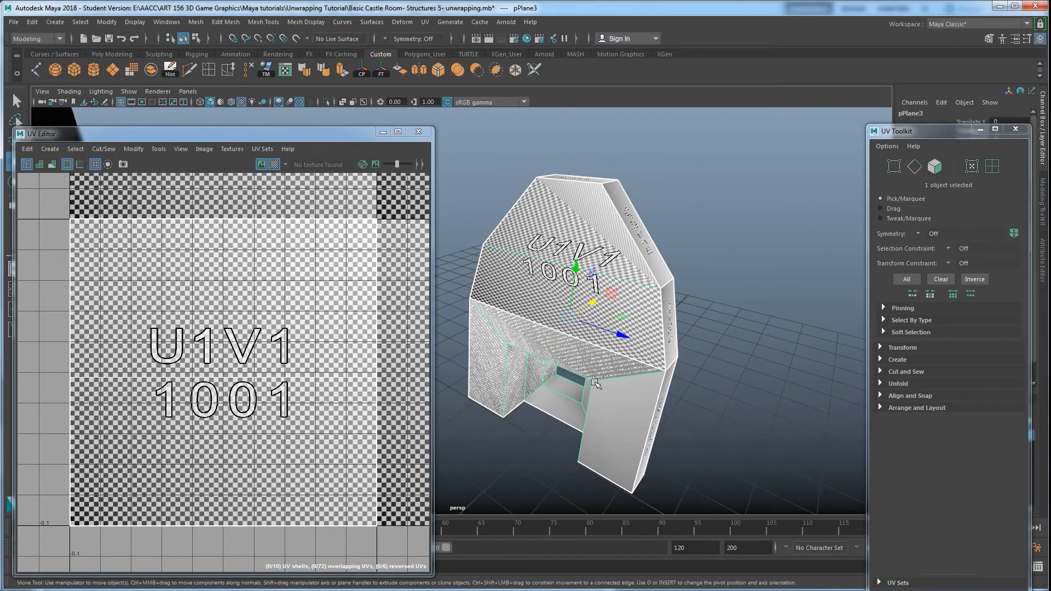
pyautogui.keyDown('alt'); pyautogui.moveTo(595, 383); pyautogui.dragTo(543, 395, button='right'); pyautogui.keyUp('alt')
pyautogui.keyDown('alt'); pyautogui.moveTo(542, 395); pyautogui.dragTo(659, 345, button='middle'); pyautogui.keyUp('alt')
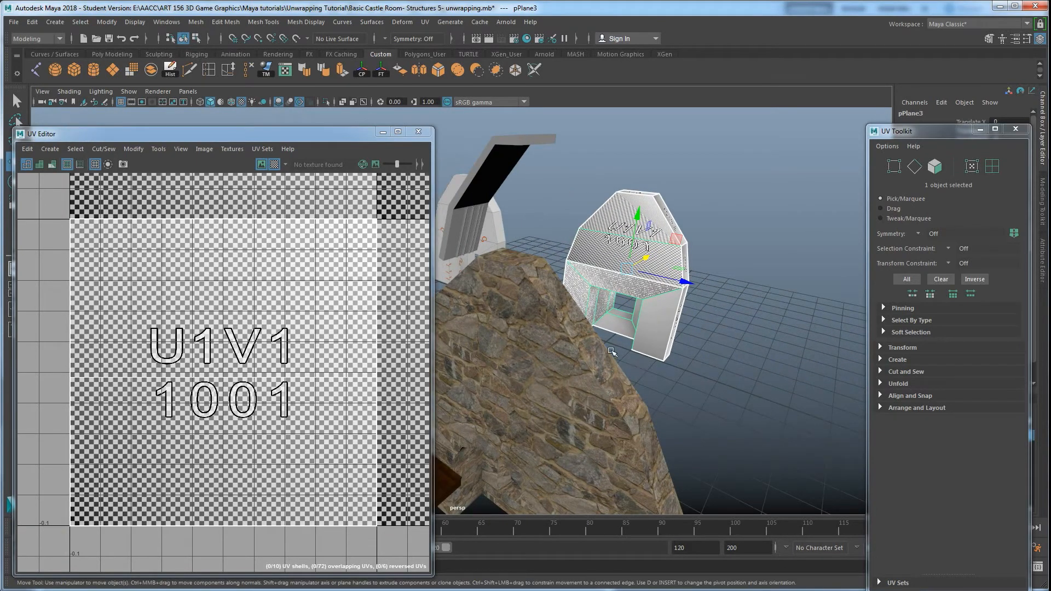
# Select the stone castle side wall, inspect its checker pattern, and turn the checker map off to show its stone texture
pyautogui.click(565, 392)
pyautogui.press('f')
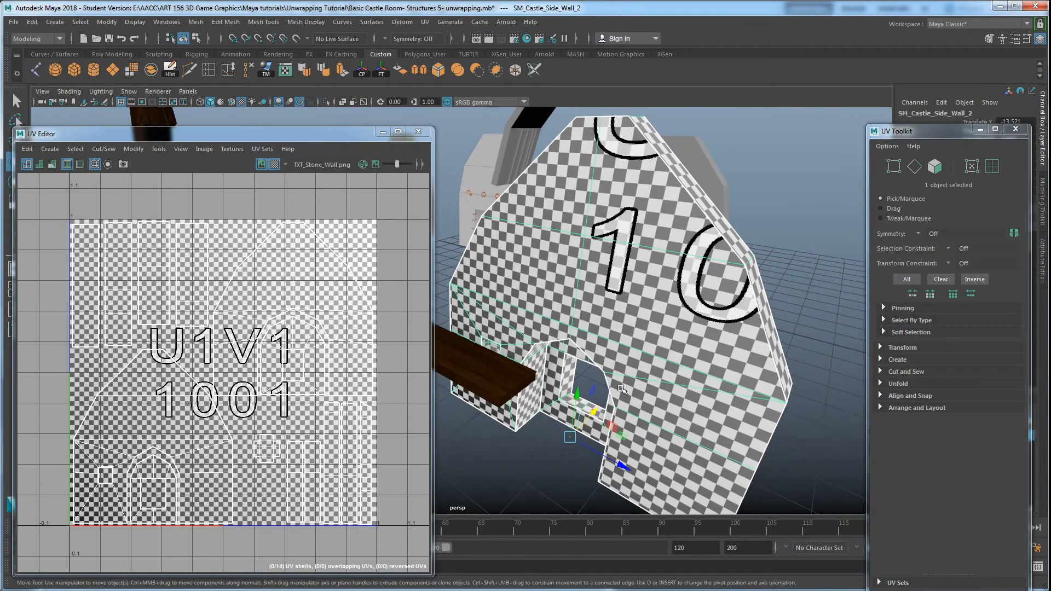
pyautogui.keyDown('alt'); pyautogui.moveTo(615, 298); pyautogui.dragTo(707, 304); pyautogui.keyUp('alt')
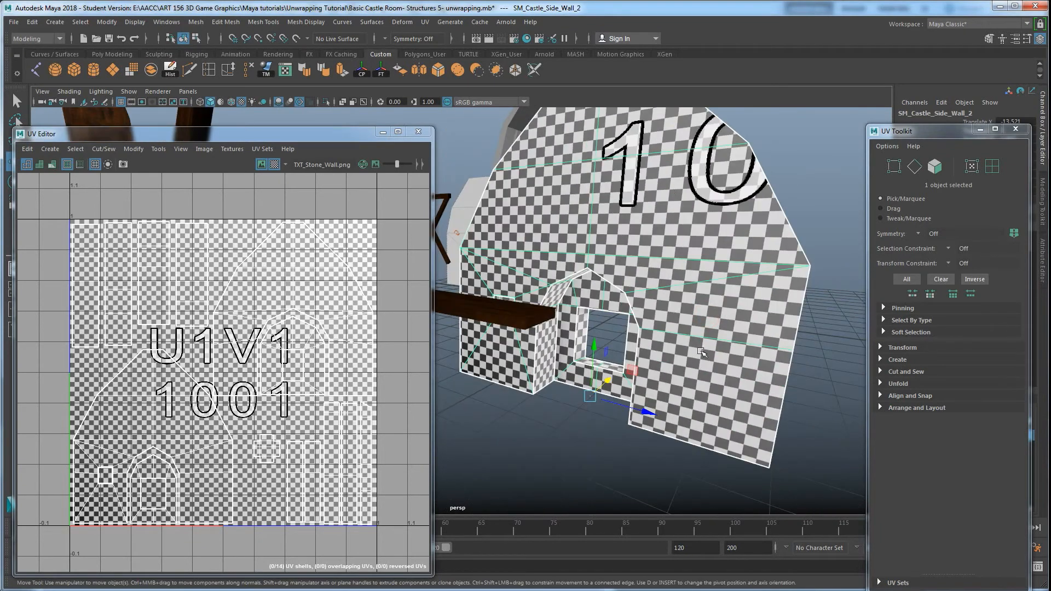
pyautogui.keyDown('alt'); pyautogui.moveTo(701, 352); pyautogui.dragTo(688, 371); pyautogui.keyUp('alt')
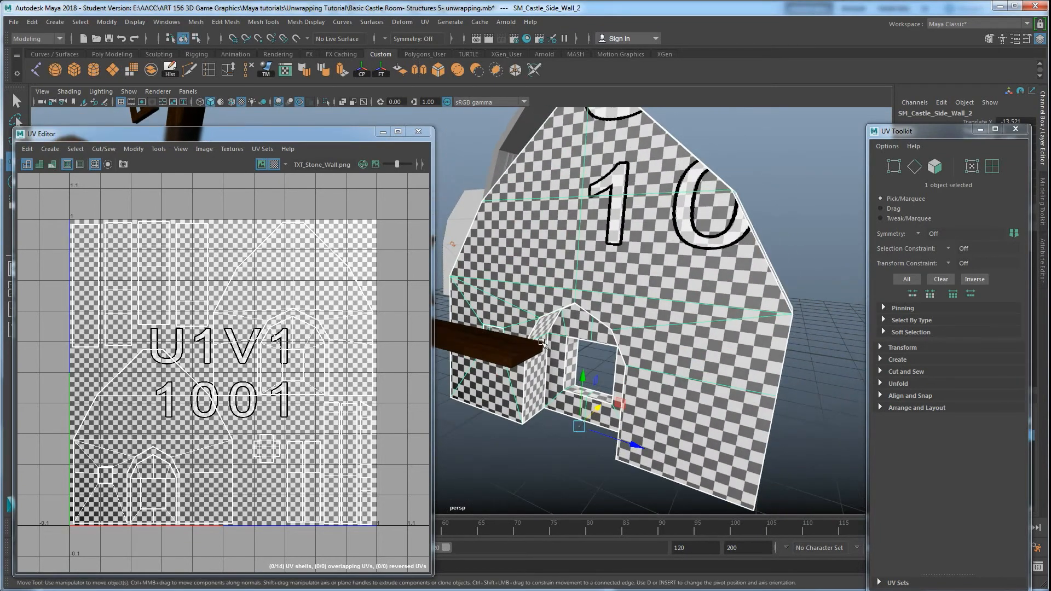
pyautogui.click(275, 164)
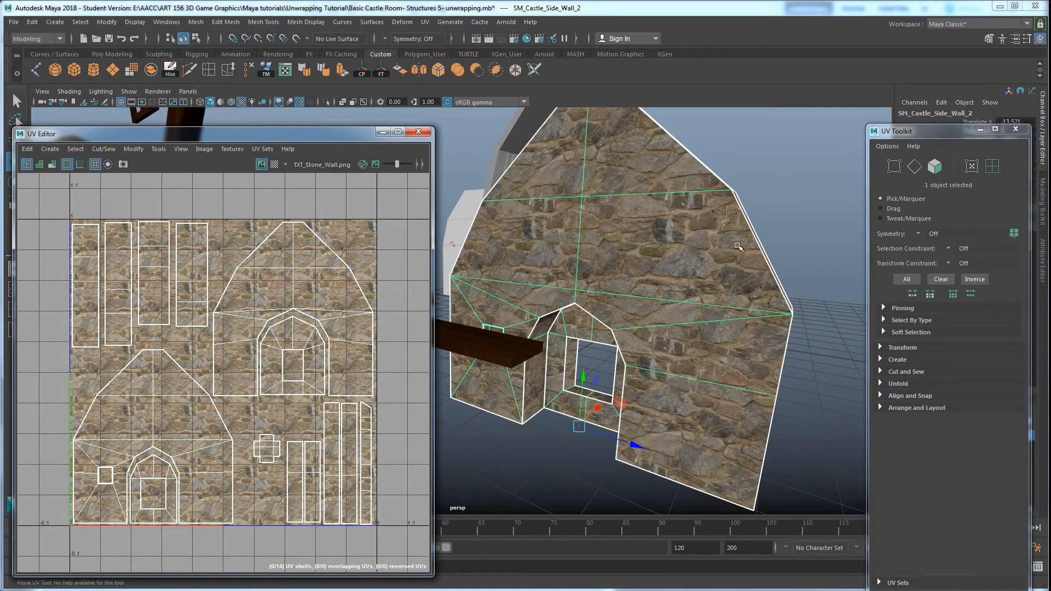
# Apply a Contour Stretch UV projection to the stone castle side wall and inspect the texture on its faces
pyautogui.click(888, 357)
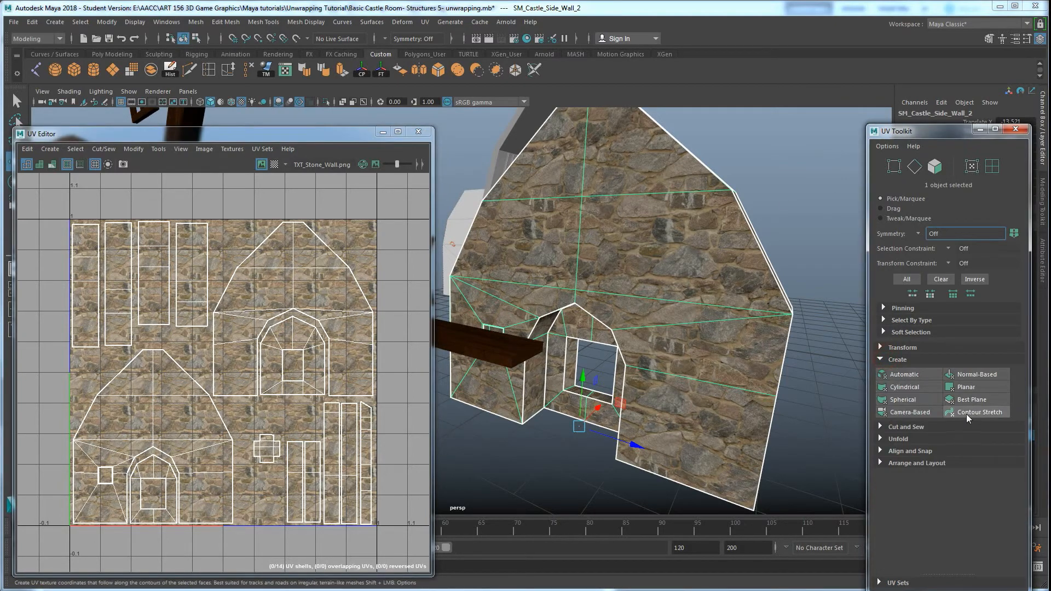
pyautogui.click(968, 412)
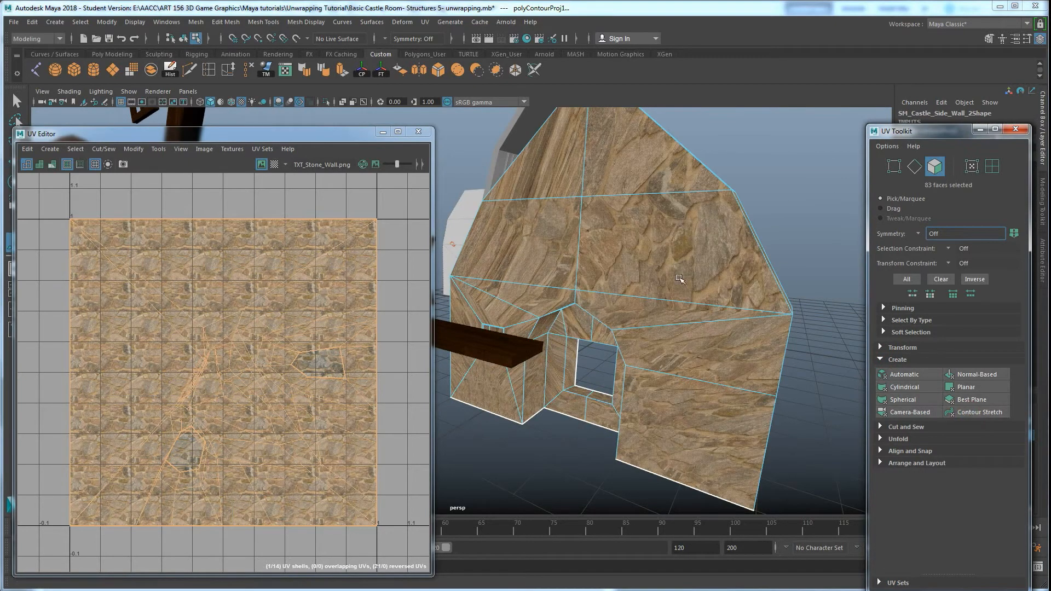
pyautogui.scroll(4, 679, 280)
pyautogui.keyDown('alt'); pyautogui.moveTo(682, 280); pyautogui.dragTo(733, 275); pyautogui.keyUp('alt')
pyautogui.scroll(-4, 738, 329)
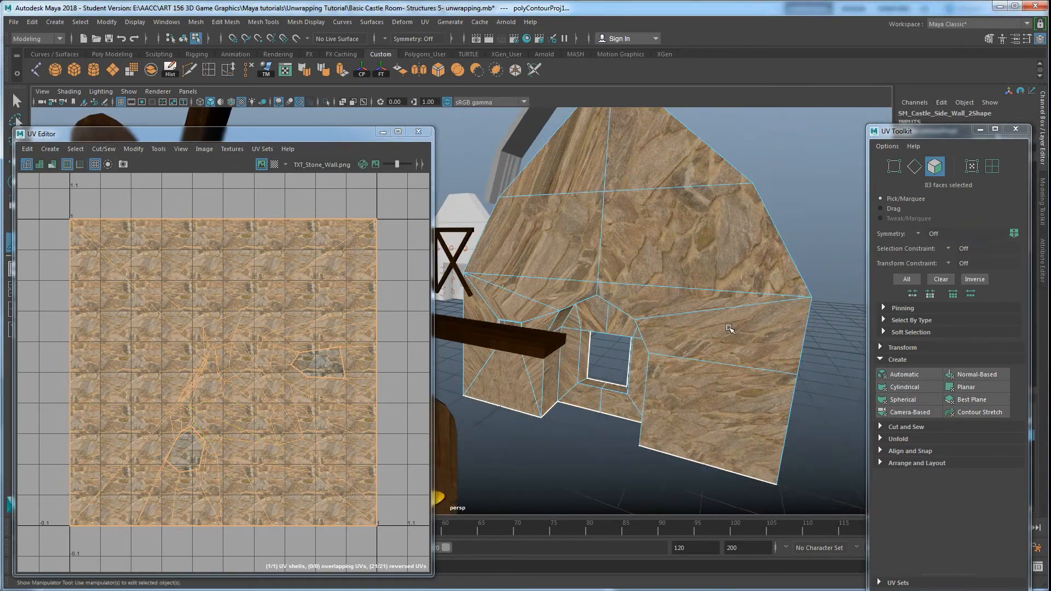
pyautogui.keyDown('alt'); pyautogui.moveTo(723, 329); pyautogui.dragTo(706, 310); pyautogui.keyUp('alt')
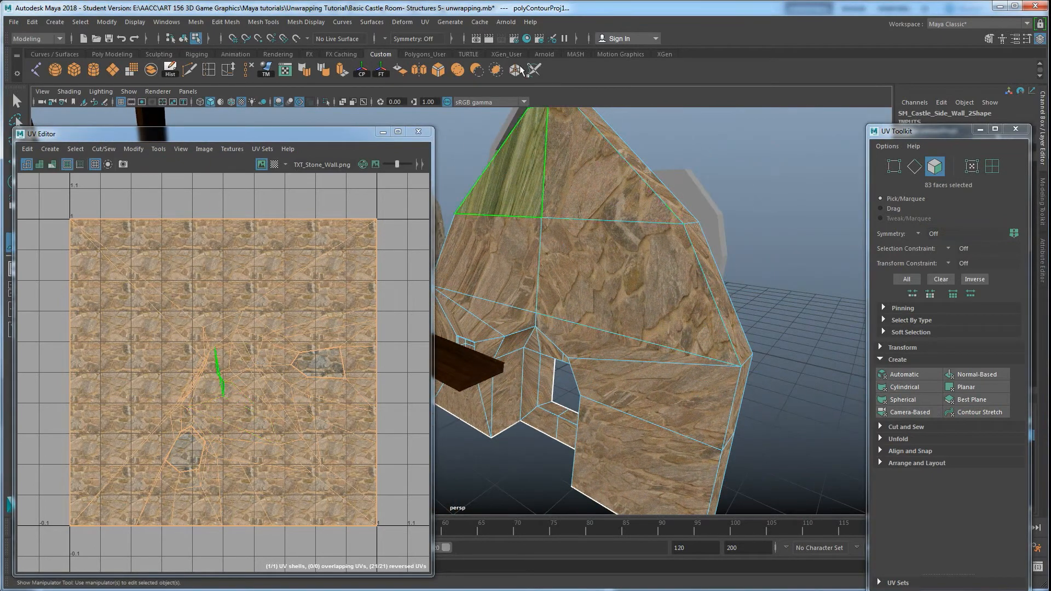
# Start the 3D Cut and Sew UV Tool to examine the side wall's checker pattern, then return to object selection
pyautogui.click(425, 22)
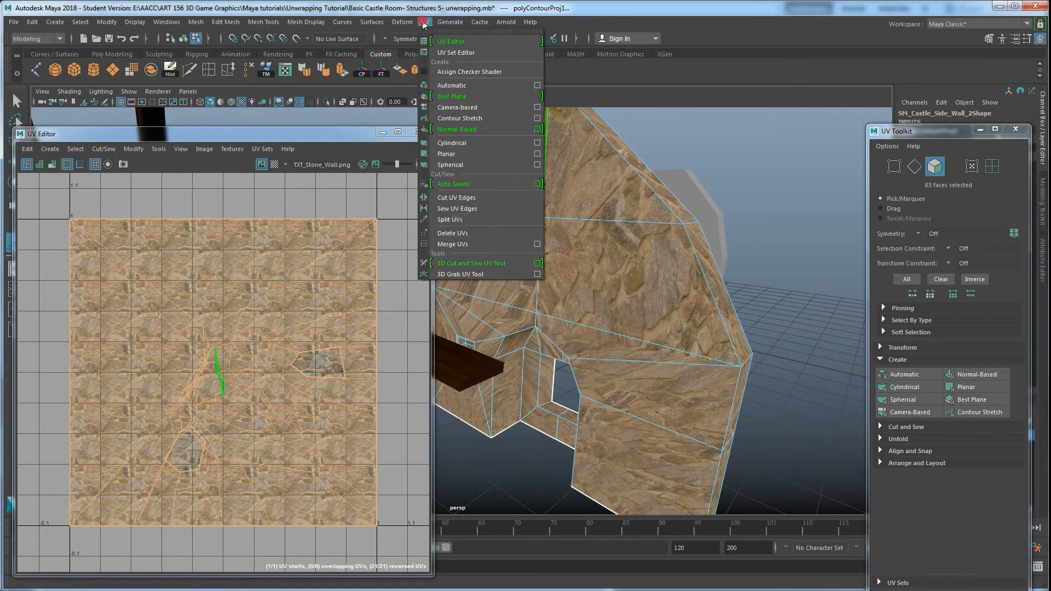
pyautogui.click(449, 266)
pyautogui.keyDown('alt'); pyautogui.moveTo(628, 195); pyautogui.dragTo(671, 314); pyautogui.keyUp('alt')
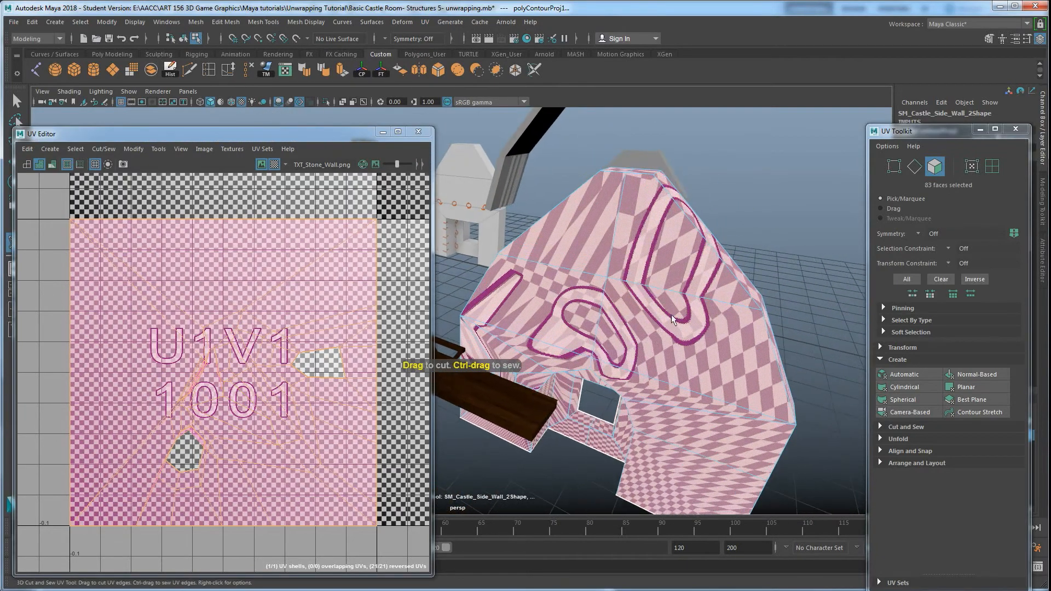
pyautogui.rightClick(646, 294)
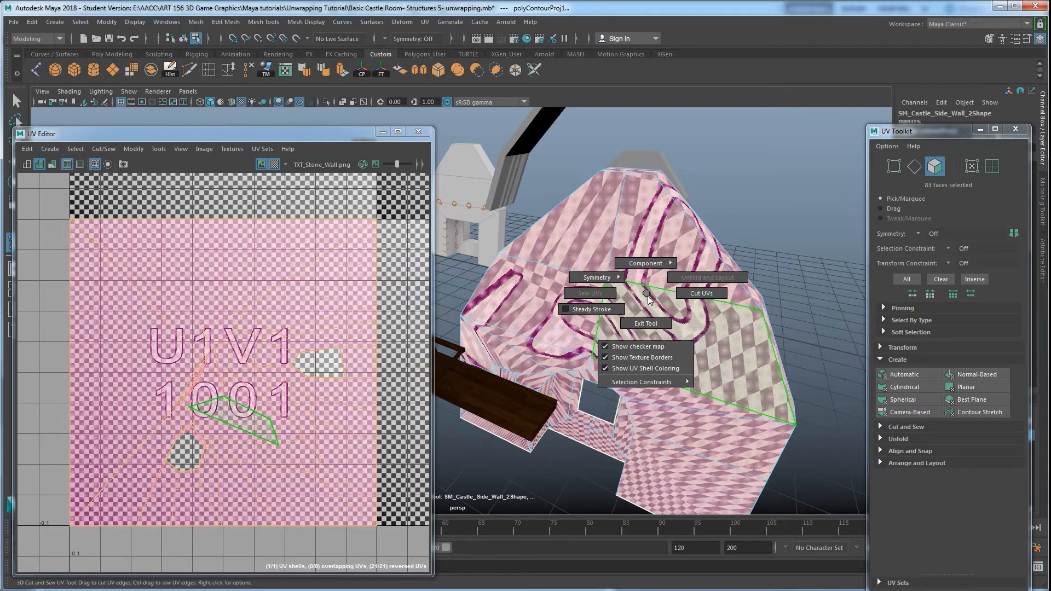
pyautogui.press('w')
pyautogui.moveTo(661, 288); pyautogui.dragTo(666, 284, button='right')
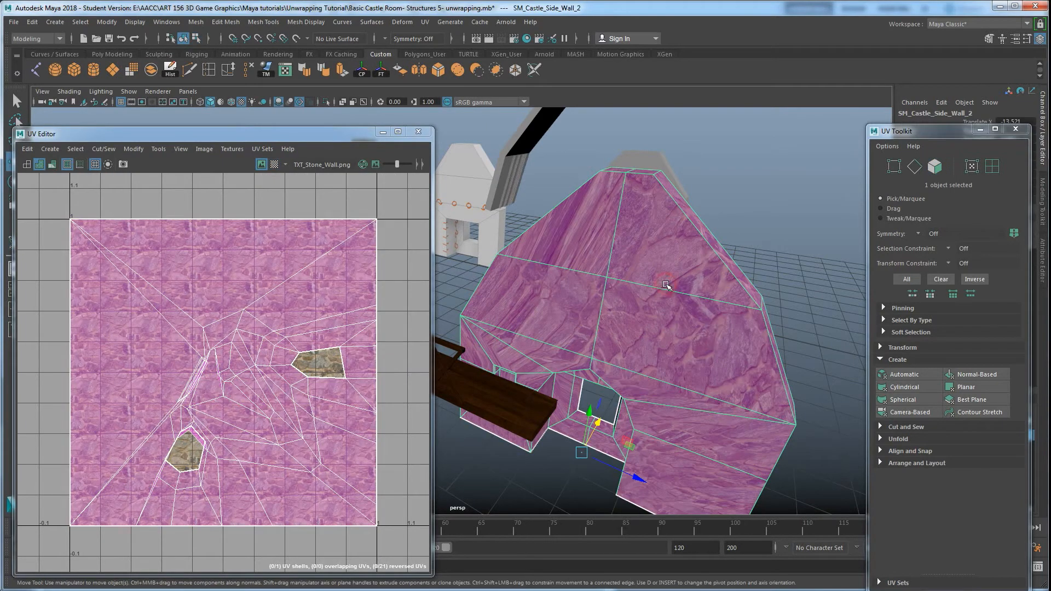
# Isolate the stone castle side wall and cut its UVs along the sloping and top outer edges with the 3D Cut and Sew UV Tool
pyautogui.hotkey('ctrl', '1')
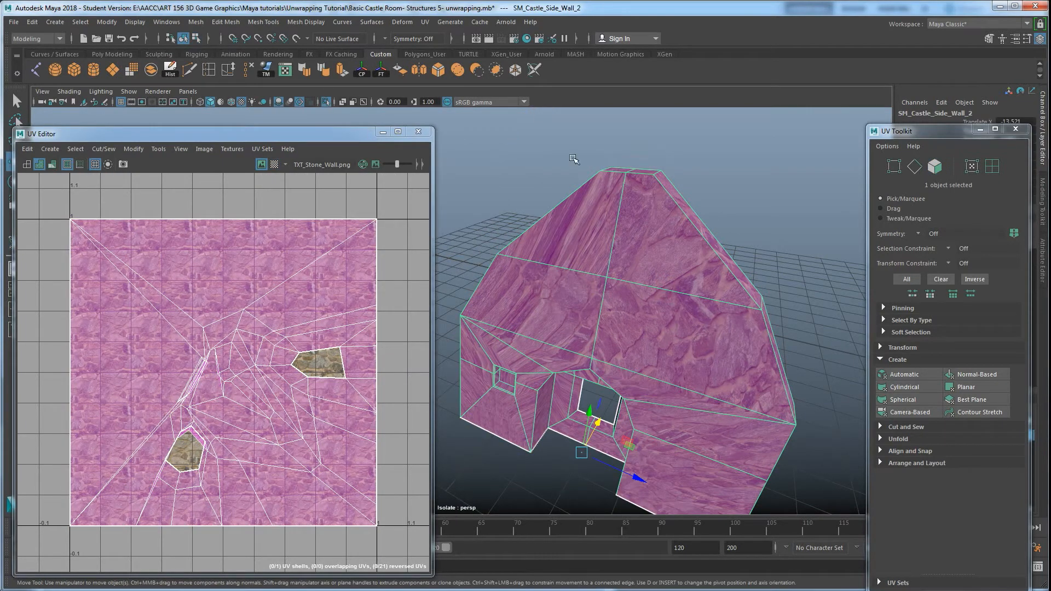
pyautogui.click(425, 21)
pyautogui.click(452, 263)
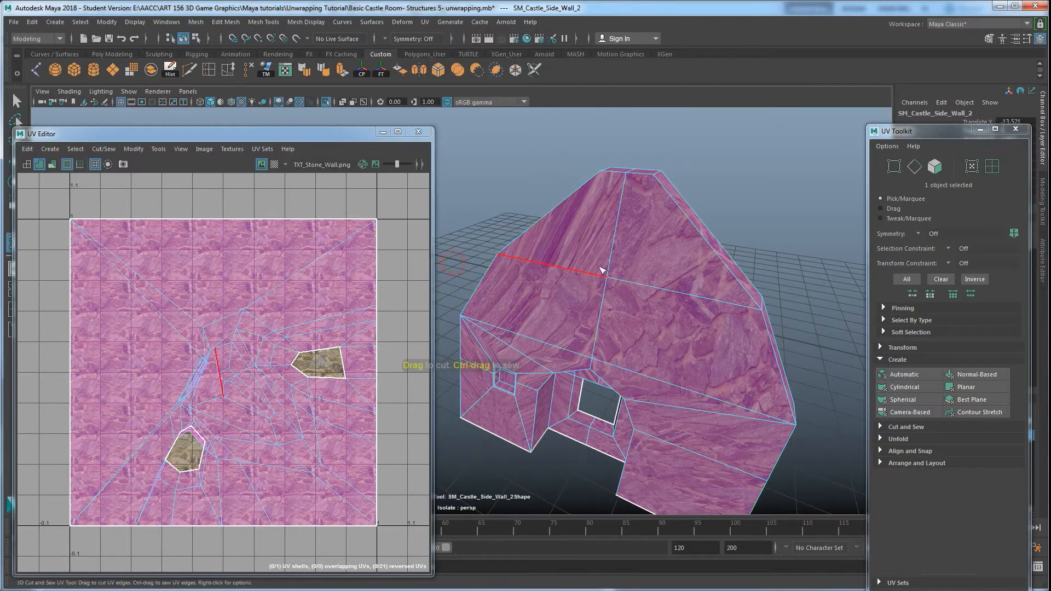
pyautogui.click(675, 202)
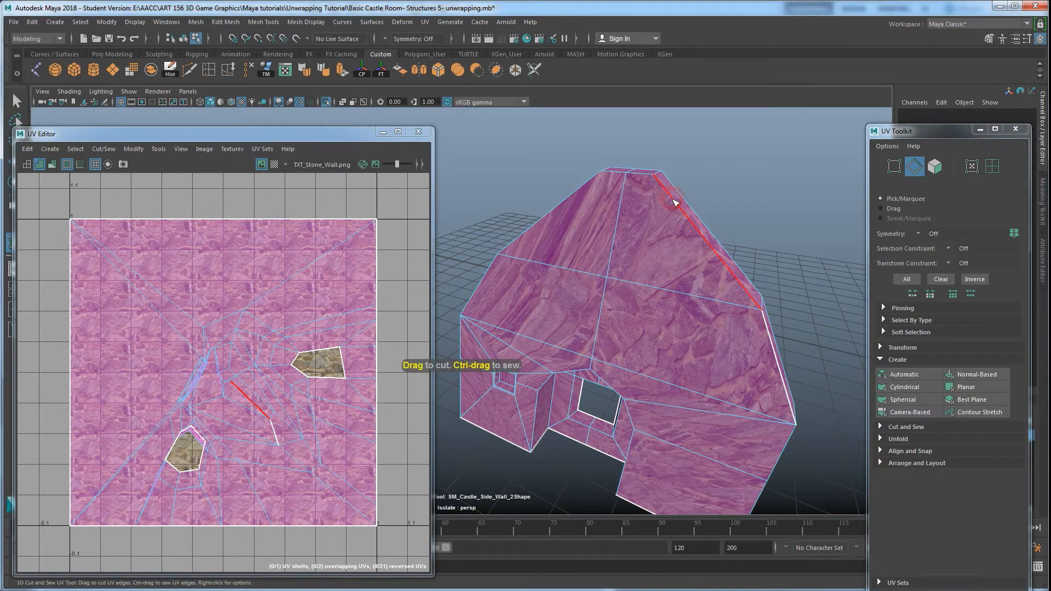
pyautogui.click(640, 174)
pyautogui.click(616, 173)
# Cut the UVs down both vertical outer edges of the side wall to separate its front face from the rest
pyautogui.keyDown('alt'); pyautogui.moveTo(690, 399); pyautogui.dragTo(794, 299); pyautogui.keyUp('alt')
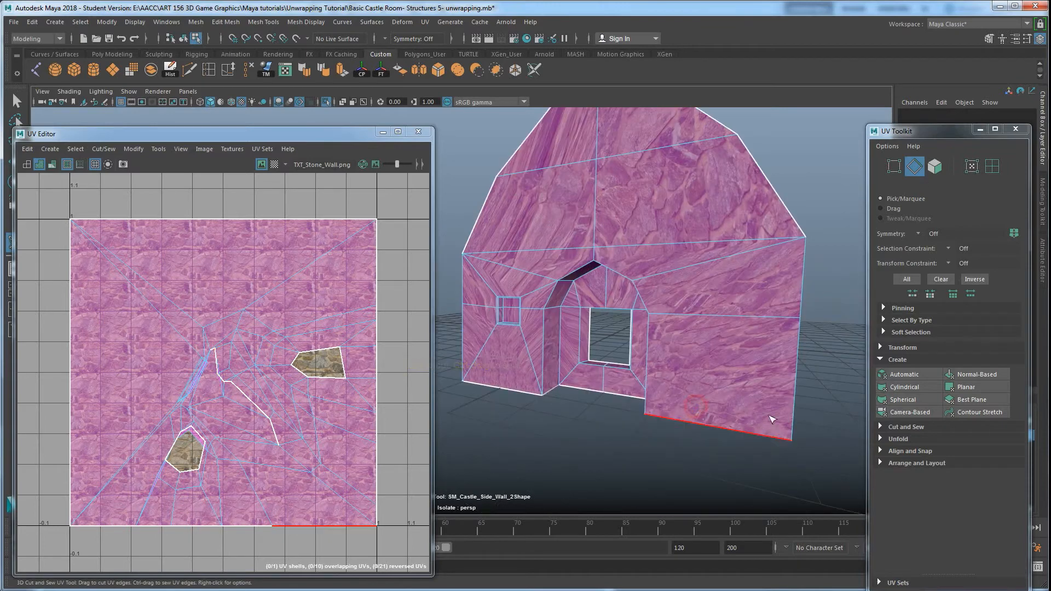
pyautogui.click(801, 296)
pyautogui.click(469, 293)
pyautogui.keyDown('alt'); pyautogui.moveTo(594, 437); pyautogui.dragTo(615, 422); pyautogui.keyUp('alt')
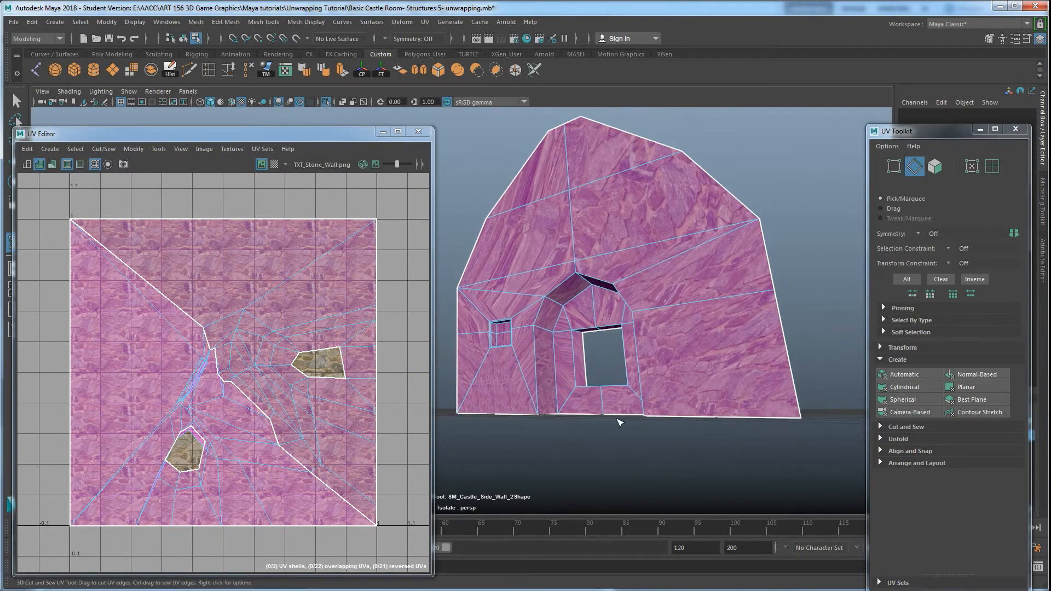
# Cut the UV seams around the arched alcove's opening and around the inner edge where it meets its back face
pyautogui.click(538, 344)
pyautogui.click(566, 280)
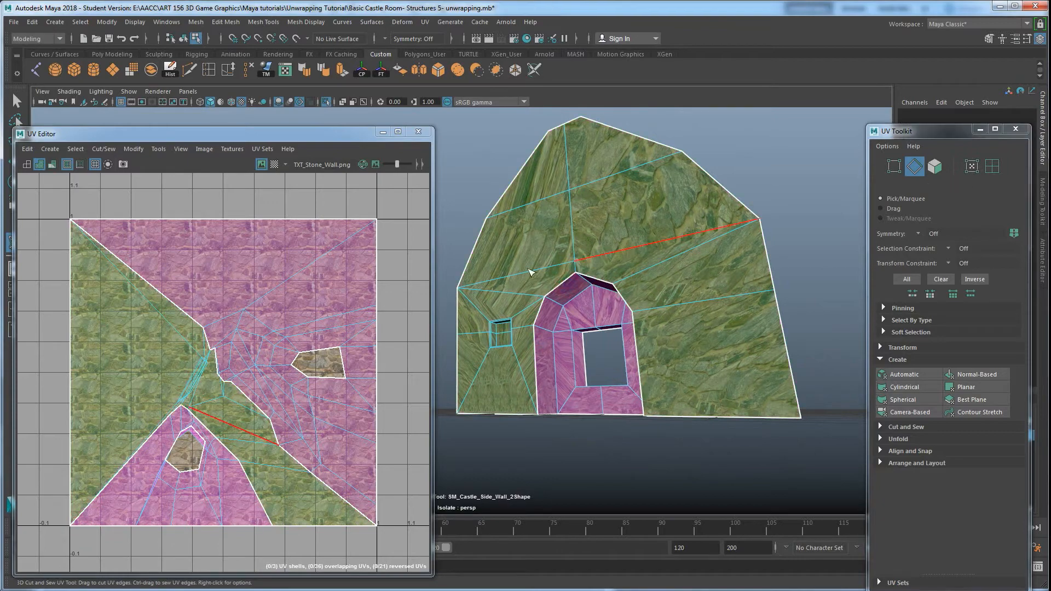
pyautogui.keyDown('alt'); pyautogui.moveTo(539, 293); pyautogui.dragTo(581, 274); pyautogui.keyUp('alt')
pyautogui.scroll(4, 583, 279)
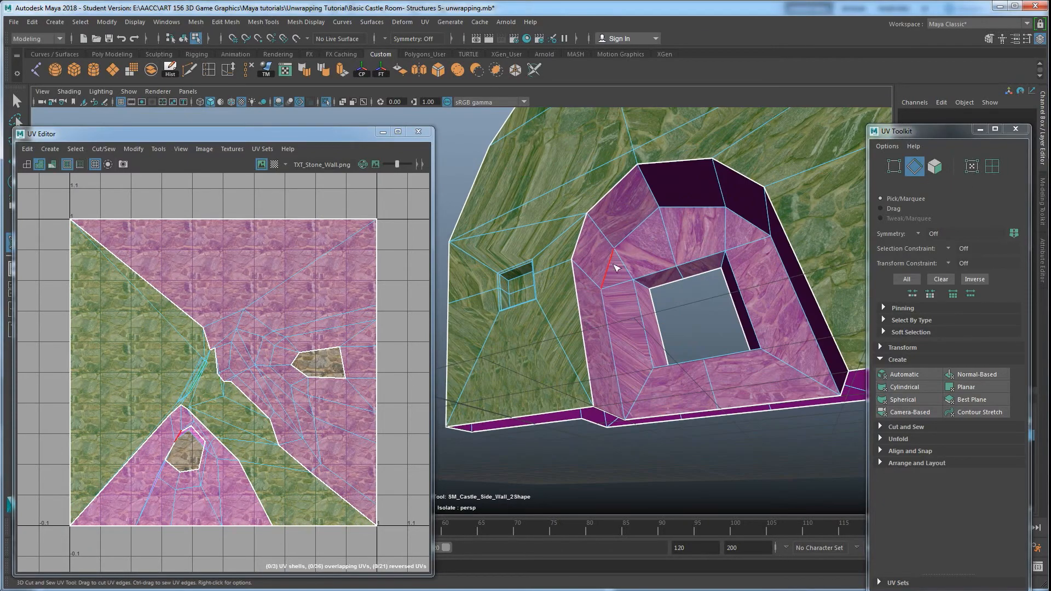
pyautogui.doubleClick(615, 258)
pyautogui.keyDown('alt'); pyautogui.moveTo(667, 282); pyautogui.dragTo(685, 294); pyautogui.keyUp('alt')
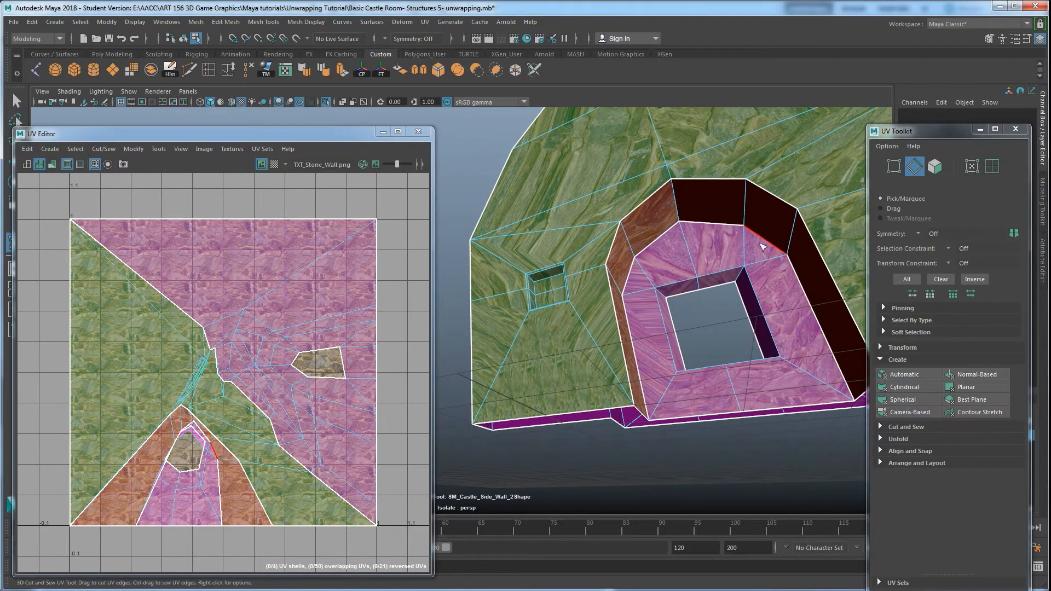
# Cut the UVs around the window opening inside the alcove and across one corner of its frame
pyautogui.keyDown('alt'); pyautogui.moveTo(721, 147); pyautogui.dragTo(580, 296); pyautogui.keyUp('alt')
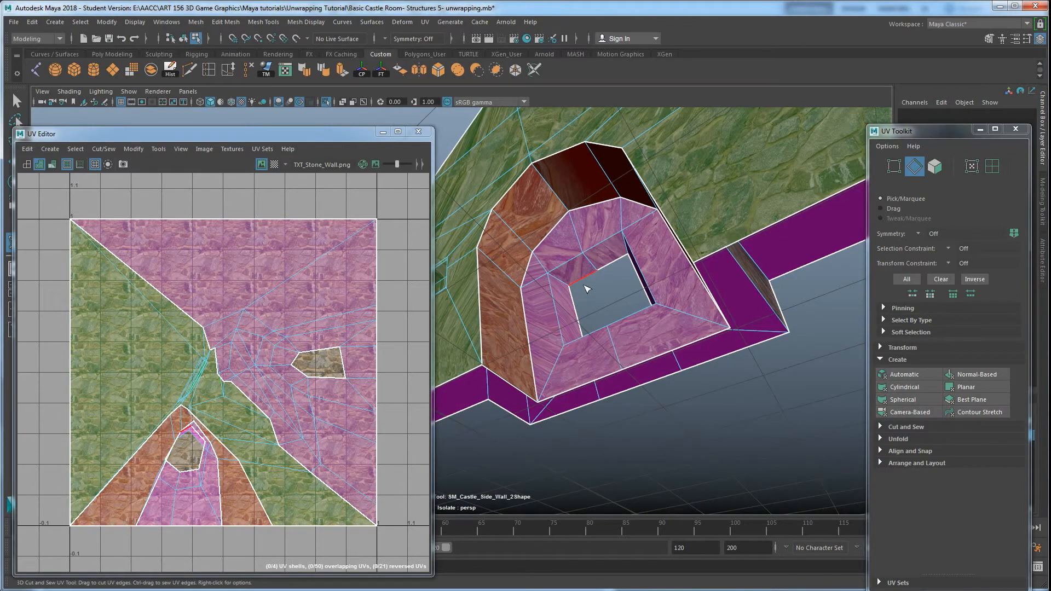
pyautogui.click(568, 267)
pyautogui.scroll(5, 577, 336)
pyautogui.keyDown('alt'); pyautogui.moveTo(577, 336); pyautogui.dragTo(573, 322); pyautogui.keyUp('alt')
pyautogui.doubleClick(516, 336)
pyautogui.keyDown('alt'); pyautogui.moveTo(561, 331); pyautogui.dragTo(561, 260); pyautogui.keyUp('alt')
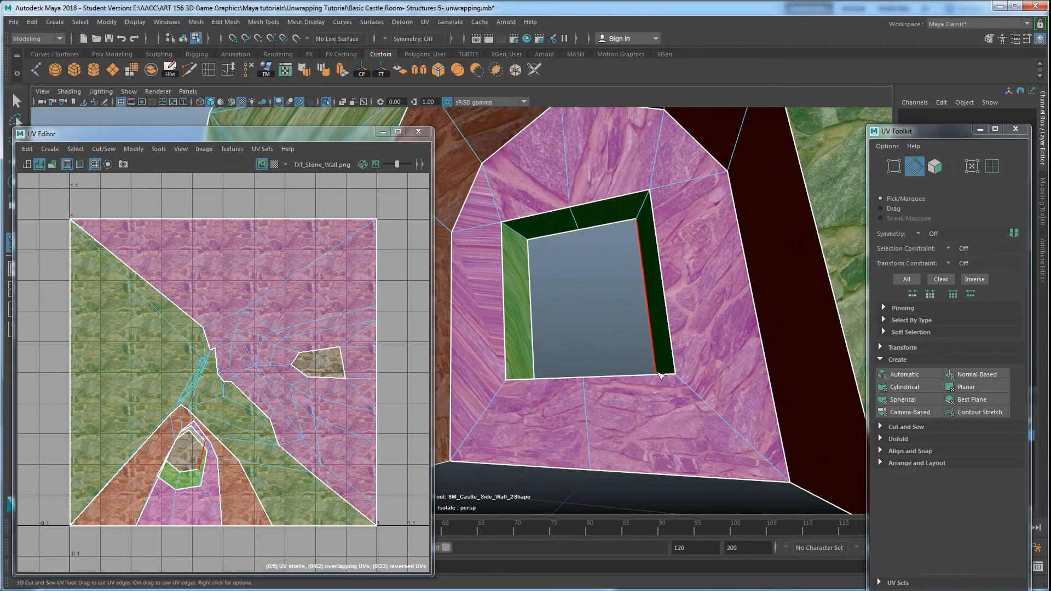
pyautogui.click(515, 233)
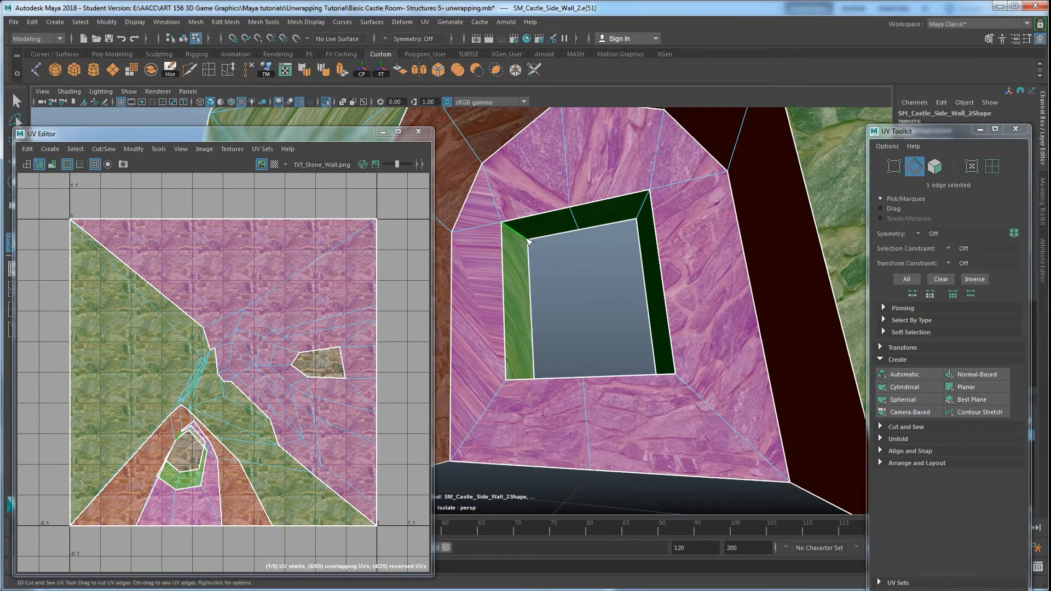
# Cut the UVs along the outline of the wall's rear face to separate it from the thickness strip
pyautogui.keyDown('alt'); pyautogui.moveTo(650, 251); pyautogui.dragTo(643, 329); pyautogui.keyUp('alt')
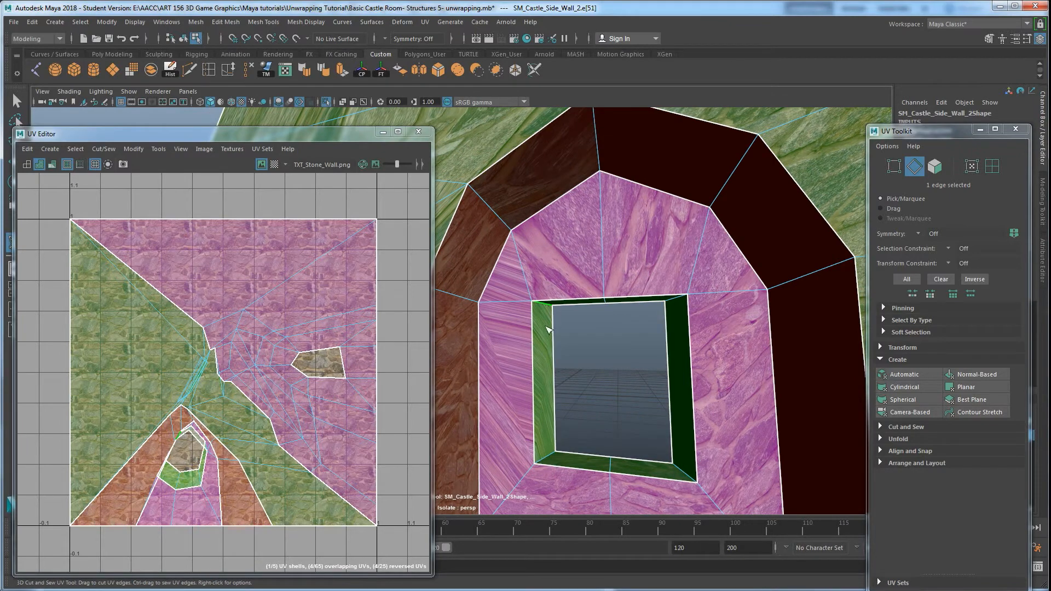
pyautogui.scroll(-2, 554, 411)
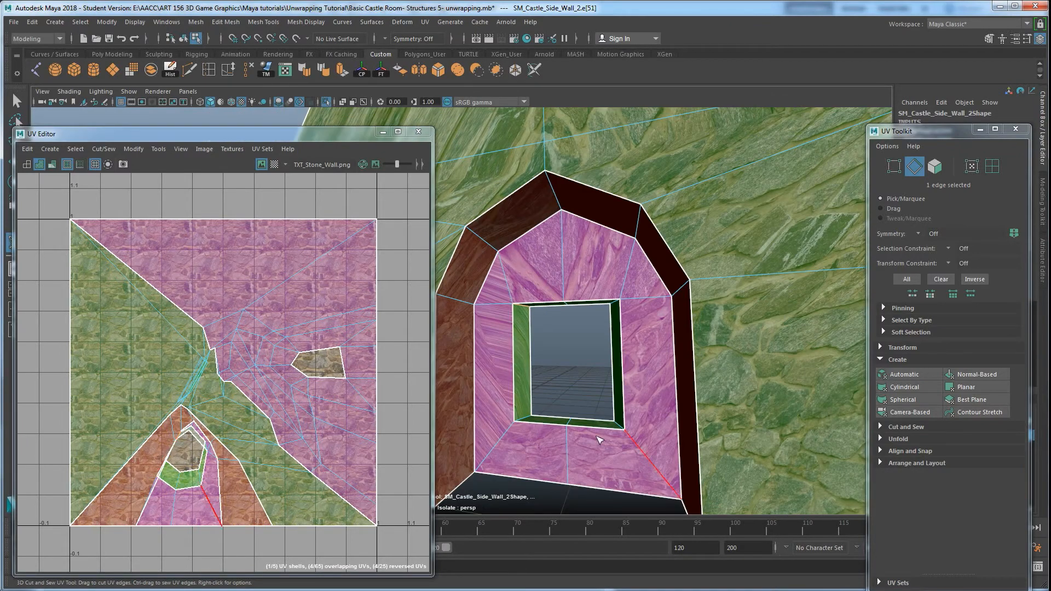
pyautogui.scroll(-5, 526, 335)
pyautogui.keyDown('alt'); pyautogui.moveTo(526, 336); pyautogui.dragTo(586, 433); pyautogui.keyUp('alt')
pyautogui.scroll(5, 573, 371)
pyautogui.keyDown('alt'); pyautogui.moveTo(570, 371); pyautogui.dragTo(630, 384); pyautogui.keyUp('alt')
pyautogui.click(534, 350)
pyautogui.click(584, 296)
pyautogui.click(683, 195)
pyautogui.keyDown('alt'); pyautogui.moveTo(720, 218); pyautogui.dragTo(704, 340); pyautogui.keyUp('alt')
pyautogui.click(721, 309)
# Cut the thickness strip across at the peak and at one shoulder, and sew that side's strips to the rear face
pyautogui.keyDown('alt'); pyautogui.moveTo(601, 294); pyautogui.dragTo(666, 306); pyautogui.keyUp('alt')
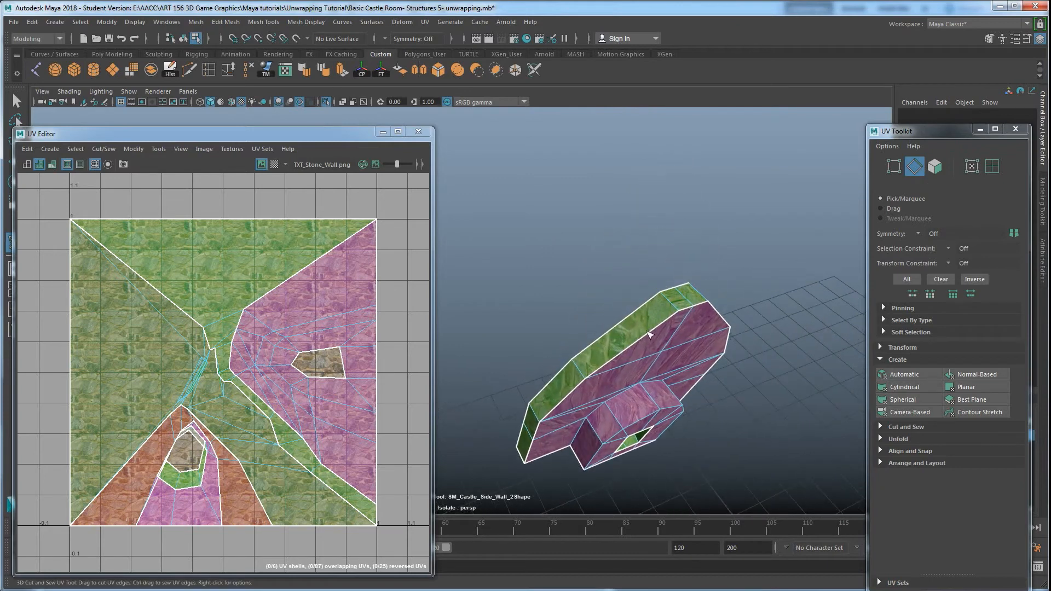
pyautogui.click(668, 304)
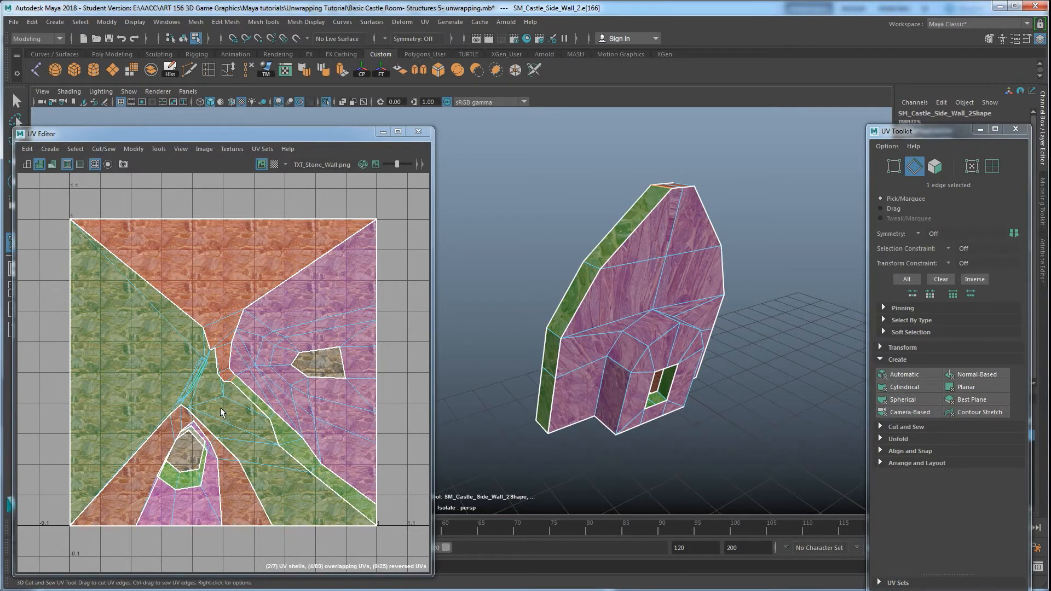
pyautogui.keyDown('alt'); pyautogui.moveTo(548, 376); pyautogui.dragTo(559, 363); pyautogui.keyUp('alt')
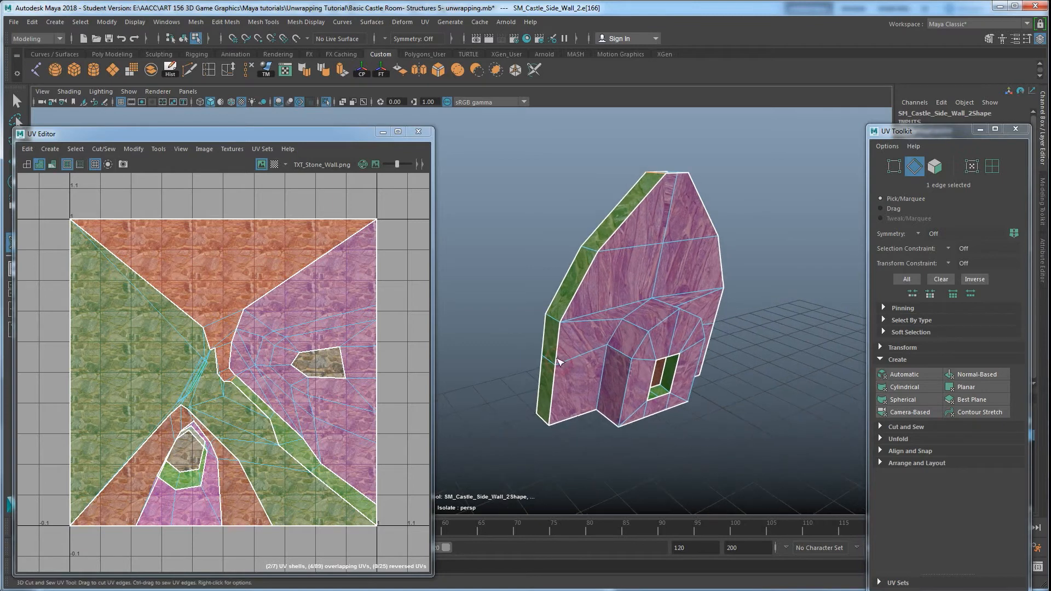
pyautogui.click(555, 322)
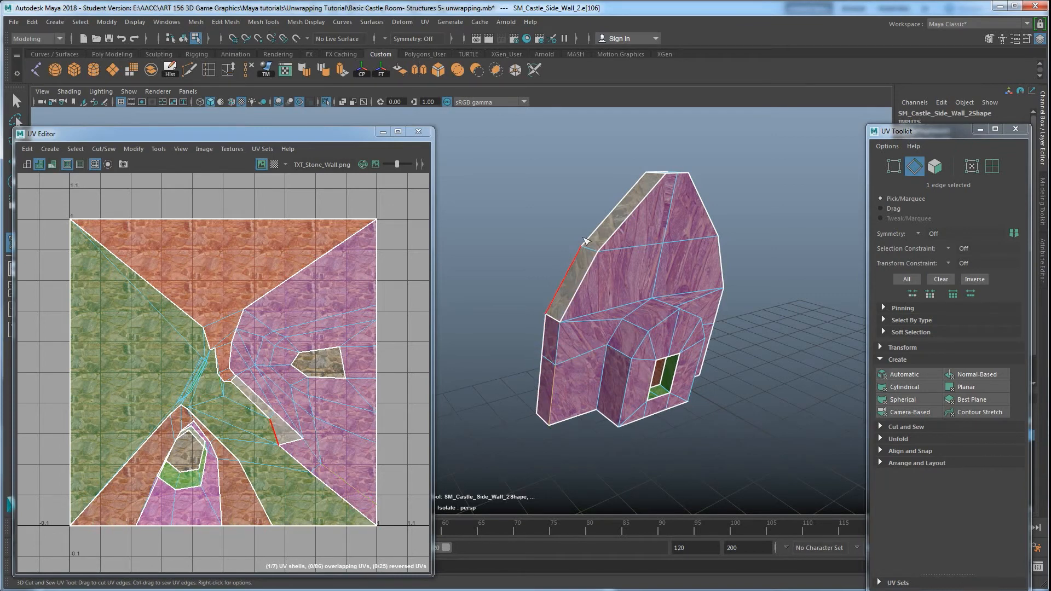
pyautogui.keyDown('alt'); pyautogui.moveTo(691, 236); pyautogui.dragTo(679, 282); pyautogui.keyUp('alt')
pyautogui.moveTo(607, 262)
pyautogui.keyDown('ctrl'); pyautogui.mouseDown()
pyautogui.moveTo(645, 225)
pyautogui.moveTo(622, 278)
pyautogui.mouseUp(); pyautogui.keyUp('ctrl')
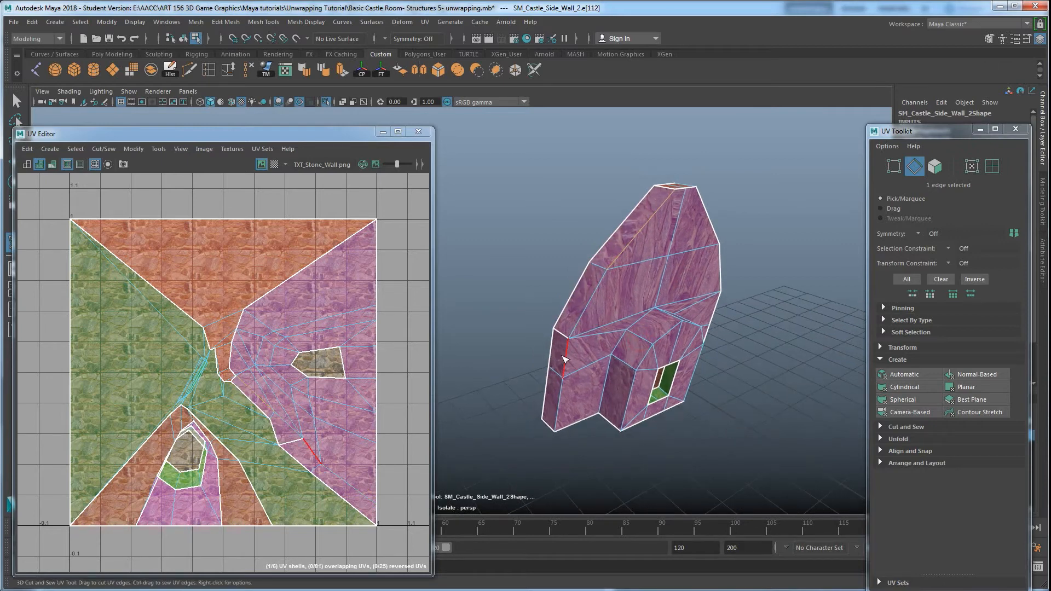
# Sew the peak and opposite slope of the thickness strip to the rear face, cutting across the strip at the peak's corner
pyautogui.keyDown('alt'); pyautogui.moveTo(761, 262); pyautogui.dragTo(676, 320); pyautogui.keyUp('alt')
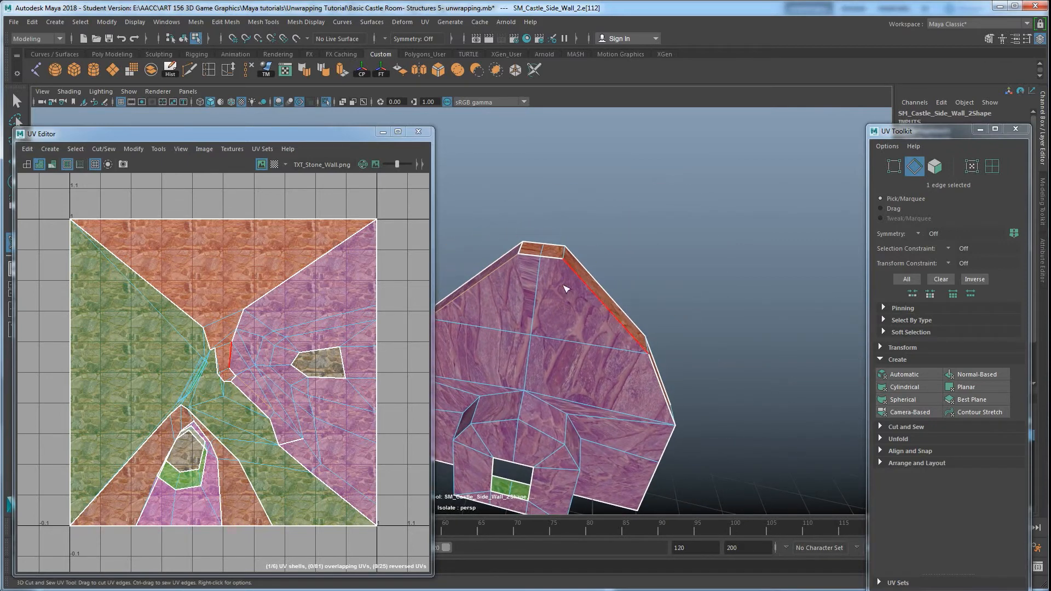
pyautogui.keyDown('ctrl'); pyautogui.moveTo(530, 254); pyautogui.dragTo(553, 256); pyautogui.keyUp('ctrl')
pyautogui.click(564, 251)
pyautogui.keyDown('ctrl'); pyautogui.moveTo(652, 360); pyautogui.dragTo(655, 370); pyautogui.keyUp('ctrl')
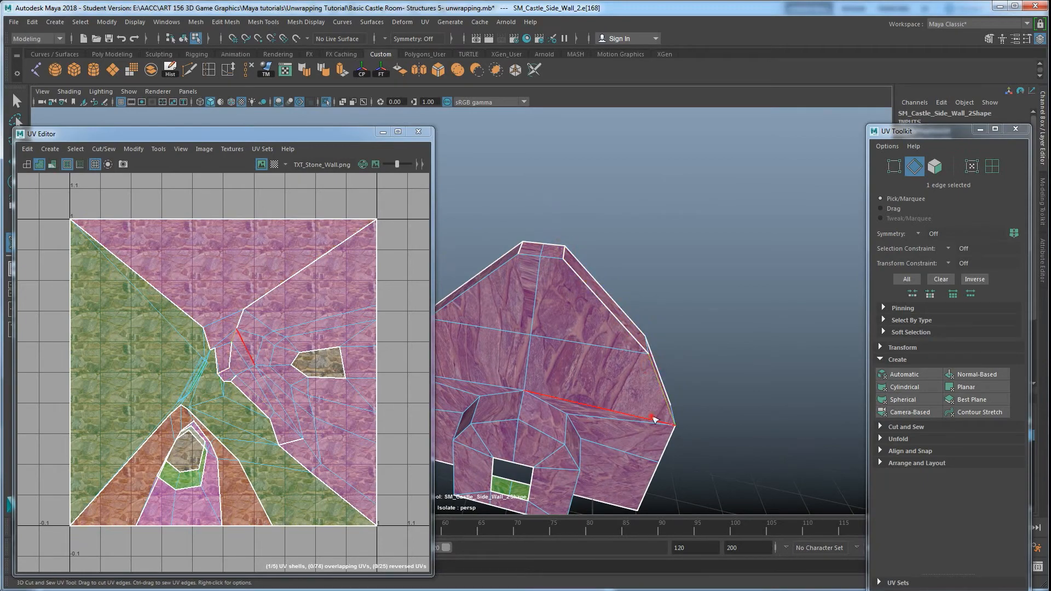
# Cut the thickness strip across at the other shoulder and sew the vertical strip below it to the rear face
pyautogui.keyDown('alt'); pyautogui.moveTo(654, 417); pyautogui.dragTo(619, 380); pyautogui.keyUp('alt')
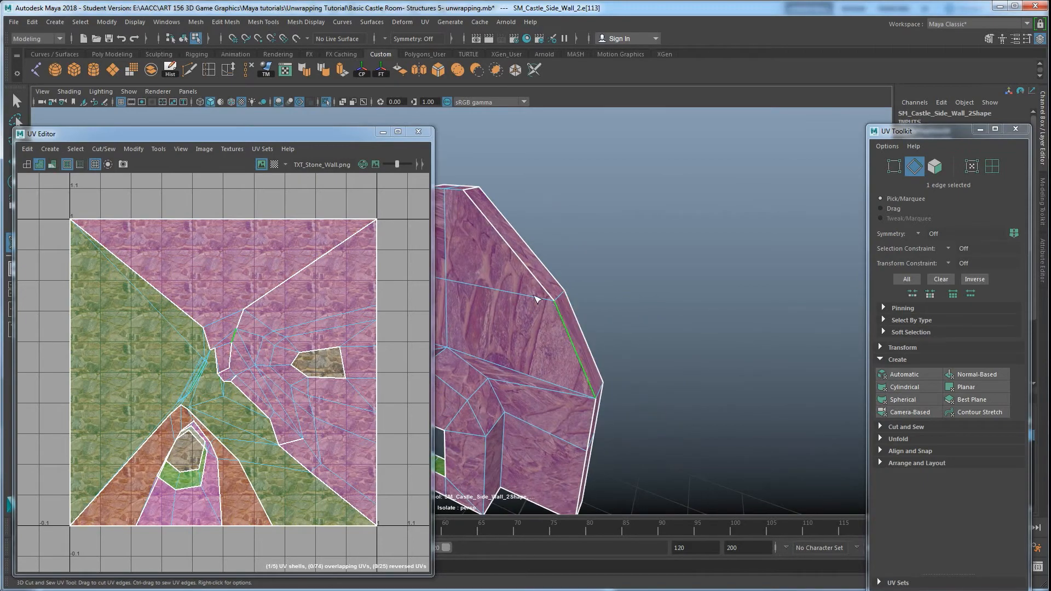
pyautogui.click(600, 390)
pyautogui.keyDown('alt'); pyautogui.moveTo(596, 415); pyautogui.dragTo(464, 268); pyautogui.keyUp('alt')
pyautogui.keyDown('alt'); pyautogui.moveTo(507, 222); pyautogui.dragTo(529, 140, button='middle'); pyautogui.keyUp('alt')
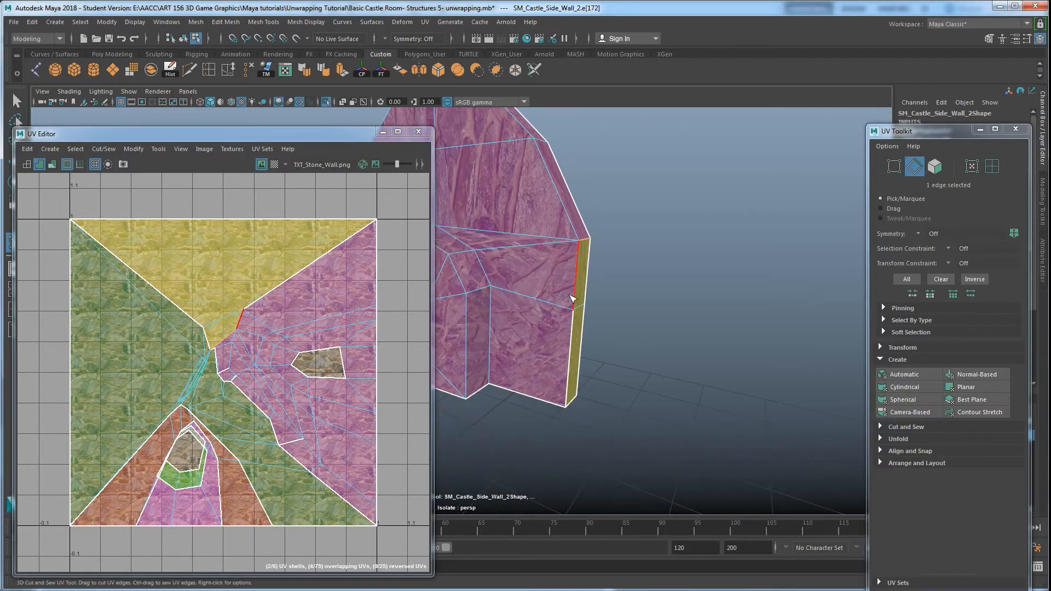
pyautogui.keyDown('ctrl'); pyautogui.moveTo(572, 300); pyautogui.dragTo(572, 337); pyautogui.keyUp('ctrl')
pyautogui.keyDown('alt'); pyautogui.moveTo(578, 342); pyautogui.dragTo(548, 351, button='right'); pyautogui.keyUp('alt')
pyautogui.keyDown('alt'); pyautogui.moveTo(548, 351); pyautogui.dragTo(679, 394, button='middle'); pyautogui.keyUp('alt')
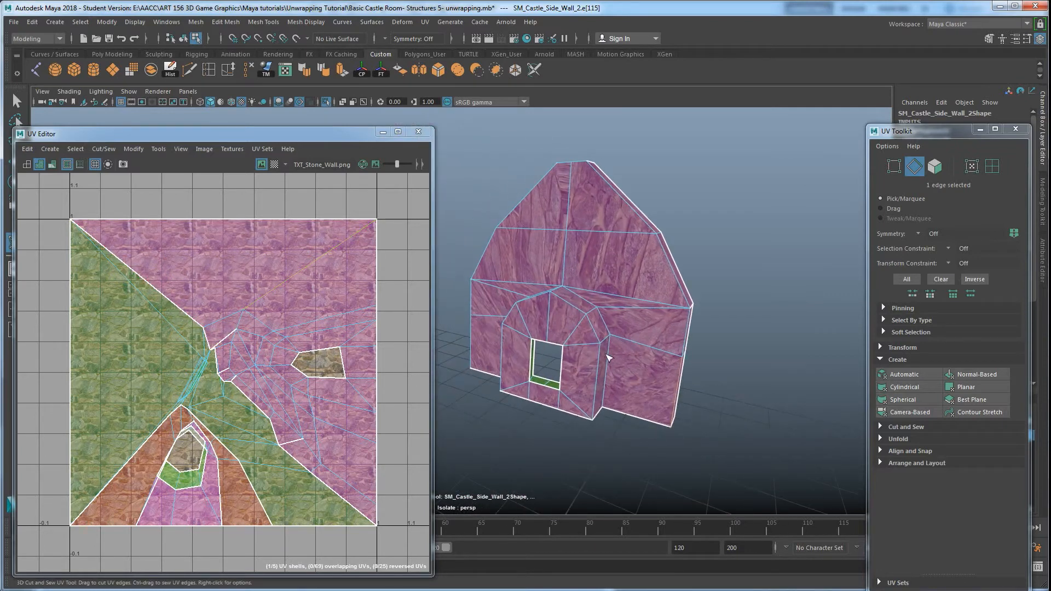
pyautogui.keyDown('alt'); pyautogui.moveTo(704, 299); pyautogui.dragTo(676, 350); pyautogui.keyUp('alt')
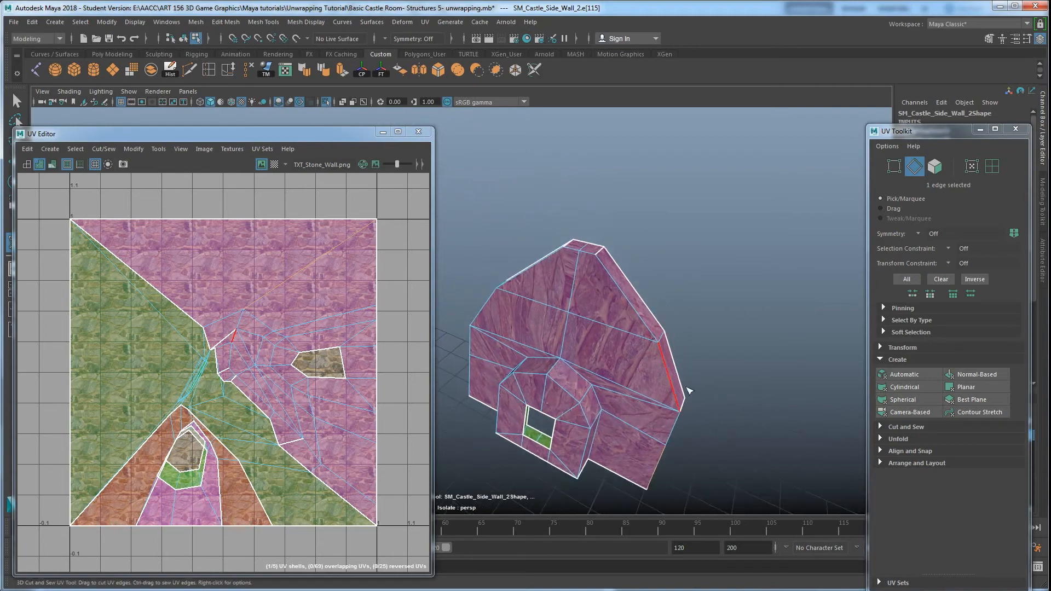
pyautogui.keyDown('alt'); pyautogui.moveTo(606, 313); pyautogui.dragTo(624, 281); pyautogui.keyUp('alt')
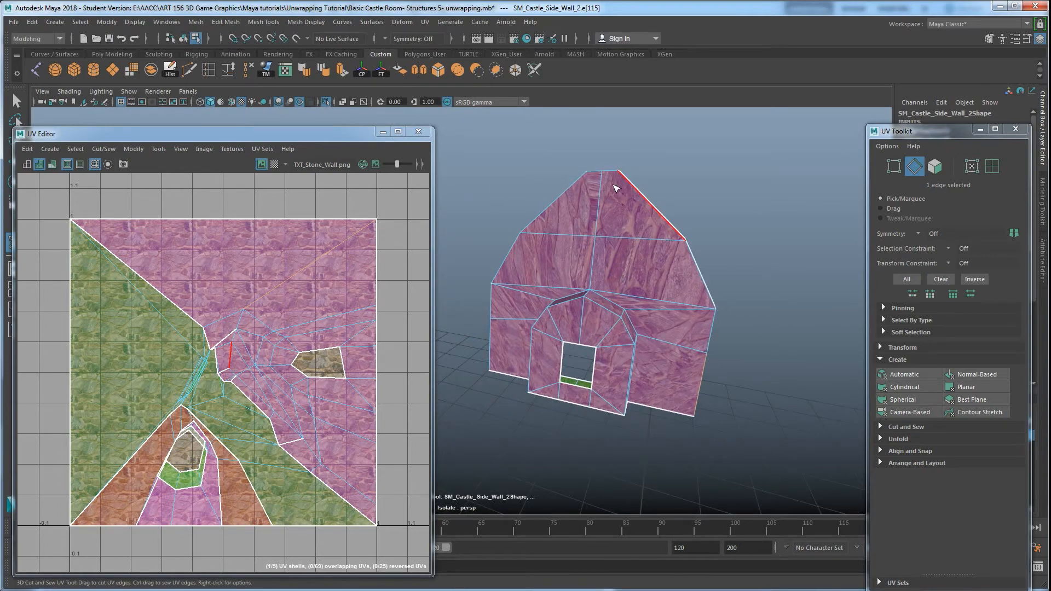
# Cut the UV seam where the protruding alcove meets the rear wall, and undo the extra cut around its outer face
pyautogui.keyDown('alt'); pyautogui.moveTo(597, 285); pyautogui.dragTo(539, 357); pyautogui.keyUp('alt')
pyautogui.doubleClick(603, 284)
pyautogui.click(608, 319)
pyautogui.click(609, 320)
pyautogui.moveTo(609, 320)
pyautogui.keyDown('alt'); pyautogui.mouseDown()
pyautogui.moveTo(574, 329)
pyautogui.moveTo(578, 353)
pyautogui.moveTo(587, 361)
pyautogui.moveTo(599, 331)
pyautogui.moveTo(615, 335)
pyautogui.mouseUp(); pyautogui.keyUp('alt')
pyautogui.doubleClick(574, 332)
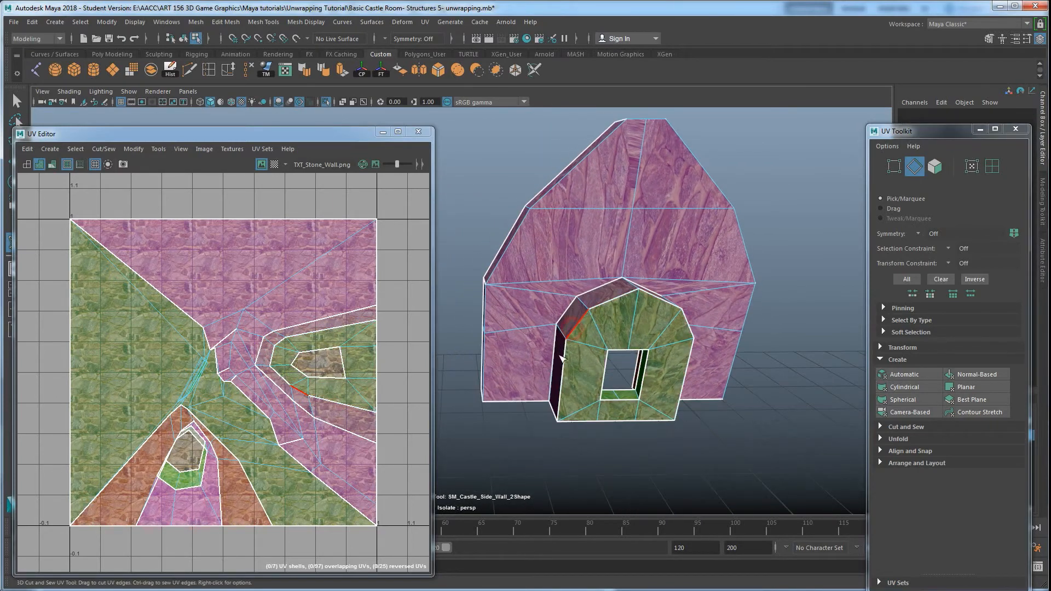
pyautogui.hotkey('ctrl', 'z')
# Cut the UVs across the protruding alcove's outer shell at its ridge and where the roof meets its sides
pyautogui.scroll(5, 654, 336)
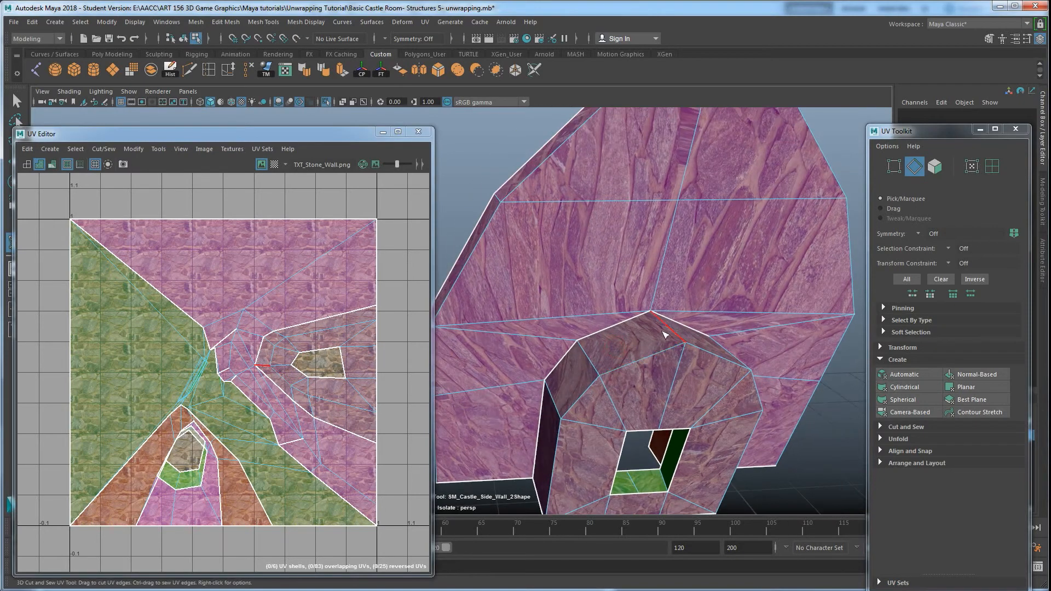
pyautogui.click(667, 331)
pyautogui.keyDown('alt'); pyautogui.moveTo(615, 368); pyautogui.dragTo(630, 392); pyautogui.keyUp('alt')
pyautogui.click(629, 393)
pyautogui.click(629, 391)
pyautogui.keyDown('alt'); pyautogui.moveTo(582, 366); pyautogui.dragTo(591, 392); pyautogui.keyUp('alt')
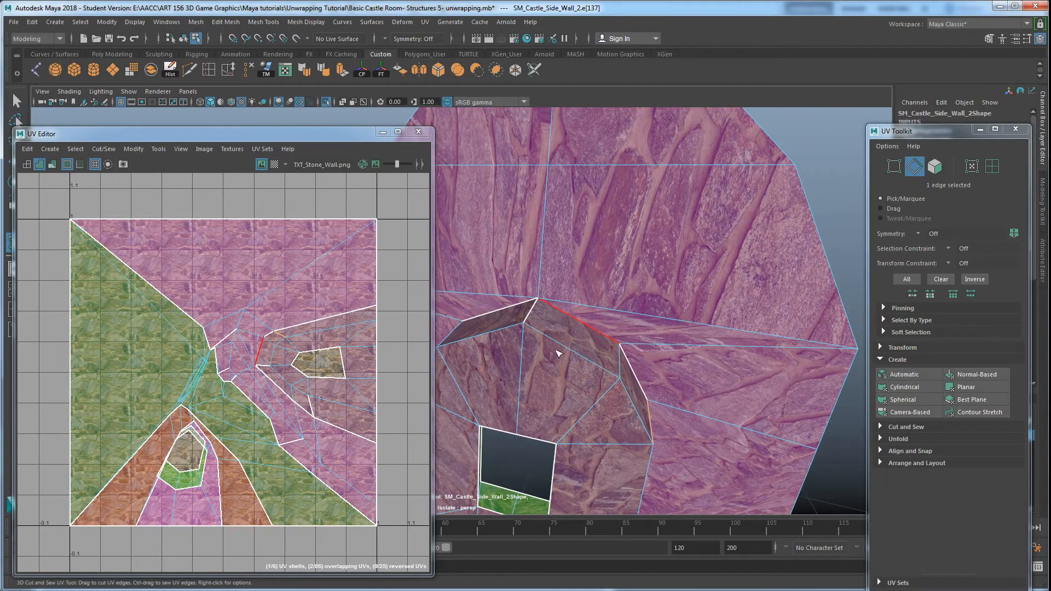
# Examine the stone texture and seams on the rear wall and protruding alcove, and switch to the Move Tool
pyautogui.keyDown('alt'); pyautogui.moveTo(550, 357); pyautogui.dragTo(638, 378); pyautogui.keyUp('alt')
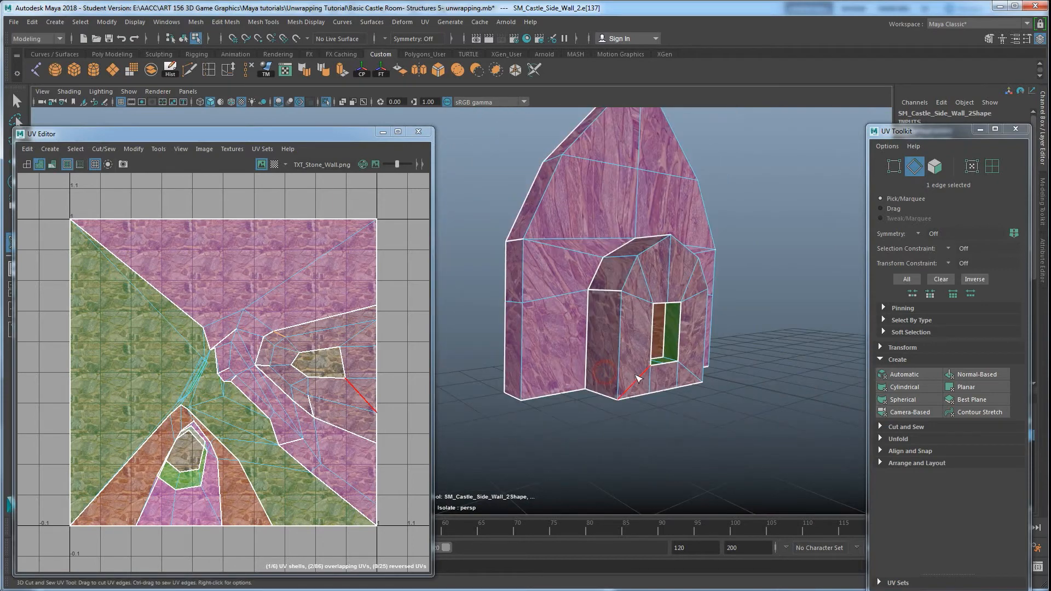
pyautogui.scroll(3, 638, 361)
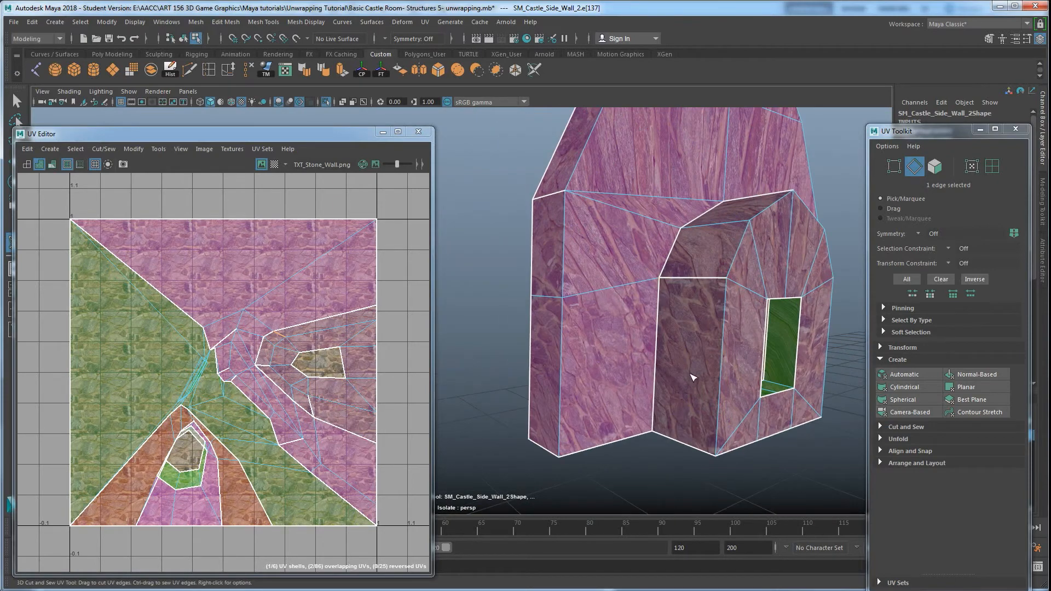
pyautogui.keyDown('alt'); pyautogui.moveTo(629, 364); pyautogui.dragTo(570, 362); pyautogui.keyUp('alt')
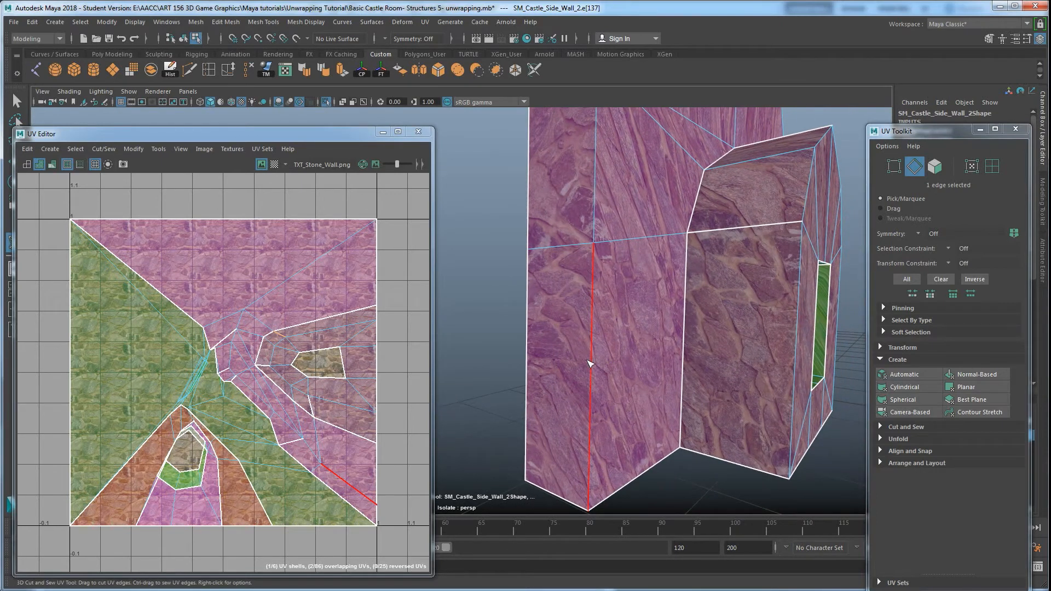
pyautogui.keyDown('alt'); pyautogui.moveTo(581, 382); pyautogui.dragTo(680, 408); pyautogui.keyUp('alt')
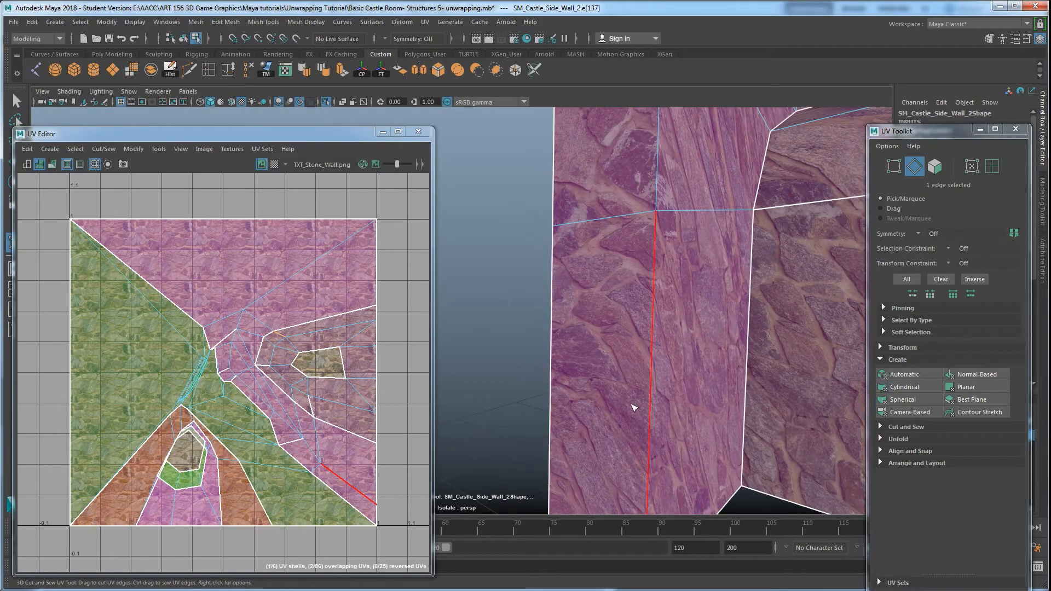
pyautogui.keyDown('alt'); pyautogui.moveTo(705, 402); pyautogui.dragTo(643, 395); pyautogui.keyUp('alt')
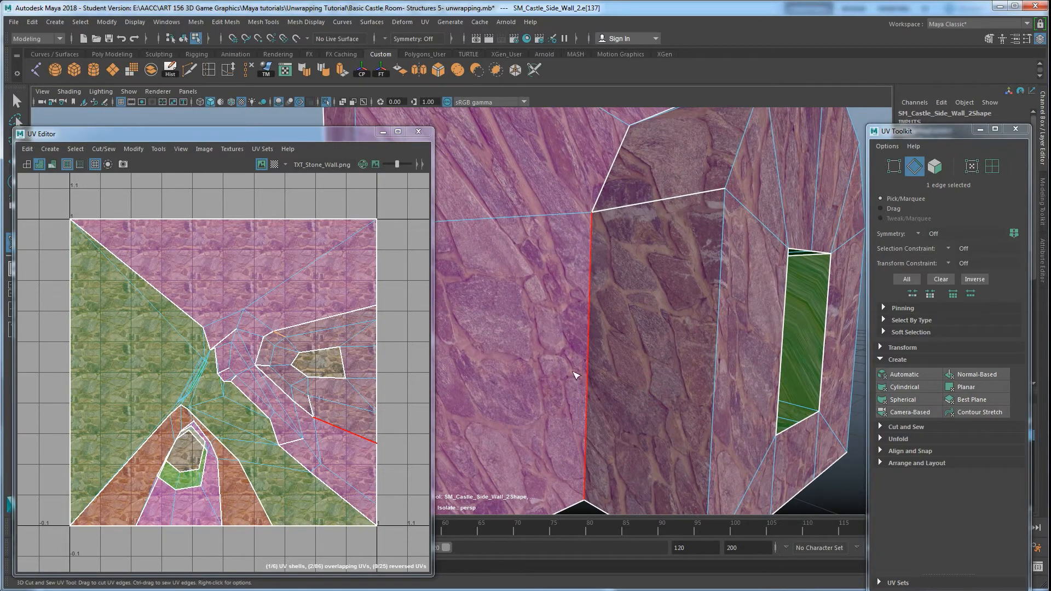
pyautogui.scroll(-5, 570, 373)
pyautogui.keyDown('alt'); pyautogui.moveTo(547, 356); pyautogui.dragTo(619, 286); pyautogui.keyUp('alt')
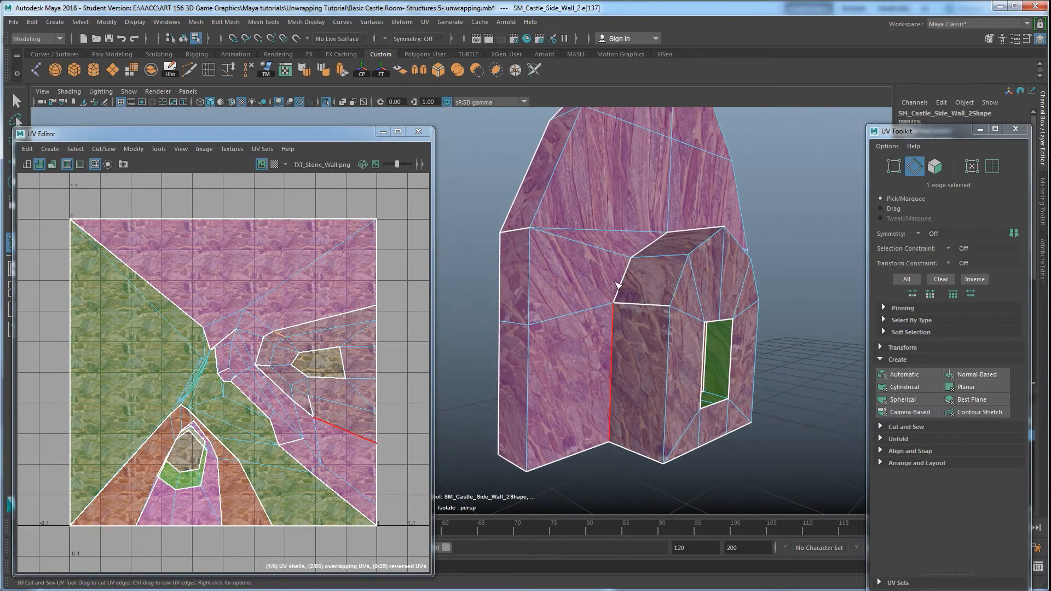
pyautogui.rightClick(624, 249)
pyautogui.press('w')
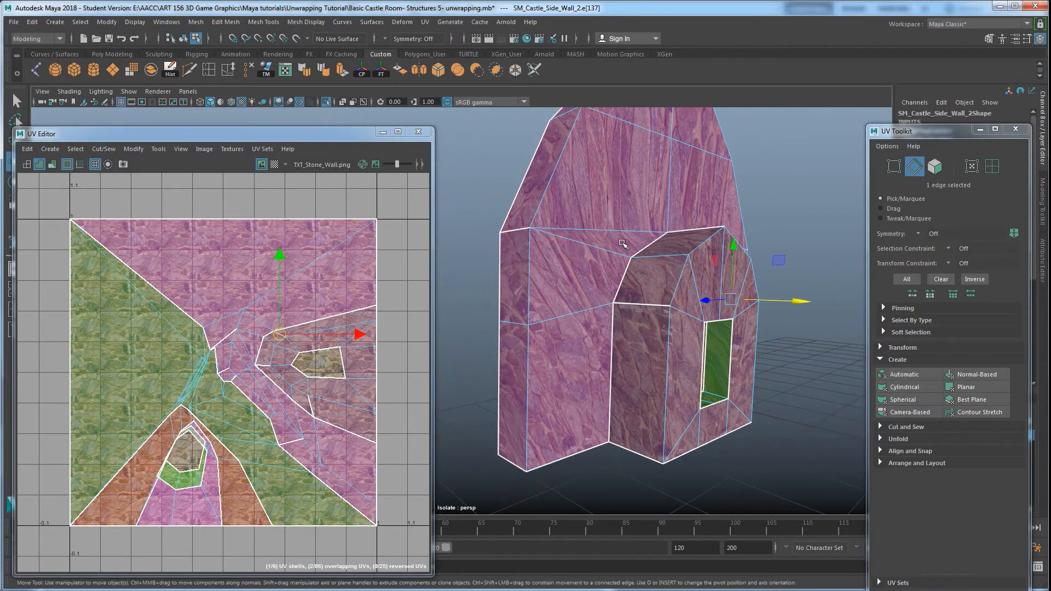
# Switch the side wall back to object selection and unfold all of its UVs
pyautogui.moveTo(618, 235); pyautogui.dragTo(657, 222, button='right')
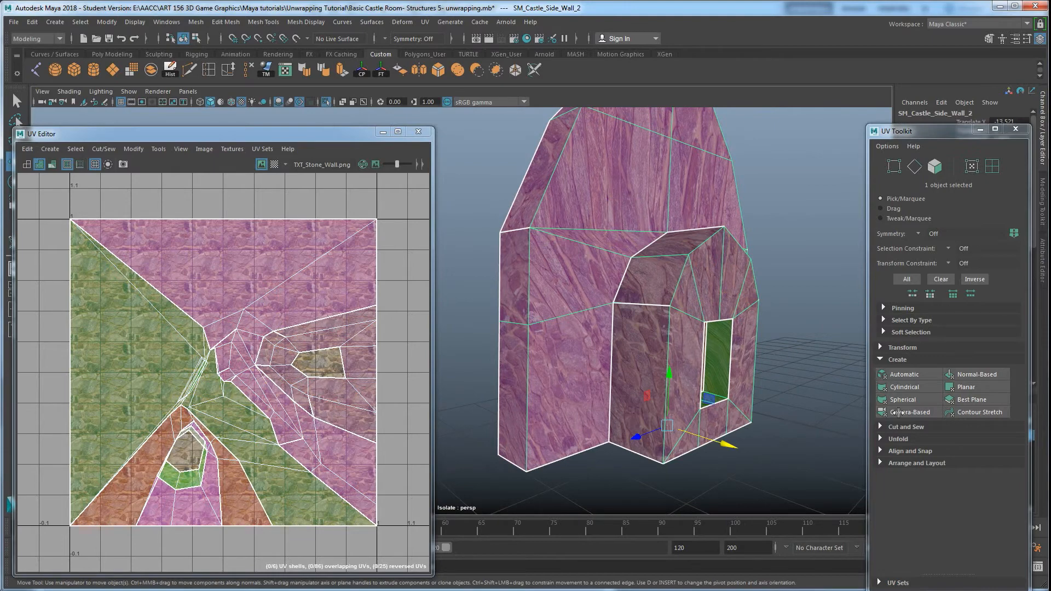
pyautogui.click(880, 438)
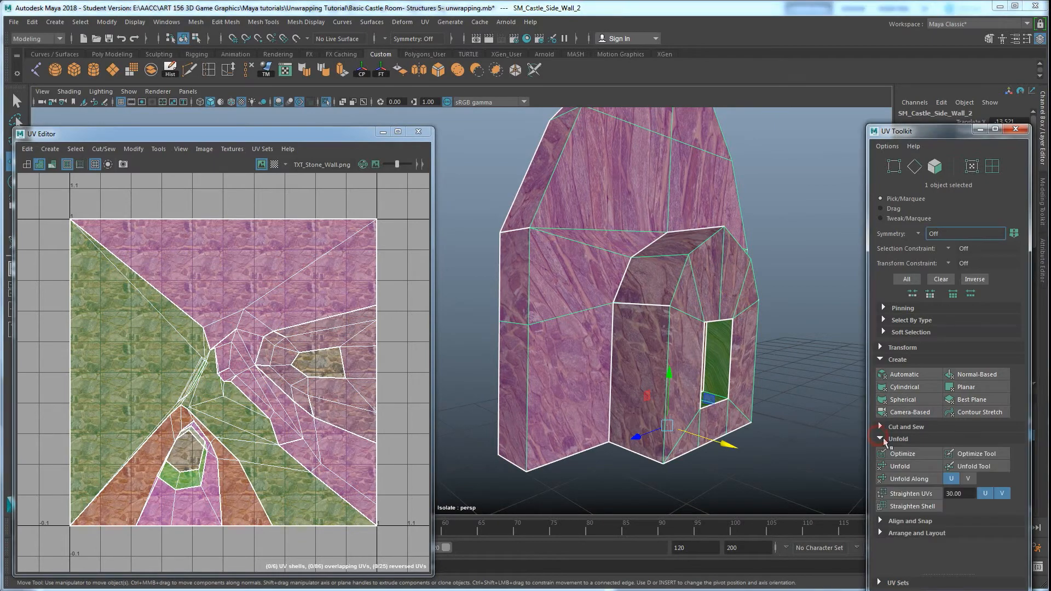
pyautogui.click(896, 466)
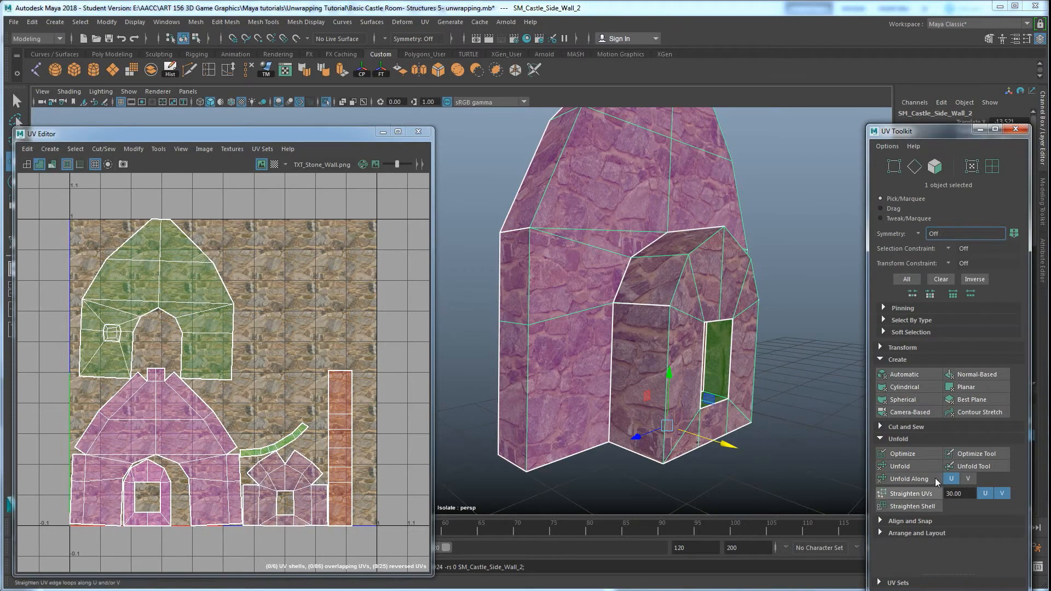
# Pick up the texel density of the gabled shell with the small niche and apply 0.4174 to all UV shells
pyautogui.rightClick(263, 327)
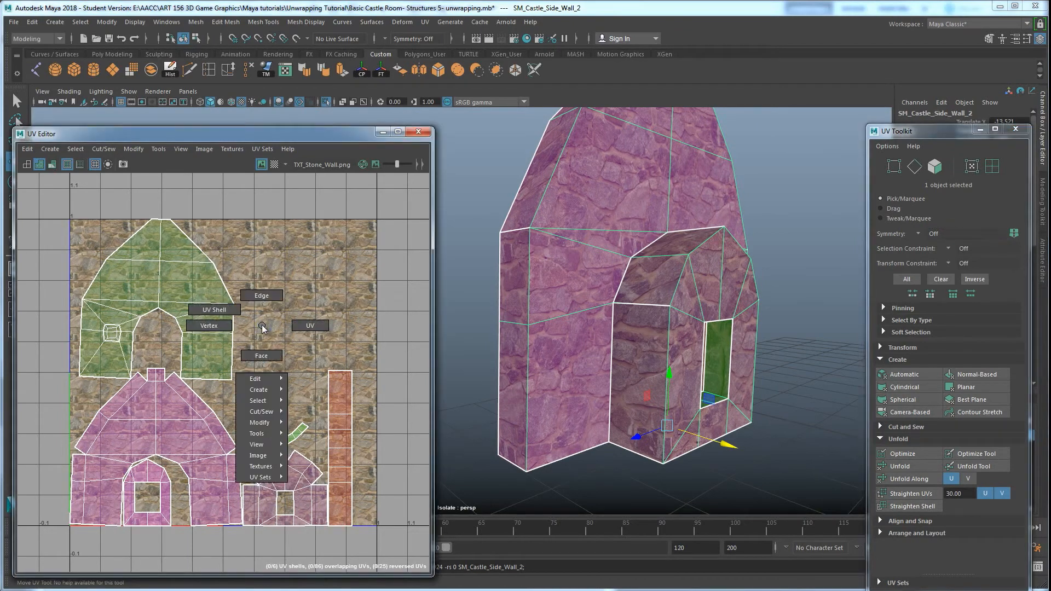
pyautogui.click(228, 310)
pyautogui.click(216, 329)
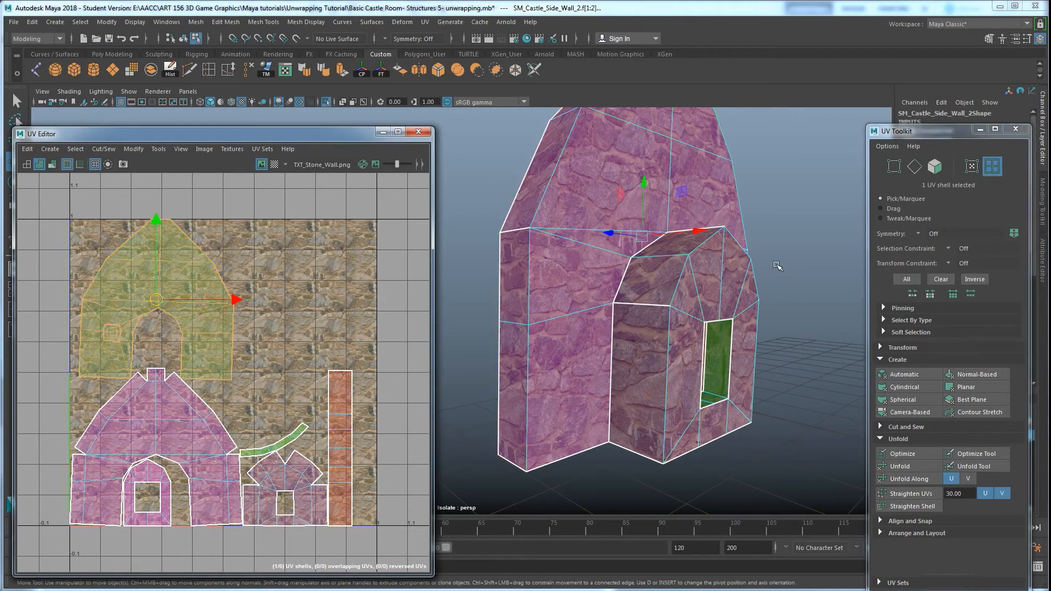
pyautogui.click(903, 348)
pyautogui.scroll(-5, 941, 385)
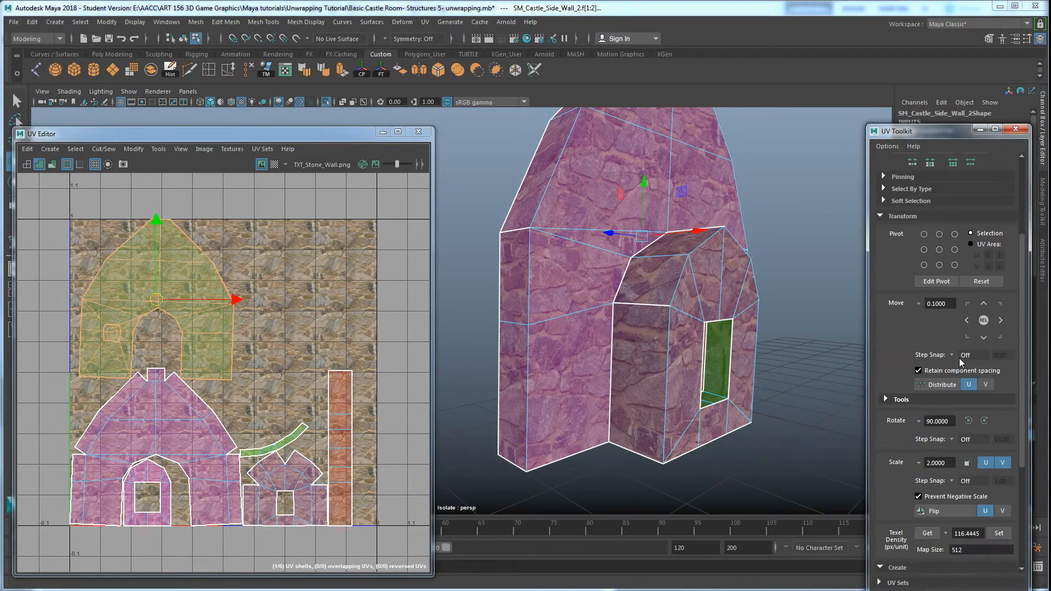
pyautogui.click(927, 402)
pyautogui.moveTo(377, 528); pyautogui.dragTo(156, 328)
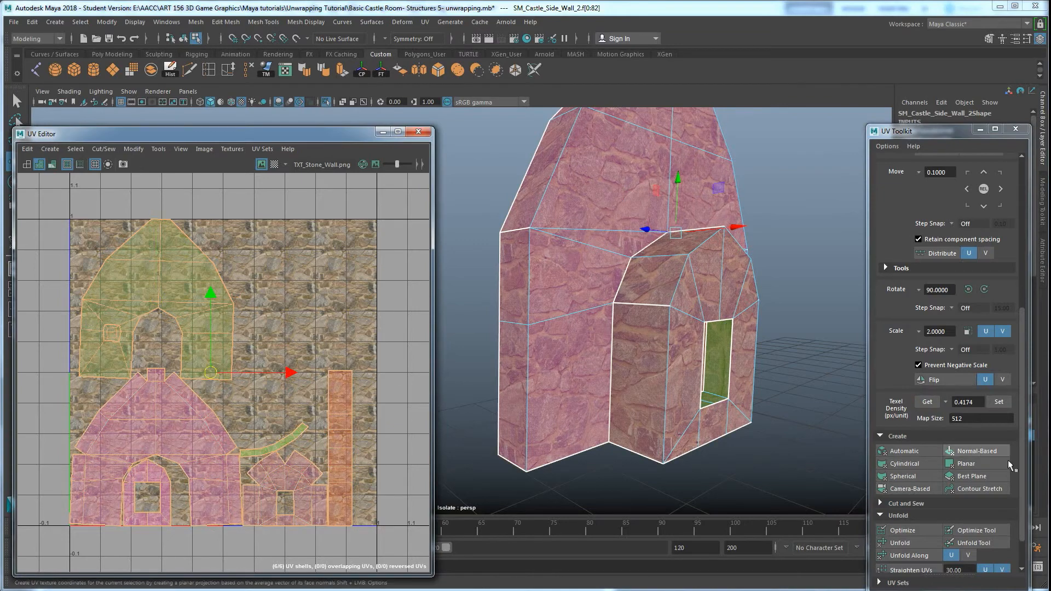
pyautogui.click(1006, 404)
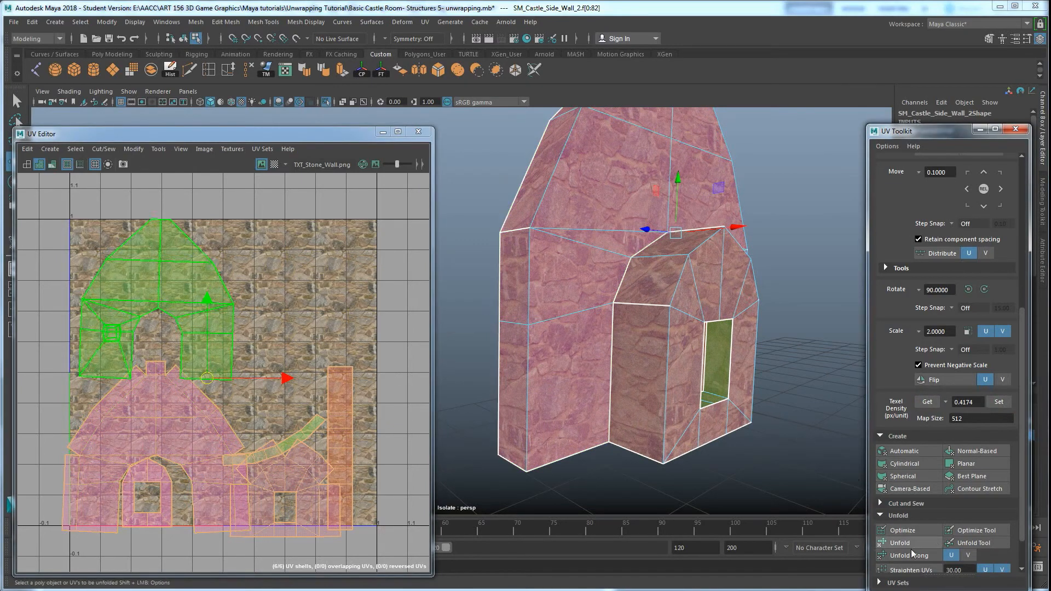
# Orient all the UV shells parallel to their nearest U or V axis
pyautogui.scroll(-2, 914, 548)
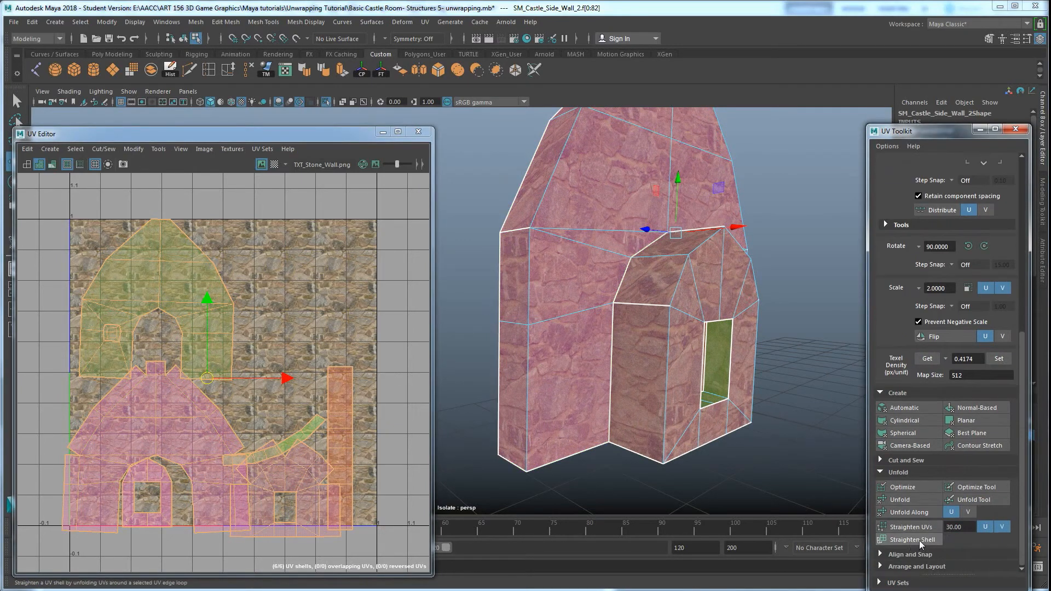
pyautogui.click(899, 567)
pyautogui.scroll(-6, 899, 547)
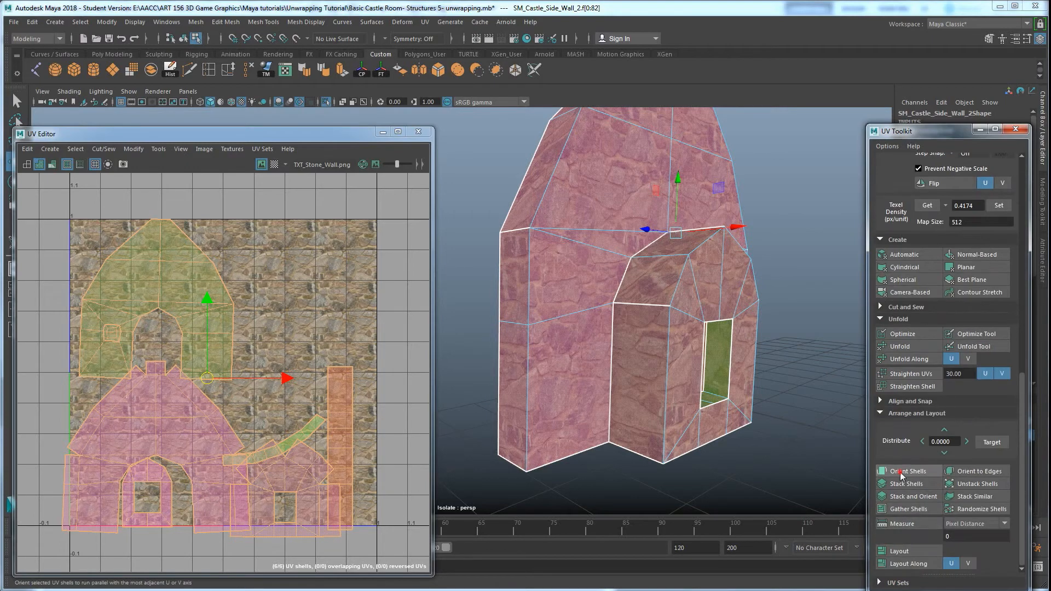
pyautogui.click(900, 472)
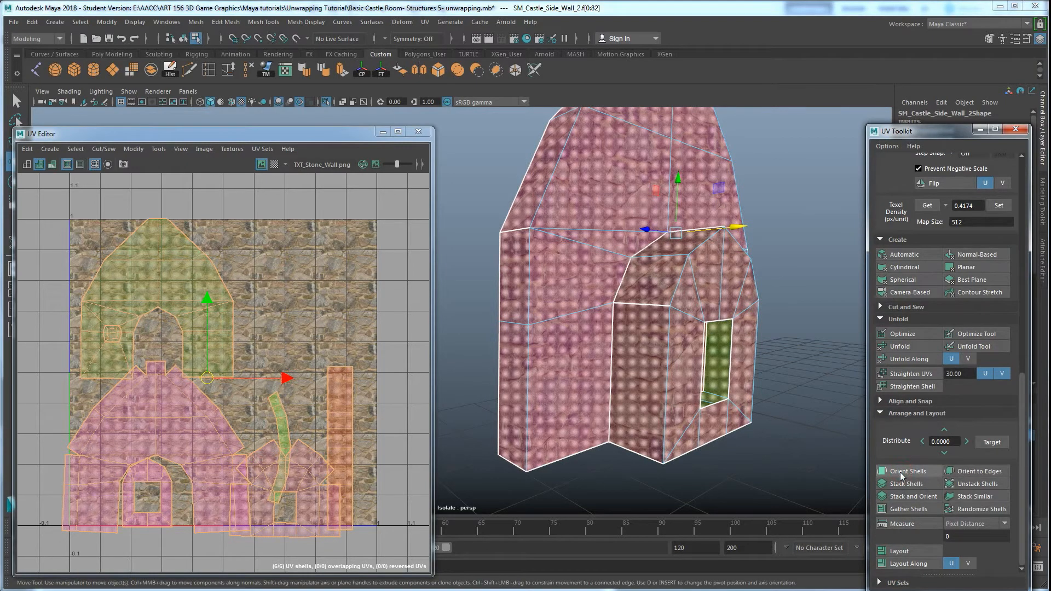
# Try an automatic layout of all UV shells, check the stone direction on both wall faces, and undo the layout
pyautogui.click(902, 553)
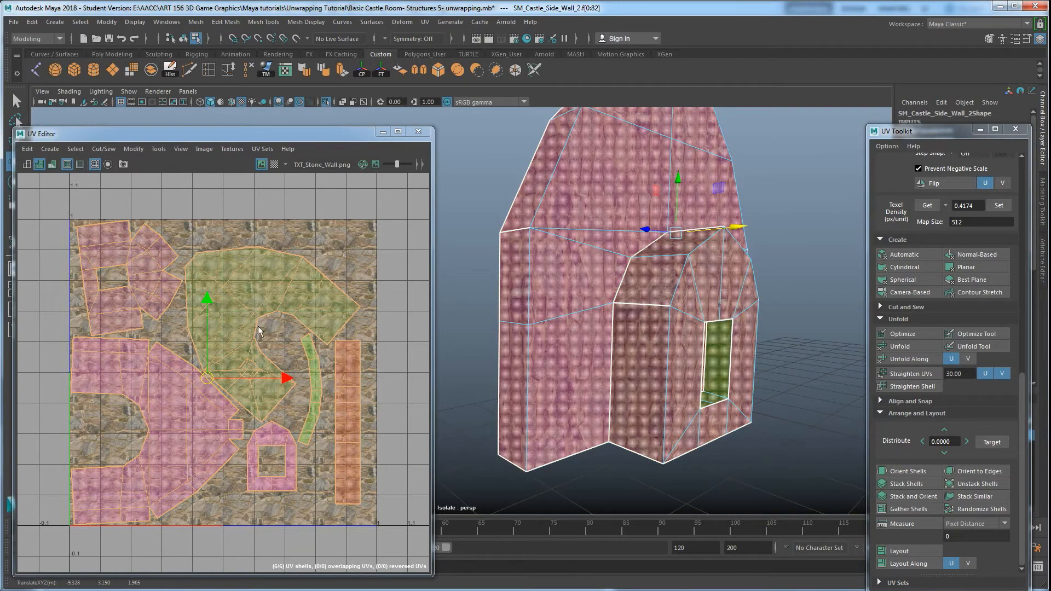
pyautogui.keyDown('alt'); pyautogui.moveTo(619, 356); pyautogui.dragTo(539, 352); pyautogui.keyUp('alt')
pyautogui.scroll(-2, 574, 269)
pyautogui.keyDown('alt'); pyautogui.moveTo(574, 269); pyautogui.dragTo(682, 219); pyautogui.keyUp('alt')
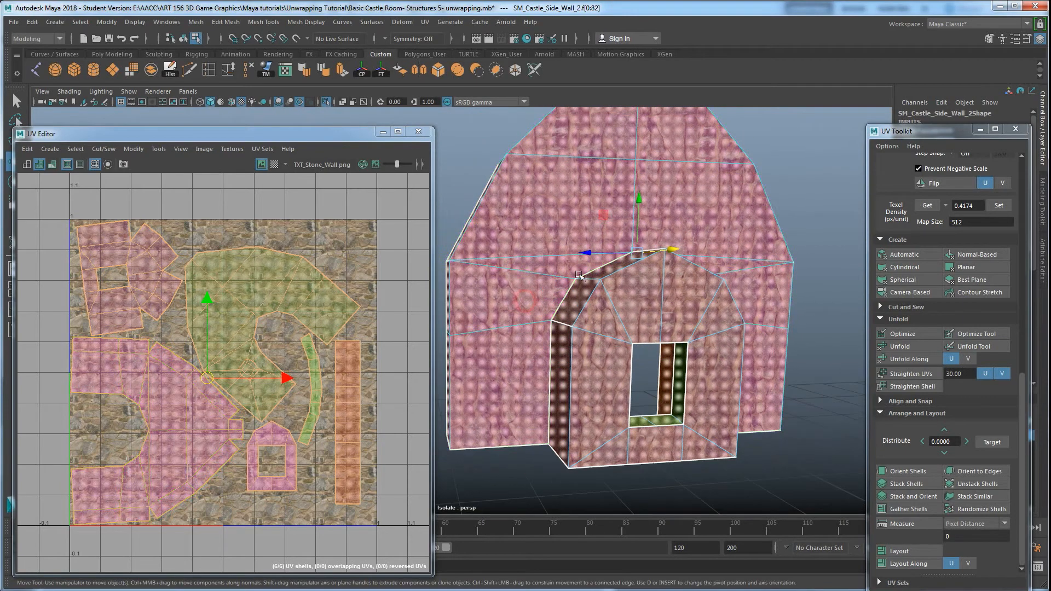
pyautogui.keyDown('alt'); pyautogui.moveTo(558, 252); pyautogui.dragTo(761, 263); pyautogui.keyUp('alt')
pyautogui.moveTo(553, 317)
pyautogui.keyDown('alt'); pyautogui.mouseDown()
pyautogui.moveTo(615, 342)
pyautogui.moveTo(567, 364)
pyautogui.moveTo(605, 348)
pyautogui.mouseUp(); pyautogui.keyUp('alt')
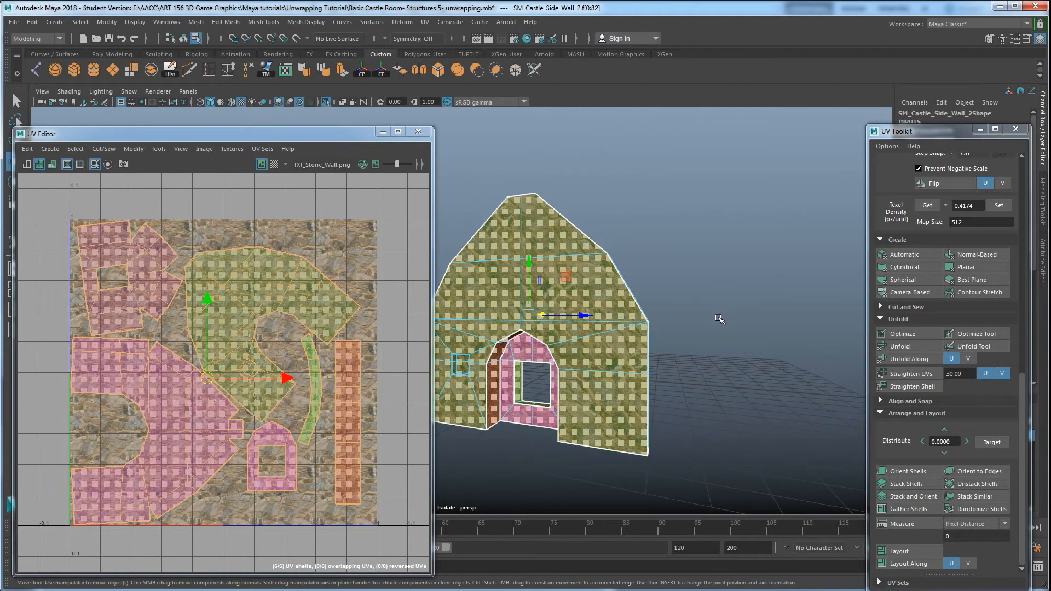
pyautogui.scroll(4, 719, 319)
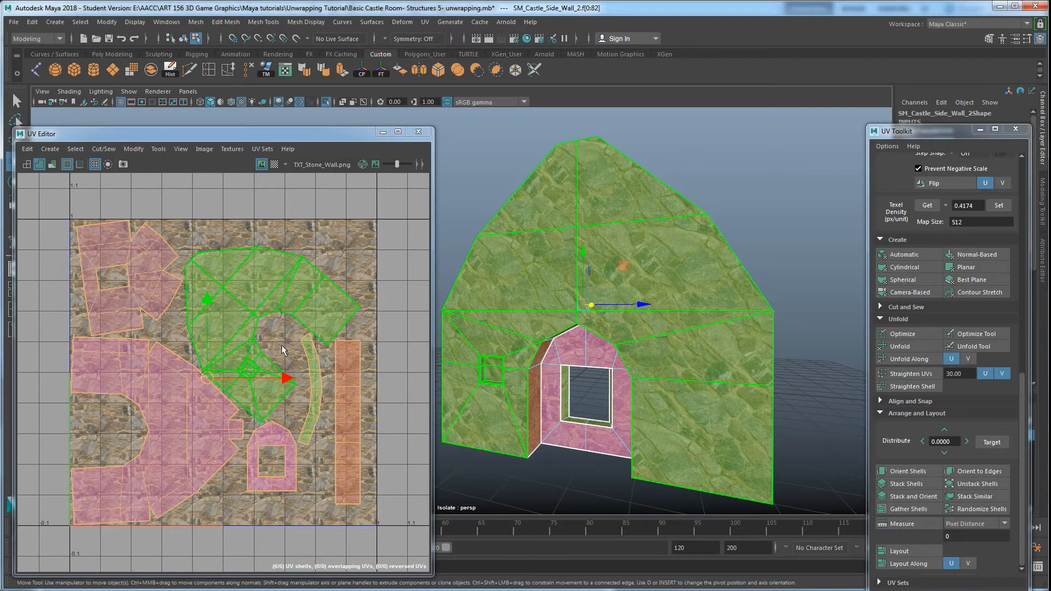
pyautogui.keyDown('alt'); pyautogui.moveTo(284, 346); pyautogui.dragTo(291, 346, button='middle'); pyautogui.keyUp('alt')
pyautogui.hotkey('ctrl', 'z')
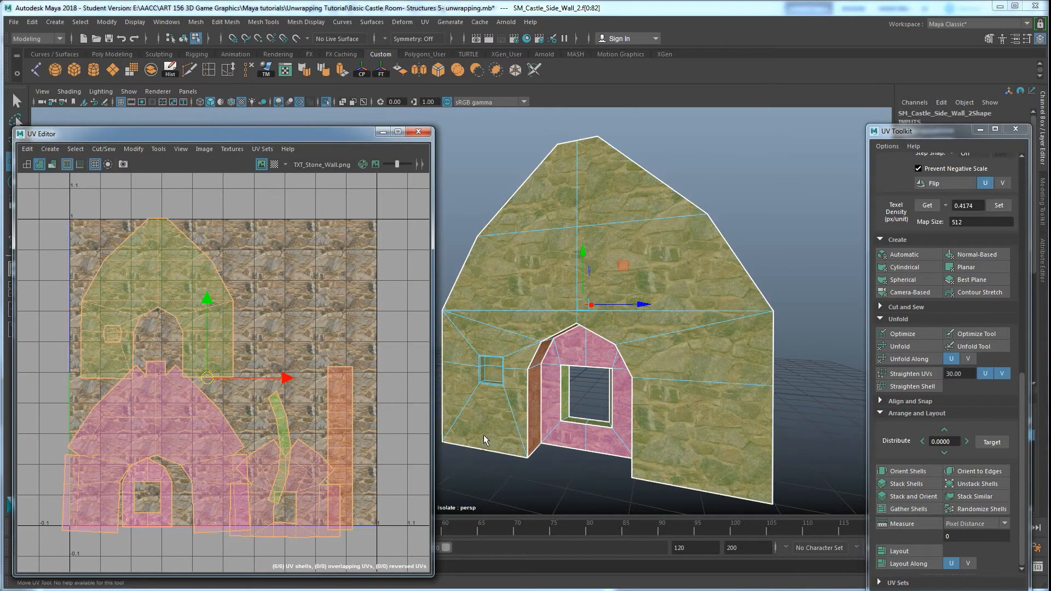
# Lay out all UV shells with the Legacy method, Uniform scale, Shape stacking, Rotate set to None and the 256 Map spacing preset
pyautogui.keyDown('shift'); pyautogui.click(910, 551); pyautogui.keyUp('shift')
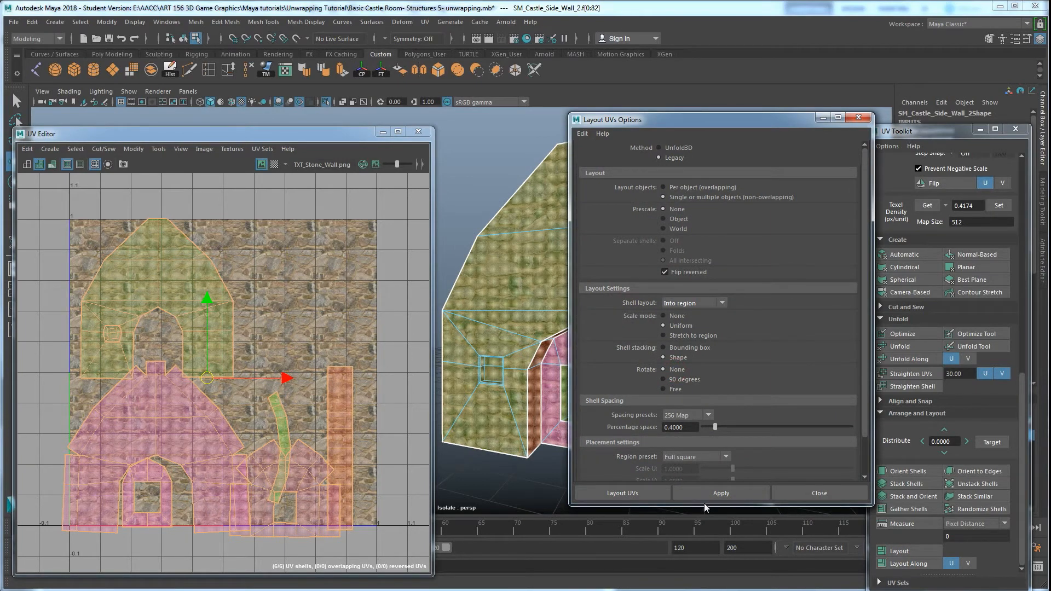
pyautogui.click(636, 495)
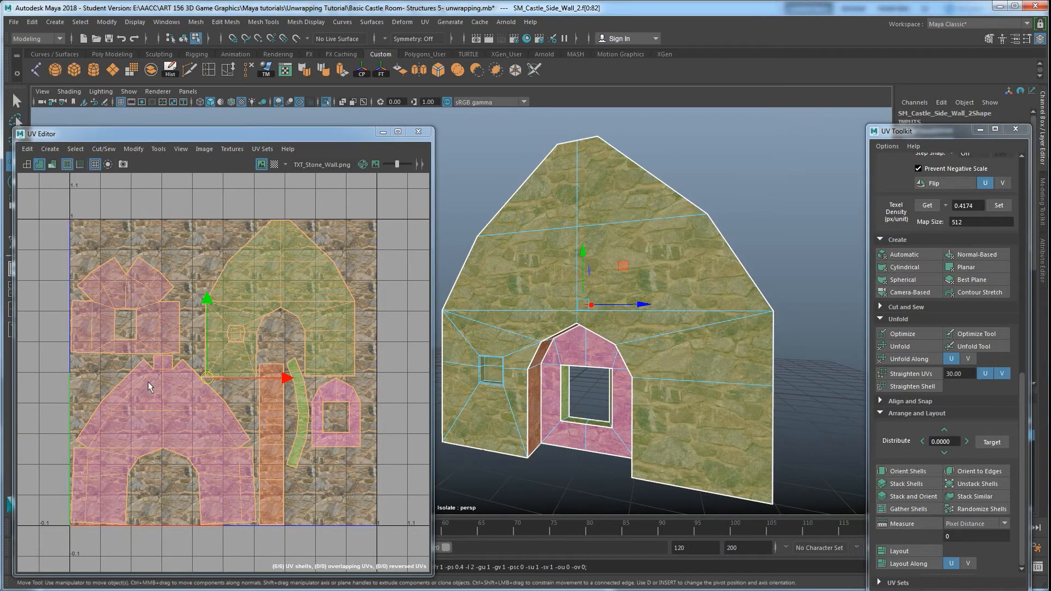
pyautogui.keyDown('alt'); pyautogui.moveTo(649, 335); pyautogui.dragTo(652, 353); pyautogui.keyUp('alt')
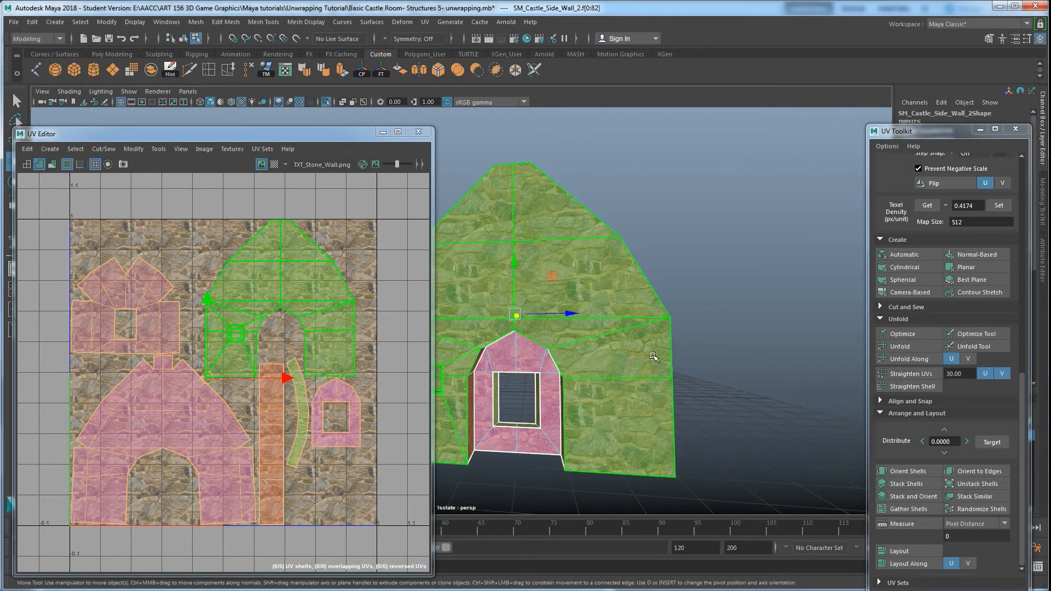
# Return to object selection, deselect the wall and examine the stone texture across its inner face
pyautogui.moveTo(576, 276); pyautogui.dragTo(623, 259, button='right')
pyautogui.keyDown('alt'); pyautogui.moveTo(652, 296); pyautogui.dragTo(691, 302); pyautogui.keyUp('alt')
pyautogui.click(774, 323)
pyautogui.keyDown('alt'); pyautogui.moveTo(664, 365); pyautogui.dragTo(691, 359, button='middle'); pyautogui.keyUp('alt')
pyautogui.scroll(2, 691, 359)
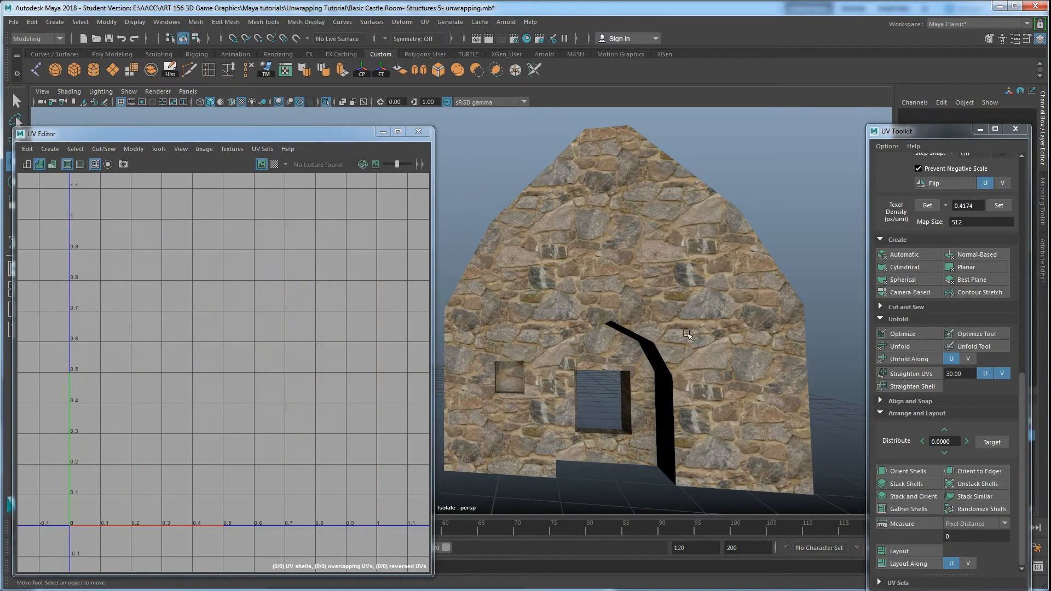
pyautogui.keyDown('alt'); pyautogui.moveTo(647, 324); pyautogui.dragTo(688, 325, button='middle'); pyautogui.keyUp('alt')
pyautogui.keyDown('alt'); pyautogui.moveTo(715, 331); pyautogui.dragTo(630, 310); pyautogui.keyUp('alt')
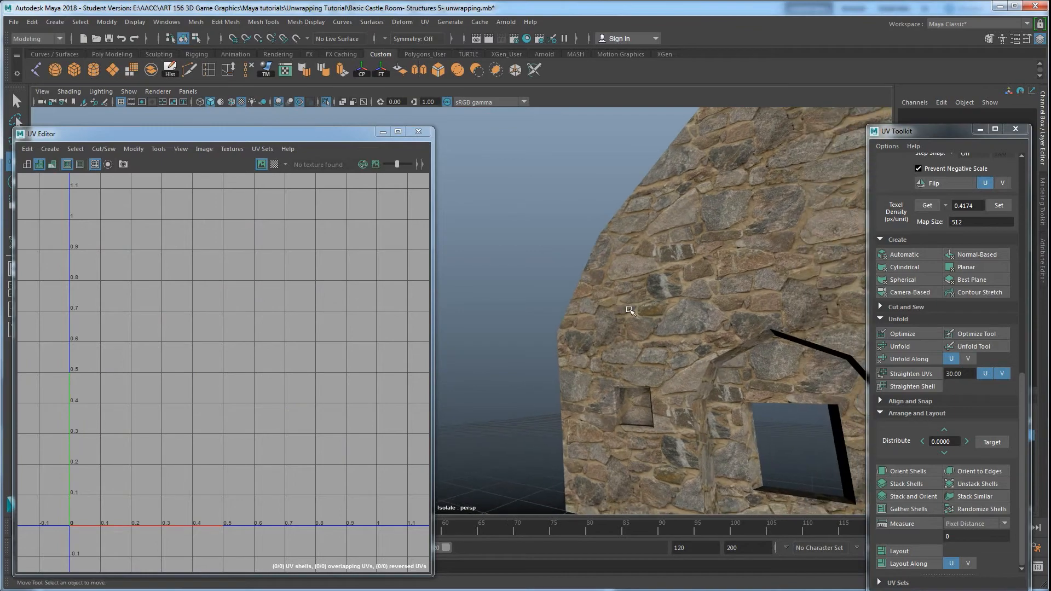
# Frame the side wall and examine the texture seam where the inner face meets the alcove's inner side
pyautogui.click(676, 302)
pyautogui.press('f')
pyautogui.keyDown('alt'); pyautogui.moveTo(518, 348); pyautogui.dragTo(623, 349, button='middle'); pyautogui.keyUp('alt')
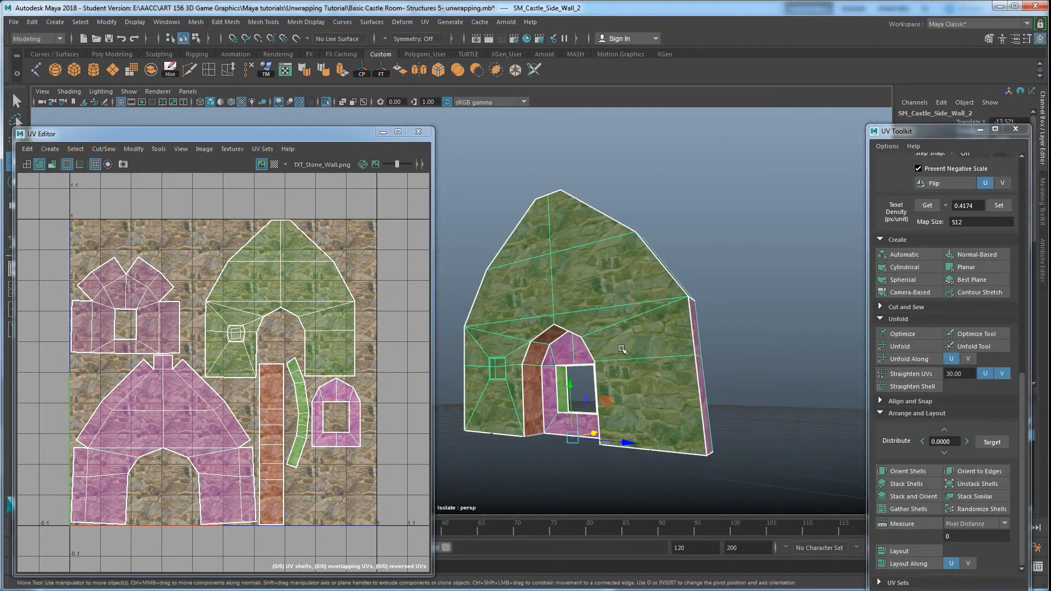
pyautogui.scroll(3, 597, 350)
pyautogui.keyDown('alt'); pyautogui.moveTo(603, 327); pyautogui.dragTo(621, 381); pyautogui.keyUp('alt')
pyautogui.scroll(3, 542, 338)
pyautogui.click(547, 471)
pyautogui.scroll(3, 620, 389)
pyautogui.keyDown('alt'); pyautogui.moveTo(619, 401); pyautogui.dragTo(620, 353, button='middle'); pyautogui.keyUp('alt')
pyautogui.moveTo(620, 354)
pyautogui.keyDown('alt'); pyautogui.mouseDown()
pyautogui.moveTo(607, 352)
pyautogui.moveTo(604, 366)
pyautogui.mouseUp(); pyautogui.keyUp('alt')
pyautogui.click(603, 373)
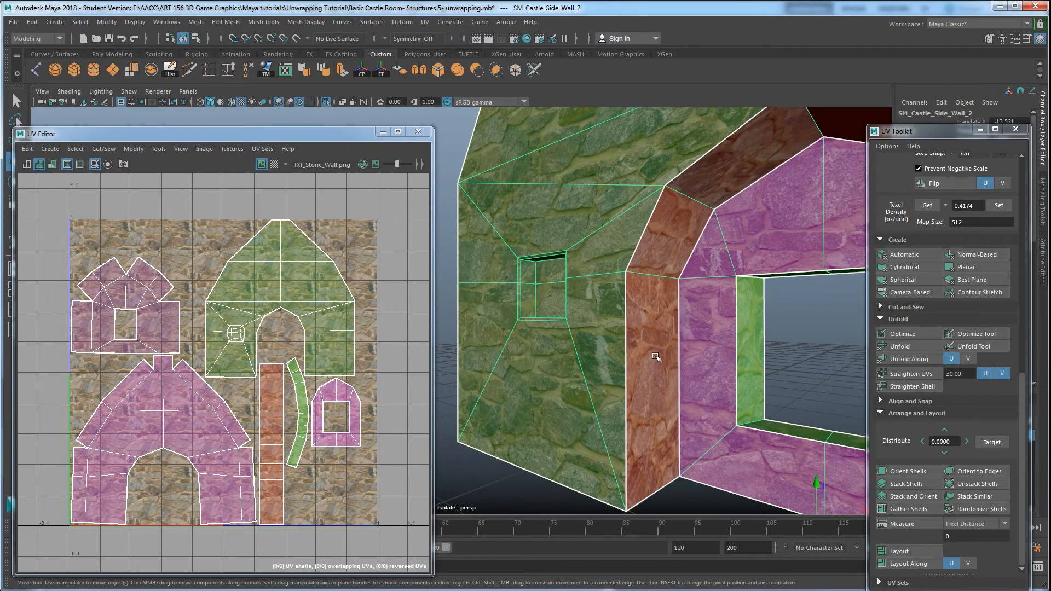
pyautogui.scroll(5, 615, 404)
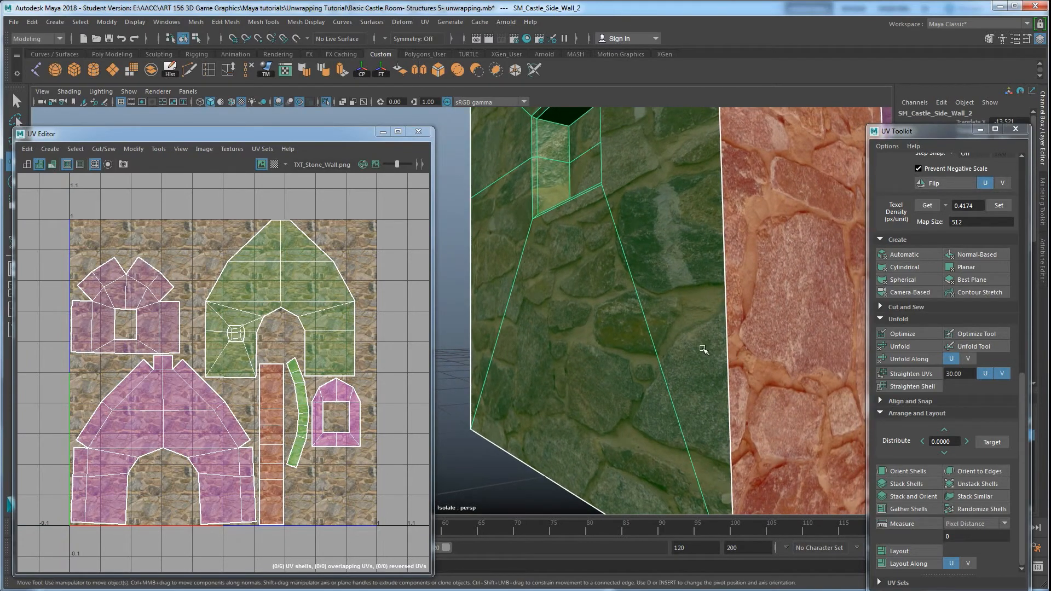
pyautogui.click(502, 494)
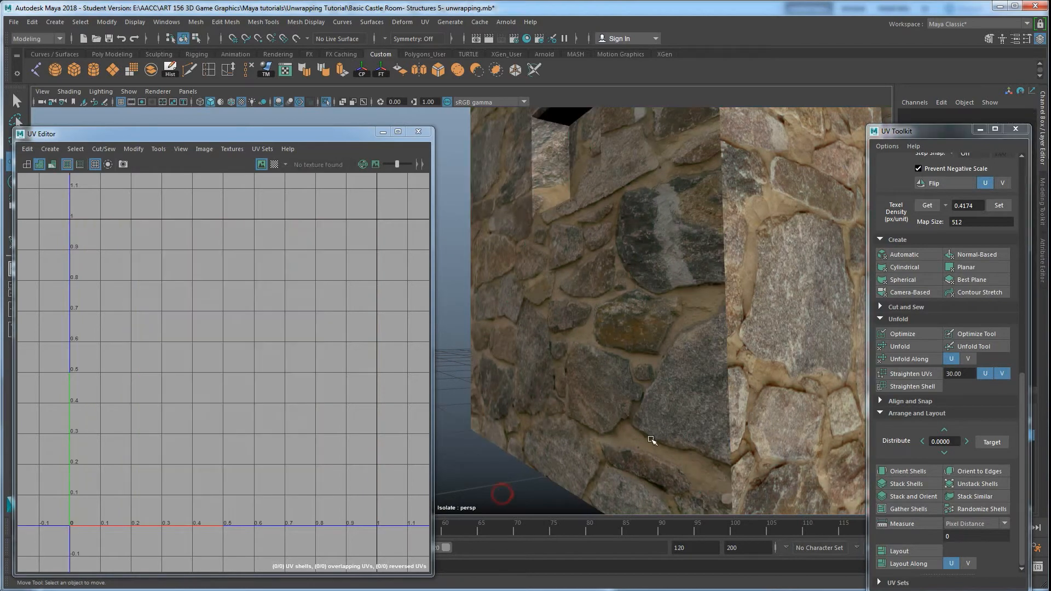
pyautogui.keyDown('alt'); pyautogui.moveTo(712, 242); pyautogui.dragTo(664, 401); pyautogui.keyUp('alt')
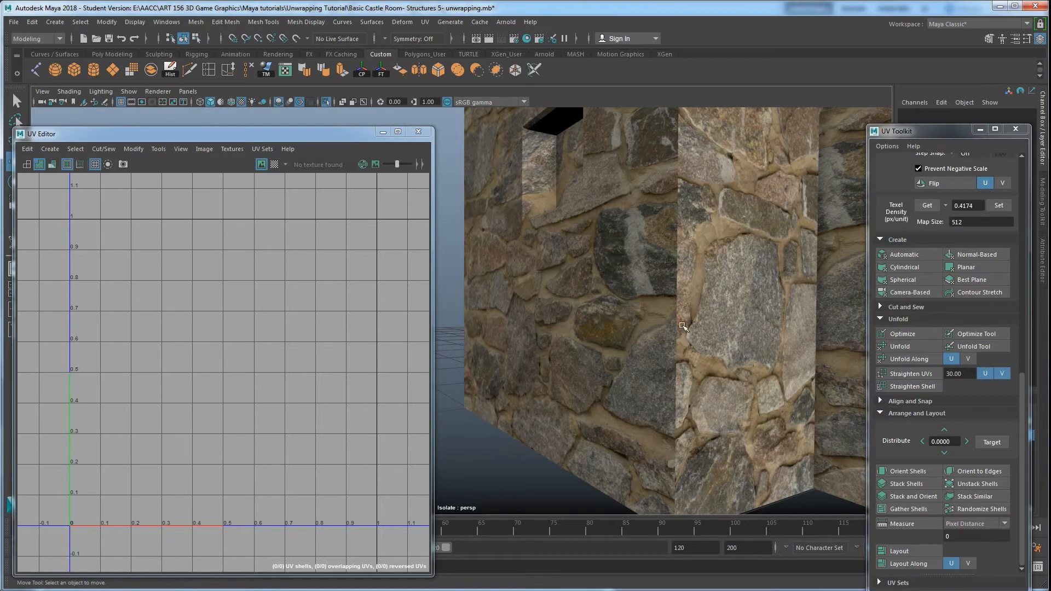
pyautogui.scroll(-4, 681, 320)
pyautogui.keyDown('alt'); pyautogui.moveTo(739, 310); pyautogui.dragTo(695, 343); pyautogui.keyUp('alt')
pyautogui.scroll(3, 693, 343)
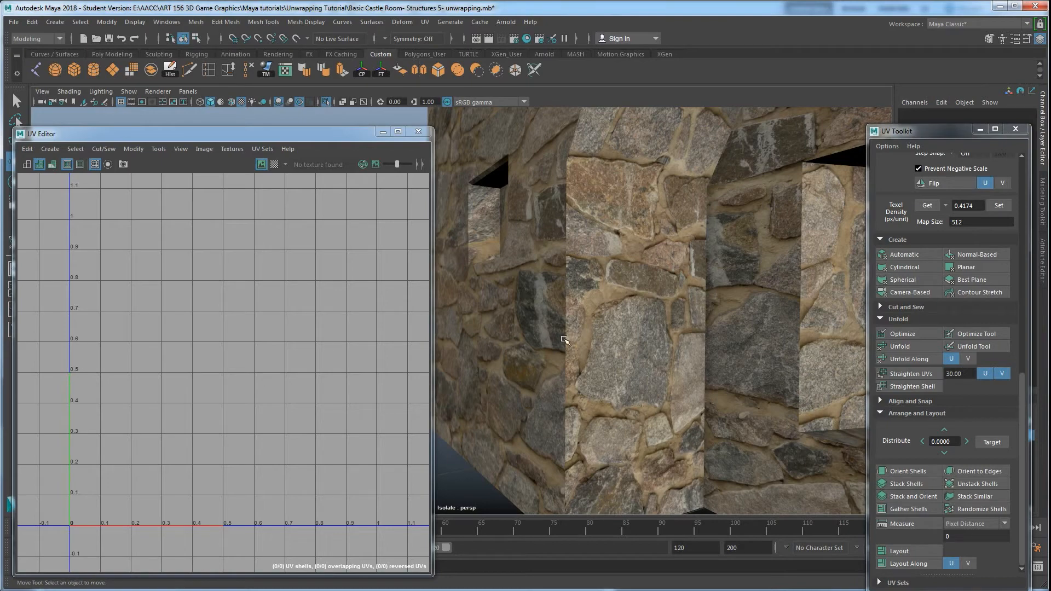
# Examine how the stone texture wraps around the wall's outer end corner and the protruding alcove
pyautogui.scroll(-4, 573, 386)
pyautogui.keyDown('alt'); pyautogui.moveTo(642, 360); pyautogui.dragTo(690, 362); pyautogui.keyUp('alt')
pyautogui.keyDown('alt'); pyautogui.moveTo(619, 367); pyautogui.dragTo(827, 382, button='middle'); pyautogui.keyUp('alt')
pyautogui.scroll(4, 721, 347)
pyautogui.keyDown('alt'); pyautogui.moveTo(722, 347); pyautogui.dragTo(609, 362); pyautogui.keyUp('alt')
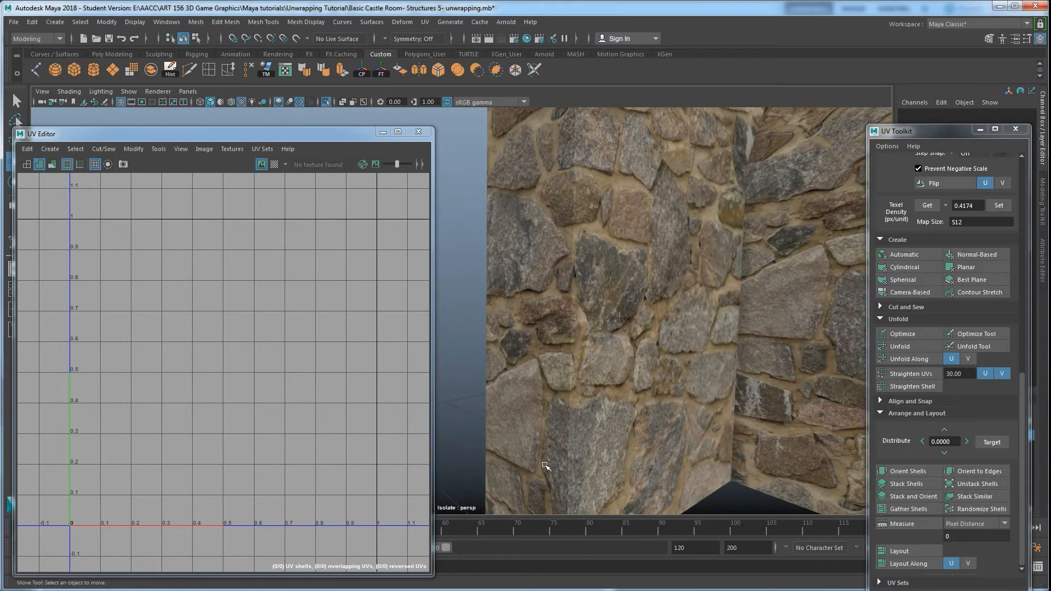
pyautogui.keyDown('alt'); pyautogui.moveTo(546, 466); pyautogui.dragTo(593, 340); pyautogui.keyUp('alt')
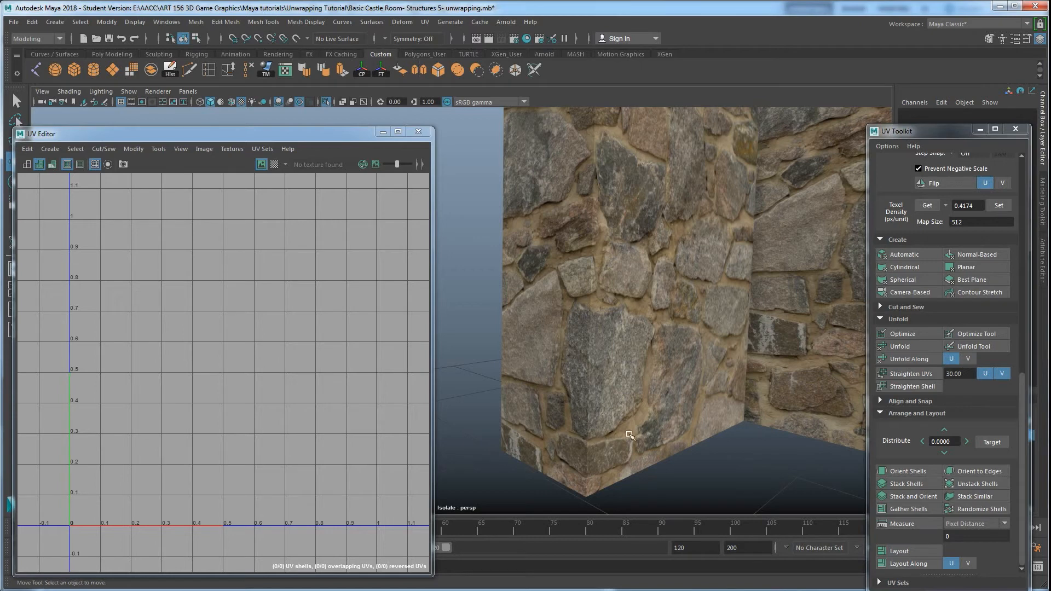
pyautogui.keyDown('alt'); pyautogui.moveTo(597, 415); pyautogui.dragTo(587, 351); pyautogui.keyUp('alt')
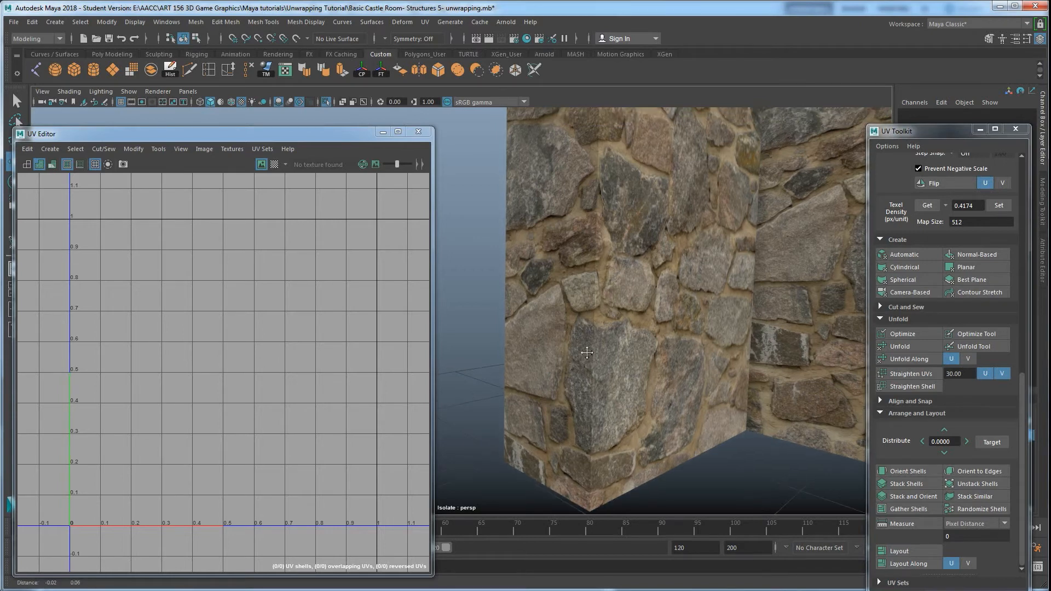
pyautogui.scroll(-3, 640, 321)
pyautogui.keyDown('alt'); pyautogui.moveTo(640, 322); pyautogui.dragTo(640, 305); pyautogui.keyUp('alt')
pyautogui.keyDown('alt'); pyautogui.moveTo(606, 246); pyautogui.dragTo(628, 306, button='middle'); pyautogui.keyUp('alt')
pyautogui.scroll(-3, 599, 295)
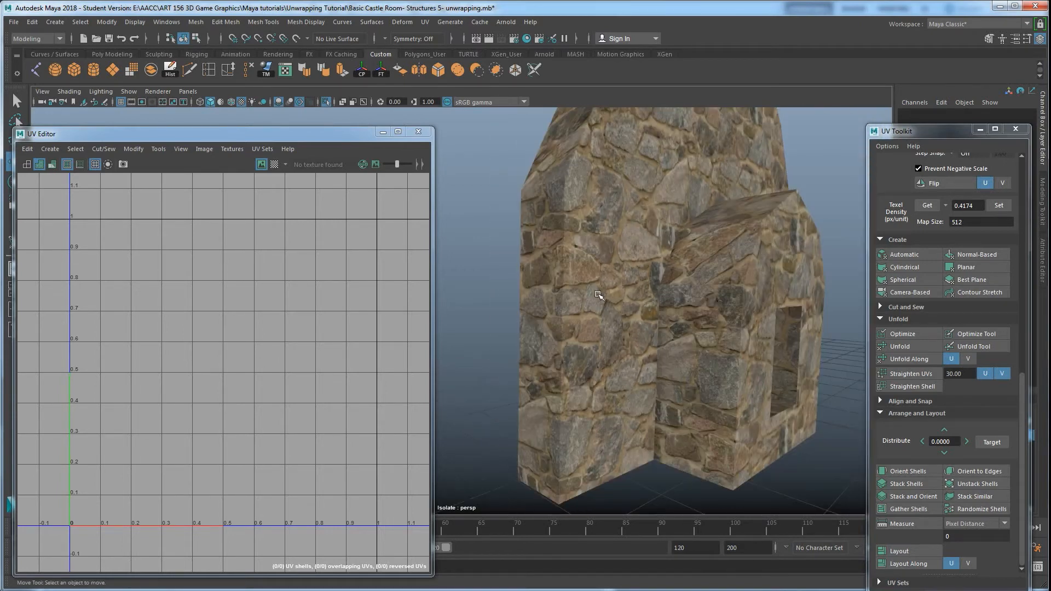
# Compare the wall's UV shell borders with the stone texture at its end edges and at the alcove junction
pyautogui.click(595, 329)
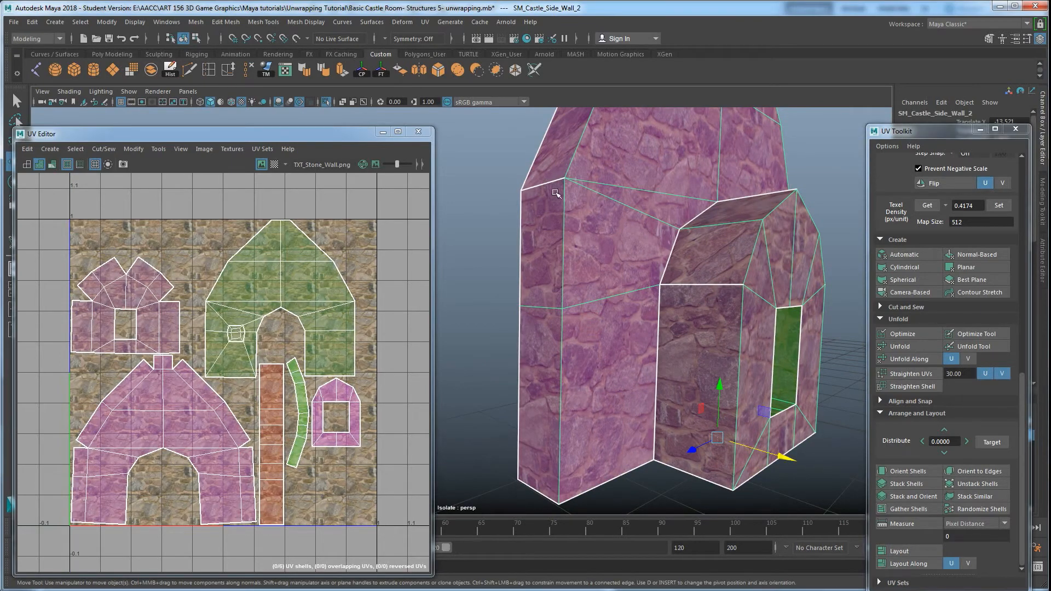
pyautogui.keyDown('alt'); pyautogui.moveTo(565, 341); pyautogui.dragTo(639, 422); pyautogui.keyUp('alt')
pyautogui.click(556, 352)
pyautogui.keyDown('alt'); pyautogui.moveTo(648, 408); pyautogui.dragTo(635, 416, button='right'); pyautogui.keyUp('alt')
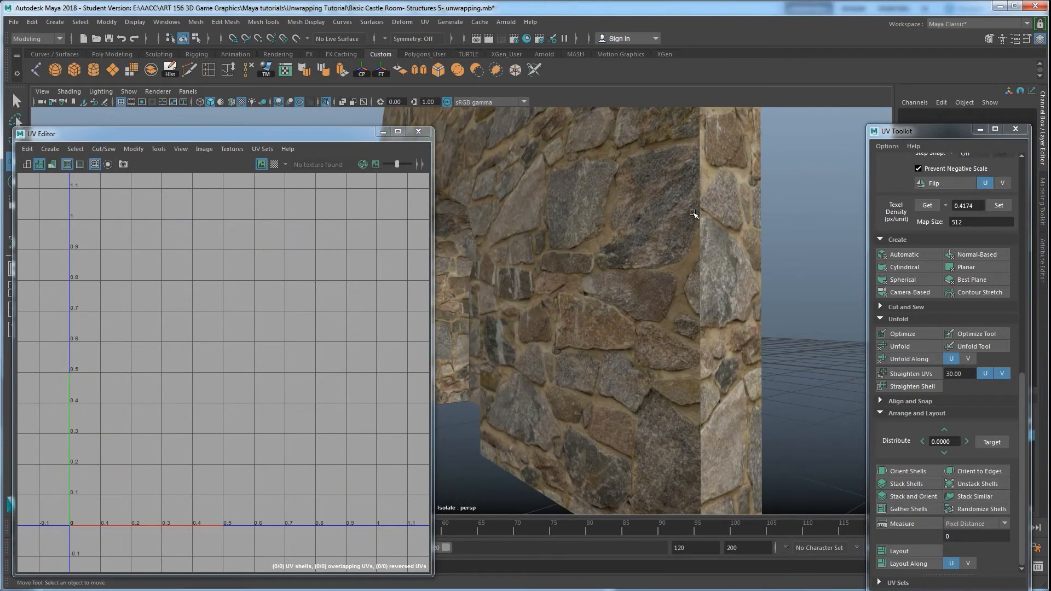
pyautogui.keyDown('alt'); pyautogui.moveTo(692, 261); pyautogui.dragTo(683, 310, button='right'); pyautogui.keyUp('alt')
pyautogui.keyDown('alt'); pyautogui.moveTo(683, 310); pyautogui.dragTo(566, 309); pyautogui.keyUp('alt')
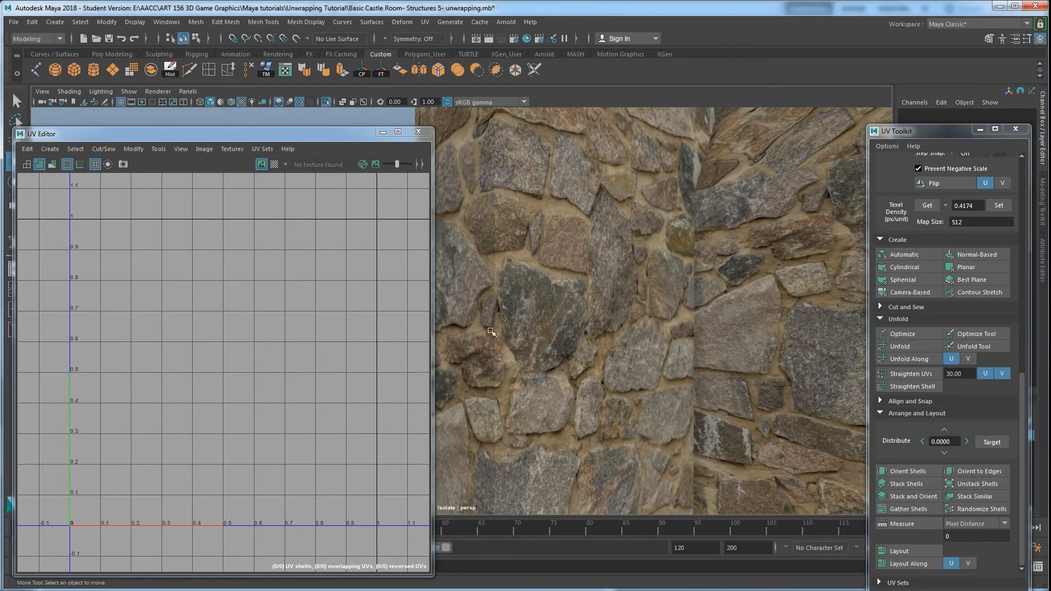
pyautogui.scroll(-3, 505, 389)
pyautogui.keyDown('alt'); pyautogui.moveTo(491, 305); pyautogui.dragTo(629, 347); pyautogui.keyUp('alt')
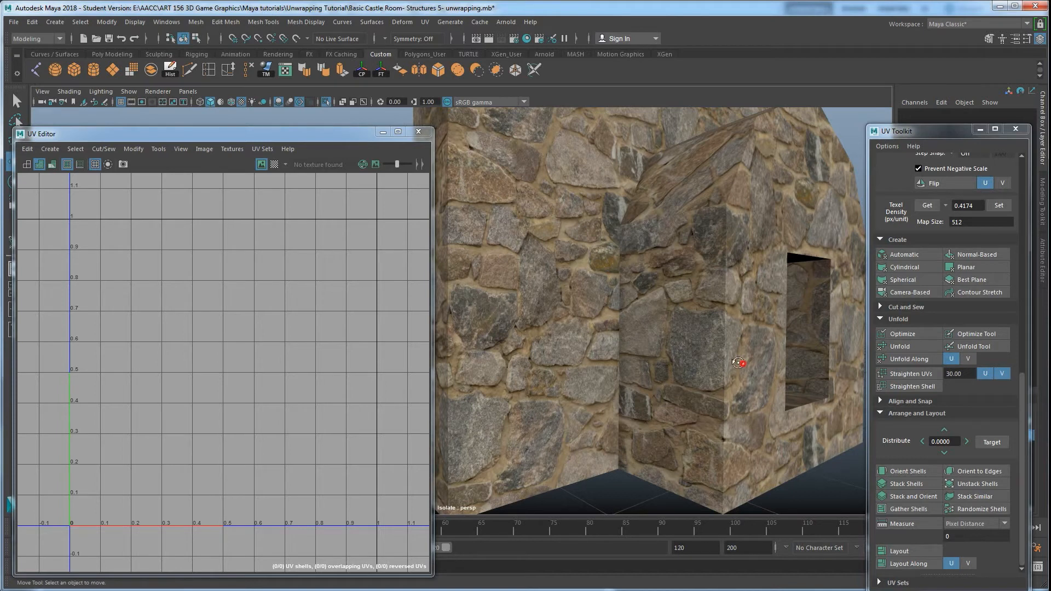
# Examine the stone texture at the alcove's outer corner and inside the small square niche in the wall's opposite face
pyautogui.scroll(2, 737, 352)
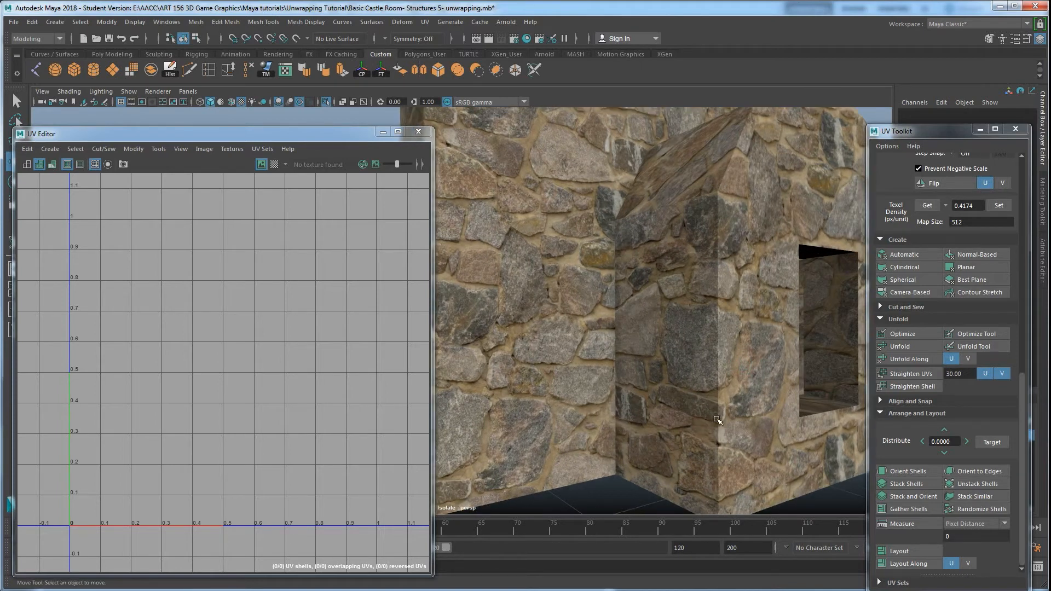
pyautogui.scroll(-3, 710, 291)
pyautogui.keyDown('alt'); pyautogui.moveTo(711, 291); pyautogui.dragTo(649, 338); pyautogui.keyUp('alt')
pyautogui.scroll(-6, 629, 305)
pyautogui.scroll(7, 611, 349)
pyautogui.keyDown('alt'); pyautogui.moveTo(611, 349); pyautogui.dragTo(558, 326, button='middle'); pyautogui.keyUp('alt')
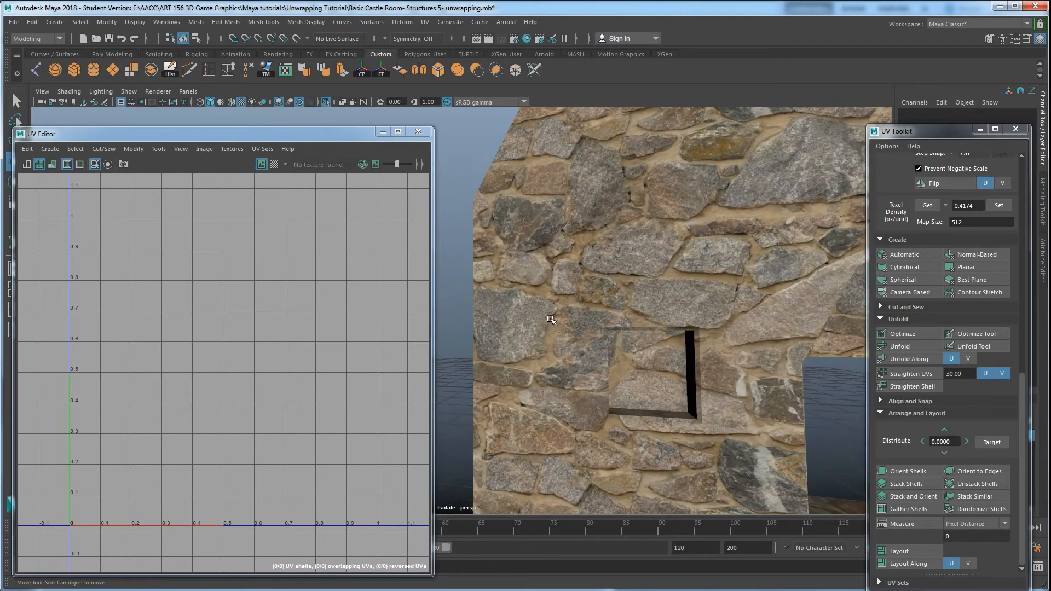
pyautogui.keyDown('alt'); pyautogui.moveTo(559, 326); pyautogui.dragTo(591, 350); pyautogui.keyUp('alt')
pyautogui.keyDown('alt'); pyautogui.moveTo(673, 357); pyautogui.dragTo(684, 355, button='middle'); pyautogui.keyUp('alt')
pyautogui.keyDown('alt'); pyautogui.moveTo(685, 354); pyautogui.dragTo(703, 340); pyautogui.keyUp('alt')
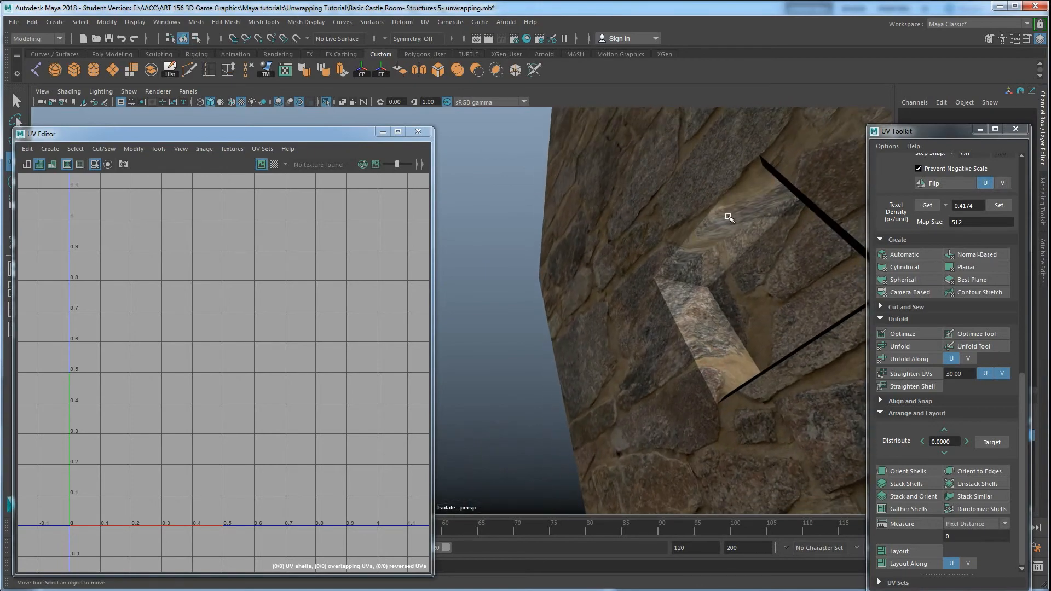
# Select the side wall and check the niche for UV distortion with the checker map, switching back to the stone texture
pyautogui.click(744, 297)
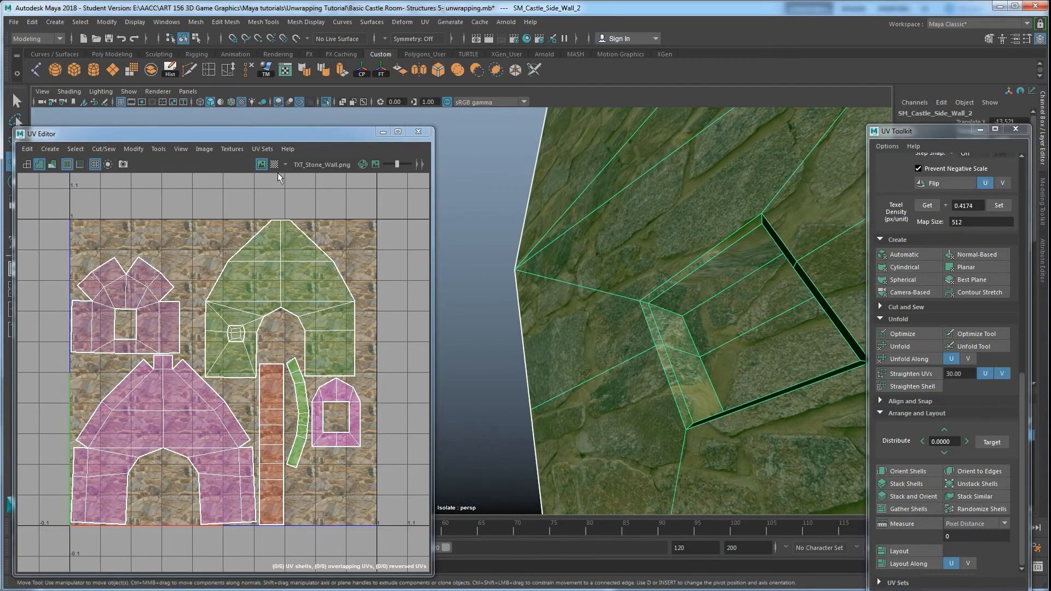
pyautogui.click(274, 164)
pyautogui.keyDown('alt'); pyautogui.moveTo(674, 314); pyautogui.dragTo(727, 308); pyautogui.keyUp('alt')
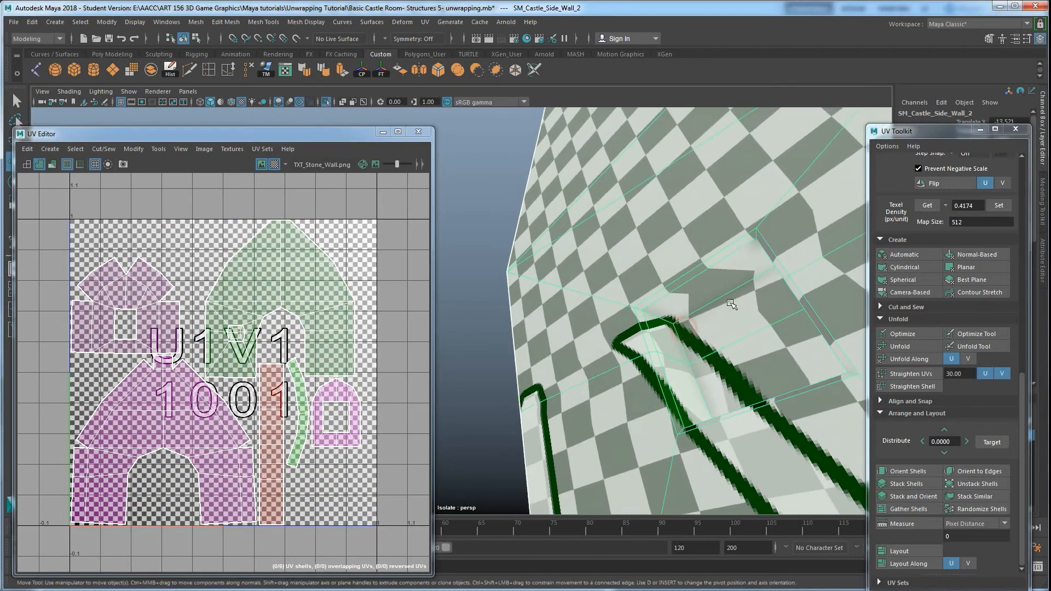
pyautogui.keyDown('alt'); pyautogui.moveTo(775, 390); pyautogui.dragTo(727, 316); pyautogui.keyUp('alt')
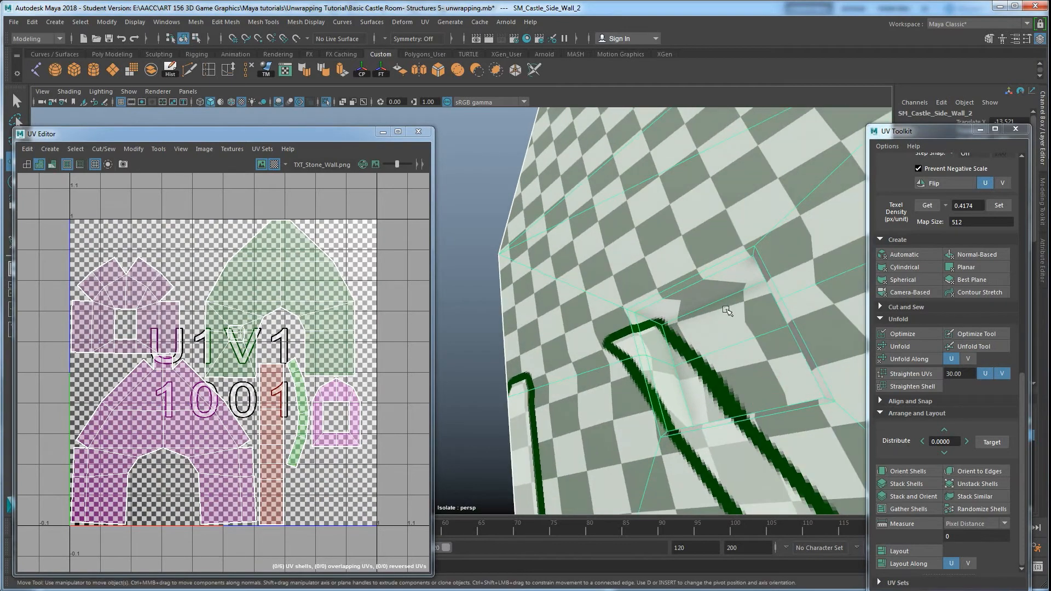
pyautogui.click(275, 164)
pyautogui.keyDown('alt'); pyautogui.moveTo(646, 315); pyautogui.dragTo(584, 361); pyautogui.keyUp('alt')
pyautogui.keyDown('alt'); pyautogui.moveTo(579, 314); pyautogui.dragTo(578, 318); pyautogui.keyUp('alt')
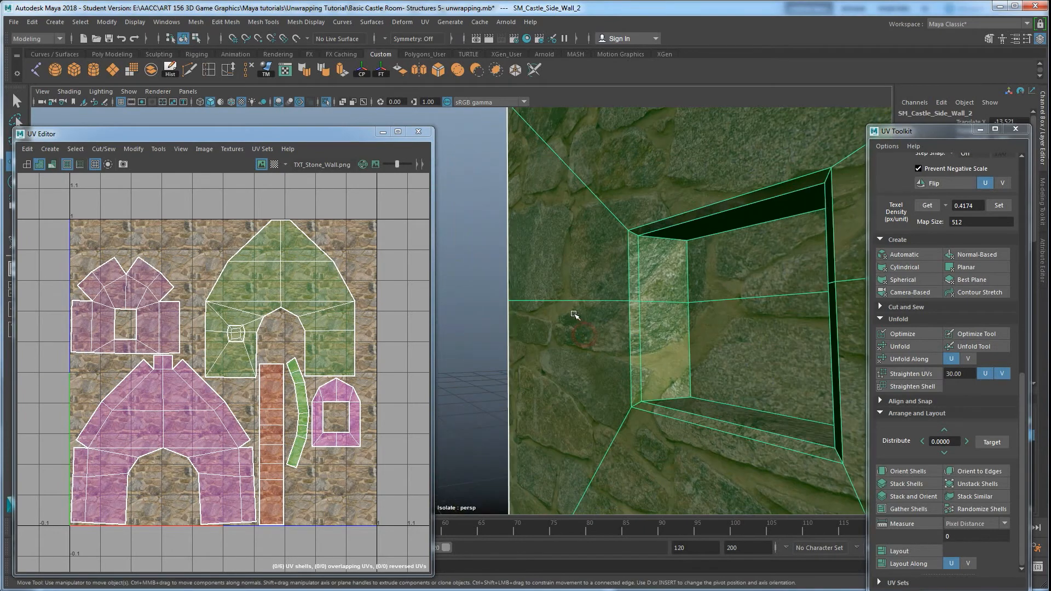
pyautogui.keyDown('alt'); pyautogui.moveTo(690, 329); pyautogui.dragTo(759, 372); pyautogui.keyUp('alt')
pyautogui.keyDown('alt'); pyautogui.moveTo(516, 361); pyautogui.dragTo(477, 377); pyautogui.keyUp('alt')
pyautogui.keyDown('alt'); pyautogui.moveTo(582, 294); pyautogui.dragTo(614, 321); pyautogui.keyUp('alt')
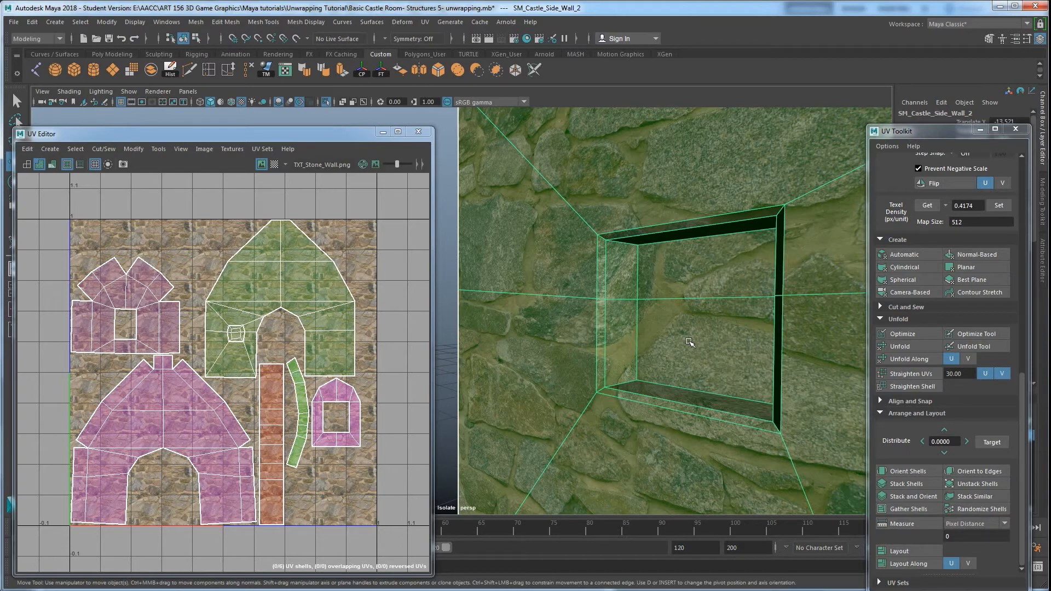
# Select the edges around the small niche's opening and cut the UVs along them
pyautogui.scroll(-2, 679, 336)
pyautogui.keyDown('alt'); pyautogui.moveTo(679, 337); pyautogui.dragTo(608, 325); pyautogui.keyUp('alt')
pyautogui.moveTo(628, 278); pyautogui.dragTo(620, 276, button='right')
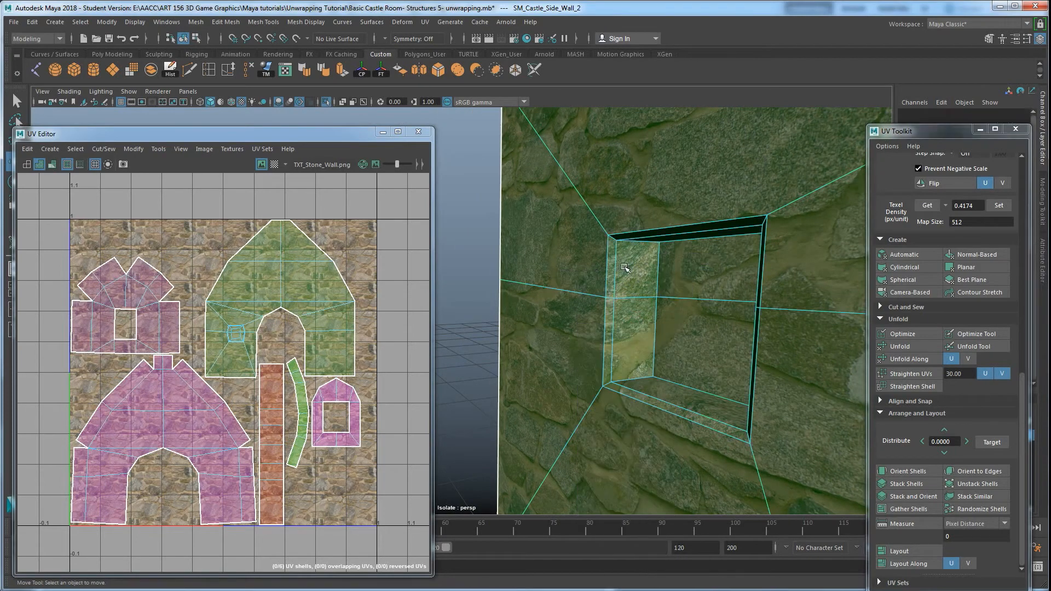
pyautogui.click(619, 277)
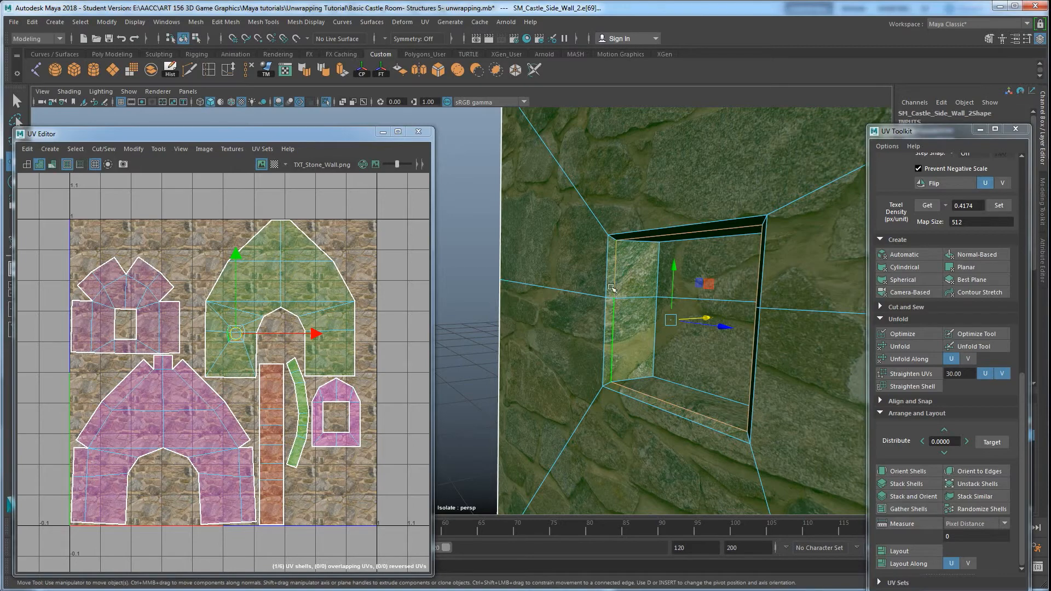
pyautogui.keyDown('shift'); pyautogui.click(639, 246); pyautogui.keyUp('shift')
pyautogui.keyDown('shift'); pyautogui.click(646, 373); pyautogui.keyUp('shift')
pyautogui.keyDown('alt'); pyautogui.moveTo(625, 397); pyautogui.dragTo(557, 296); pyautogui.keyUp('alt')
pyautogui.keyDown('shift'); pyautogui.click(620, 297); pyautogui.keyUp('shift')
pyautogui.keyDown('alt'); pyautogui.moveTo(555, 338); pyautogui.dragTo(525, 378); pyautogui.keyUp('alt')
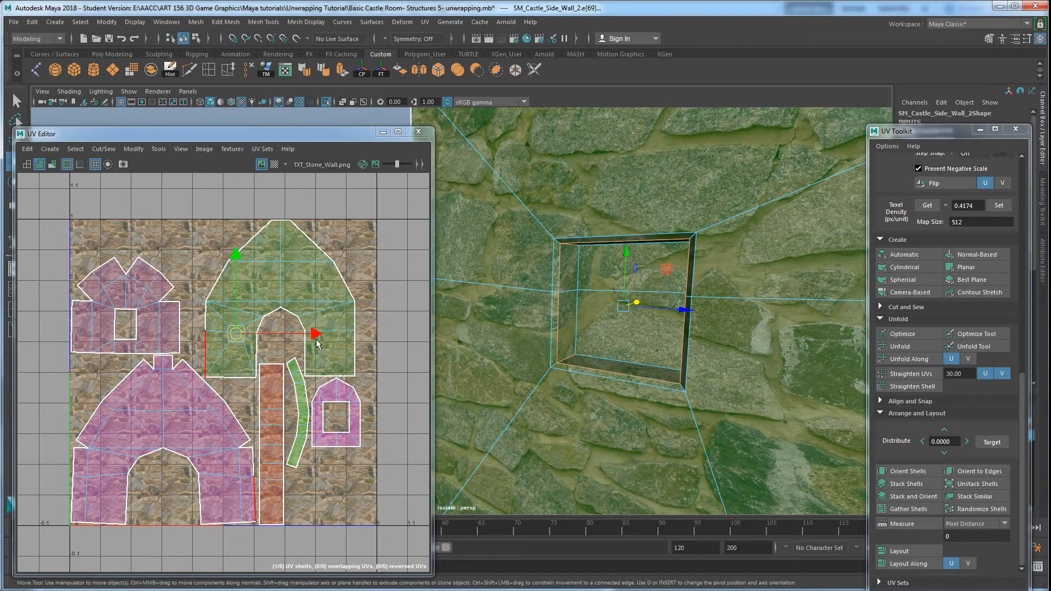
pyautogui.click(901, 307)
pyautogui.click(905, 338)
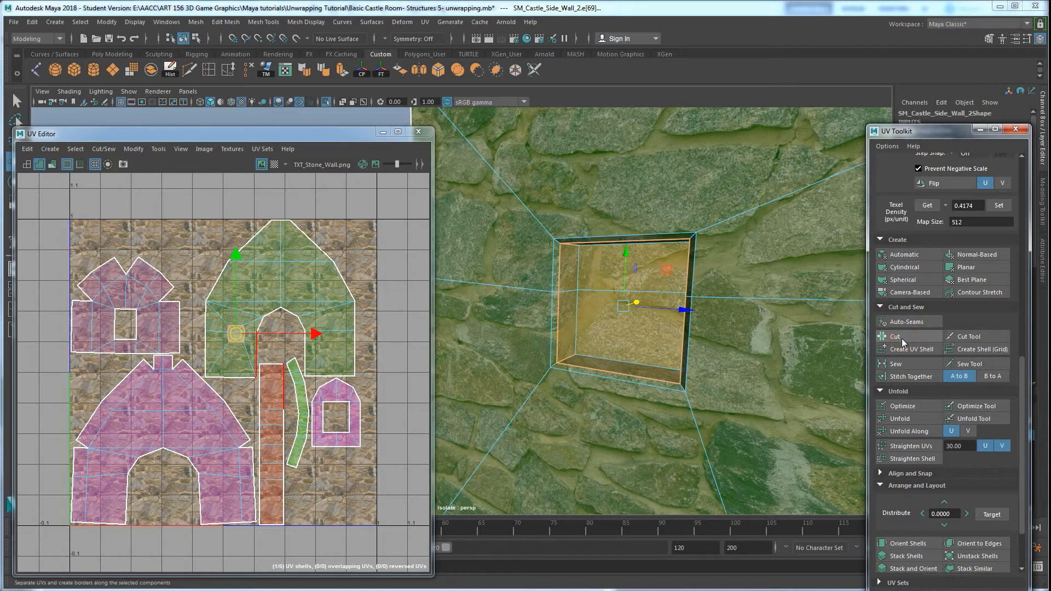
# Unfold the niche's separated UV shell, scale it down and move it clear of the wall shell
pyautogui.moveTo(591, 301)
pyautogui.mouseDown(button='right')
pyautogui.moveTo(629, 282)
pyautogui.moveTo(579, 313)
pyautogui.moveTo(589, 318)
pyautogui.mouseUp(button='right')
pyautogui.click(589, 317)
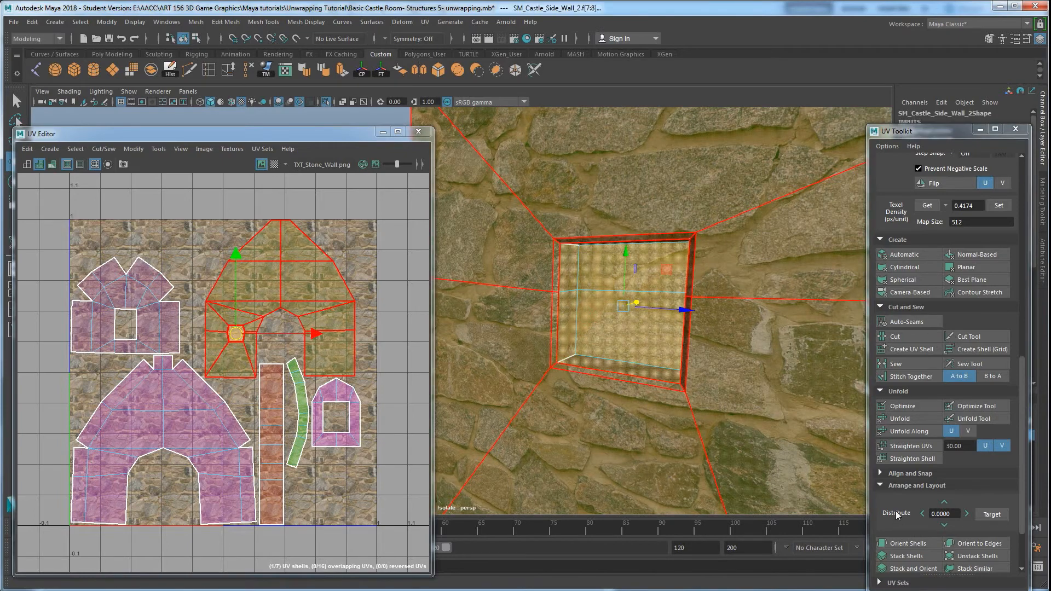
pyautogui.scroll(-3, 897, 515)
pyautogui.click(897, 347)
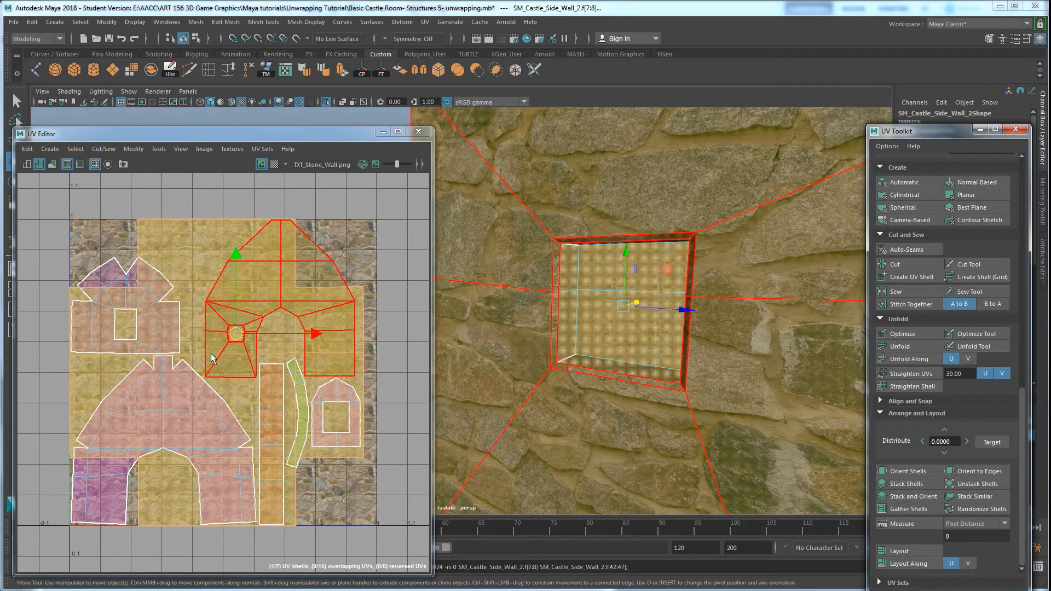
pyautogui.keyDown('alt'); pyautogui.moveTo(242, 367); pyautogui.dragTo(251, 371, button='middle'); pyautogui.keyUp('alt')
pyautogui.press('r')
pyautogui.moveTo(246, 341); pyautogui.dragTo(200, 342)
pyautogui.press('w')
pyautogui.keyDown('alt'); pyautogui.moveTo(245, 343); pyautogui.dragTo(264, 367, button='middle'); pyautogui.keyUp('alt')
pyautogui.moveTo(263, 366); pyautogui.dragTo(206, 230)
# Get the large wall shell's texel density of 0.4140 and apply it to the niche shell
pyautogui.click(327, 305)
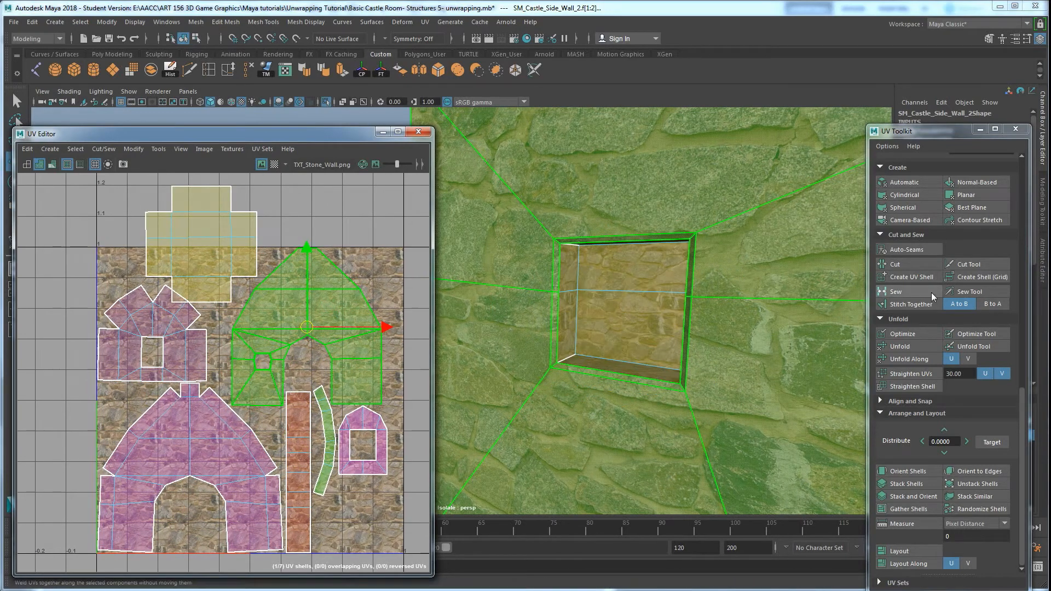
pyautogui.scroll(5, 934, 307)
pyautogui.click(931, 266)
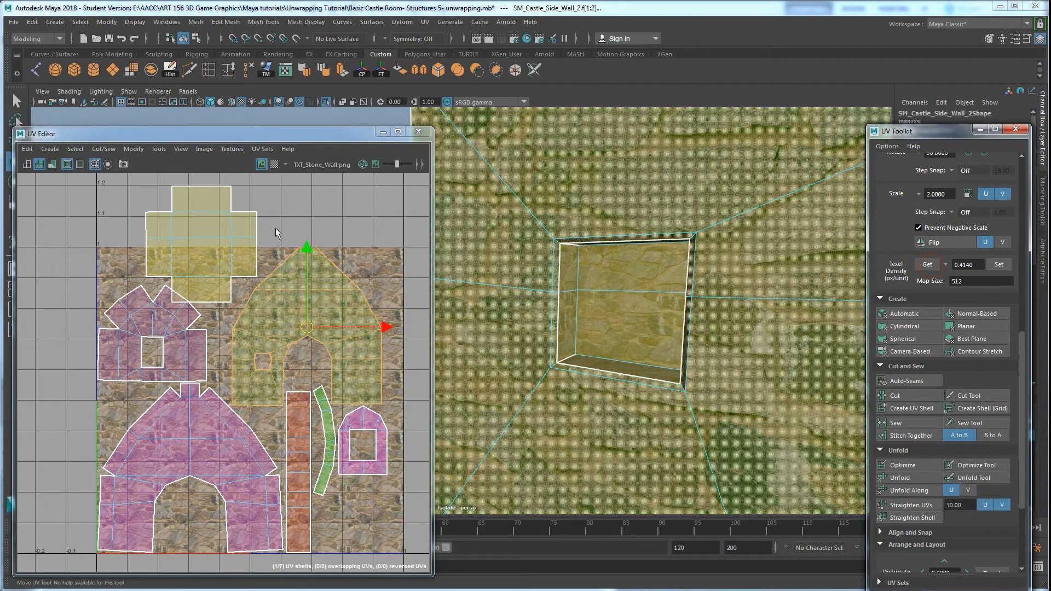
pyautogui.click(218, 228)
pyautogui.click(1007, 268)
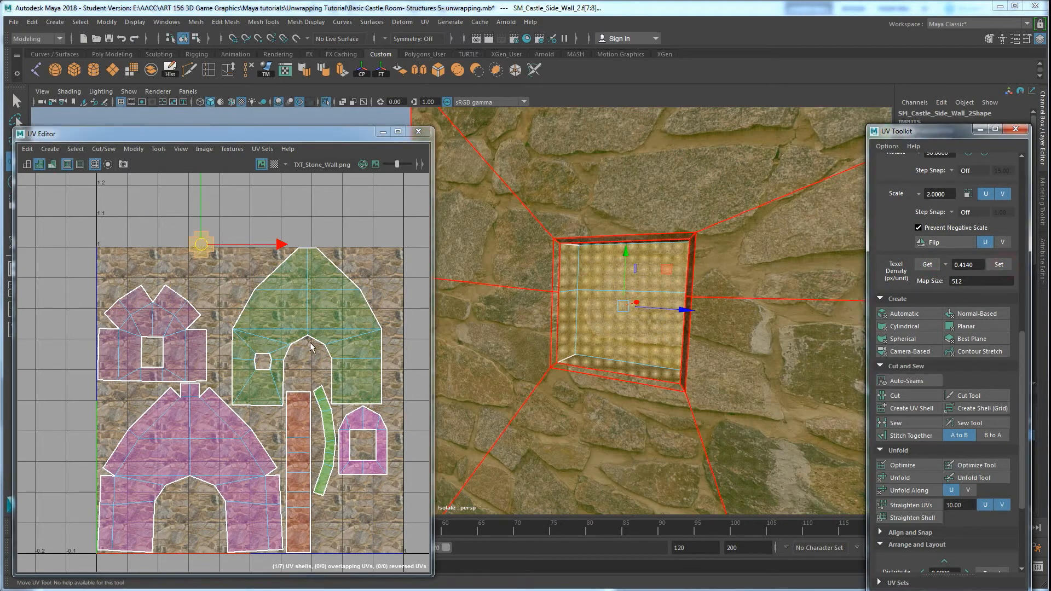
# Unfold the large wall shell that surrounds the niche and set its texel density to 0.4140
pyautogui.click(327, 304)
pyautogui.click(908, 478)
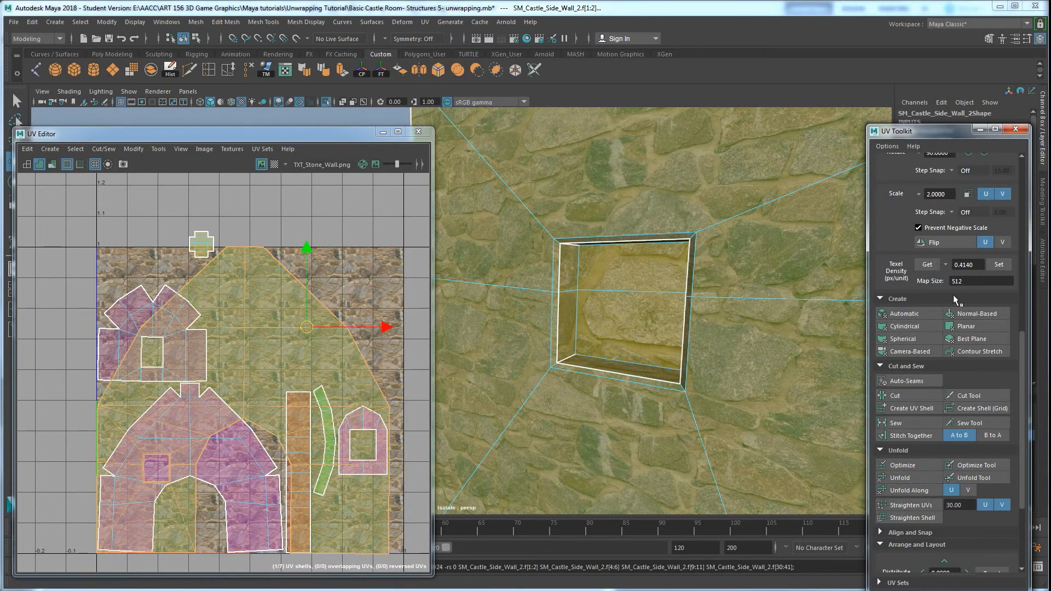
pyautogui.click(999, 265)
# Select all the side wall's UV shells and lay them out
pyautogui.moveTo(123, 223); pyautogui.dragTo(394, 509)
pyautogui.scroll(-4, 896, 538)
pyautogui.click(896, 554)
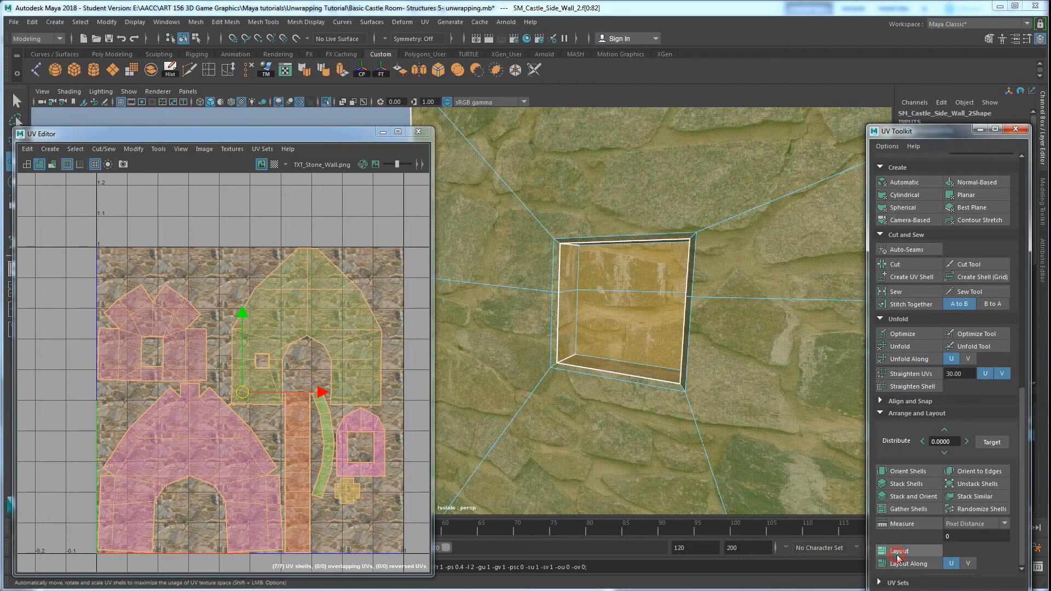
# Clear the shell selection, return to object selection and examine the stone texture on the niche's inner sides
pyautogui.keyDown('alt'); pyautogui.moveTo(591, 346); pyautogui.dragTo(513, 327); pyautogui.keyUp('alt')
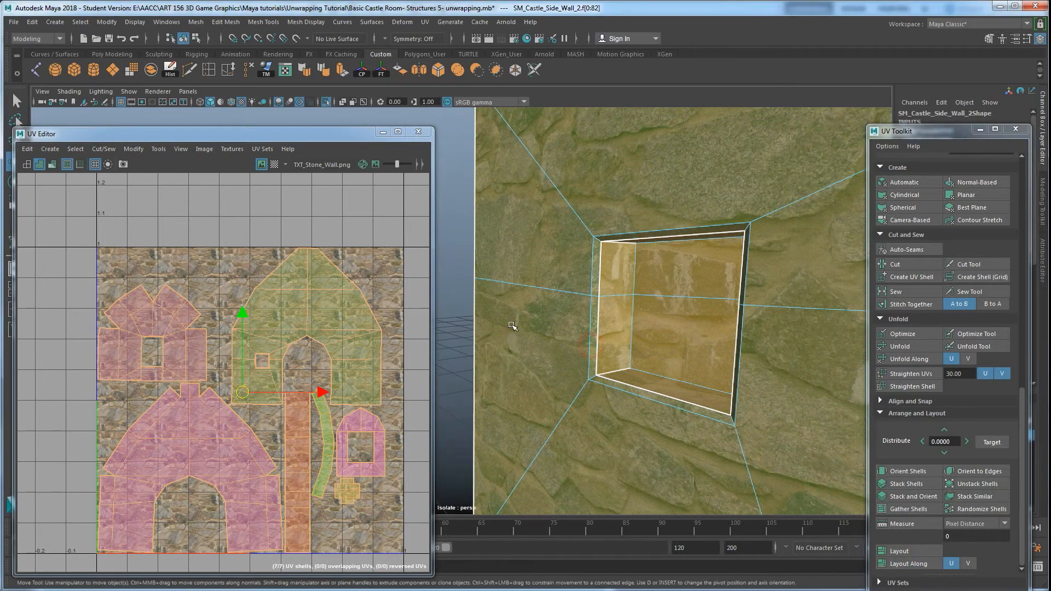
pyautogui.click(459, 294)
pyautogui.keyDown('alt'); pyautogui.moveTo(688, 341); pyautogui.dragTo(670, 270); pyautogui.keyUp('alt')
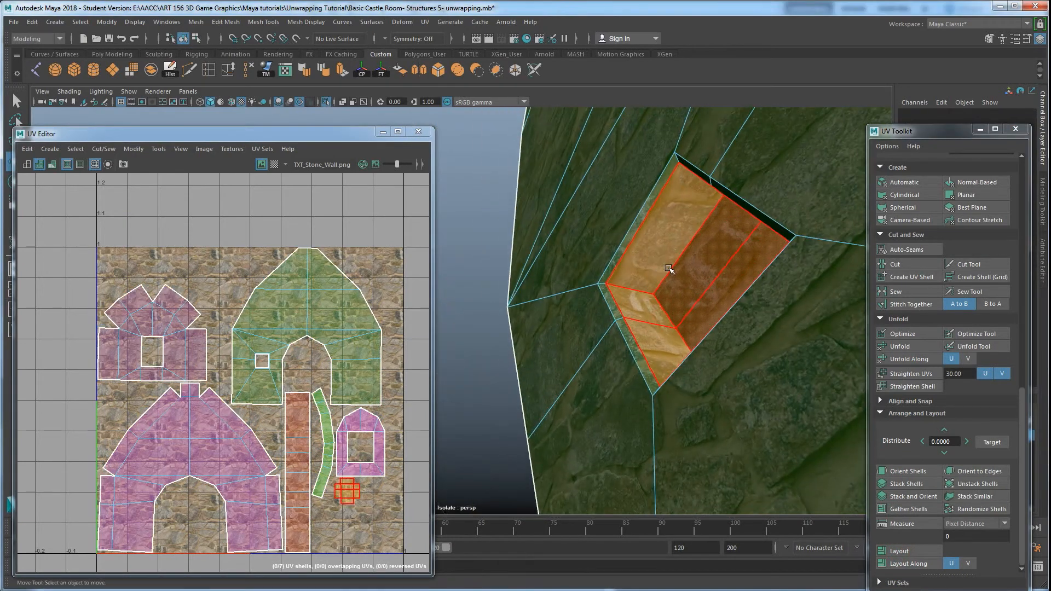
pyautogui.keyDown('alt'); pyautogui.moveTo(673, 226); pyautogui.dragTo(646, 313); pyautogui.keyUp('alt')
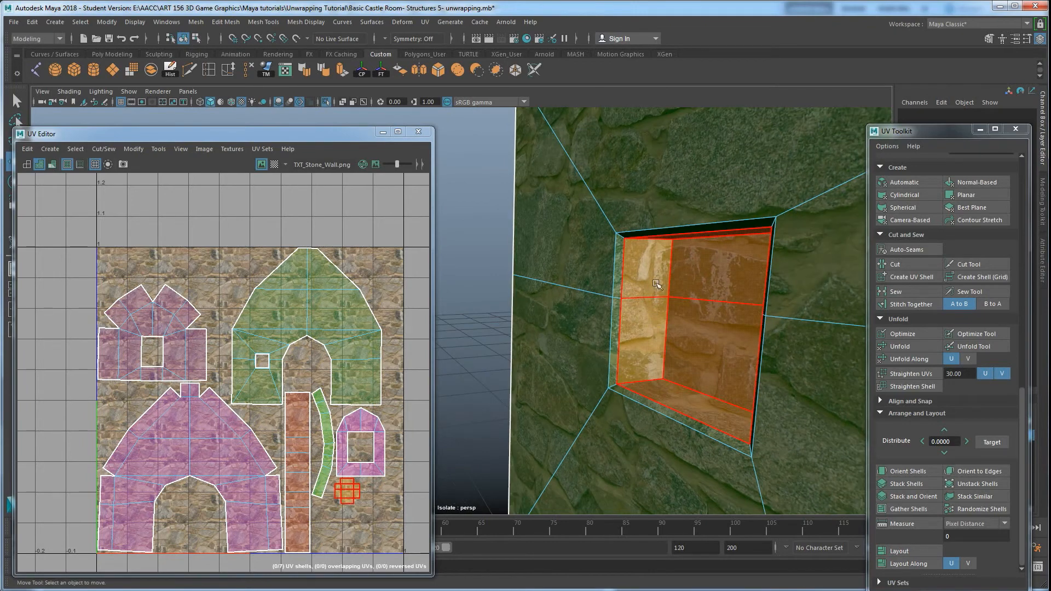
pyautogui.click(559, 322)
pyautogui.click(490, 302)
pyautogui.keyDown('alt'); pyautogui.moveTo(625, 354); pyautogui.dragTo(665, 376); pyautogui.keyUp('alt')
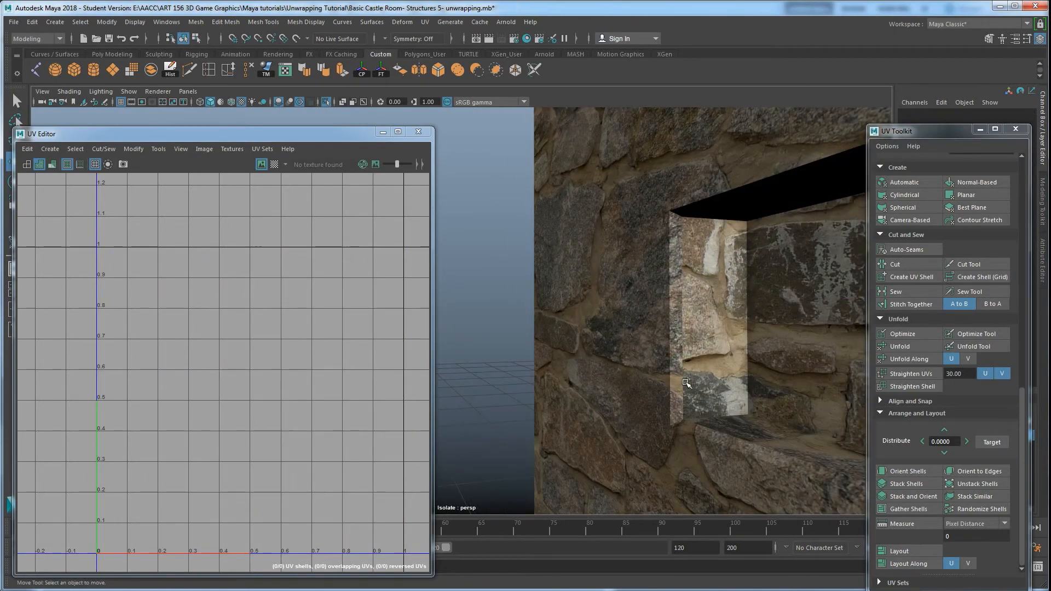
pyautogui.keyDown('alt'); pyautogui.moveTo(684, 407); pyautogui.dragTo(707, 413); pyautogui.keyUp('alt')
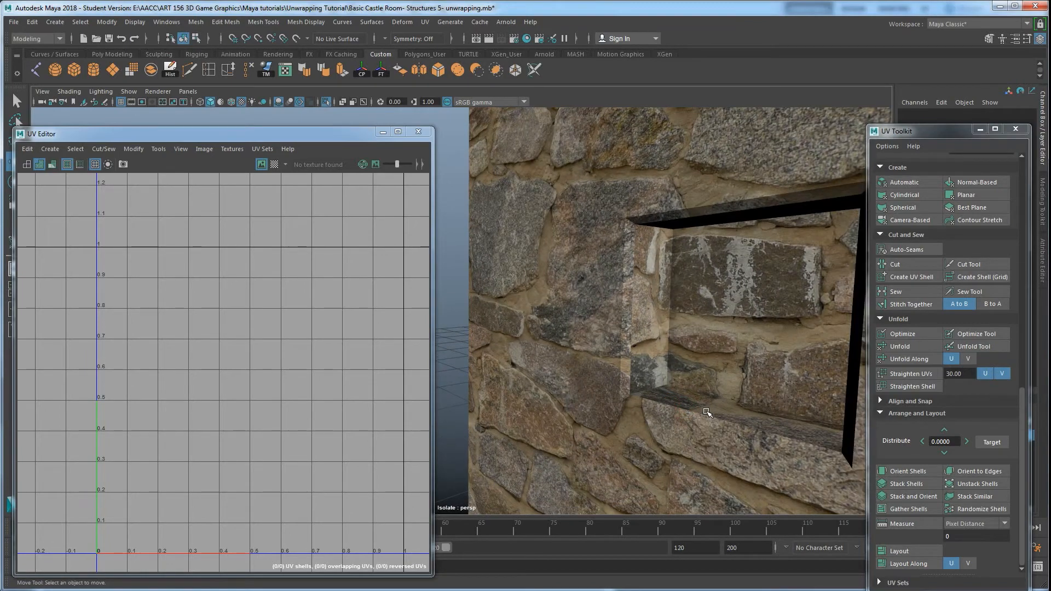
# Compare the niche's stone texture with the surrounding wall face from several angles, both close up and farther away
pyautogui.moveTo(616, 394)
pyautogui.keyDown('alt'); pyautogui.mouseDown()
pyautogui.moveTo(636, 336)
pyautogui.moveTo(649, 351)
pyautogui.moveTo(629, 272)
pyautogui.mouseUp(); pyautogui.keyUp('alt')
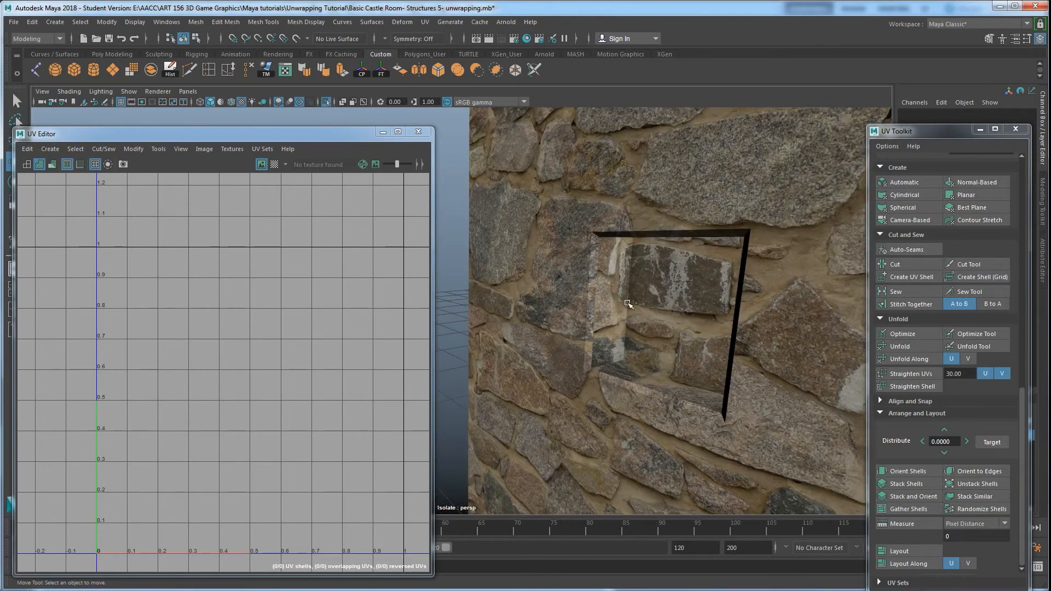
pyautogui.keyDown('alt'); pyautogui.moveTo(644, 347); pyautogui.dragTo(630, 344); pyautogui.keyUp('alt')
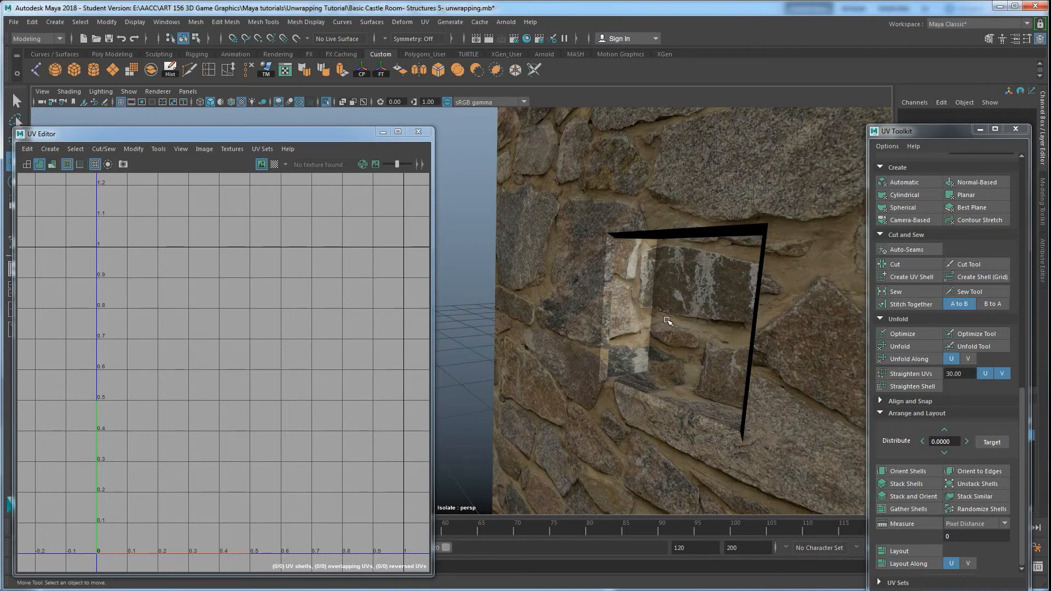
pyautogui.keyDown('alt'); pyautogui.moveTo(661, 349); pyautogui.dragTo(551, 343); pyautogui.keyUp('alt')
pyautogui.scroll(-4, 642, 311)
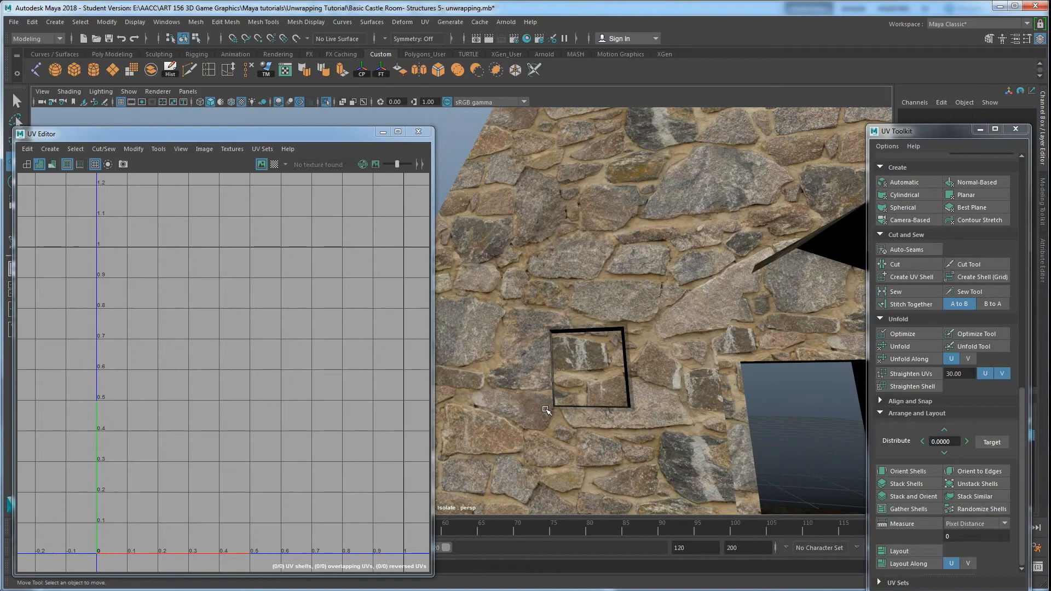
pyautogui.keyDown('alt'); pyautogui.moveTo(575, 403); pyautogui.dragTo(605, 409); pyautogui.keyUp('alt')
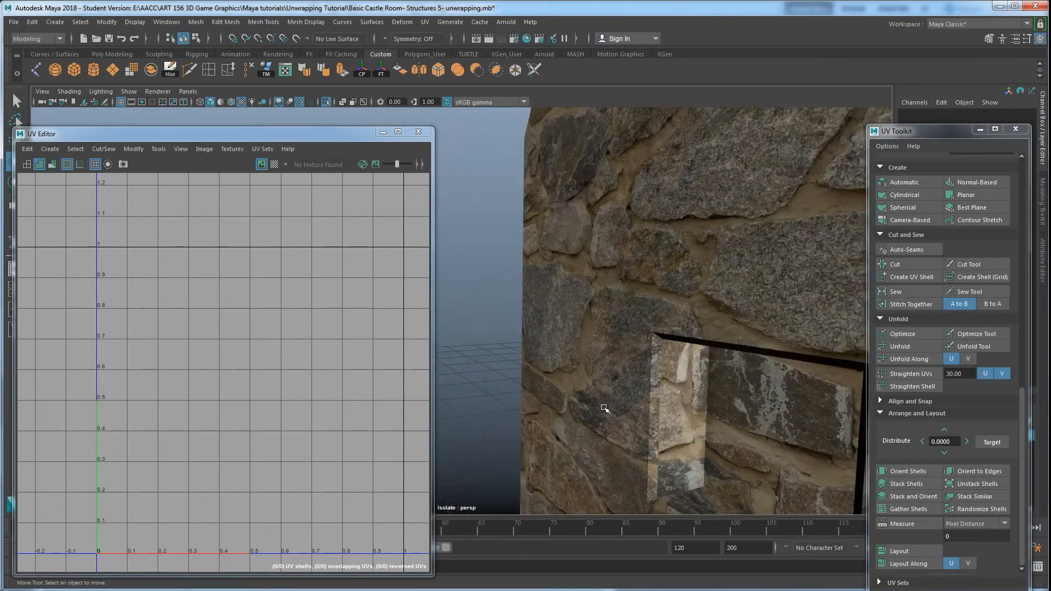
pyautogui.keyDown('alt'); pyautogui.moveTo(663, 427); pyautogui.dragTo(522, 356); pyautogui.keyUp('alt')
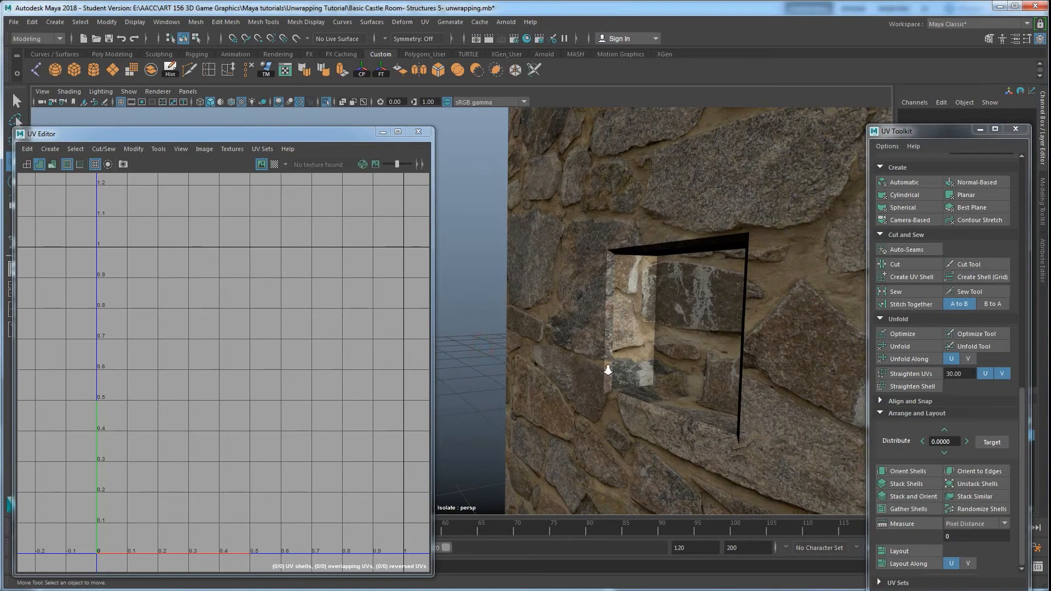
pyautogui.scroll(-5, 608, 371)
pyautogui.keyDown('alt'); pyautogui.moveTo(660, 375); pyautogui.dragTo(650, 393); pyautogui.keyUp('alt')
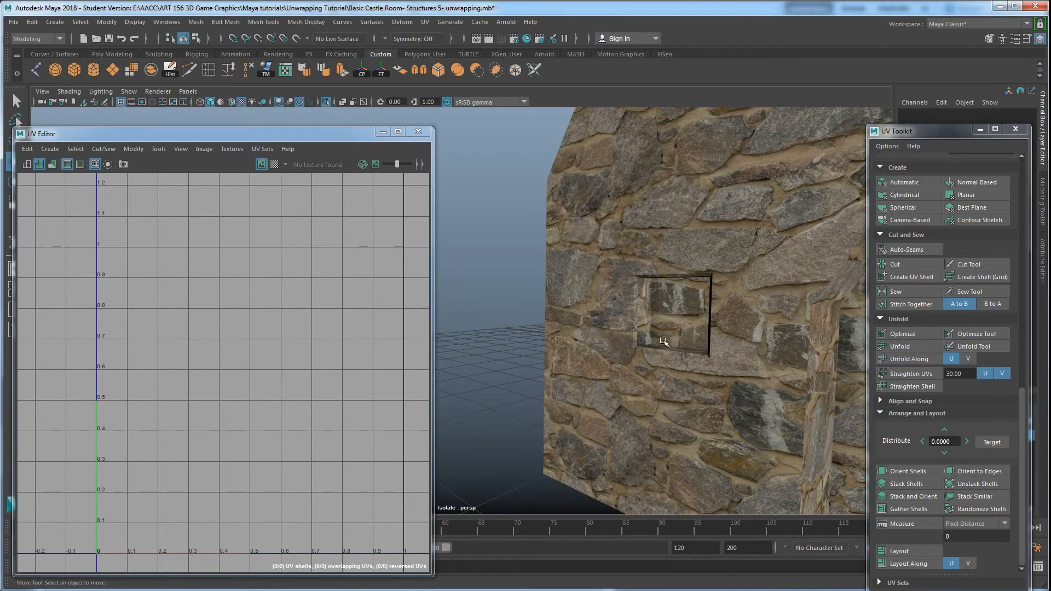
# Show the hidden objects again, then select and frame the wall textured with seams.png
pyautogui.hotkey('ctrl', '1')
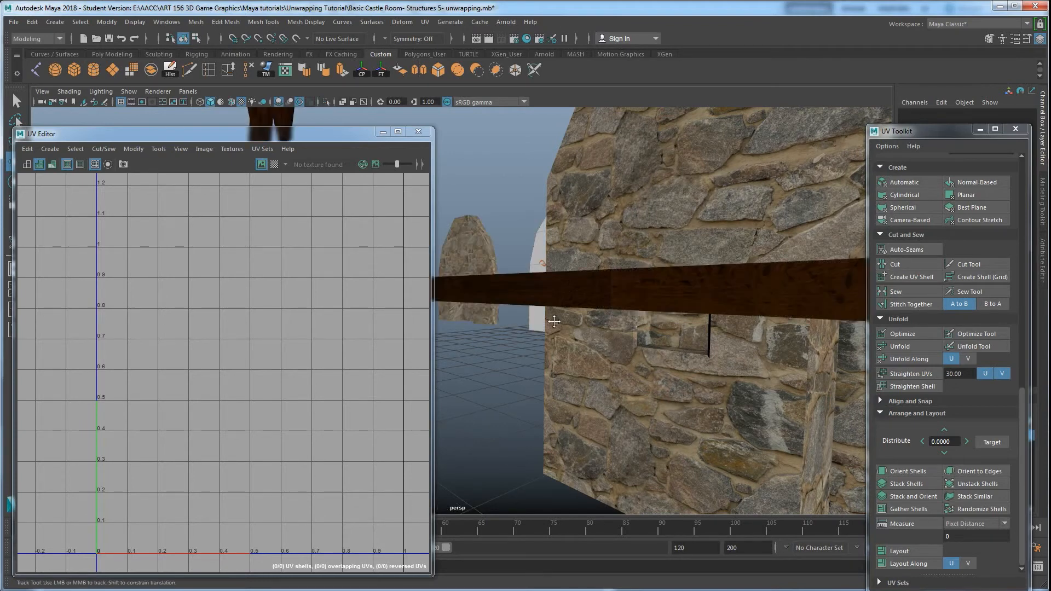
pyautogui.keyDown('alt'); pyautogui.moveTo(579, 321); pyautogui.dragTo(608, 365); pyautogui.keyUp('alt')
pyautogui.click(548, 223)
pyautogui.hotkey('ctrl', '1')
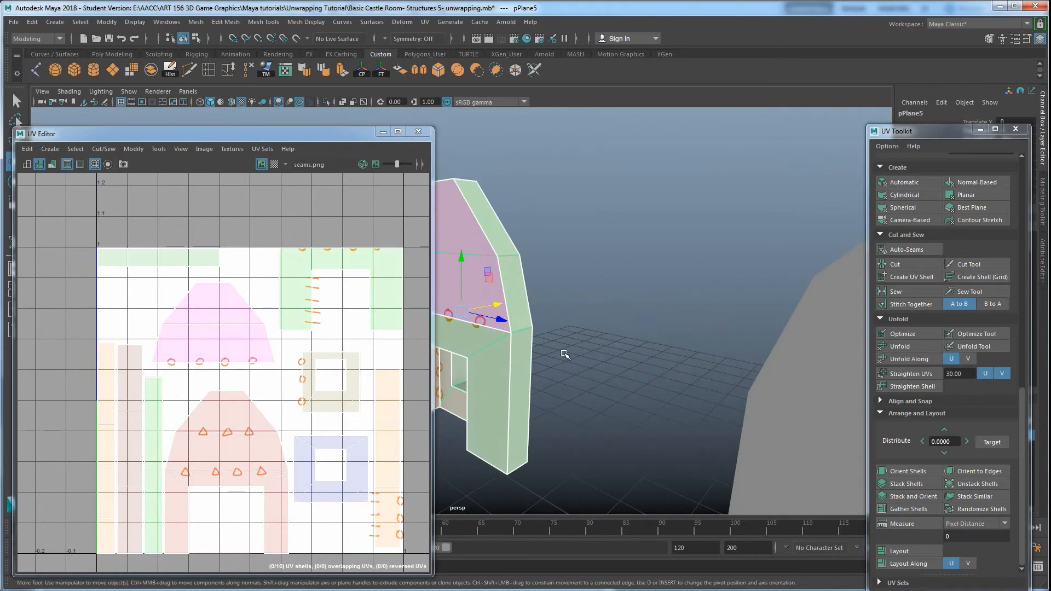
pyautogui.press('f')
# Examine the niche and its seam marks on the wall textured with seams.png, comparing them with the matching UV shell edges
pyautogui.scroll(3, 666, 418)
pyautogui.keyDown('alt'); pyautogui.moveTo(666, 417); pyautogui.dragTo(588, 321); pyautogui.keyUp('alt')
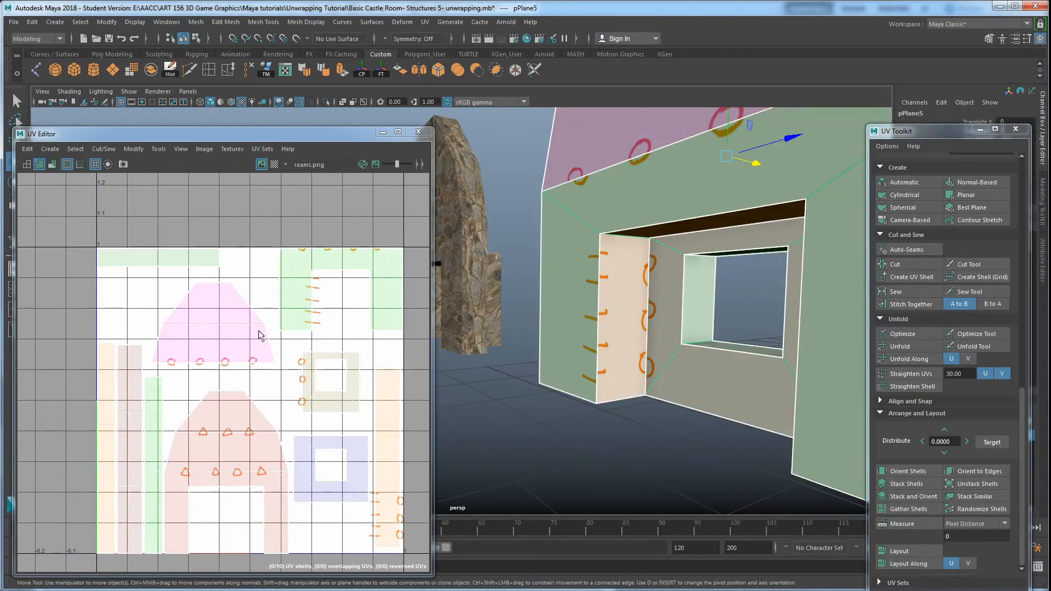
pyautogui.keyDown('alt'); pyautogui.moveTo(619, 323); pyautogui.dragTo(624, 314); pyautogui.keyUp('alt')
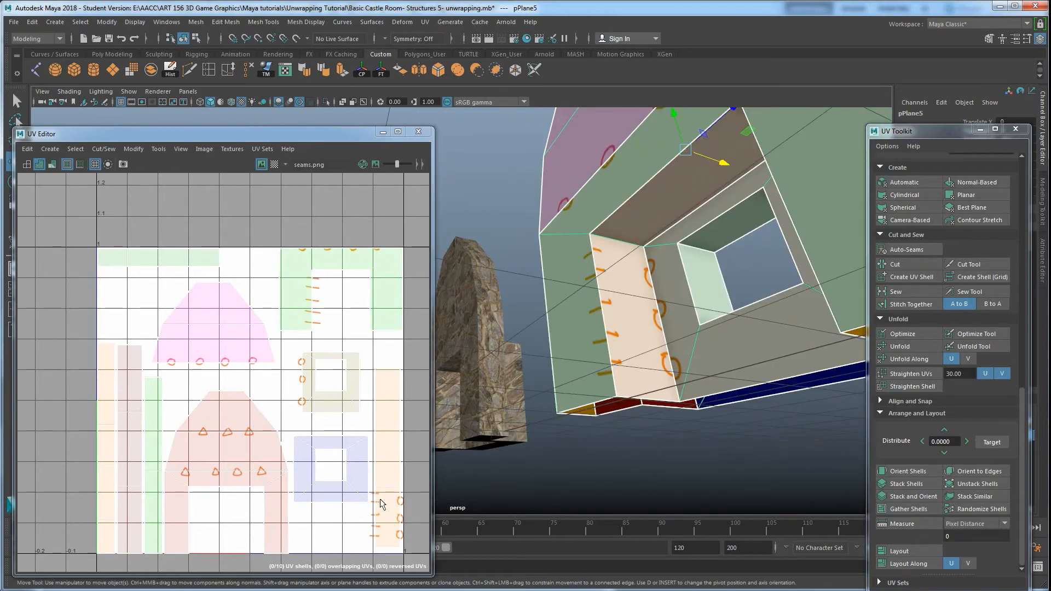
pyautogui.keyDown('alt'); pyautogui.moveTo(647, 305); pyautogui.dragTo(606, 215); pyautogui.keyUp('alt')
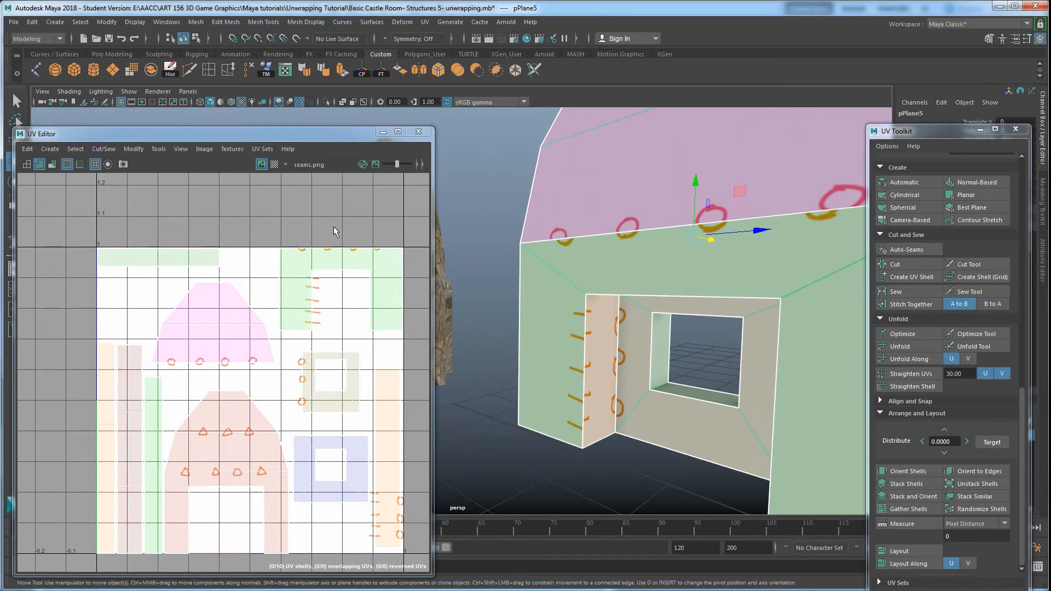
pyautogui.scroll(-3, 529, 246)
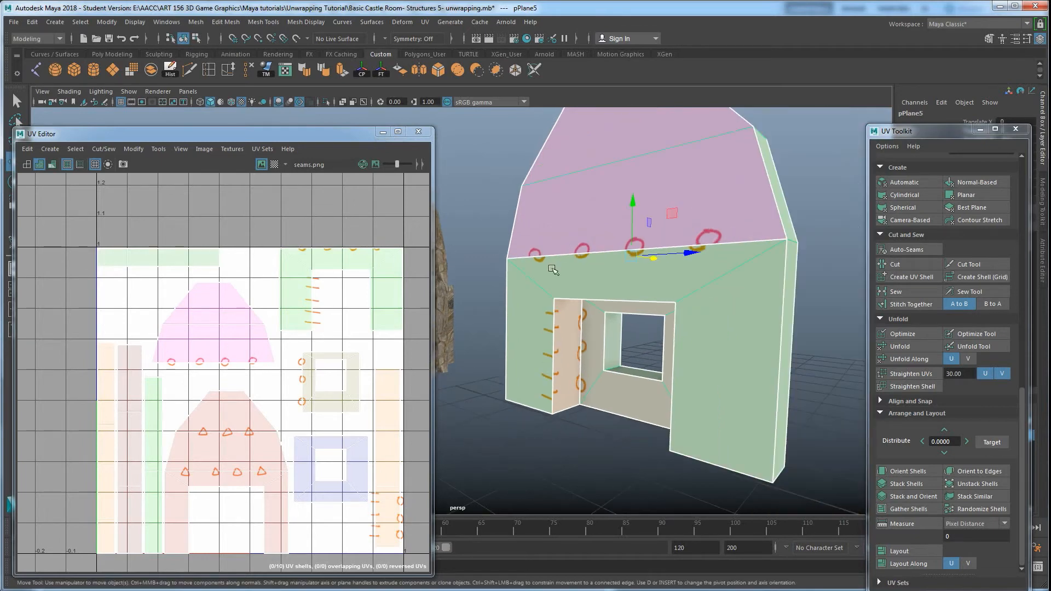
# Compare the triangle marks on the back face of the wall textured with seams.png with those on its UV shell
pyautogui.keyDown('alt'); pyautogui.moveTo(542, 251); pyautogui.dragTo(555, 271); pyautogui.keyUp('alt')
pyautogui.keyDown('alt'); pyautogui.moveTo(748, 312); pyautogui.dragTo(529, 309); pyautogui.keyUp('alt')
pyautogui.keyDown('alt'); pyautogui.moveTo(529, 308); pyautogui.dragTo(759, 363, button='middle'); pyautogui.keyUp('alt')
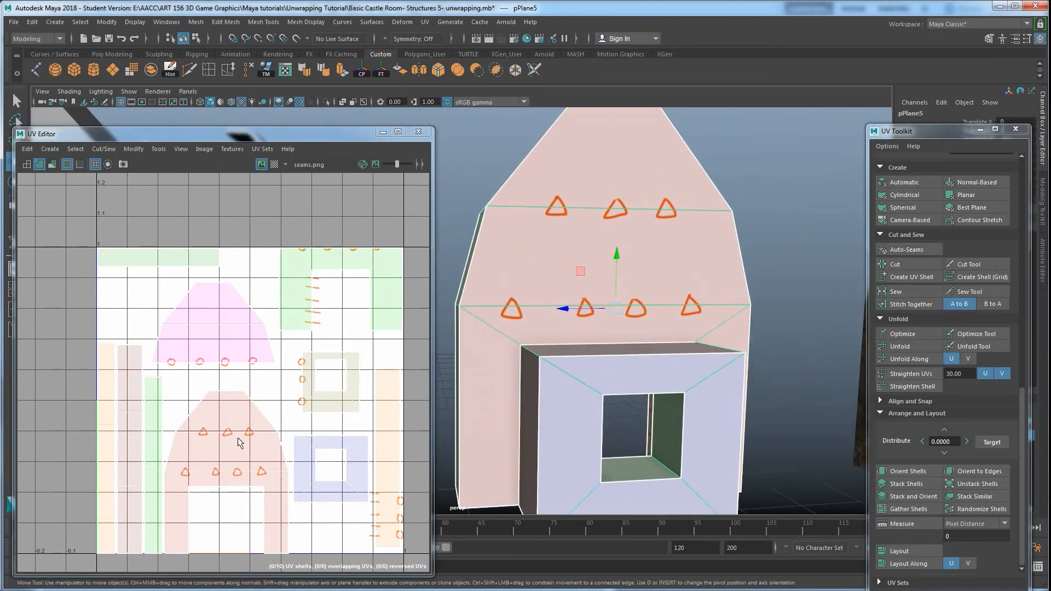
pyautogui.scroll(5, 238, 438)
pyautogui.scroll(-5, 205, 447)
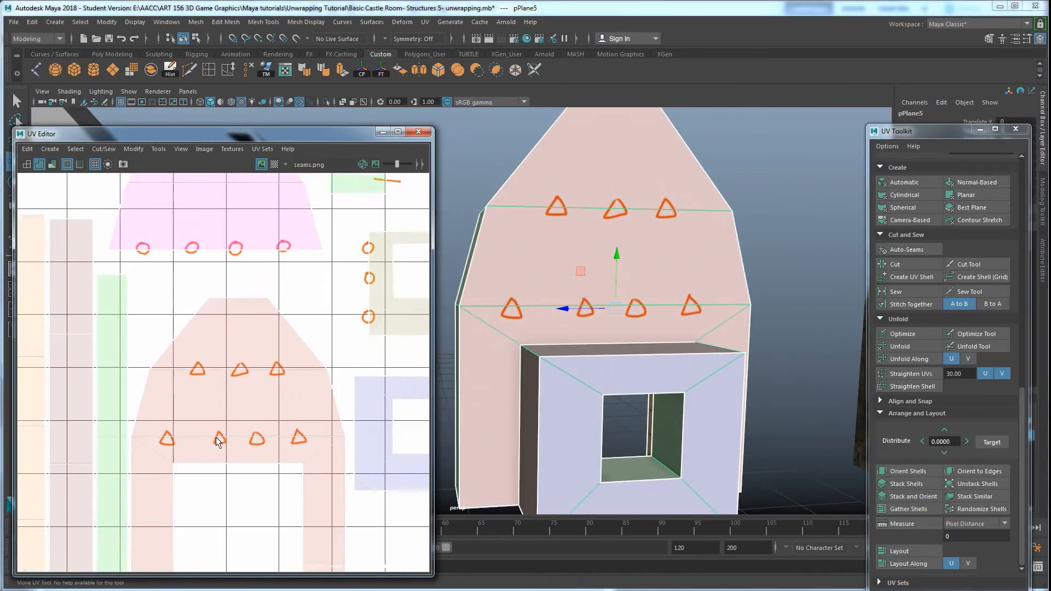
pyautogui.keyDown('alt'); pyautogui.moveTo(551, 286); pyautogui.dragTo(553, 296); pyautogui.keyUp('alt')
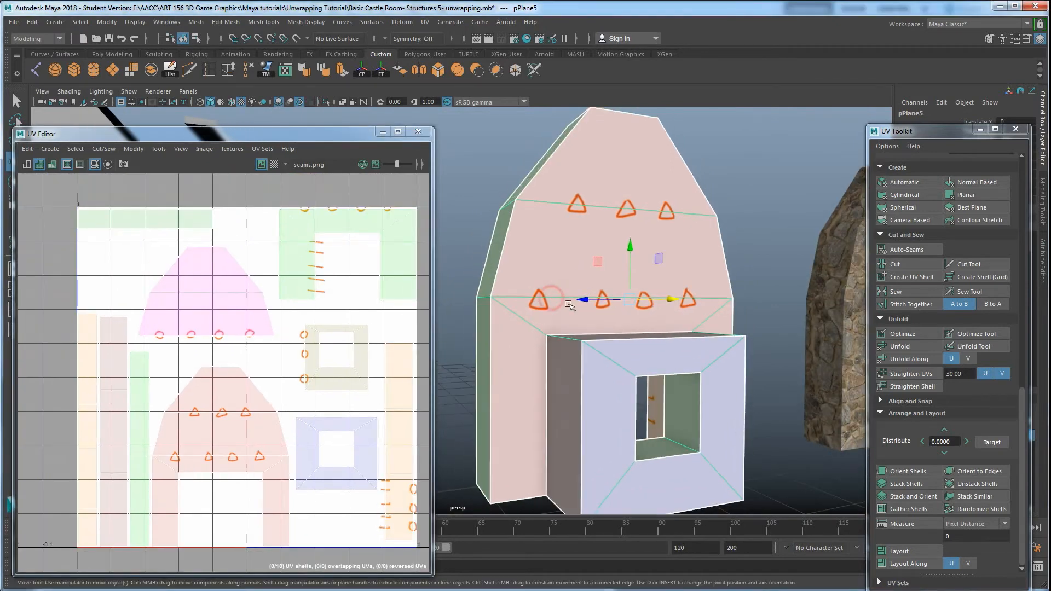
pyautogui.moveTo(565, 378)
pyautogui.keyDown('alt'); pyautogui.mouseDown()
pyautogui.moveTo(587, 381)
pyautogui.moveTo(584, 343)
pyautogui.moveTo(581, 369)
pyautogui.mouseUp(); pyautogui.keyUp('alt')
pyautogui.keyDown('alt'); pyautogui.moveTo(580, 369); pyautogui.dragTo(680, 382, button='middle'); pyautogui.keyUp('alt')
# Select the neighbouring stone-textured wall and examine how its front and back faces are laid out as UV shells
pyautogui.scroll(3, 680, 382)
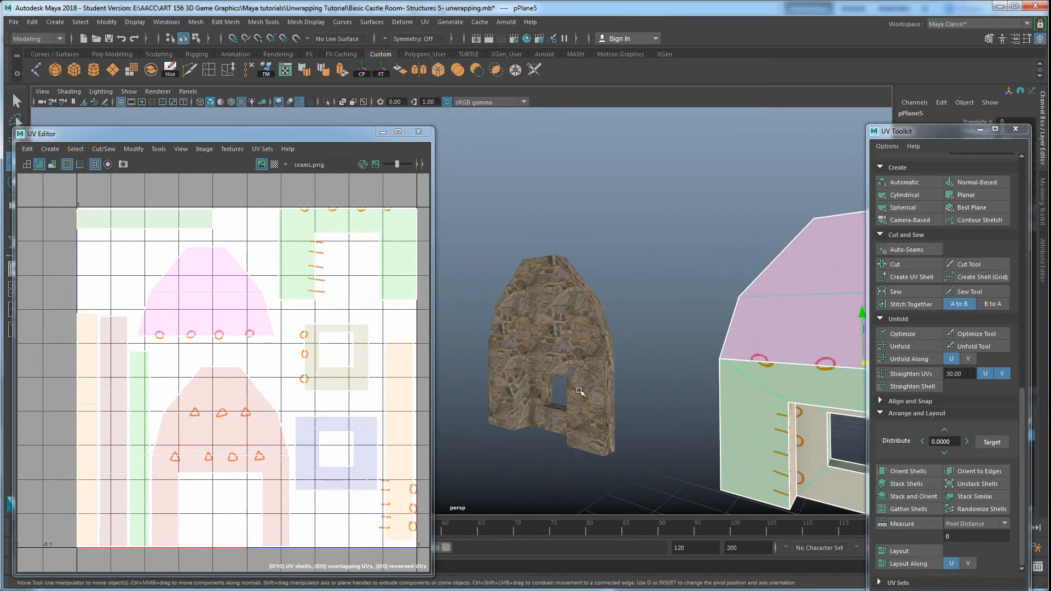
pyautogui.click(581, 343)
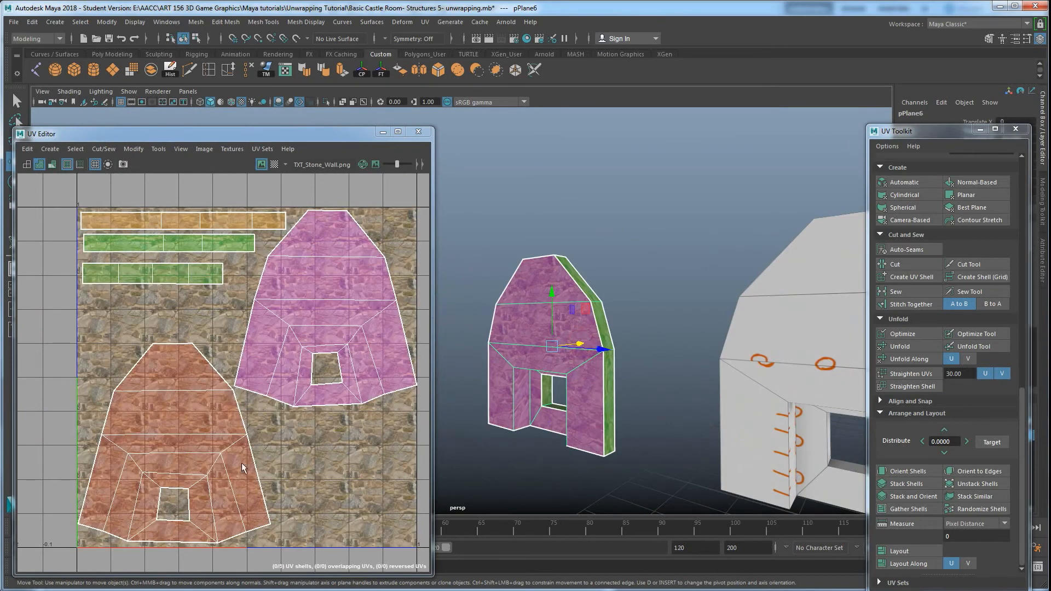
pyautogui.scroll(3, 703, 447)
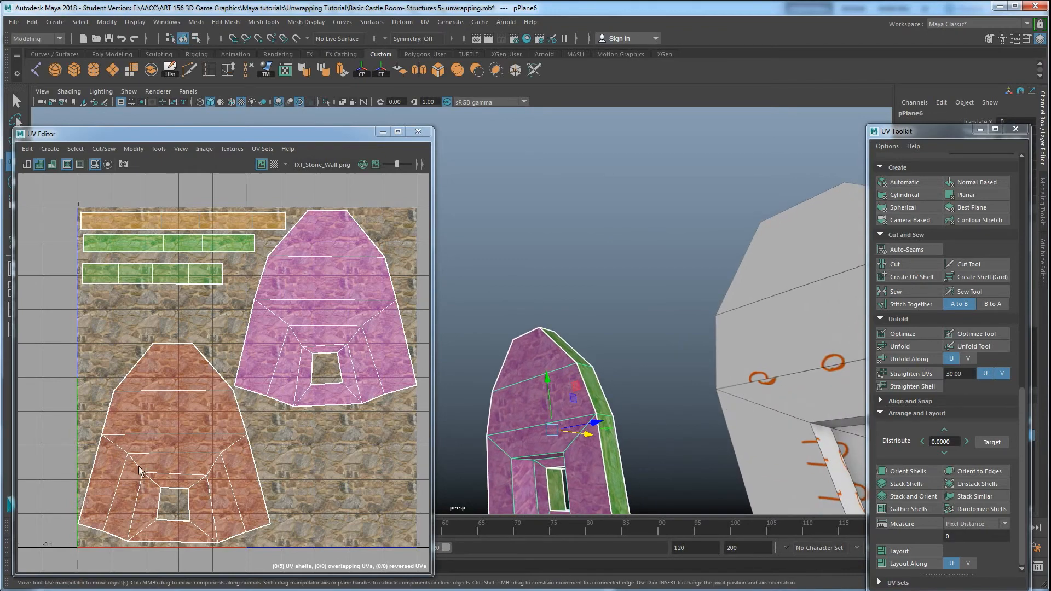
# Examine the stone texture around the opening of the larger castle wall up close
pyautogui.scroll(-5, 720, 369)
pyautogui.keyDown('alt'); pyautogui.moveTo(646, 357); pyautogui.dragTo(604, 395); pyautogui.keyUp('alt')
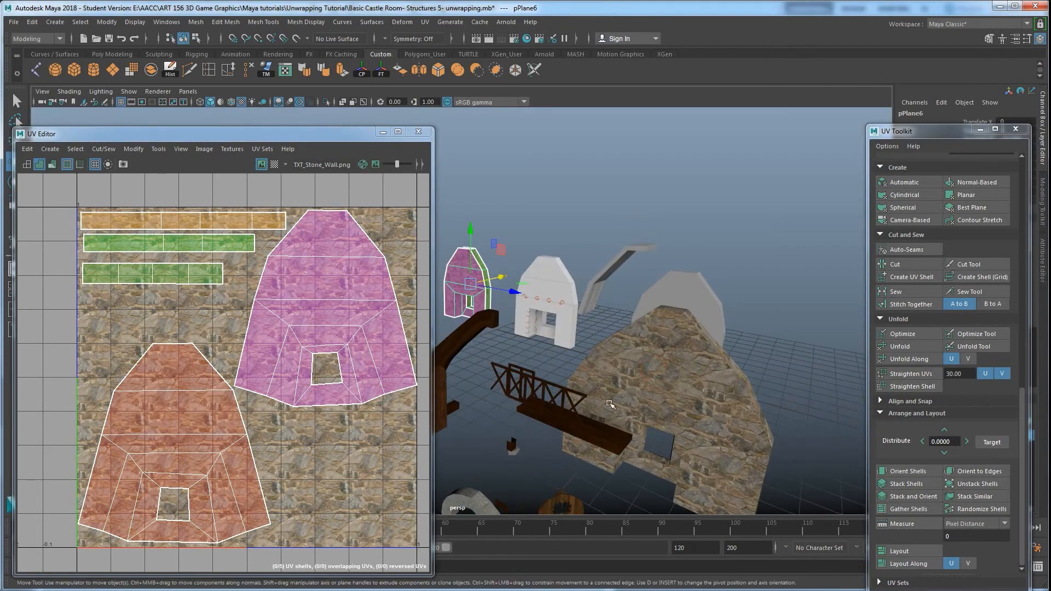
pyautogui.scroll(8, 604, 394)
pyautogui.scroll(3, 606, 356)
pyautogui.keyDown('alt'); pyautogui.moveTo(606, 356); pyautogui.dragTo(624, 378); pyautogui.keyUp('alt')
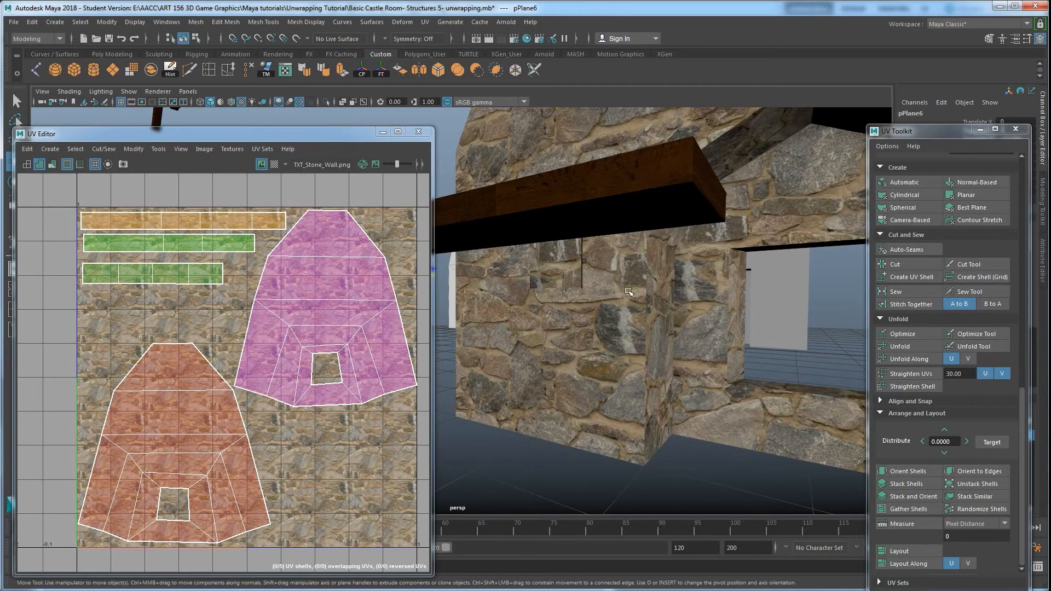
# Frame the selected stone-textured wall, clear the selection and examine the texture on the niche's inner sides from several angles
pyautogui.press('f')
pyautogui.keyDown('alt'); pyautogui.moveTo(568, 315); pyautogui.dragTo(619, 323); pyautogui.keyUp('alt')
pyautogui.keyDown('alt'); pyautogui.moveTo(619, 323); pyautogui.dragTo(709, 329, button='middle'); pyautogui.keyUp('alt')
pyautogui.scroll(4, 657, 361)
pyautogui.keyDown('alt'); pyautogui.moveTo(619, 422); pyautogui.dragTo(585, 298, button='middle'); pyautogui.keyUp('alt')
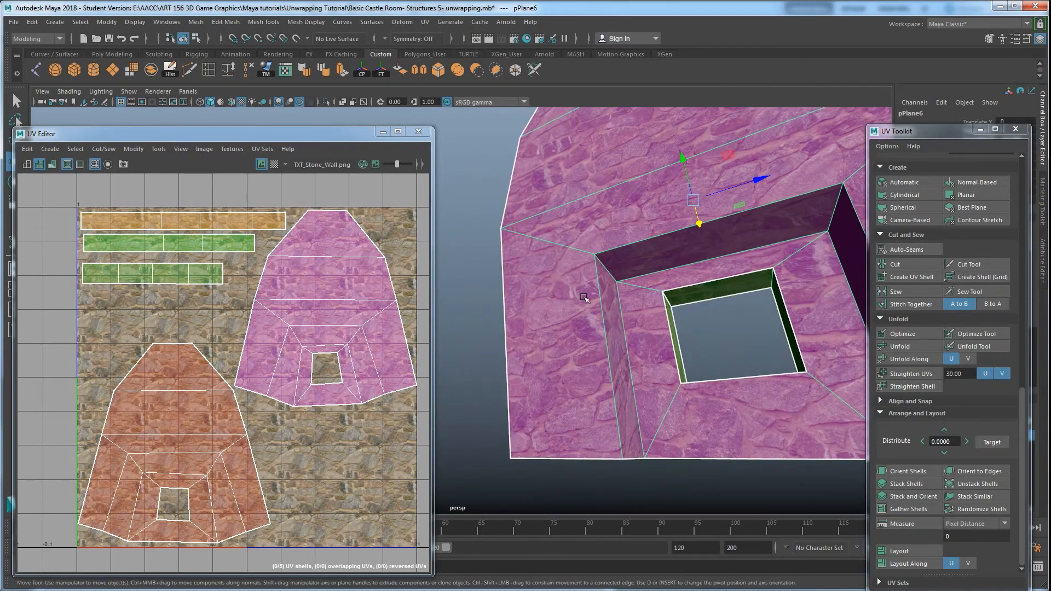
pyautogui.keyDown('alt'); pyautogui.moveTo(584, 297); pyautogui.dragTo(496, 333); pyautogui.keyUp('alt')
pyautogui.click(496, 333)
pyautogui.keyDown('alt'); pyautogui.moveTo(652, 378); pyautogui.dragTo(614, 400); pyautogui.keyUp('alt')
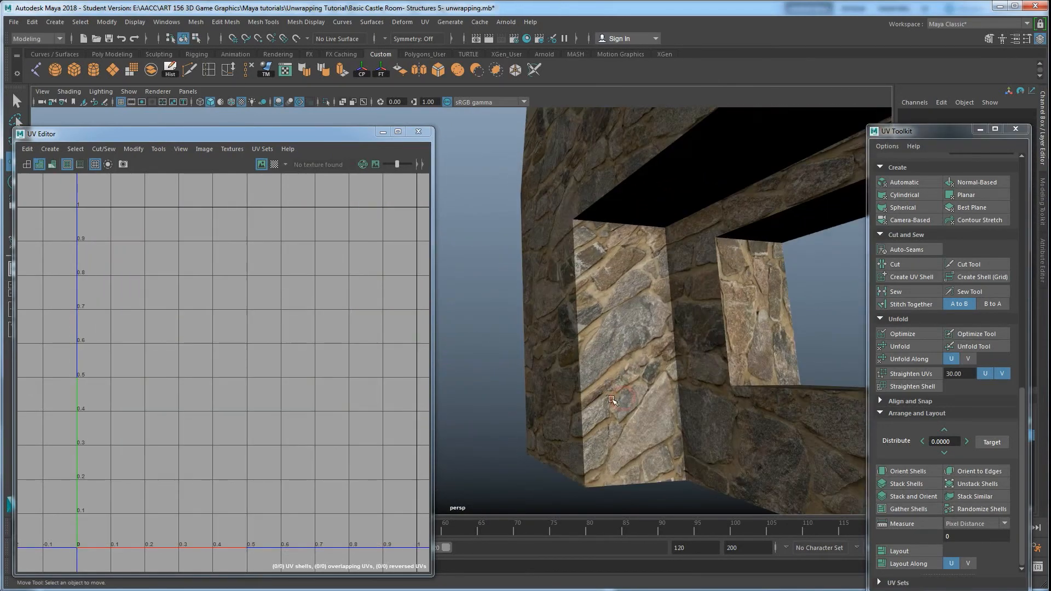
pyautogui.keyDown('alt'); pyautogui.moveTo(697, 318); pyautogui.dragTo(664, 368); pyautogui.keyUp('alt')
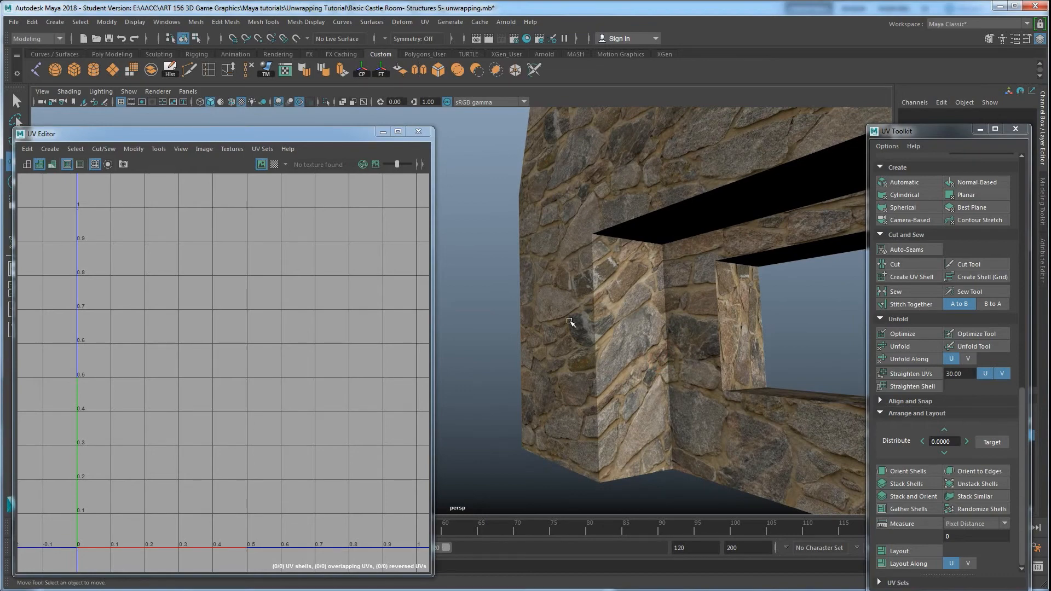
pyautogui.keyDown('alt'); pyautogui.moveTo(656, 306); pyautogui.dragTo(619, 322); pyautogui.keyUp('alt')
pyautogui.keyDown('alt'); pyautogui.moveTo(629, 374); pyautogui.dragTo(691, 390); pyautogui.keyUp('alt')
pyautogui.keyDown('alt'); pyautogui.moveTo(626, 405); pyautogui.dragTo(570, 411); pyautogui.keyUp('alt')
# Select the stone-textured wall, check its niche with the checker map display and switch back to the stone texture
pyautogui.click(524, 381)
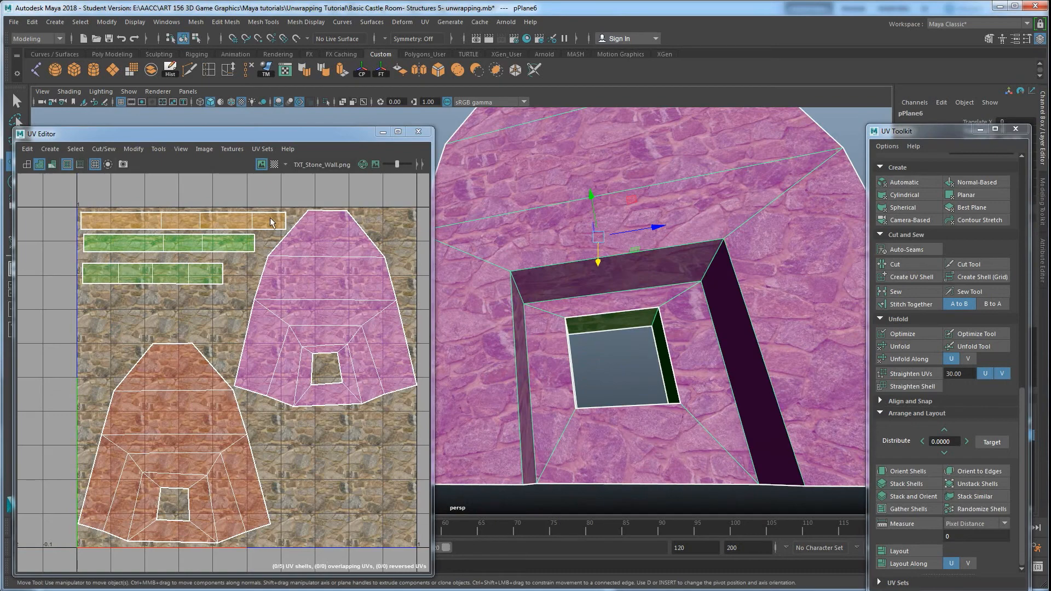
pyautogui.click(275, 164)
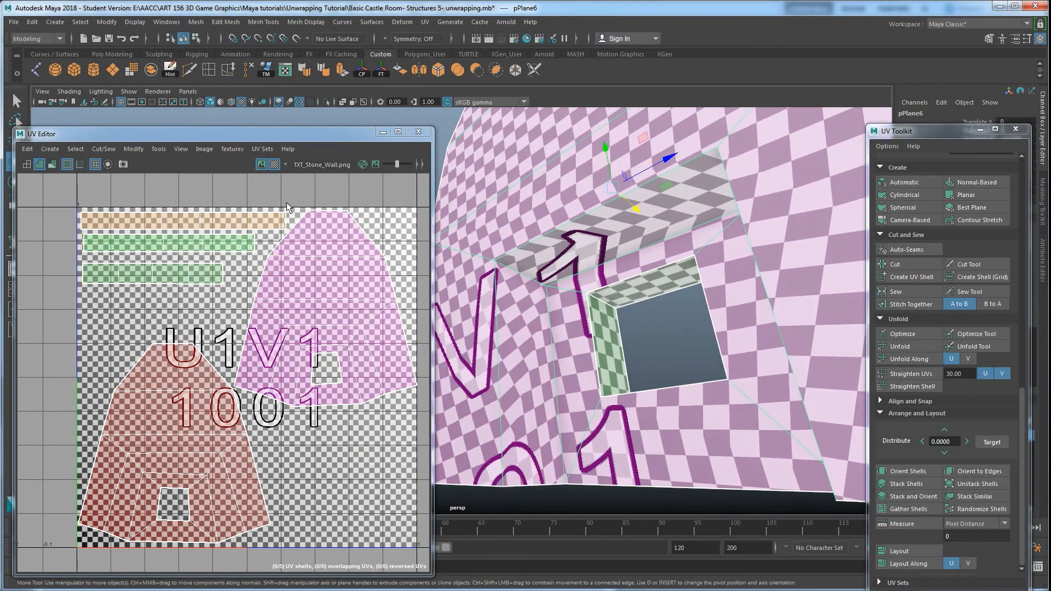
pyautogui.keyDown('alt'); pyautogui.moveTo(546, 357); pyautogui.dragTo(530, 358); pyautogui.keyUp('alt')
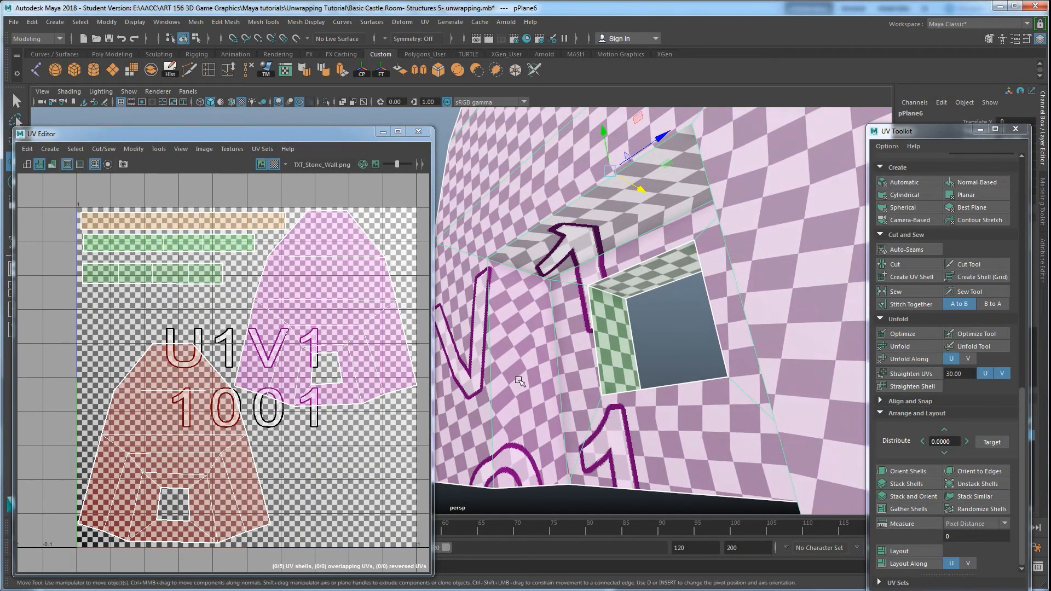
pyautogui.keyDown('alt'); pyautogui.moveTo(573, 350); pyautogui.dragTo(564, 358); pyautogui.keyUp('alt')
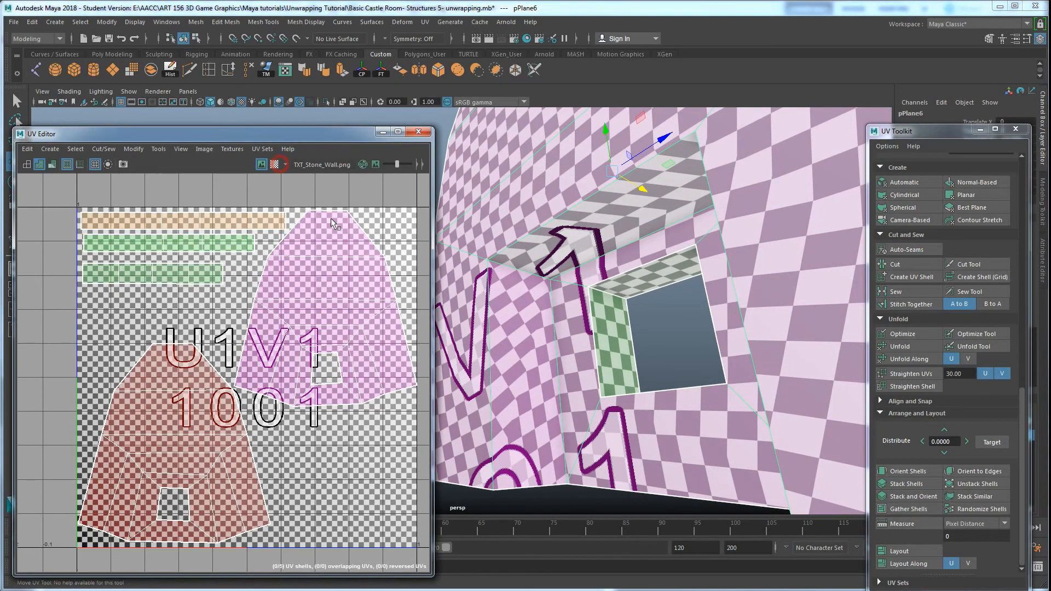
pyautogui.click(275, 164)
# Clear the selection, examine the niche's stone texture close up and from afar, and reselect the stone-textured wall
pyautogui.click(669, 334)
pyautogui.keyDown('alt'); pyautogui.moveTo(669, 334); pyautogui.dragTo(604, 411); pyautogui.keyUp('alt')
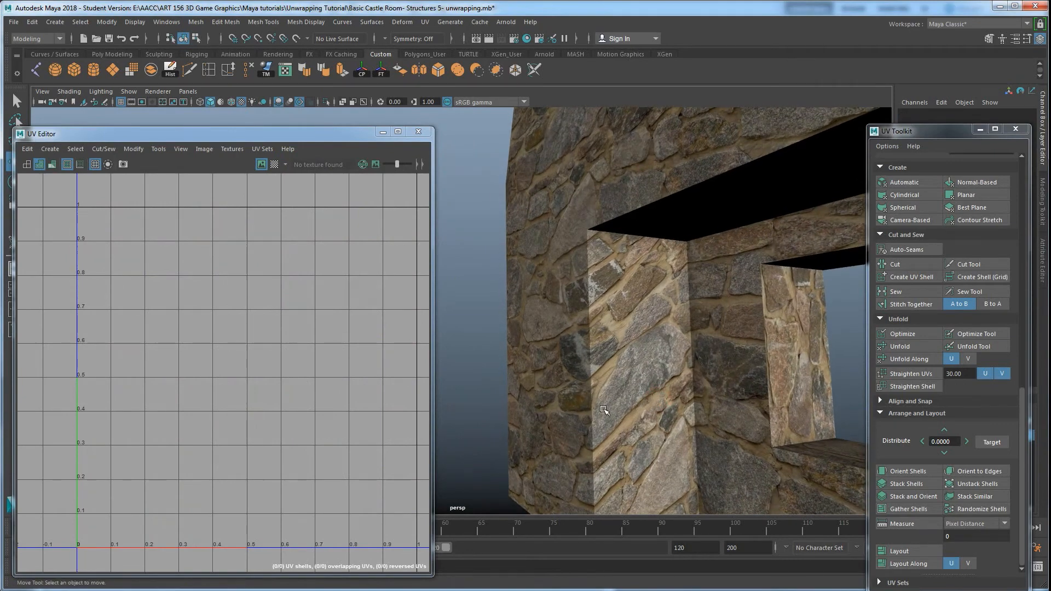
pyautogui.keyDown('alt'); pyautogui.moveTo(703, 377); pyautogui.dragTo(614, 395); pyautogui.keyUp('alt')
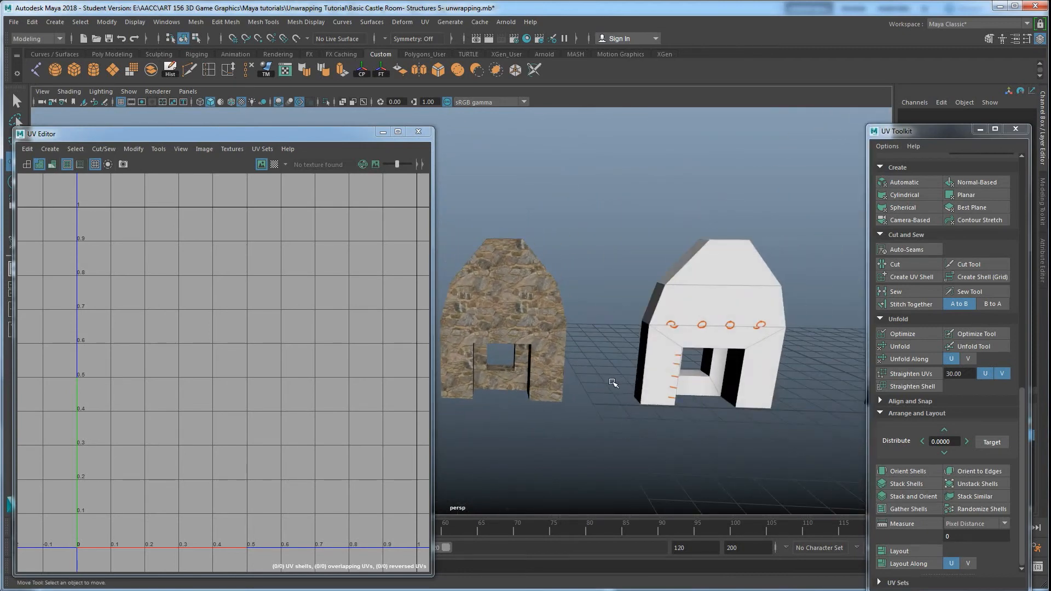
pyautogui.keyDown('alt'); pyautogui.moveTo(610, 377); pyautogui.dragTo(643, 352, button='middle'); pyautogui.keyUp('alt')
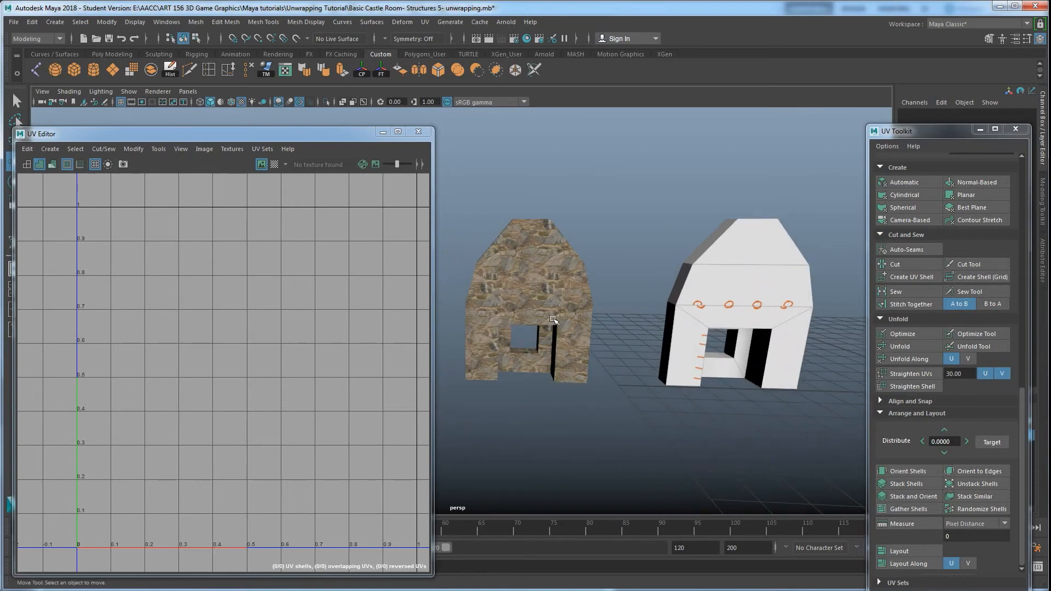
pyautogui.click(564, 304)
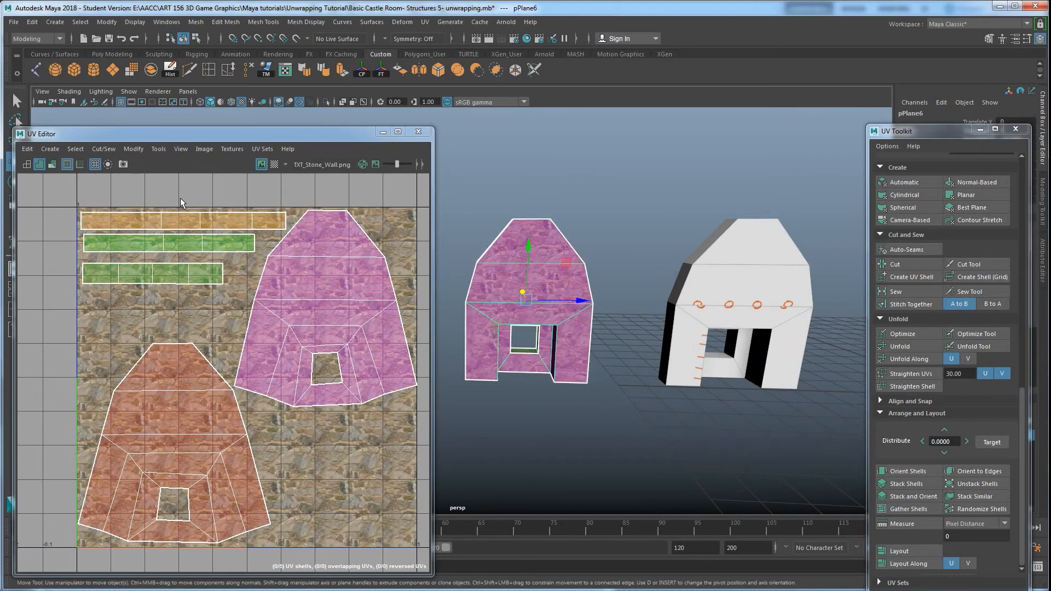
# Select SM_Castle_Side_Wall_2, open the UV Snapshot options to view them and put the dialog away without saving an image
pyautogui.scroll(-3, 672, 312)
pyautogui.keyDown('alt'); pyautogui.moveTo(673, 313); pyautogui.dragTo(550, 309, button='middle'); pyautogui.keyUp('alt')
pyautogui.moveTo(707, 334)
pyautogui.keyDown('alt'); pyautogui.mouseDown(button='middle')
pyautogui.moveTo(612, 334)
pyautogui.moveTo(572, 367)
pyautogui.moveTo(628, 356)
pyautogui.mouseUp(button='middle'); pyautogui.keyUp('alt')
pyautogui.click(563, 365)
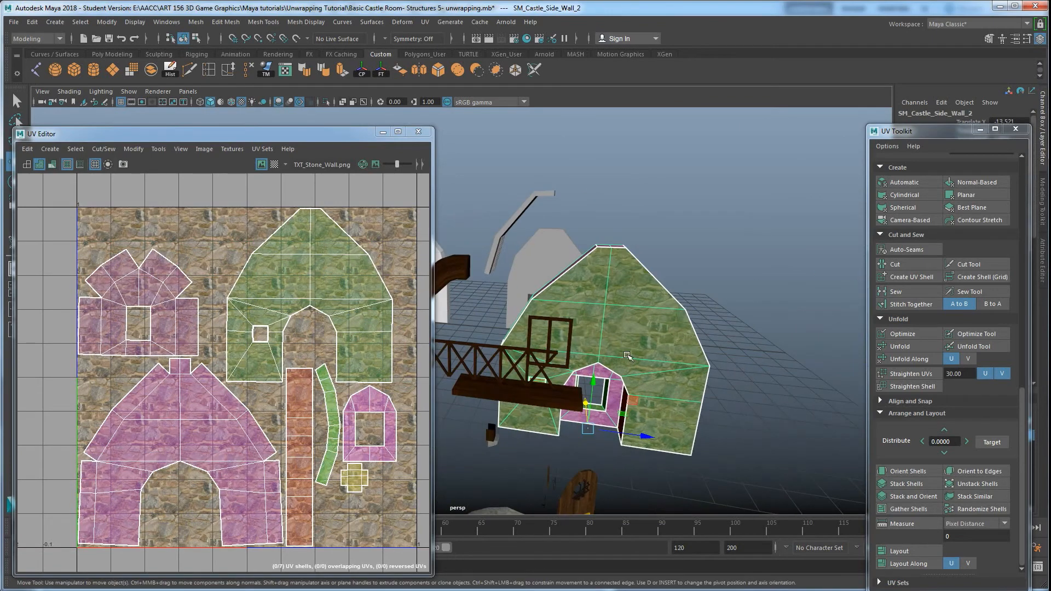
pyautogui.click(123, 164)
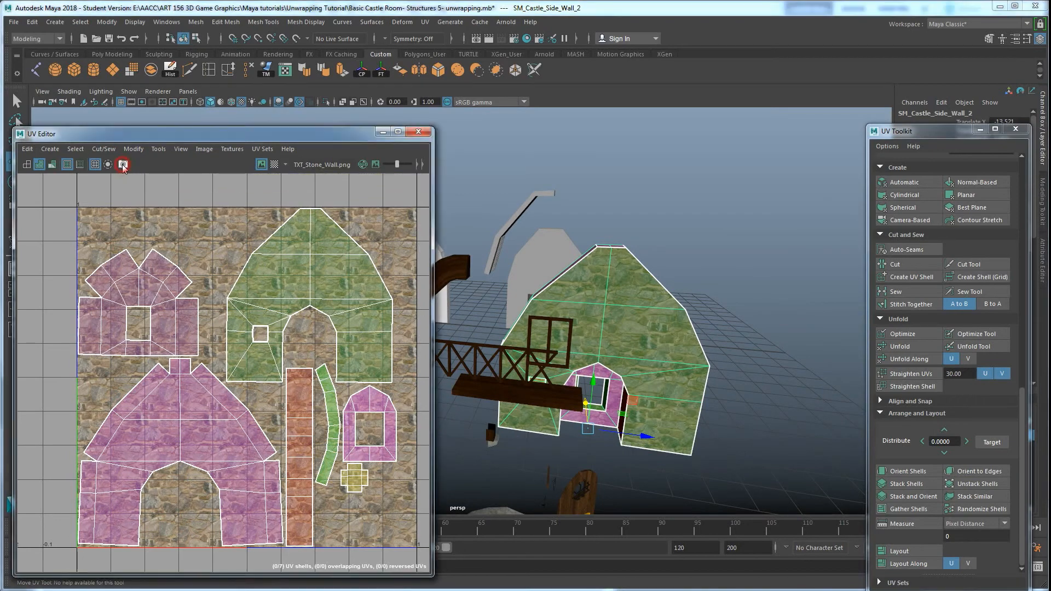
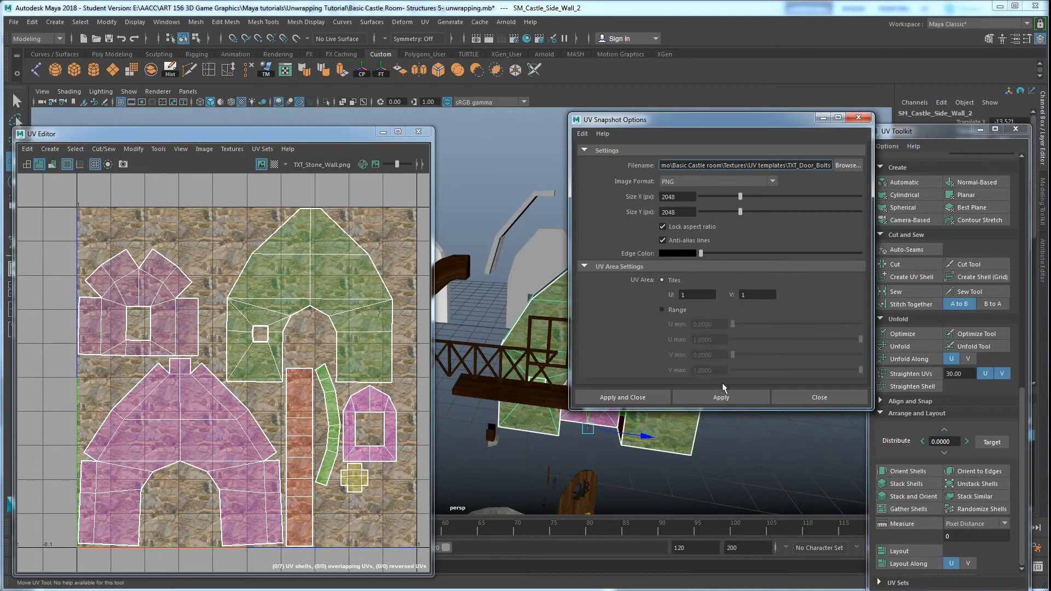
pyautogui.click(823, 118)
# Look over the textured castle room pieces and bring up the Textures folder to view the texture files
pyautogui.moveTo(610, 404)
pyautogui.keyDown('alt'); pyautogui.mouseDown()
pyautogui.moveTo(692, 405)
pyautogui.moveTo(627, 410)
pyautogui.mouseUp(); pyautogui.keyUp('alt')
pyautogui.keyDown('alt'); pyautogui.moveTo(570, 407); pyautogui.dragTo(664, 408, button='middle'); pyautogui.keyUp('alt')
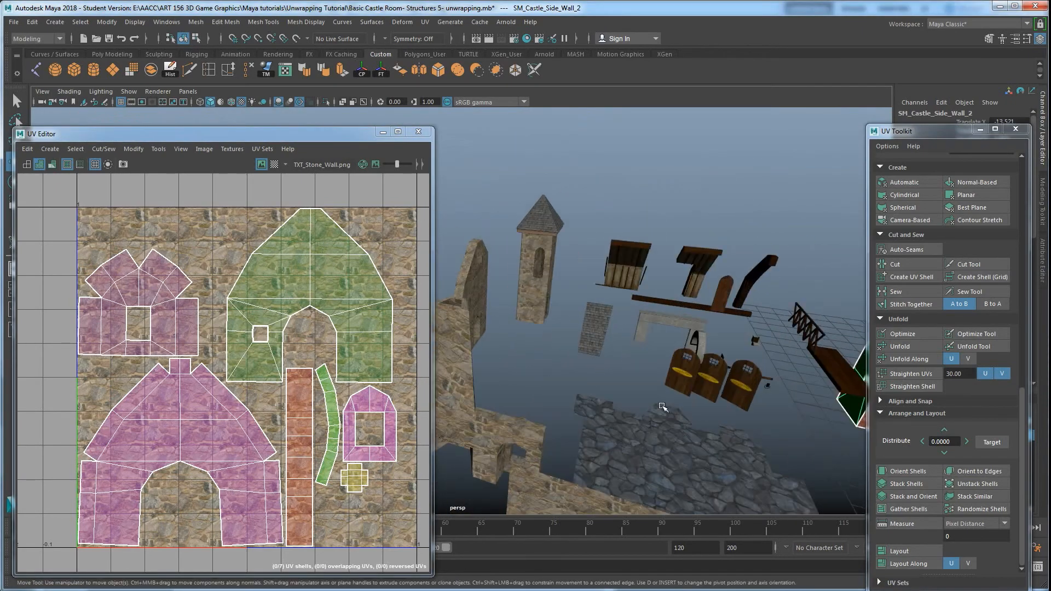
pyautogui.scroll(3, 628, 429)
pyautogui.keyDown('alt'); pyautogui.moveTo(615, 427); pyautogui.dragTo(477, 455); pyautogui.keyUp('alt')
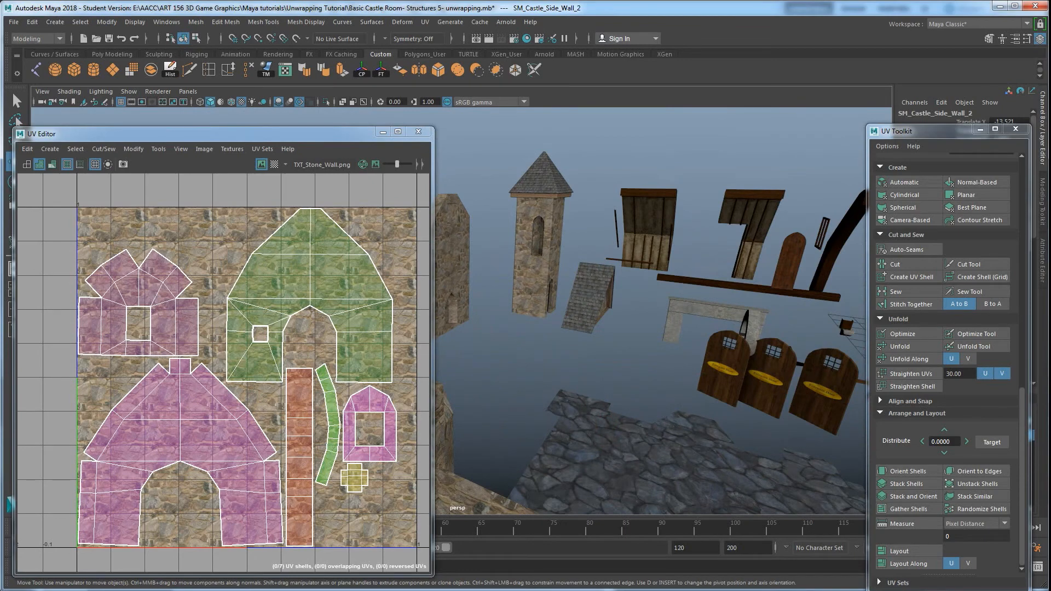
pyautogui.click(184, 564)
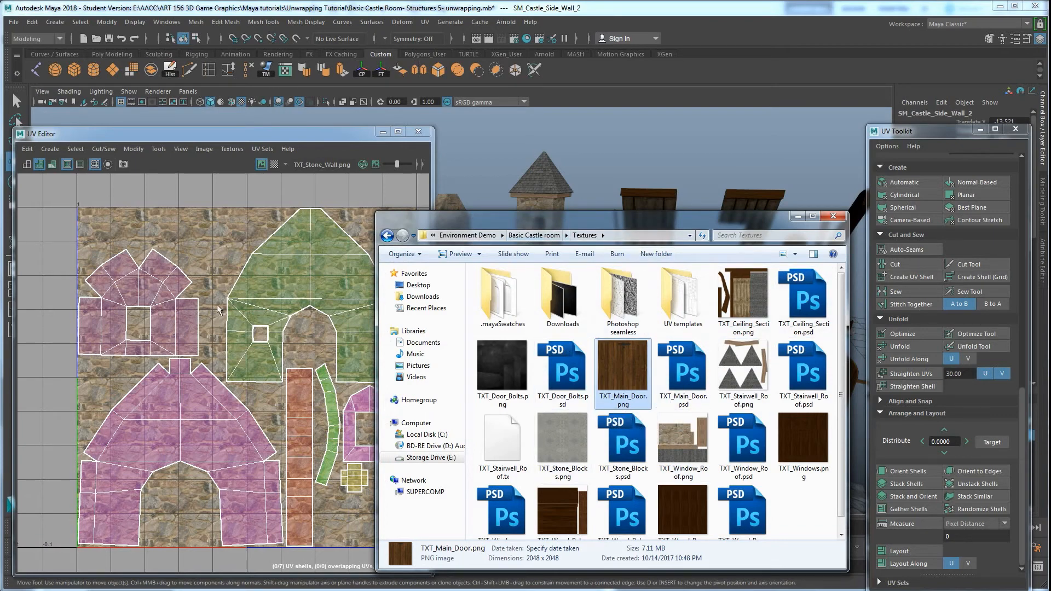
pyautogui.moveTo(579, 220); pyautogui.dragTo(557, 414)
# Select the chimney wall SM_Castle_Wall_2 and examine its UV shells against the stone texture on the model
pyautogui.keyDown('alt'); pyautogui.moveTo(669, 334); pyautogui.dragTo(641, 327); pyautogui.keyUp('alt')
pyautogui.scroll(5, 637, 348)
pyautogui.scroll(-5, 631, 336)
pyautogui.keyDown('alt'); pyautogui.moveTo(602, 362); pyautogui.dragTo(651, 362); pyautogui.keyUp('alt')
pyautogui.click(664, 339)
pyautogui.click(583, 313)
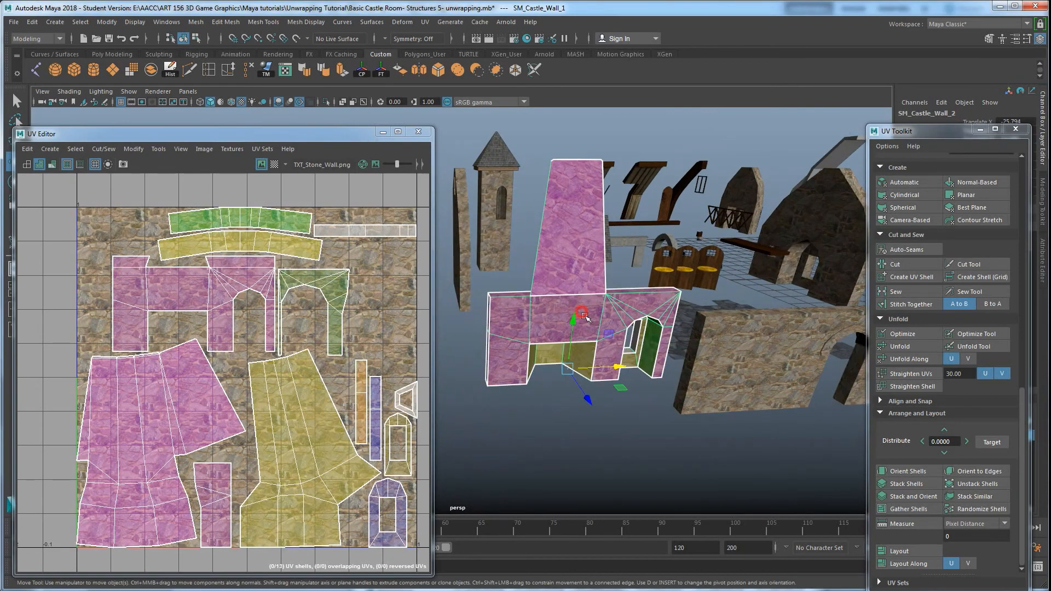
pyautogui.click(625, 408)
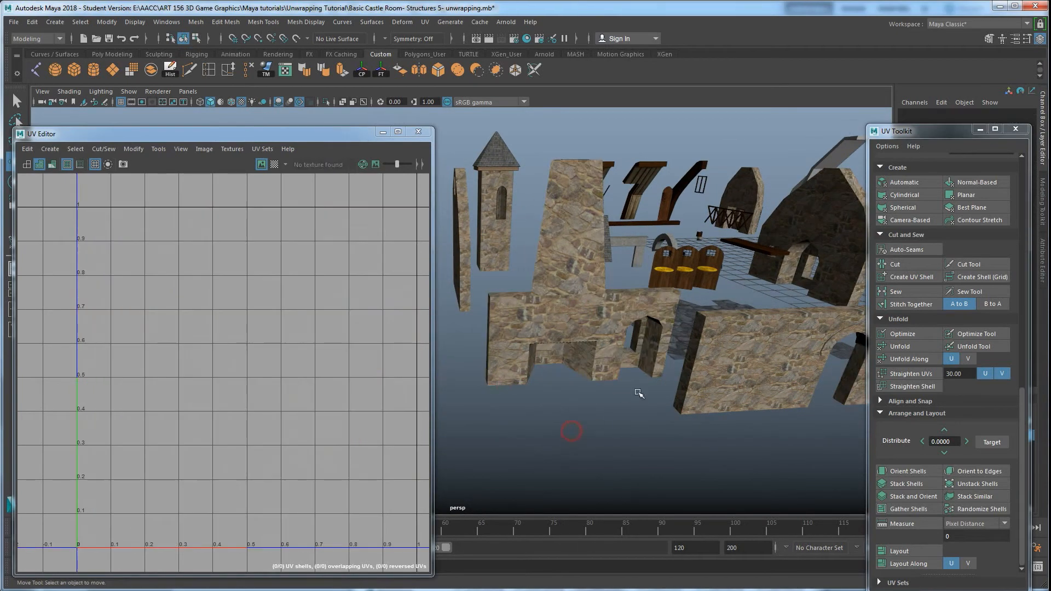
pyautogui.keyDown('alt'); pyautogui.moveTo(616, 327); pyautogui.dragTo(551, 328); pyautogui.keyUp('alt')
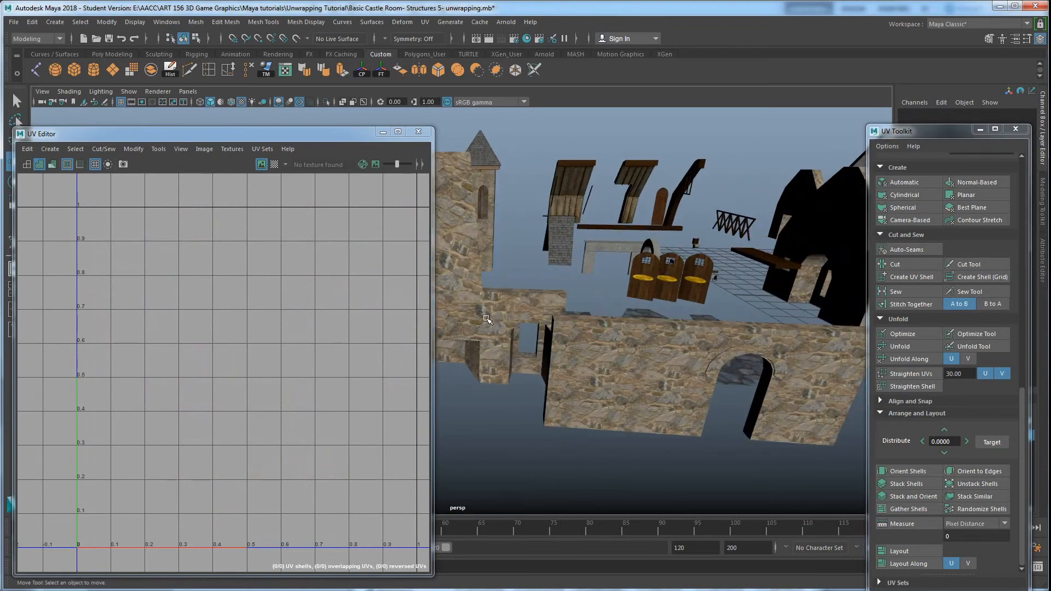
pyautogui.click(548, 329)
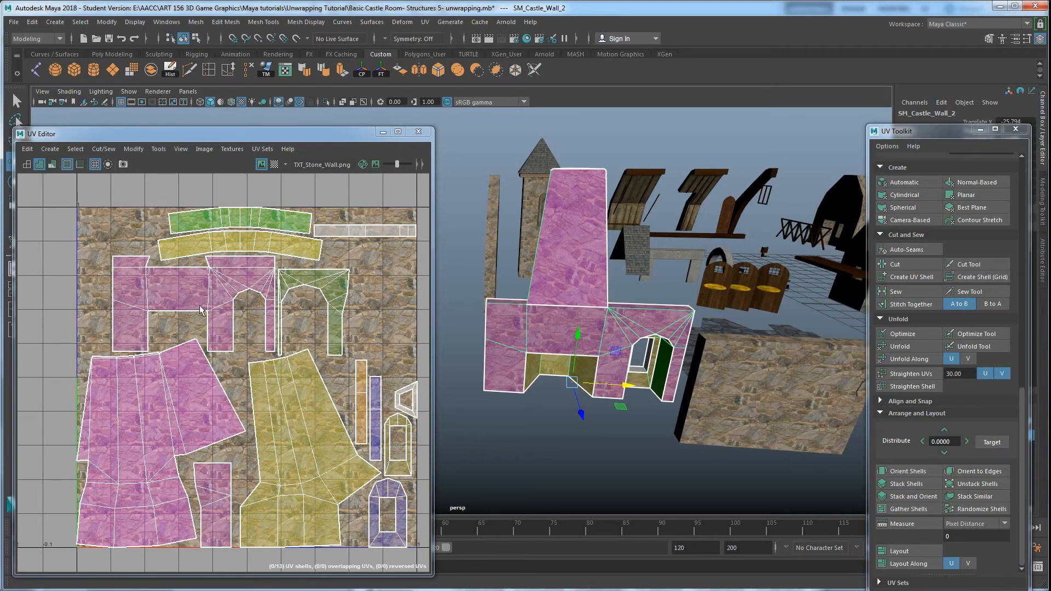
# Select and frame SM_Castle_Wall_1, the wall with the arched doorway, to view its UV shells
pyautogui.scroll(-5, 681, 359)
pyautogui.keyDown('alt'); pyautogui.moveTo(688, 367); pyautogui.dragTo(599, 347); pyautogui.keyUp('alt')
pyautogui.keyDown('alt'); pyautogui.moveTo(538, 329); pyautogui.dragTo(491, 309); pyautogui.keyUp('alt')
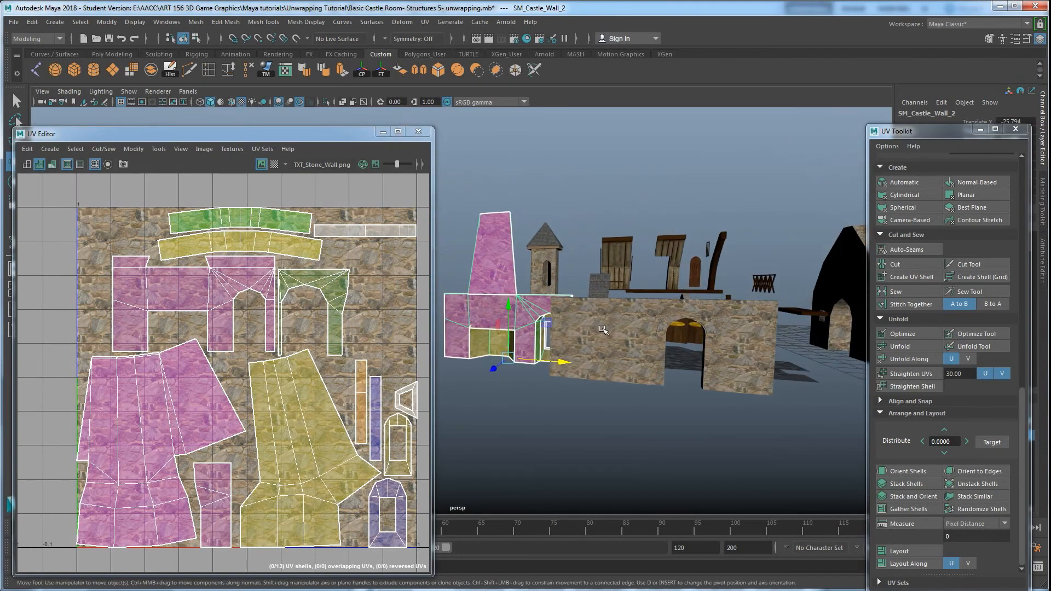
pyautogui.click(635, 344)
pyautogui.press('f')
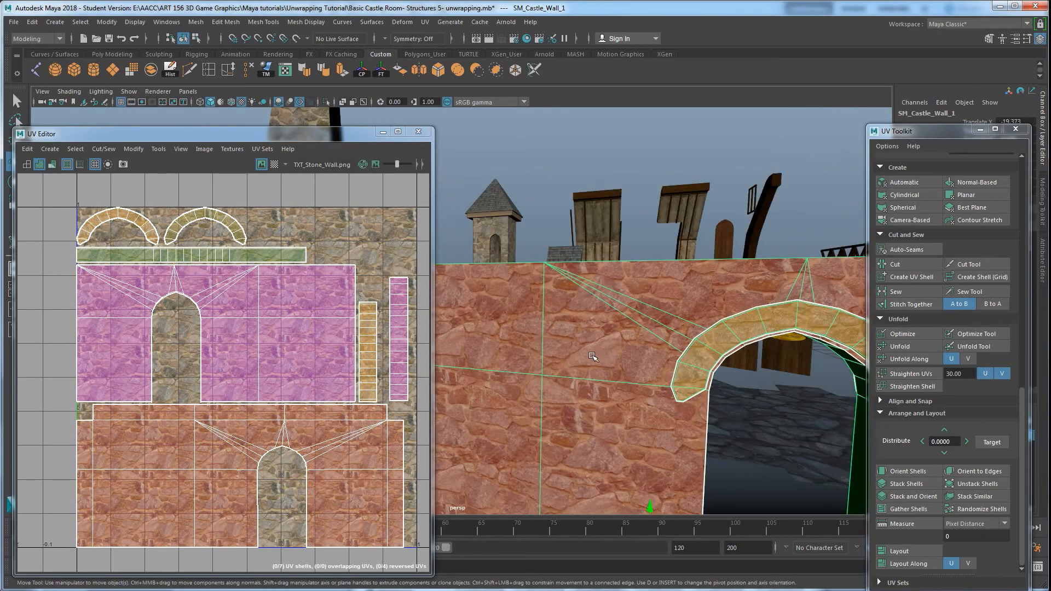
# Close the UV Toolkit and bring up the 2D placement attributes of the arched wall's TXT_Stone_Wall colour texture
pyautogui.keyDown('alt'); pyautogui.moveTo(637, 368); pyautogui.dragTo(663, 365); pyautogui.keyUp('alt')
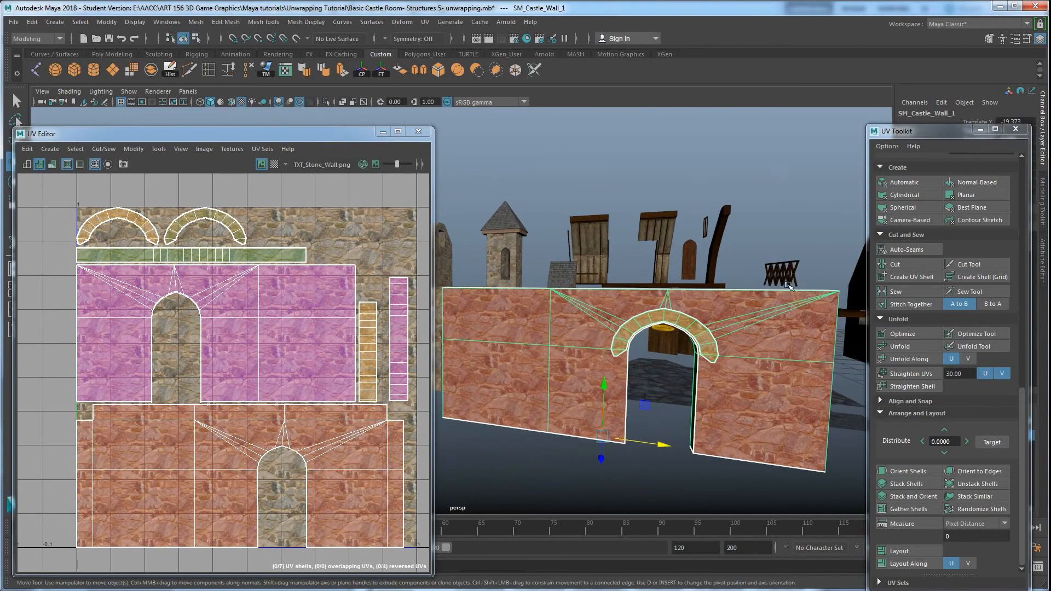
pyautogui.click(1016, 130)
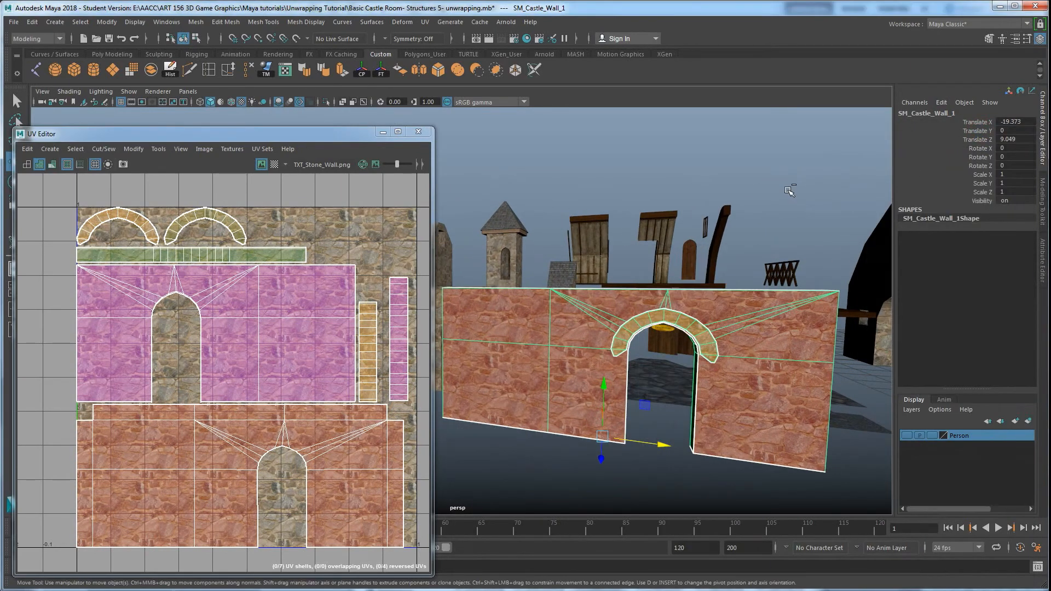
pyautogui.hotkey('ctrl', 'a')
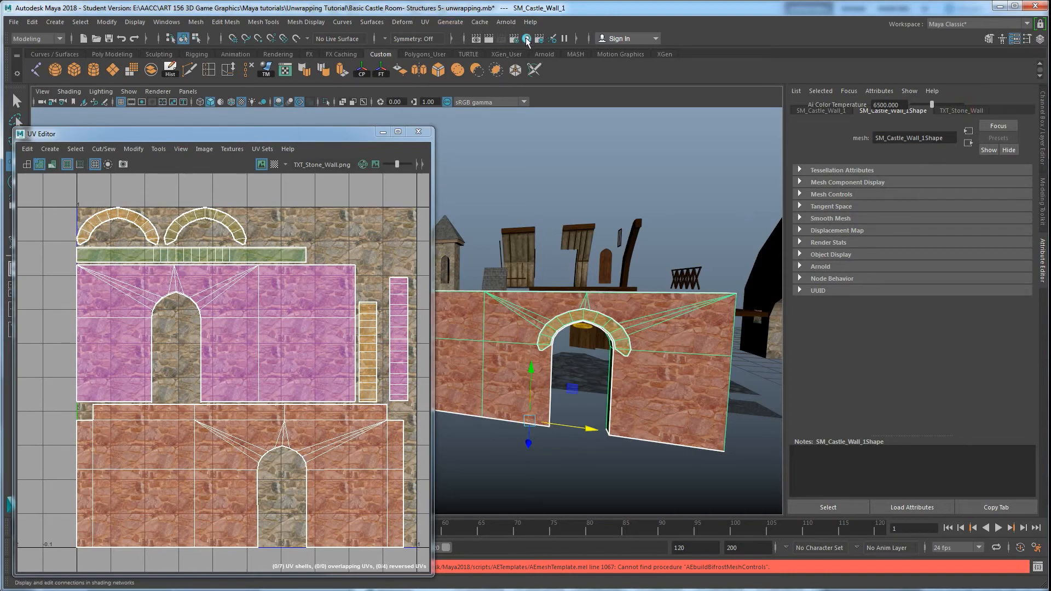
pyautogui.click(966, 110)
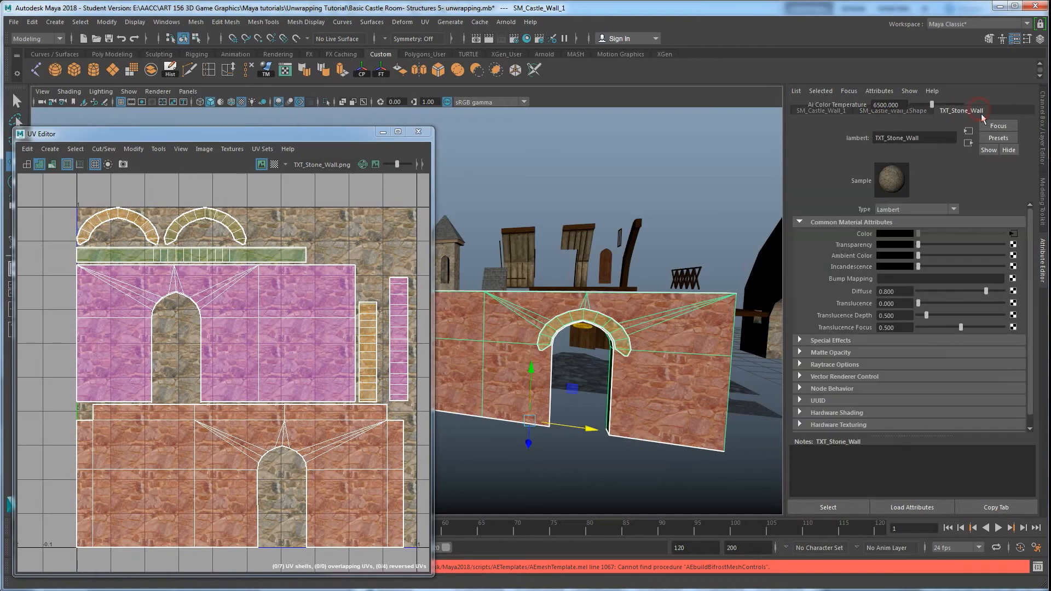
pyautogui.click(1013, 235)
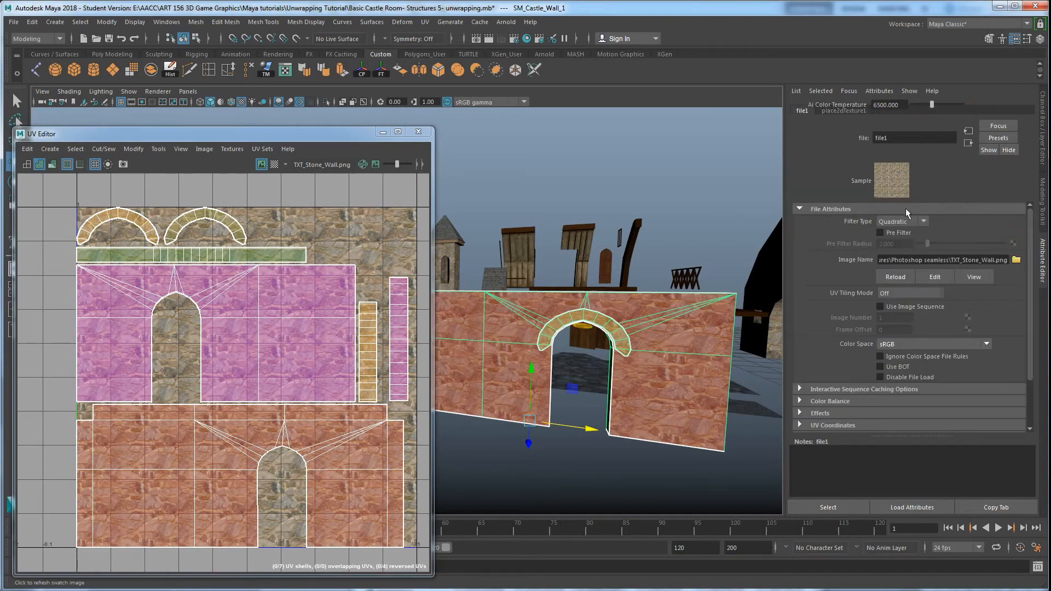
pyautogui.click(837, 112)
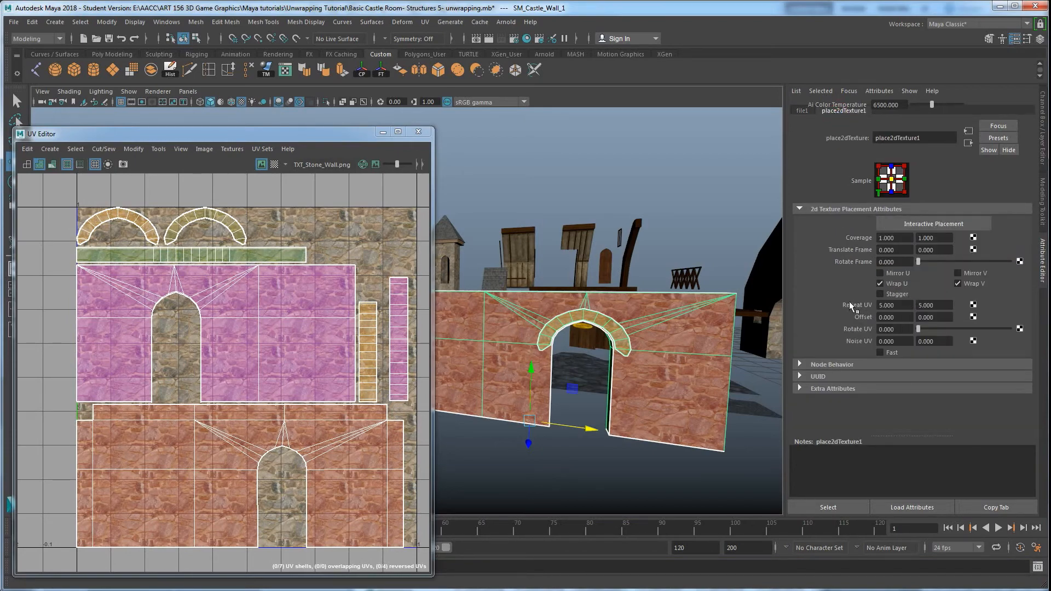
# Set the stone texture's Repeat UV to 1 in both directions and view the stone scale on the wall
pyautogui.click(901, 304)
pyautogui.write('1')
pyautogui.press('Tab')
pyautogui.write('1')
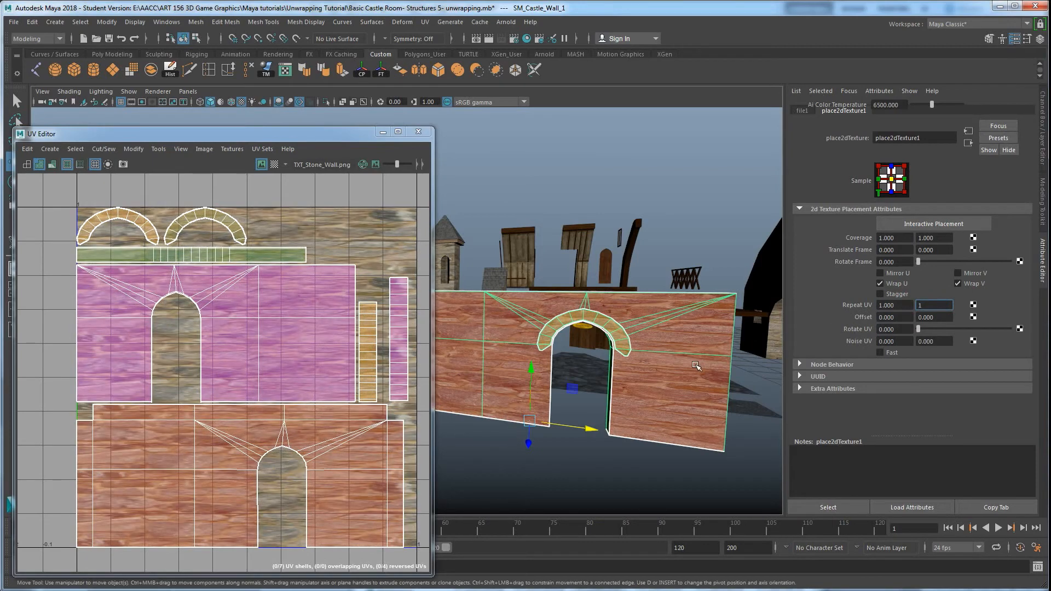
pyautogui.press('Return')
pyautogui.keyDown('alt'); pyautogui.moveTo(693, 371); pyautogui.dragTo(746, 383); pyautogui.keyUp('alt')
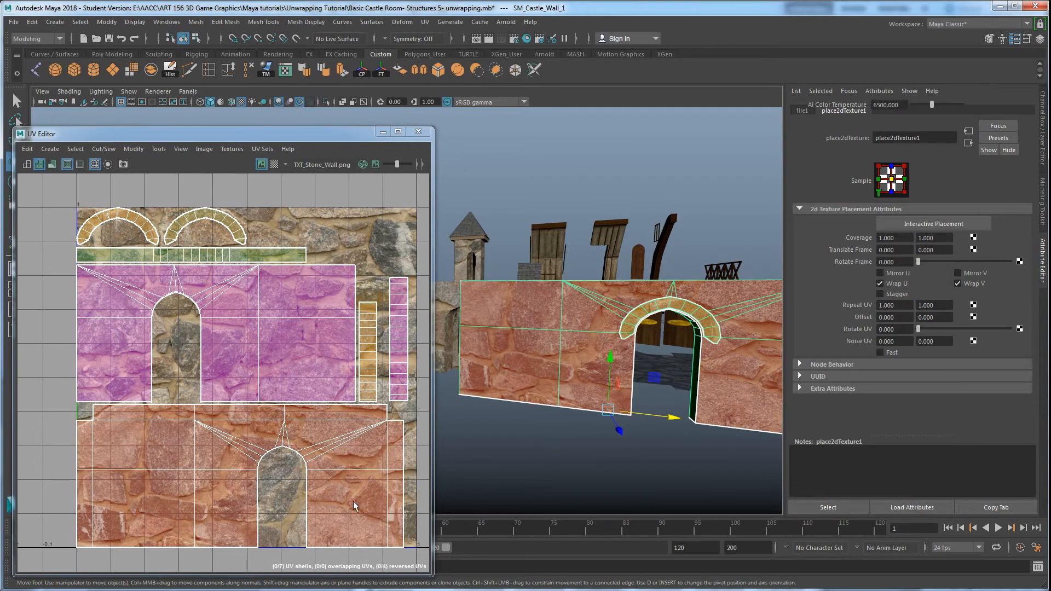
# Set the stone texture's Repeat UV to 10 in both directions and inspect the tiling on the arched wall
pyautogui.click(902, 305)
pyautogui.write('10')
pyautogui.press('Tab')
pyautogui.write('1')
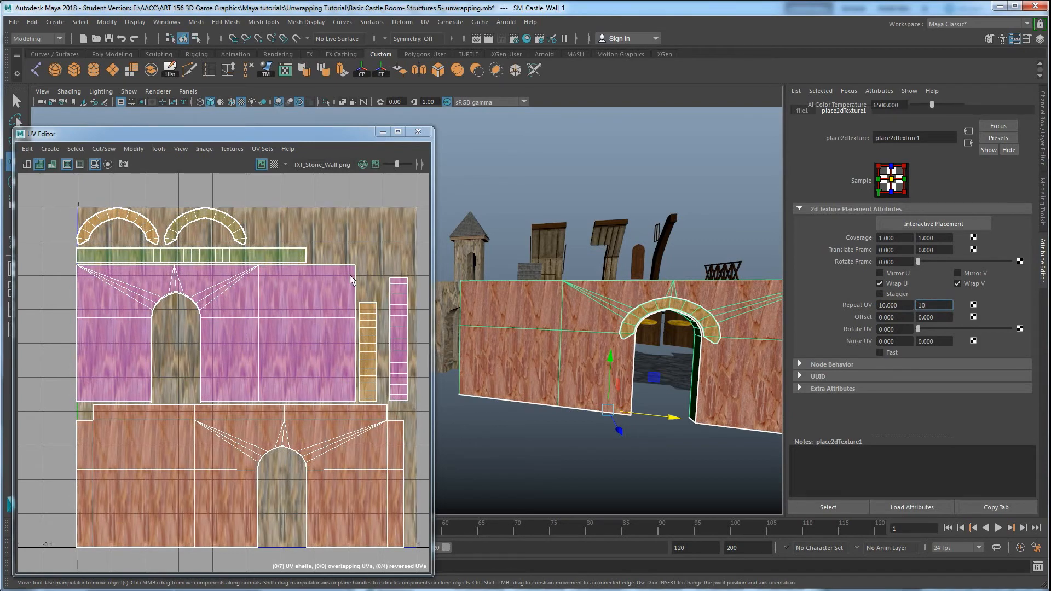
pyautogui.write('0')
pyautogui.press('Return')
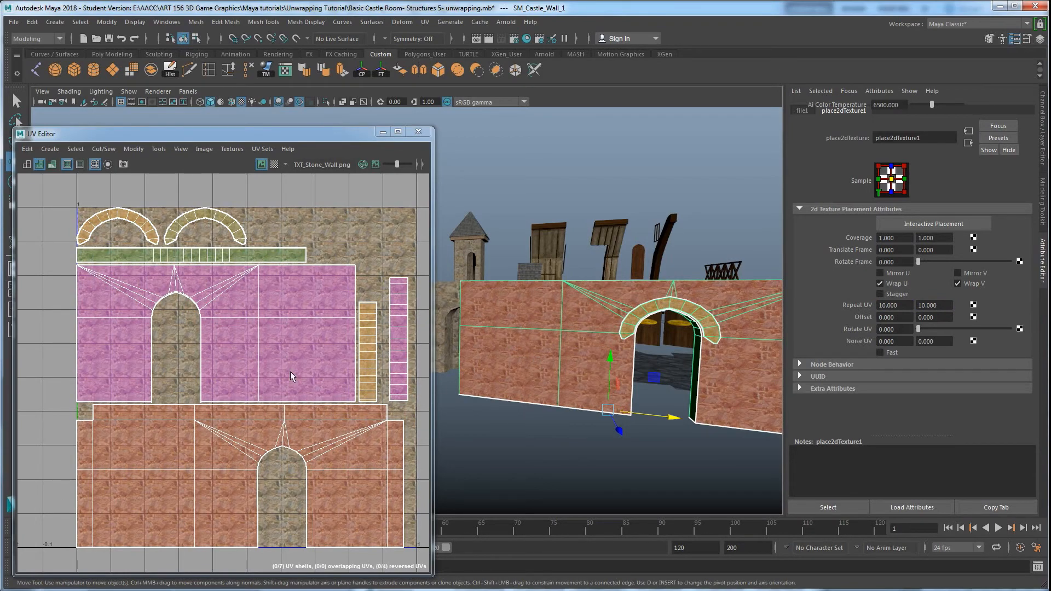
pyautogui.scroll(5, 558, 367)
pyautogui.keyDown('alt'); pyautogui.moveTo(572, 378); pyautogui.dragTo(573, 376, button='middle'); pyautogui.keyUp('alt')
pyautogui.scroll(-3, 572, 378)
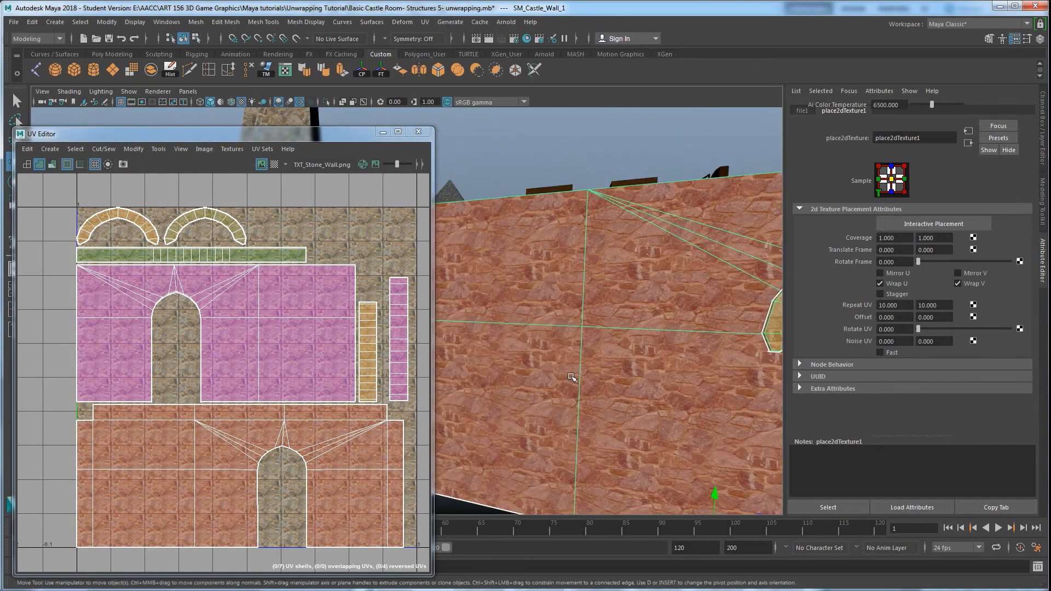
pyautogui.keyDown('alt'); pyautogui.moveTo(591, 386); pyautogui.dragTo(601, 397); pyautogui.keyUp('alt')
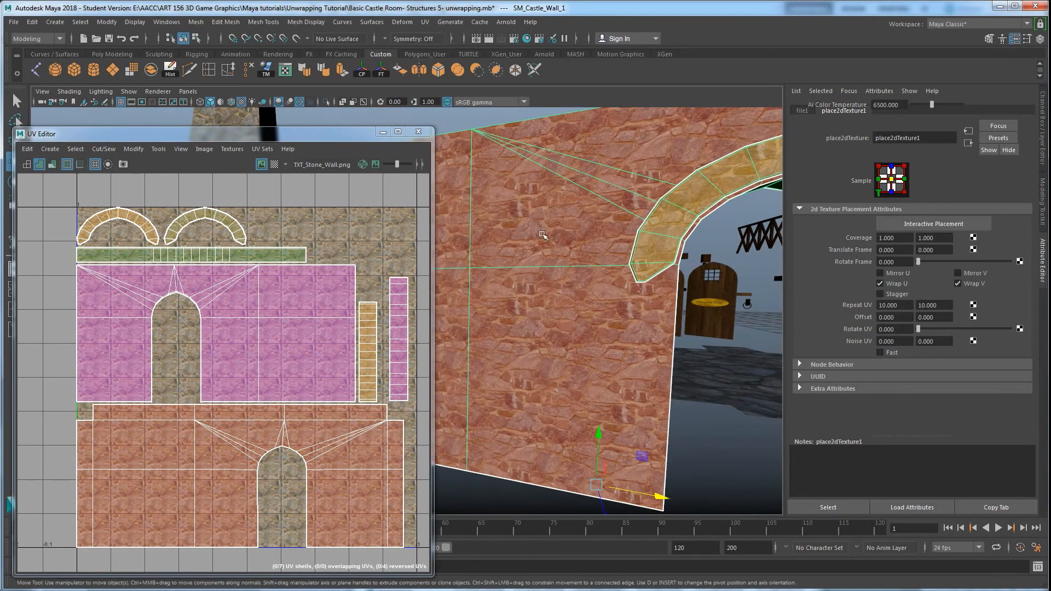
pyautogui.keyDown('alt'); pyautogui.moveTo(624, 387); pyautogui.dragTo(603, 331); pyautogui.keyUp('alt')
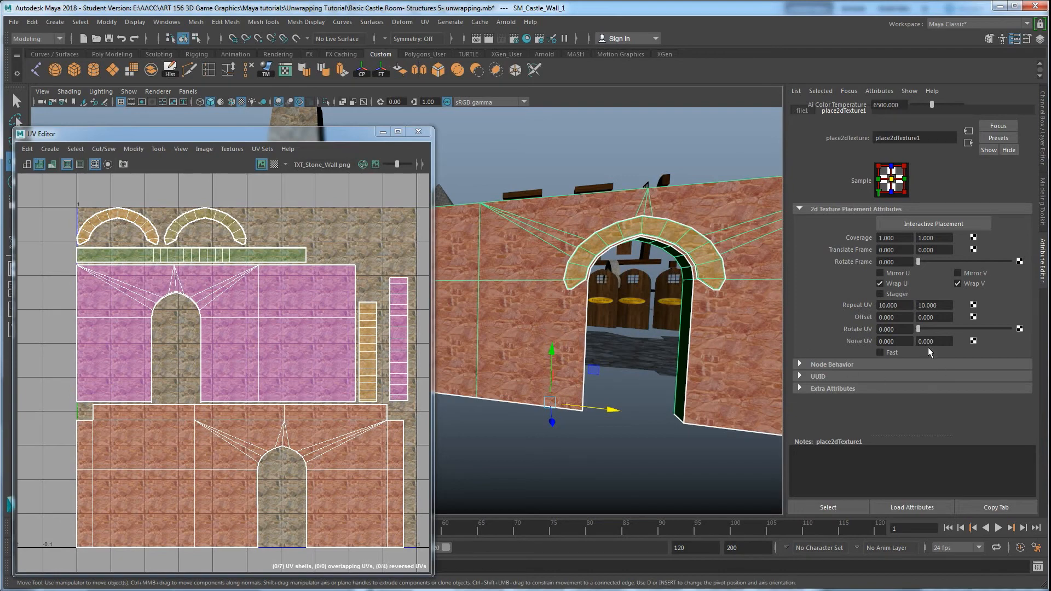
# Set the stone texture's Repeat UV to 5 in both directions
pyautogui.click(905, 306)
pyautogui.doubleClick(909, 306)
pyautogui.press('Tab')
pyautogui.write('5')
pyautogui.press('Return')
pyautogui.keyDown('alt'); pyautogui.moveTo(577, 338); pyautogui.dragTo(639, 345, button='middle'); pyautogui.keyUp('alt')
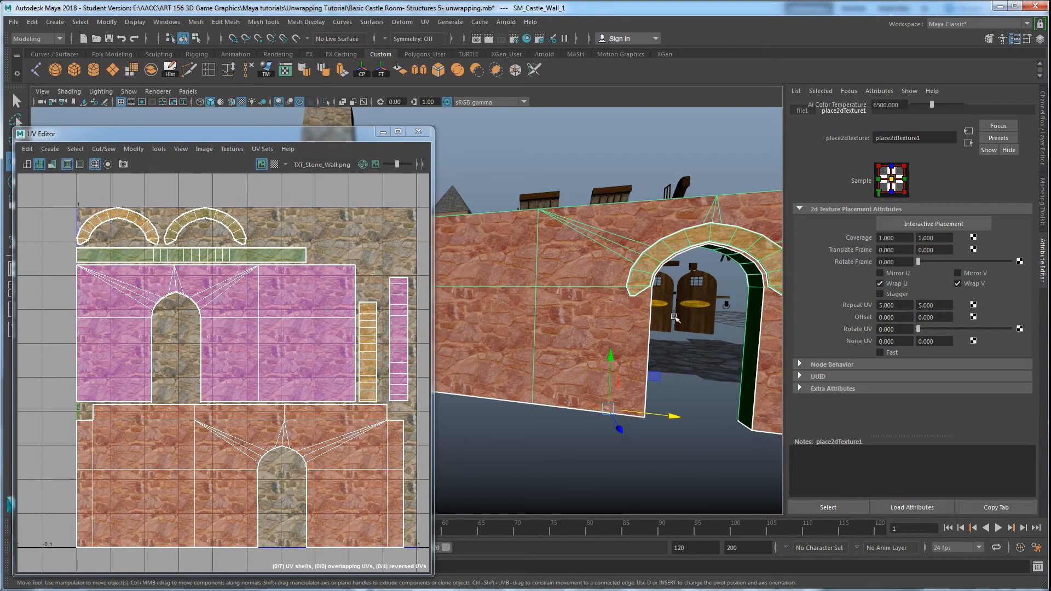
pyautogui.keyDown('alt'); pyautogui.moveTo(720, 314); pyautogui.dragTo(672, 317); pyautogui.keyUp('alt')
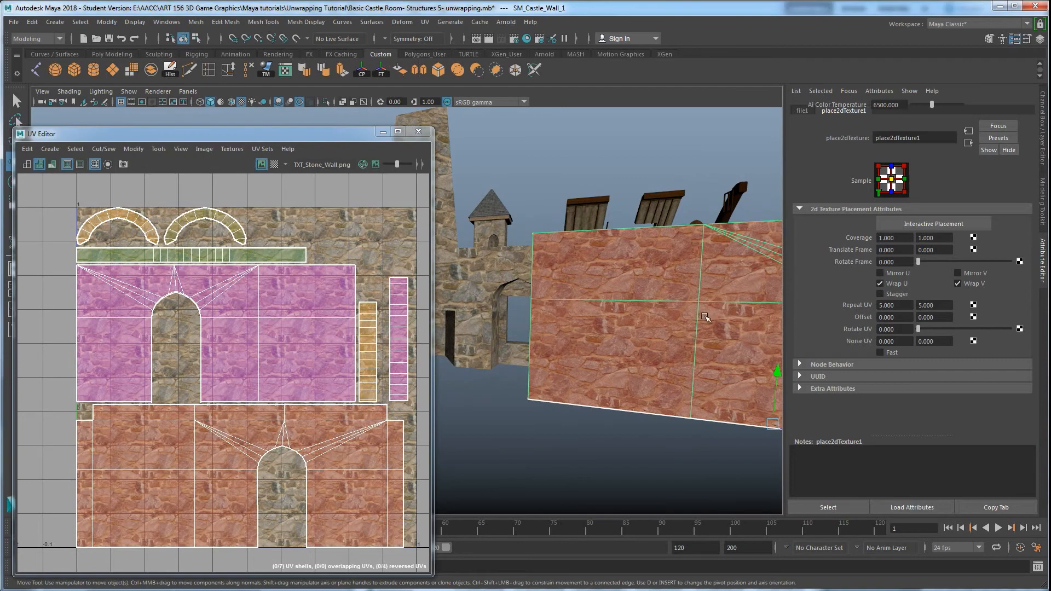
# Select and frame the ceiling section with the shingled roof to display its UV shells over the TXT_Ceiling_Section texture
pyautogui.keyDown('alt'); pyautogui.moveTo(582, 312); pyautogui.dragTo(605, 397); pyautogui.keyUp('alt')
pyautogui.keyDown('alt'); pyautogui.moveTo(606, 397); pyautogui.dragTo(556, 341, button='middle'); pyautogui.keyUp('alt')
pyautogui.keyDown('alt'); pyautogui.moveTo(594, 372); pyautogui.dragTo(584, 351, button='middle'); pyautogui.keyUp('alt')
pyautogui.keyDown('alt'); pyautogui.moveTo(584, 351); pyautogui.dragTo(620, 360); pyautogui.keyUp('alt')
pyautogui.click(614, 265)
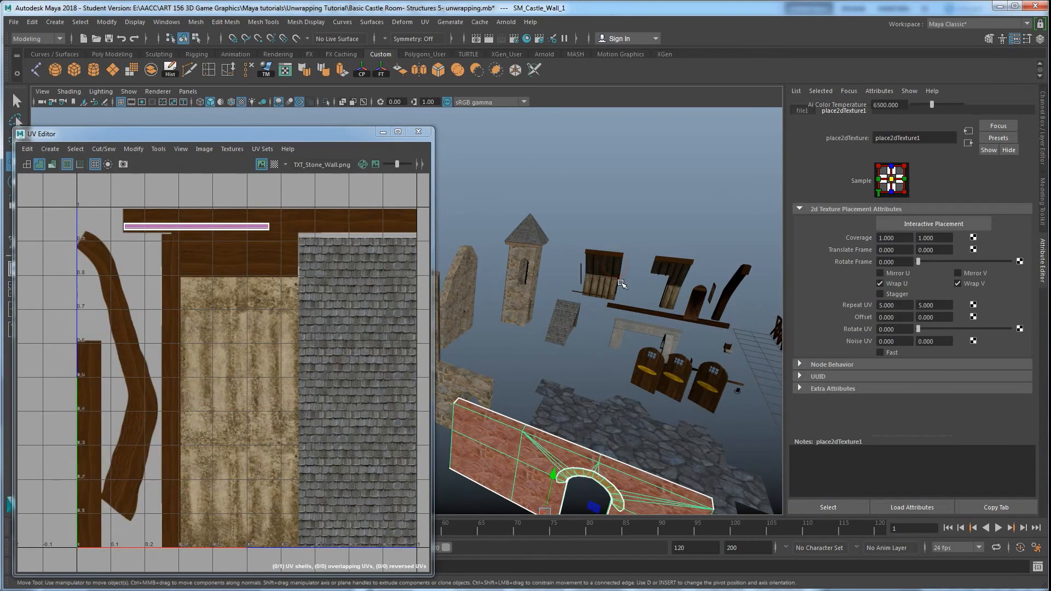
pyautogui.rightClick(612, 267)
pyautogui.click(612, 268)
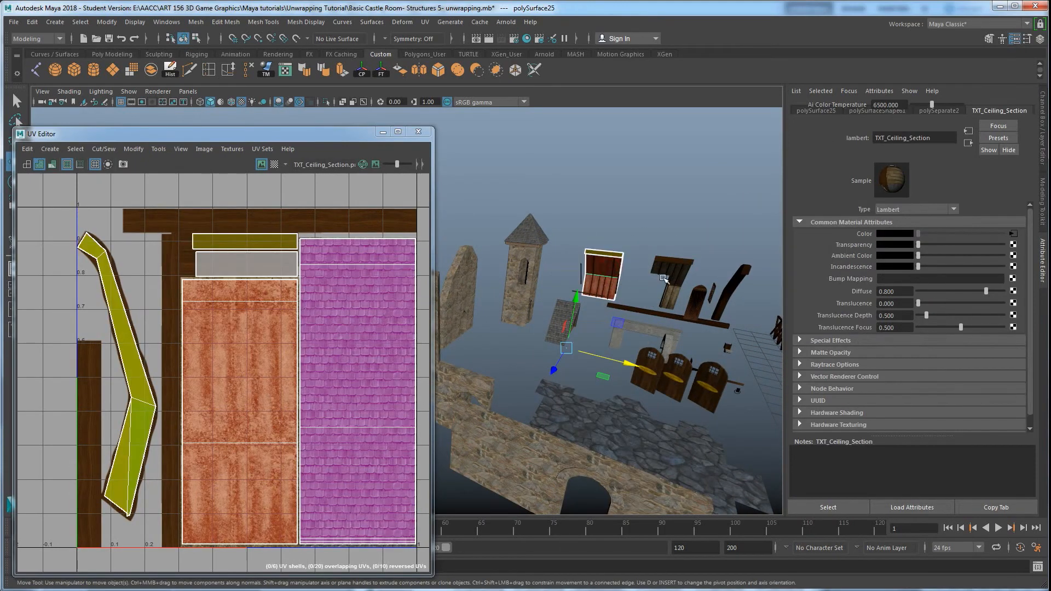
pyautogui.press('f')
# Isolate the shingled ceiling section in the viewport, clear the selection and view the piece's underside
pyautogui.keyDown('alt'); pyautogui.moveTo(630, 285); pyautogui.dragTo(539, 365); pyautogui.keyUp('alt')
pyautogui.click(695, 380)
pyautogui.keyDown('alt'); pyautogui.moveTo(674, 378); pyautogui.dragTo(608, 376, button='right'); pyautogui.keyUp('alt')
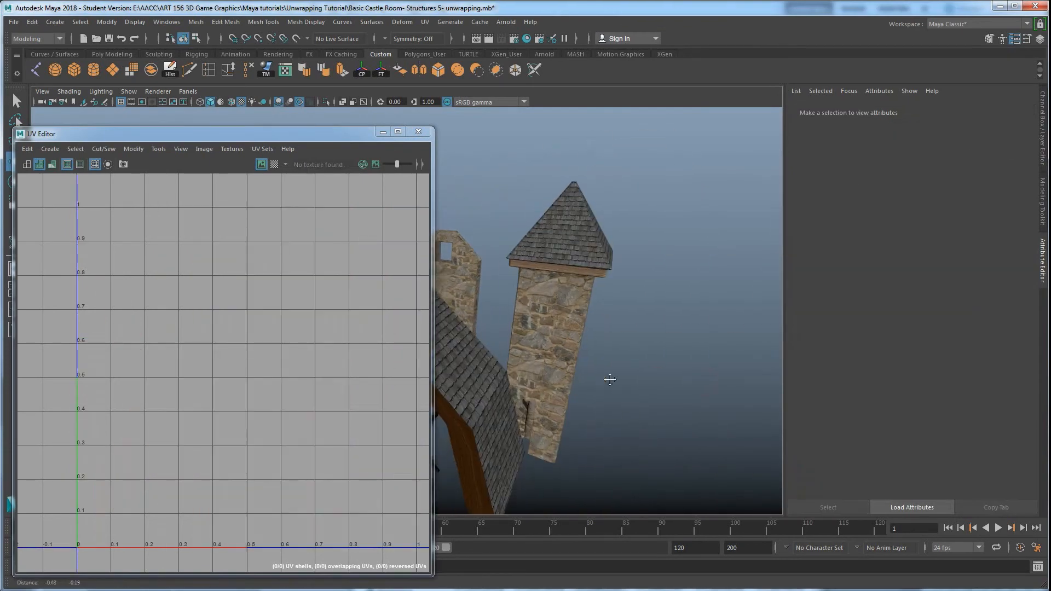
pyautogui.keyDown('alt'); pyautogui.moveTo(597, 382); pyautogui.dragTo(552, 385); pyautogui.keyUp('alt')
pyautogui.keyDown('alt'); pyautogui.moveTo(551, 385); pyautogui.dragTo(589, 353, button='middle'); pyautogui.keyUp('alt')
pyautogui.click(566, 357)
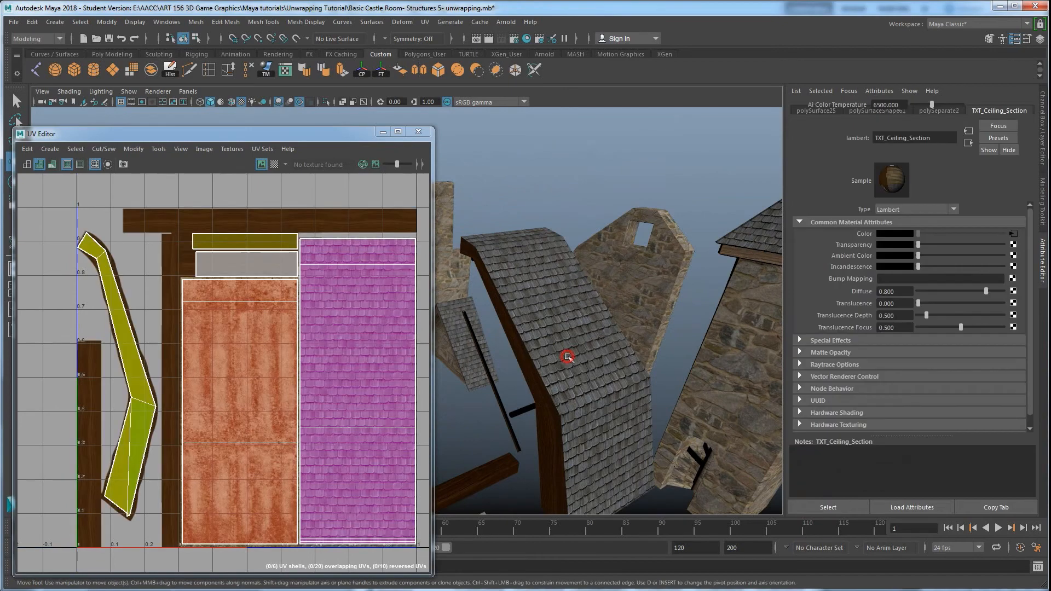
pyautogui.hotkey('ctrl', '1')
pyautogui.keyDown('alt'); pyautogui.moveTo(540, 382); pyautogui.dragTo(561, 373); pyautogui.keyUp('alt')
pyautogui.click(623, 352)
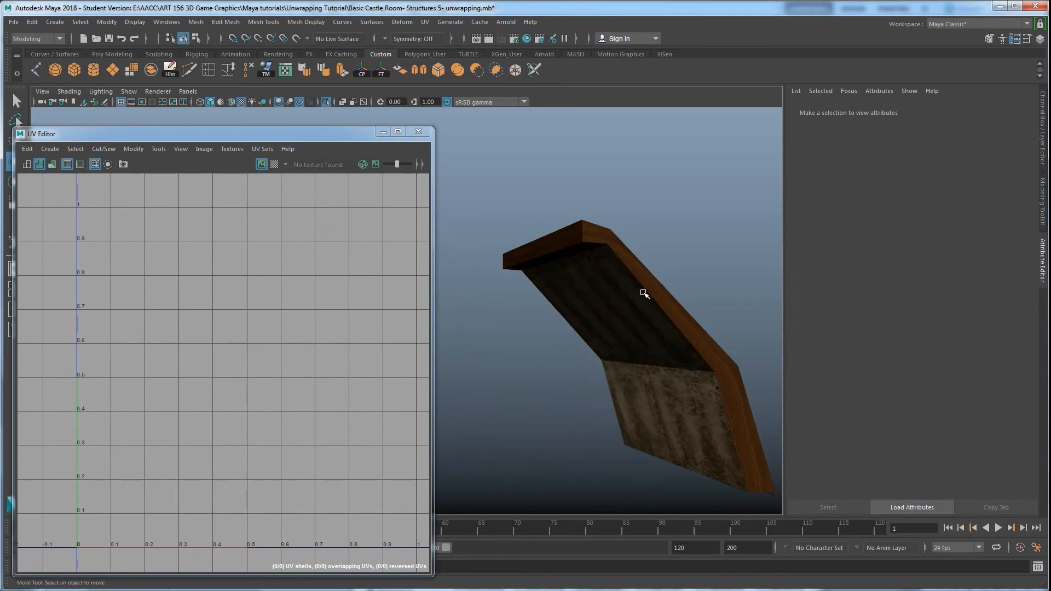
pyautogui.scroll(-5, 678, 342)
pyautogui.keyDown('alt'); pyautogui.moveTo(609, 353); pyautogui.dragTo(673, 345, button='middle'); pyautogui.keyUp('alt')
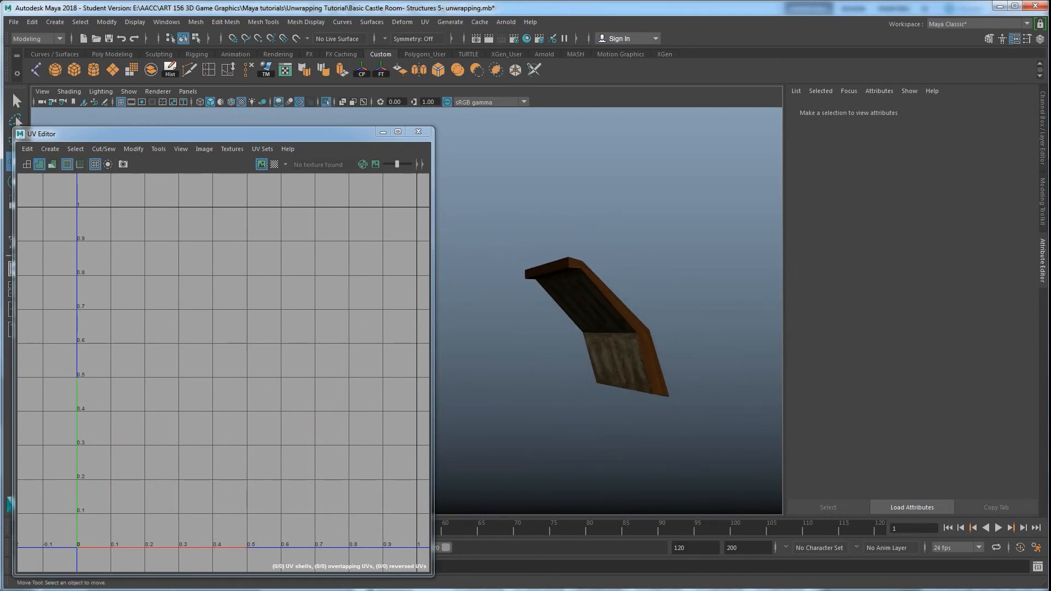
# Switch to the Textures folder and view TXT_Ceiling_Section.png in the image viewer
pyautogui.hotkey('alt', 'Tab')
pyautogui.hotkey('alt', 'Tab')
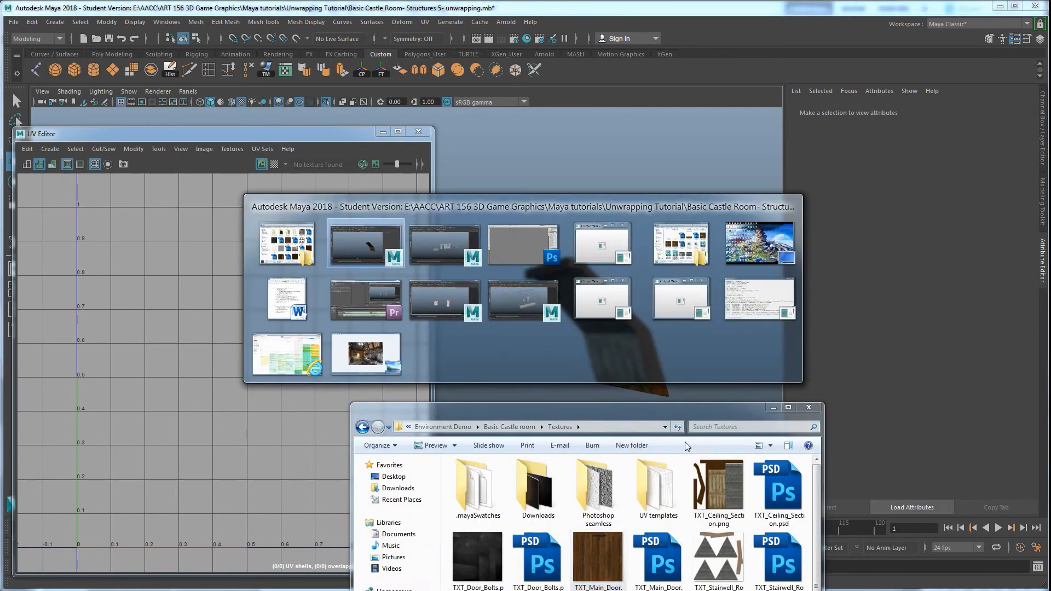
pyautogui.hotkey('alt', 'Tab')
pyautogui.hotkey('alt', 'Tab')
pyautogui.hotkey('alt', 'Tab')
pyautogui.hotkey('alt', 'Tab')
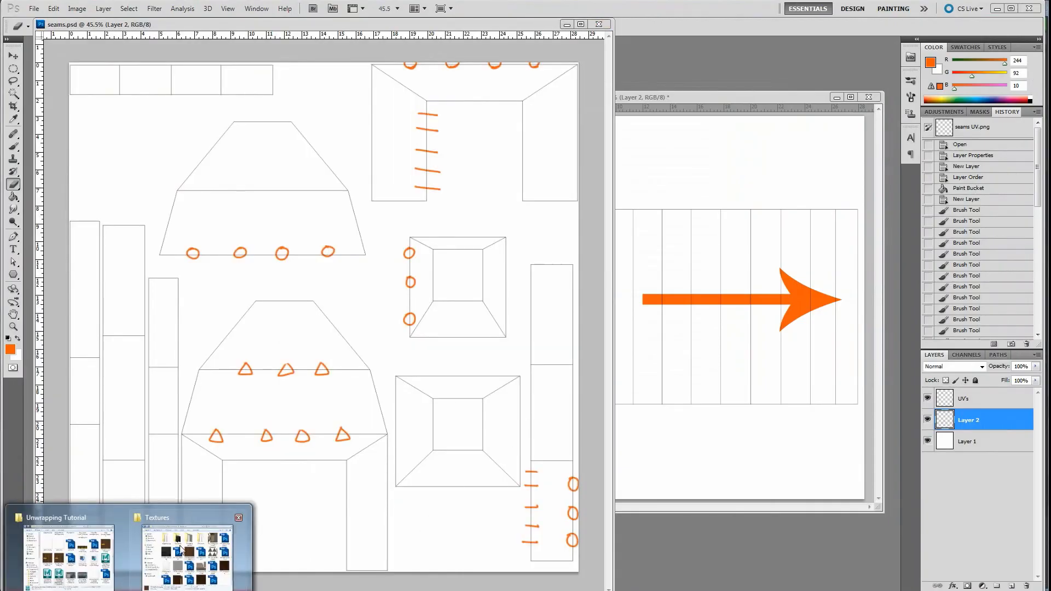
pyautogui.click(195, 552)
pyautogui.doubleClick(709, 512)
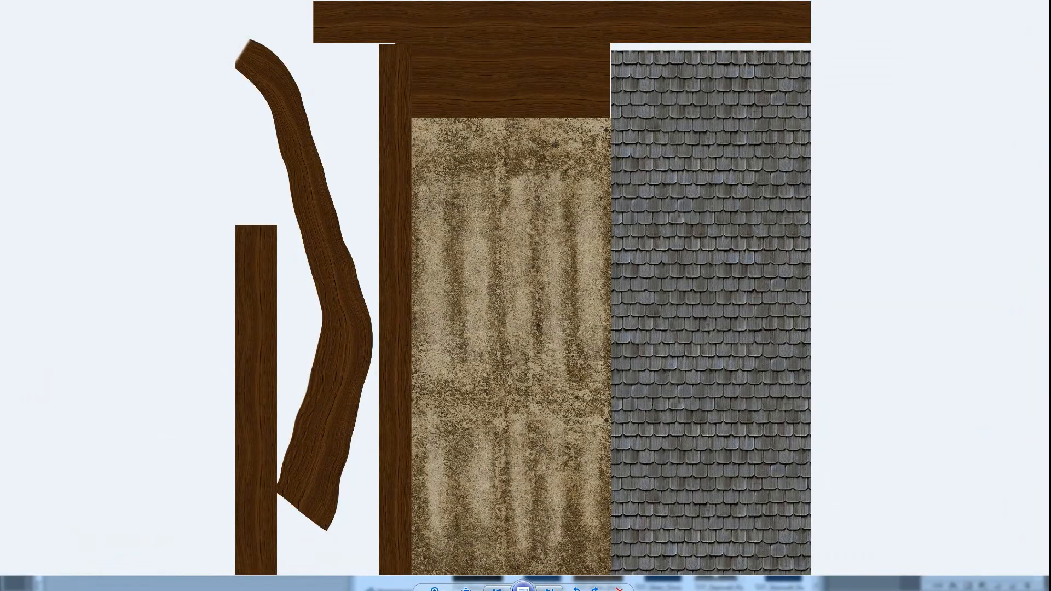
pyautogui.click(1037, 1)
# Open TXT_Ceiling_Section.psd in Photoshop and fit the image on screen
pyautogui.doubleClick(783, 491)
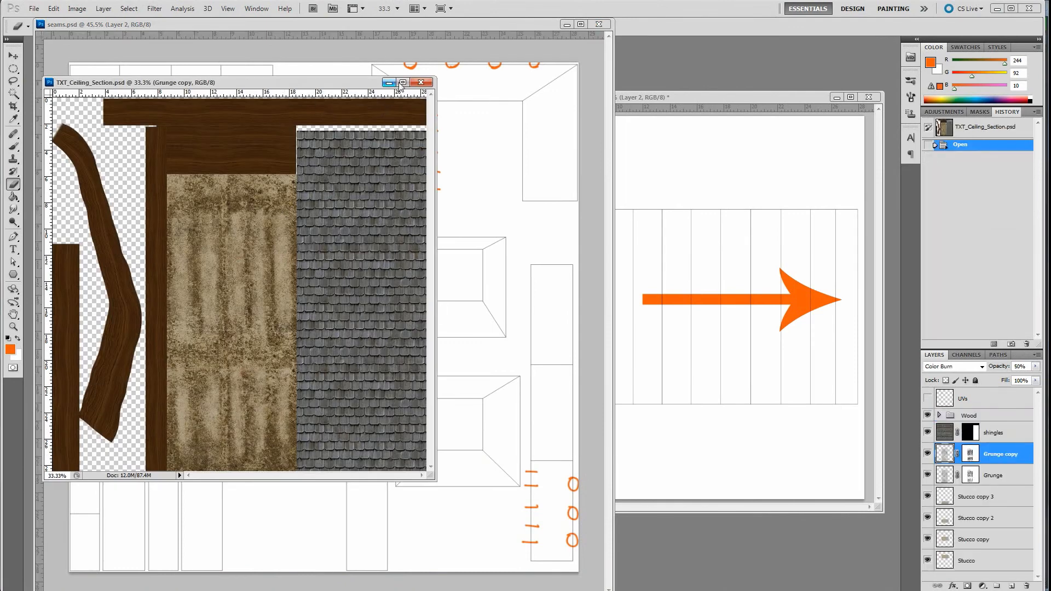
pyautogui.click(403, 83)
pyautogui.press('f')
pyautogui.press('f')
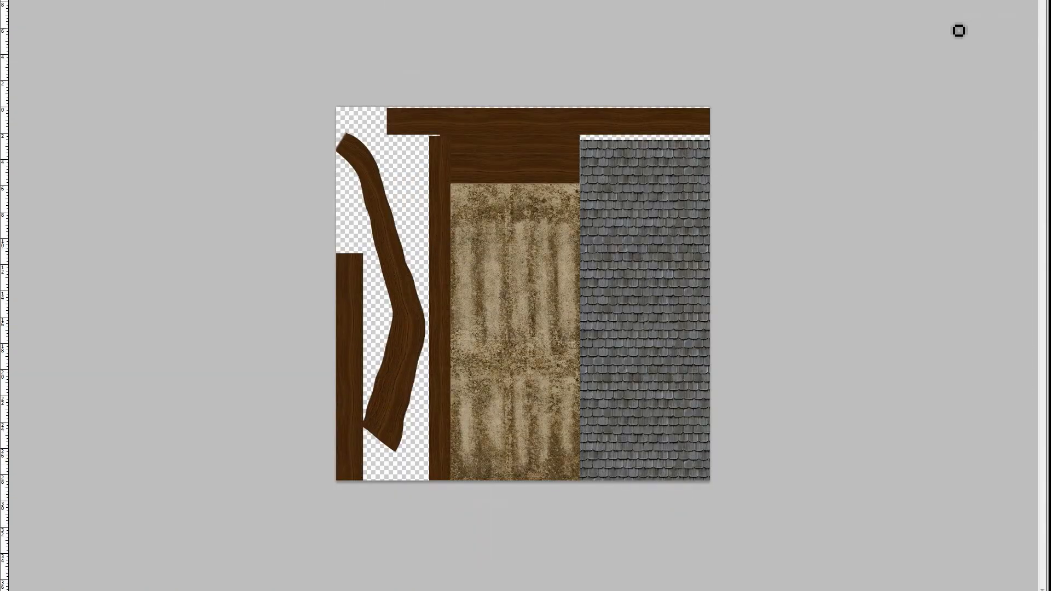
pyautogui.press('f')
pyautogui.rightClick(330, 236)
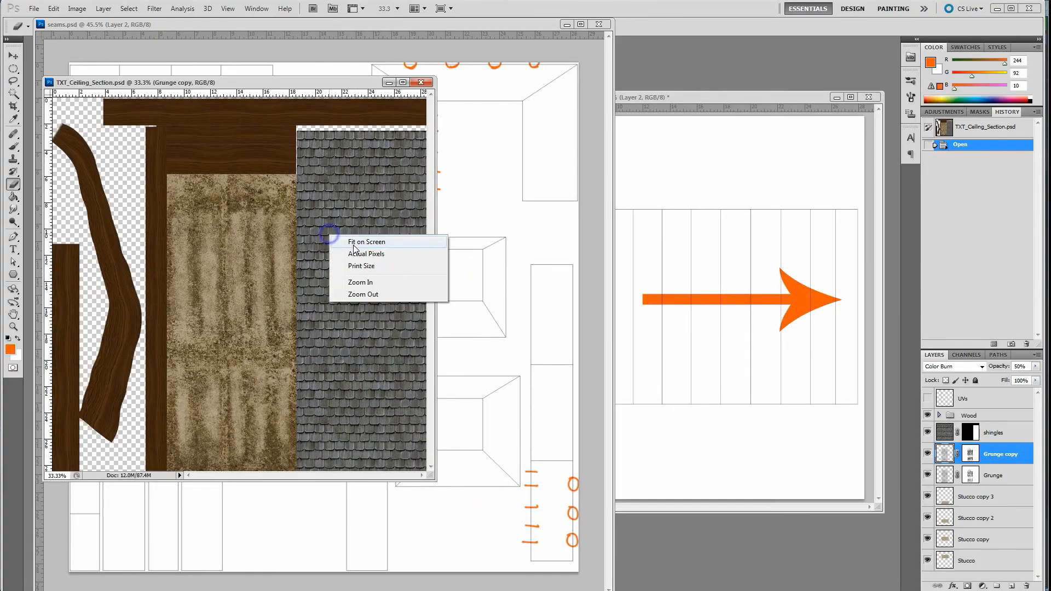
pyautogui.click(359, 242)
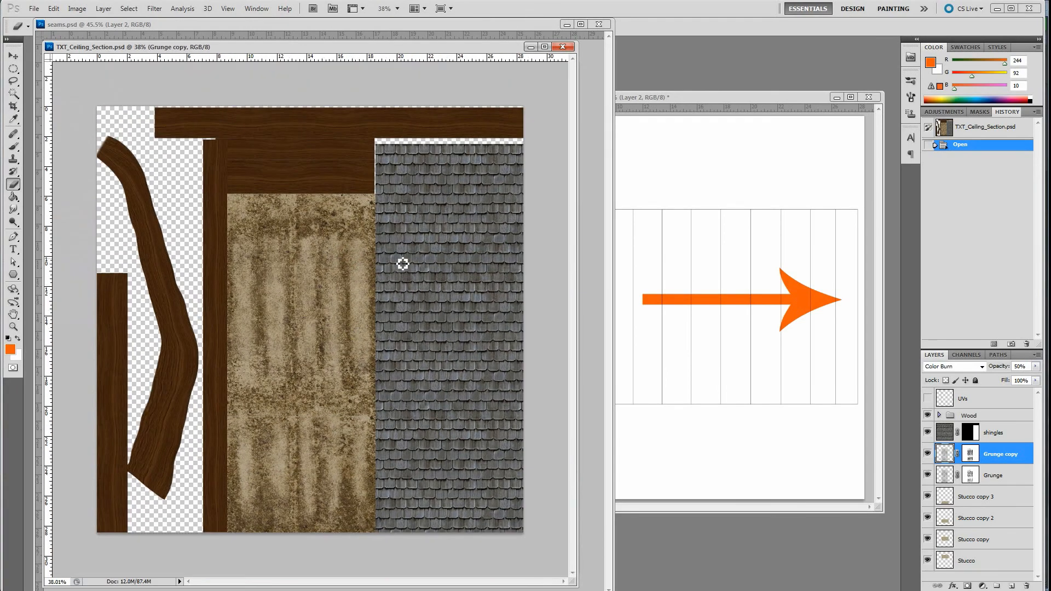
# Show the UVs layer and hide the Wood group and the shingles, Grunge and Stucco layers to examine the bare UV lines
pyautogui.click(927, 399)
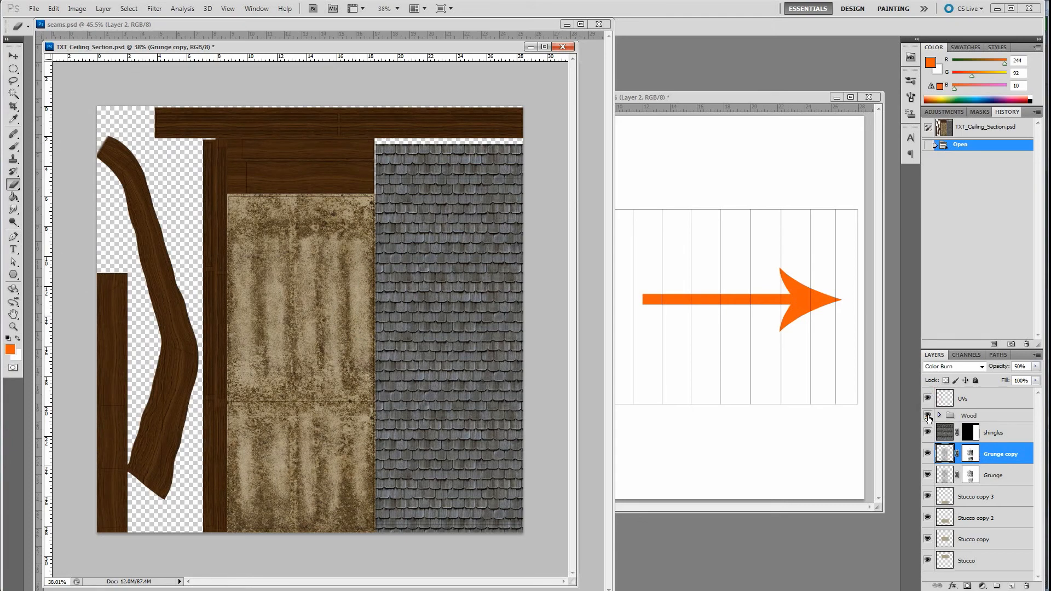
pyautogui.click(928, 417)
pyautogui.click(928, 433)
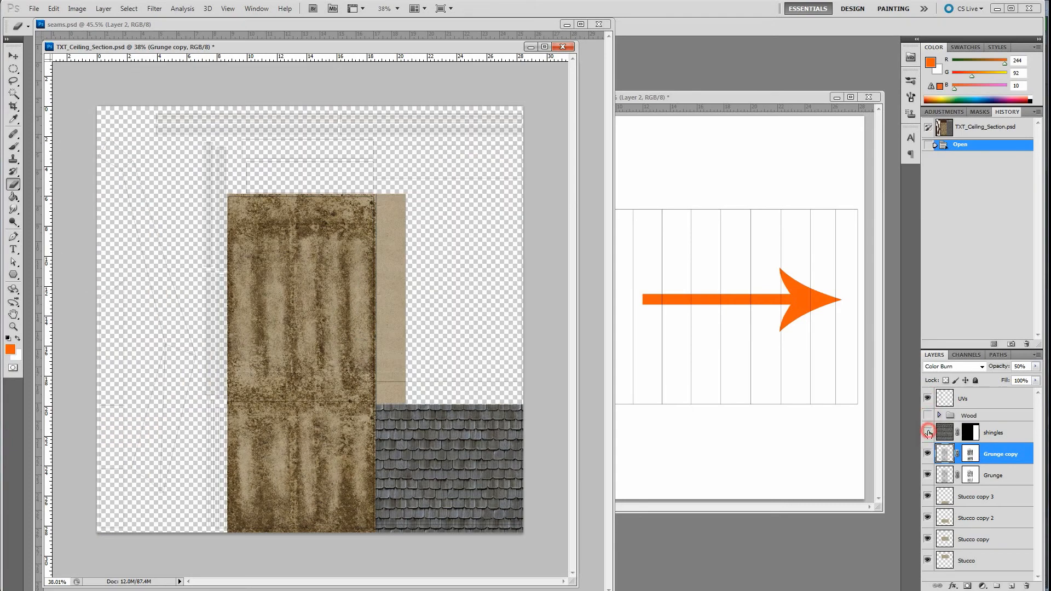
pyautogui.moveTo(927, 454); pyautogui.dragTo(927, 561)
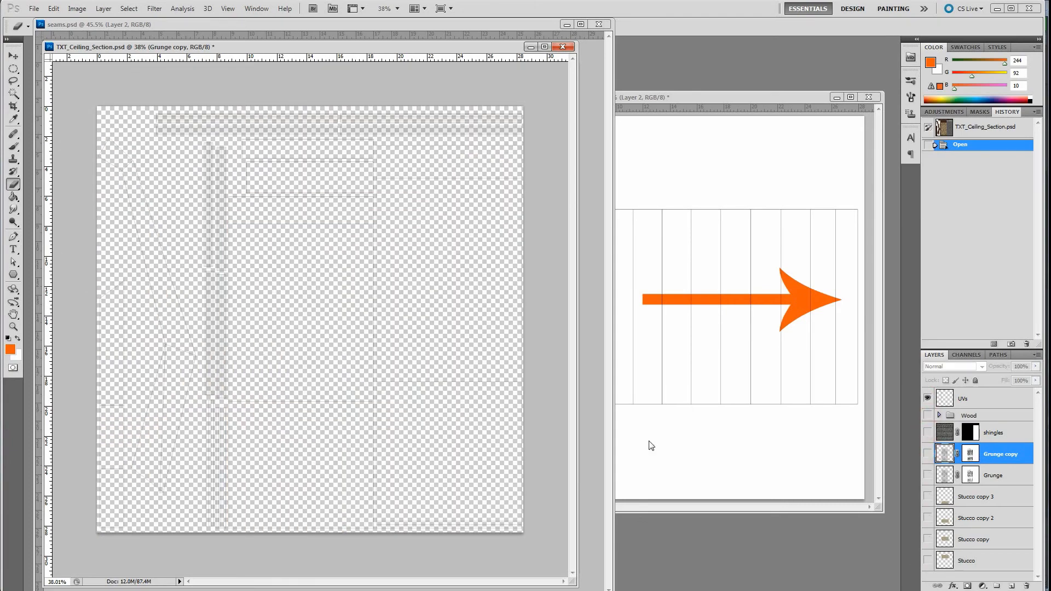
pyautogui.scroll(-2, 996, 541)
pyautogui.scroll(2, 996, 541)
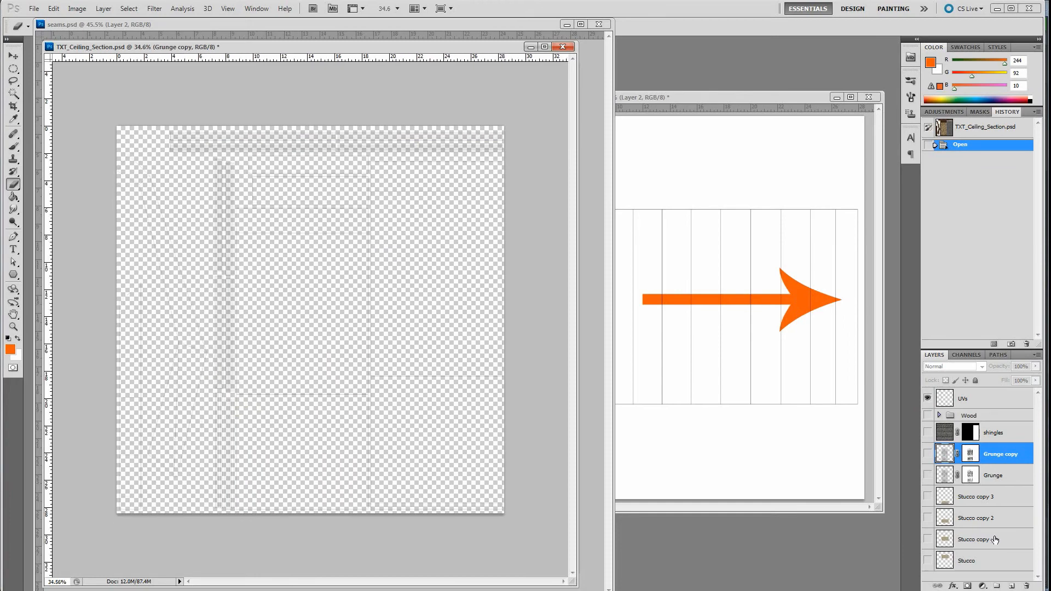
pyautogui.scroll(2, 296, 261)
pyautogui.scroll(1, 296, 261)
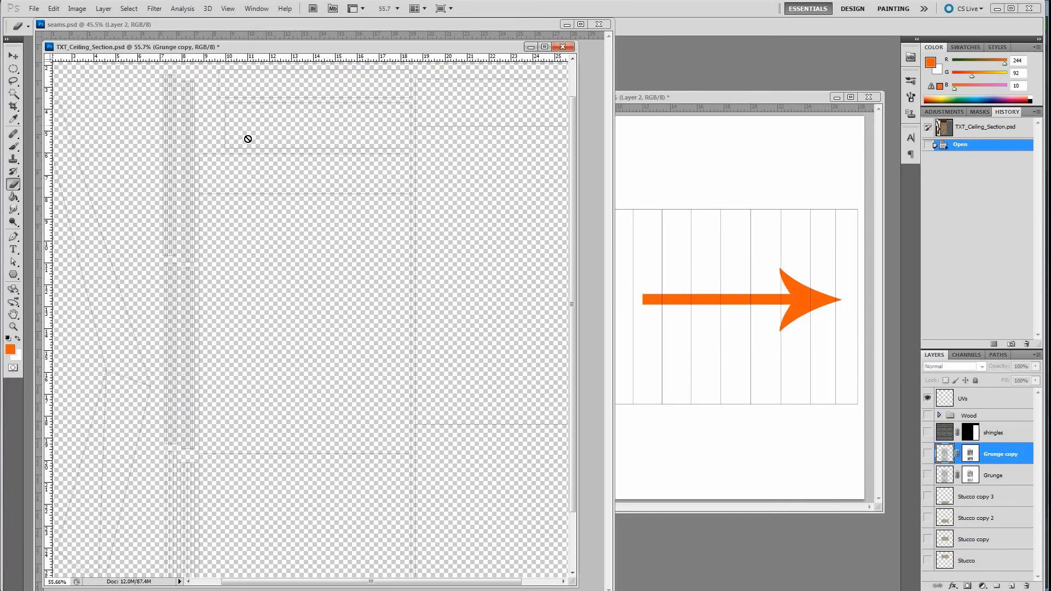
pyautogui.scroll(-1, 318, 196)
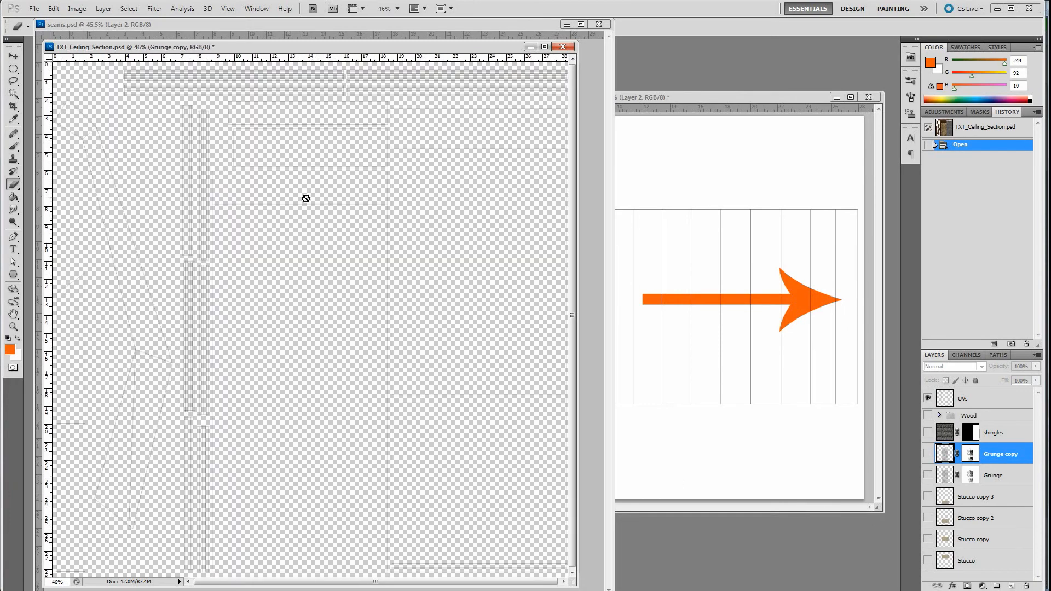
pyautogui.scroll(-1, 315, 197)
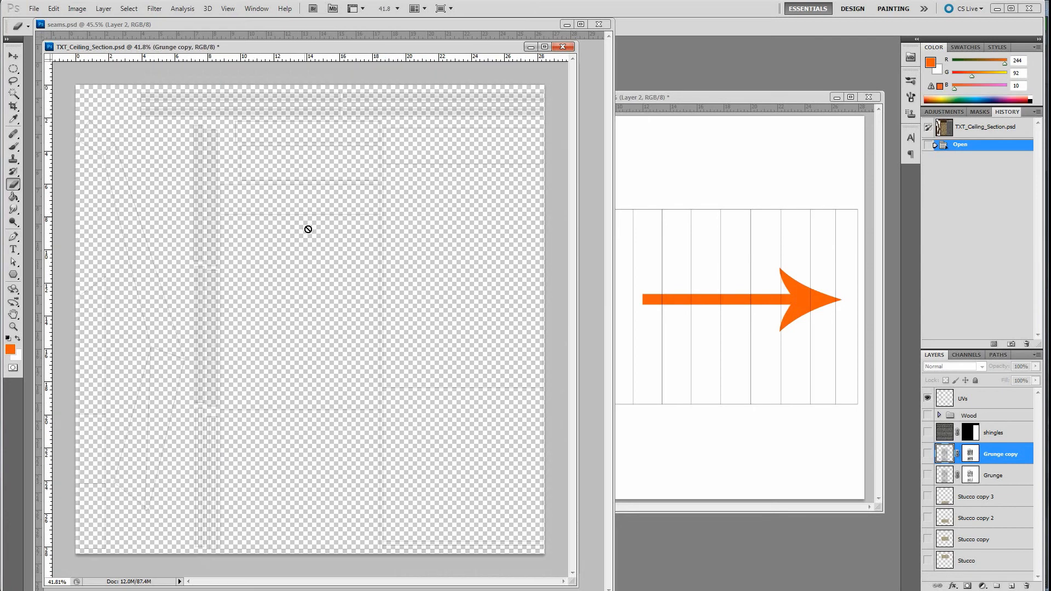
# Show the shingles layer and switch to Maya to select the ceiling section's three shingled outer faces
pyautogui.click(928, 432)
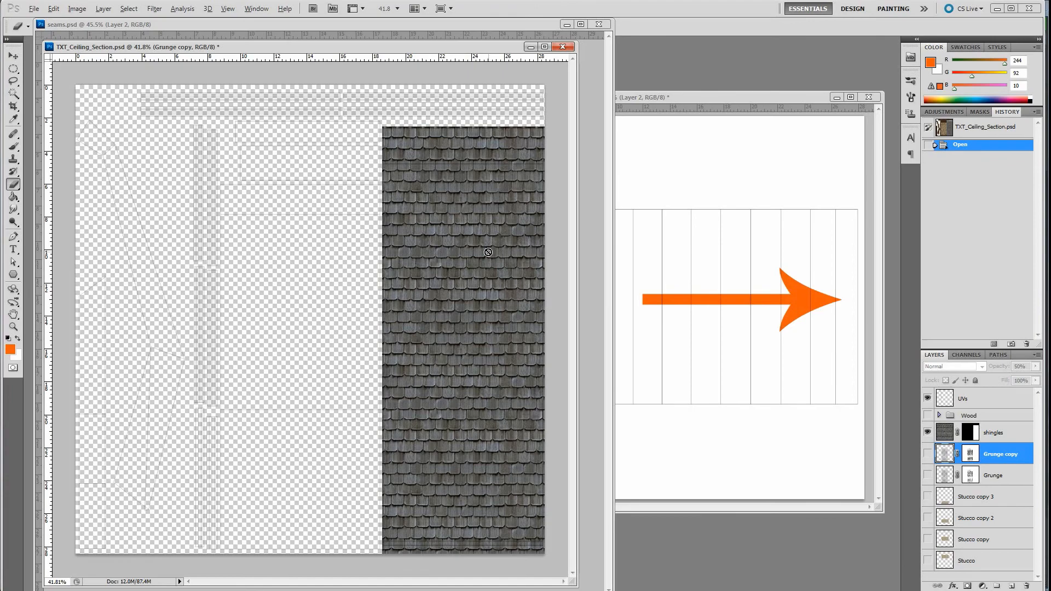
pyautogui.hotkey('alt', 'Tab')
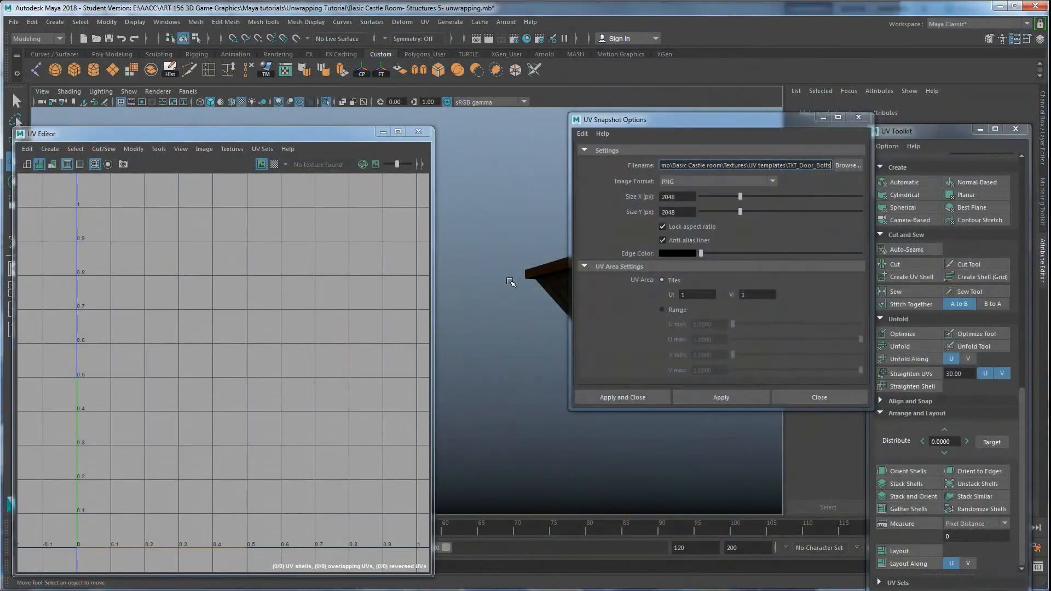
pyautogui.keyDown('alt'); pyautogui.moveTo(638, 344); pyautogui.dragTo(578, 344); pyautogui.keyUp('alt')
pyautogui.moveTo(560, 332); pyautogui.dragTo(560, 333, button='right')
pyautogui.click(541, 329)
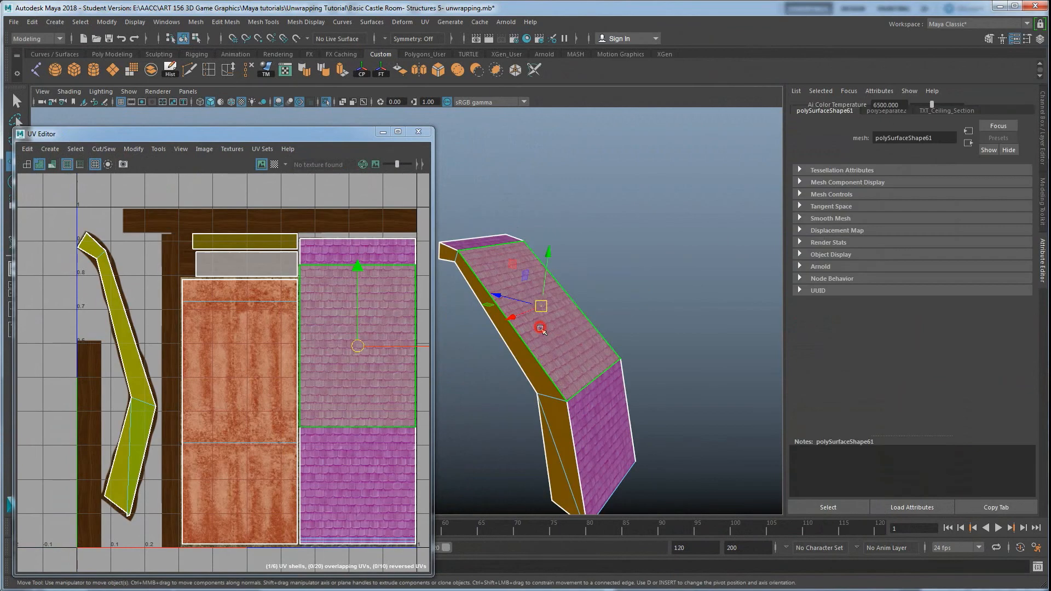
pyautogui.keyDown('shift'); pyautogui.click(488, 242); pyautogui.keyUp('shift')
pyautogui.keyDown('shift'); pyautogui.click(615, 456); pyautogui.keyUp('shift')
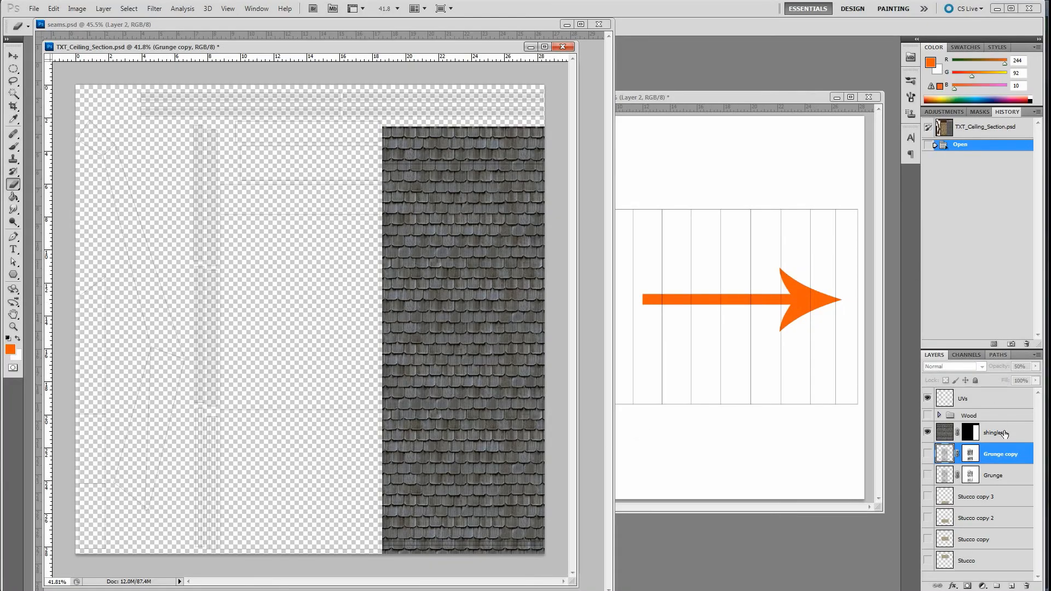
# In Photoshop, show the Stucco, Stucco copy, Stucco copy 2 and Stucco copy 3 layers and inspect the stucco up close
pyautogui.click(929, 561)
pyautogui.click(927, 539)
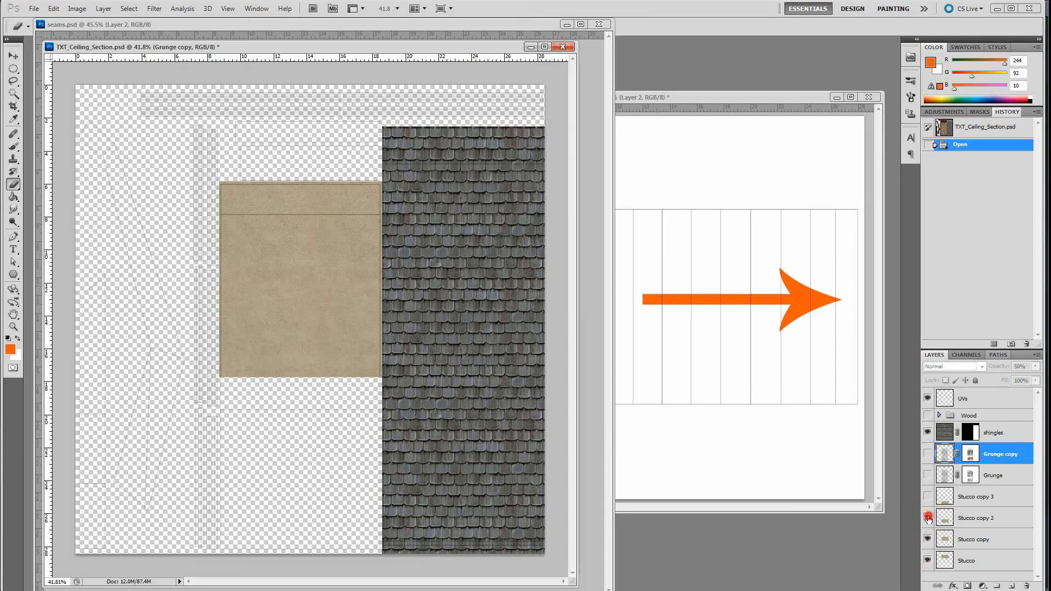
pyautogui.click(928, 518)
pyautogui.click(927, 496)
pyautogui.keyDown('alt'); pyautogui.scroll(5, 284, 394); pyautogui.keyUp('alt')
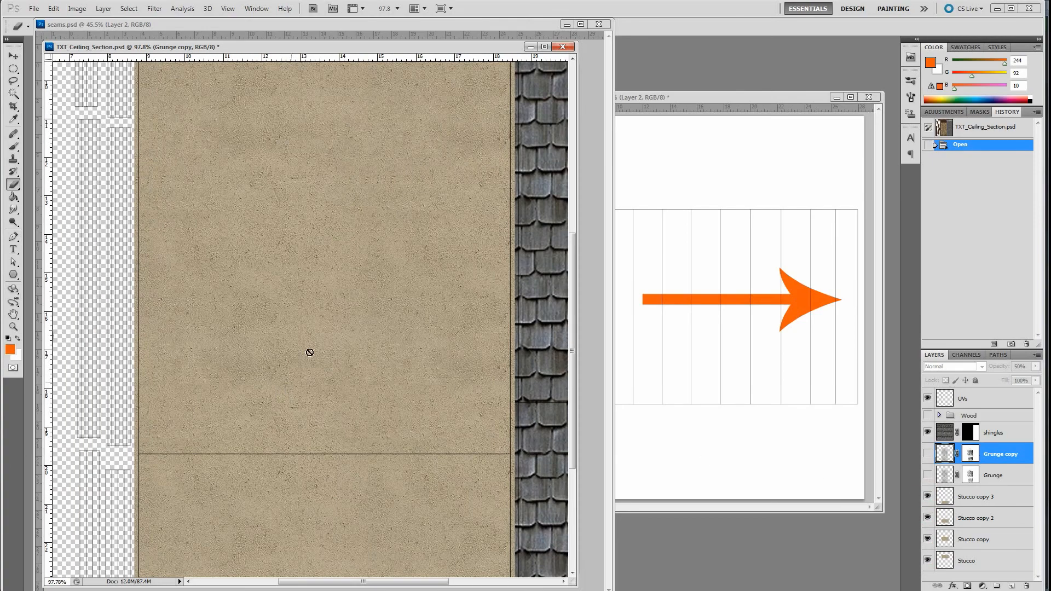
pyautogui.keyDown('alt'); pyautogui.scroll(1, 309, 285); pyautogui.keyUp('alt')
pyautogui.keyDown('alt'); pyautogui.scroll(-5, 310, 285); pyautogui.keyUp('alt')
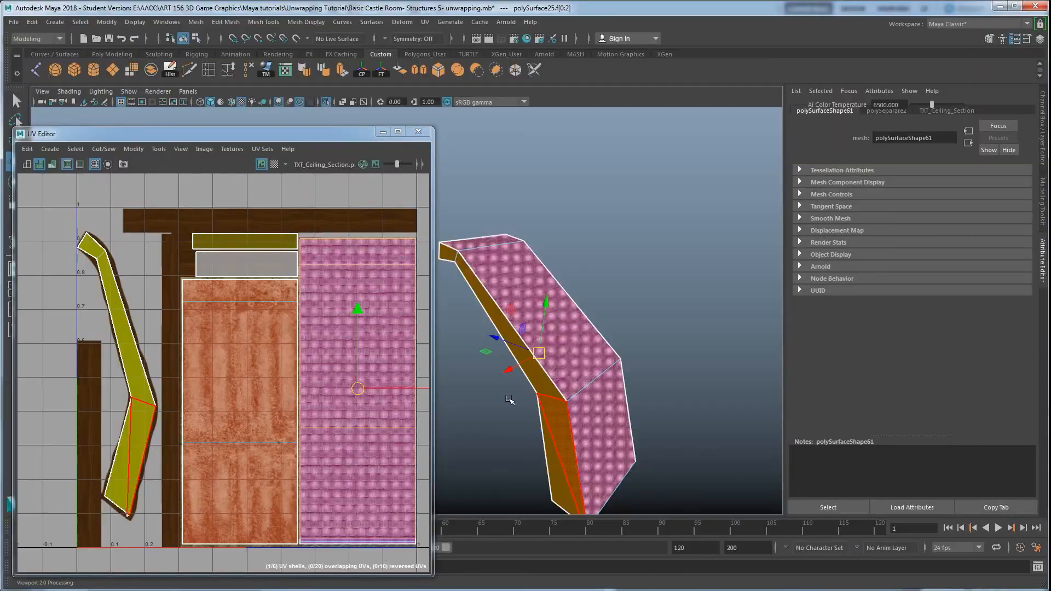
# In Maya, view the ceiling section's underside and select its stucco UV shell to highlight the matching faces
pyautogui.keyDown('alt'); pyautogui.moveTo(511, 392); pyautogui.dragTo(646, 342); pyautogui.keyUp('alt')
pyautogui.moveTo(244, 360); pyautogui.dragTo(218, 346, button='right')
pyautogui.click(241, 361)
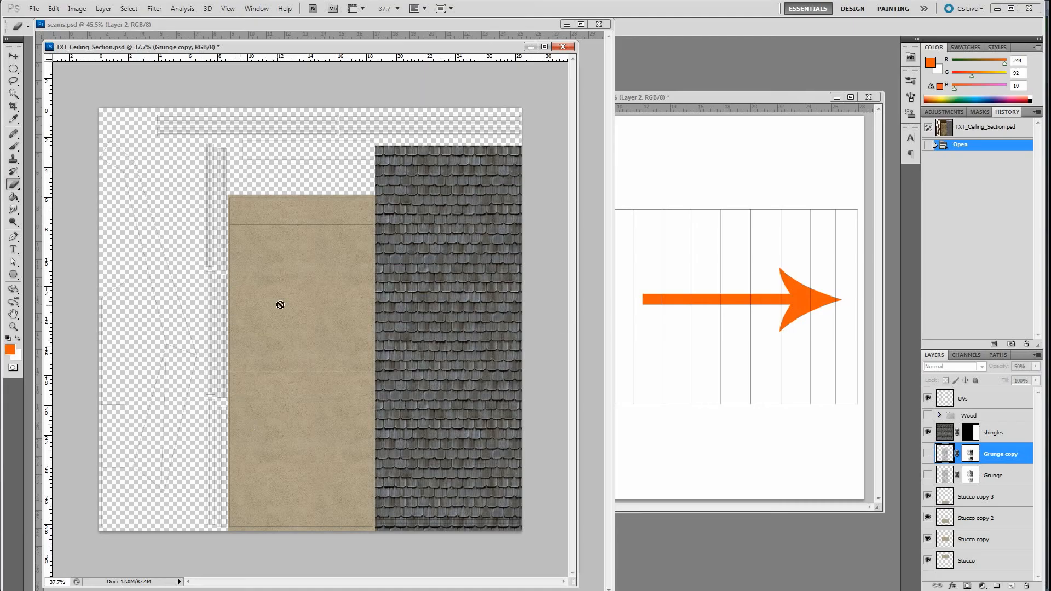
# In Photoshop, show the Grunge and Grunge copy layers and the Wood group, and inspect the texture up close
pyautogui.click(928, 475)
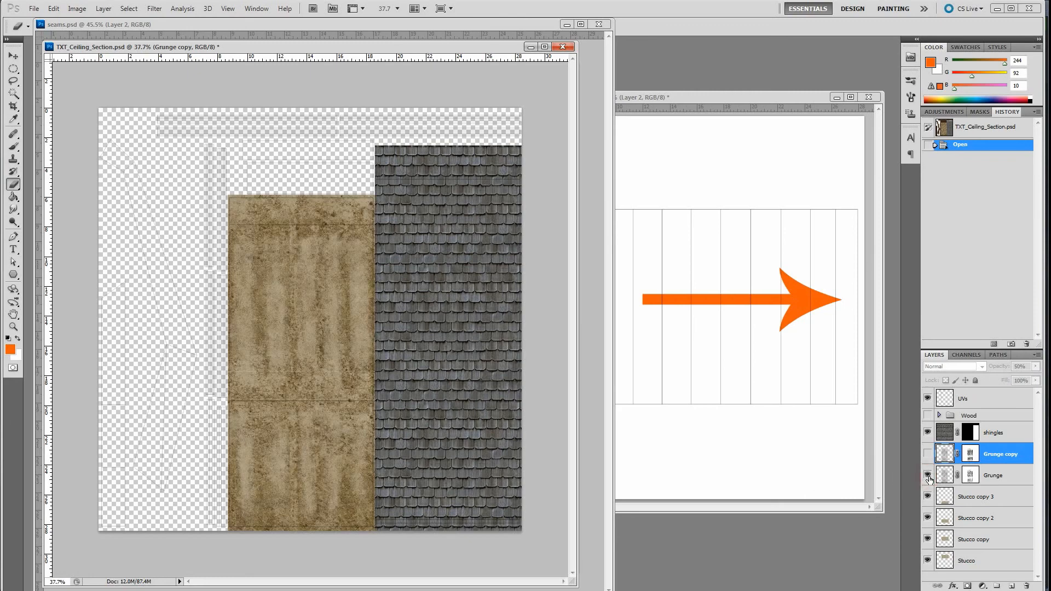
pyautogui.click(928, 453)
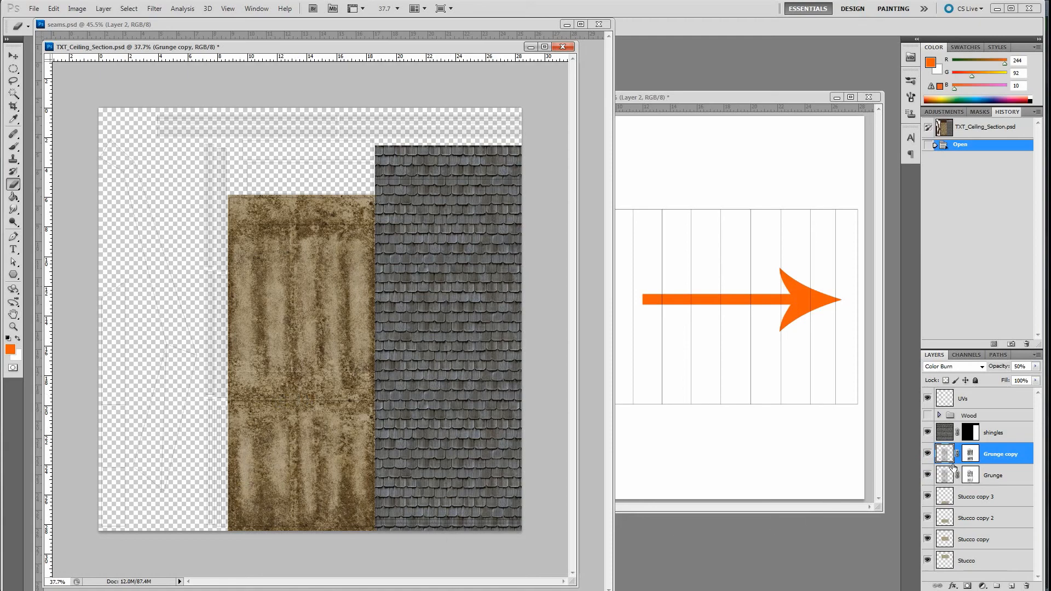
pyautogui.click(927, 416)
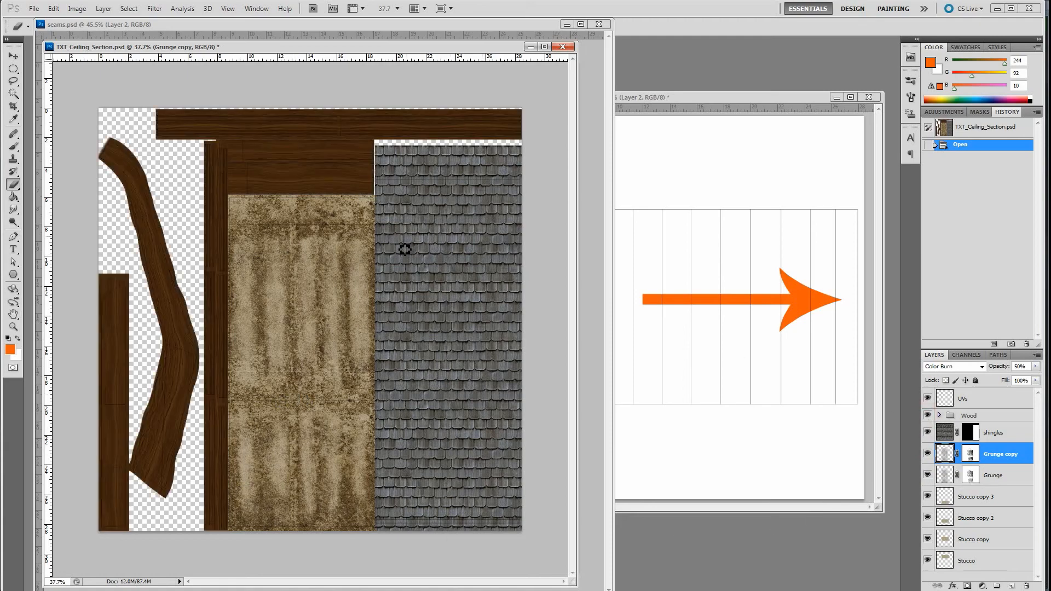
pyautogui.keyDown('alt'); pyautogui.scroll(3, 299, 184); pyautogui.keyUp('alt')
pyautogui.keyDown('alt'); pyautogui.scroll(2, 298, 184); pyautogui.keyUp('alt')
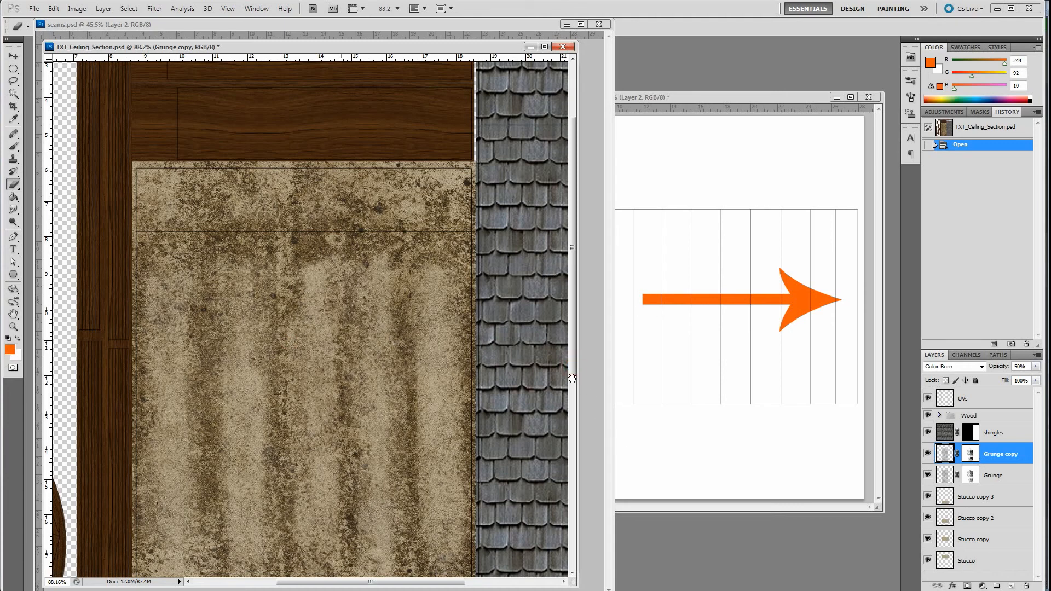
# Return to Maya, go back to object mode with nothing selected and show all the castle pieces again
pyautogui.hotkey('alt', 'Tab')
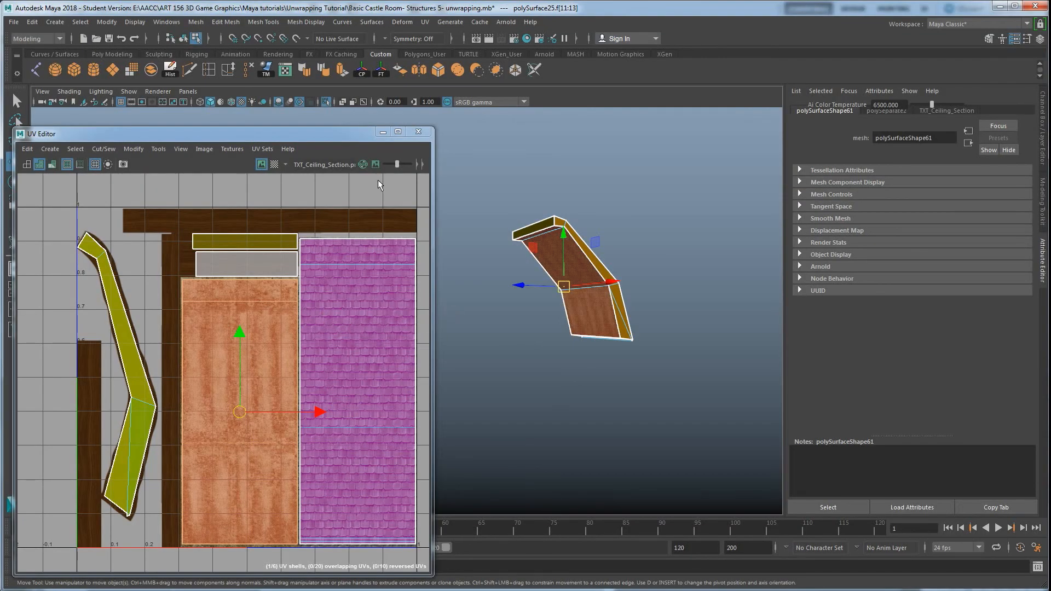
pyautogui.moveTo(548, 265); pyautogui.dragTo(590, 238, button='right')
pyautogui.click(610, 228)
pyautogui.keyDown('alt'); pyautogui.moveTo(610, 228); pyautogui.dragTo(552, 314); pyautogui.keyUp('alt')
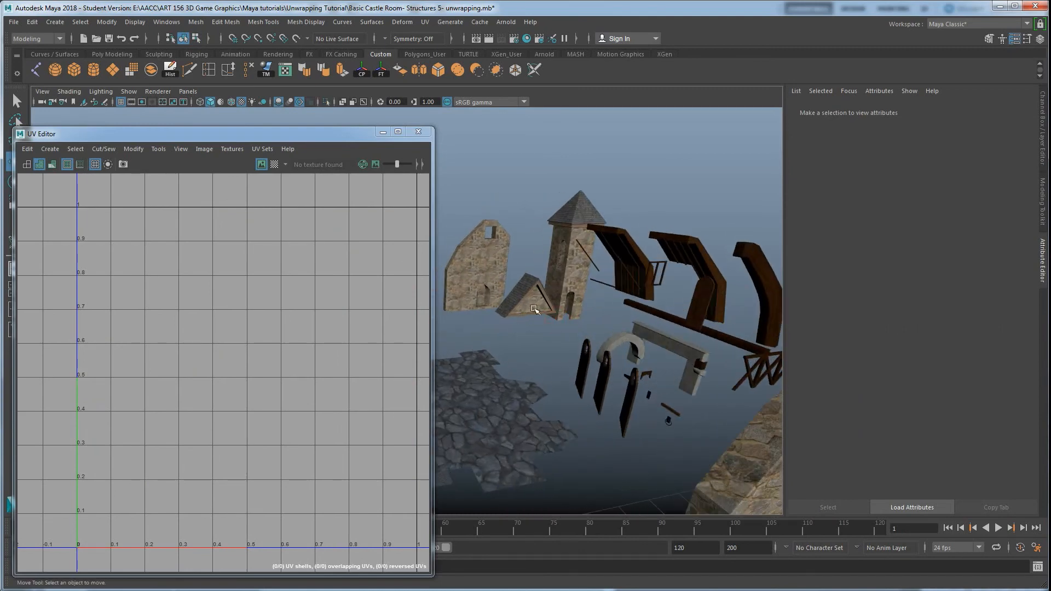
# Select the triangular window roof below the tower and examine its UV layout over the texture
pyautogui.keyDown('alt'); pyautogui.moveTo(561, 367); pyautogui.dragTo(603, 366); pyautogui.keyUp('alt')
pyautogui.keyDown('alt'); pyautogui.moveTo(603, 366); pyautogui.dragTo(556, 356, button='right'); pyautogui.keyUp('alt')
pyautogui.keyDown('alt'); pyautogui.moveTo(555, 356); pyautogui.dragTo(616, 379, button='middle'); pyautogui.keyUp('alt')
pyautogui.keyDown('alt'); pyautogui.moveTo(587, 371); pyautogui.dragTo(621, 378, button='right'); pyautogui.keyUp('alt')
pyautogui.click(545, 314)
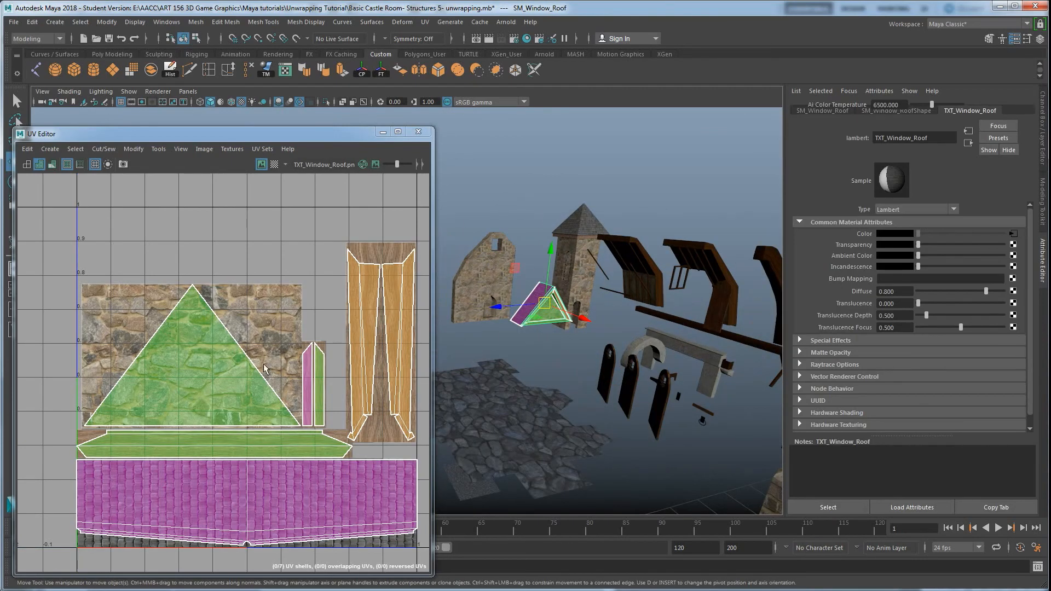
pyautogui.scroll(3, 282, 392)
pyautogui.scroll(-3, 234, 293)
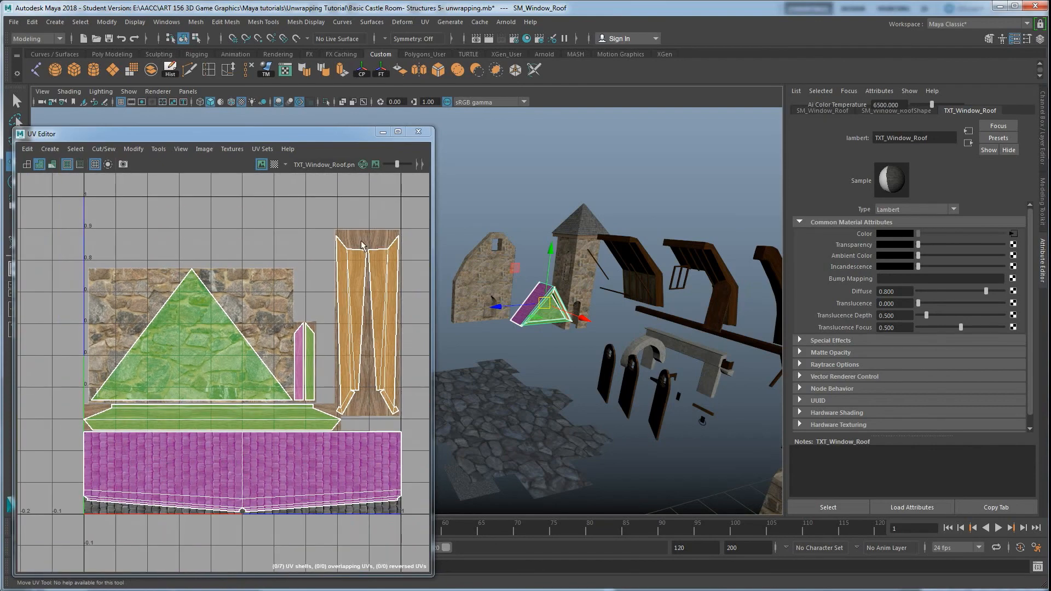
# View the window roof's gable end up close and switch its UV shells from shaded to wireframe display
pyautogui.press('f')
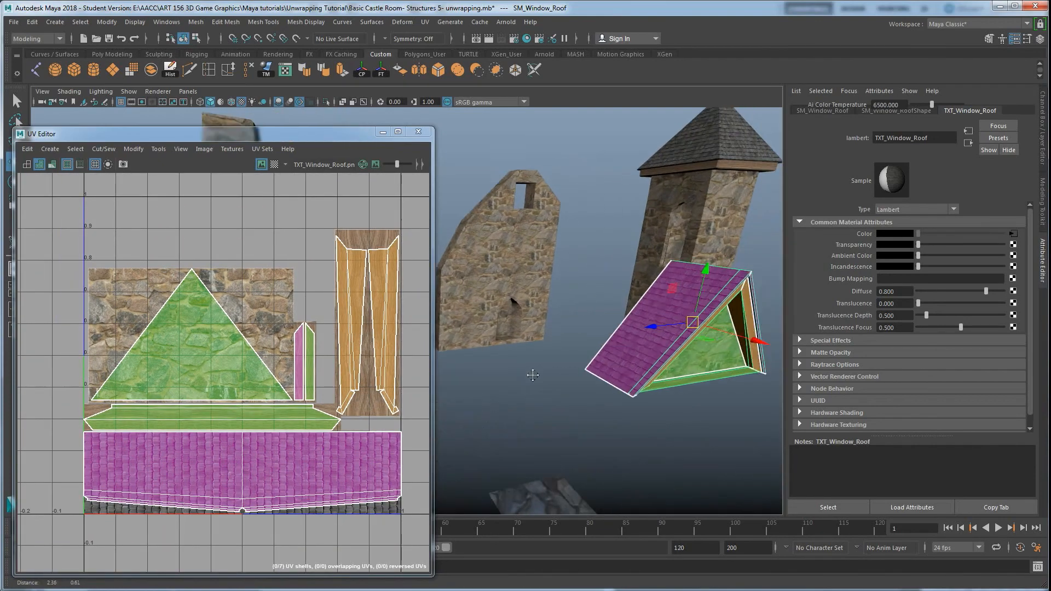
pyautogui.scroll(3, 568, 411)
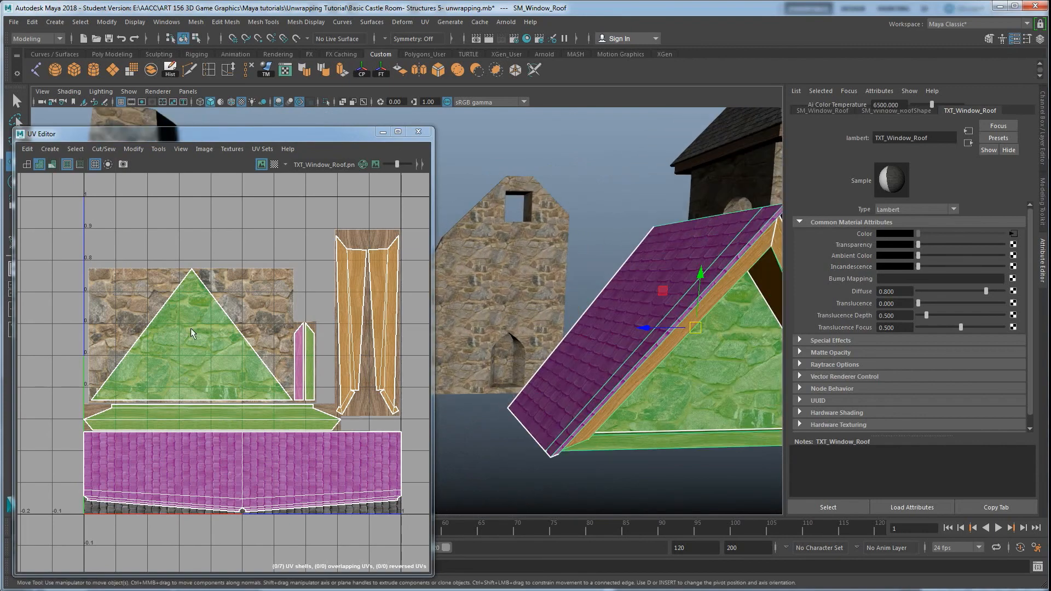
pyautogui.keyDown('alt'); pyautogui.moveTo(646, 393); pyautogui.dragTo(568, 398, button='middle'); pyautogui.keyUp('alt')
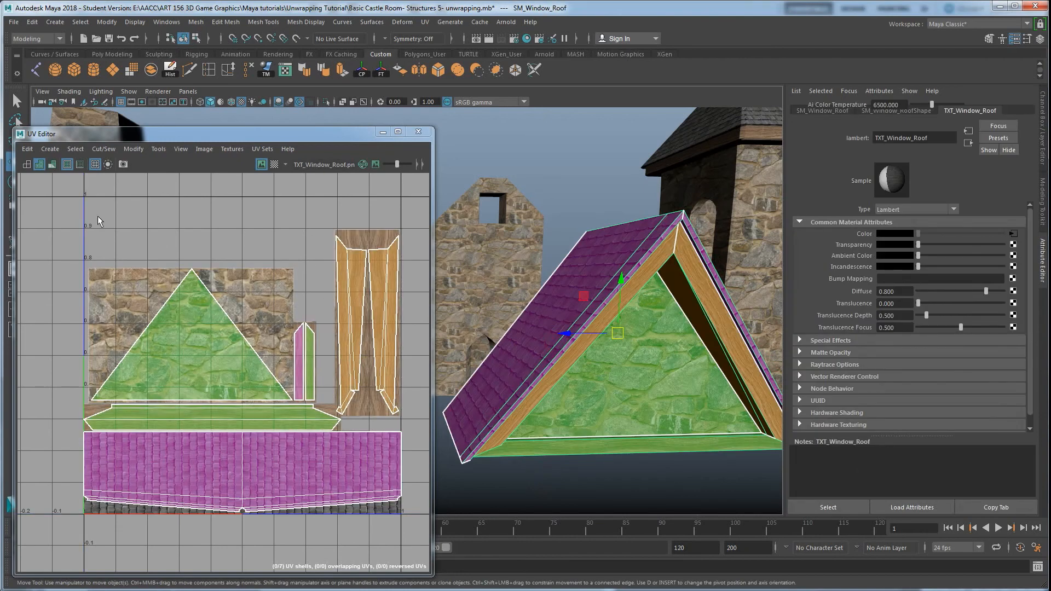
pyautogui.click(39, 164)
pyautogui.click(25, 165)
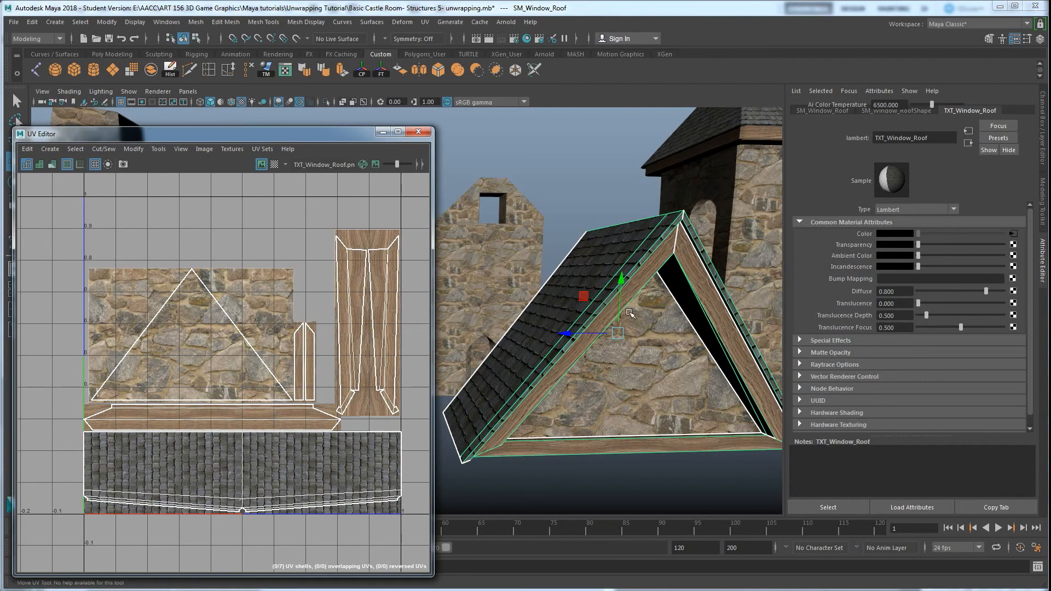
# Select the window roof's stone triangle and wood trim UV shells one by one to see which faces they cover
pyautogui.moveTo(373, 344); pyautogui.dragTo(328, 328, button='right')
pyautogui.click(182, 352)
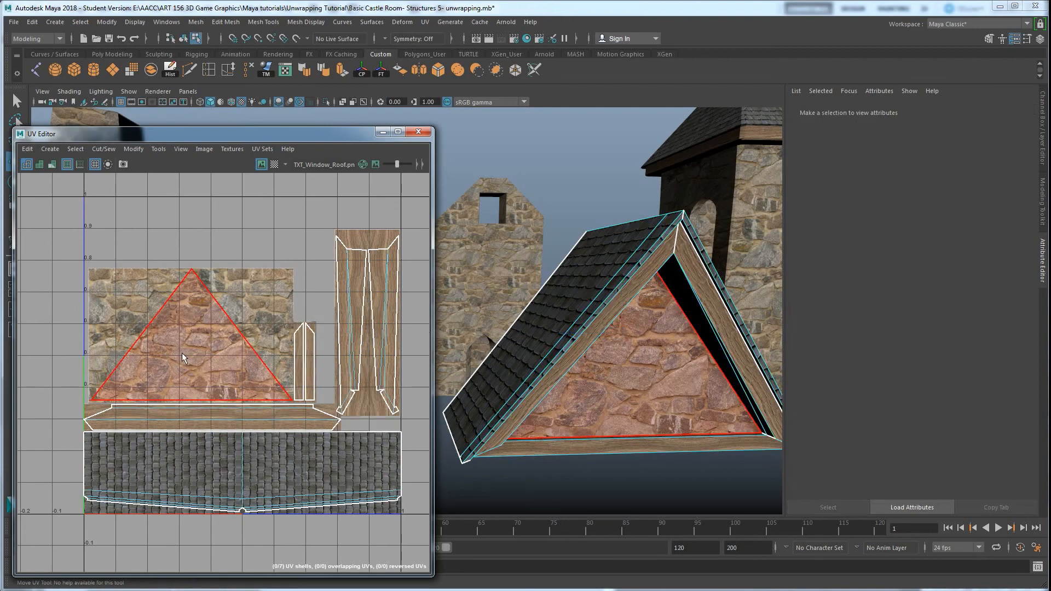
pyautogui.click(365, 294)
pyautogui.click(380, 291)
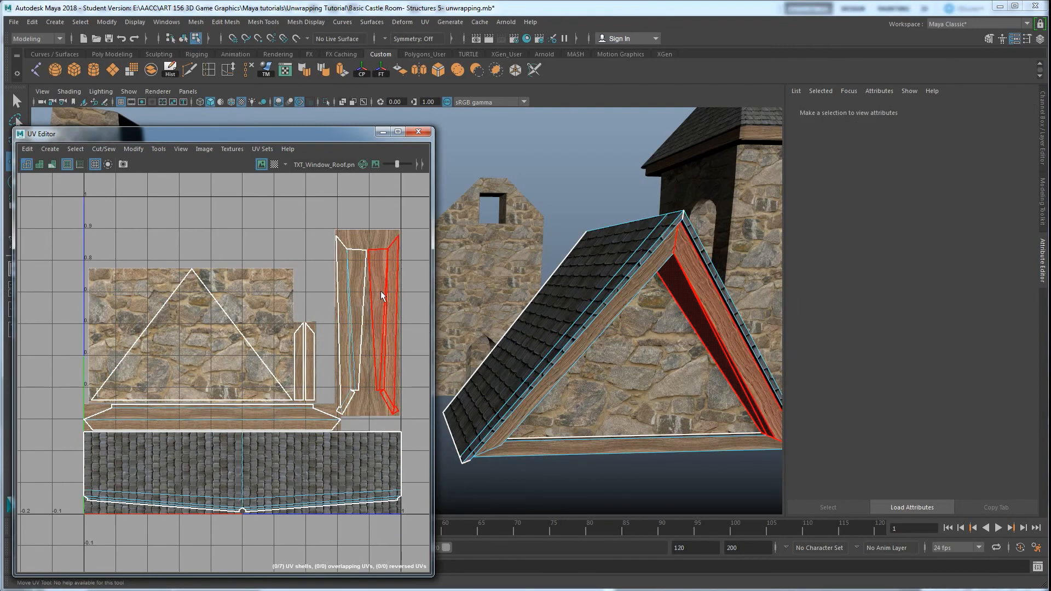
pyautogui.click(304, 458)
pyautogui.click(291, 415)
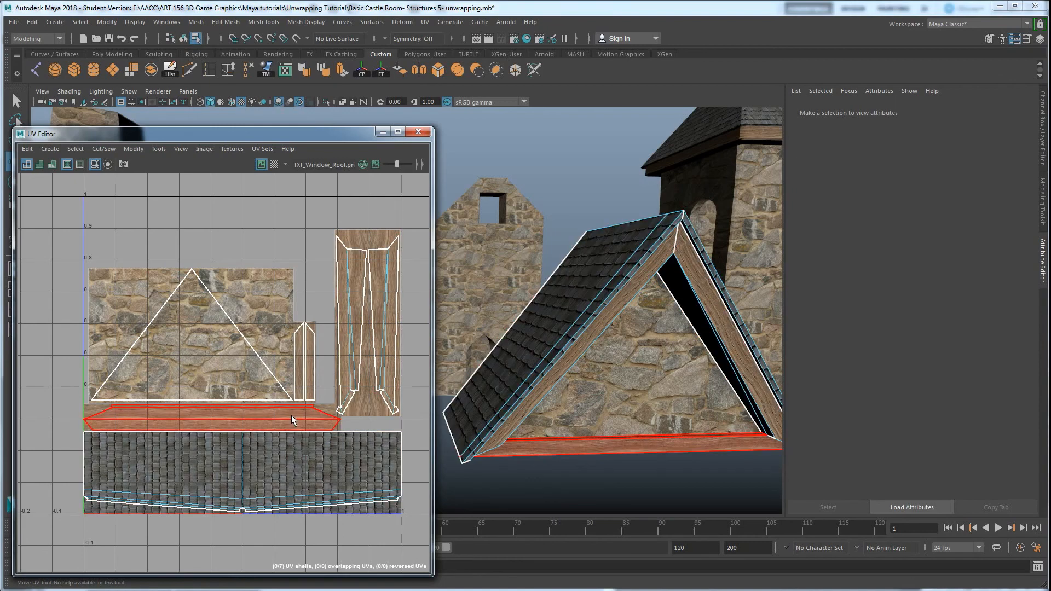
pyautogui.click(308, 384)
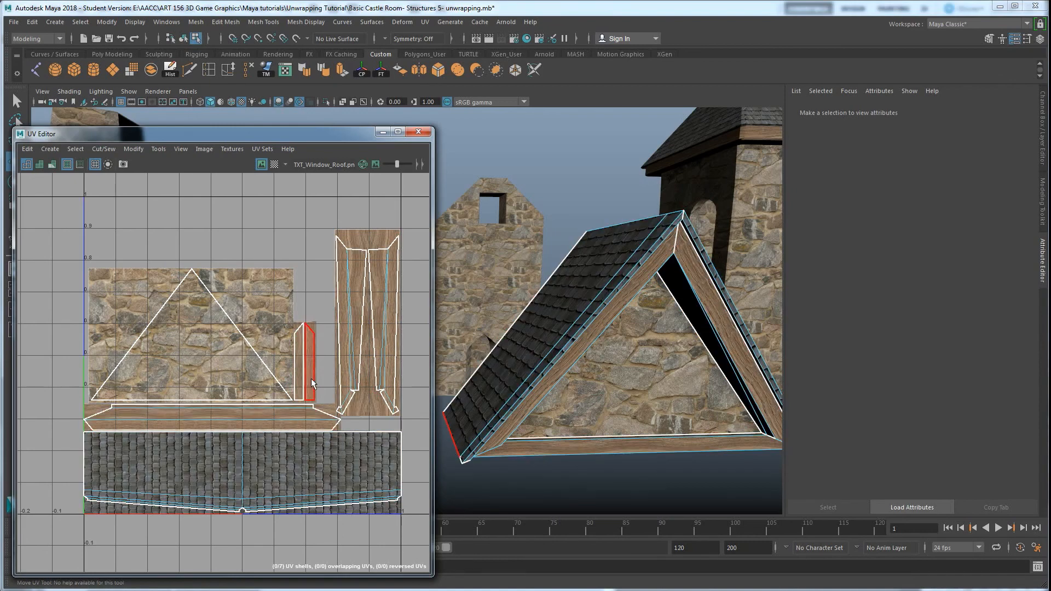
# Select the first arched door in the row and examine its UV shells over the wood texture with the Entrance Door sign
pyautogui.keyDown('alt'); pyautogui.moveTo(572, 390); pyautogui.dragTo(607, 387); pyautogui.keyUp('alt')
pyautogui.scroll(-5, 572, 389)
pyautogui.scroll(-3, 613, 388)
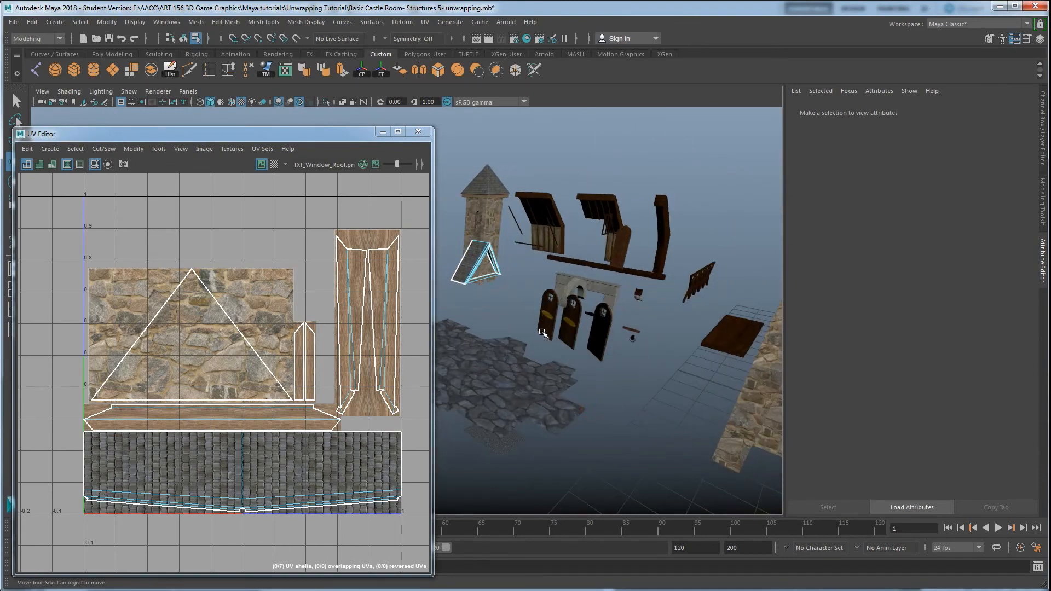
pyautogui.click(543, 335)
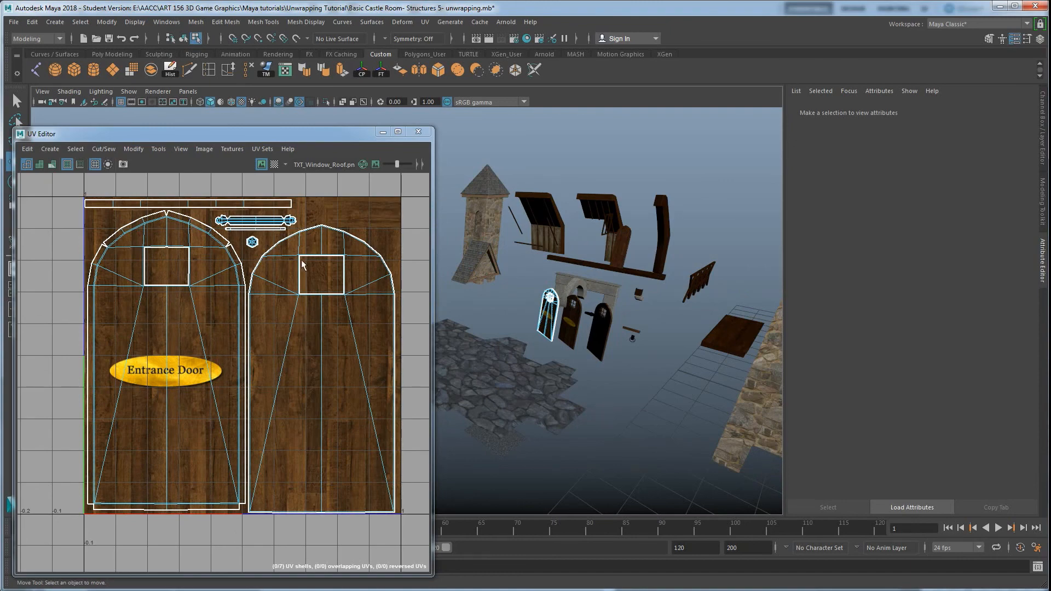
pyautogui.scroll(4, 299, 404)
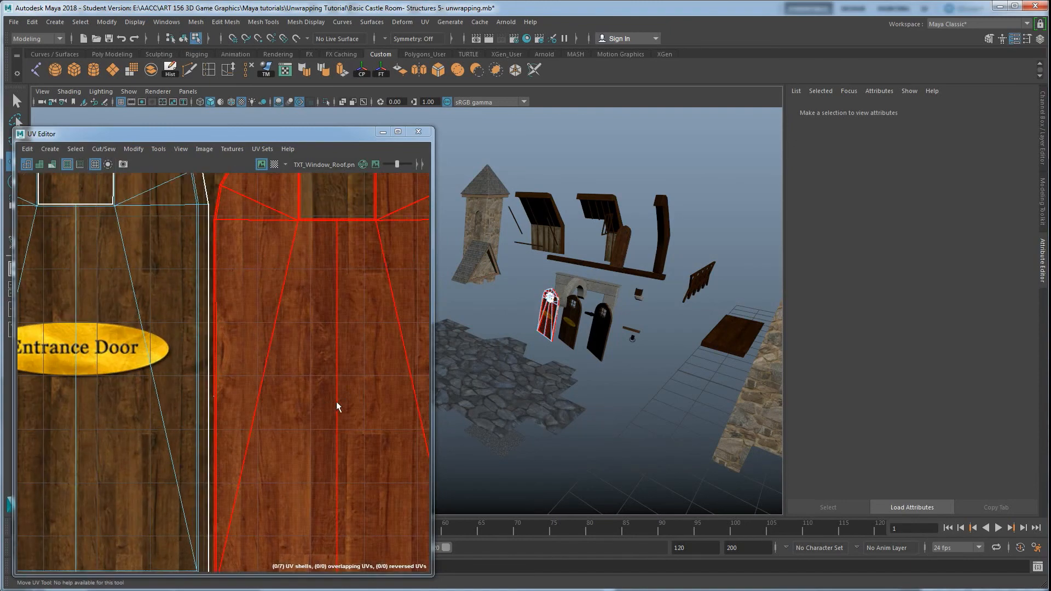
pyautogui.scroll(-3, 329, 402)
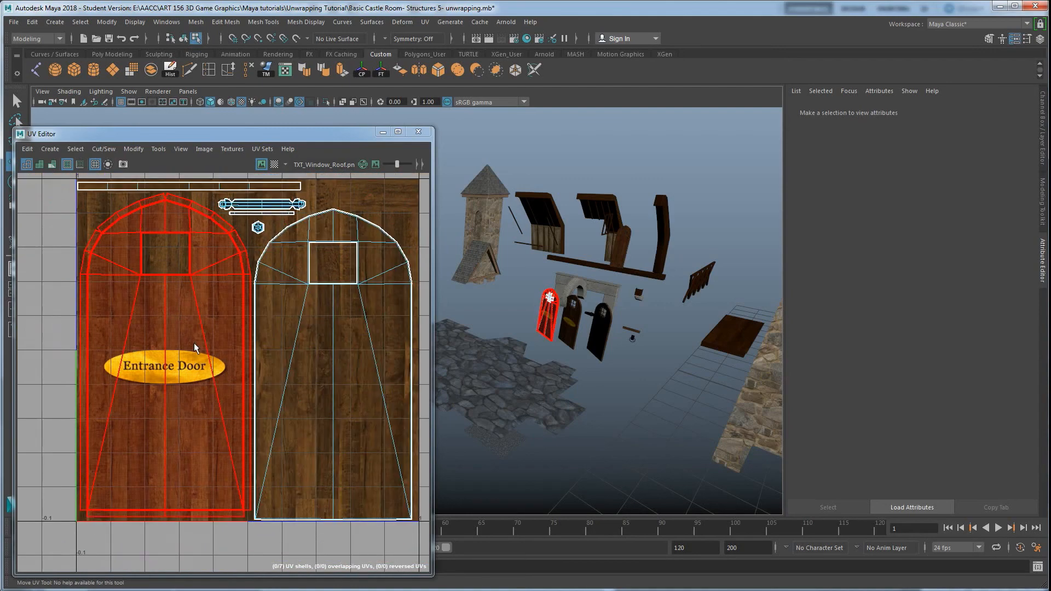
# Select the cobblestone floor and the stone wall with the arched doorway in turn to compare their UV layouts
pyautogui.keyDown('alt'); pyautogui.moveTo(612, 376); pyautogui.dragTo(614, 376, button='middle'); pyautogui.keyUp('alt')
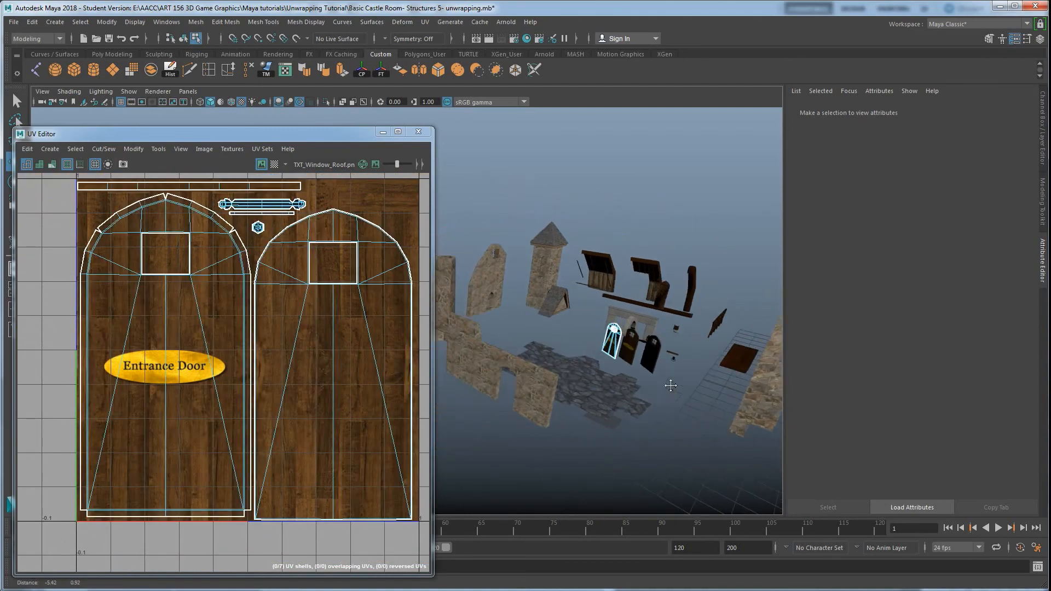
pyautogui.click(633, 394)
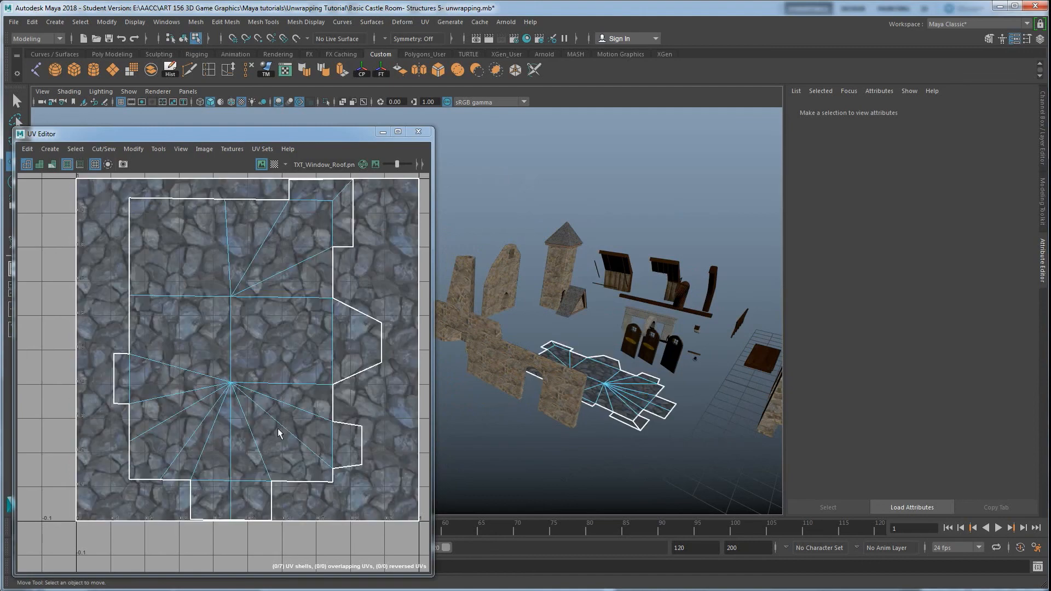
pyautogui.scroll(-1, 382, 342)
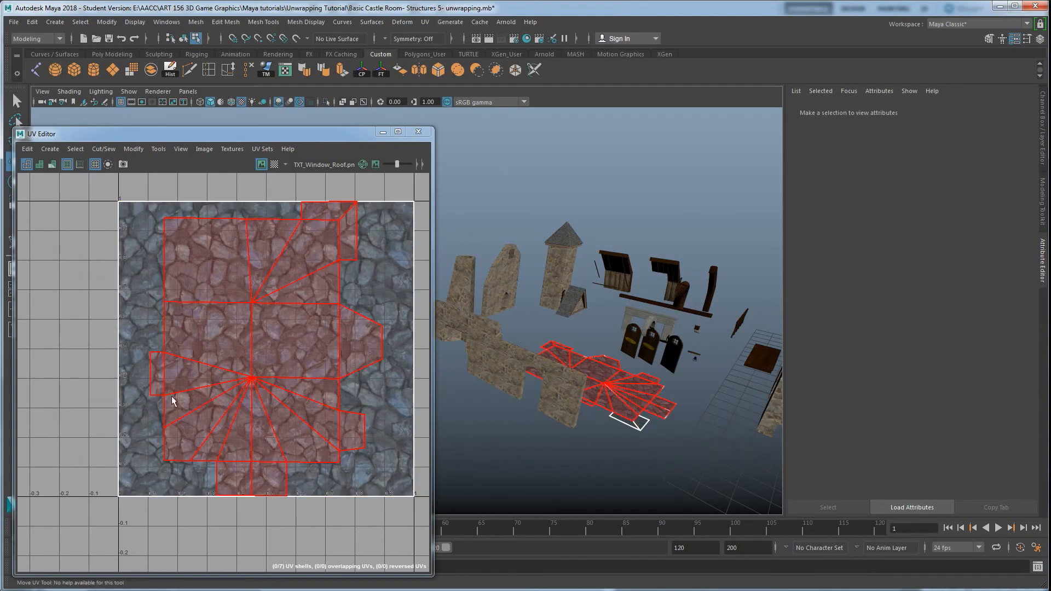
pyautogui.click(477, 362)
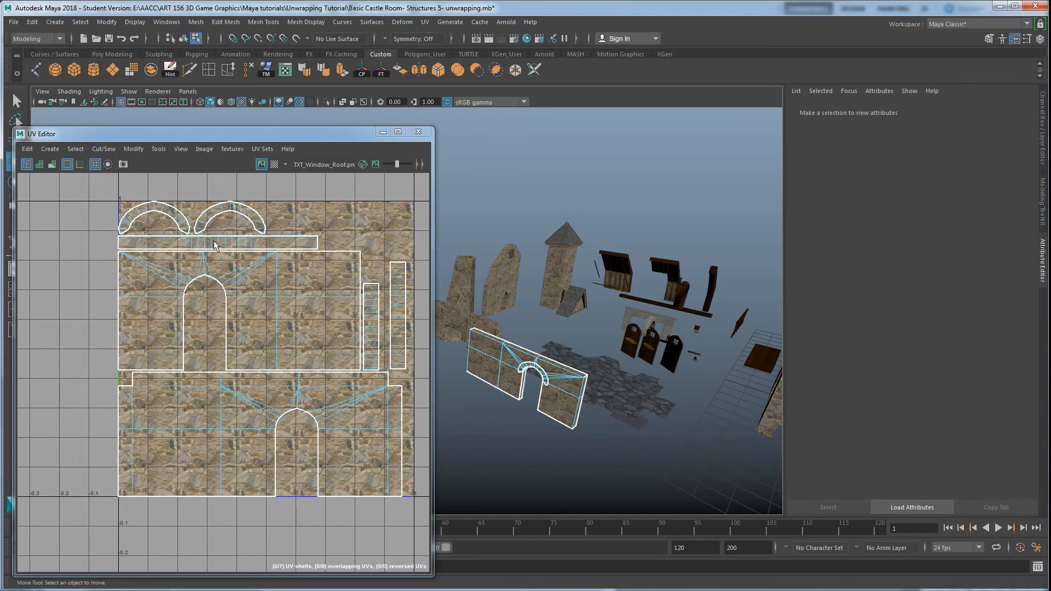
# Select the small metal plate with the ring below the wooden beam and view its UV layout
pyautogui.keyDown('alt'); pyautogui.moveTo(718, 356); pyautogui.dragTo(529, 348, button='middle'); pyautogui.keyUp('alt')
pyautogui.keyDown('alt'); pyautogui.moveTo(619, 358); pyautogui.dragTo(751, 383, button='middle'); pyautogui.keyUp('alt')
pyautogui.keyDown('alt'); pyautogui.moveTo(570, 375); pyautogui.dragTo(611, 405); pyautogui.keyUp('alt')
pyautogui.keyDown('alt'); pyautogui.moveTo(595, 369); pyautogui.dragTo(637, 386, button='right'); pyautogui.keyUp('alt')
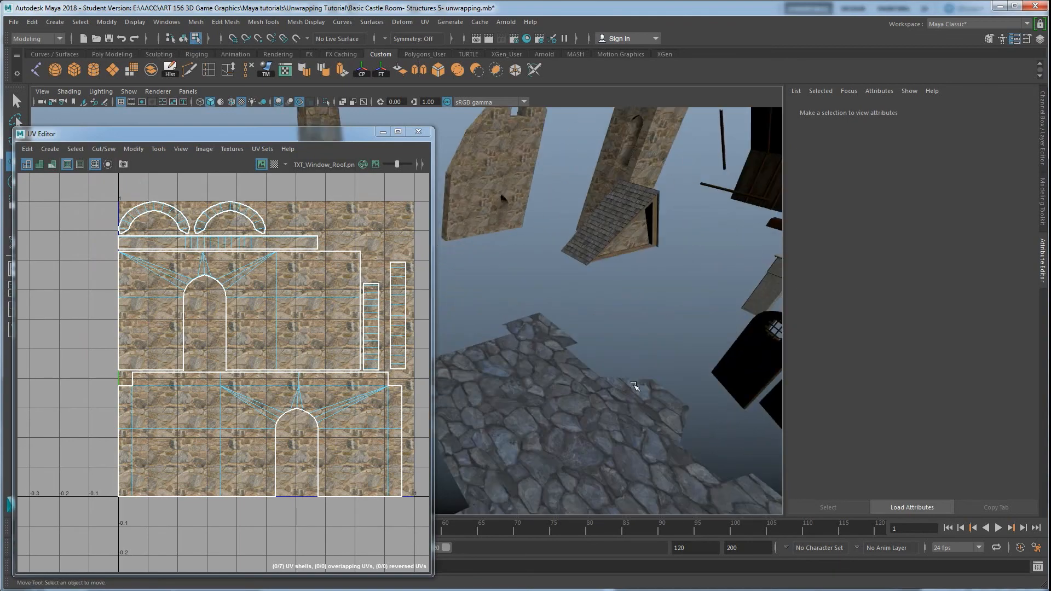
pyautogui.keyDown('alt'); pyautogui.moveTo(637, 386); pyautogui.dragTo(545, 373, button='middle'); pyautogui.keyUp('alt')
pyautogui.keyDown('alt'); pyautogui.moveTo(545, 374); pyautogui.dragTo(627, 376, button='right'); pyautogui.keyUp('alt')
pyautogui.keyDown('alt'); pyautogui.moveTo(627, 376); pyautogui.dragTo(570, 370, button='middle'); pyautogui.keyUp('alt')
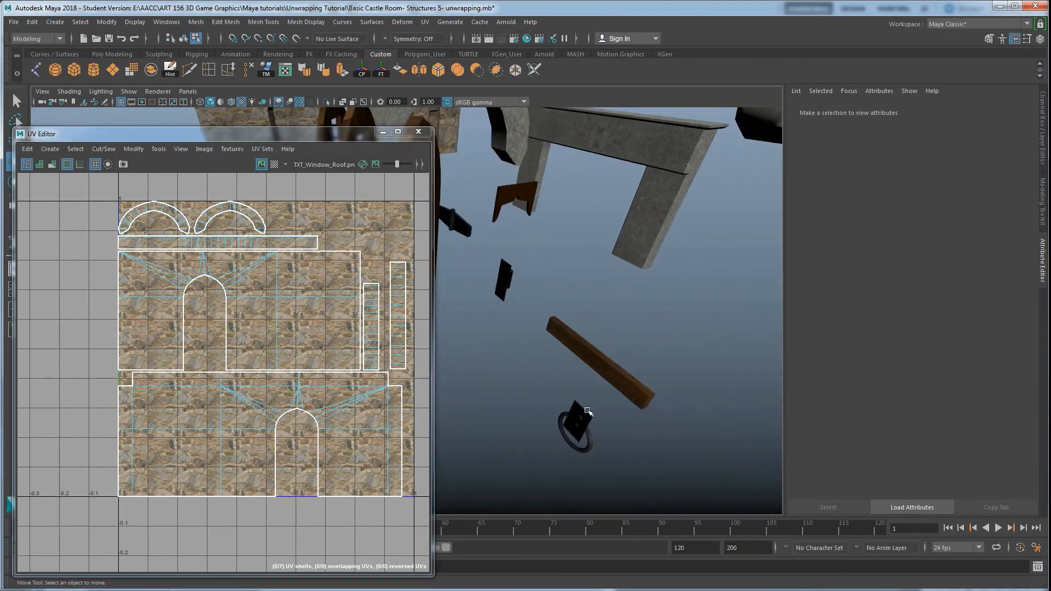
pyautogui.click(582, 421)
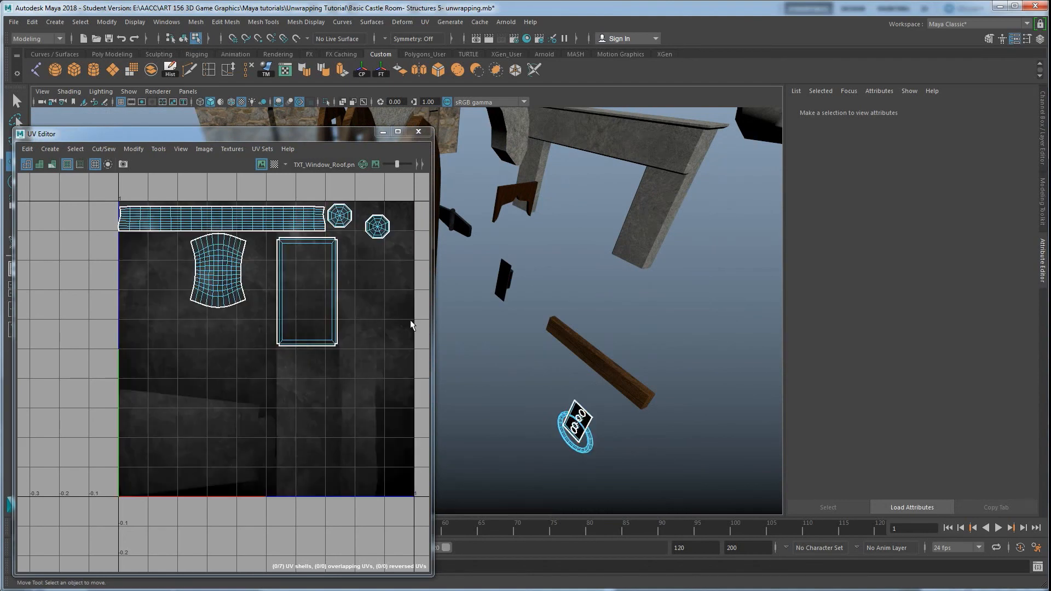
# Add the door handle and the door hinge to the ring plate's selection to view their combined UV layout
pyautogui.keyDown('alt'); pyautogui.moveTo(497, 302); pyautogui.dragTo(539, 319); pyautogui.keyUp('alt')
pyautogui.moveTo(521, 357)
pyautogui.keyDown('alt'); pyautogui.mouseDown()
pyautogui.moveTo(511, 344)
pyautogui.moveTo(517, 371)
pyautogui.mouseUp(); pyautogui.keyUp('alt')
pyautogui.keyDown('shift'); pyautogui.click(485, 246); pyautogui.keyUp('shift')
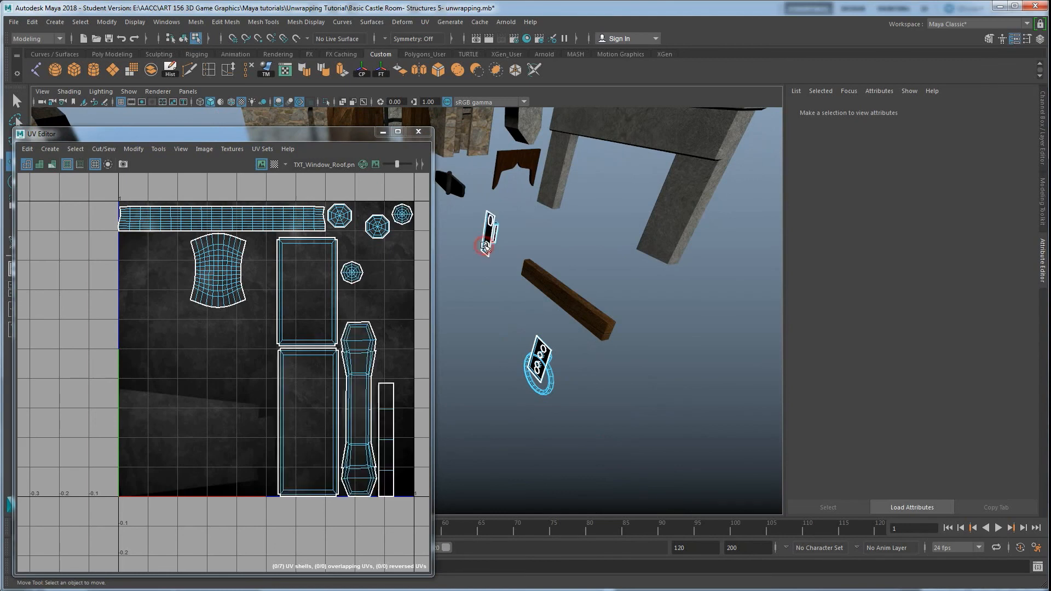
pyautogui.keyDown('shift'); pyautogui.click(453, 185); pyautogui.keyUp('shift')
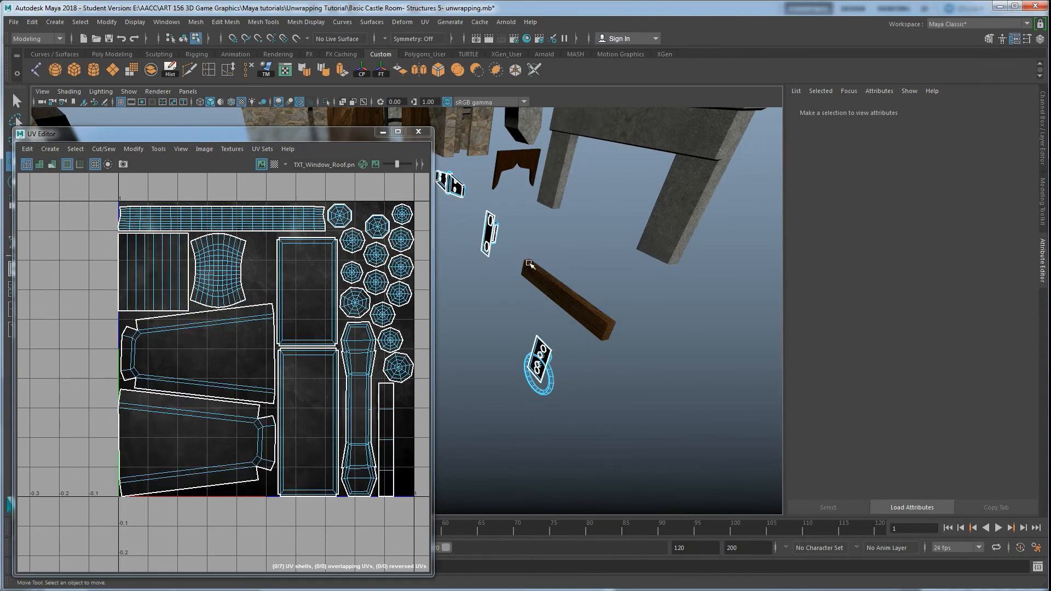
# Examine the selected ring plate, handle and hinge beside the arched wooden doors
pyautogui.scroll(-10, 530, 274)
pyautogui.keyDown('alt'); pyautogui.moveTo(529, 290); pyautogui.dragTo(553, 295); pyautogui.keyUp('alt')
pyautogui.keyDown('alt'); pyautogui.moveTo(553, 295); pyautogui.dragTo(641, 308, button='middle'); pyautogui.keyUp('alt')
pyautogui.scroll(6, 574, 324)
pyautogui.keyDown('alt'); pyautogui.moveTo(582, 343); pyautogui.dragTo(491, 359); pyautogui.keyUp('alt')
pyautogui.scroll(4, 637, 352)
pyautogui.scroll(-4, 580, 384)
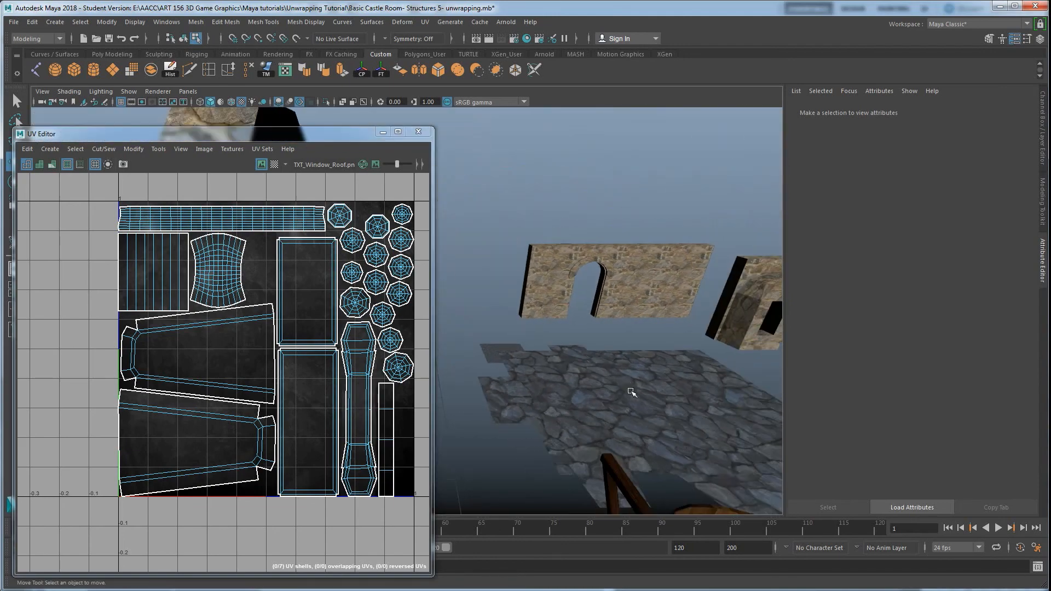
pyautogui.keyDown('alt'); pyautogui.moveTo(630, 396); pyautogui.dragTo(556, 314, button='middle'); pyautogui.keyUp('alt')
pyautogui.keyDown('alt'); pyautogui.moveTo(597, 408); pyautogui.dragTo(553, 322, button='middle'); pyautogui.keyUp('alt')
pyautogui.scroll(2, 543, 333)
pyautogui.scroll(3, 521, 296)
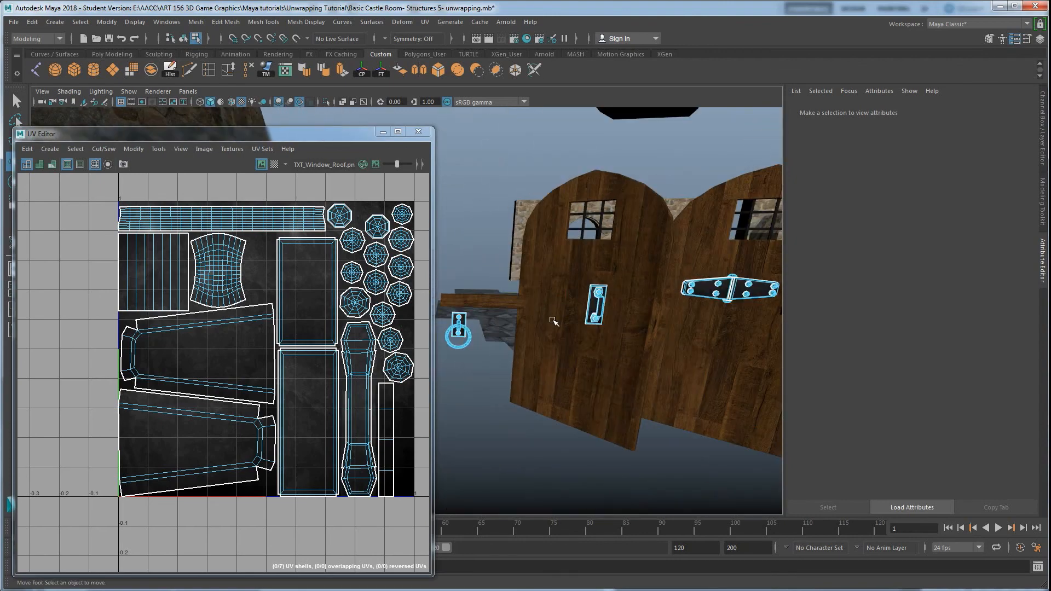
pyautogui.keyDown('alt'); pyautogui.moveTo(541, 322); pyautogui.dragTo(545, 324); pyautogui.keyUp('alt')
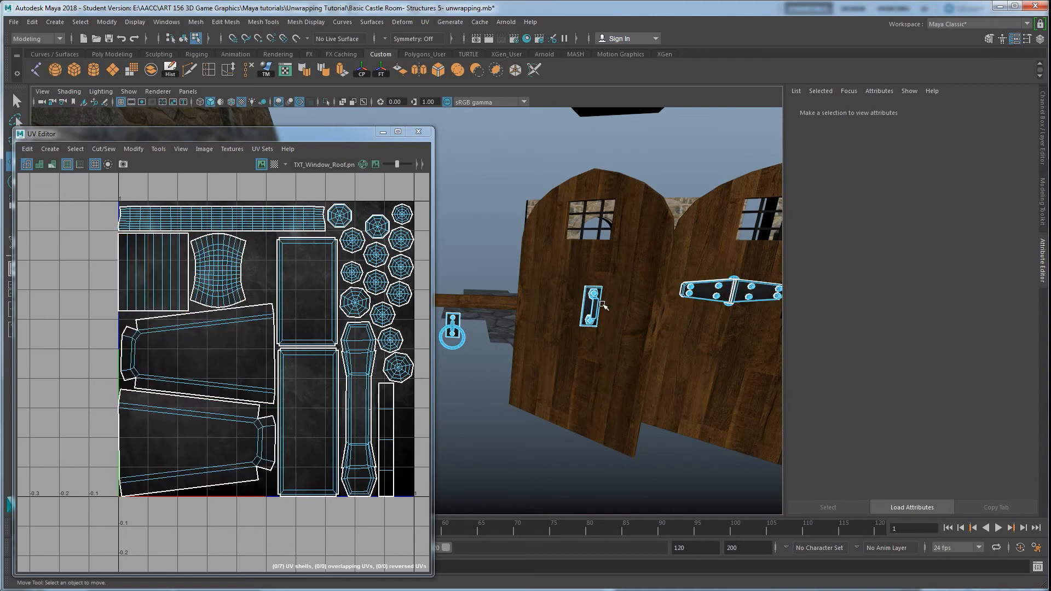
# Select the ring plate, door handle and hinge as whole objects and isolate them in the viewport
pyautogui.moveTo(587, 302); pyautogui.dragTo(626, 285, button='right')
pyautogui.click(465, 373)
pyautogui.click(454, 327)
pyautogui.keyDown('shift'); pyautogui.click(596, 316); pyautogui.keyUp('shift')
pyautogui.keyDown('shift'); pyautogui.click(706, 291); pyautogui.keyUp('shift')
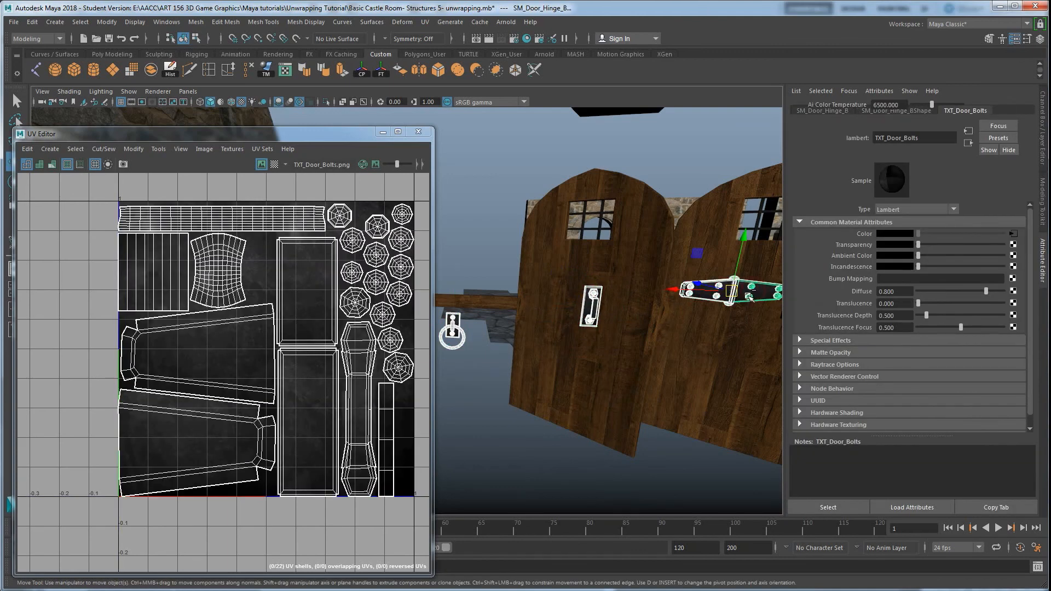
pyautogui.hotkey('ctrl', '1')
pyautogui.press('f')
# Clear the selection and inspect the isolated ring plate, handle and hinge with their dark metal texture
pyautogui.click(518, 391)
pyautogui.moveTo(574, 362)
pyautogui.keyDown('alt'); pyautogui.mouseDown()
pyautogui.moveTo(554, 331)
pyautogui.moveTo(561, 354)
pyautogui.mouseUp(); pyautogui.keyUp('alt')
pyautogui.keyDown('alt'); pyautogui.moveTo(561, 354); pyautogui.dragTo(631, 346, button='right'); pyautogui.keyUp('alt')
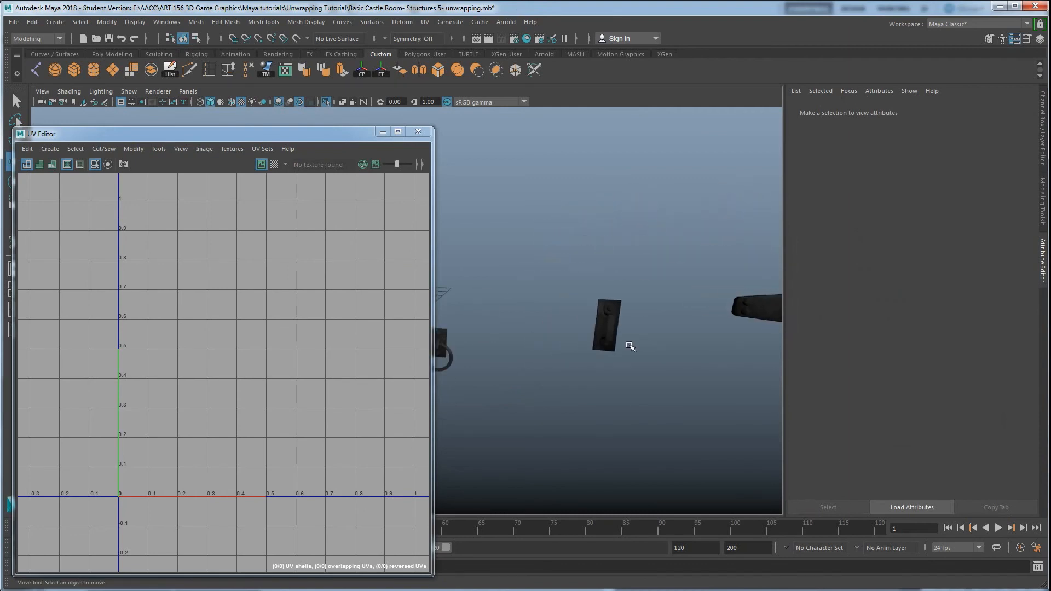
pyautogui.keyDown('alt'); pyautogui.moveTo(585, 346); pyautogui.dragTo(632, 333); pyautogui.keyUp('alt')
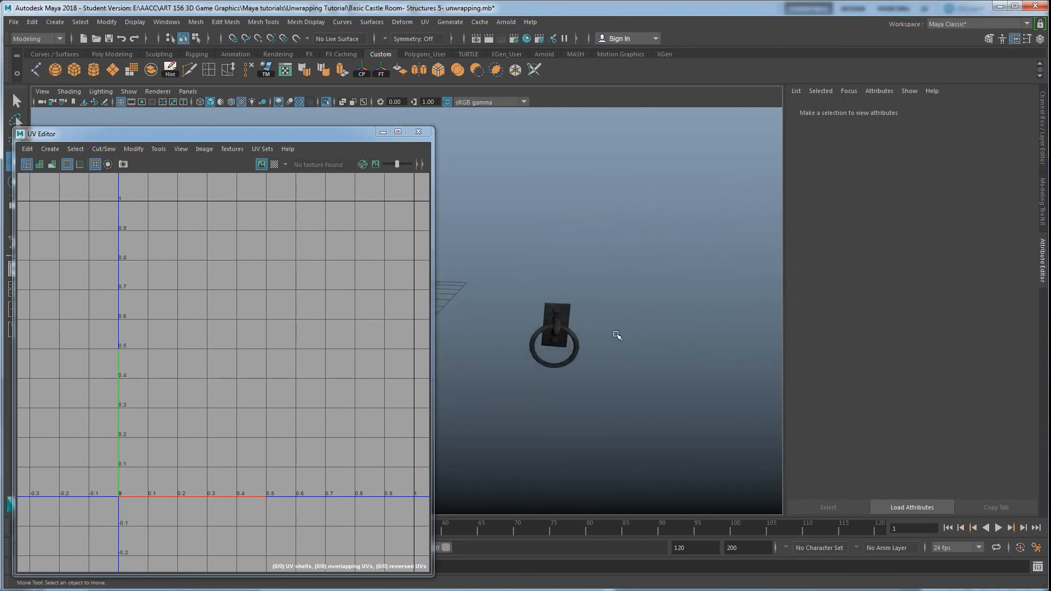
pyautogui.scroll(-6, 581, 339)
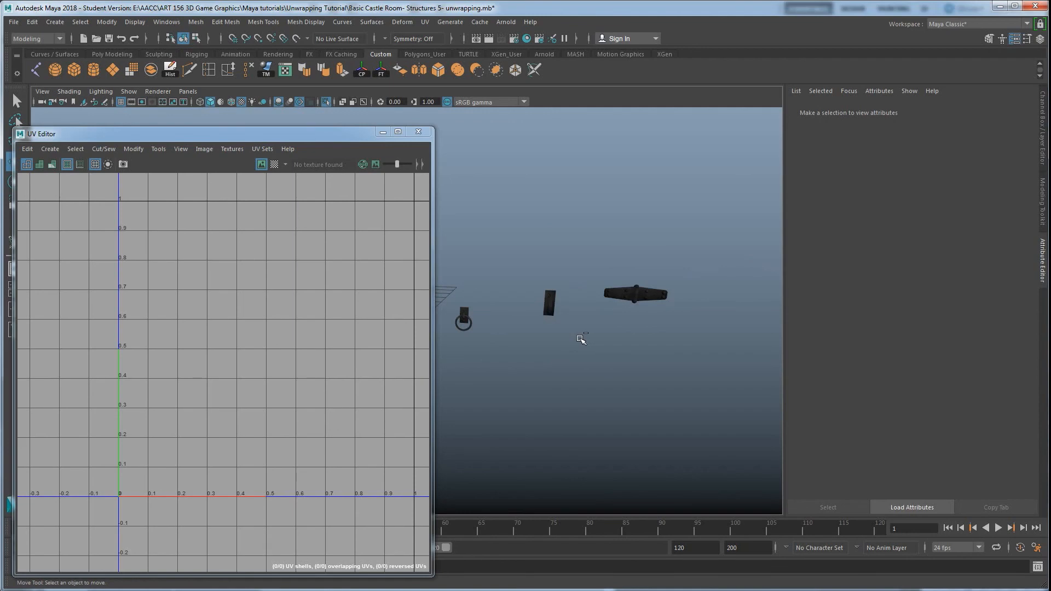
# Show all castle room pieces again and minimize the UV Editor to view the whole textured set
pyautogui.hotkey('ctrl', '1')
pyautogui.scroll(-3, 583, 331)
pyautogui.keyDown('alt'); pyautogui.moveTo(558, 322); pyautogui.dragTo(650, 331); pyautogui.keyUp('alt')
pyautogui.scroll(-7, 650, 330)
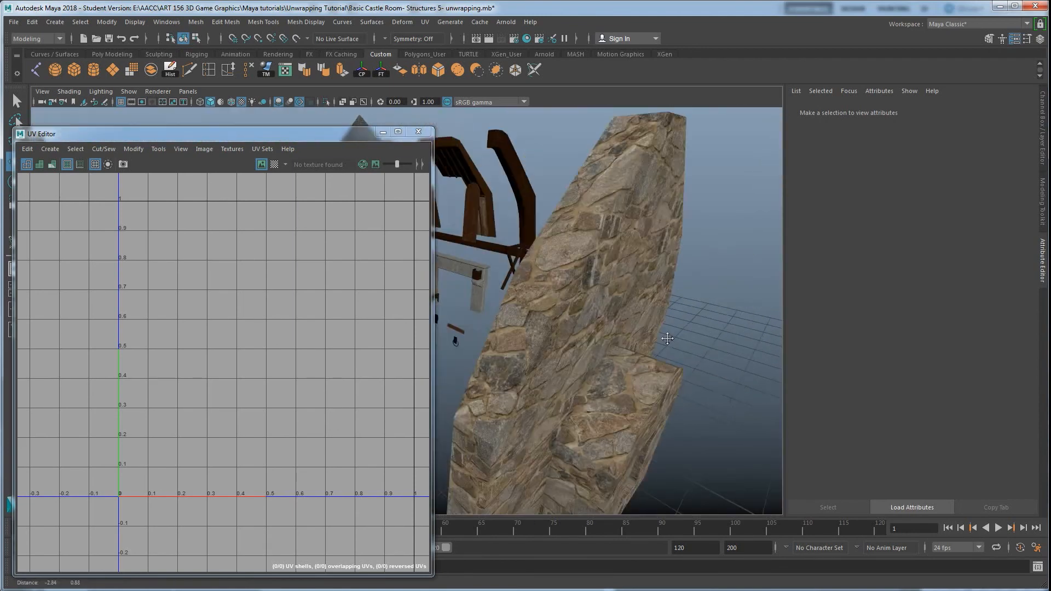
pyautogui.keyDown('alt'); pyautogui.moveTo(553, 318); pyautogui.dragTo(703, 338); pyautogui.keyUp('alt')
pyautogui.keyDown('alt'); pyautogui.moveTo(625, 345); pyautogui.dragTo(515, 290); pyautogui.keyUp('alt')
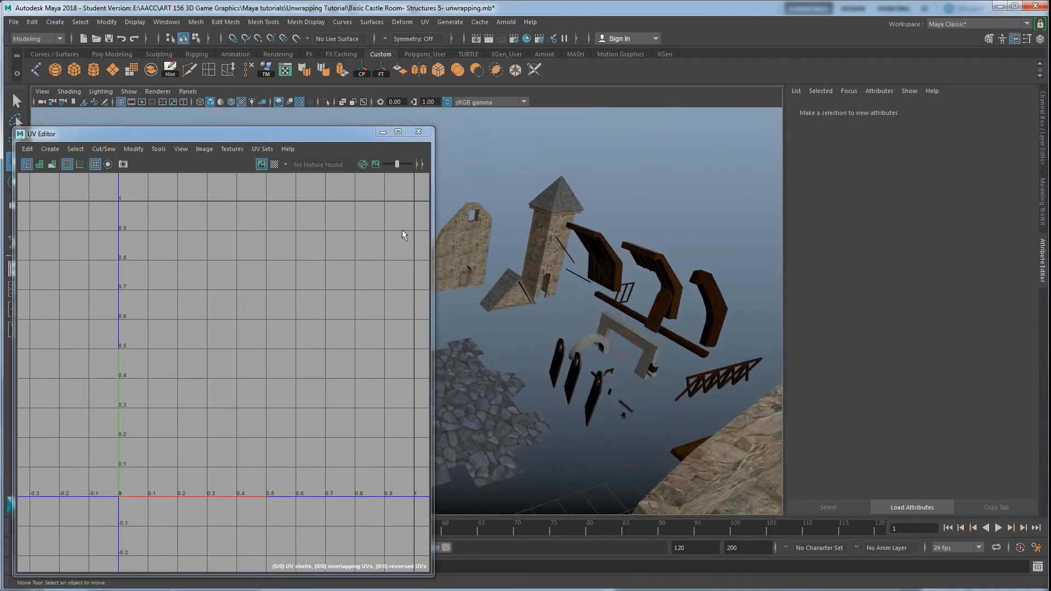
pyautogui.click(382, 132)
pyautogui.keyDown('alt'); pyautogui.moveTo(526, 340); pyautogui.dragTo(491, 339); pyautogui.keyUp('alt')
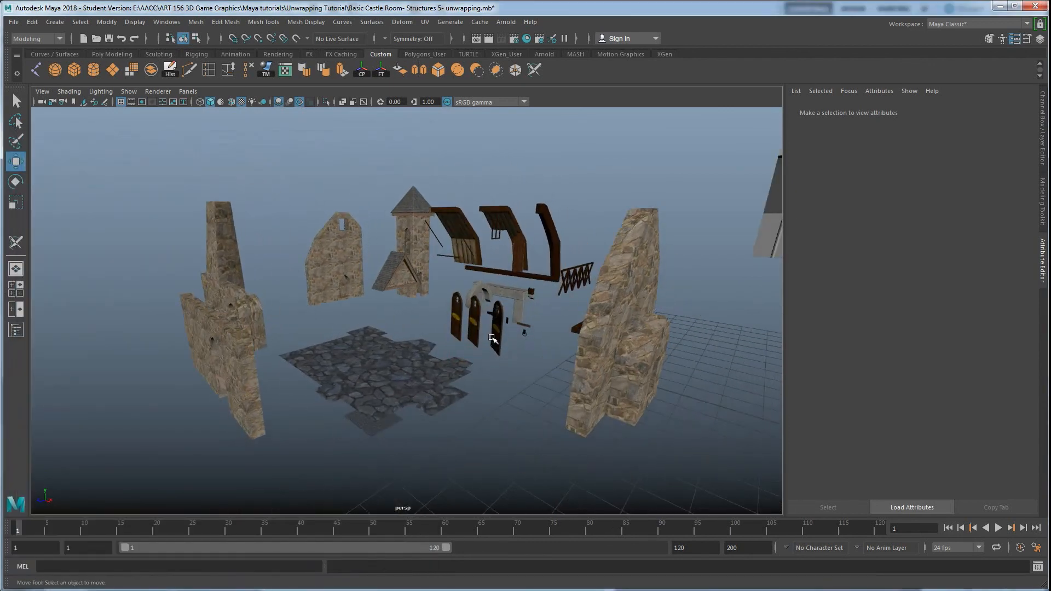